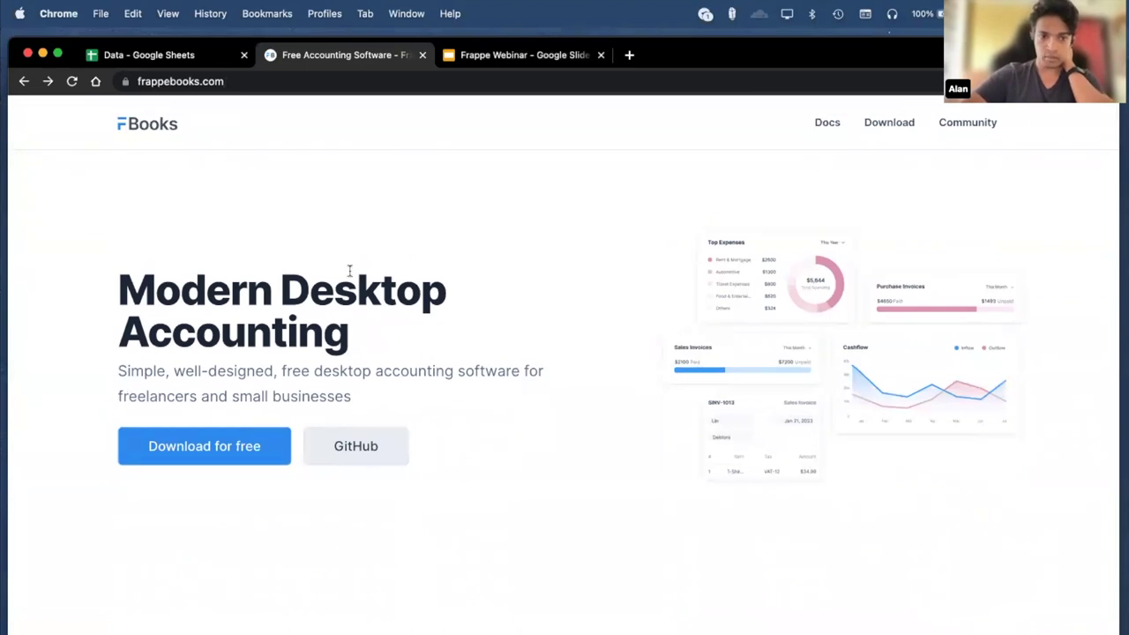
Scroll the frappebooks.com home page and go to the v0.13.0 download page via 'Download for free'.
scroll(529, 361, down, 2)
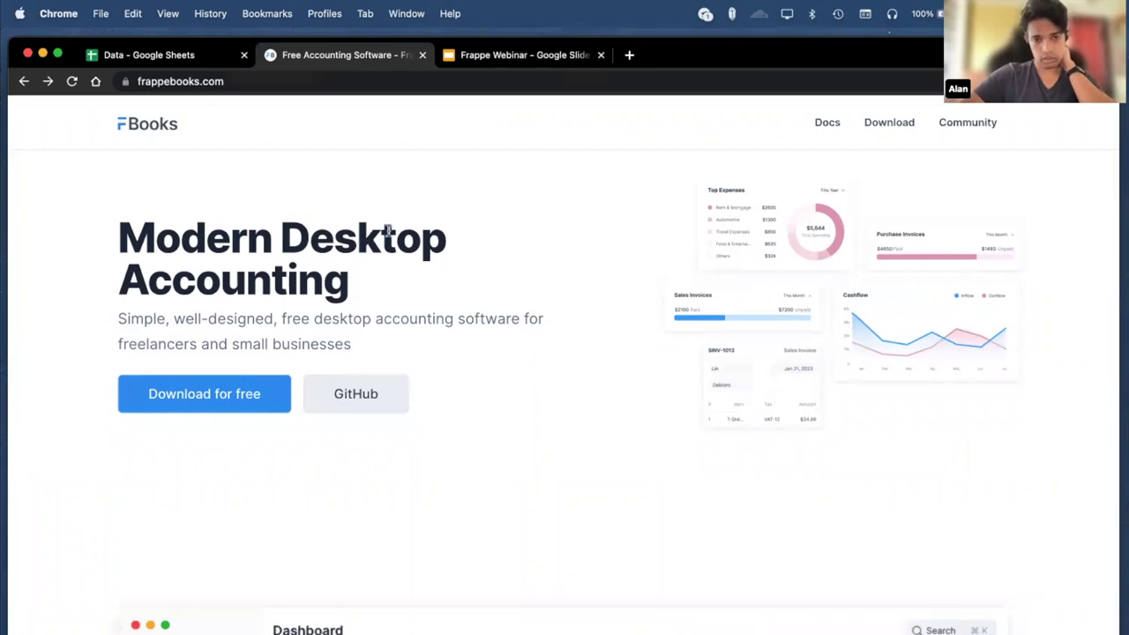
scroll(387, 231, up, 1)
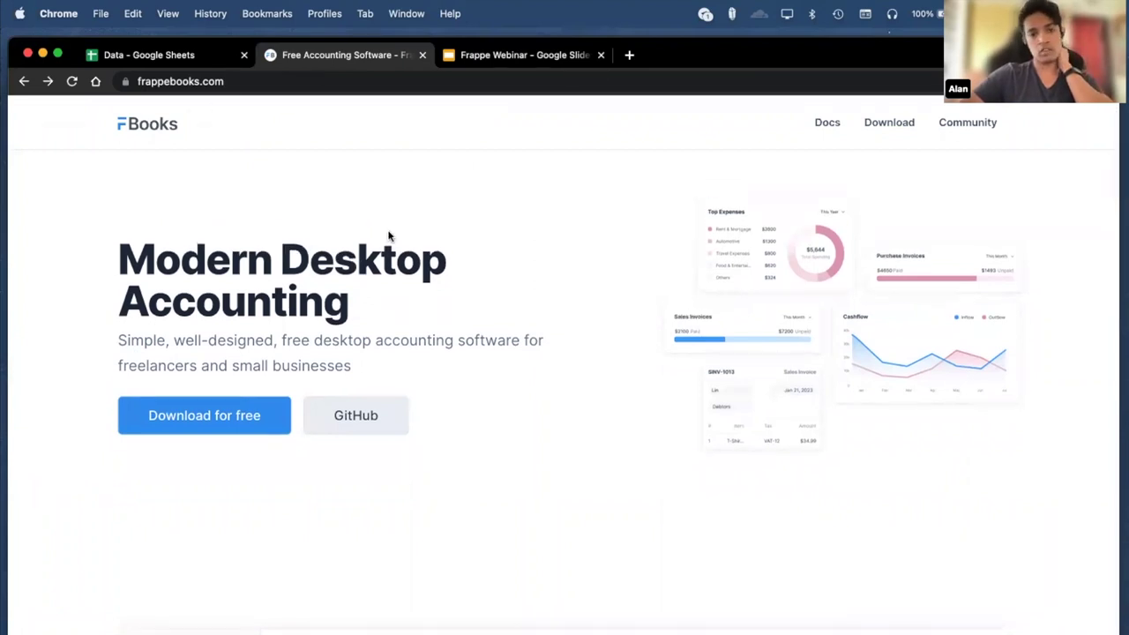
scroll(388, 236, down, 5)
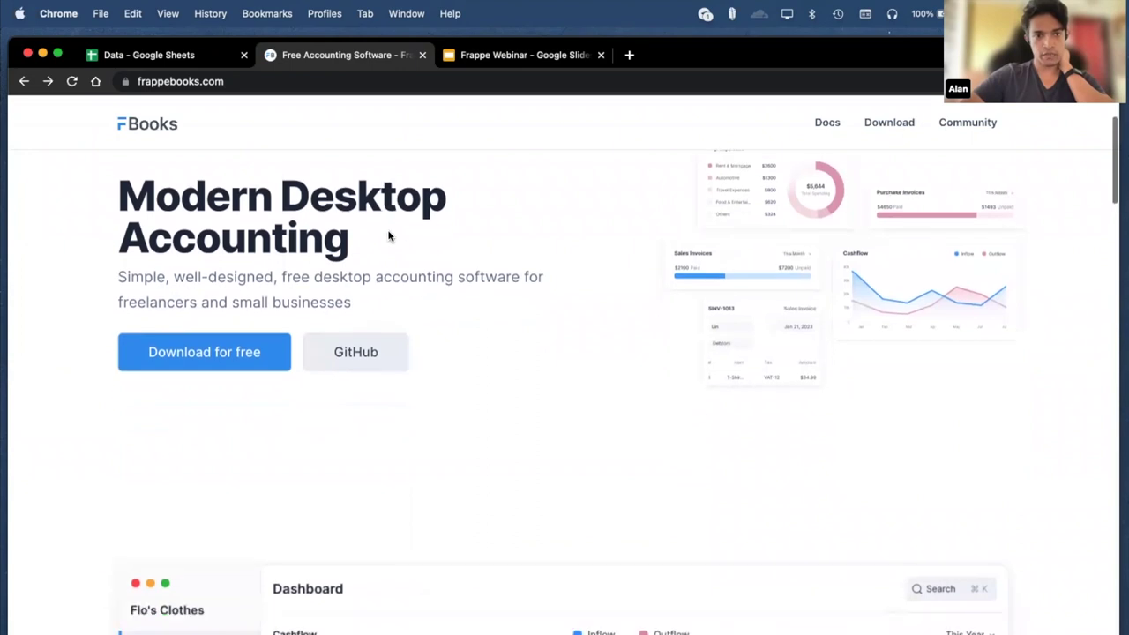
scroll(388, 236, up, 1)
scroll(388, 236, down, 3)
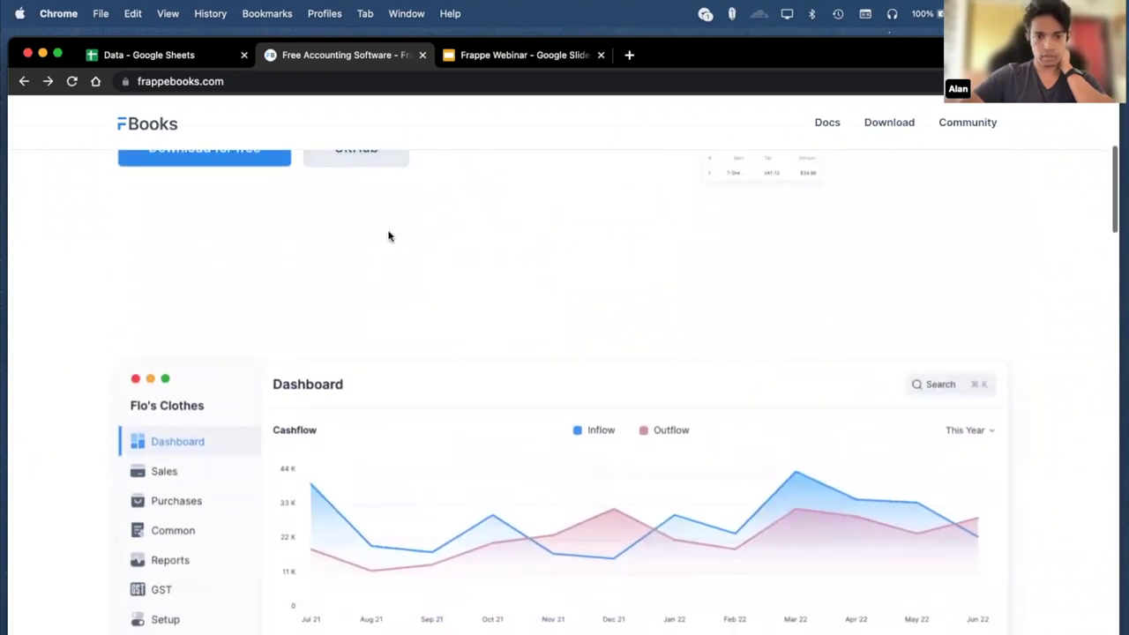
scroll(389, 236, up, 3)
scroll(388, 236, up, 2)
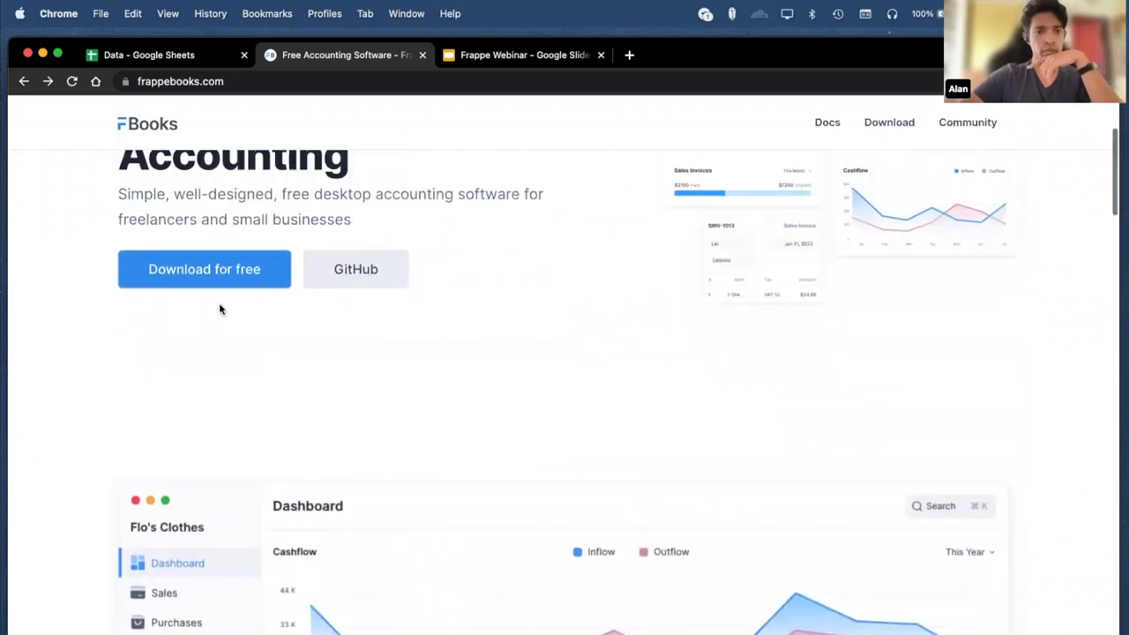
scroll(248, 290, up, 2)
scroll(248, 290, up, 2)
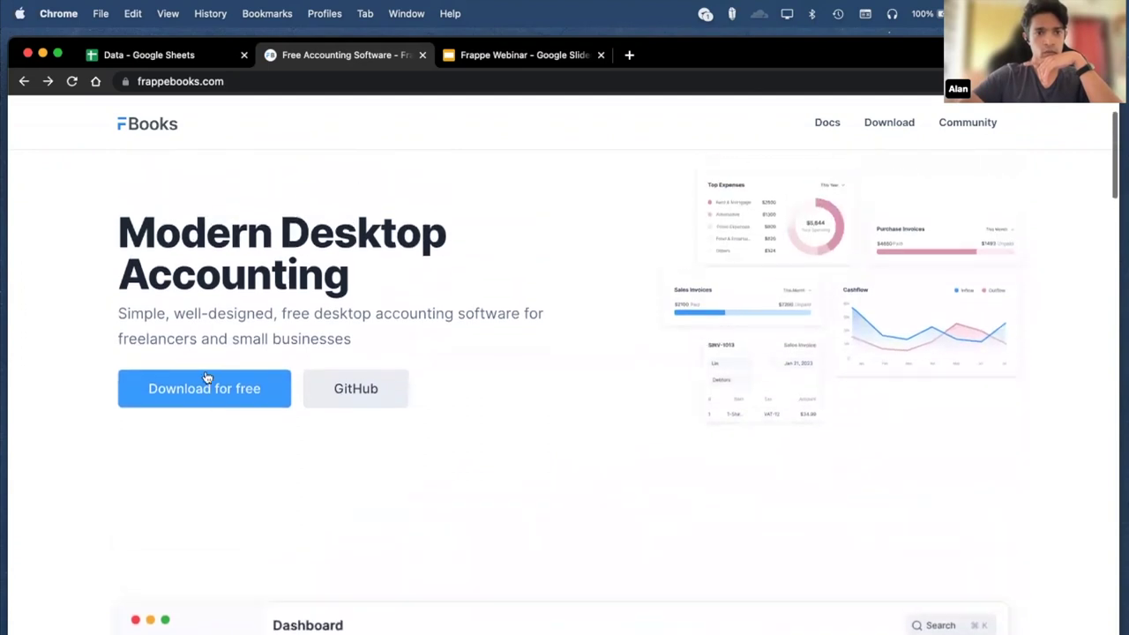
click(244, 393)
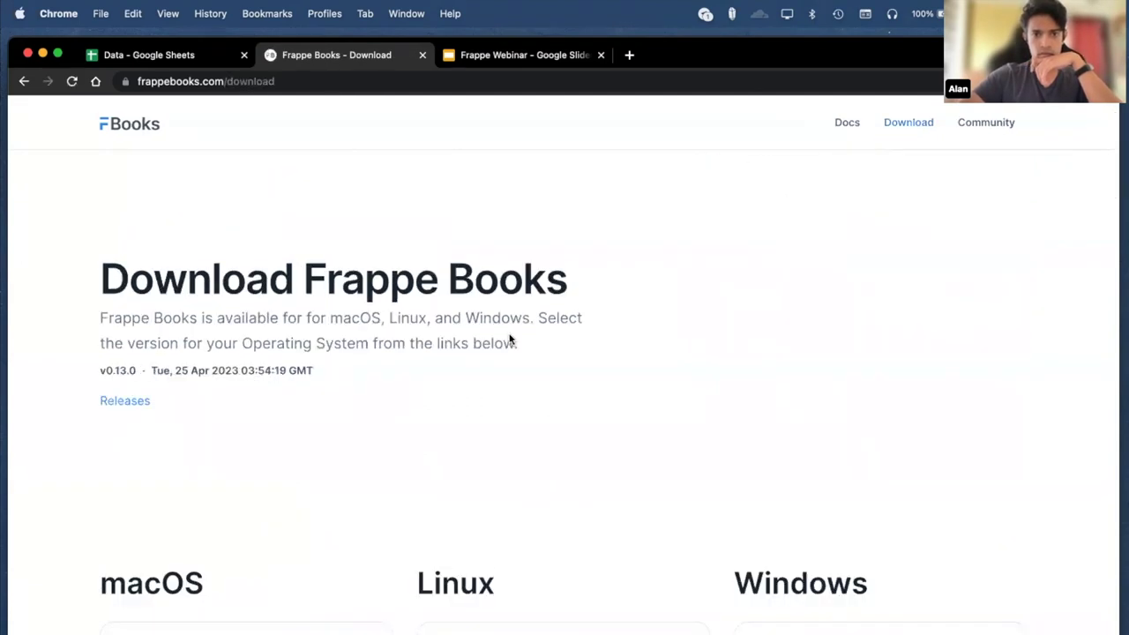
Save the macOS ZIP build of Frappe Books to the download folder and unpack it.
scroll(303, 378, down, 5)
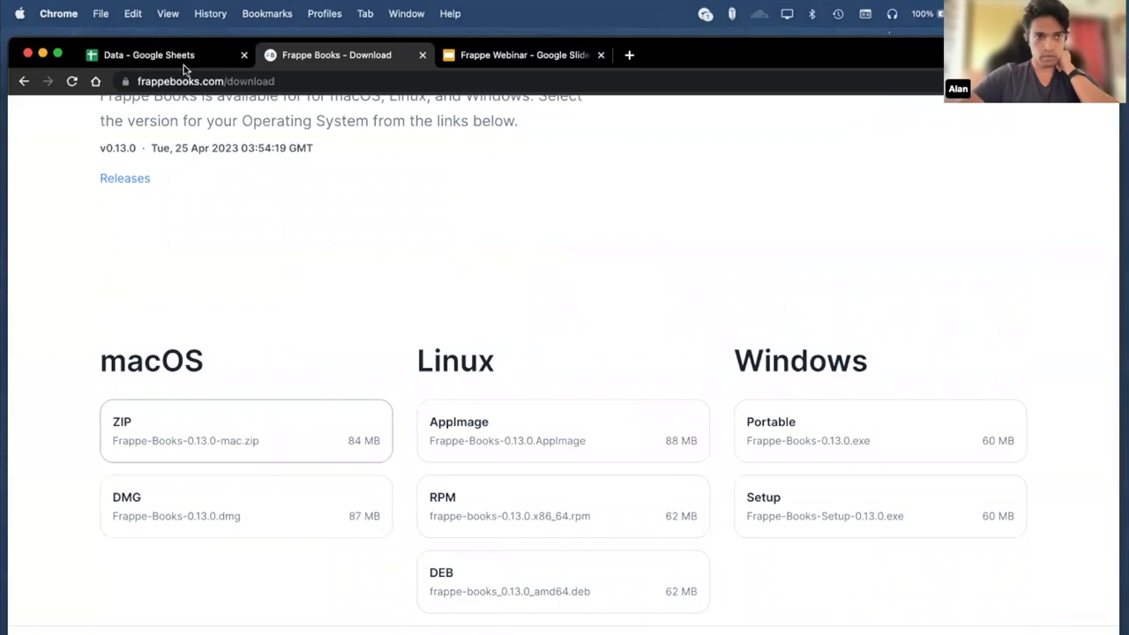
click(265, 435)
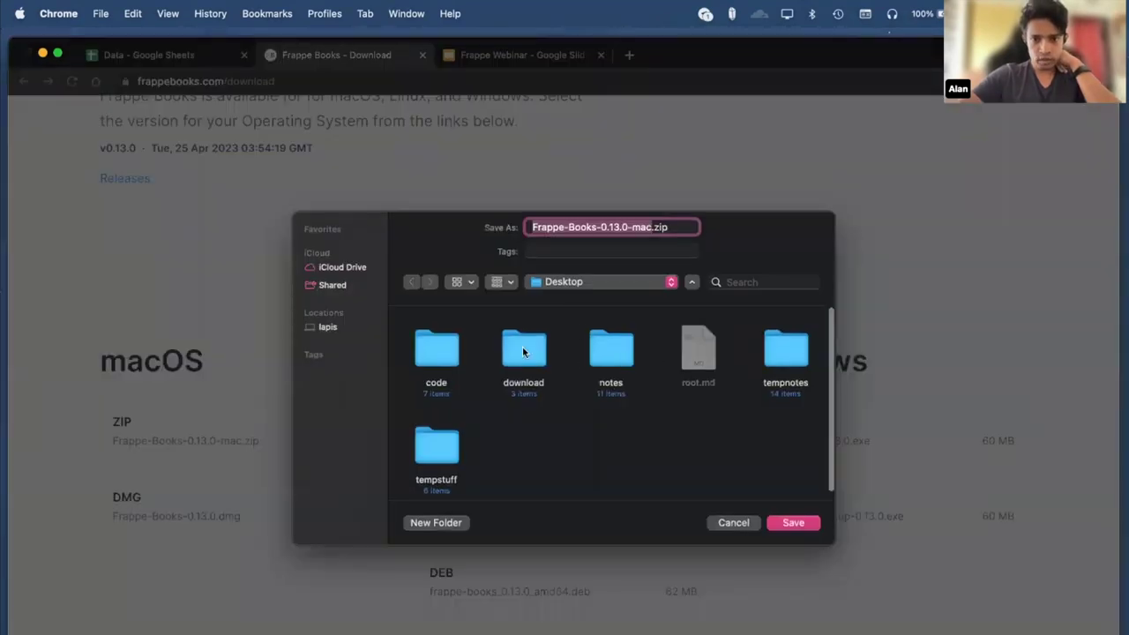
double_click(529, 346)
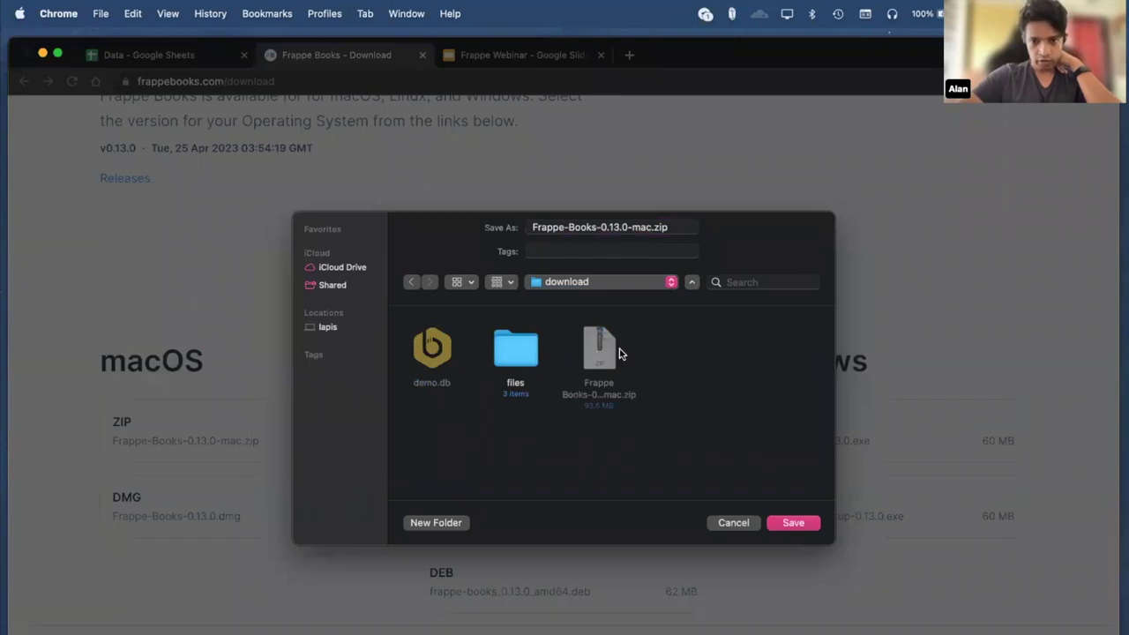
click(733, 523)
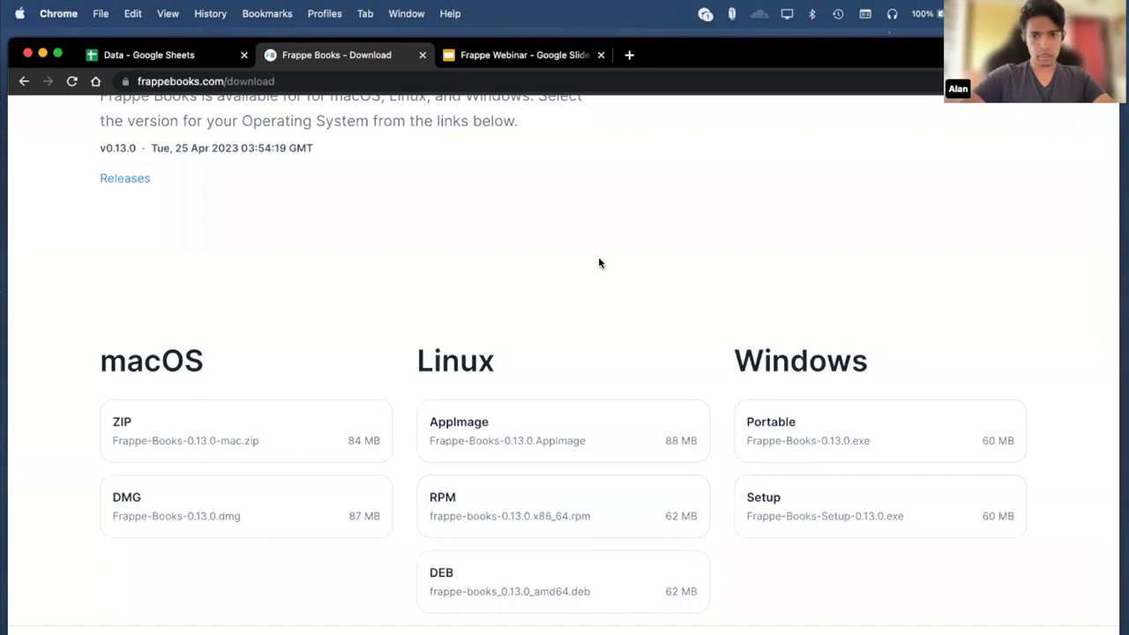
key(super+Tab)
double_click(556, 199)
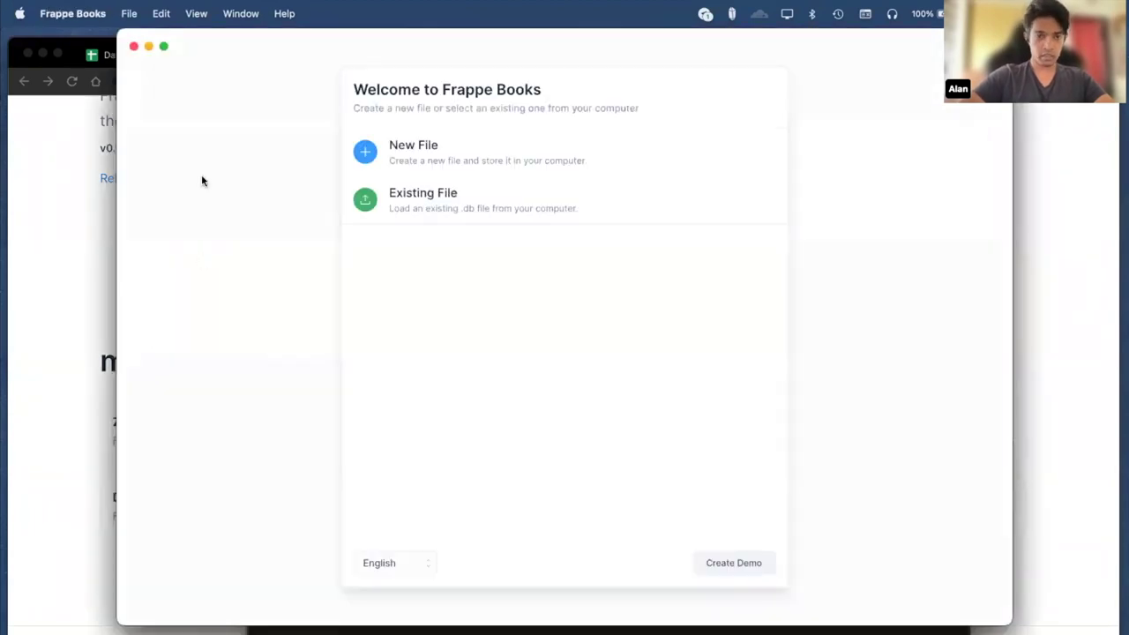
Reposition the Frappe Books window to see its Welcome screen, then return to Chrome.
drag(133, 37, 8, 33)
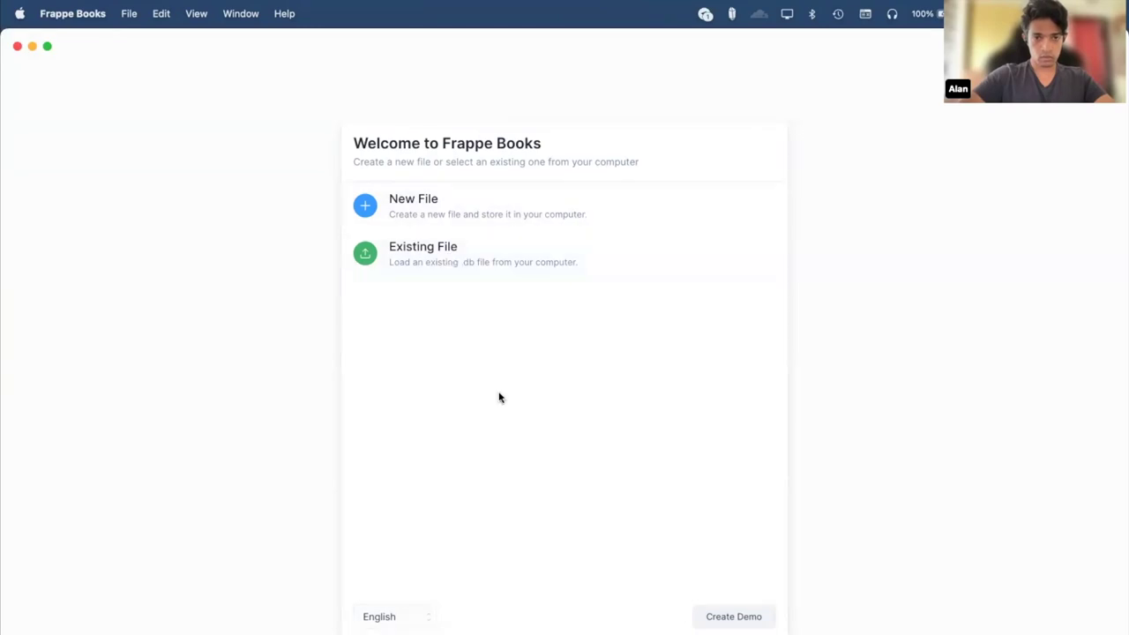
key(super+Tab)
Return to the frappebooks.com home page and scroll down through its feature list.
scroll(560, 239, up, 5)
key(super+bracketleft)
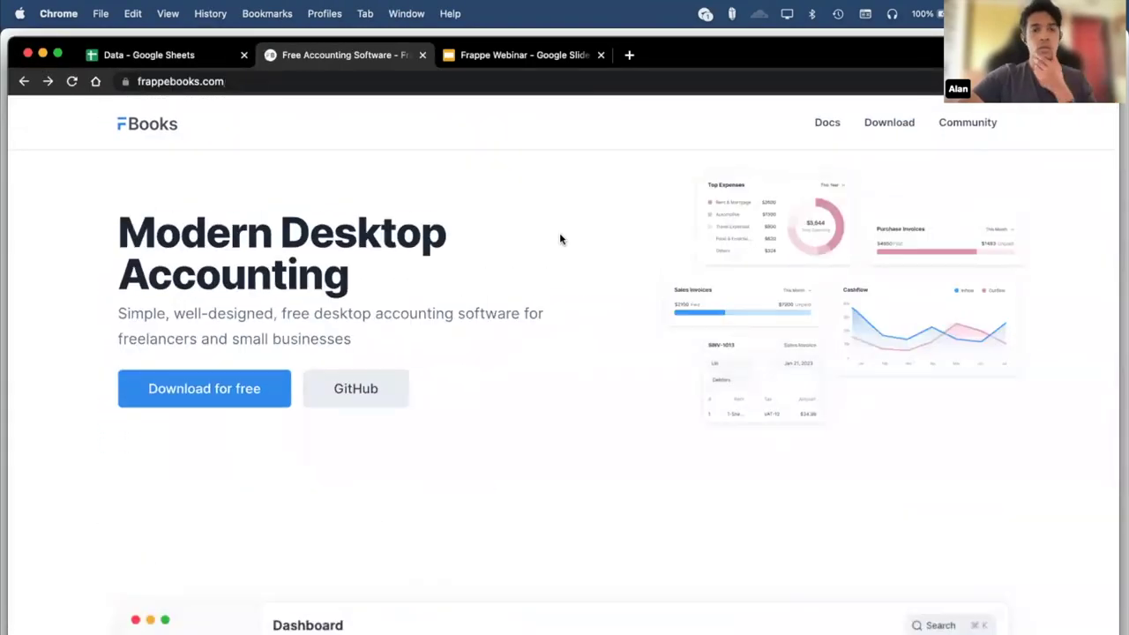
scroll(560, 239, down, 5)
scroll(560, 239, down, 2)
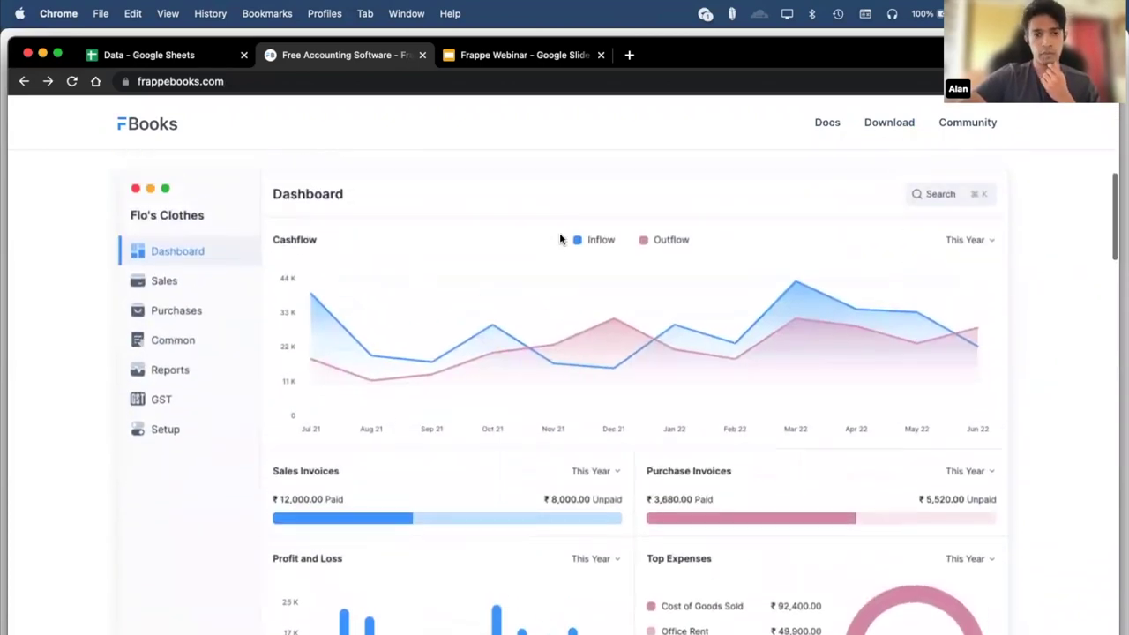
scroll(559, 238, down, 2)
scroll(559, 238, down, 3)
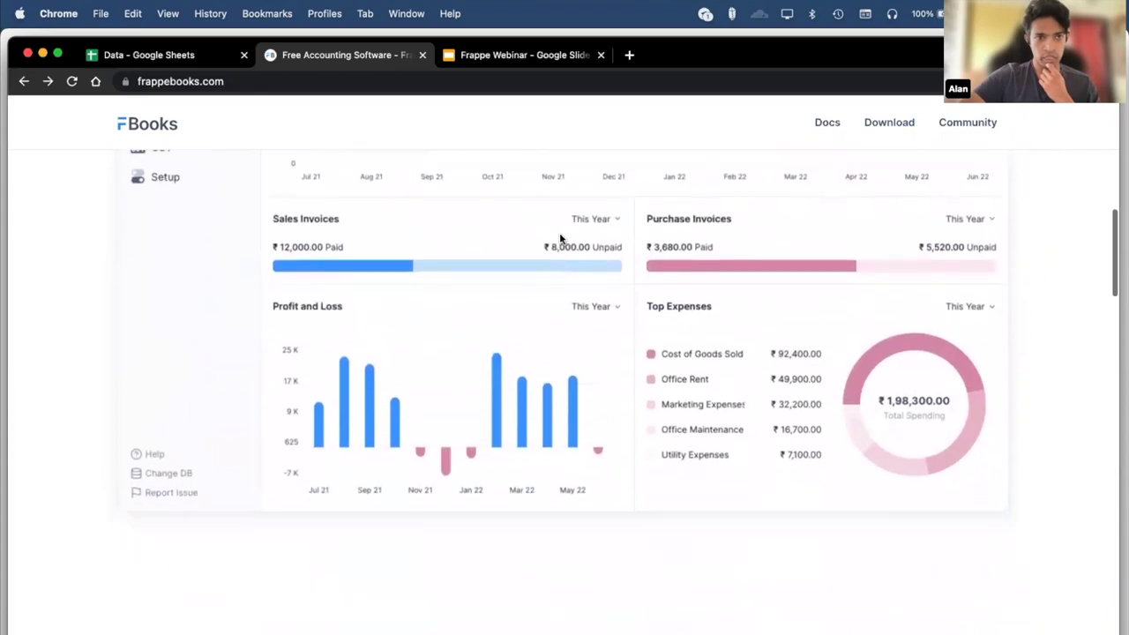
scroll(559, 238, down, 10)
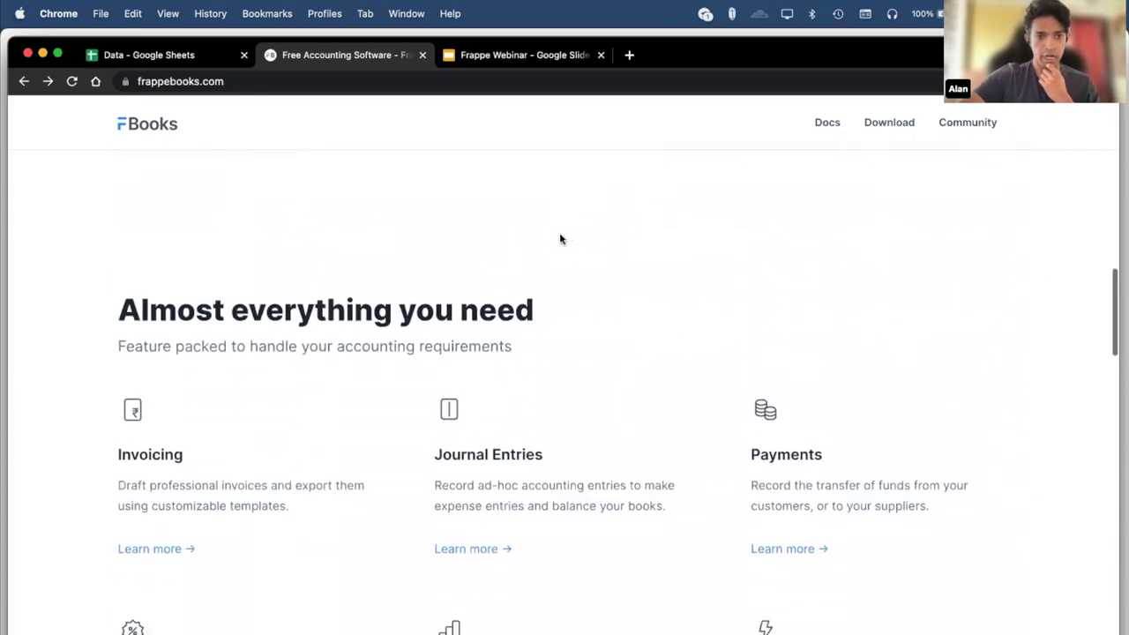
scroll(559, 238, down, 2)
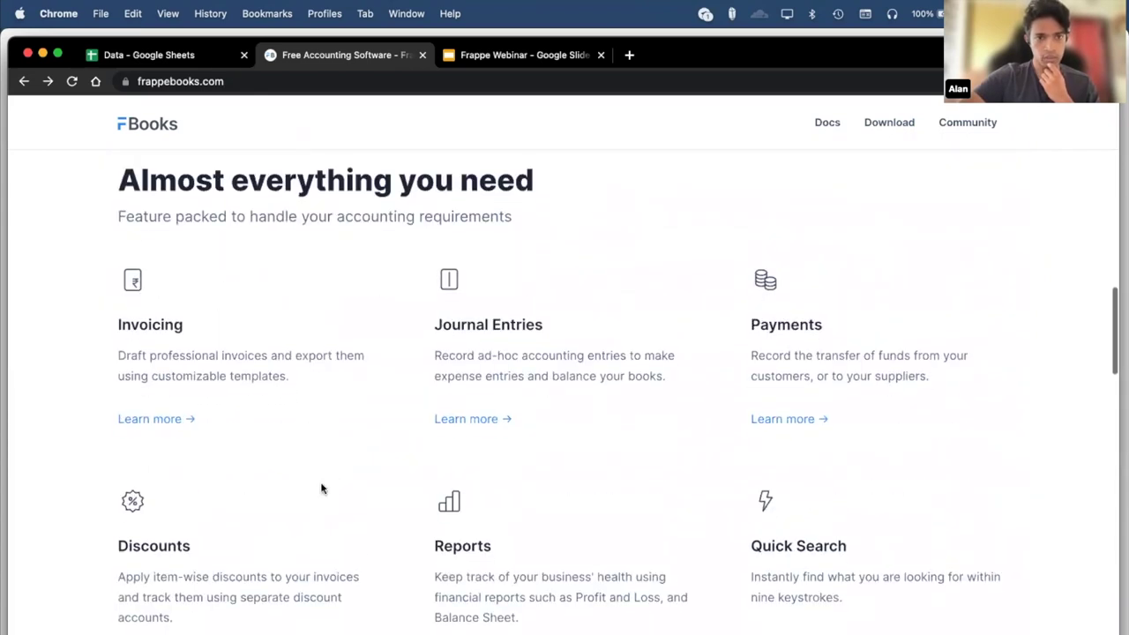
scroll(300, 393, down, 1)
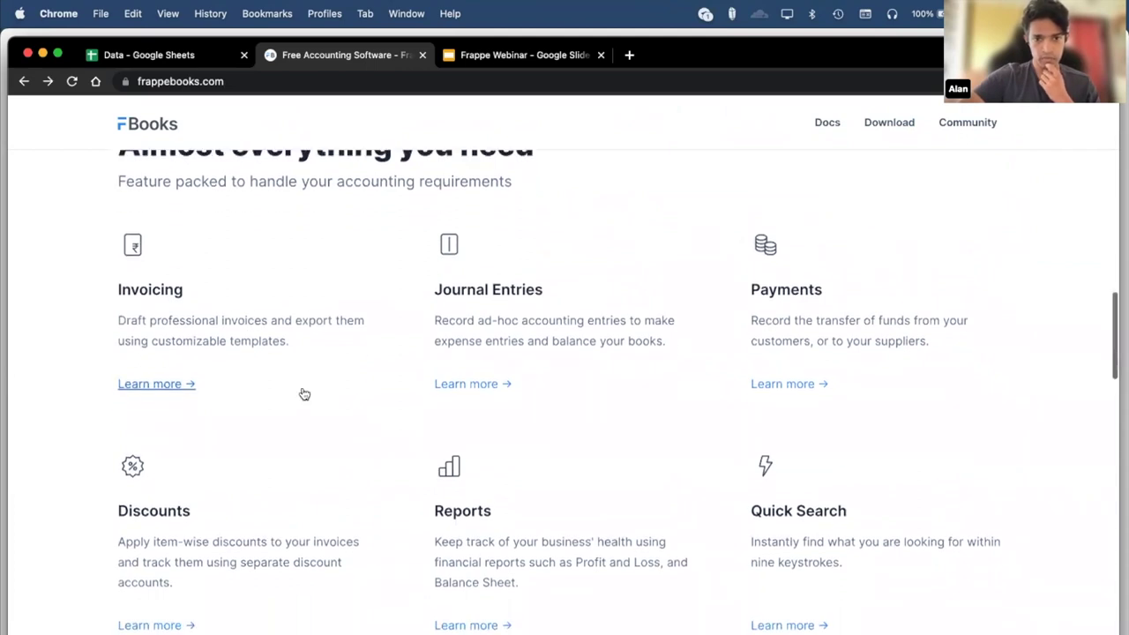
scroll(738, 565, down, 1)
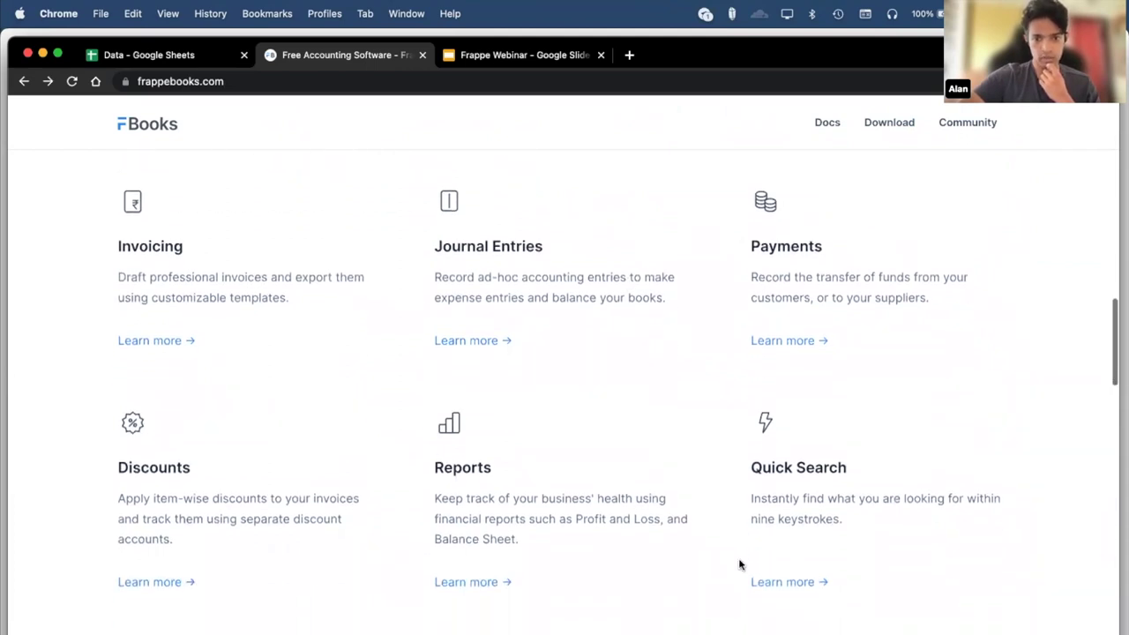
Read the Reports feature documentation, then go back to the feature list.
click(467, 578)
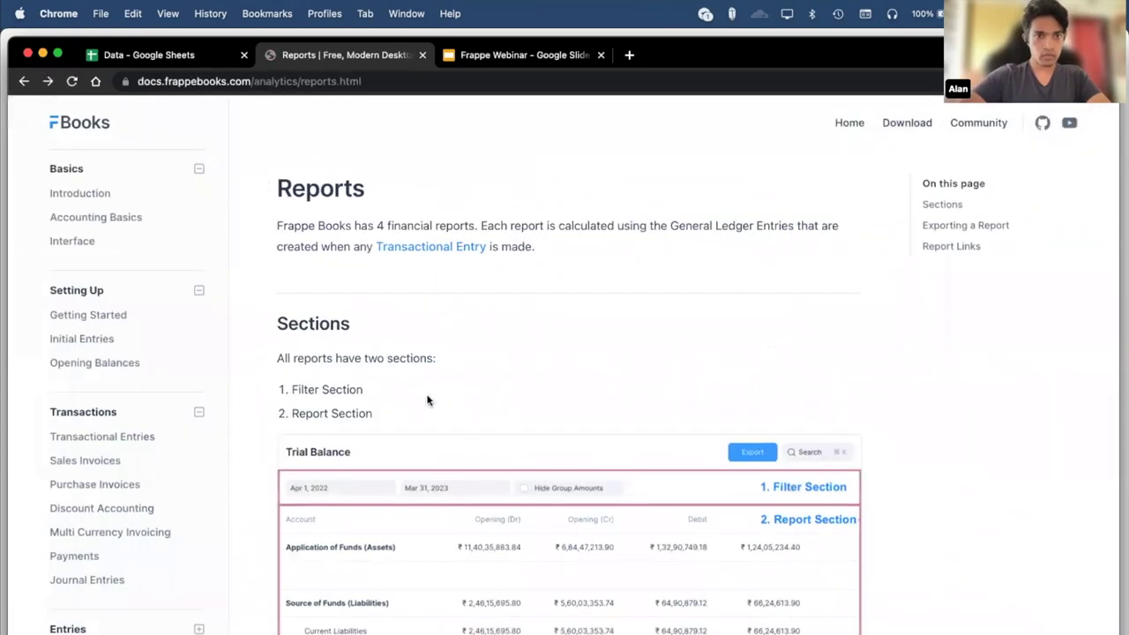
click(24, 89)
key(super+Tab)
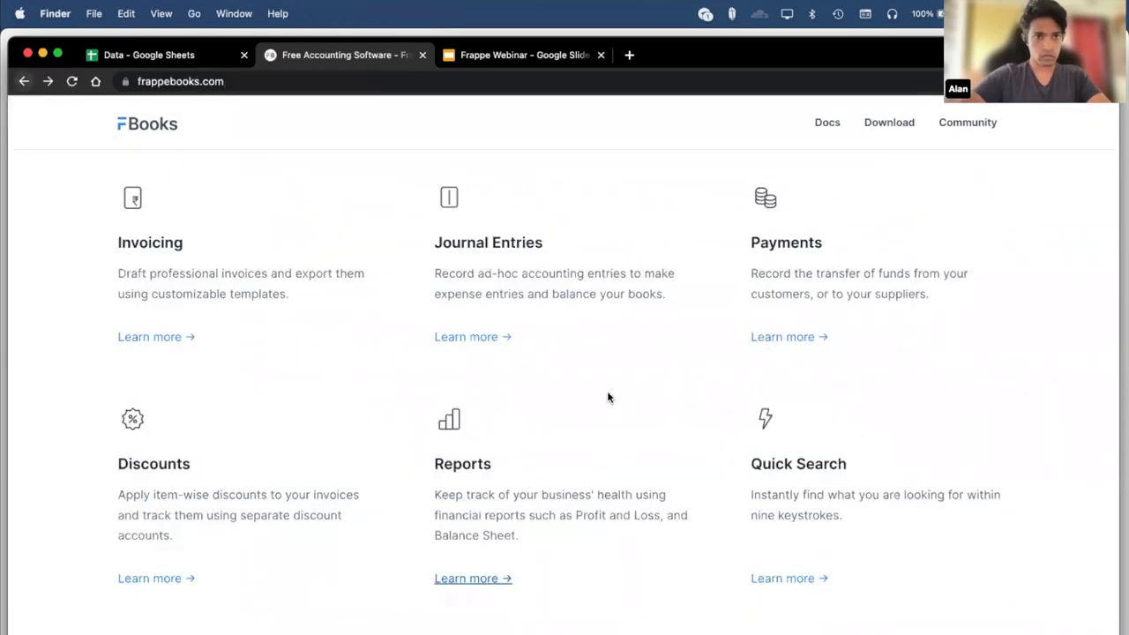
Launch Frappe Books and load the existing demo.db file from the download folder.
key(super+o)
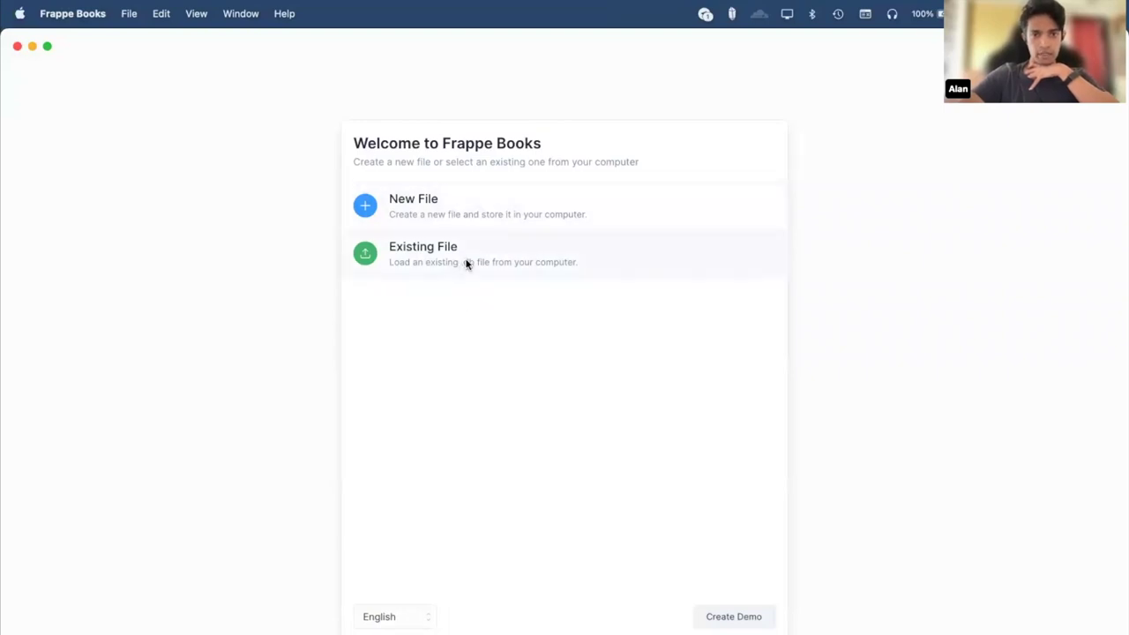
click(467, 264)
click(439, 294)
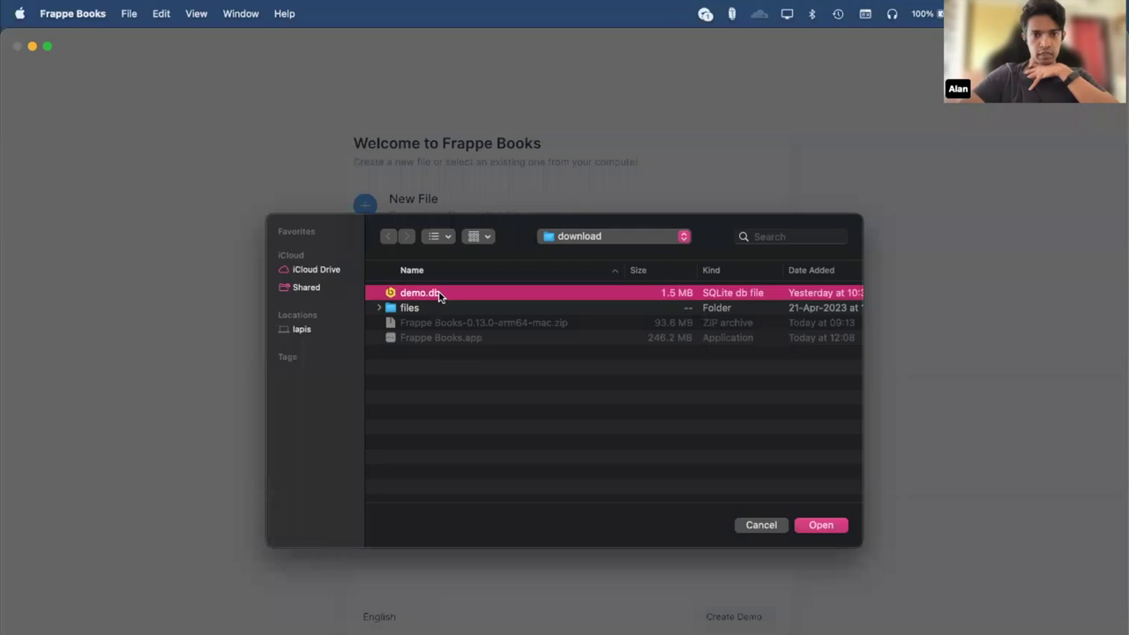
click(824, 525)
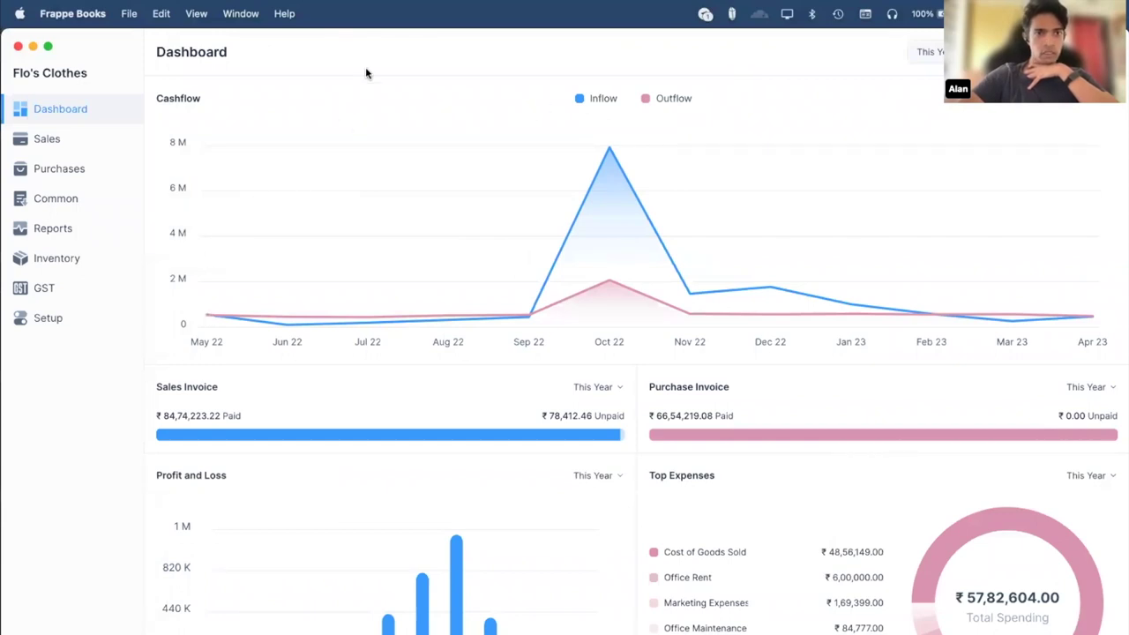
Review the dashboard's cashflow, ₹84,74,223.22 paid / ₹78,412.46 unpaid invoices and ₹57,82,604.00 spending.
mouse_move(535, 320)
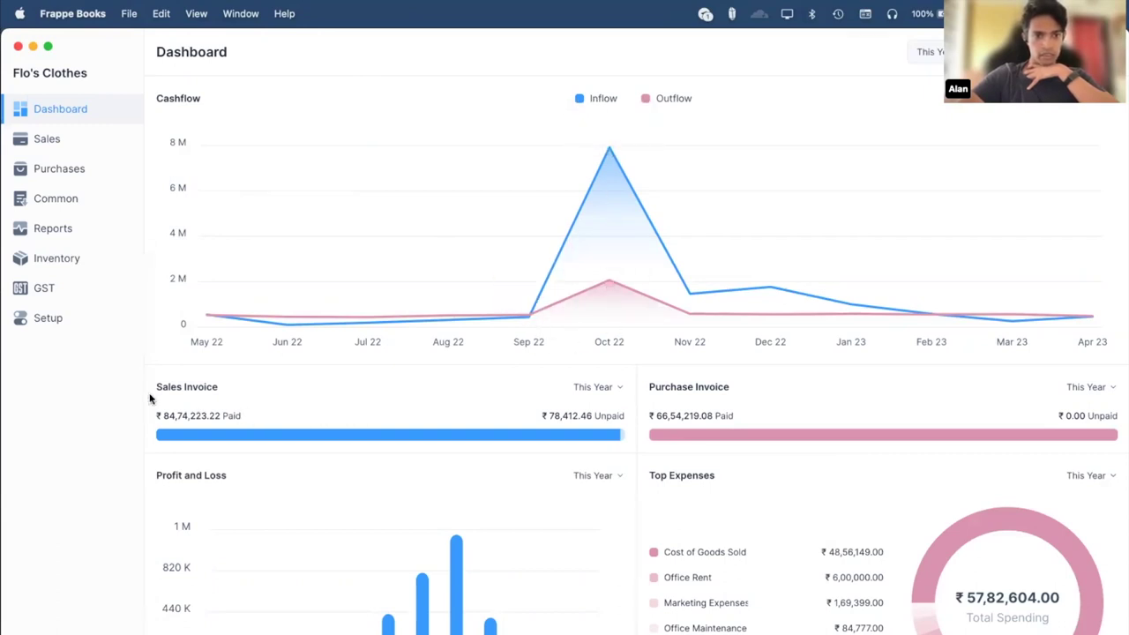
mouse_move(373, 438)
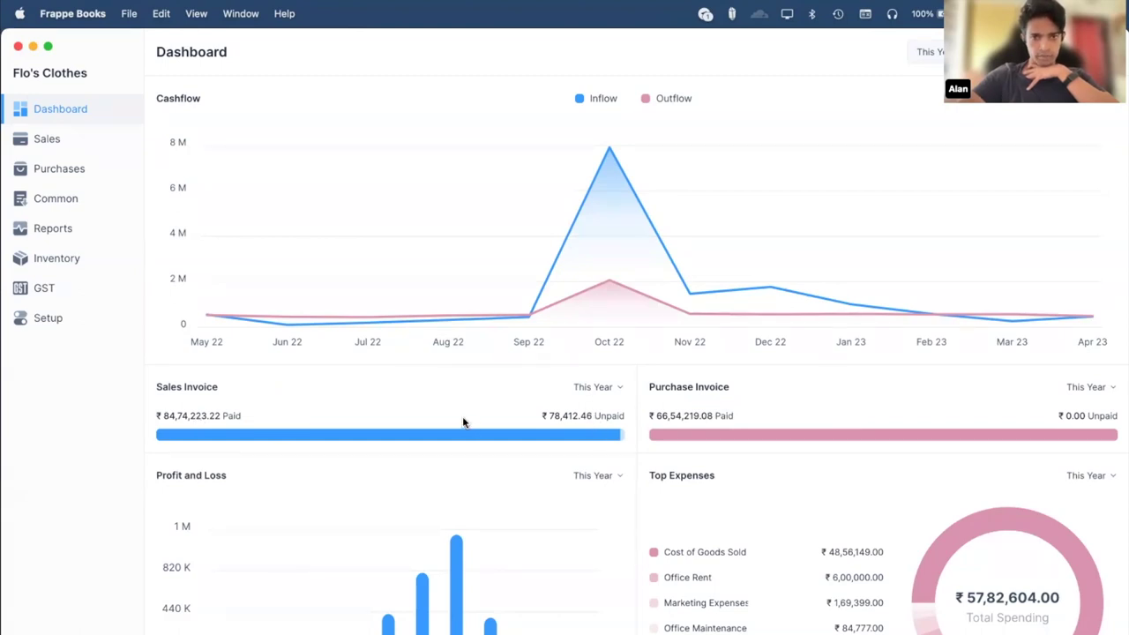
mouse_move(414, 437)
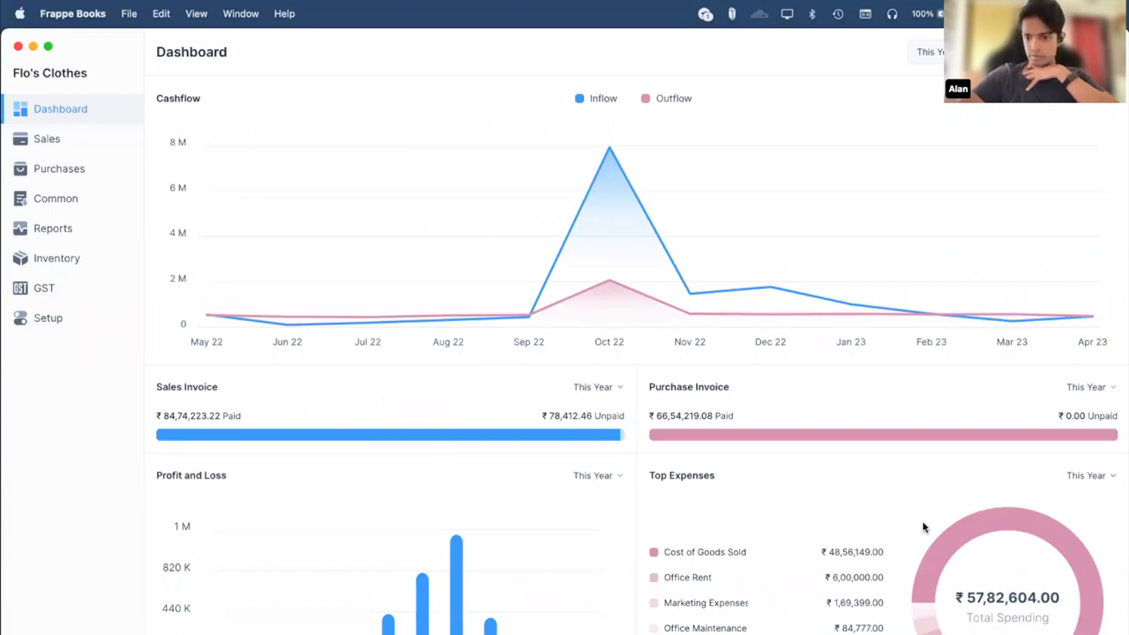
mouse_move(936, 541)
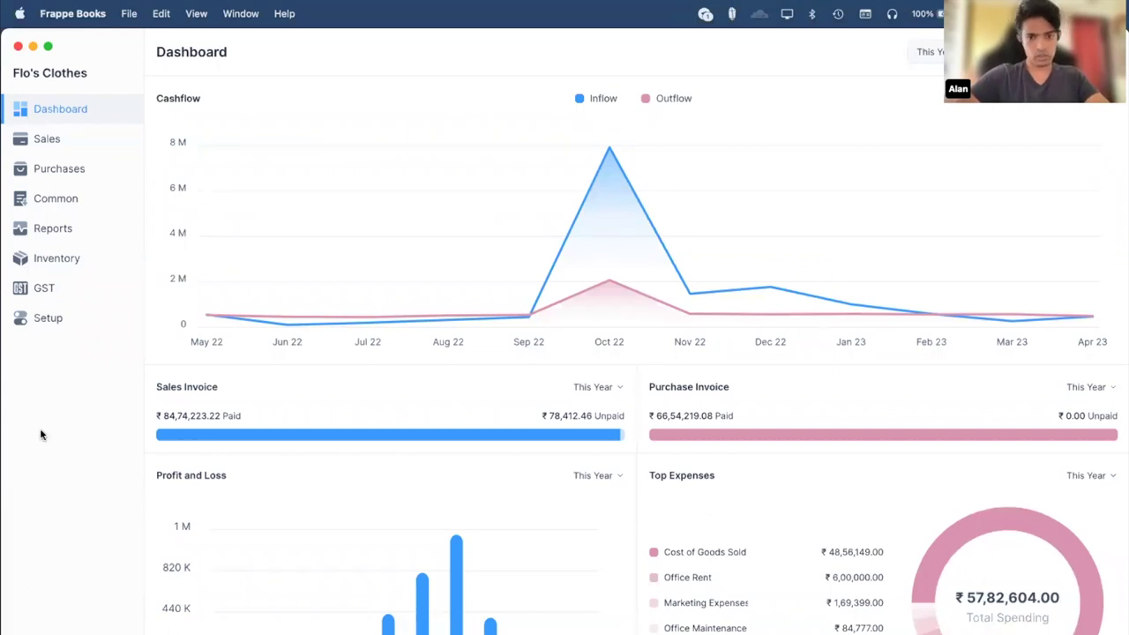
key(super+Tab)
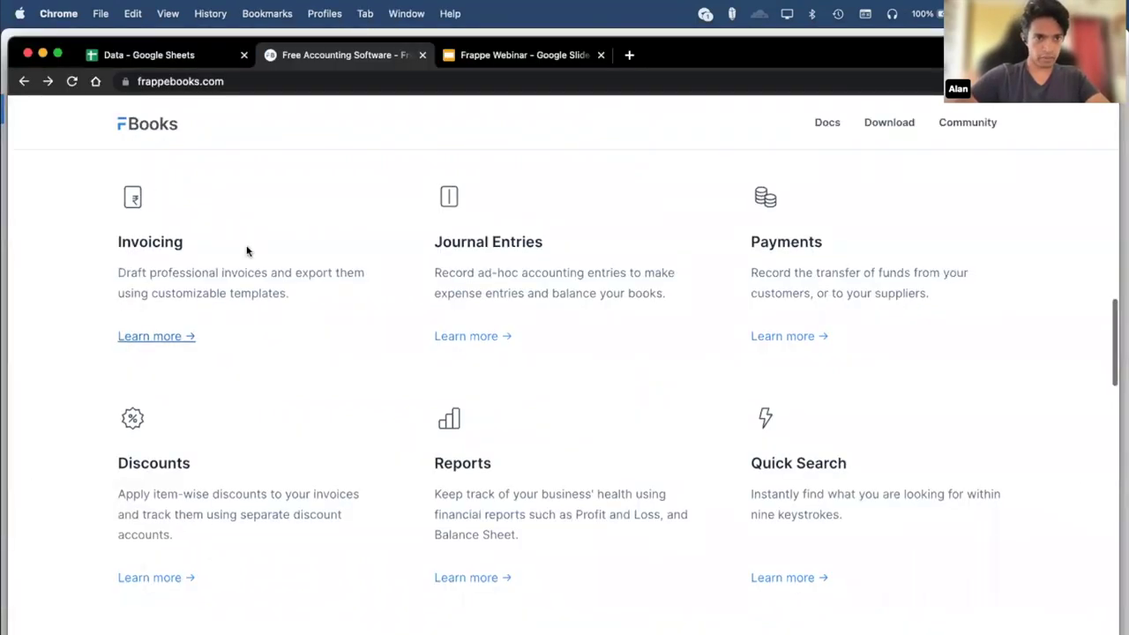
View the Sales Invoices documentation from the Invoicing 'Learn more' link, then go back.
scroll(244, 252, down, 1)
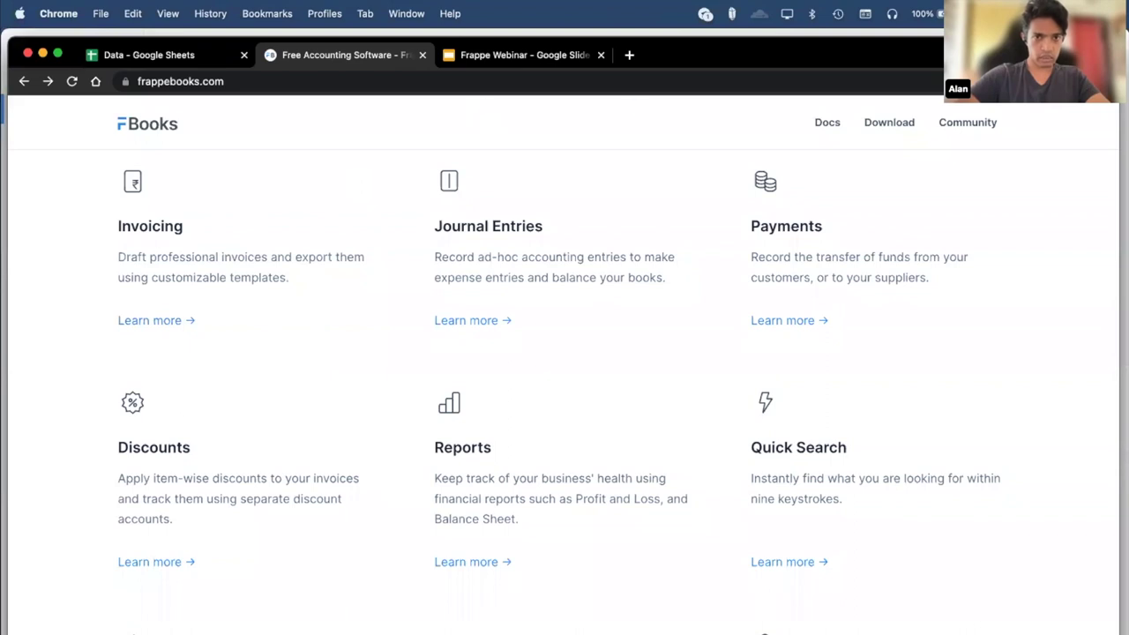
click(314, 181)
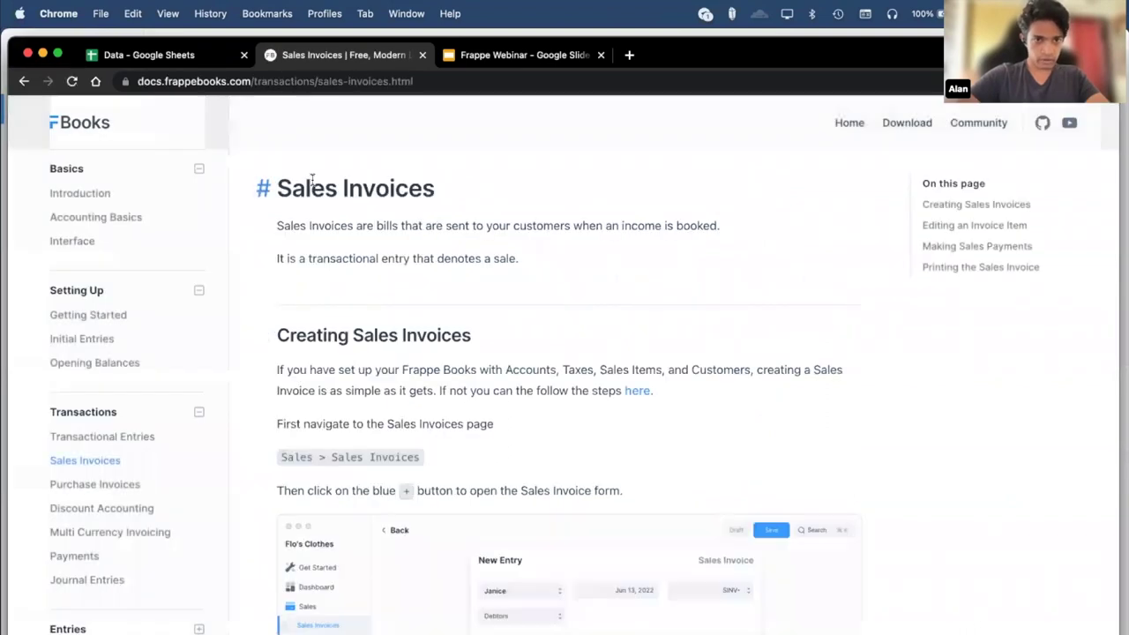
click(23, 80)
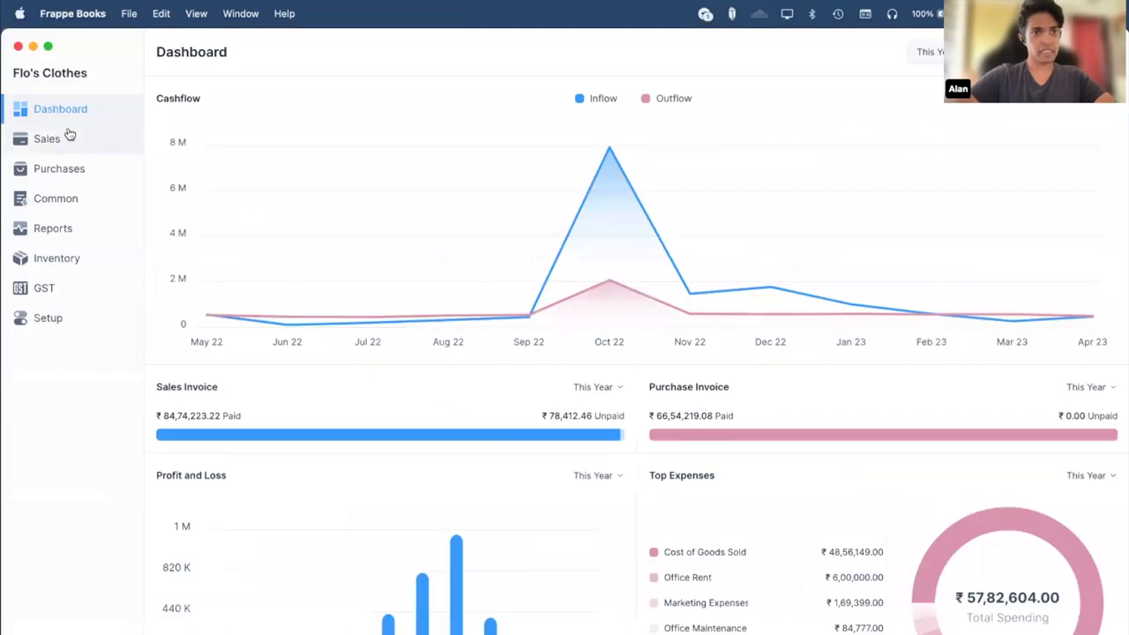
Browse the Sales and Purchase Invoice lists and read through sales invoice SINV-1276.
click(66, 137)
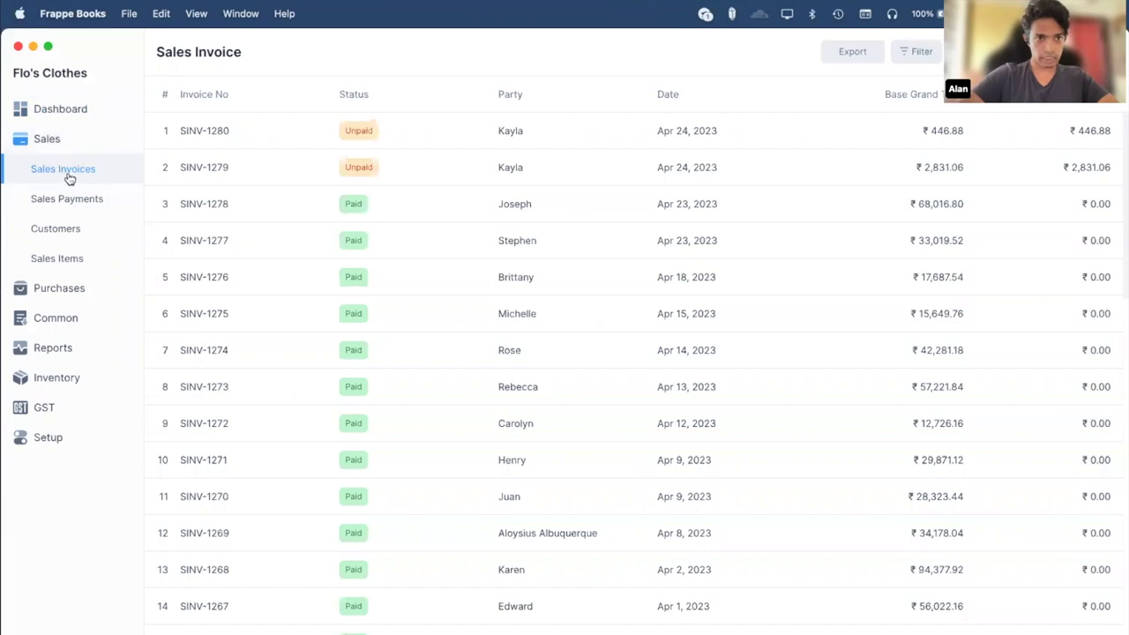
click(73, 289)
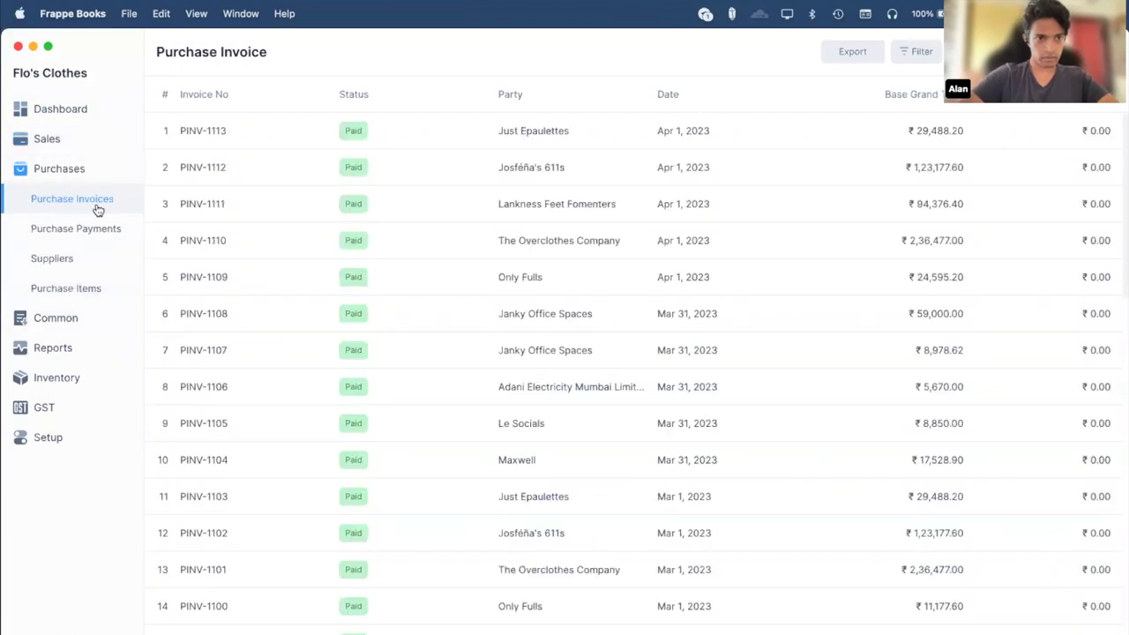
click(76, 141)
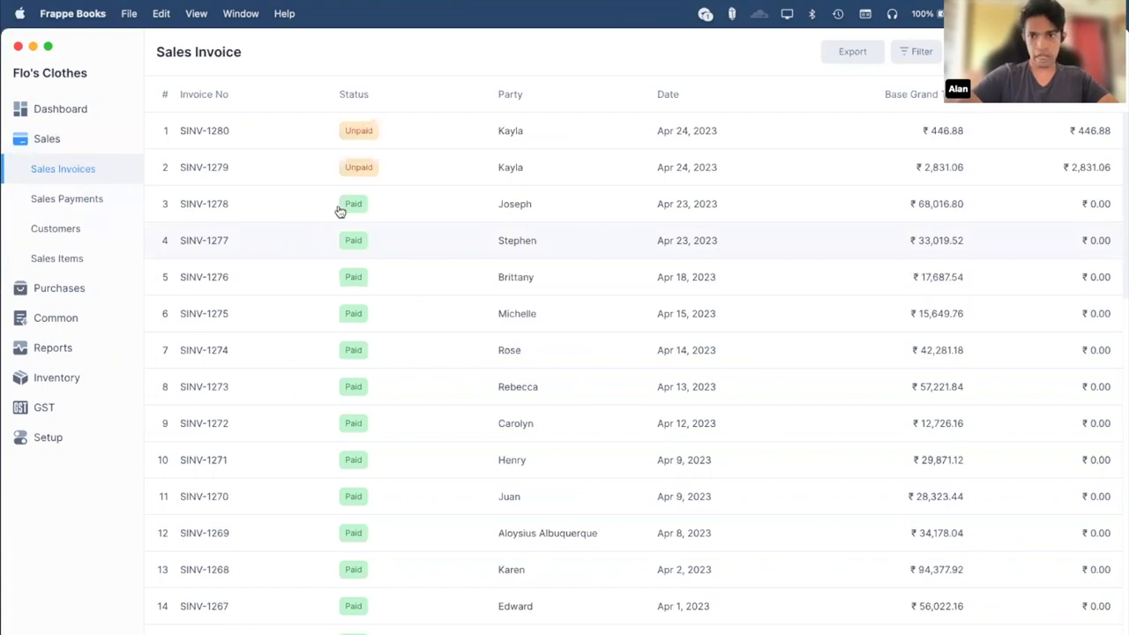
scroll(539, 390, down, 5)
scroll(538, 391, up, 5)
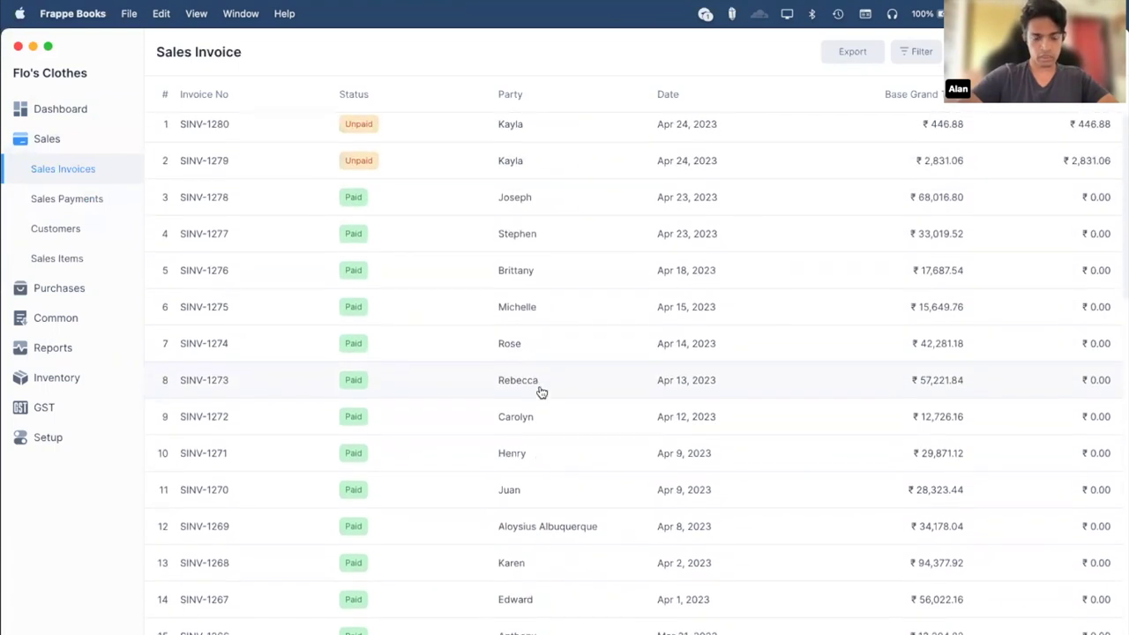
click(246, 282)
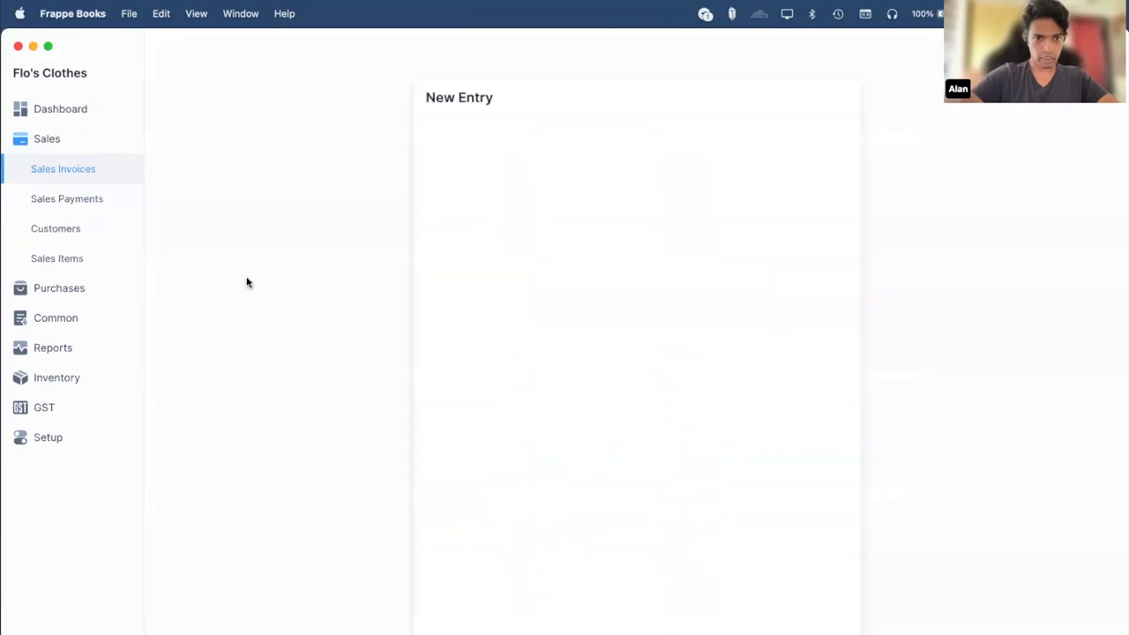
scroll(493, 312, down, 2)
scroll(494, 313, up, 2)
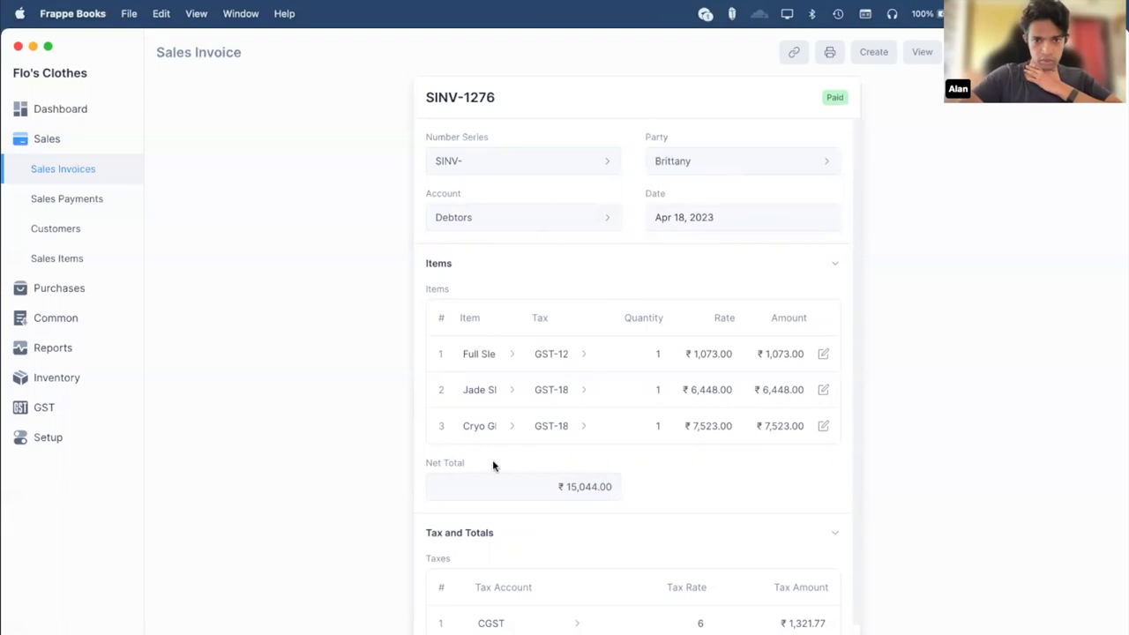
scroll(643, 378, down, 2)
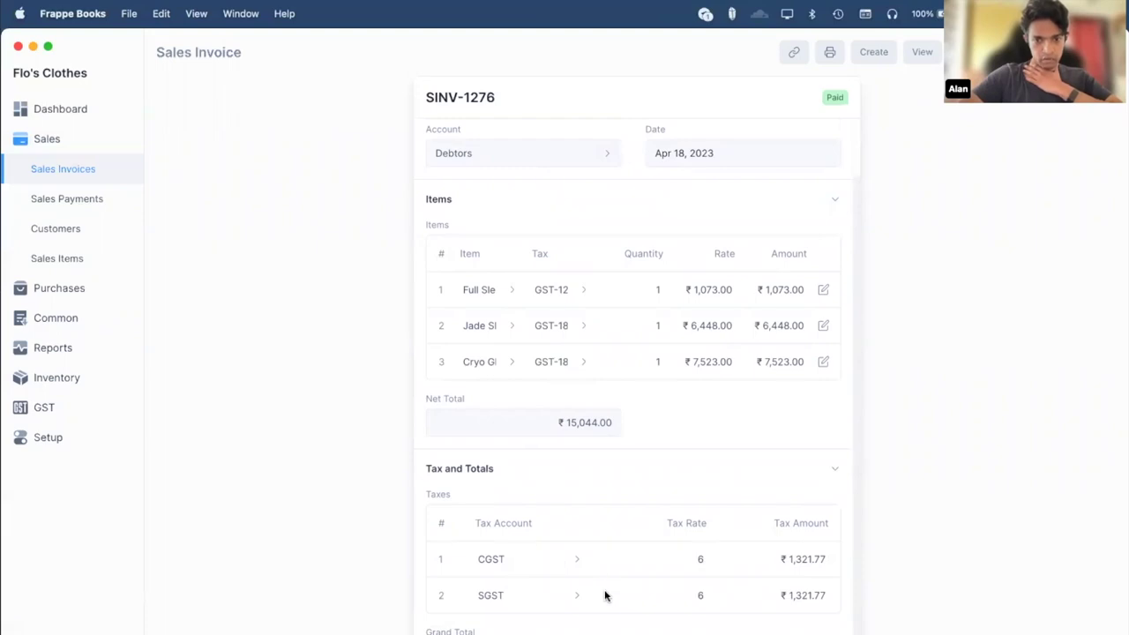
scroll(458, 507, up, 2)
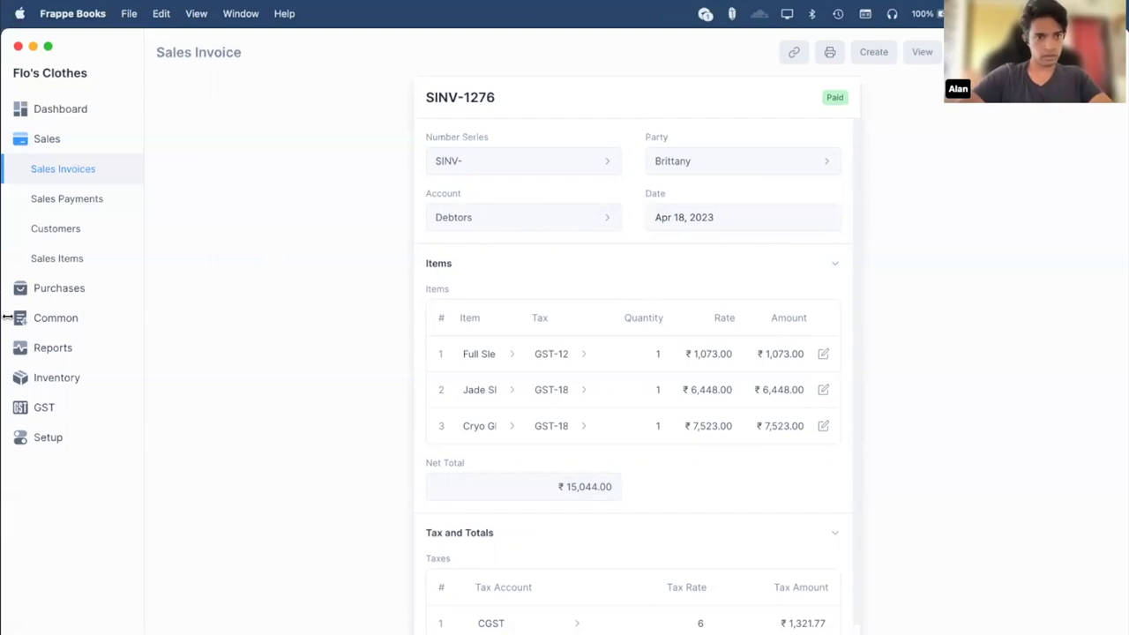
Review purchase invoice PINV-1113, then bring up the Journal Entry list.
click(57, 294)
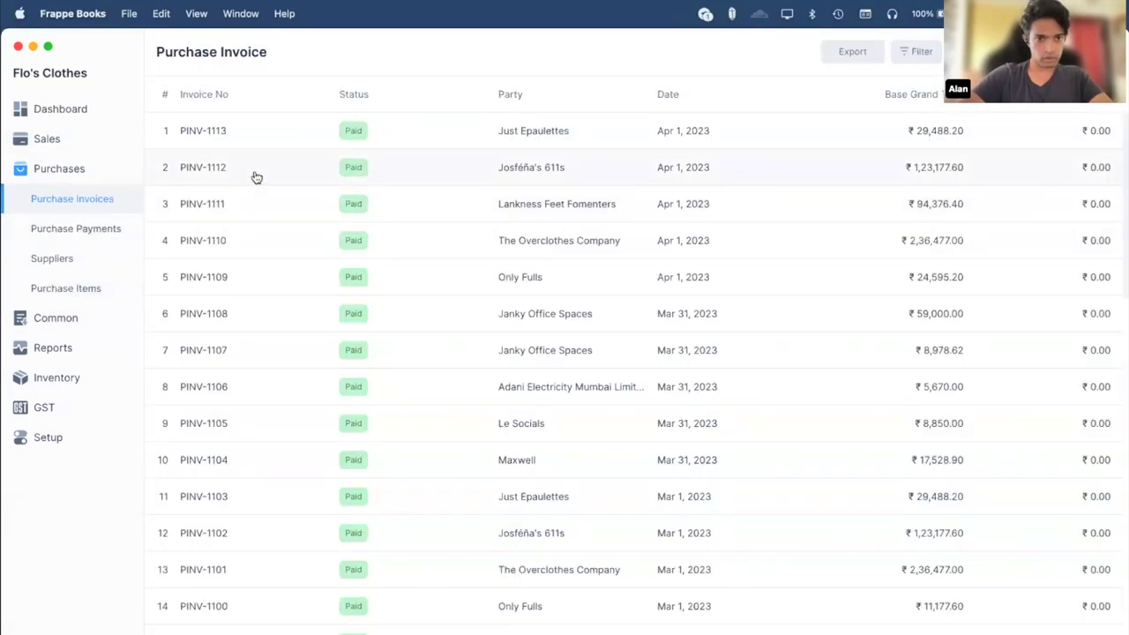
click(235, 145)
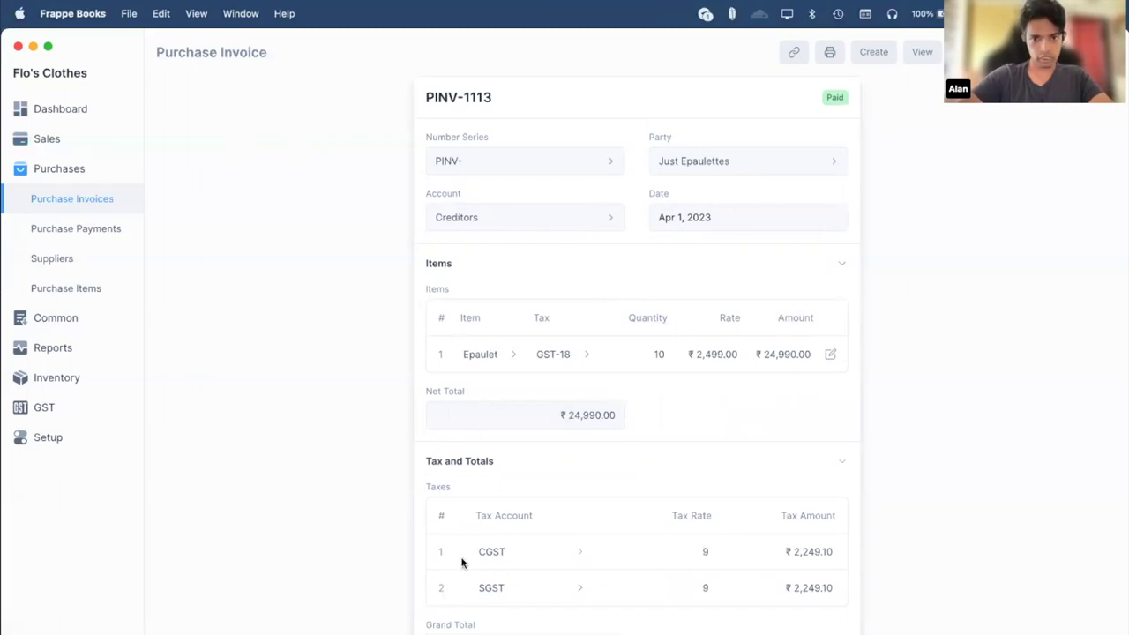
click(53, 141)
key(super+Tab)
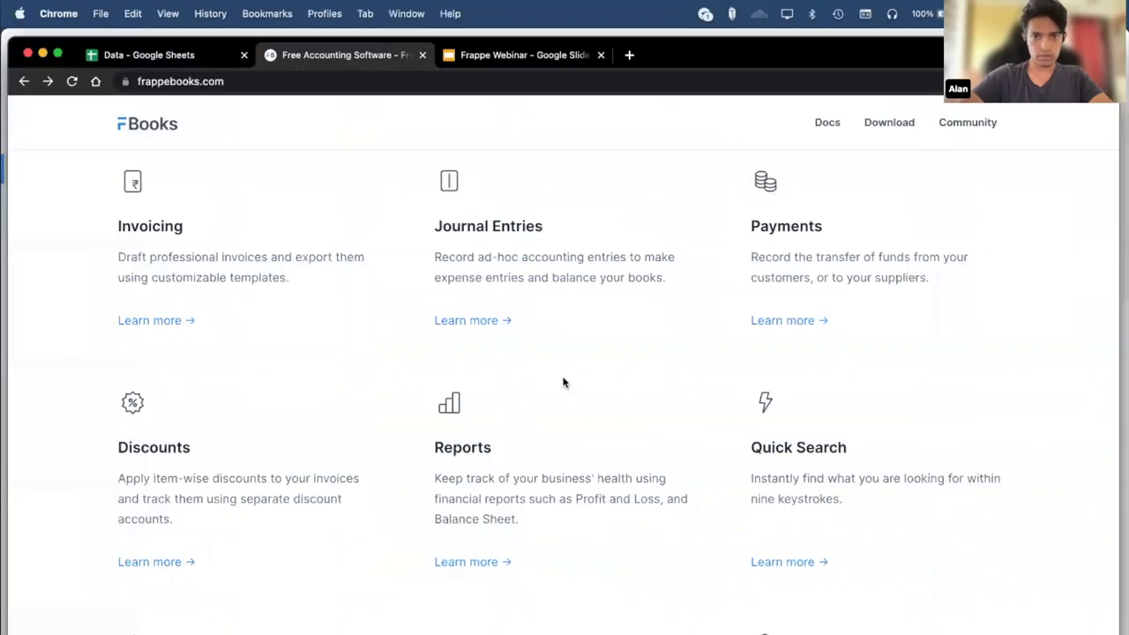
key(super+Tab)
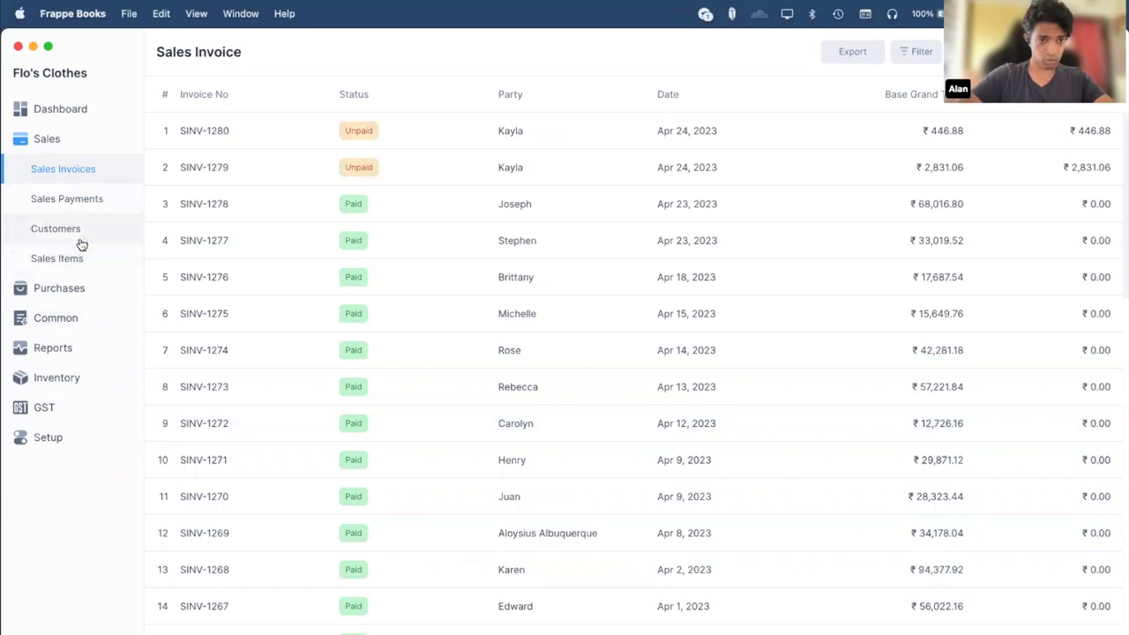
click(53, 320)
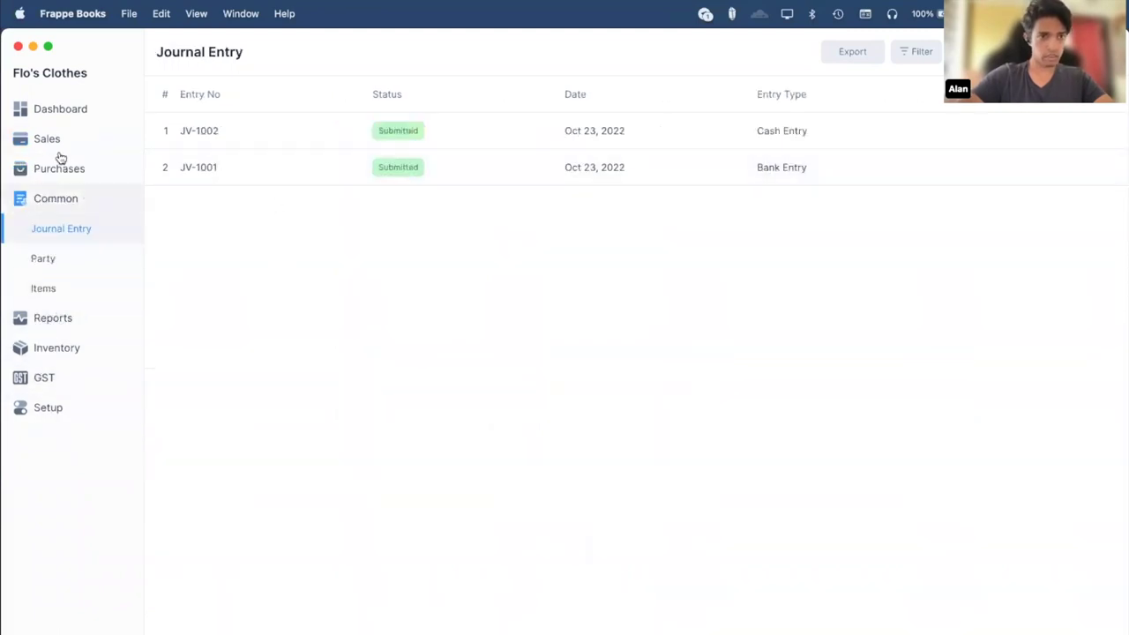
Inspect journal entry JV-1002's Cash ₹16,74,806.10 and Supreme Bank lines, then return to Sales Invoices.
click(265, 120)
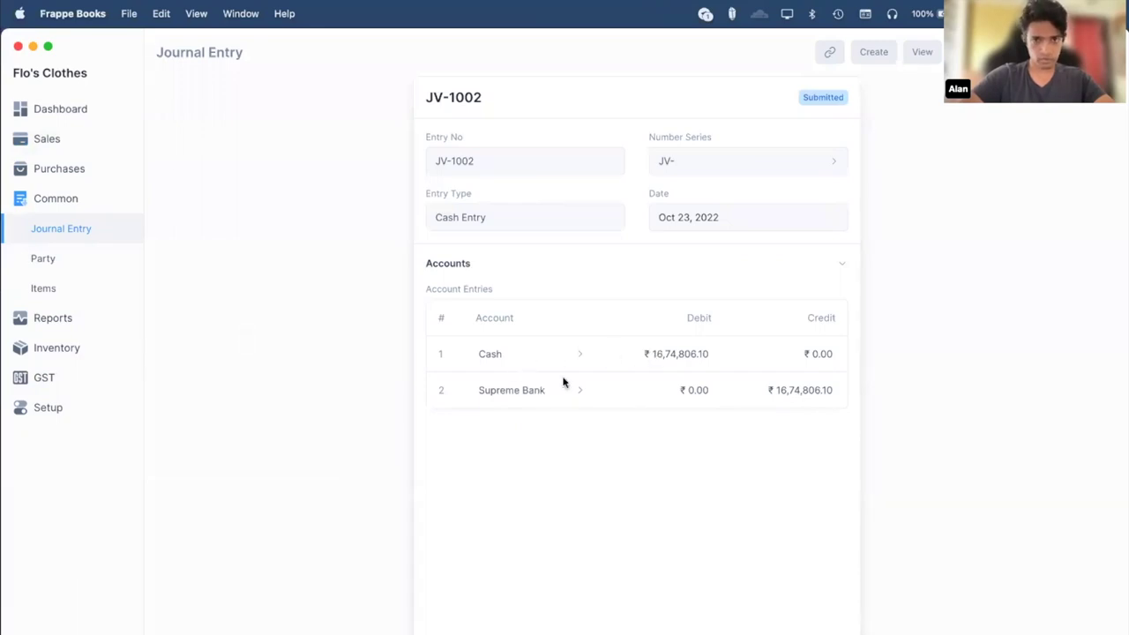
key(super+Tab)
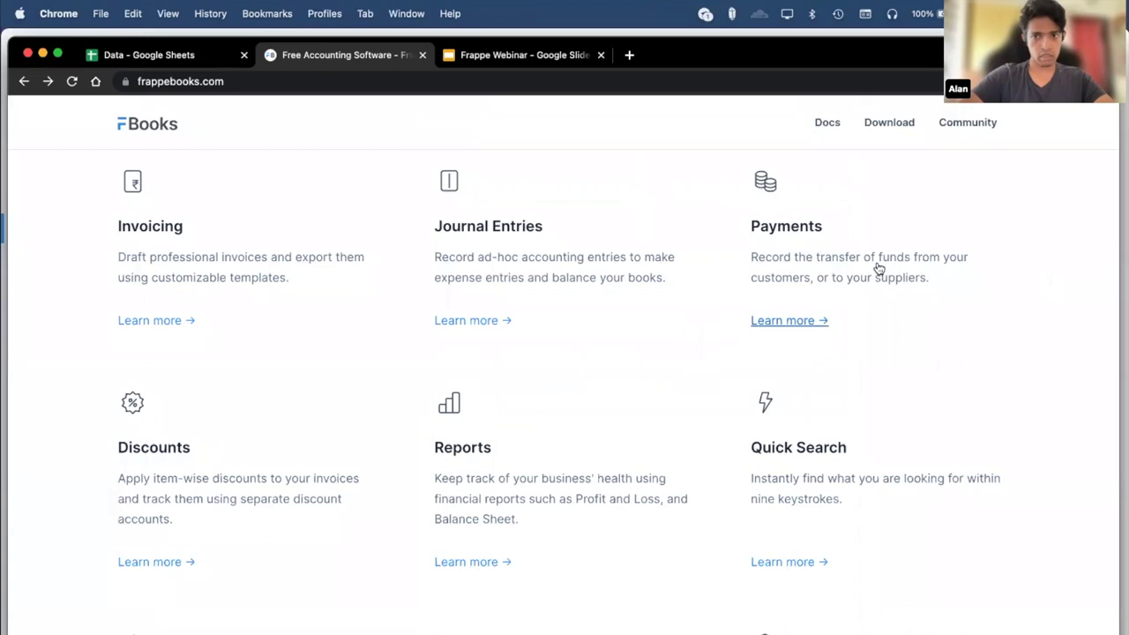
key(super+Tab)
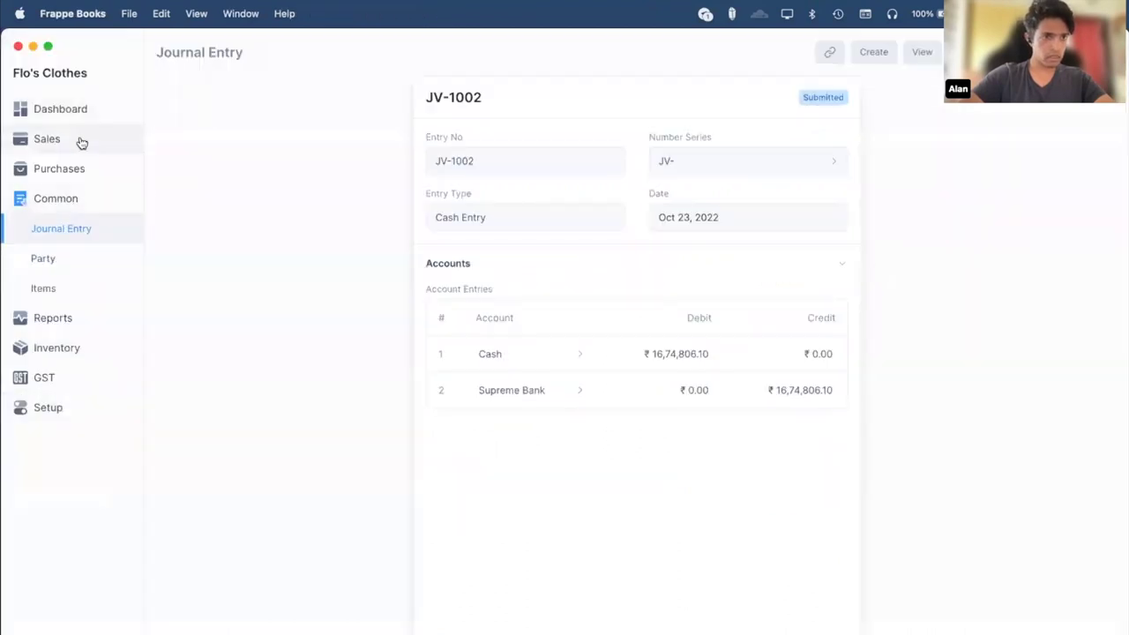
click(81, 143)
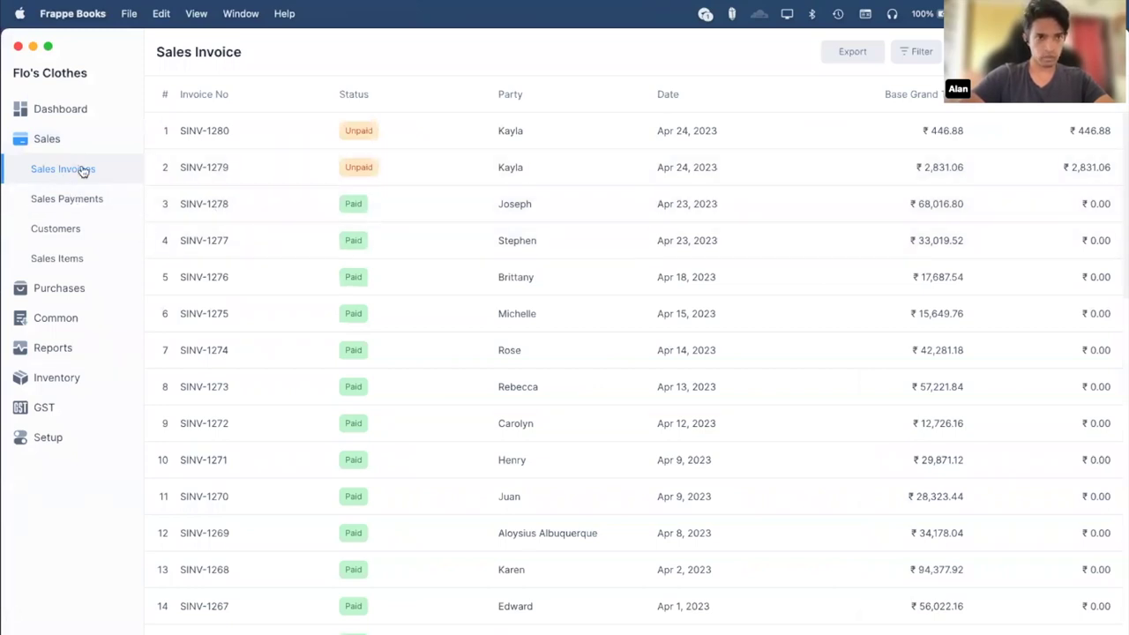
Open sales invoice SINV-1278 and highlight its invoice number and Paid status.
click(244, 204)
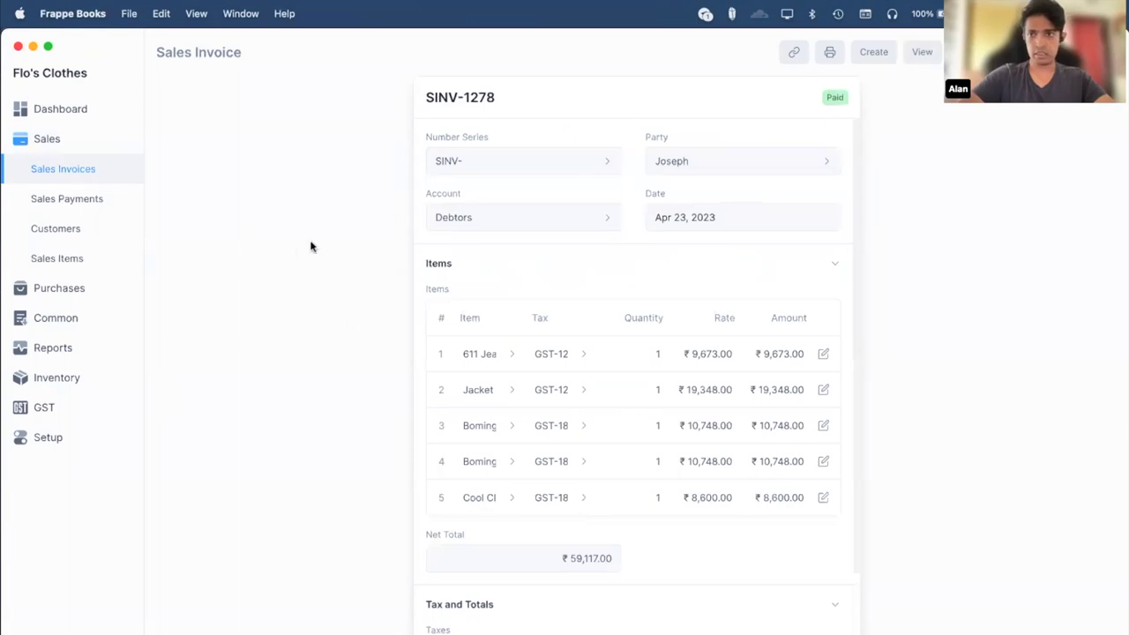
scroll(318, 253, down, 2)
scroll(318, 253, up, 2)
scroll(319, 253, down, 1)
scroll(318, 253, down, 2)
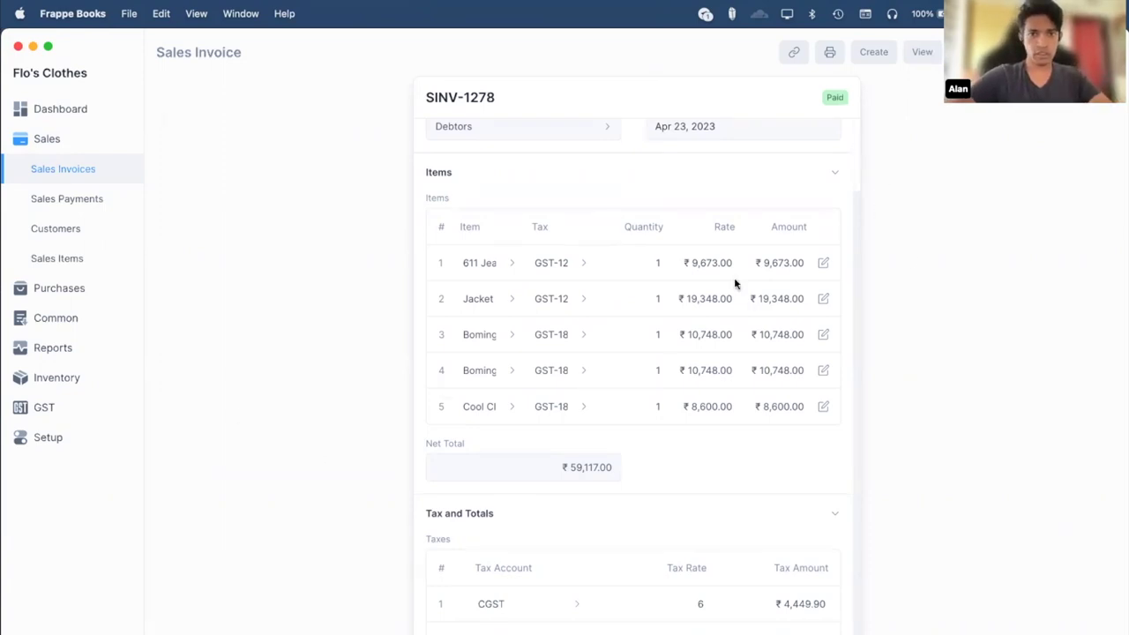
scroll(735, 283, up, 2)
drag(436, 91, 507, 94)
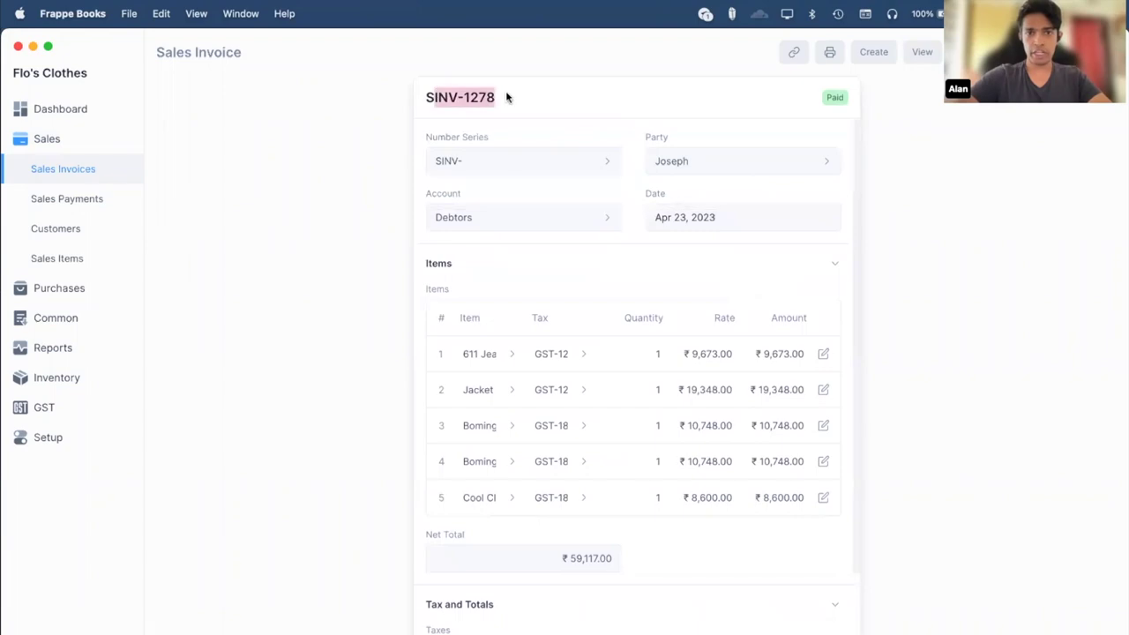
click(506, 94)
drag(824, 97, 852, 98)
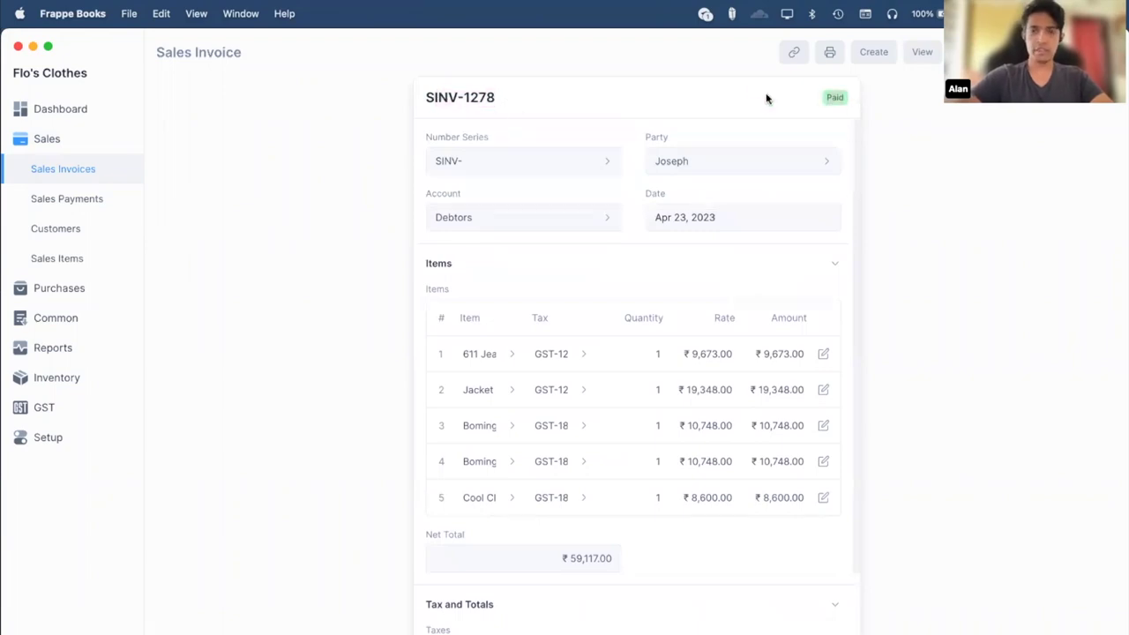
scroll(645, 478, down, 2)
scroll(644, 477, up, 2)
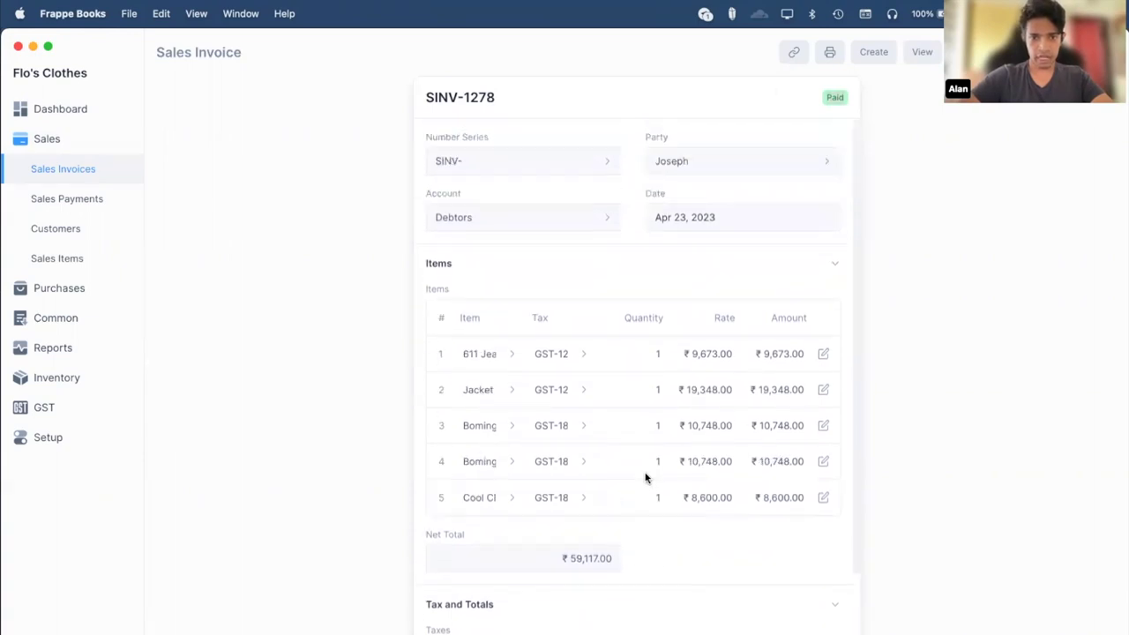
Open the linked payment PAY-1390 from the invoice's linked entries.
click(794, 52)
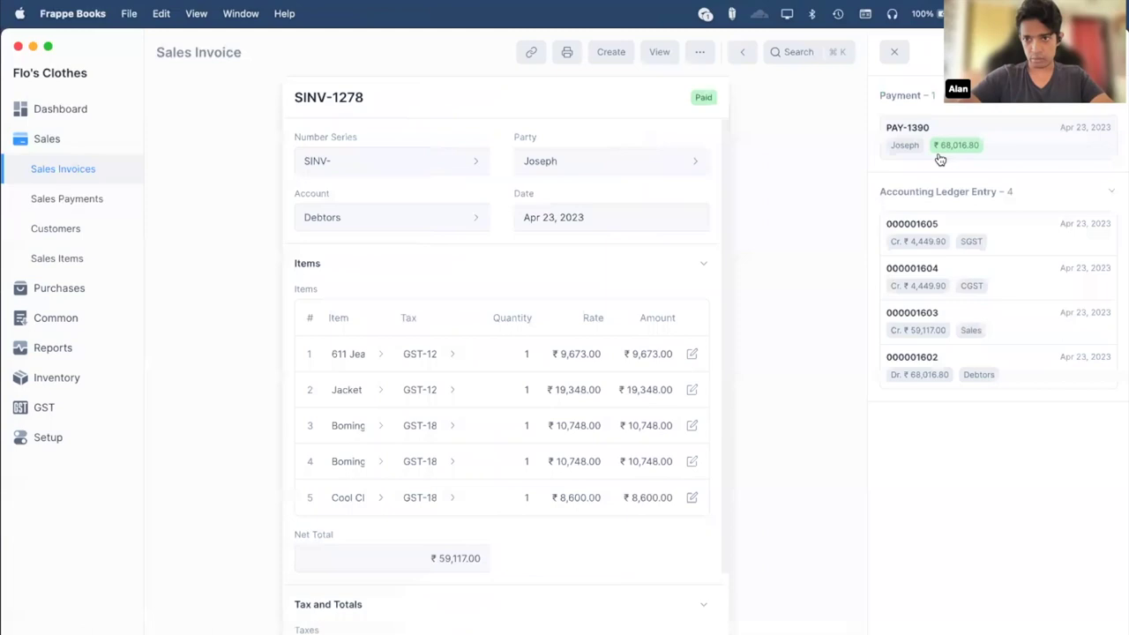
scroll(420, 503, down, 3)
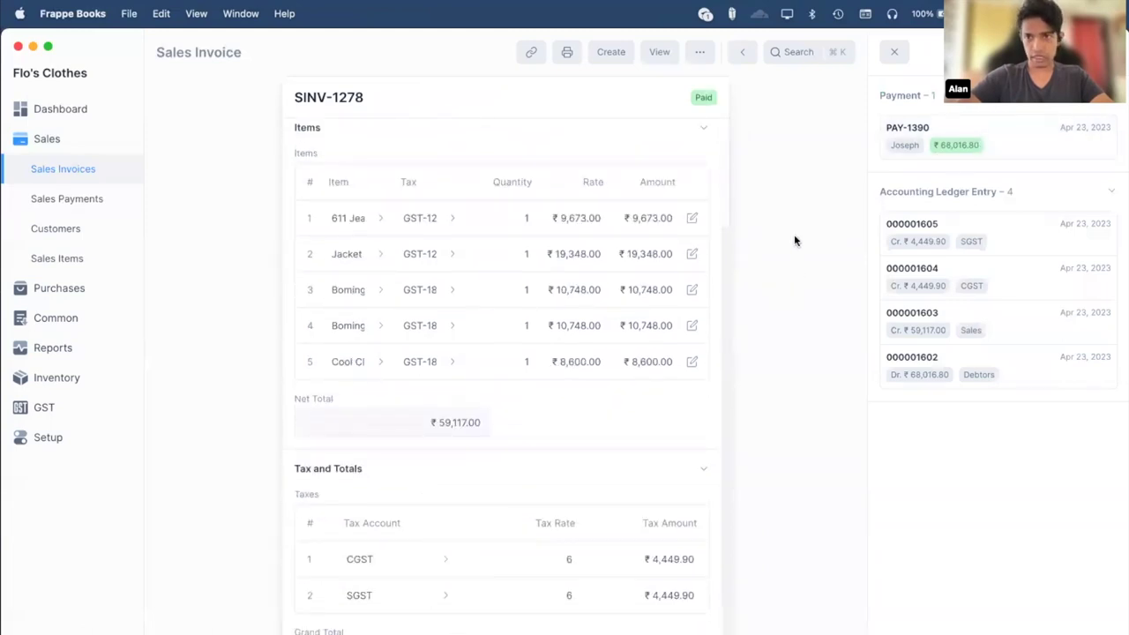
click(977, 134)
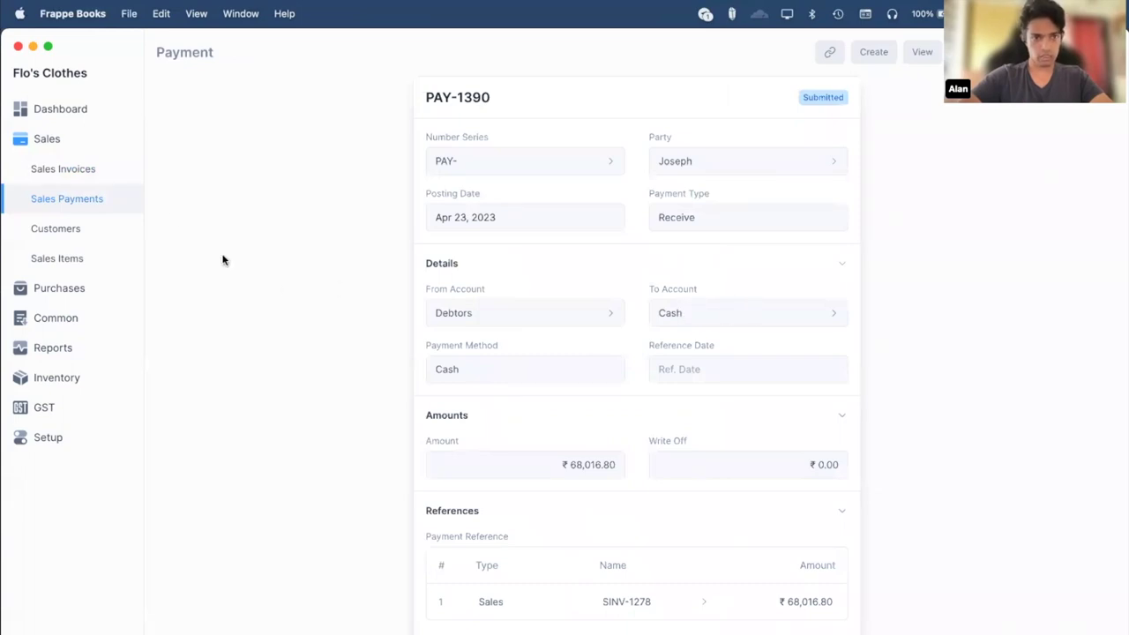
Open payment PAY-1390 from Sales Payments and follow it to its paid invoice SINV-1278.
click(60, 197)
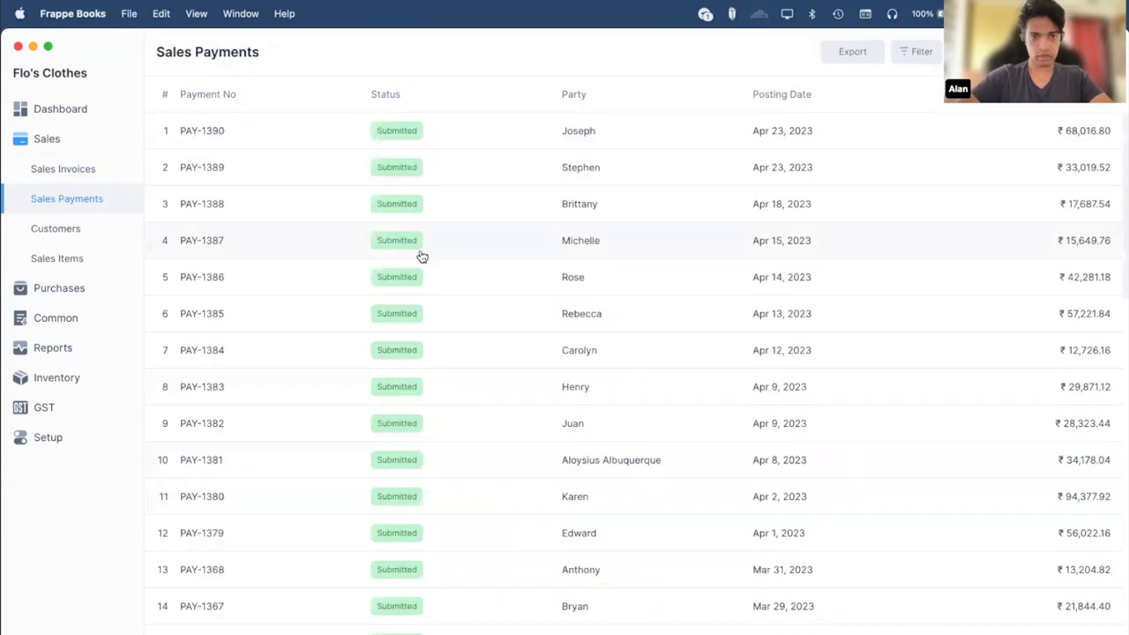
scroll(421, 254, down, 3)
scroll(421, 255, up, 3)
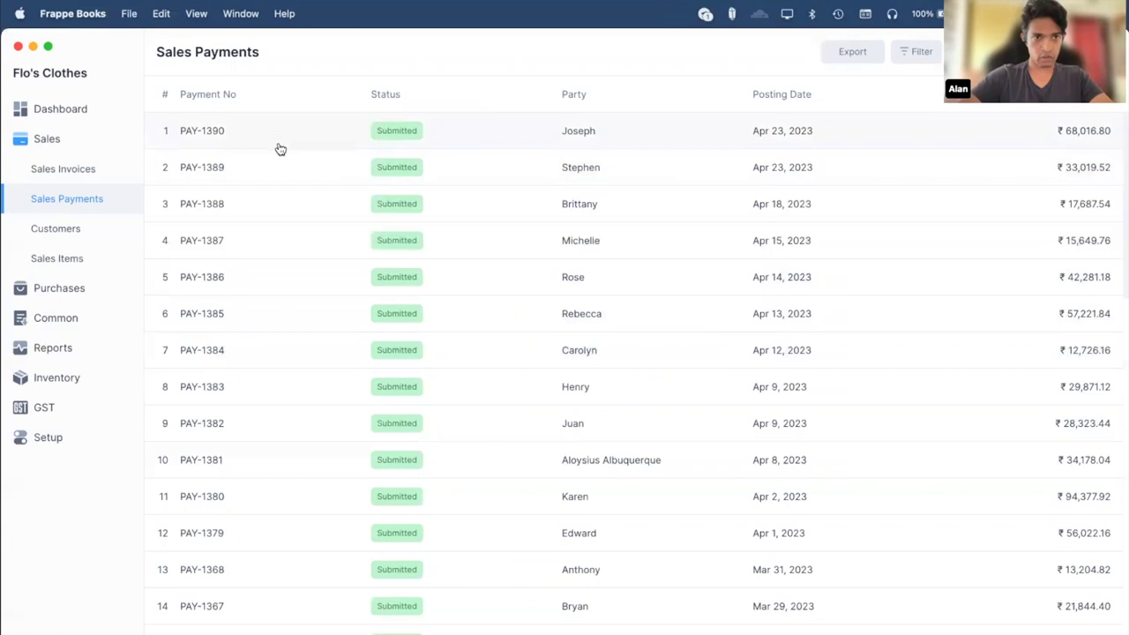
click(279, 149)
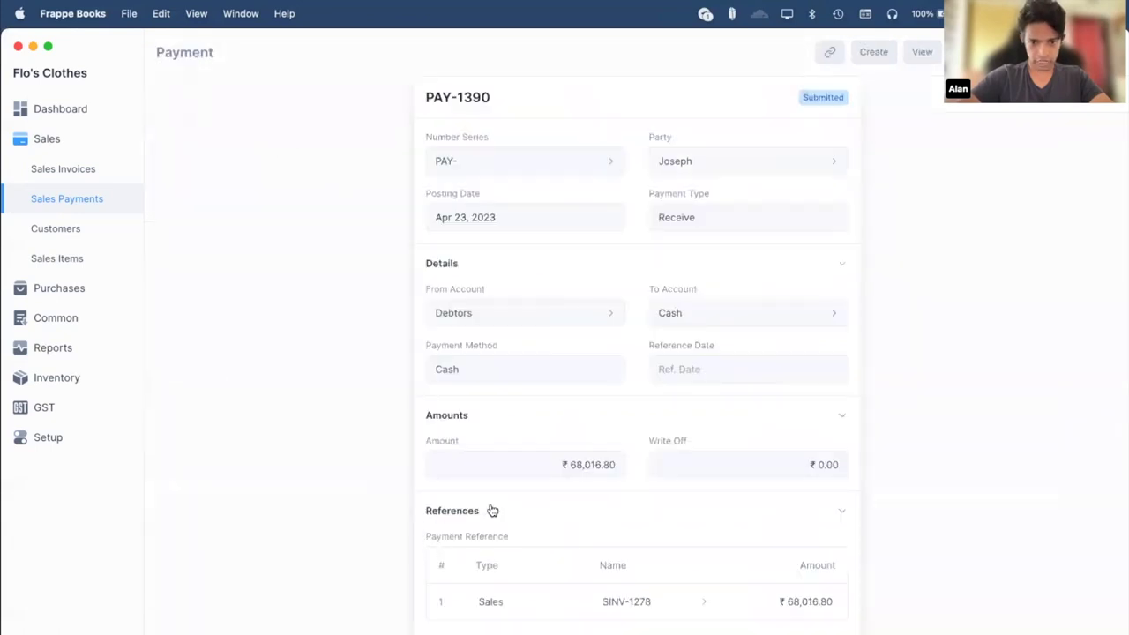
click(706, 605)
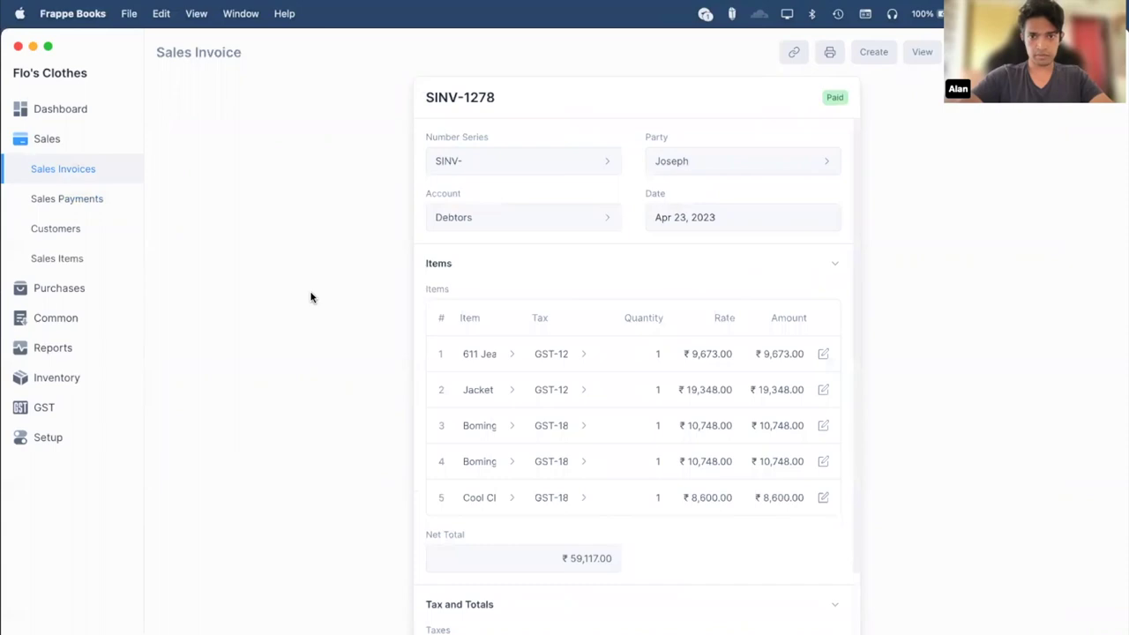
Review the general company settings under Setup > Settings, then return to Sales Invoices.
key(super+Tab)
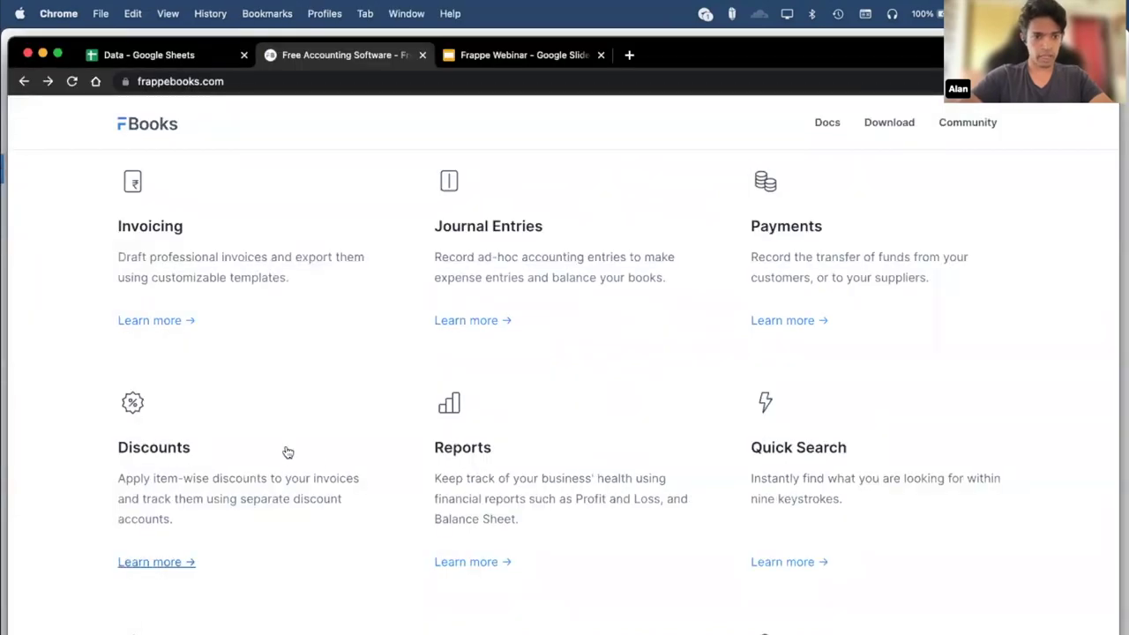
key(super+Tab)
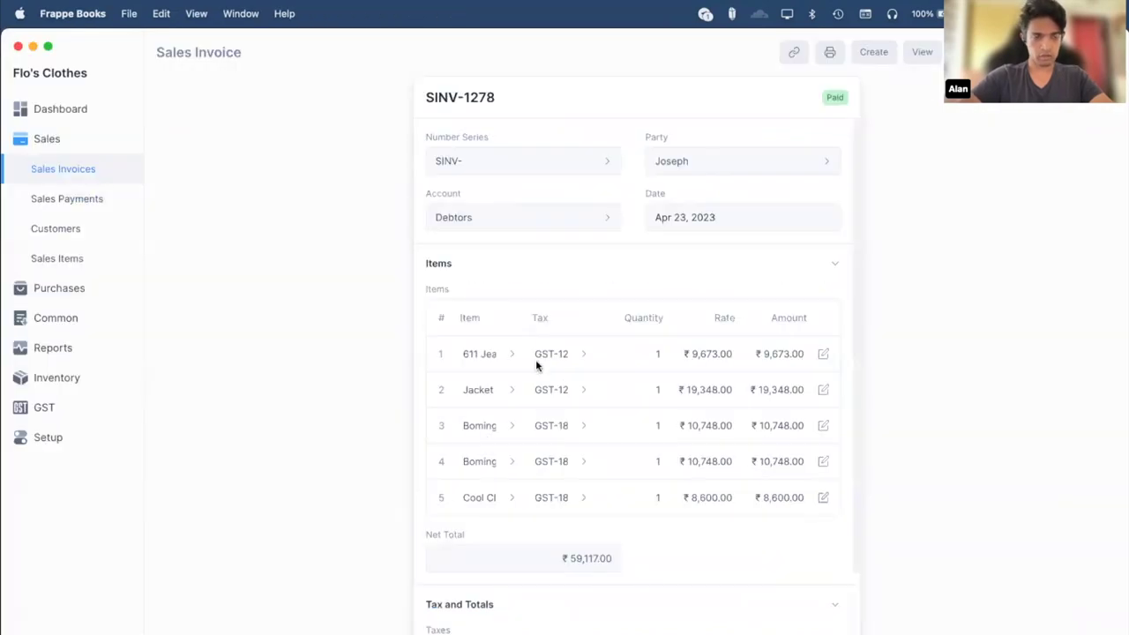
click(92, 441)
click(86, 472)
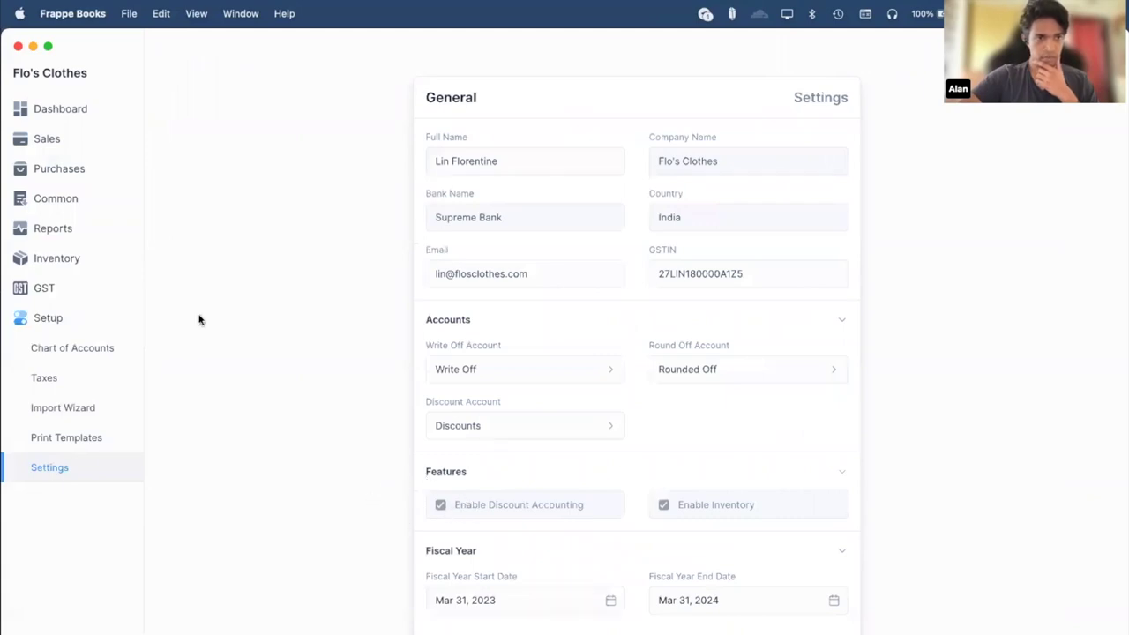
click(73, 134)
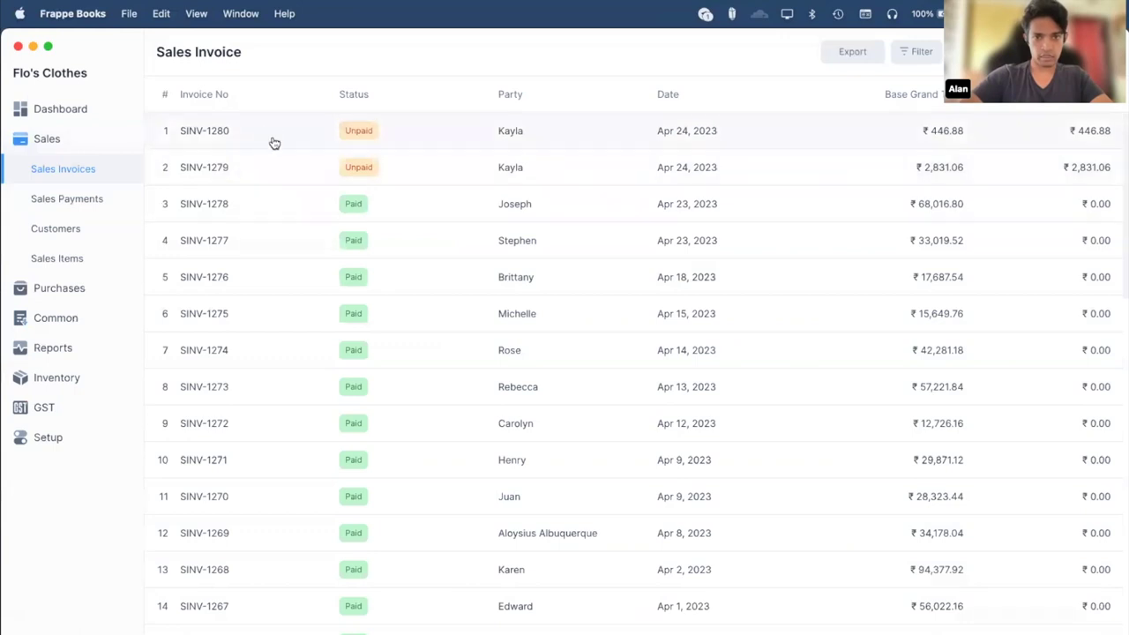
Open unpaid invoice SINV-1279 and inspect its Row 1 item details, including the 20% discount.
click(293, 164)
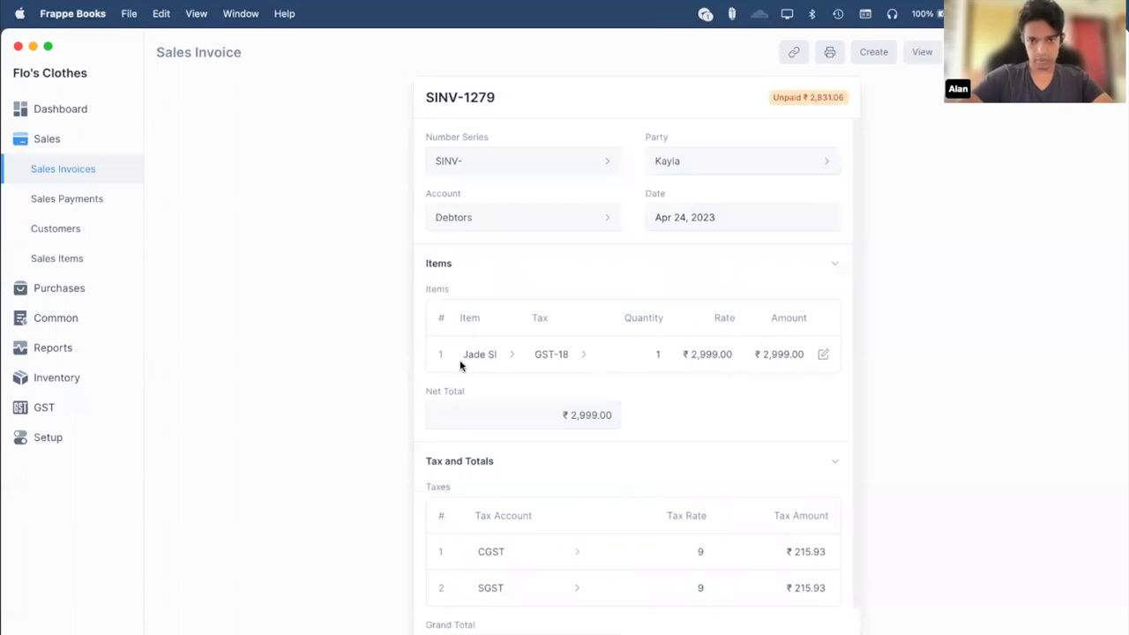
click(824, 354)
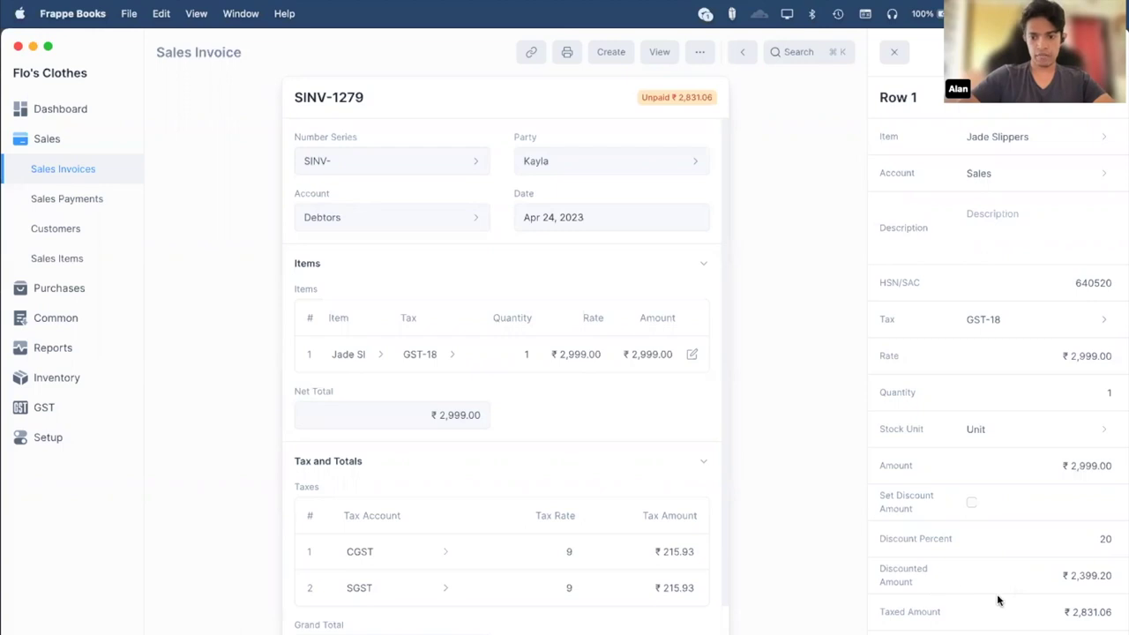
scroll(483, 586, down, 2)
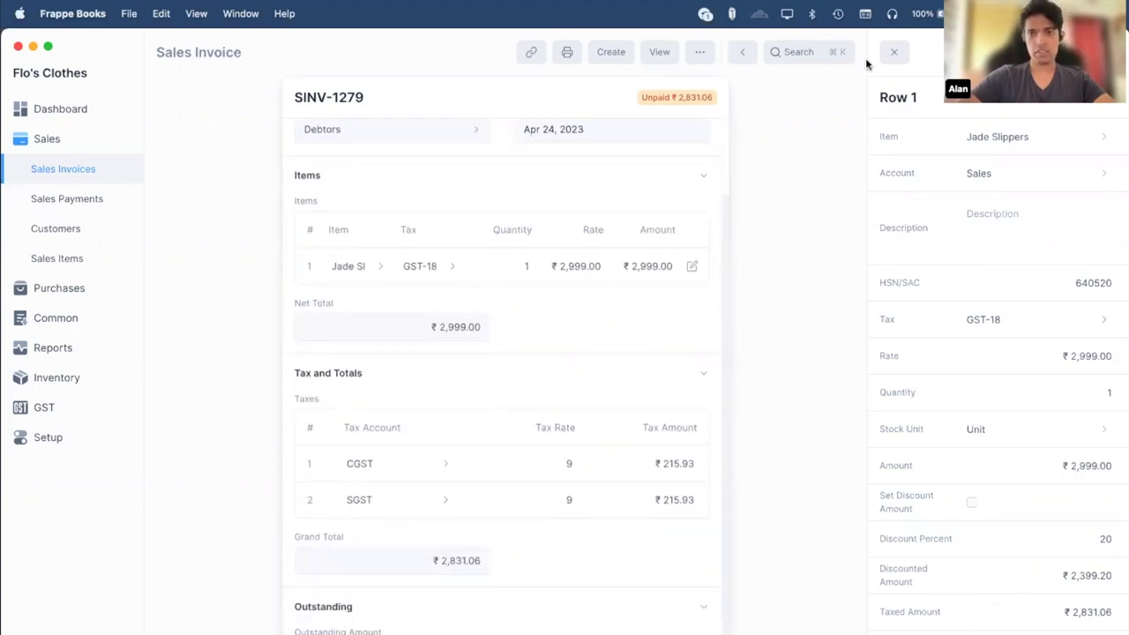
click(893, 51)
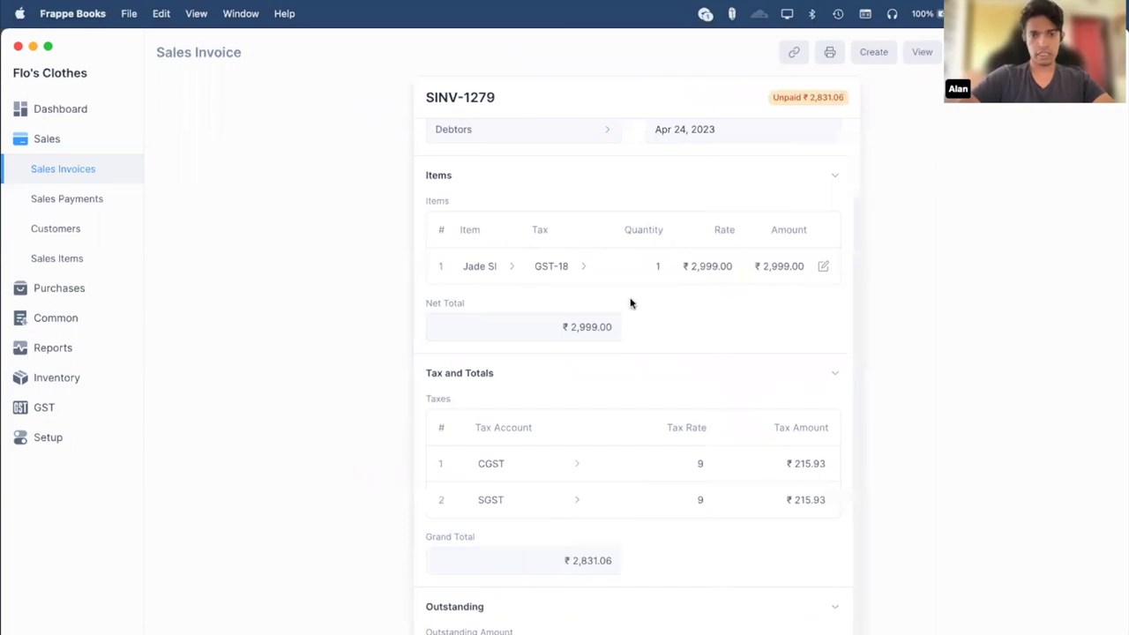
Review SINV-1279's GST taxes and ₹2,831.06 grand total, glancing at the Frappe Books website.
scroll(580, 234, up, 2)
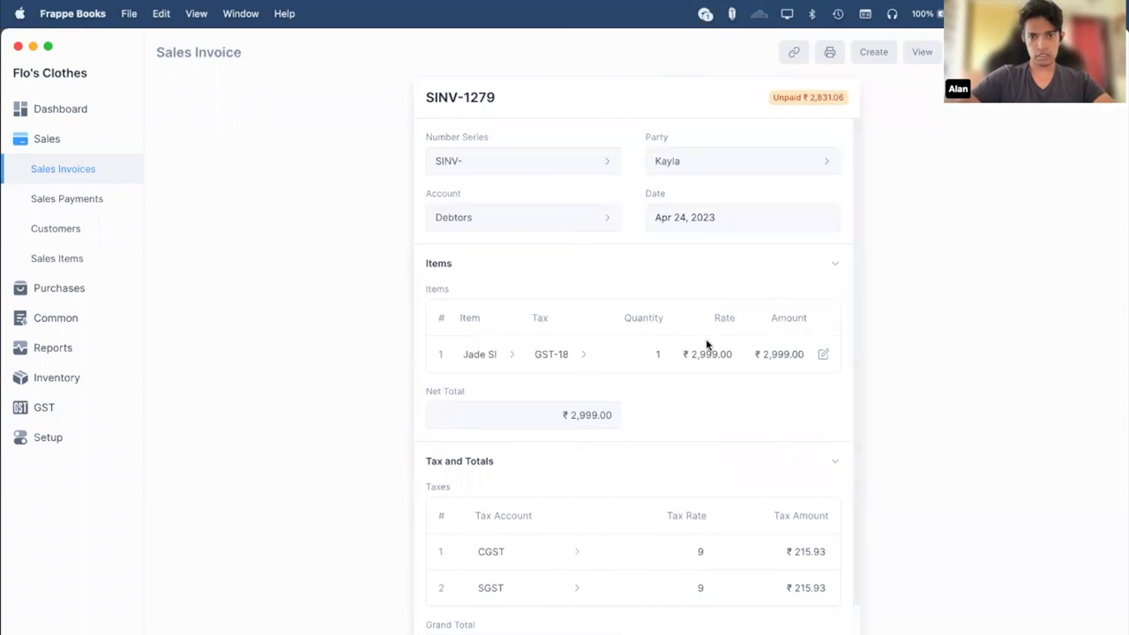
scroll(706, 344, down, 2)
scroll(706, 345, up, 2)
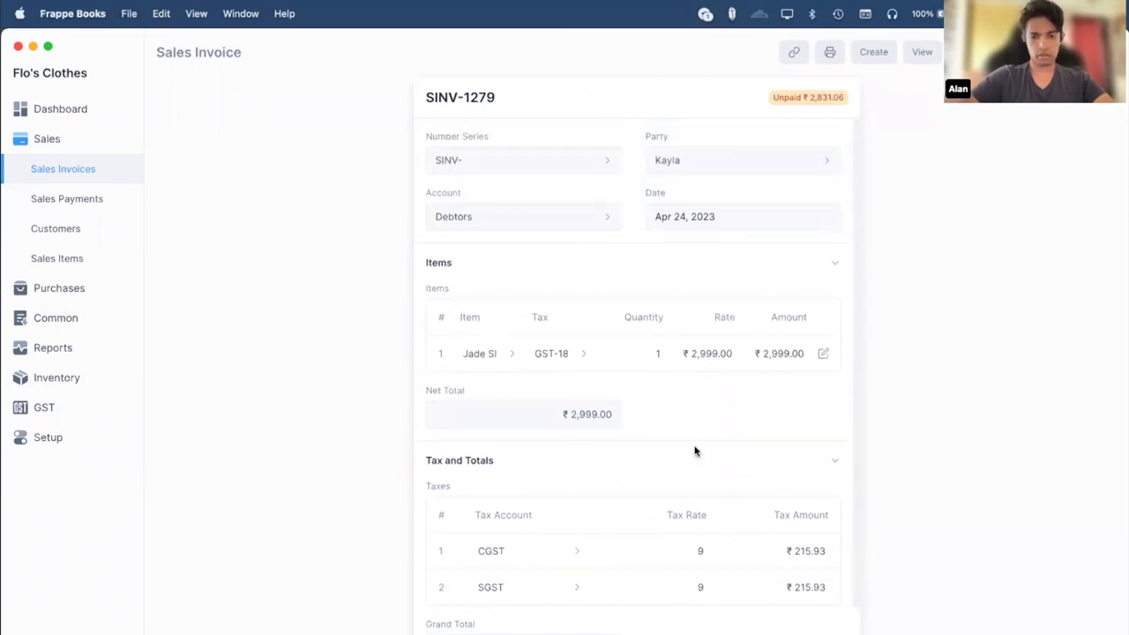
scroll(696, 450, down, 4)
key(super+Tab)
key(super+Tab)
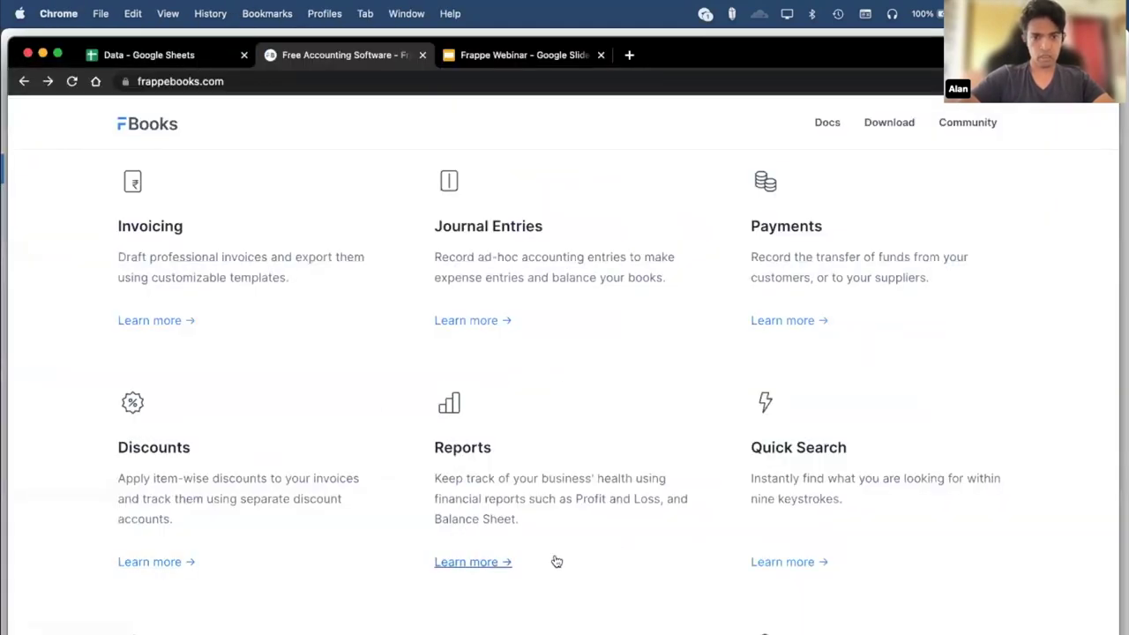
key(super+Tab)
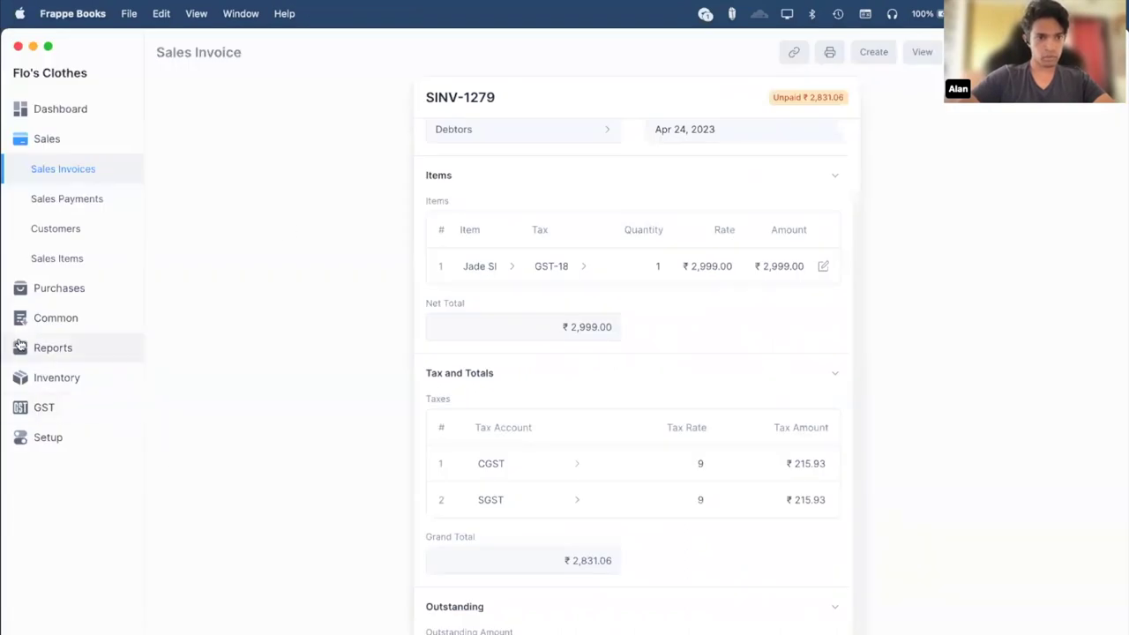
Open the General Ledger and set Group By to Reference.
click(26, 348)
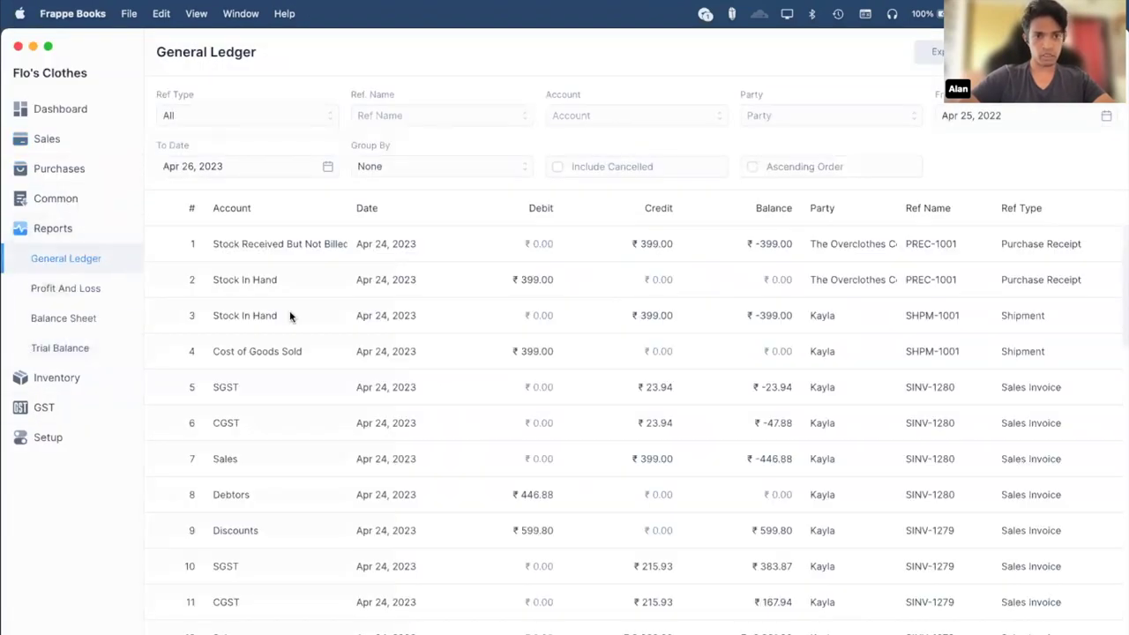
click(432, 168)
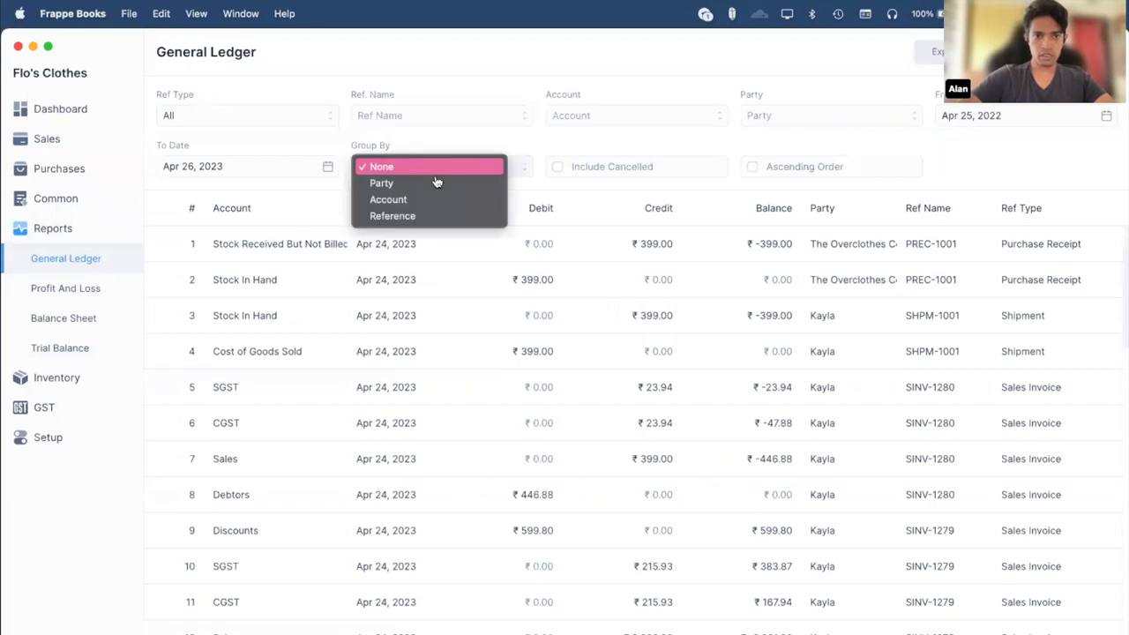
click(448, 217)
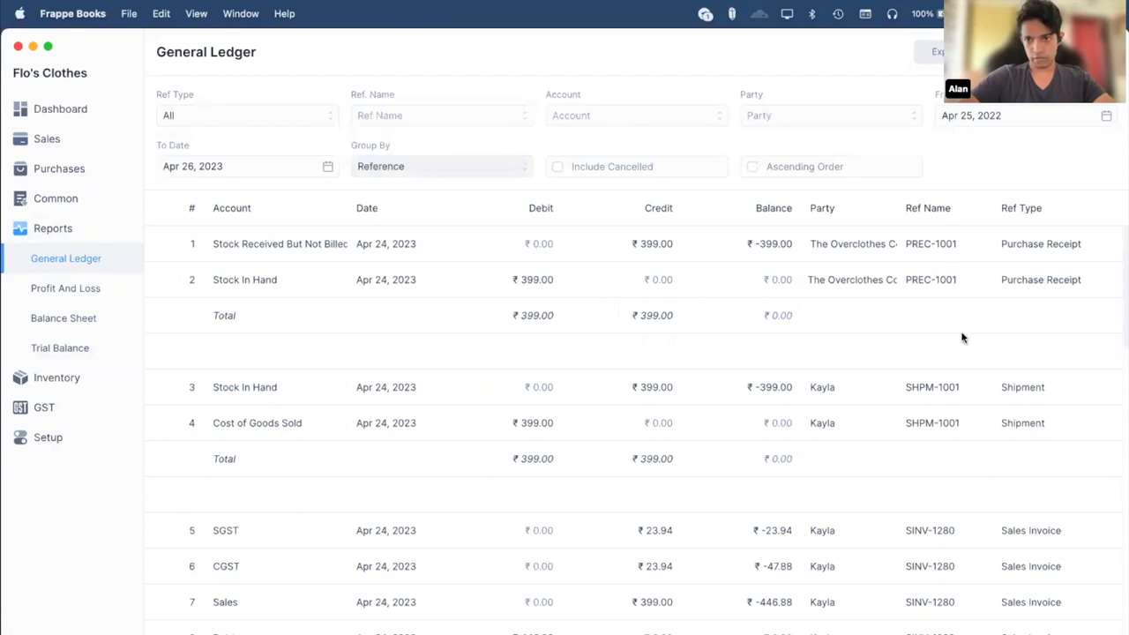
Scroll the reference-grouped ledger entries and their totals, then open Profit And Loss.
scroll(962, 338, down, 5)
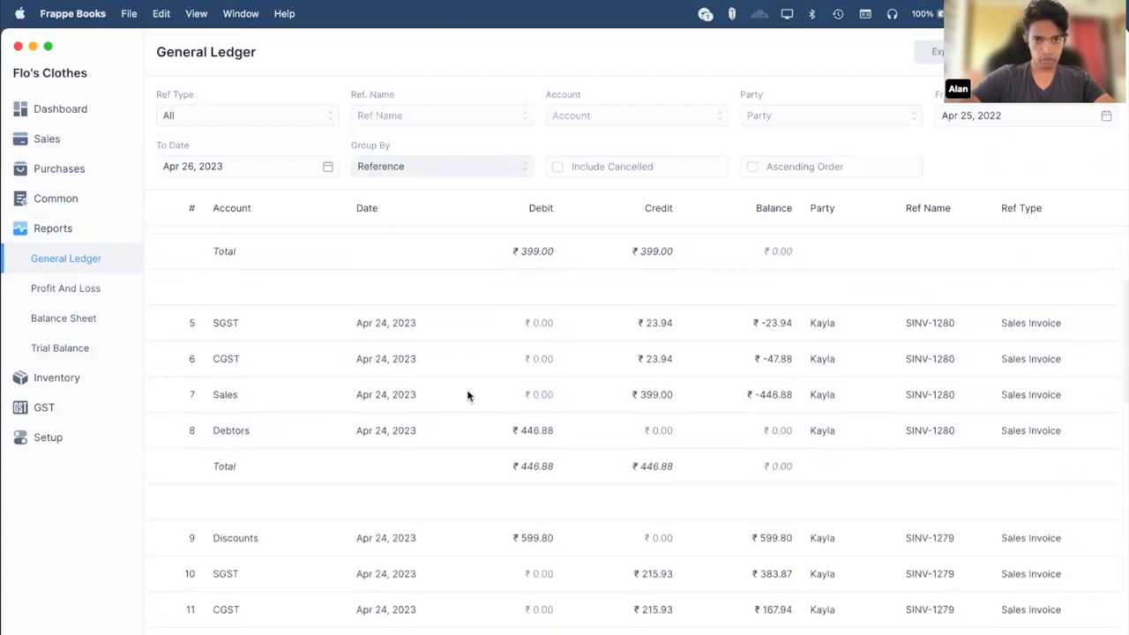
scroll(706, 483, down, 4)
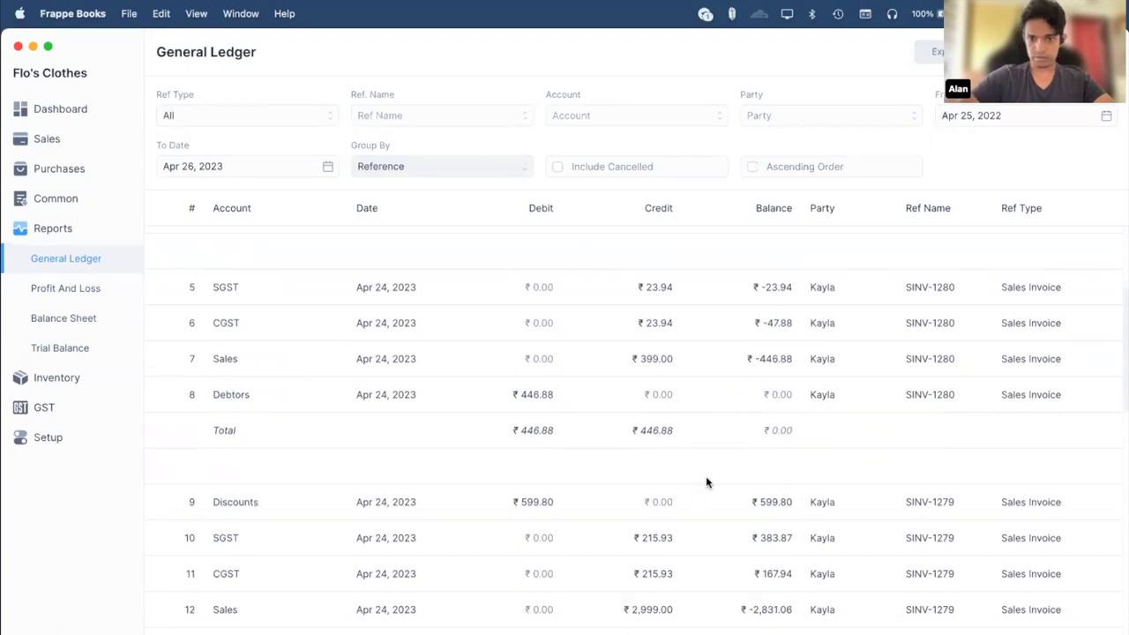
scroll(705, 483, down, 2)
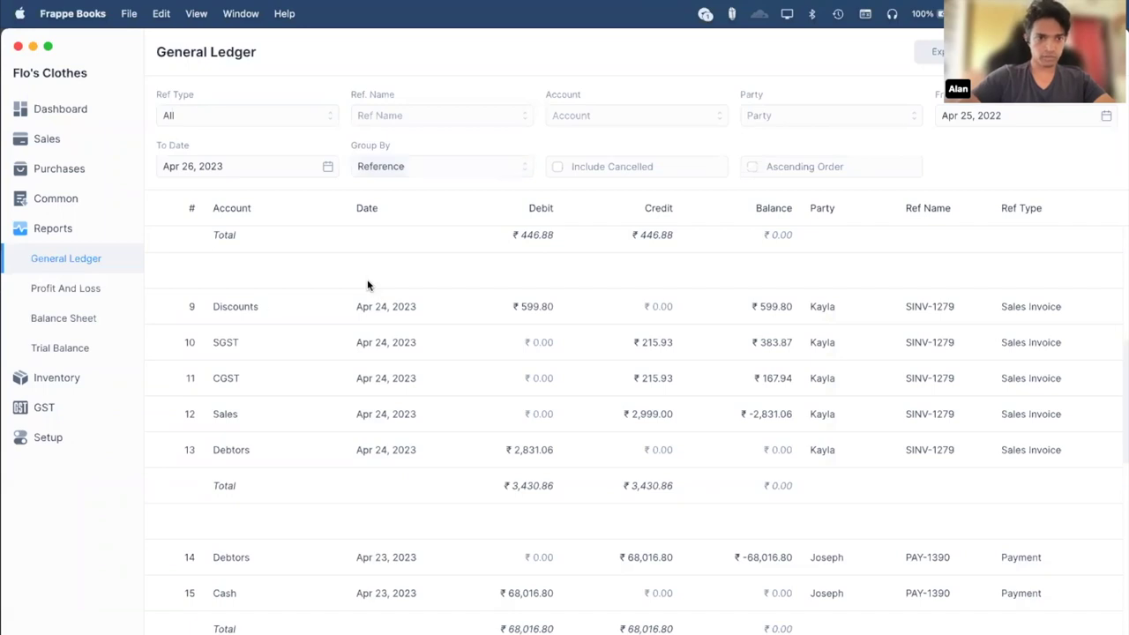
click(92, 299)
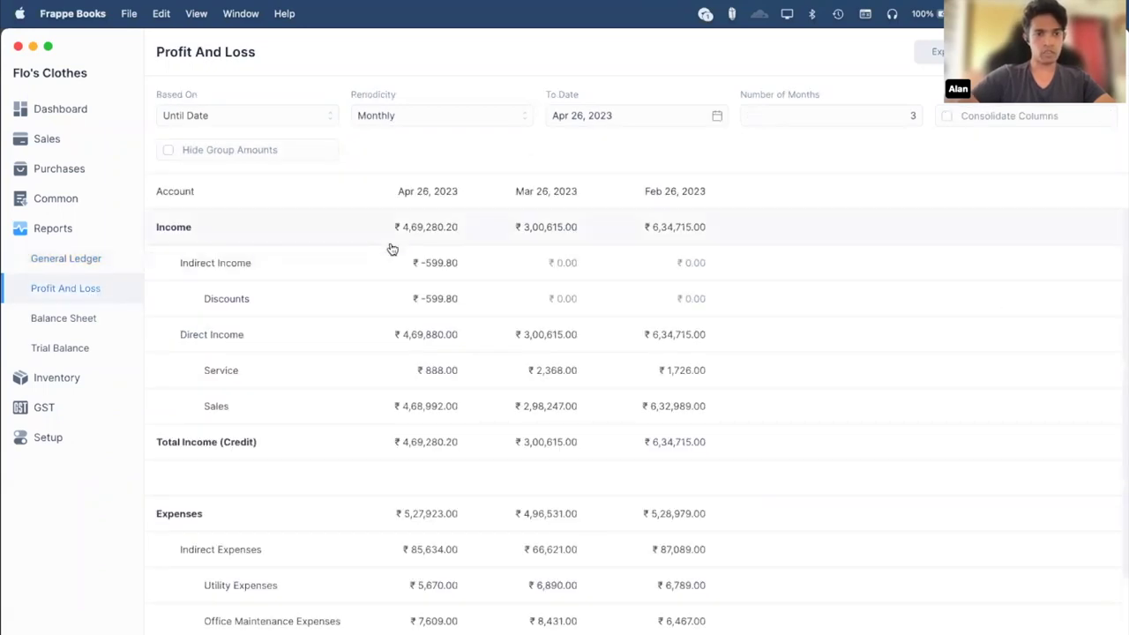
Scroll the Profit And Loss income (₹4,69,280.20) and expense figures, then open the Balance Sheet.
scroll(390, 248, down, 1)
scroll(365, 262, up, 1)
scroll(387, 275, down, 2)
scroll(385, 276, up, 2)
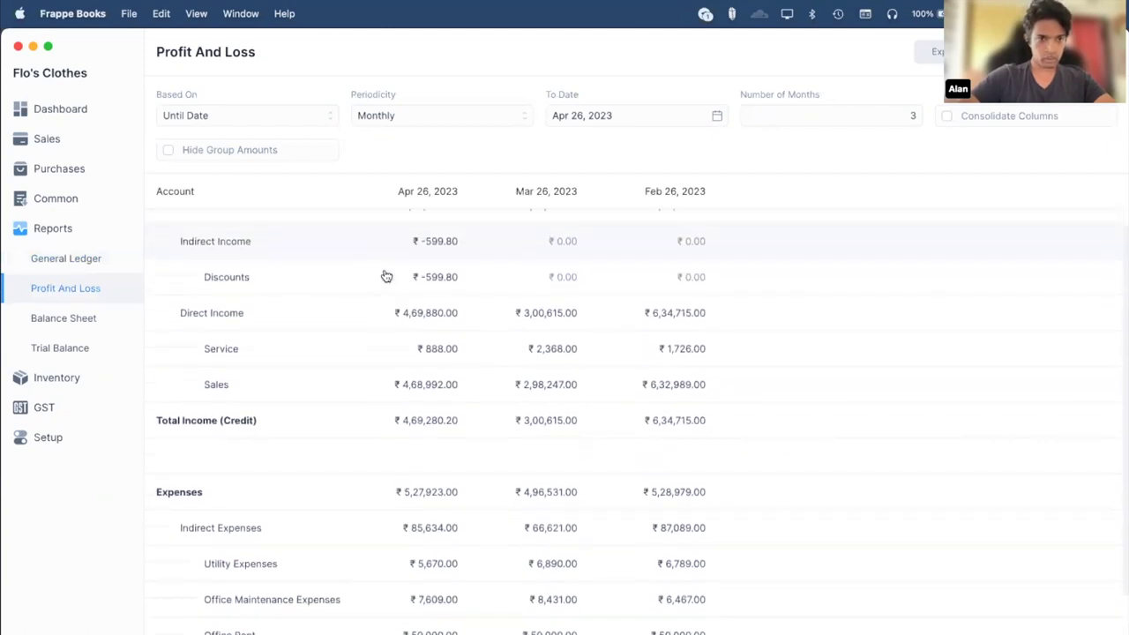
scroll(398, 335, down, 3)
scroll(444, 391, down, 3)
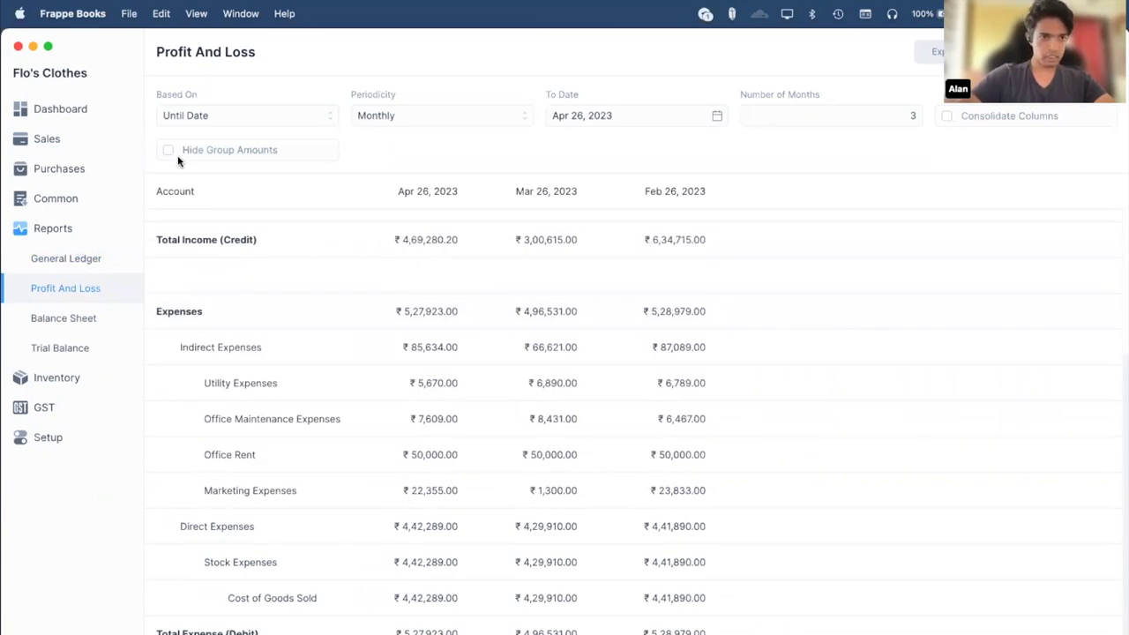
click(56, 113)
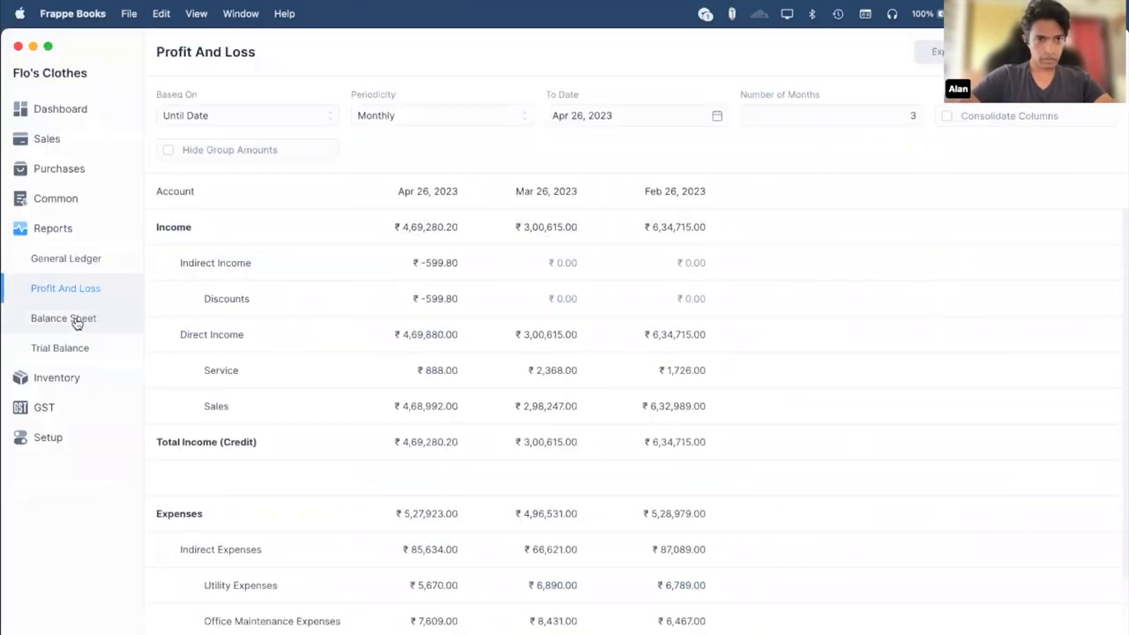
click(77, 322)
Scroll the Balance Sheet and hide the amounts on its group rows.
scroll(405, 390, down, 1)
scroll(406, 390, up, 1)
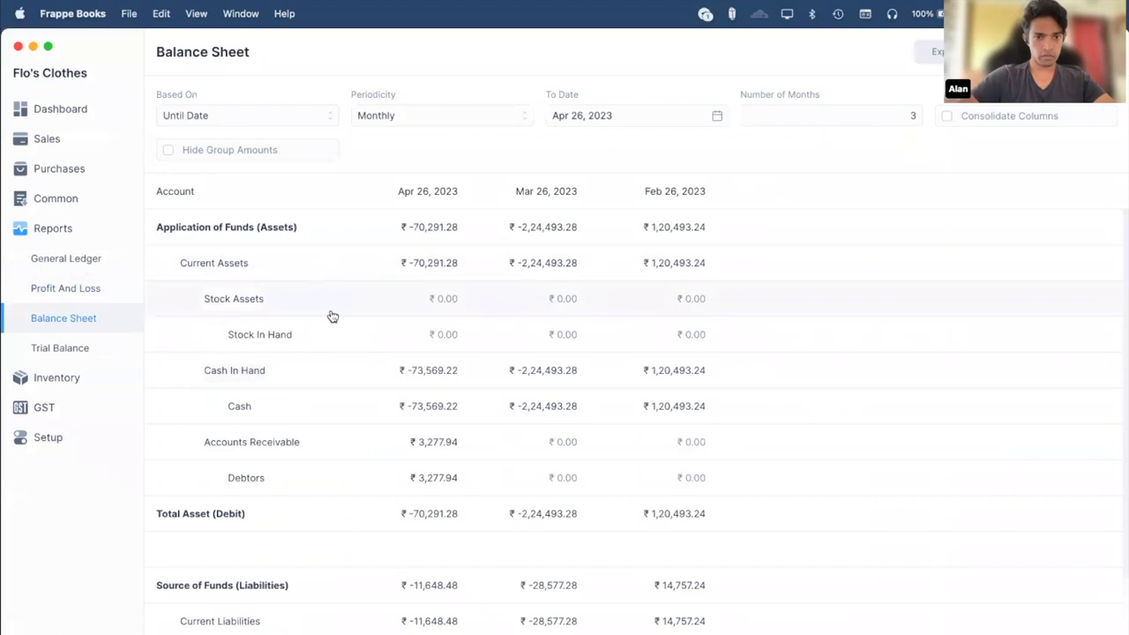
scroll(332, 316, down, 3)
scroll(331, 316, up, 3)
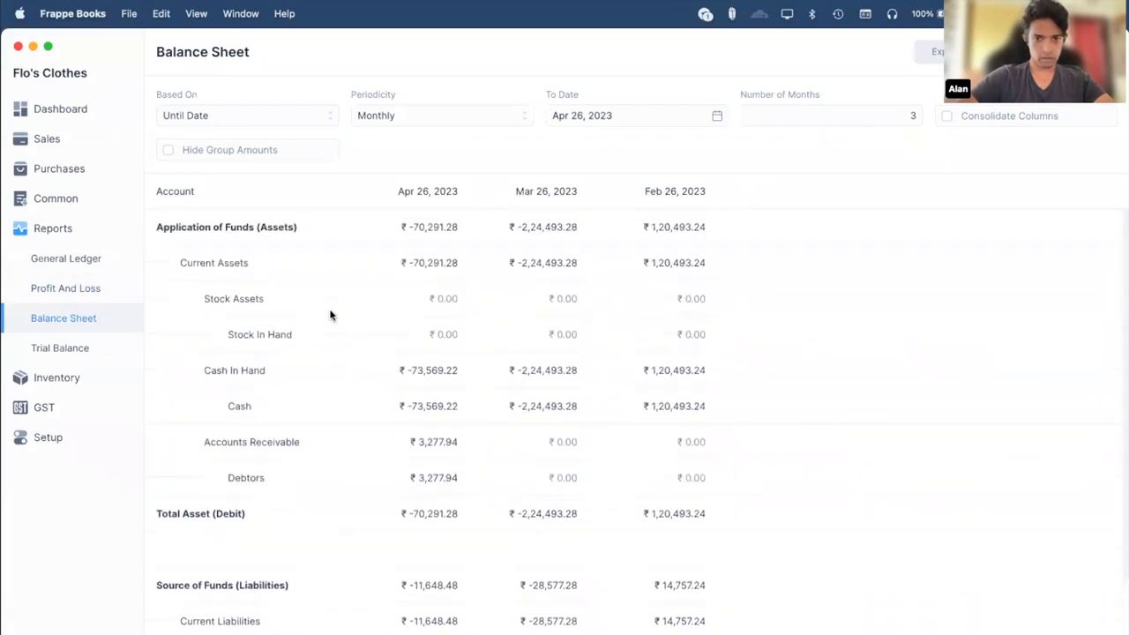
click(168, 151)
scroll(544, 433, down, 2)
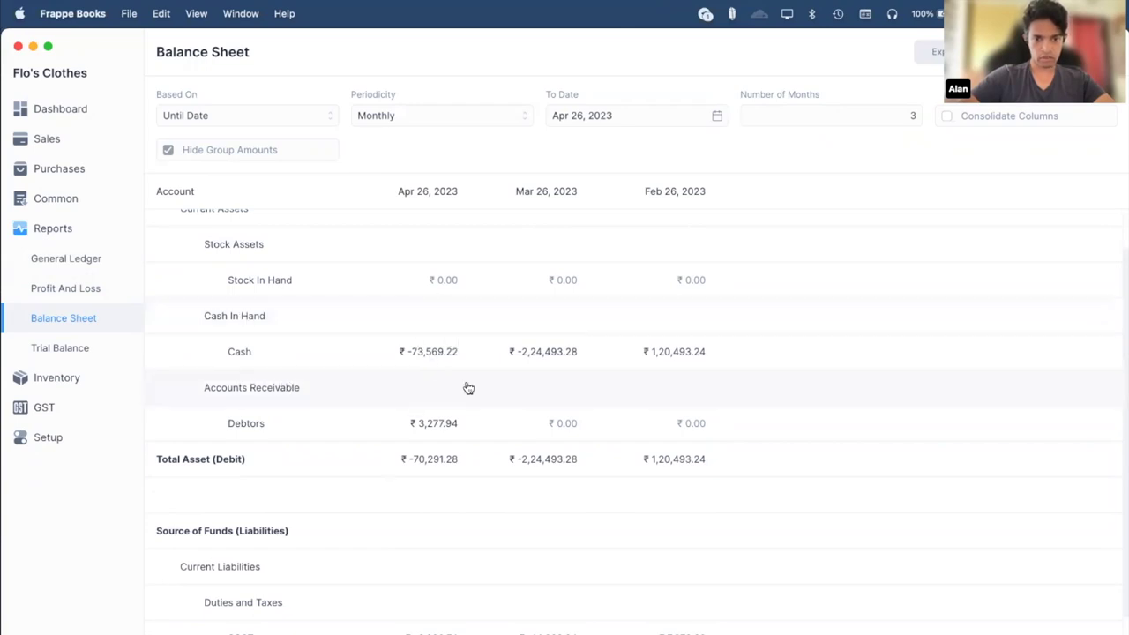
Open the Trial Balance report, scroll its table, then switch to the frappebooks.com features page.
click(79, 350)
scroll(550, 257, down, 1)
scroll(550, 258, up, 1)
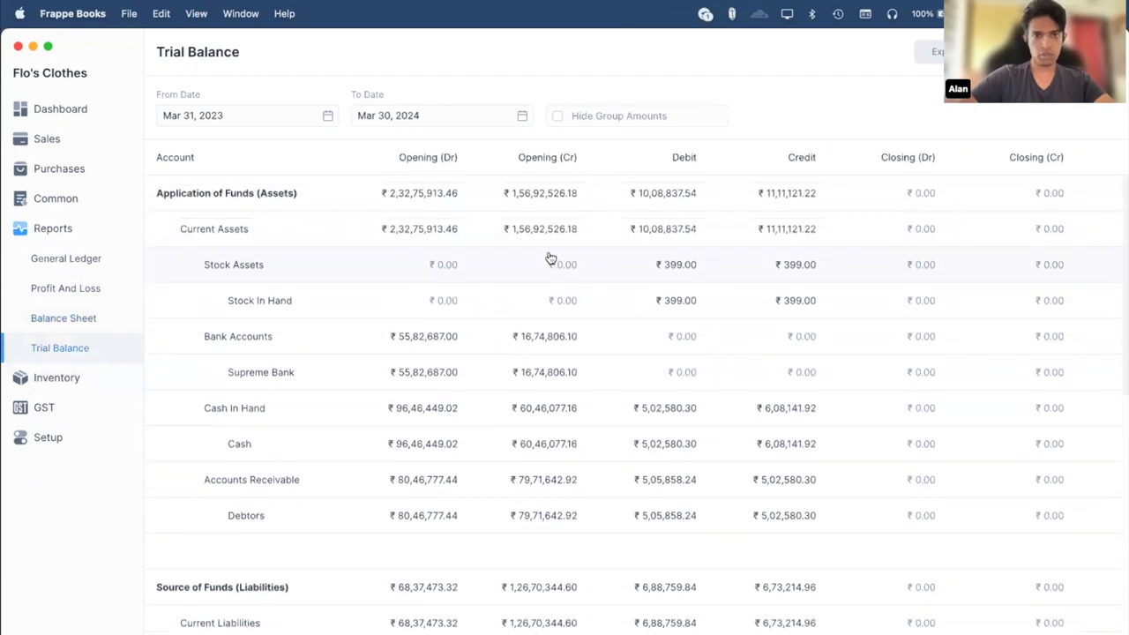
scroll(549, 259, down, 2)
scroll(550, 257, up, 2)
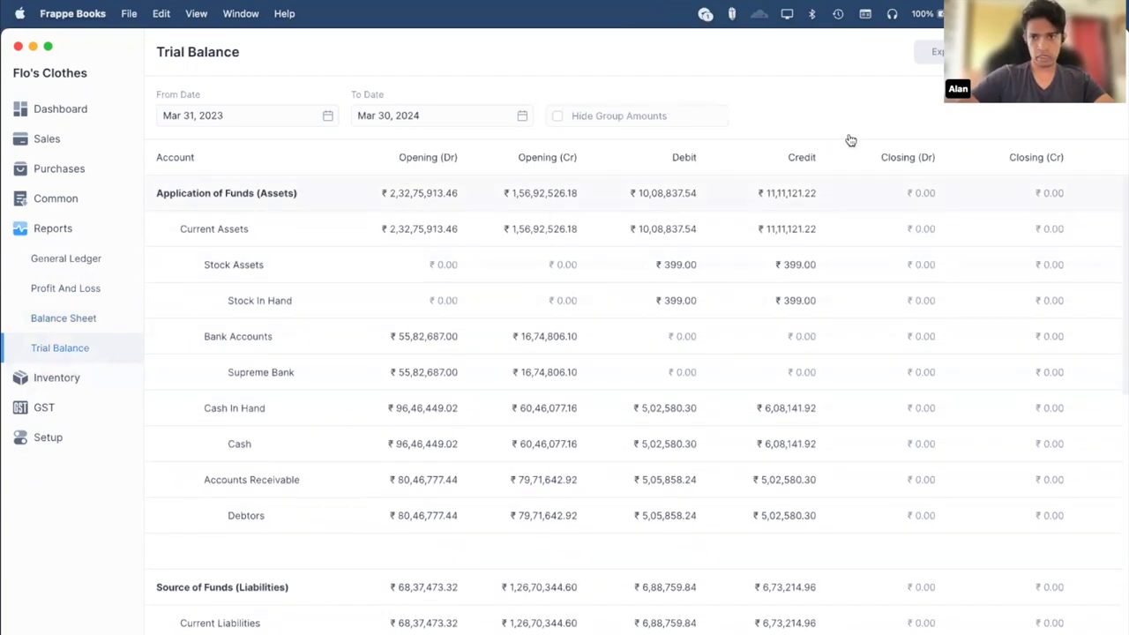
scroll(662, 367, down, 3)
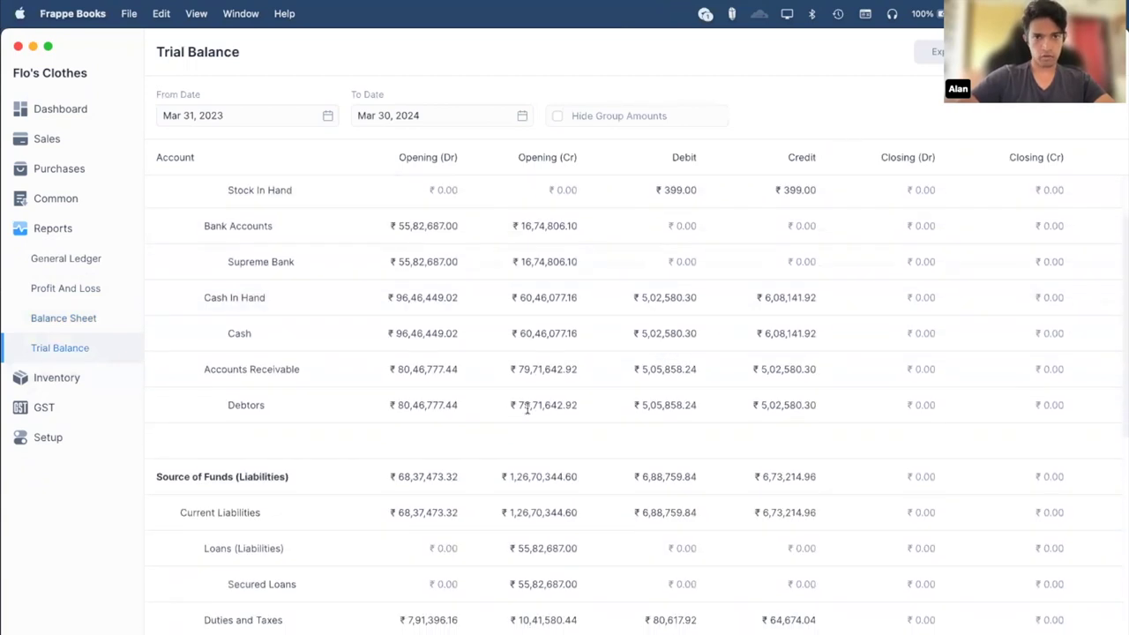
scroll(527, 407, down, 4)
scroll(527, 411, up, 5)
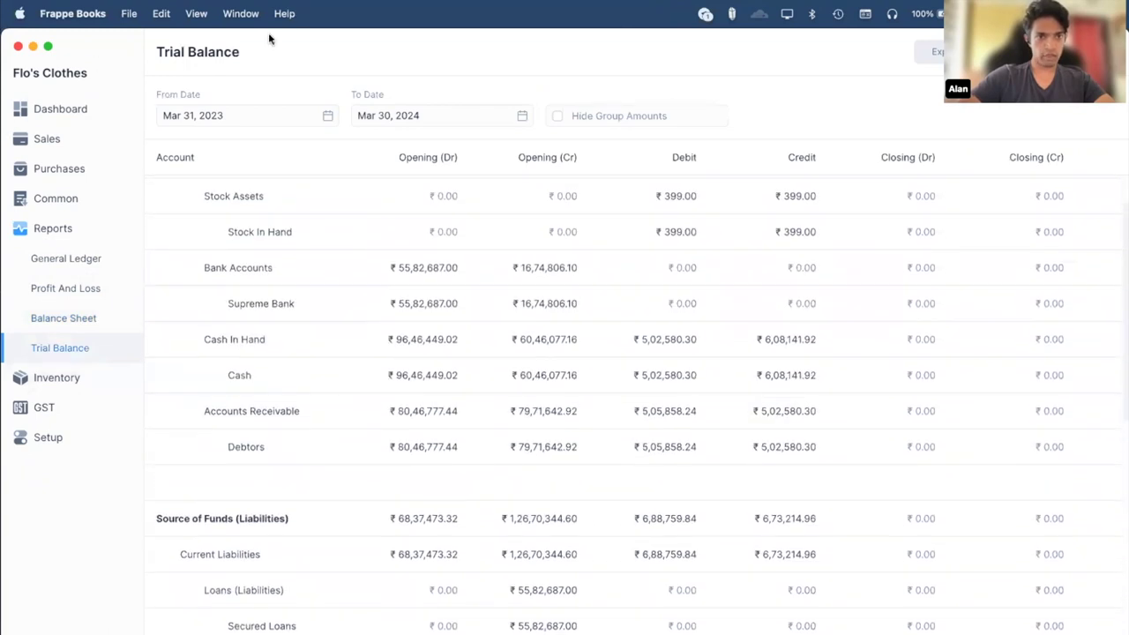
scroll(376, 335, down, 5)
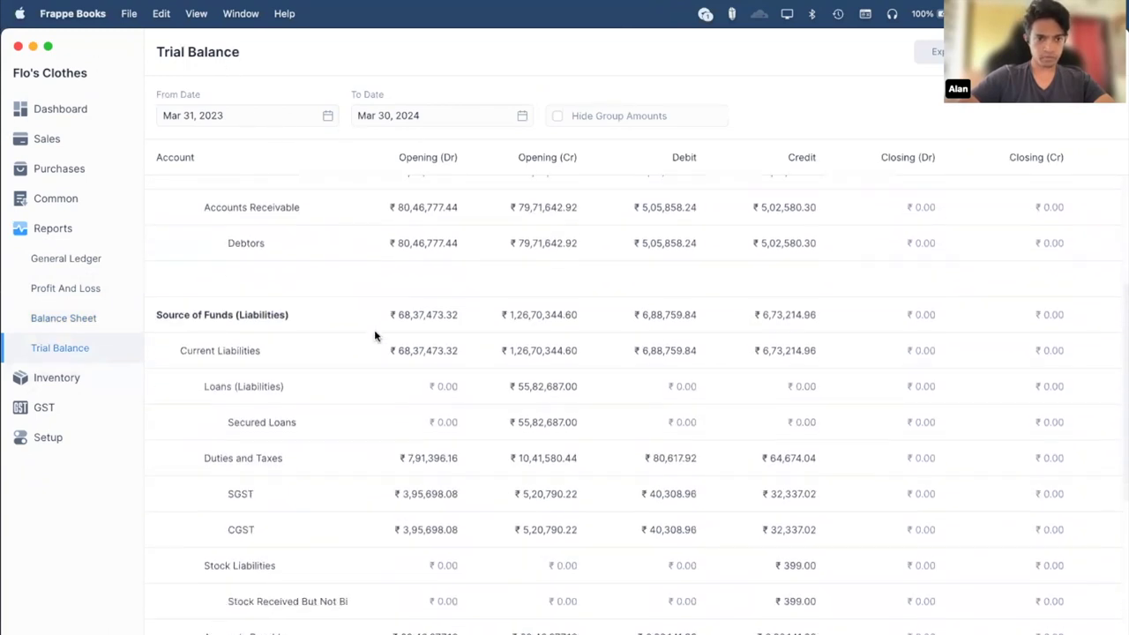
key(super+Tab)
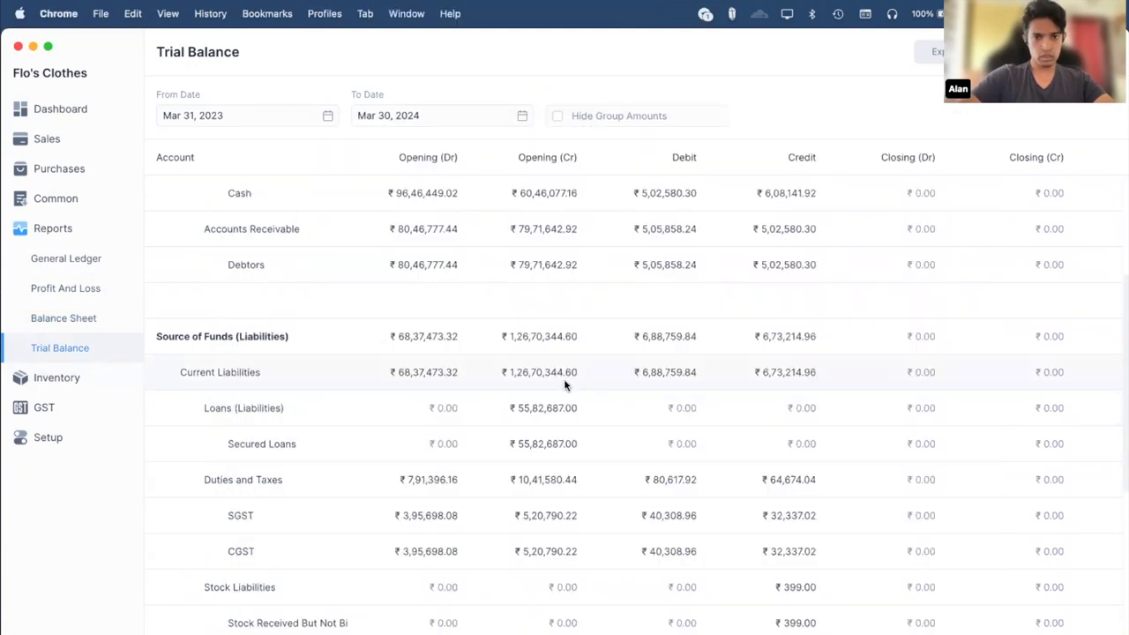
scroll(592, 383, down, 2)
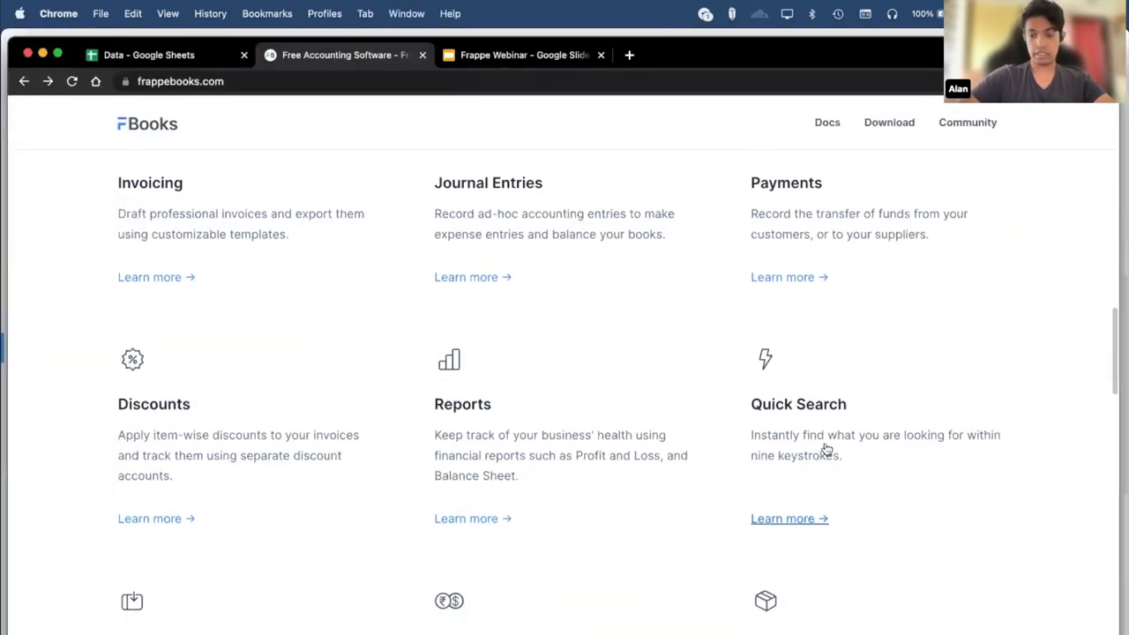
Scroll the features page to Quick Search and switch back to the Trial Balance in Frappe Books.
scroll(824, 449, down, 2)
key(super+Tab)
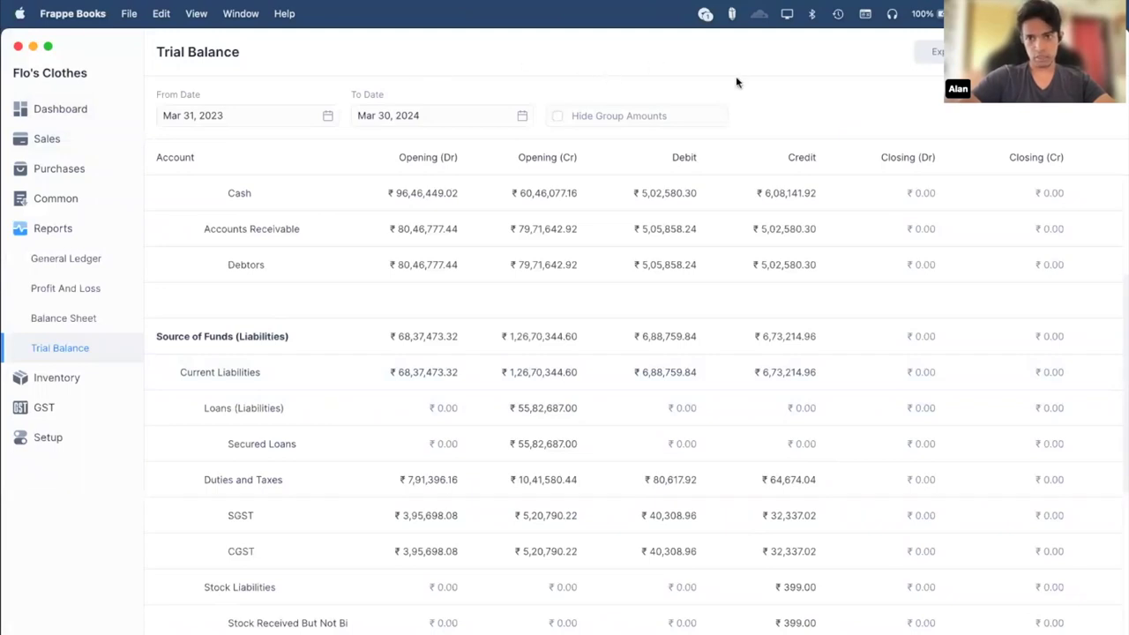
Quick-search 'dsh' with Cmd+K to open the Dashboard.
key(super+k)
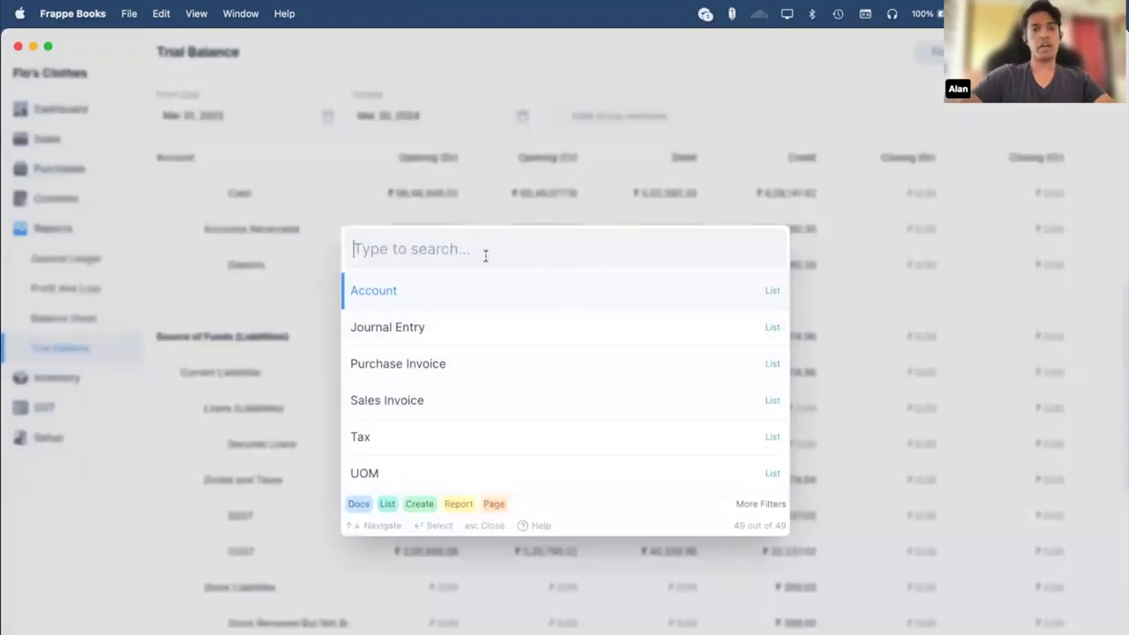
text(dsh)
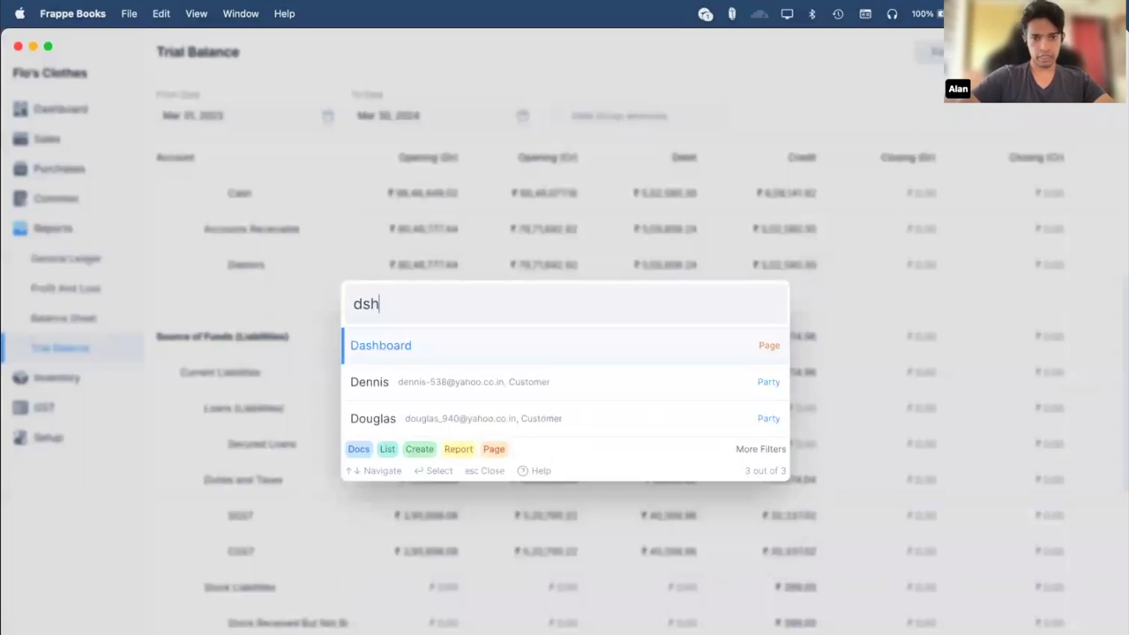
key(Return)
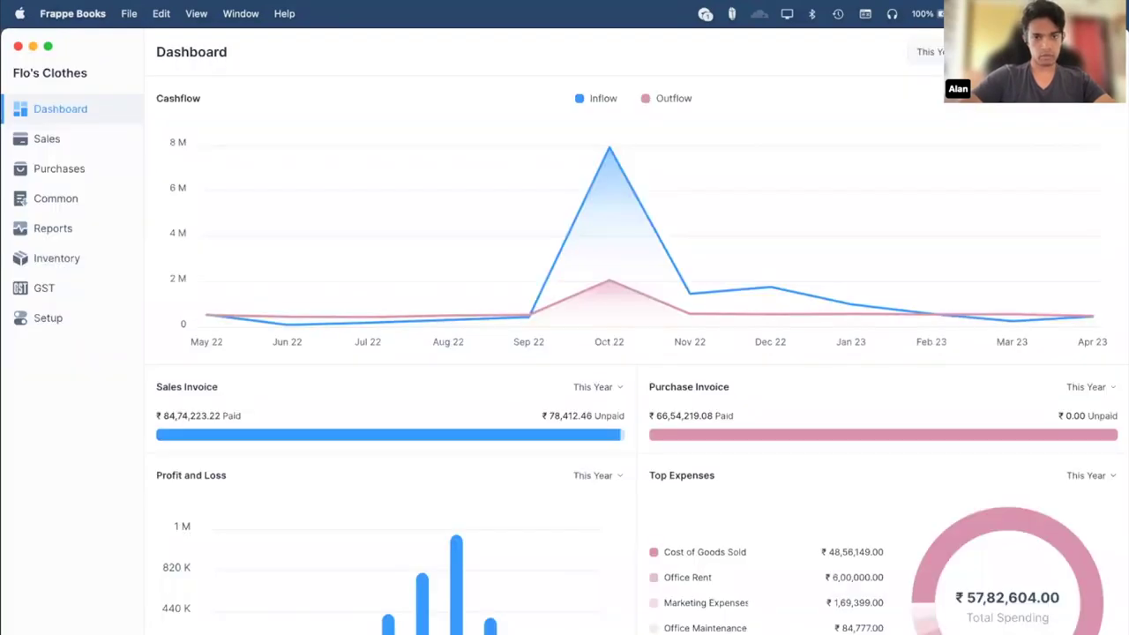
Quick-search 'joh' and open sales invoice SINV-1101 from the results.
key(super+k)
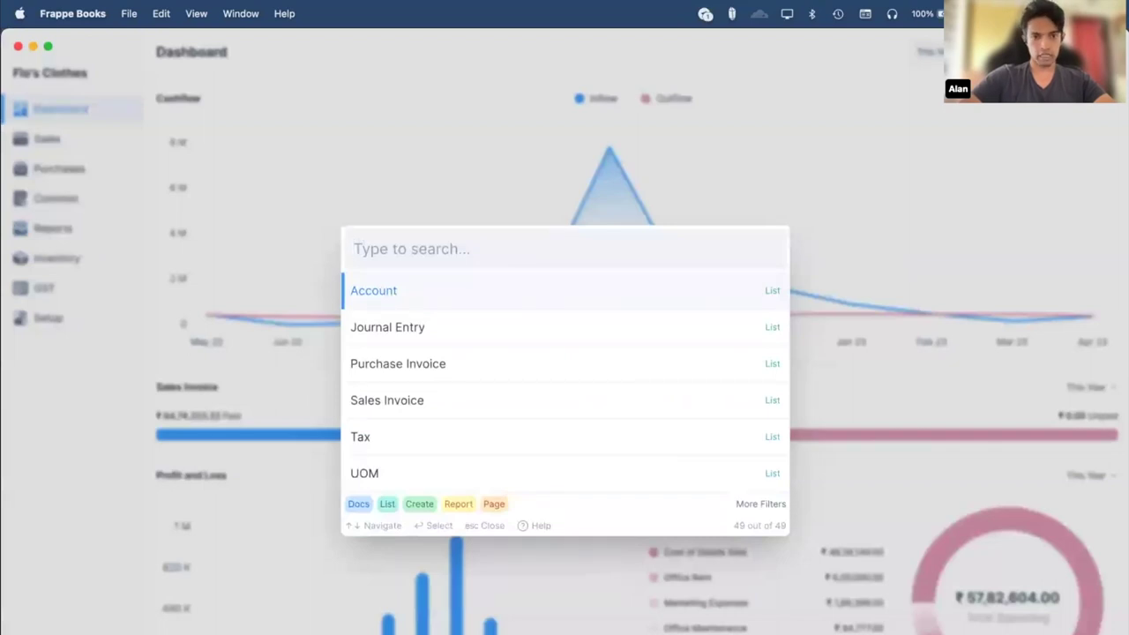
text(j)
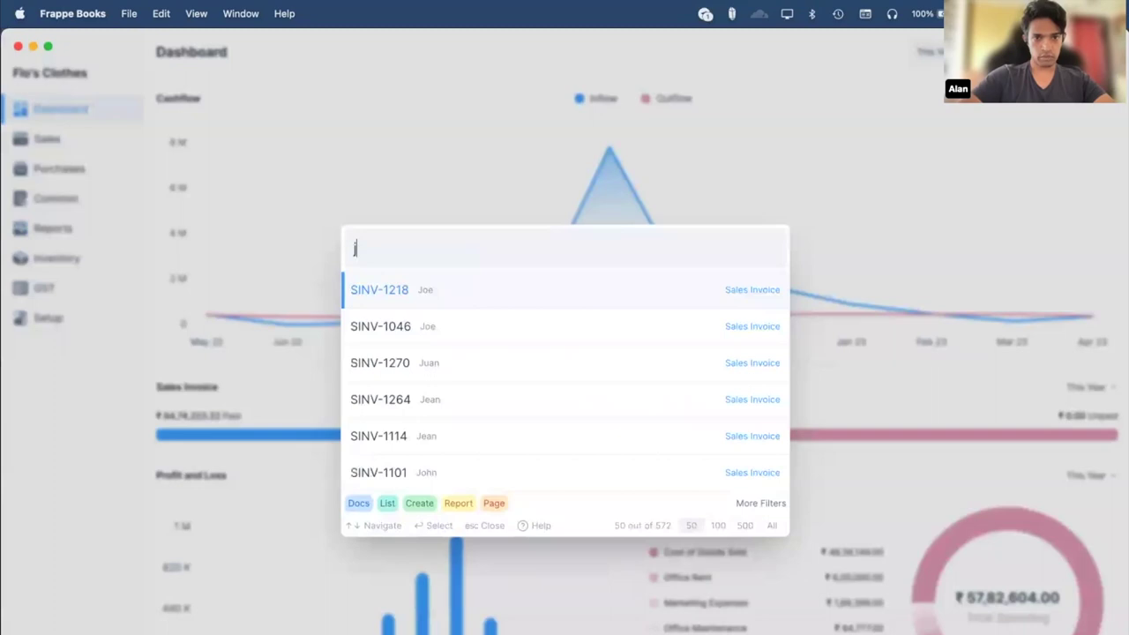
text(oh)
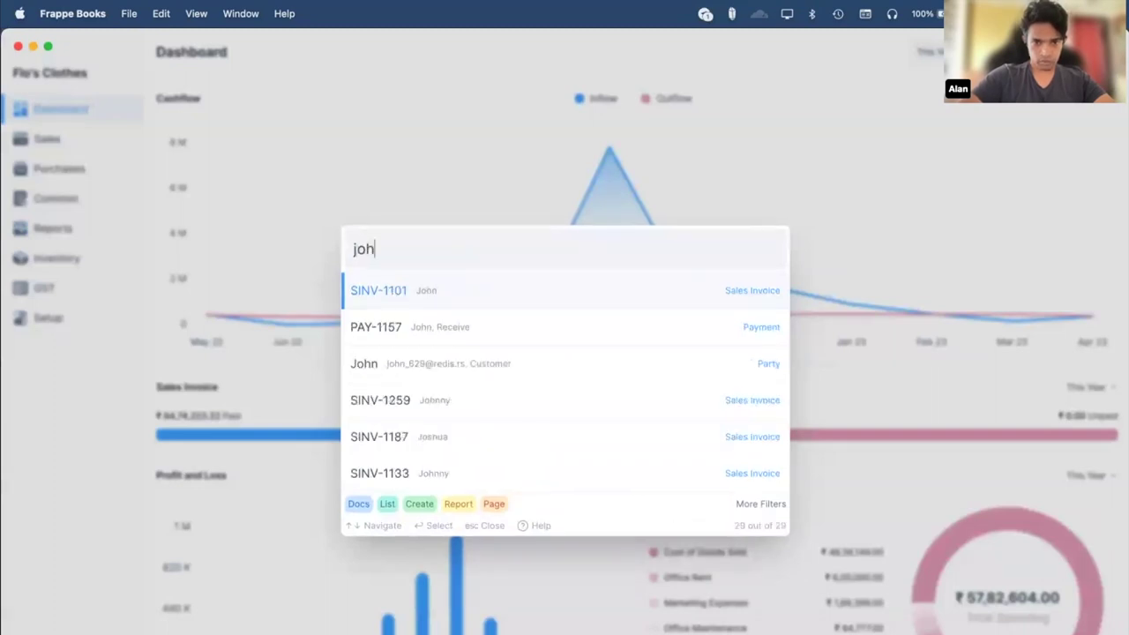
key(Down)
key(Up)
key(Down)
key(Up)
key(Down)
key(Down)
key(Up)
key(Up)
key(Down)
key(Down)
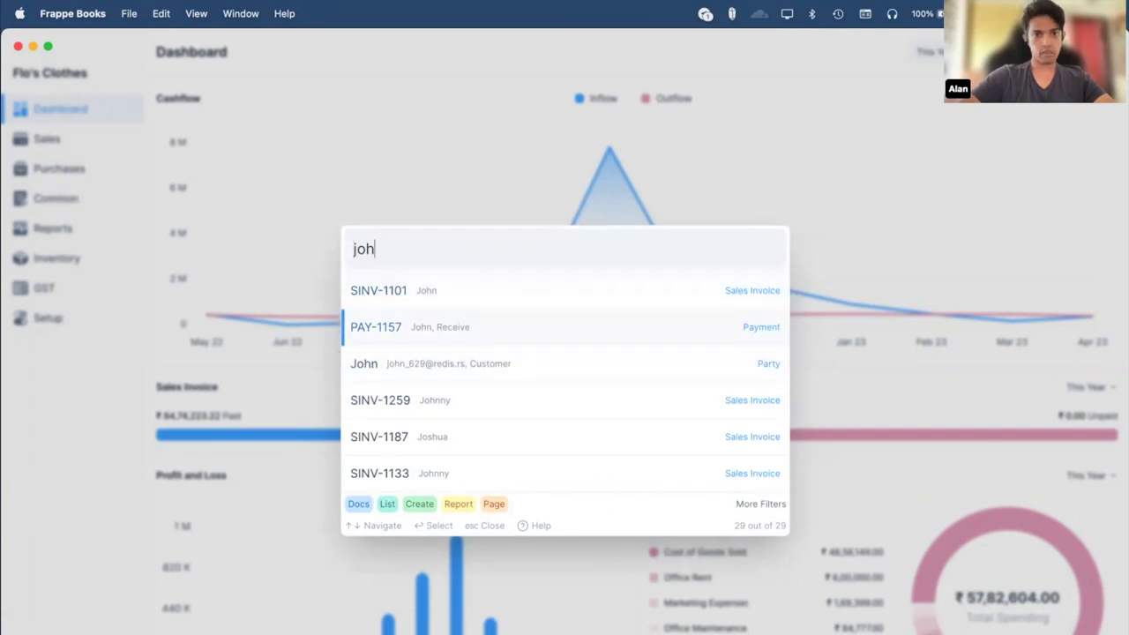
key(Up)
key(Down)
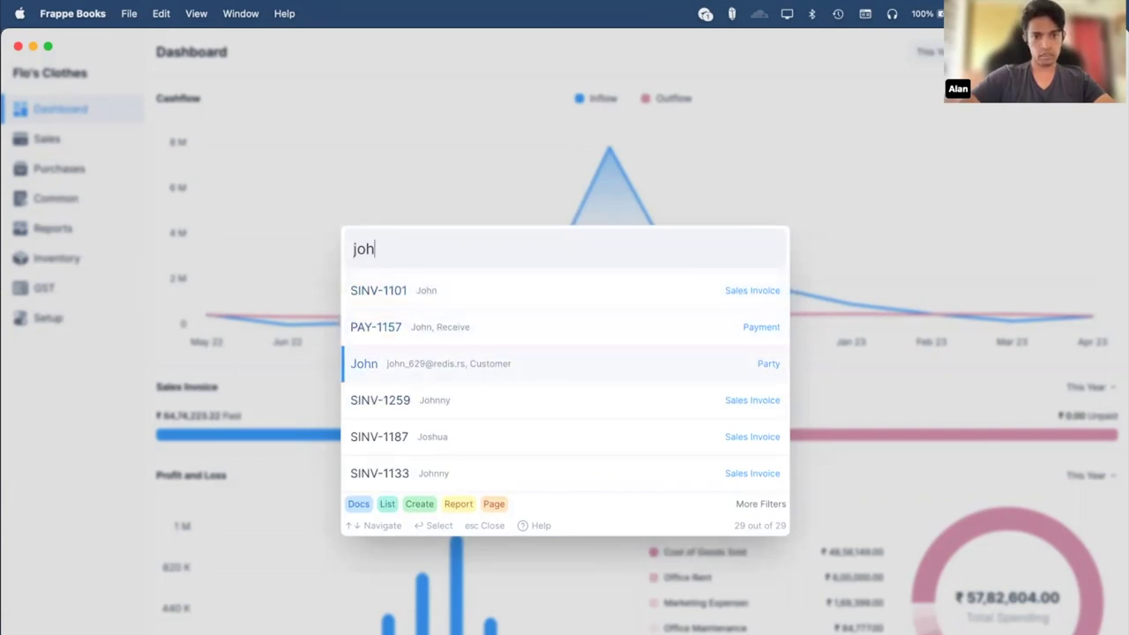
key(Up)
key(Up)
key(Return)
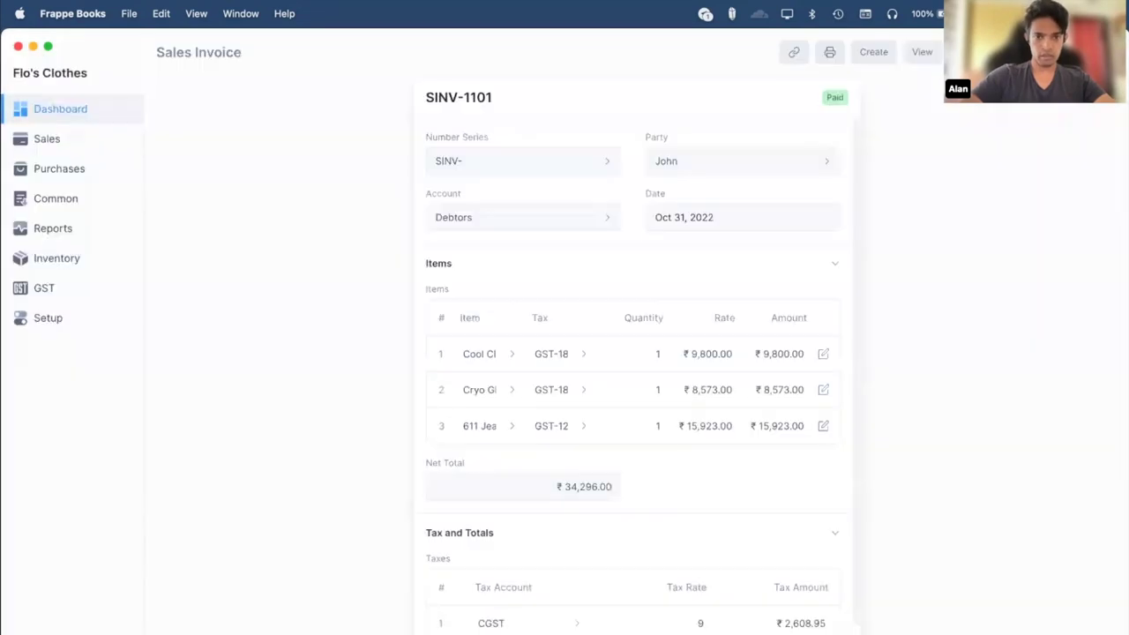
Quick-search 'sett' to open the Settings page.
key(super+k)
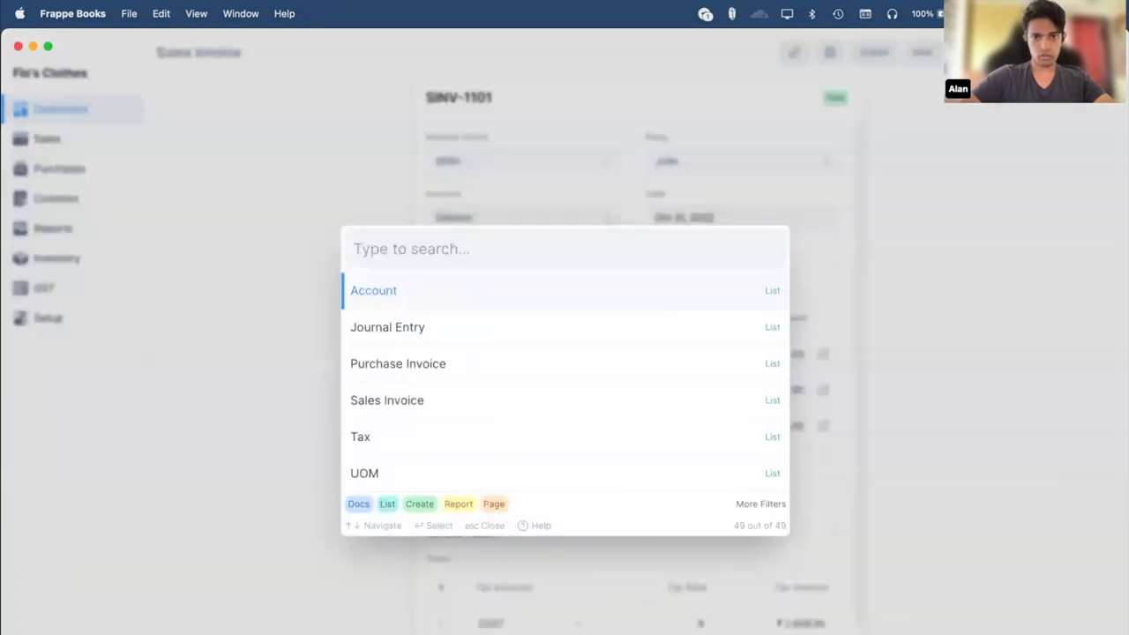
text(sett)
key(Return)
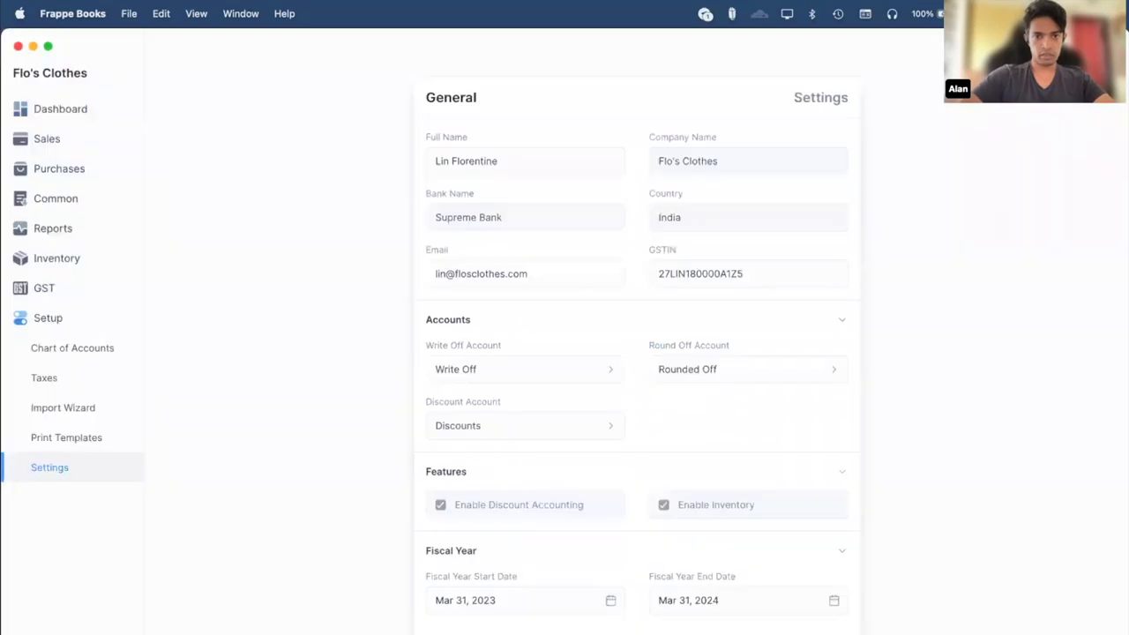
Browse the 'creat' quick-search create-new results, then dismiss the search to stay on Settings.
key(super+k)
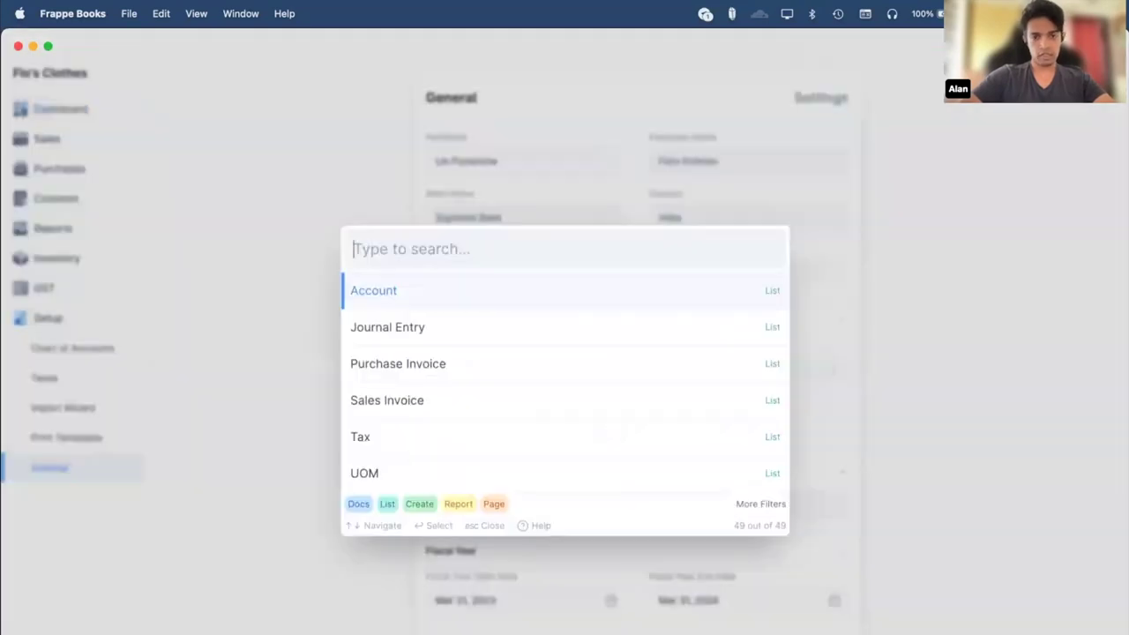
text(creat)
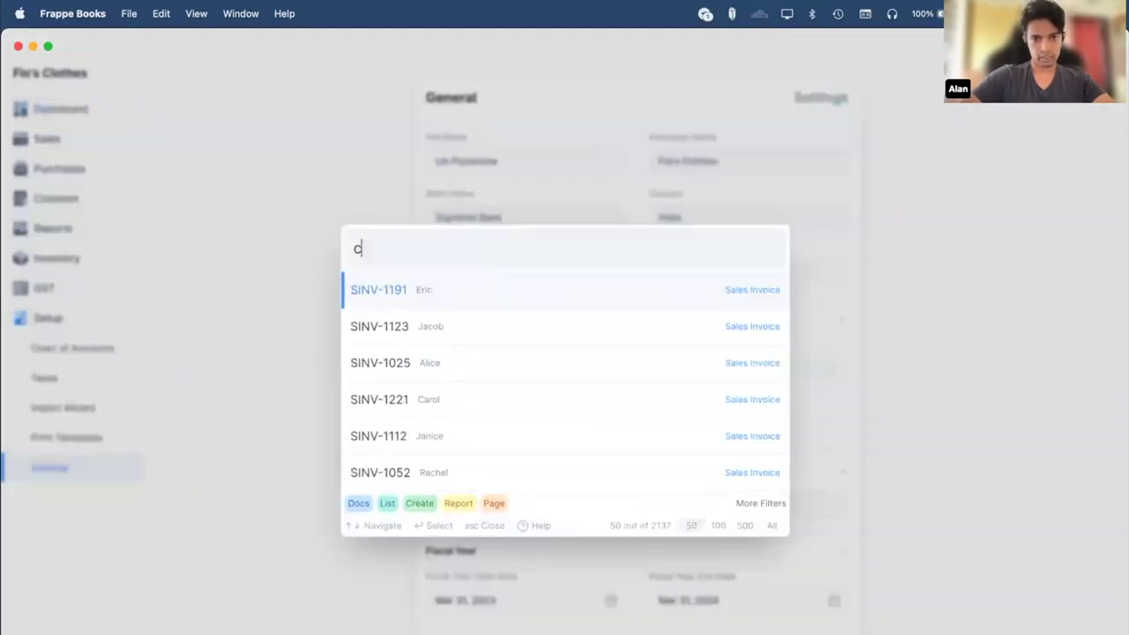
key(Down)
key(Down)
key(Down)
key(Down)
key(Down)
key(Down)
key(Down)
key(Down)
key(Down)
key(Down)
key(Down)
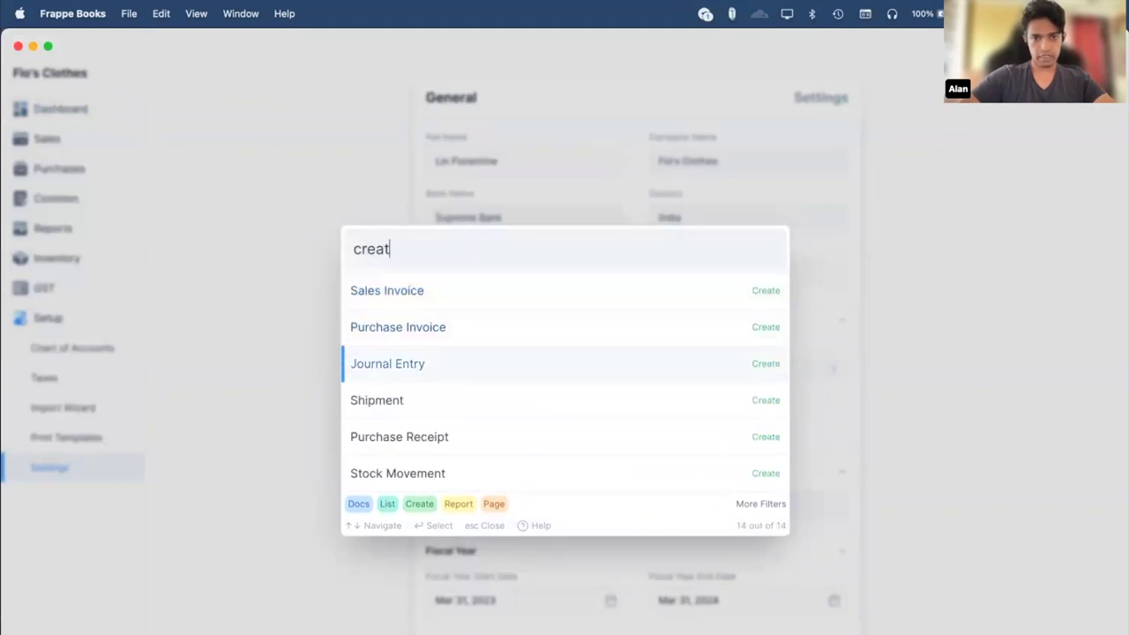
key(Down)
key(Down)
key(Up)
key(Down)
key(Up)
key(Down)
key(Down)
key(Down)
key(Down)
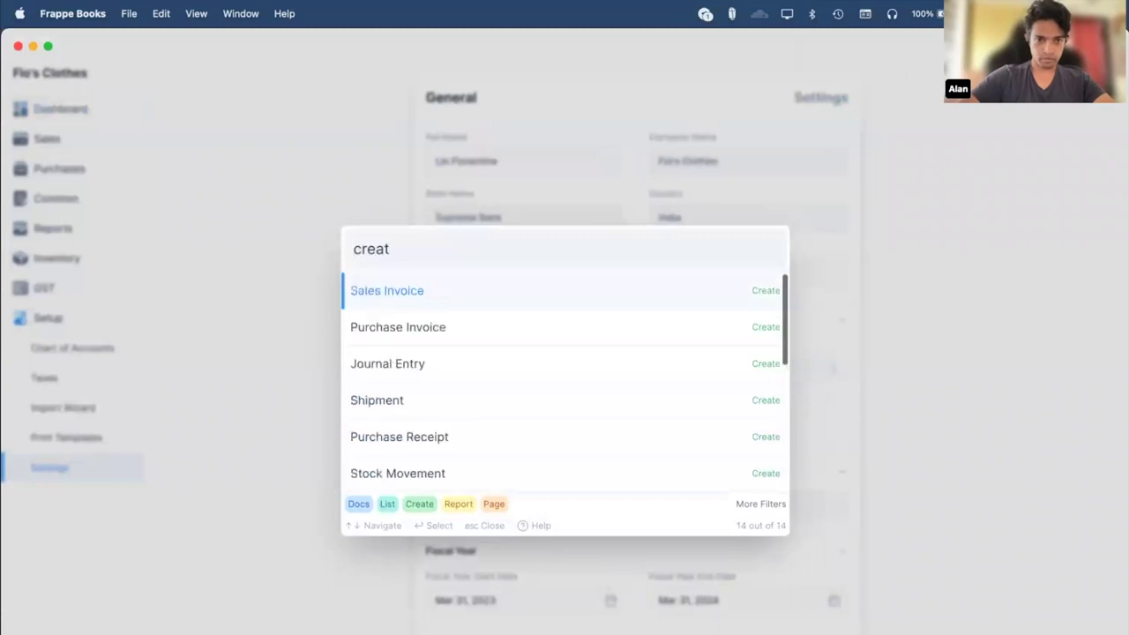
key(Up)
key(Up)
key(Down)
key(Down)
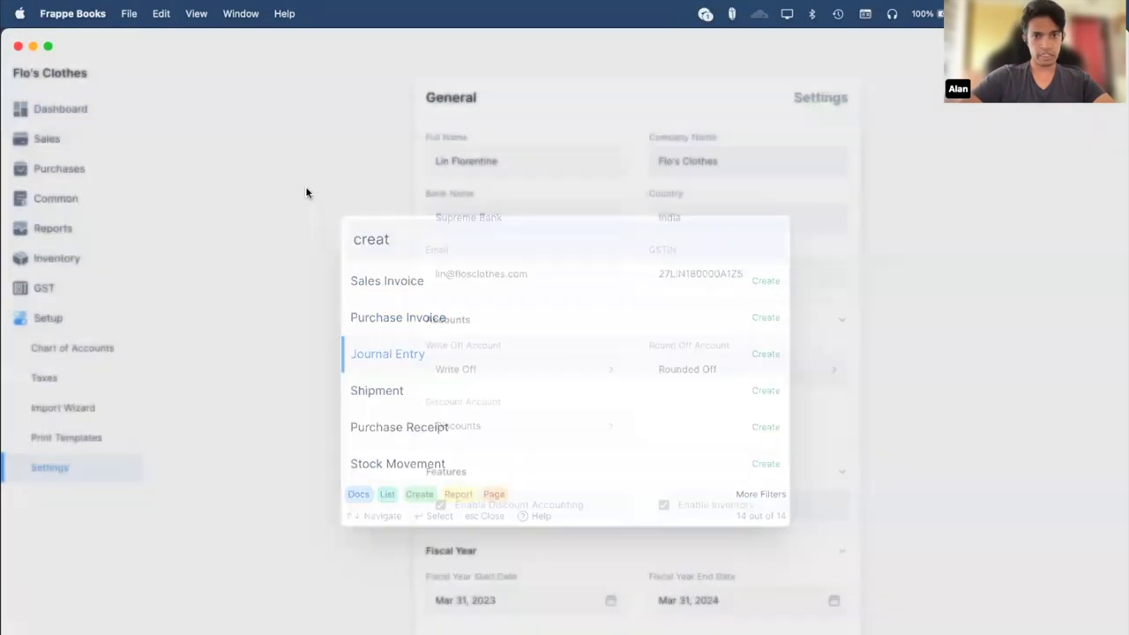
click(308, 192)
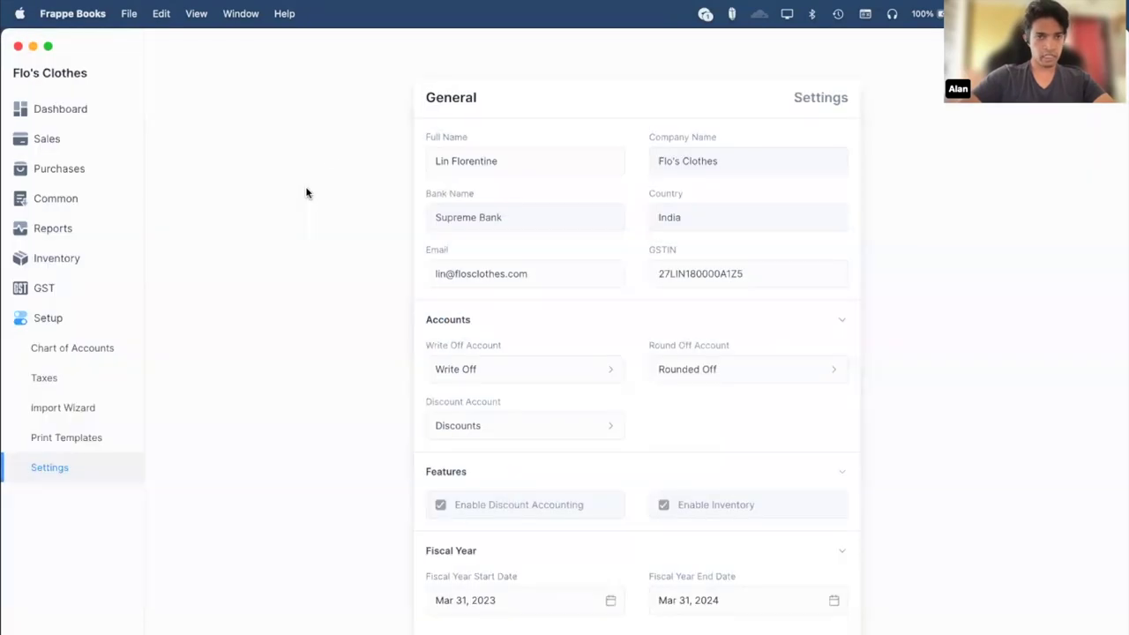
Go to the Sales Invoices list via Sales in the sidebar.
click(77, 141)
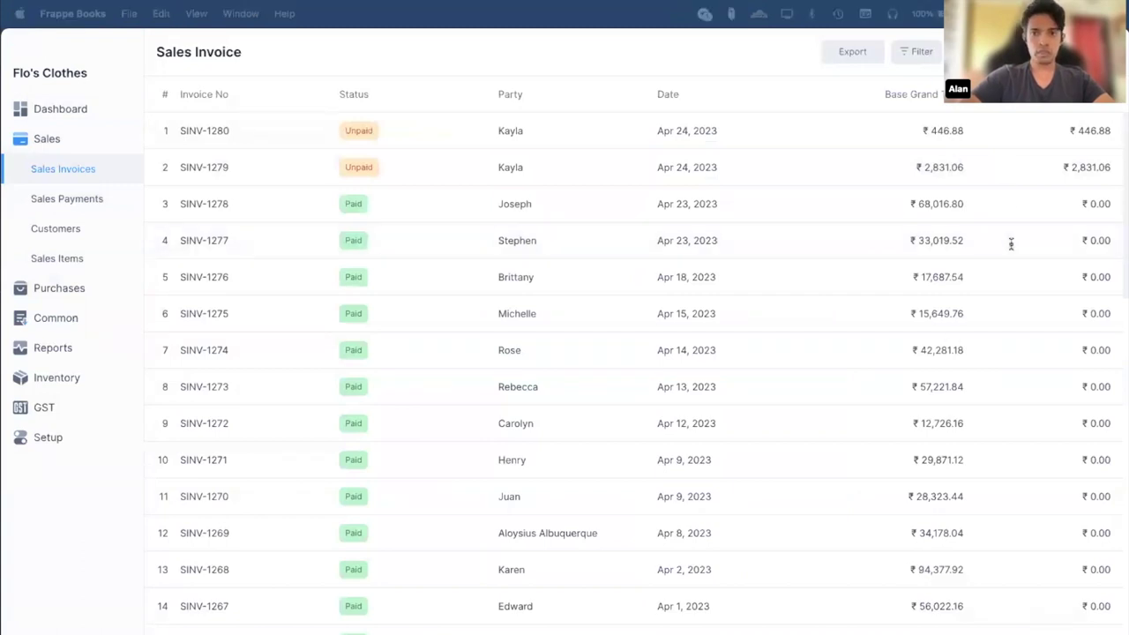
key(super+Tab)
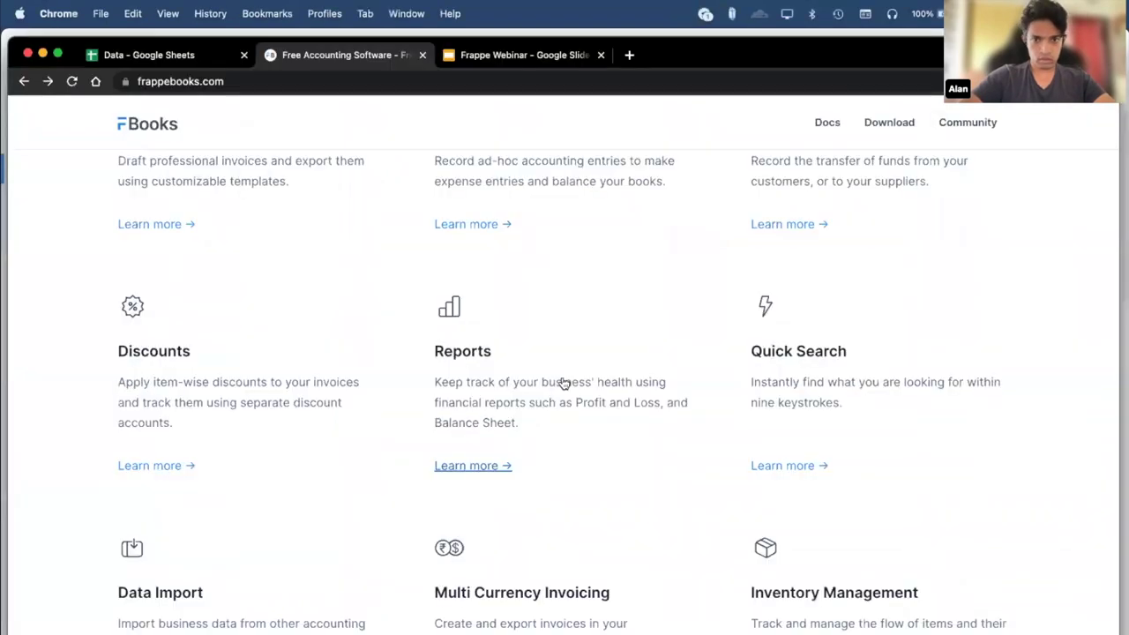
scroll(261, 617, down, 2)
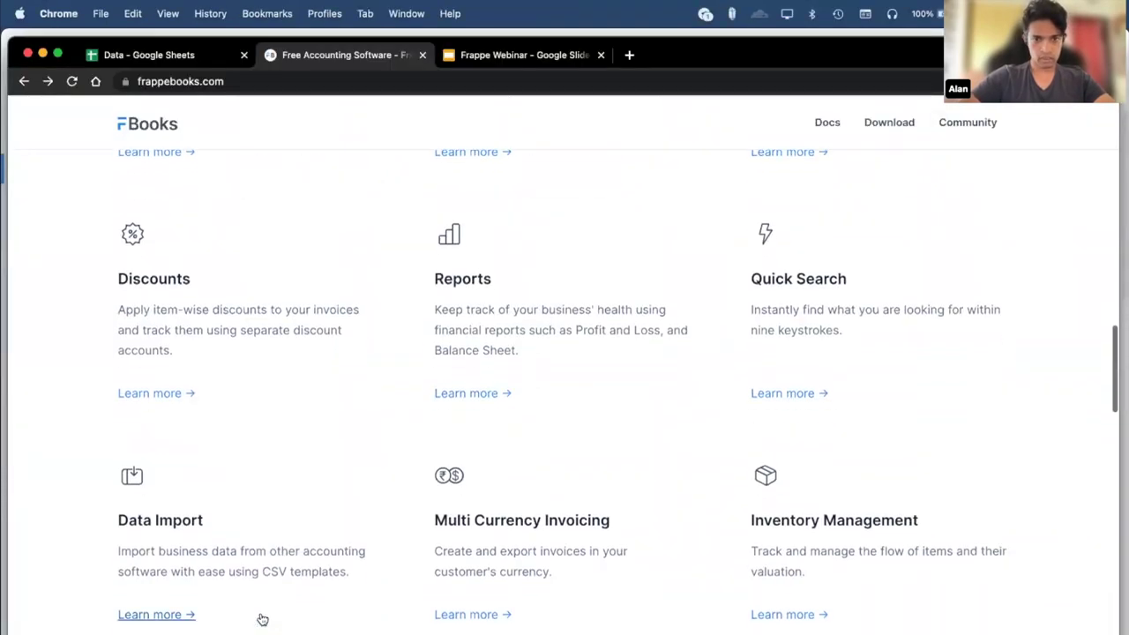
key(super+Tab)
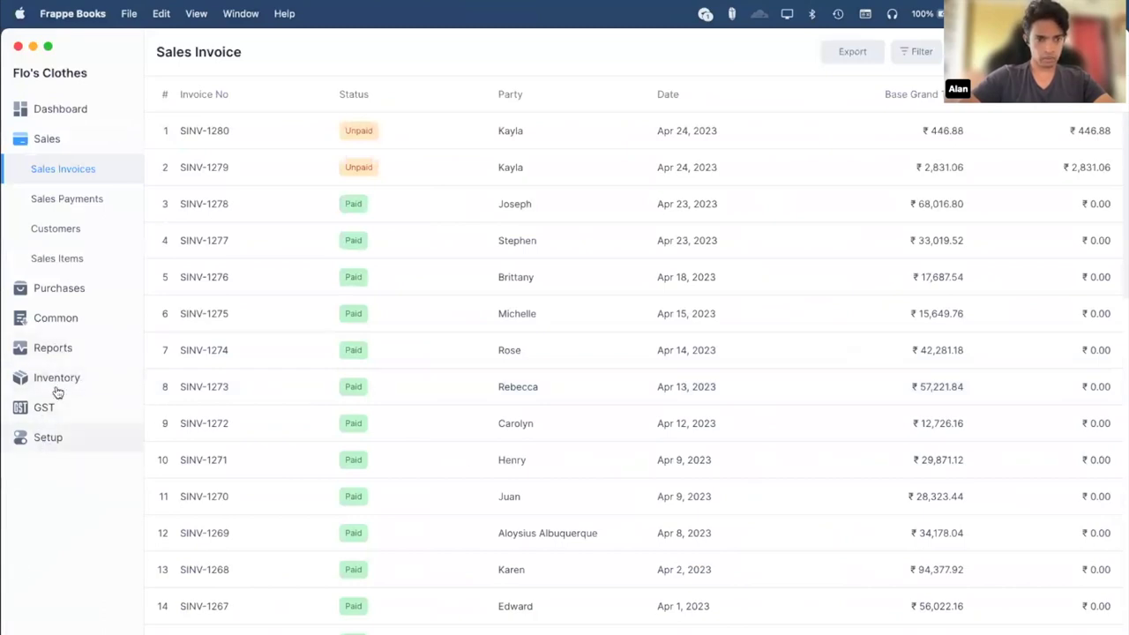
Open the Import Wizard under Setup and set the import type to Item.
click(62, 436)
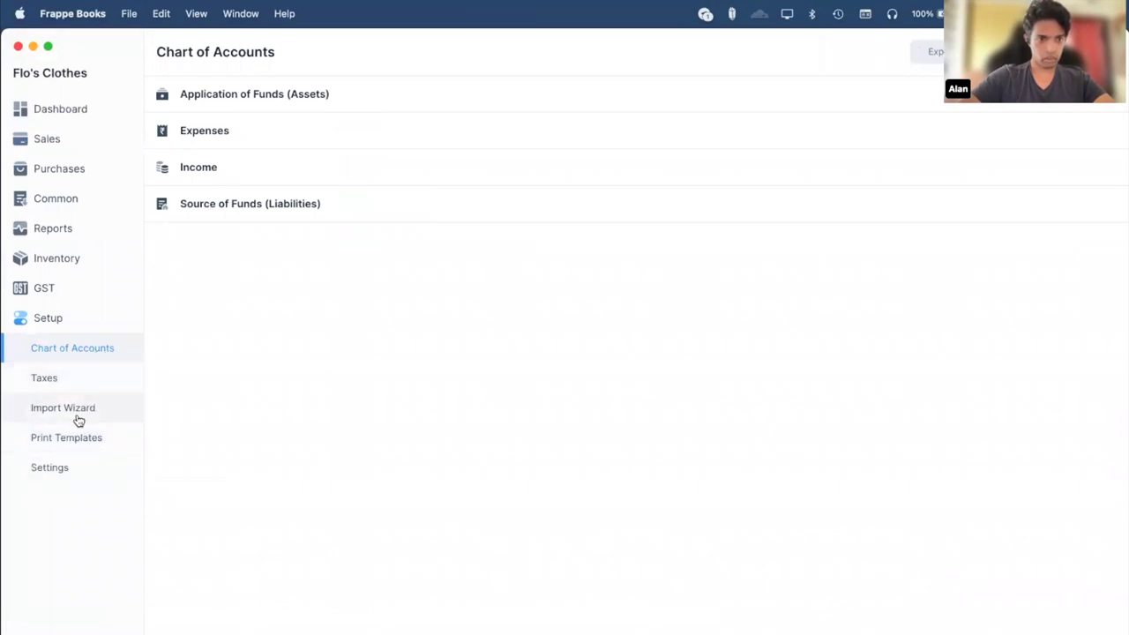
click(69, 408)
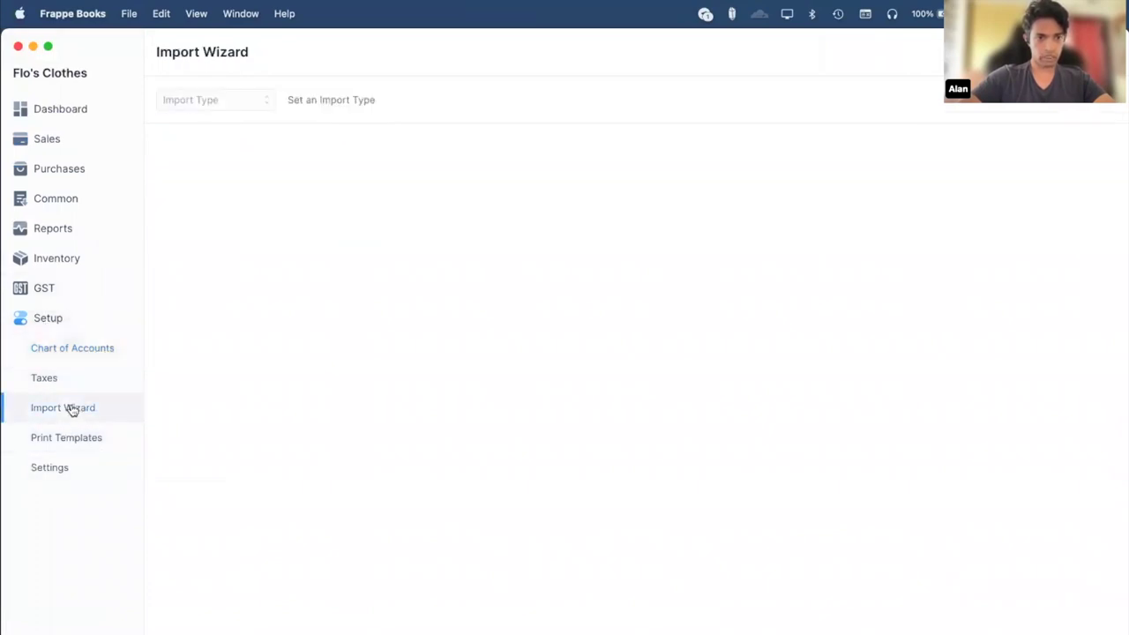
click(217, 103)
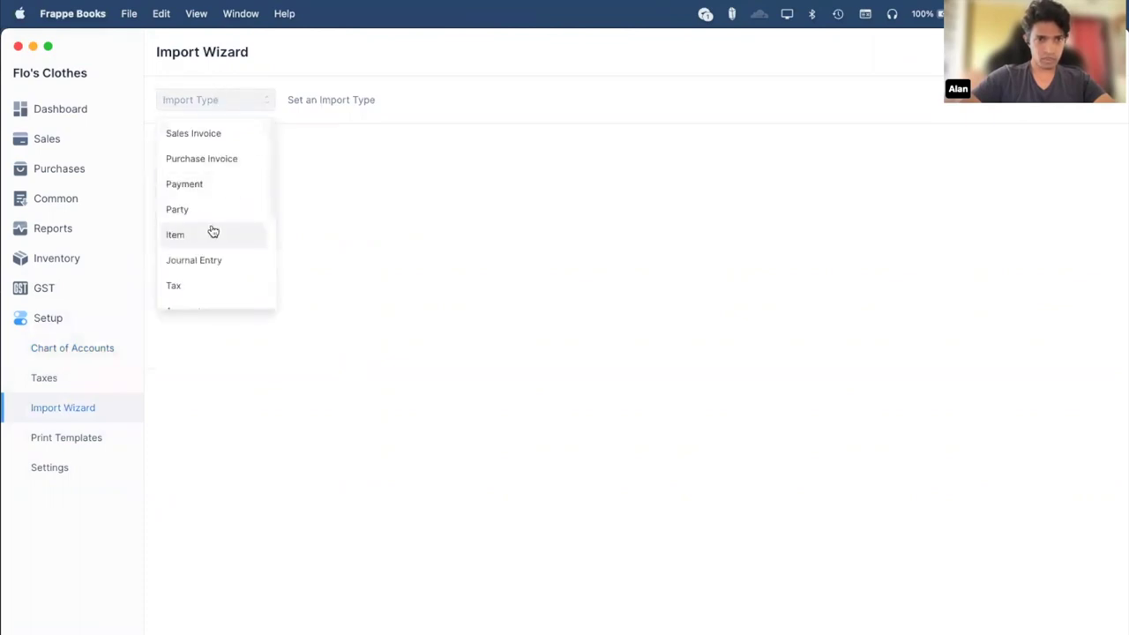
click(272, 249)
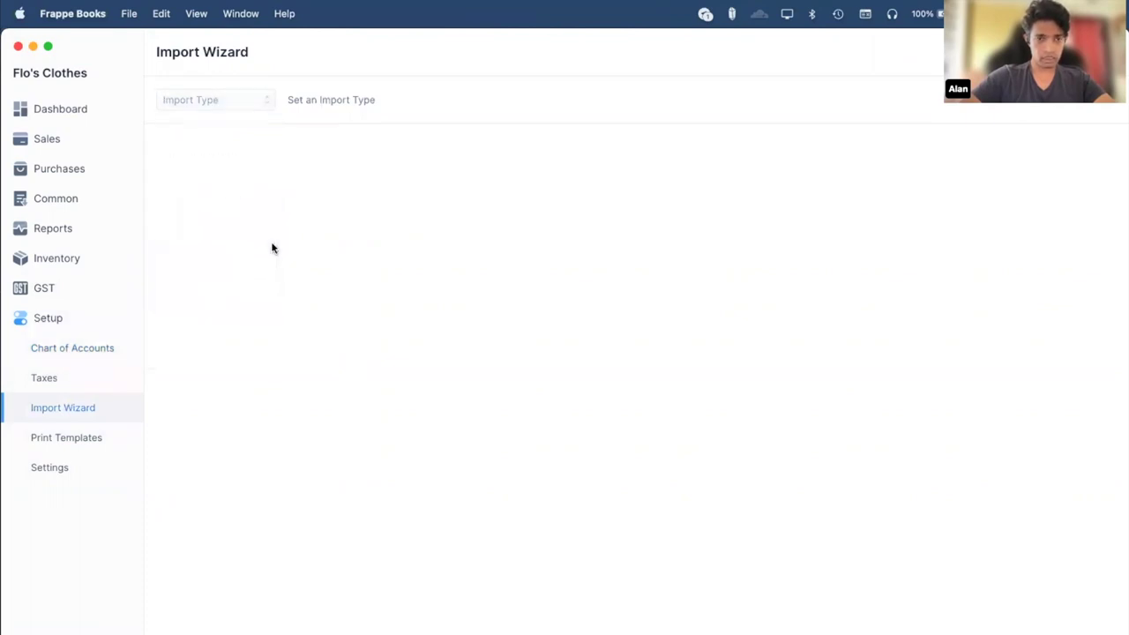
click(225, 99)
click(200, 242)
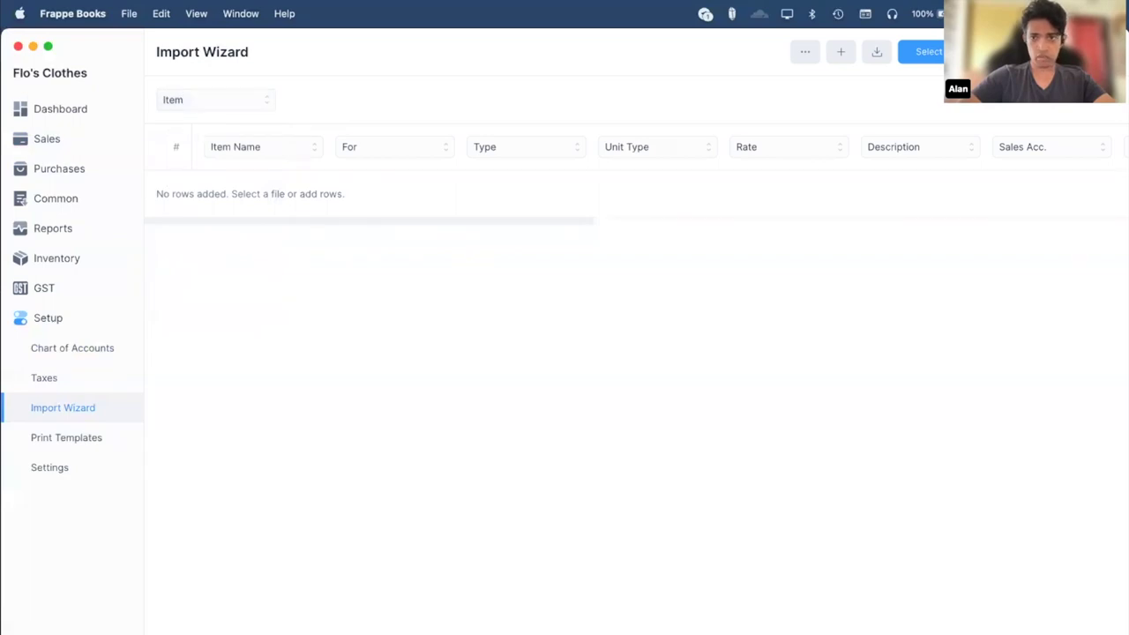
Add a blank row to the Item import table, scan its columns, and open the docs with F1.
click(842, 51)
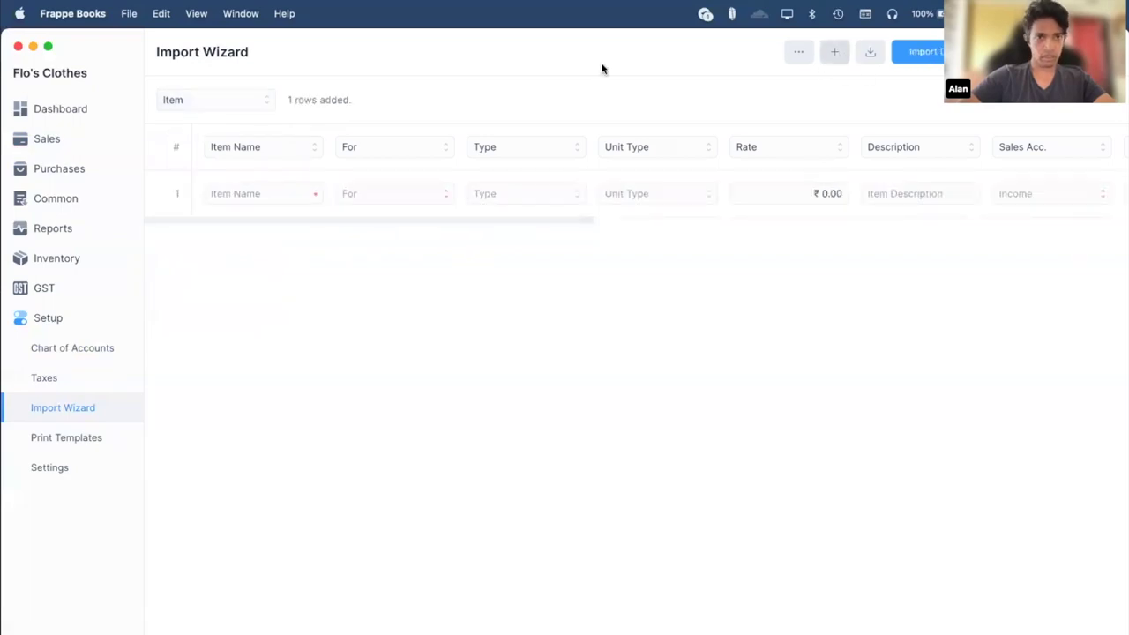
scroll(510, 185, right, 3)
scroll(509, 185, right, 6)
scroll(510, 183, right, 2)
scroll(510, 182, left, 8)
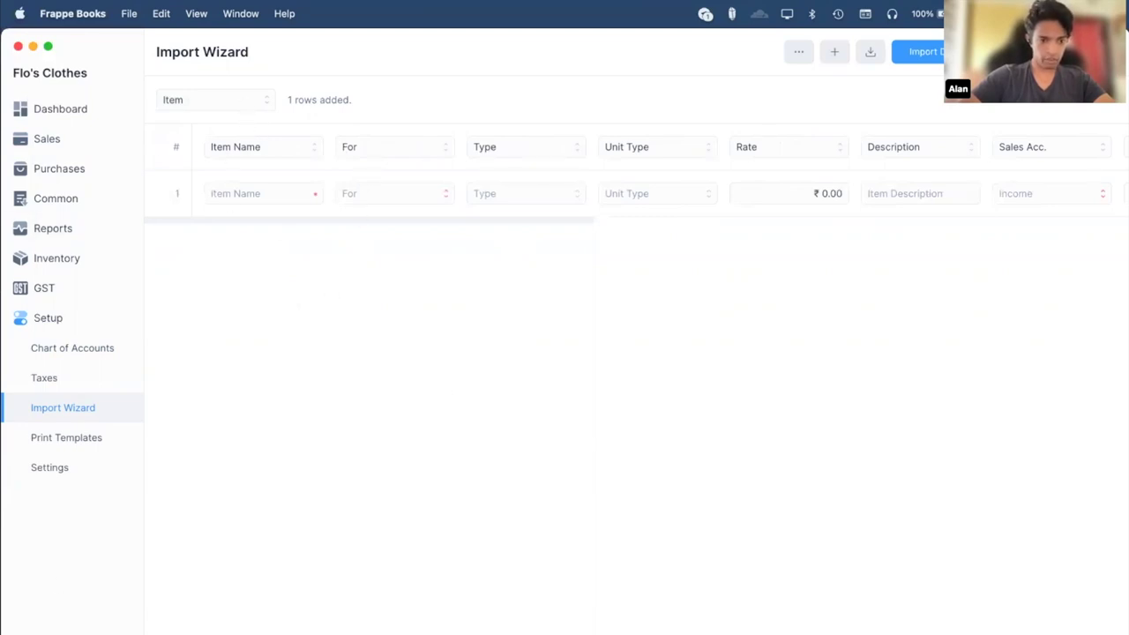
key(F1)
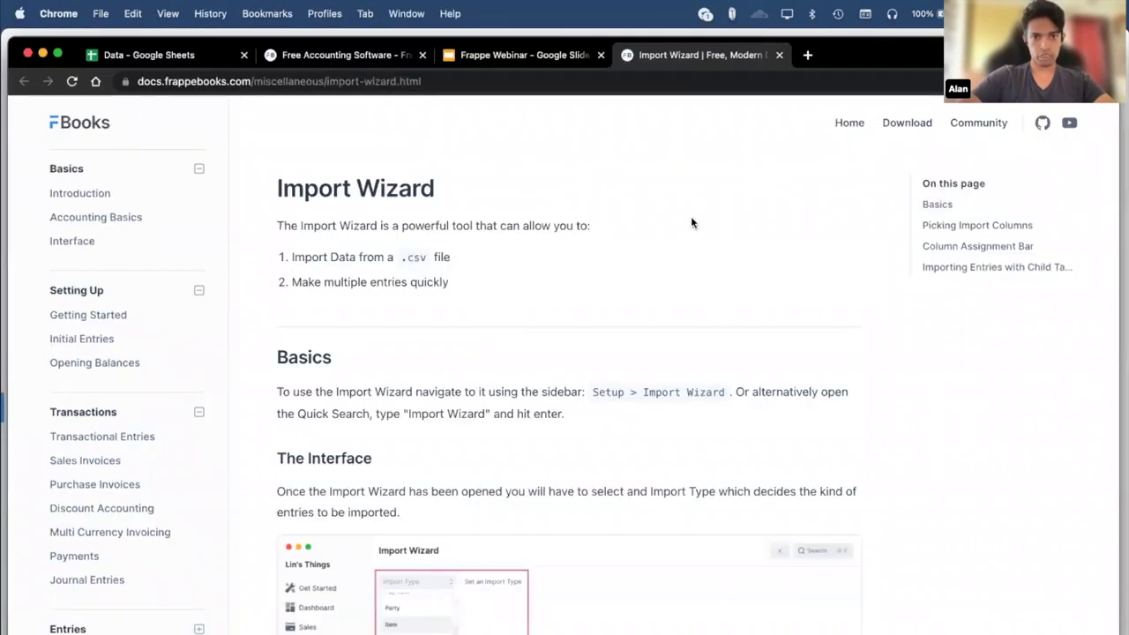
Skim the Import Wizard docs, close that tab, and return to the frappebooks.com features tab.
scroll(690, 223, down, 5)
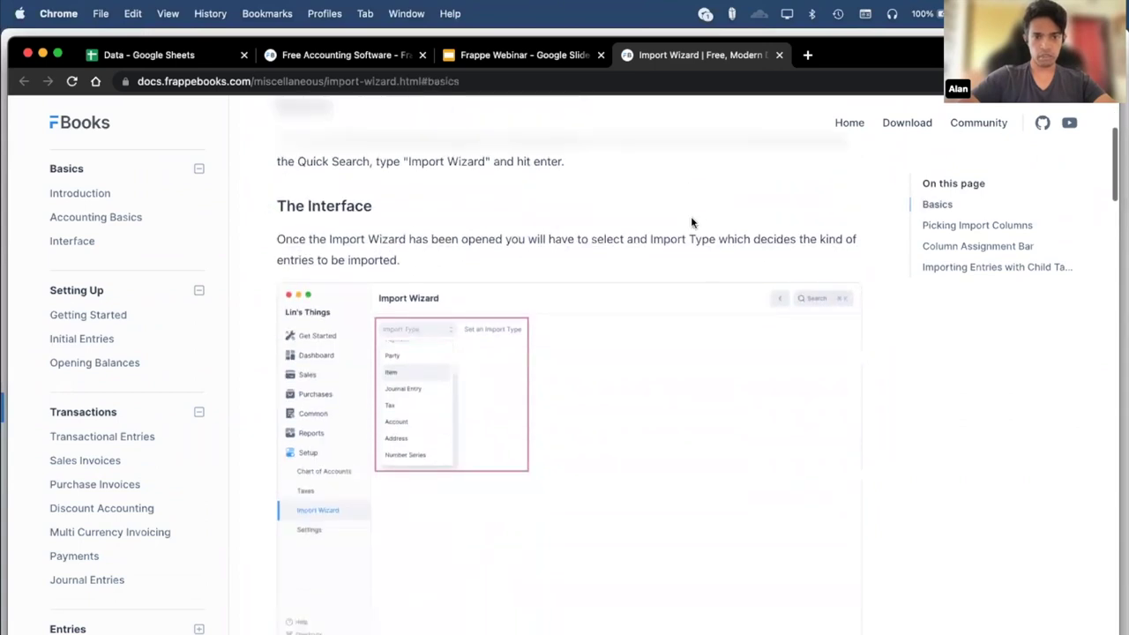
scroll(690, 223, down, 5)
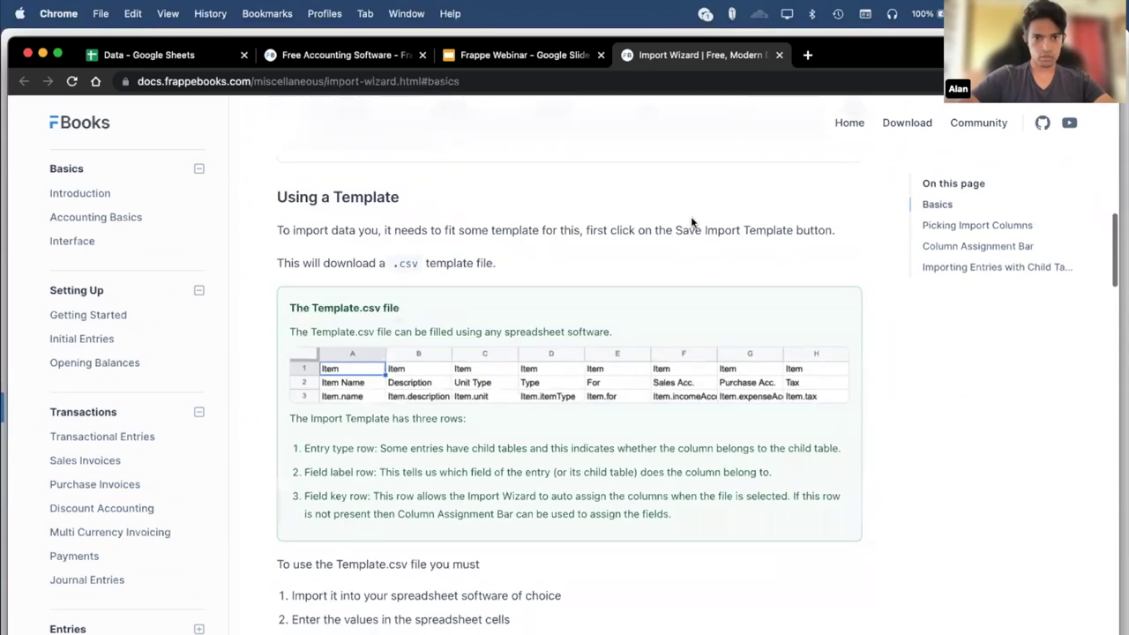
scroll(693, 222, down, 4)
scroll(692, 222, up, 2)
scroll(693, 223, up, 3)
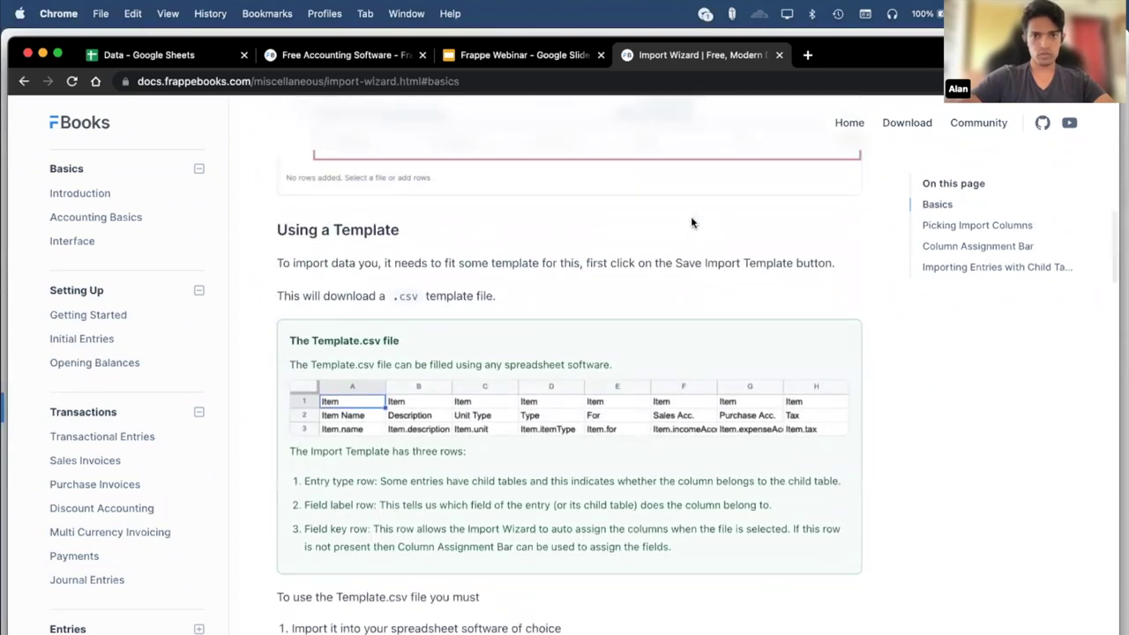
key(super+w)
key(ctrl+shift+Tab)
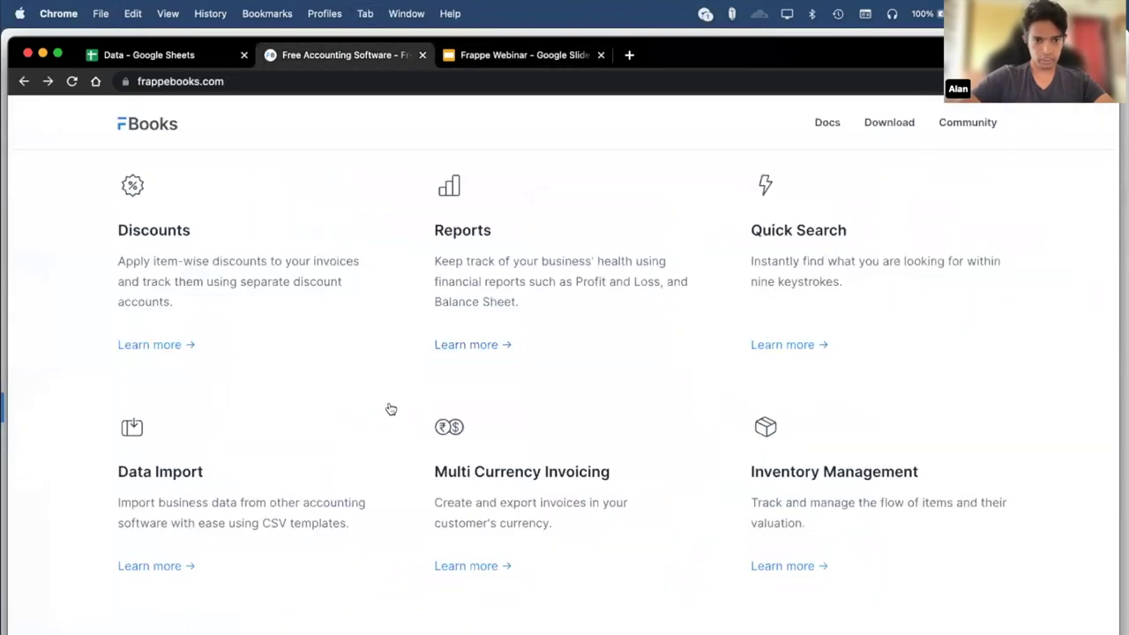
Read through the Multi Currency Invoicing documentation page in Chrome.
click(490, 564)
scroll(782, 455, down, 3)
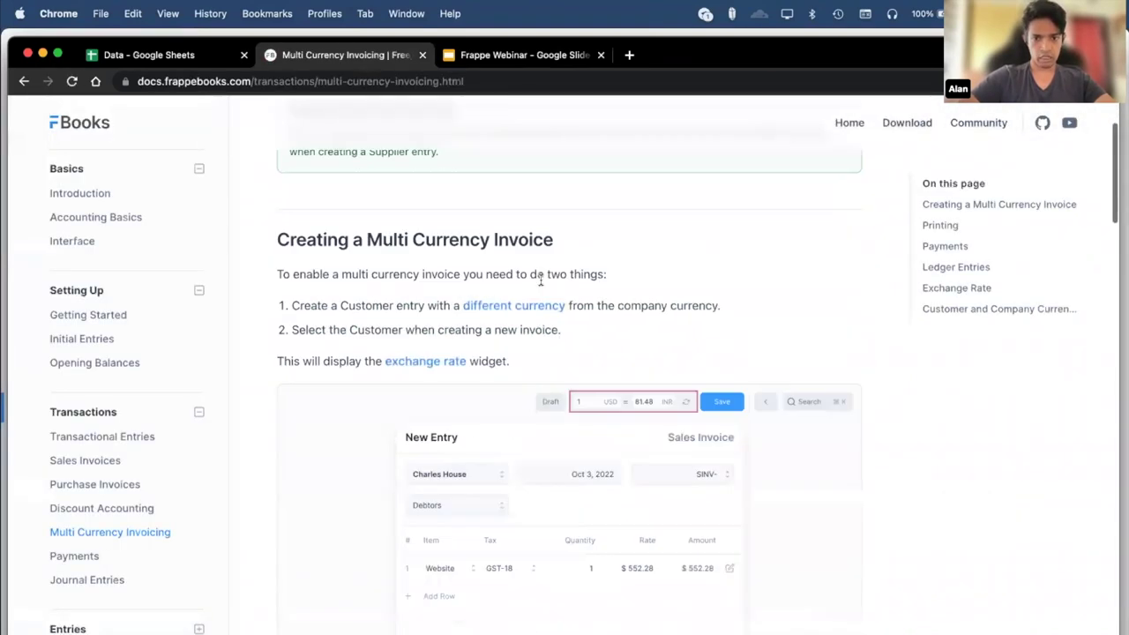
scroll(694, 428, down, 2)
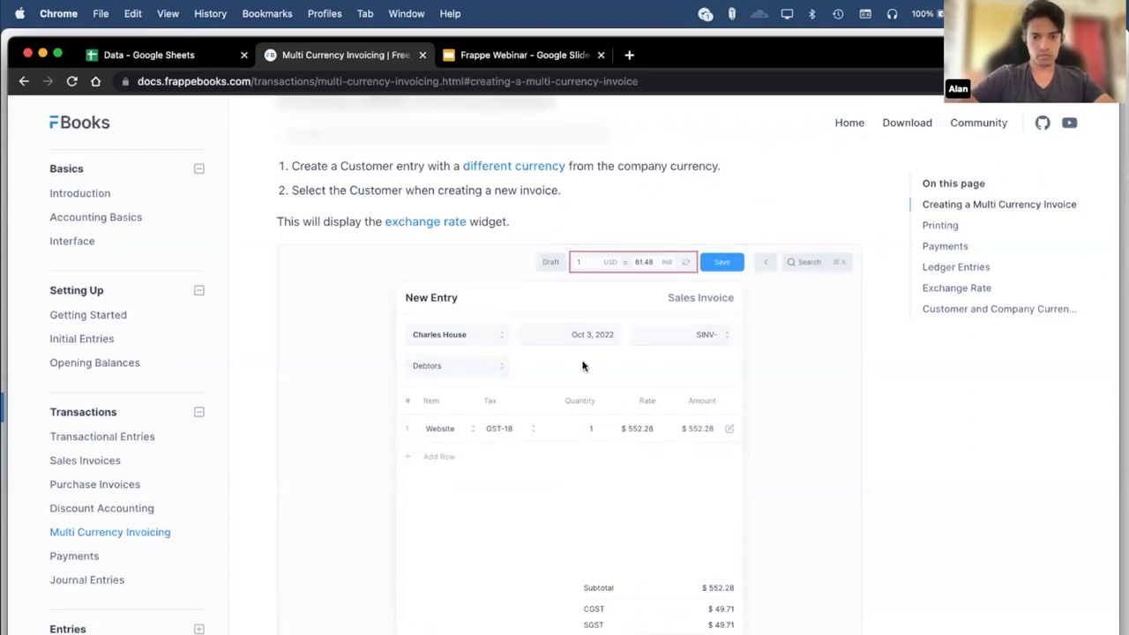
scroll(559, 248, up, 1)
scroll(559, 248, down, 2)
scroll(559, 248, up, 1)
scroll(559, 246, down, 1)
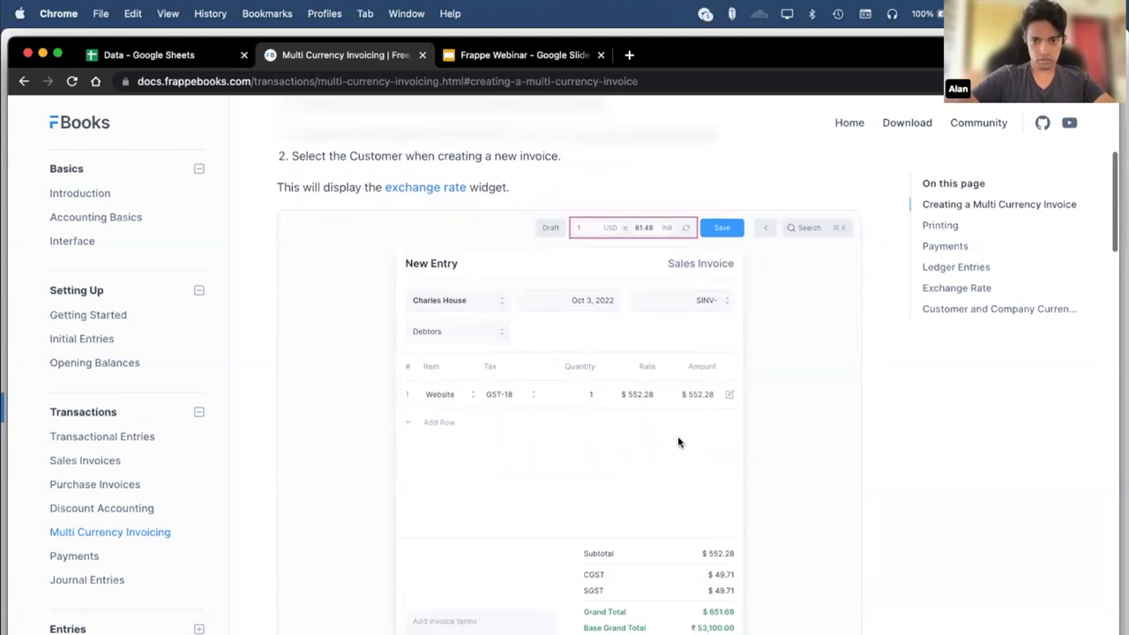
scroll(635, 317, down, 1)
scroll(604, 203, up, 5)
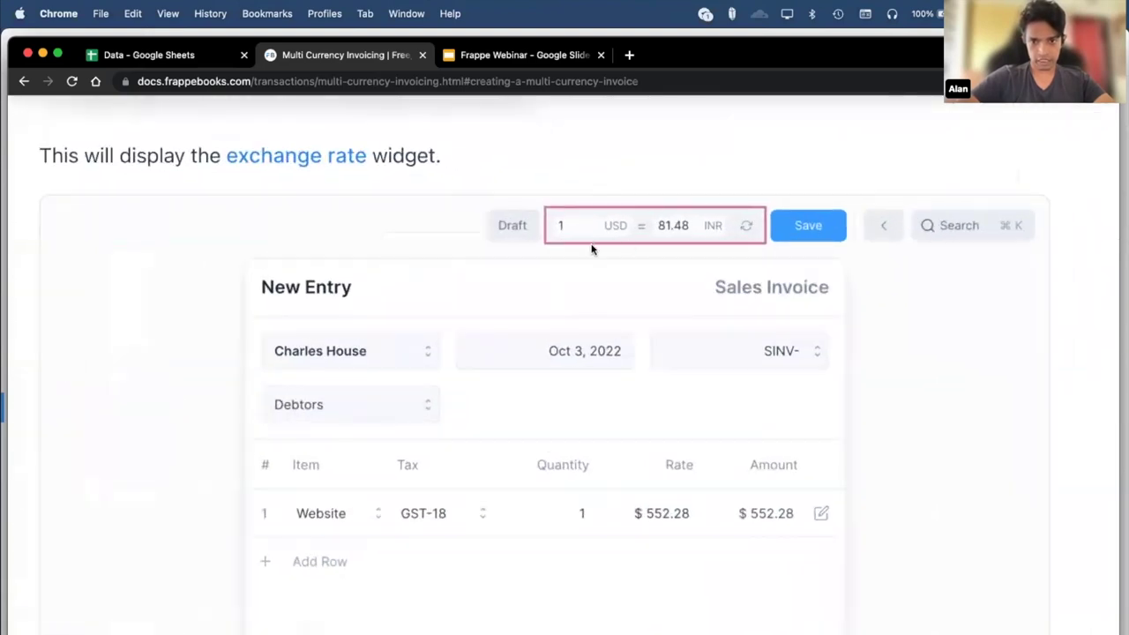
scroll(642, 264, up, 1)
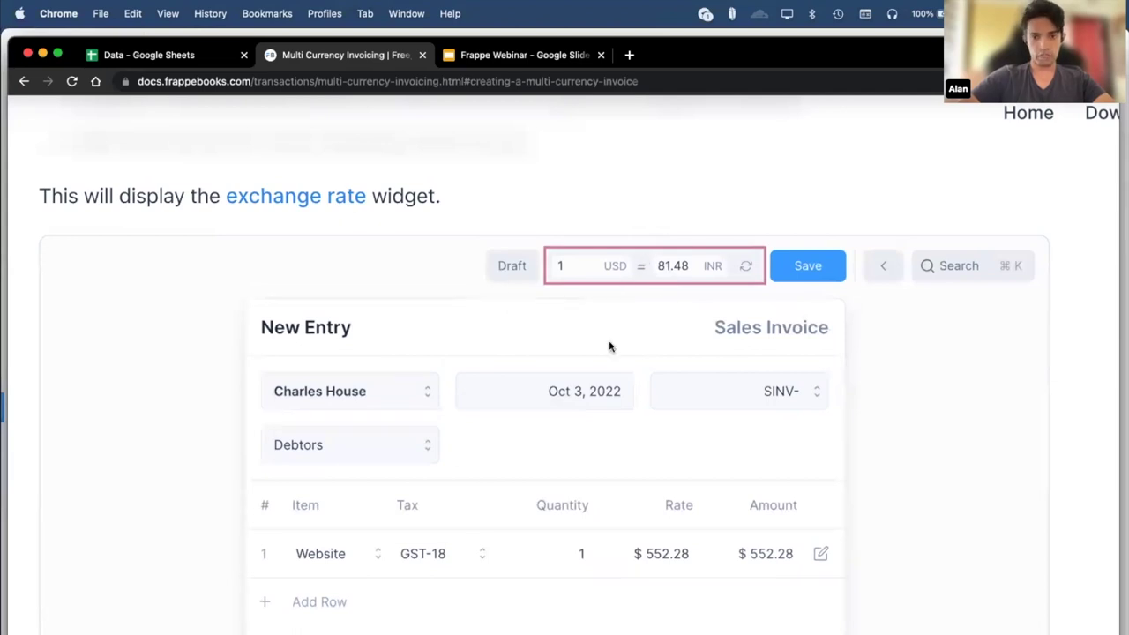
scroll(624, 298, down, 3)
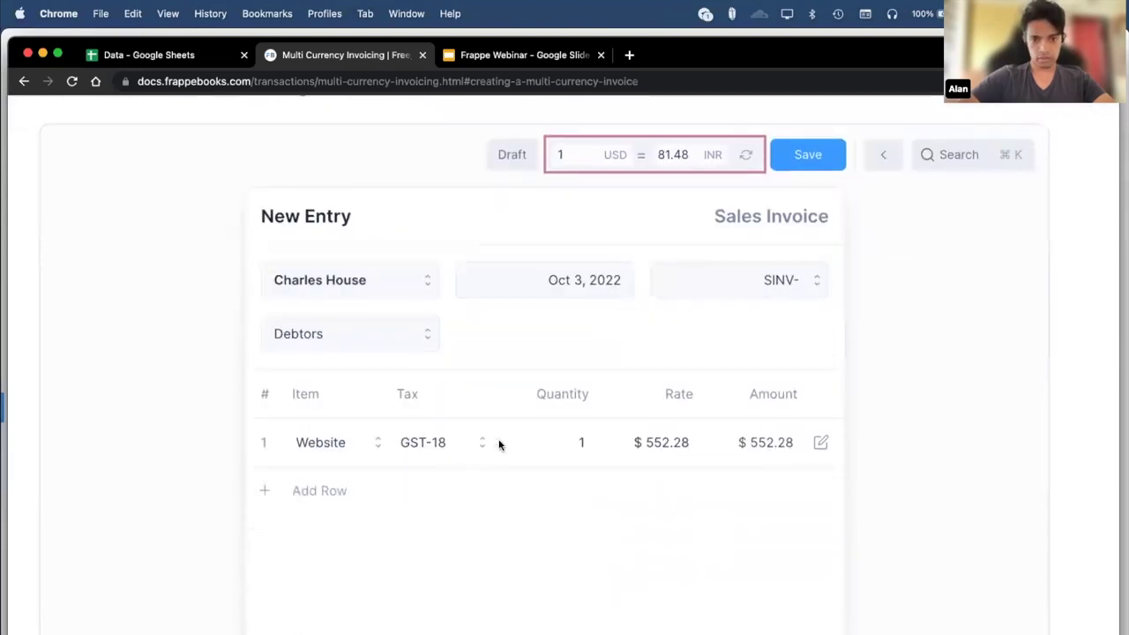
scroll(499, 444, down, 5)
scroll(660, 404, up, 8)
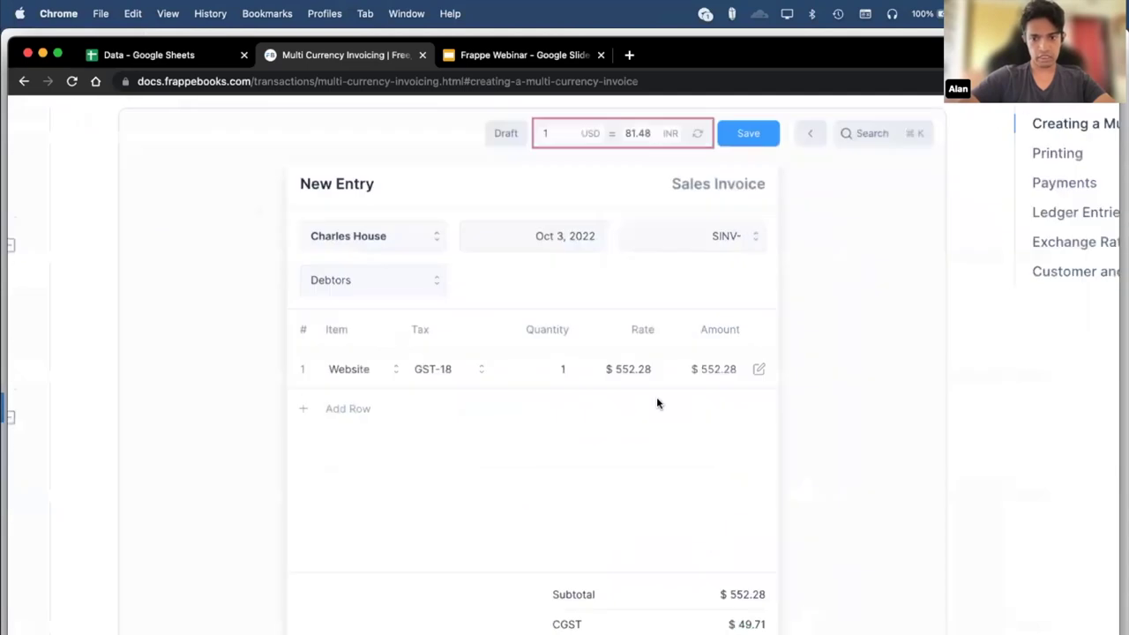
scroll(613, 361, down, 4)
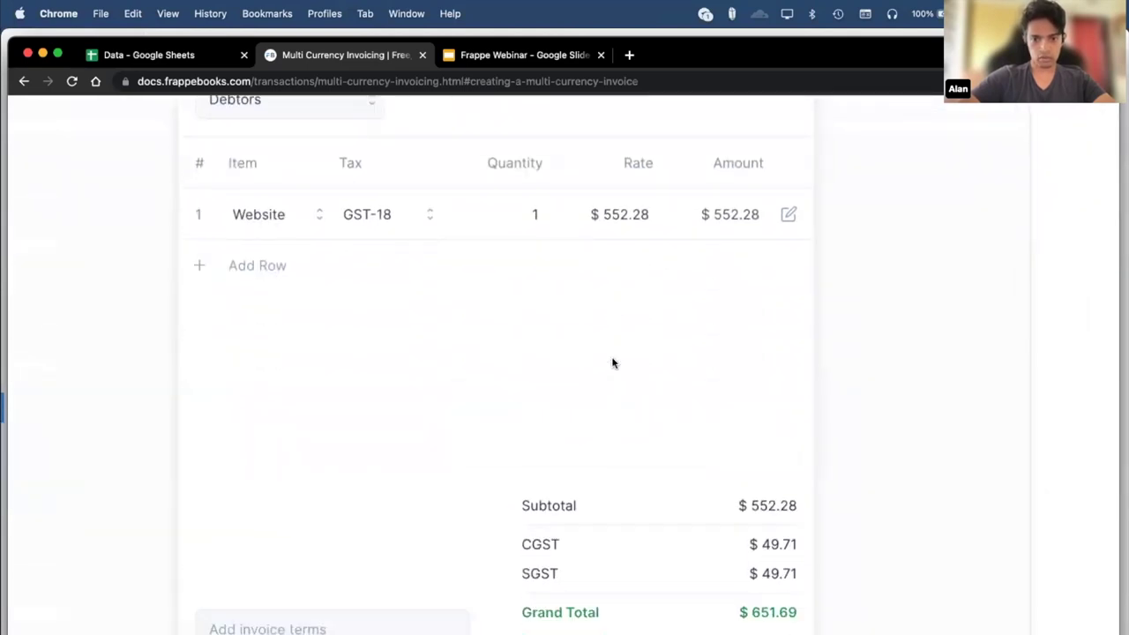
scroll(613, 362, down, 1)
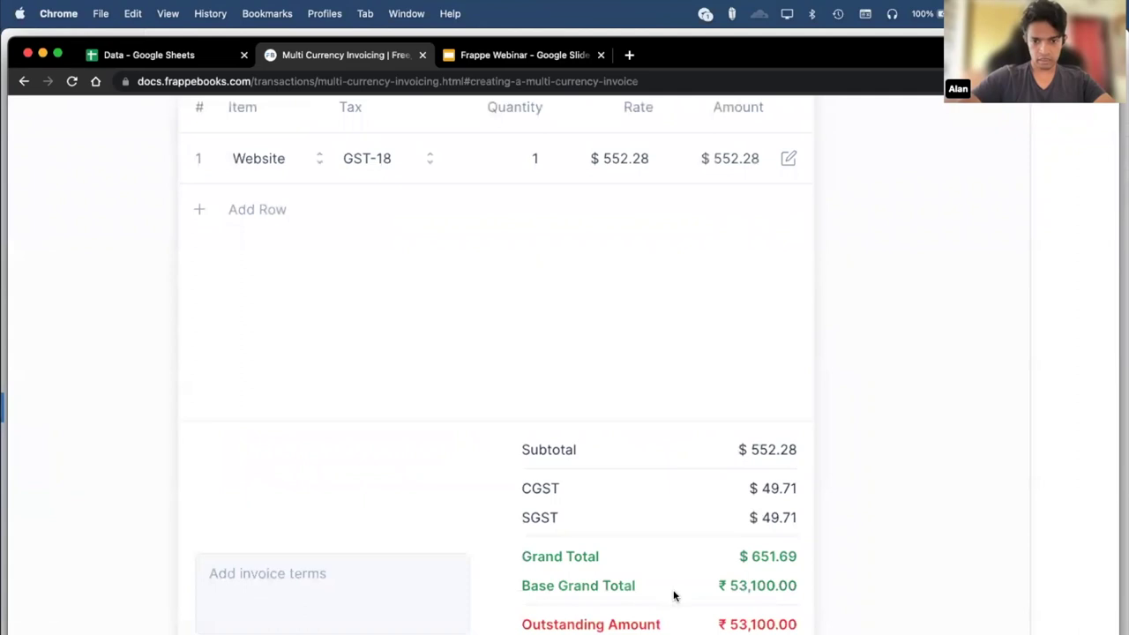
click(744, 593)
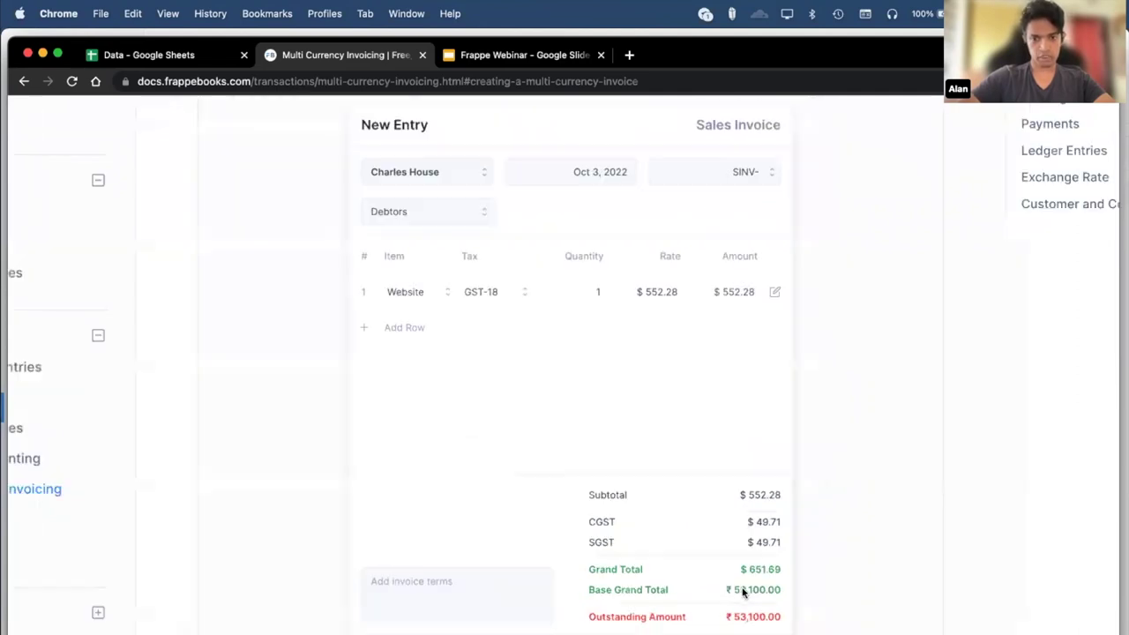
scroll(609, 218, up, 2)
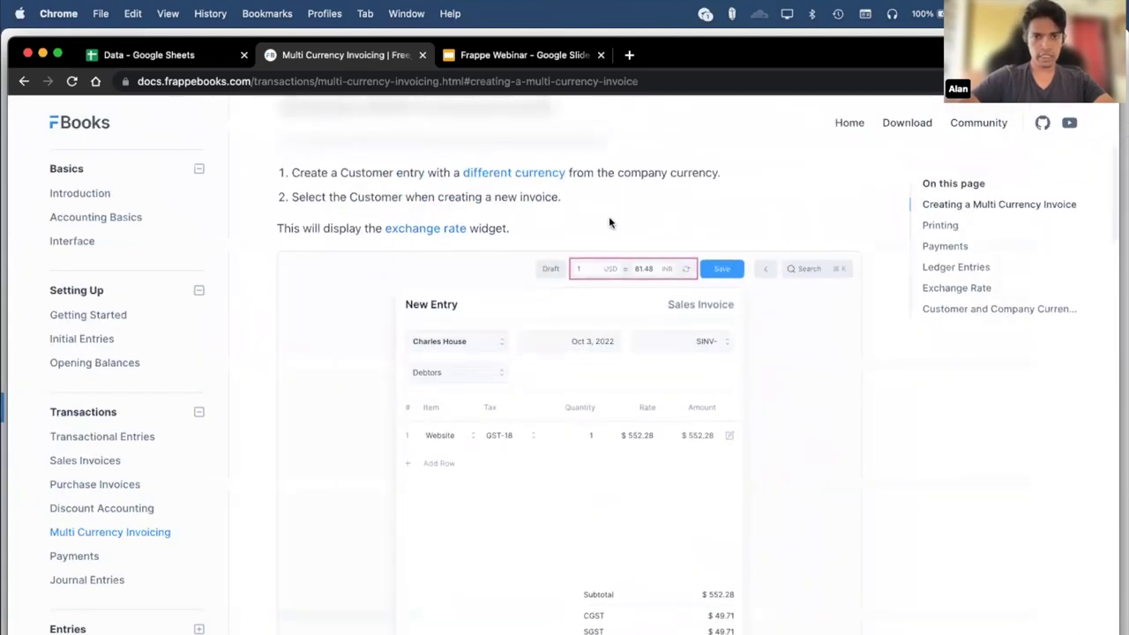
scroll(608, 218, up, 10)
Go back to the features page, then show Frappe Books' General settings.
key(super+bracketleft)
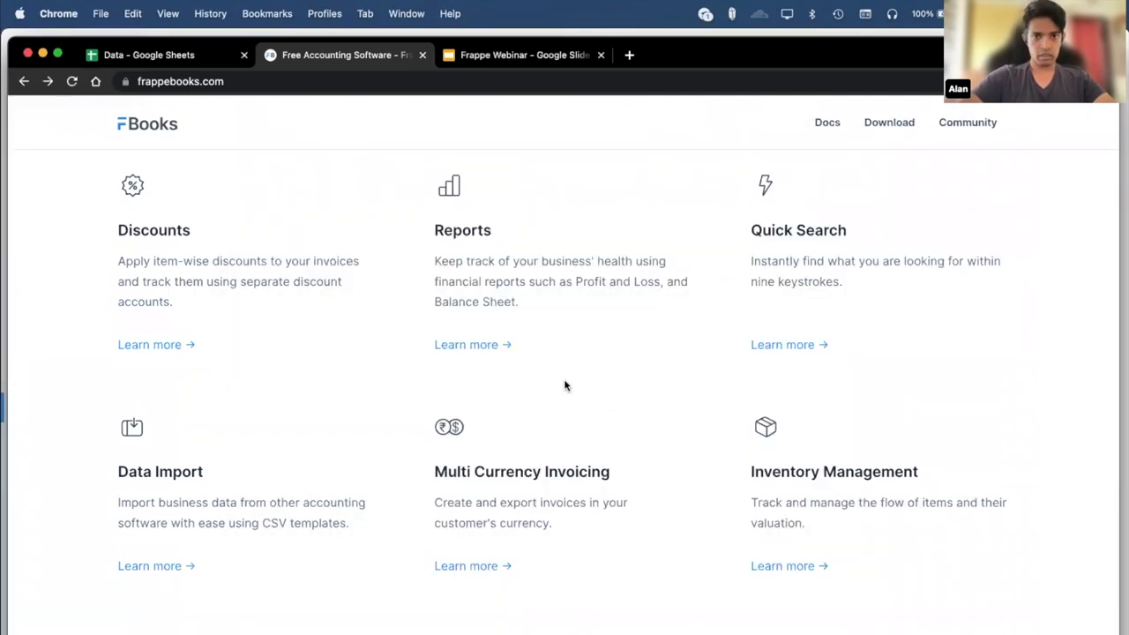
key(super+Tab)
click(49, 468)
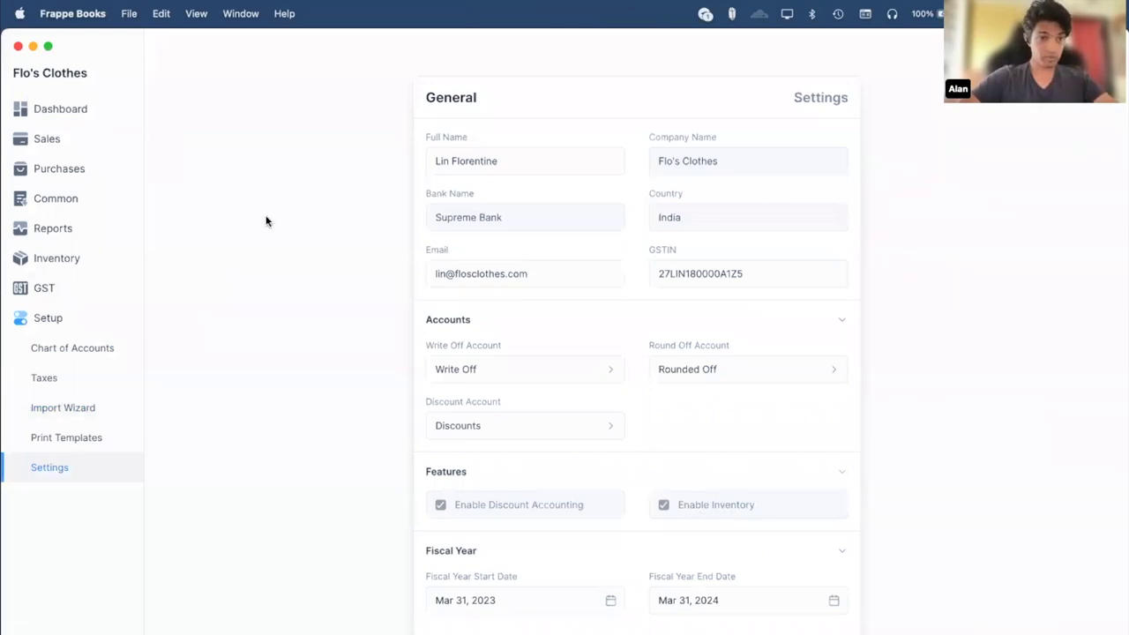
Browse the journal entries and items, opening the Black T - Shirt item.
click(59, 196)
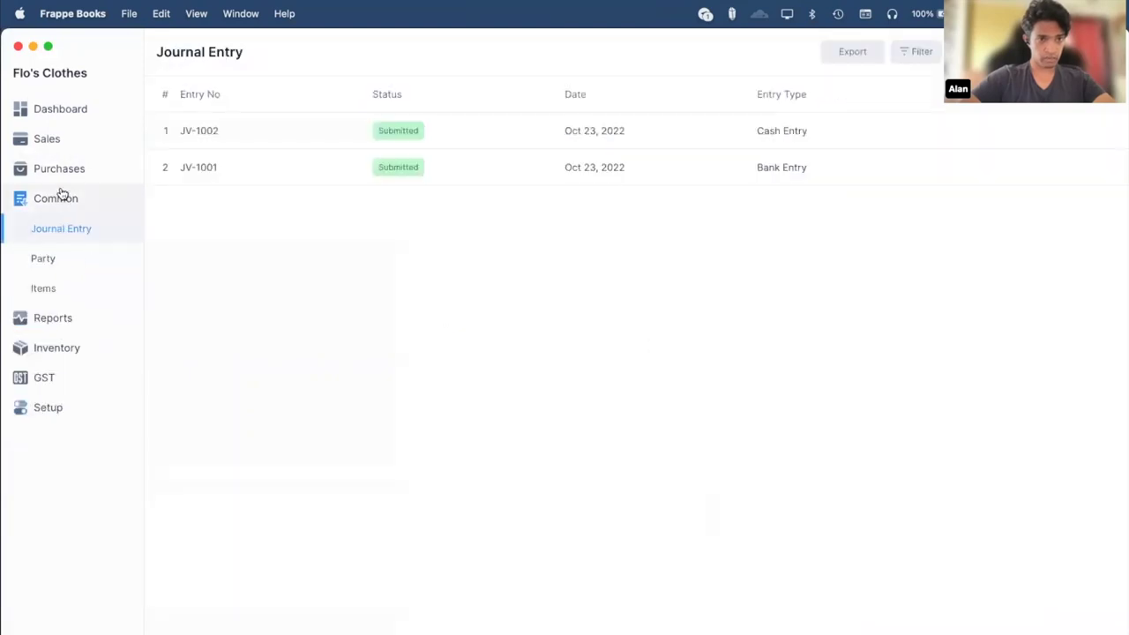
click(83, 284)
click(285, 134)
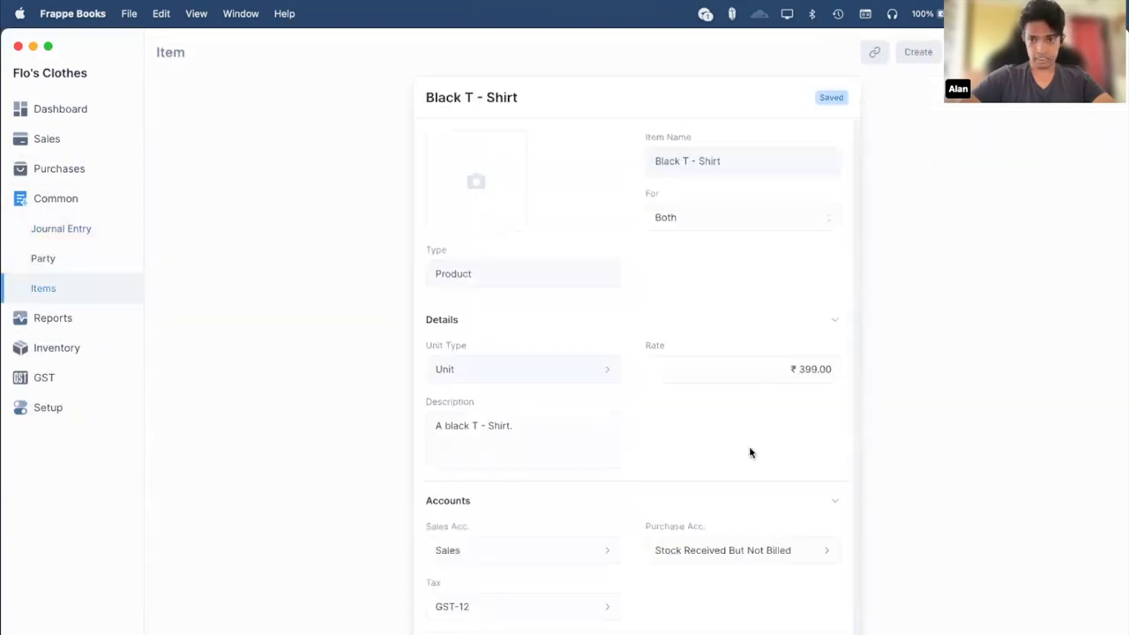
scroll(602, 558, down, 1)
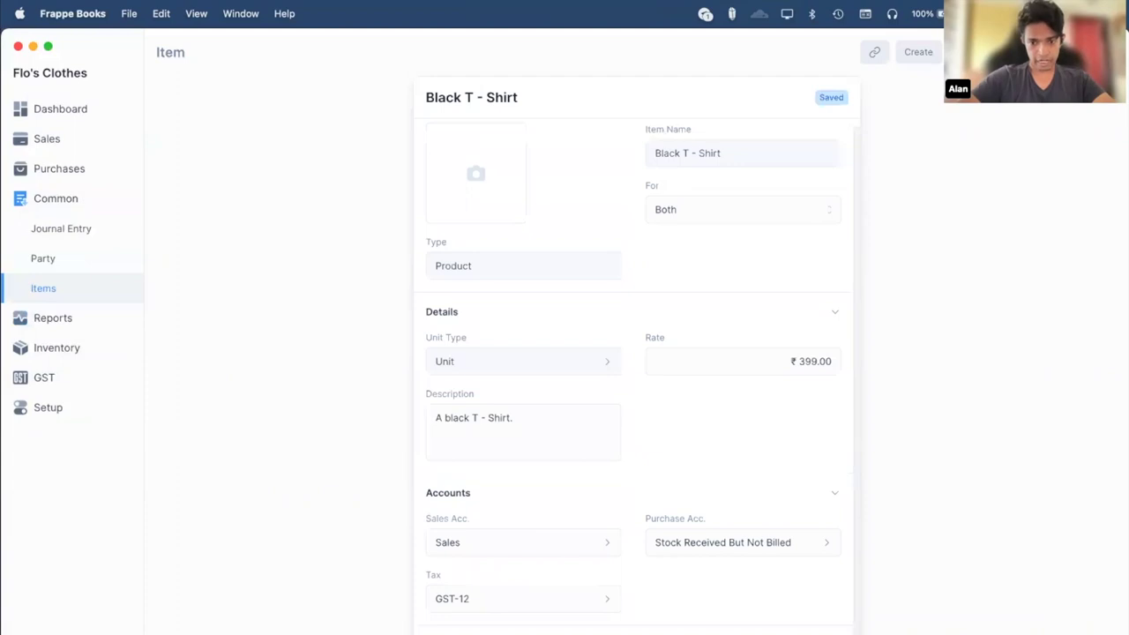
Open sales invoice SINV-1280 and follow its linked documents to shipment SHPM-1001.
click(53, 140)
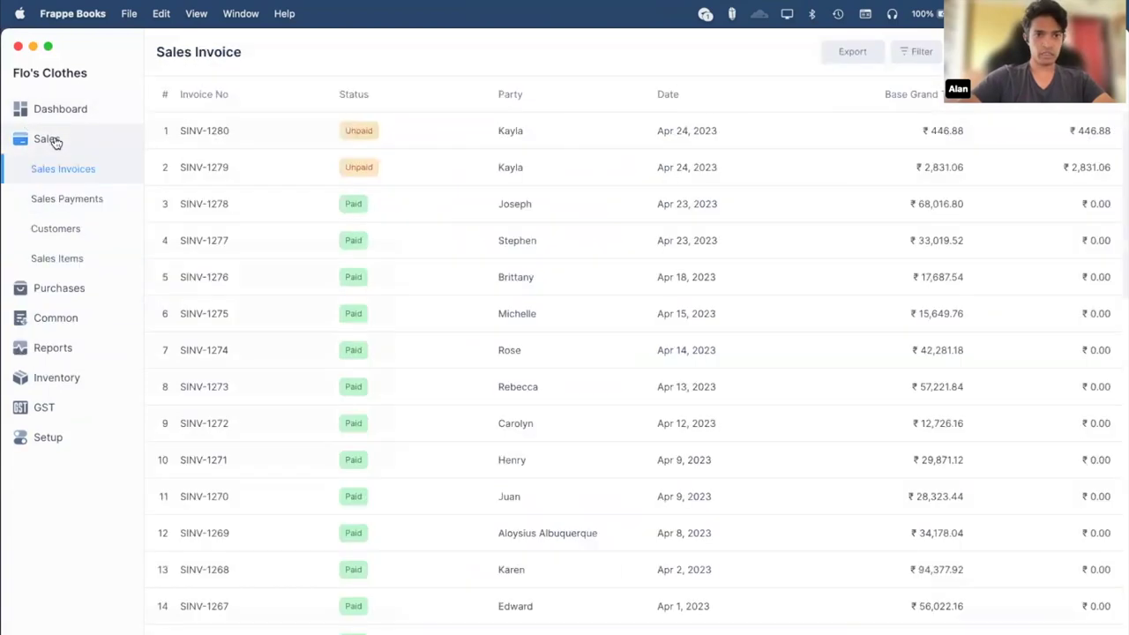
click(307, 143)
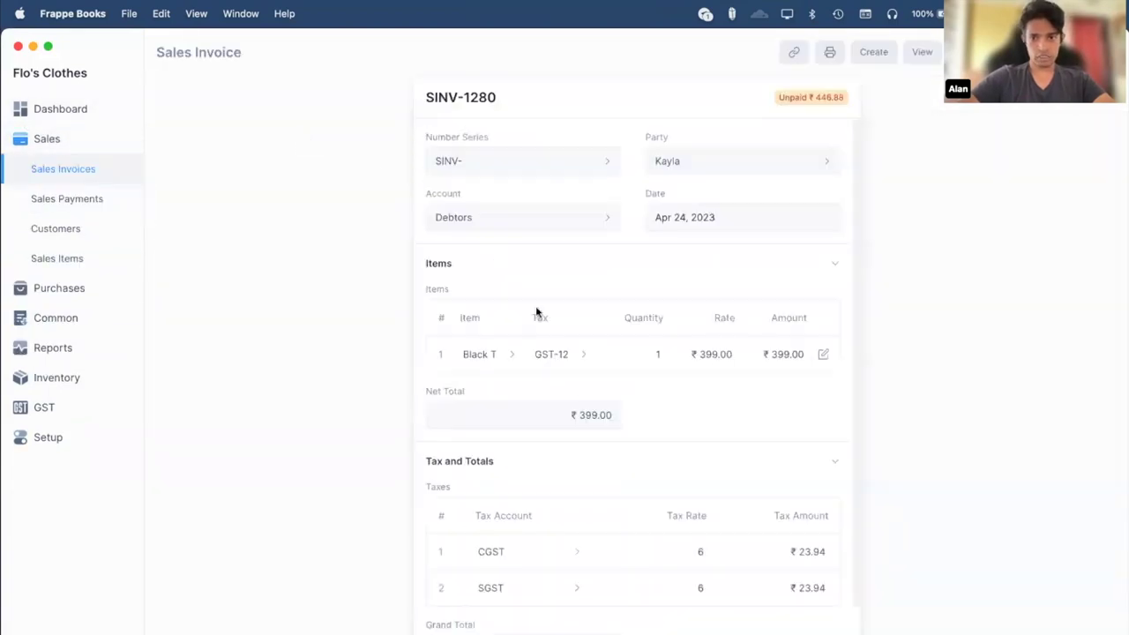
scroll(536, 311, down, 3)
scroll(536, 312, up, 3)
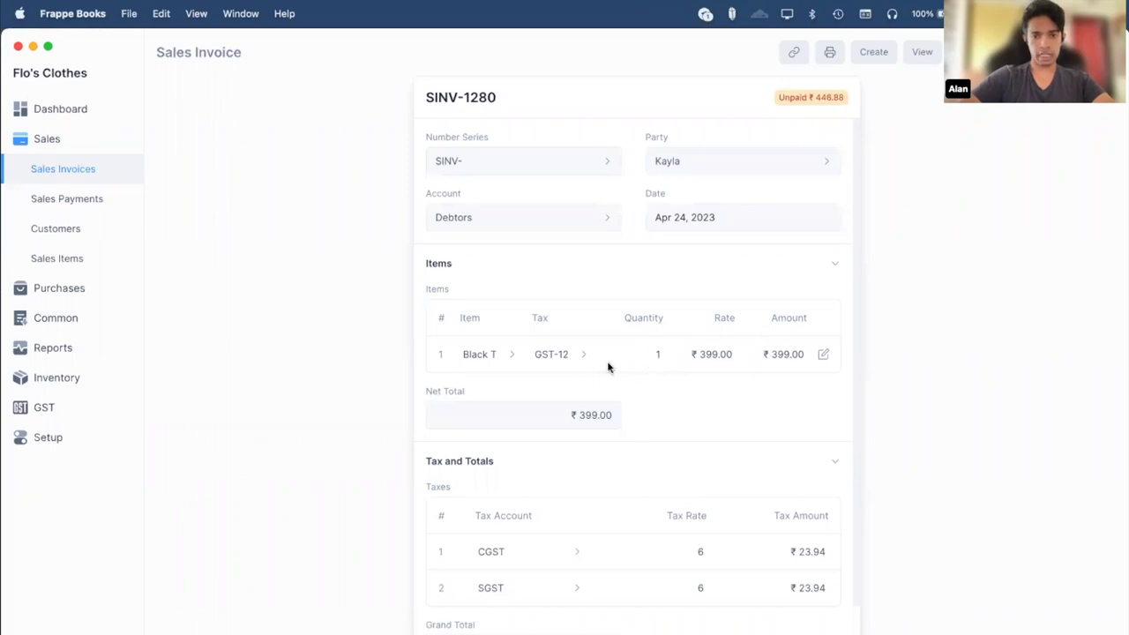
click(794, 51)
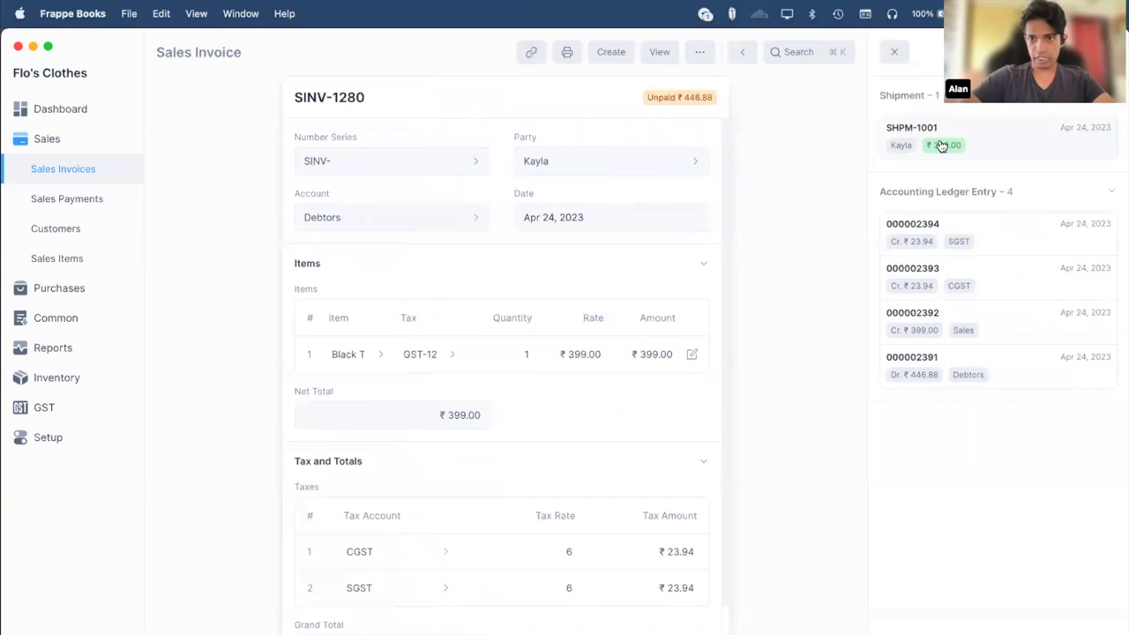
click(941, 146)
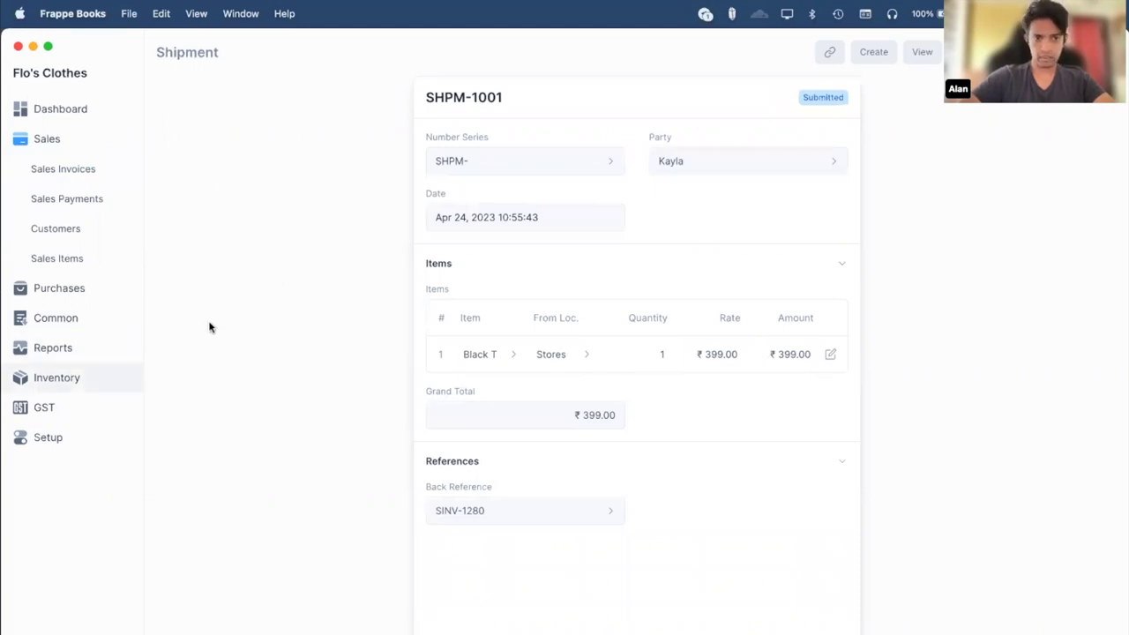
Open stock movement SMOV-1001, shipment SHPM-1001, purchase receipt PREC-1001, then the Stock Ledger.
click(89, 378)
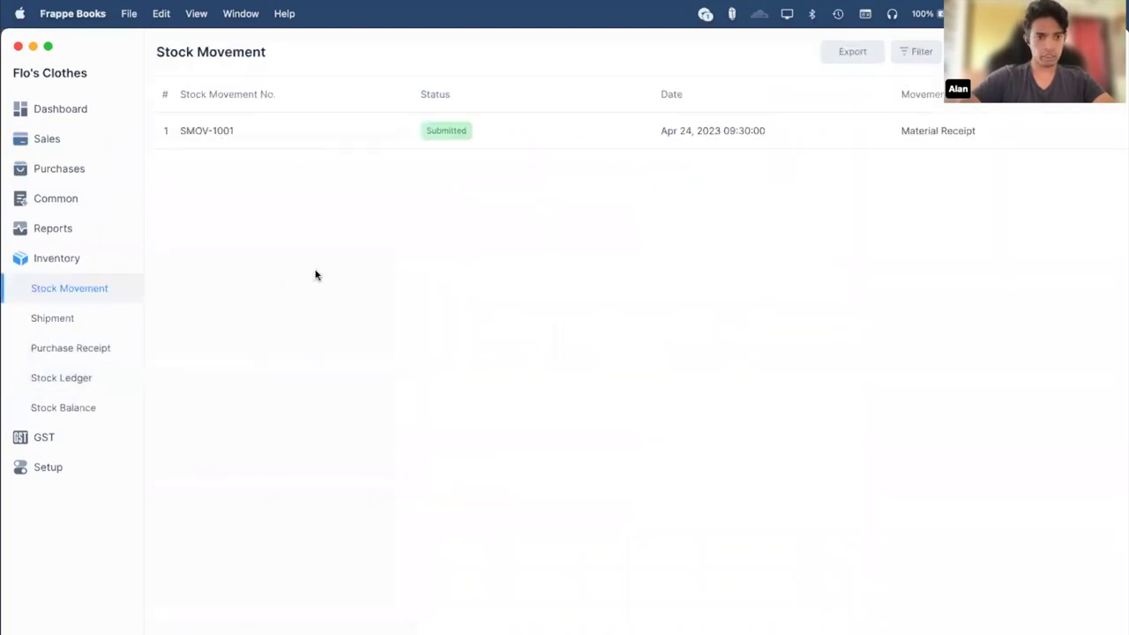
click(240, 134)
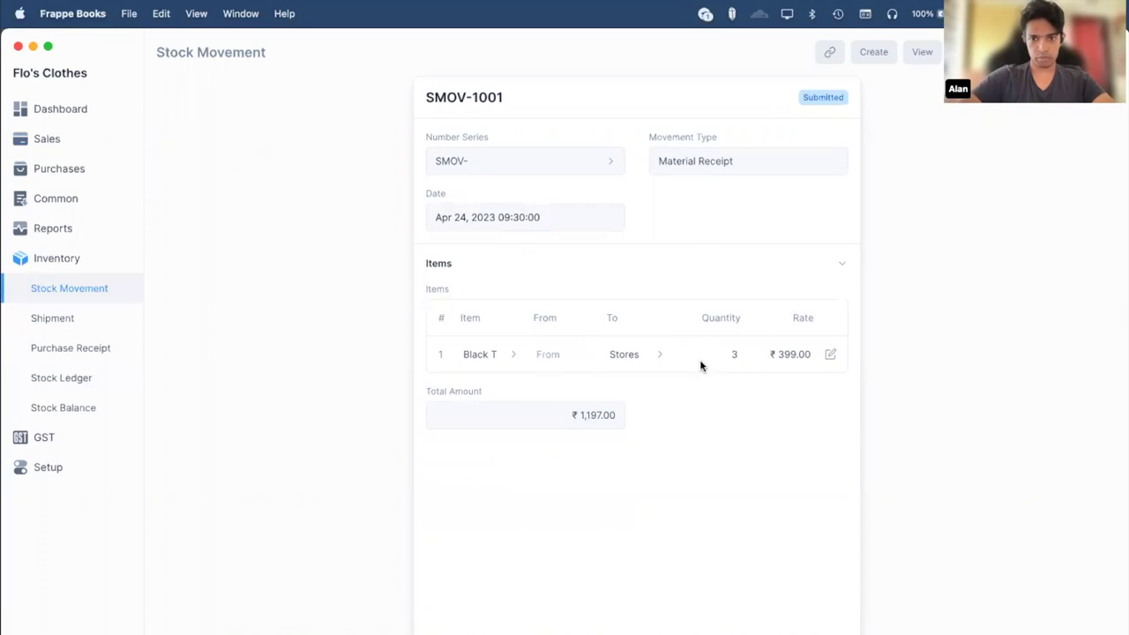
click(78, 322)
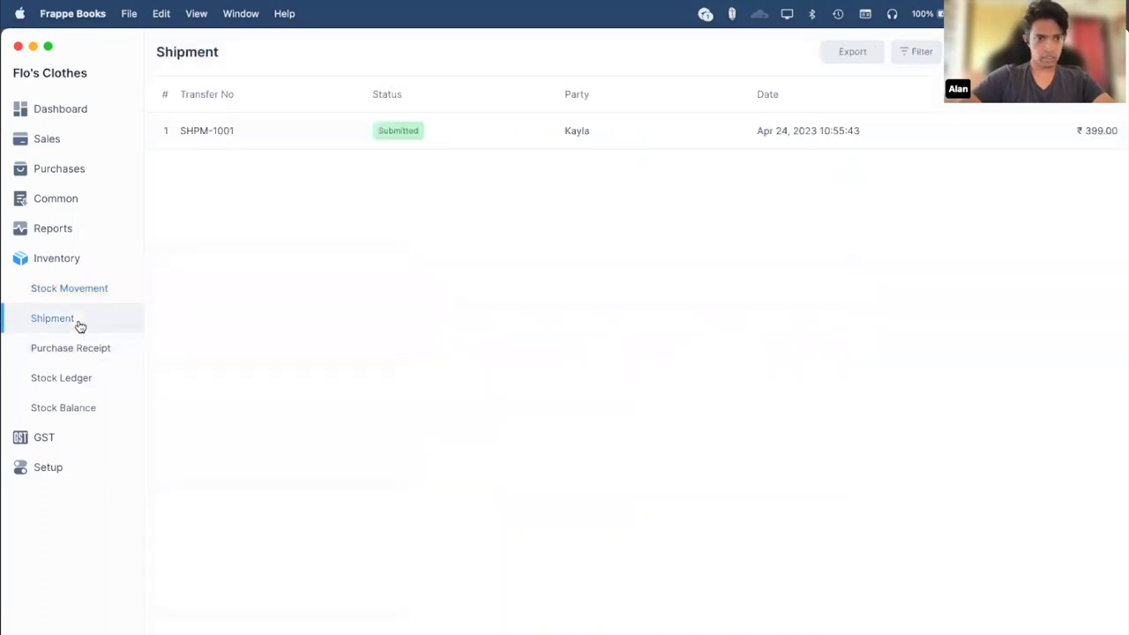
click(475, 133)
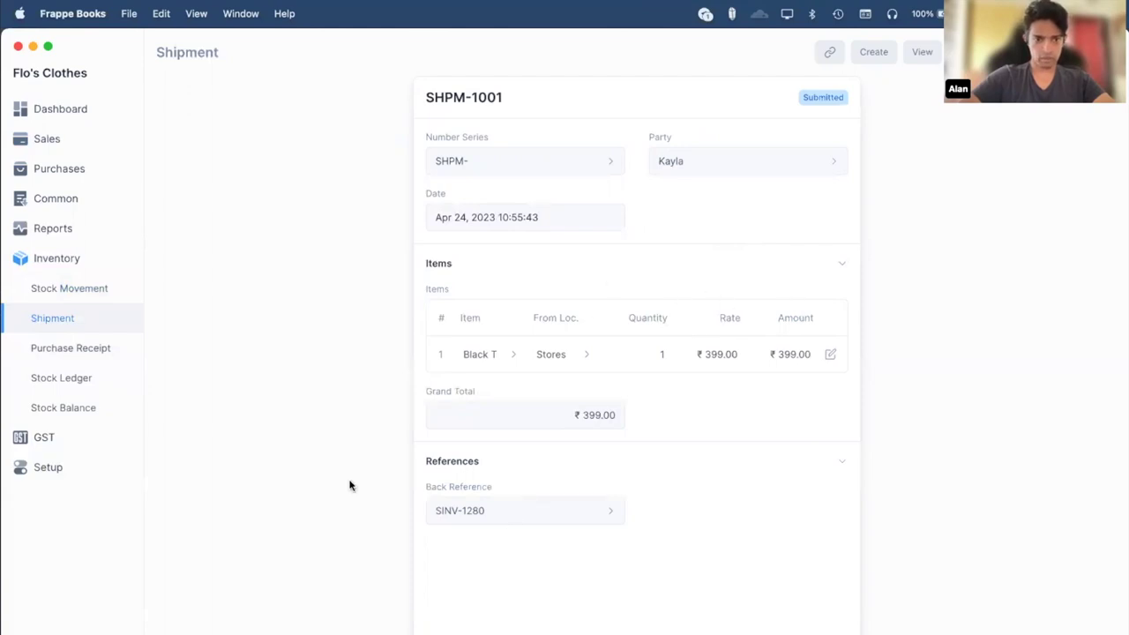
click(53, 349)
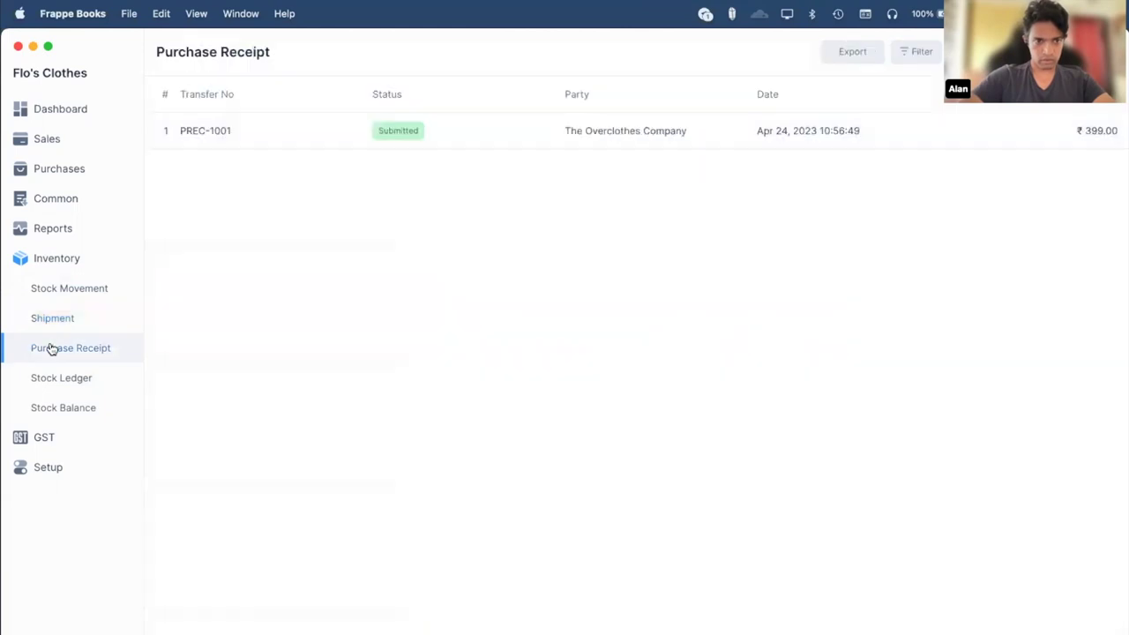
click(399, 135)
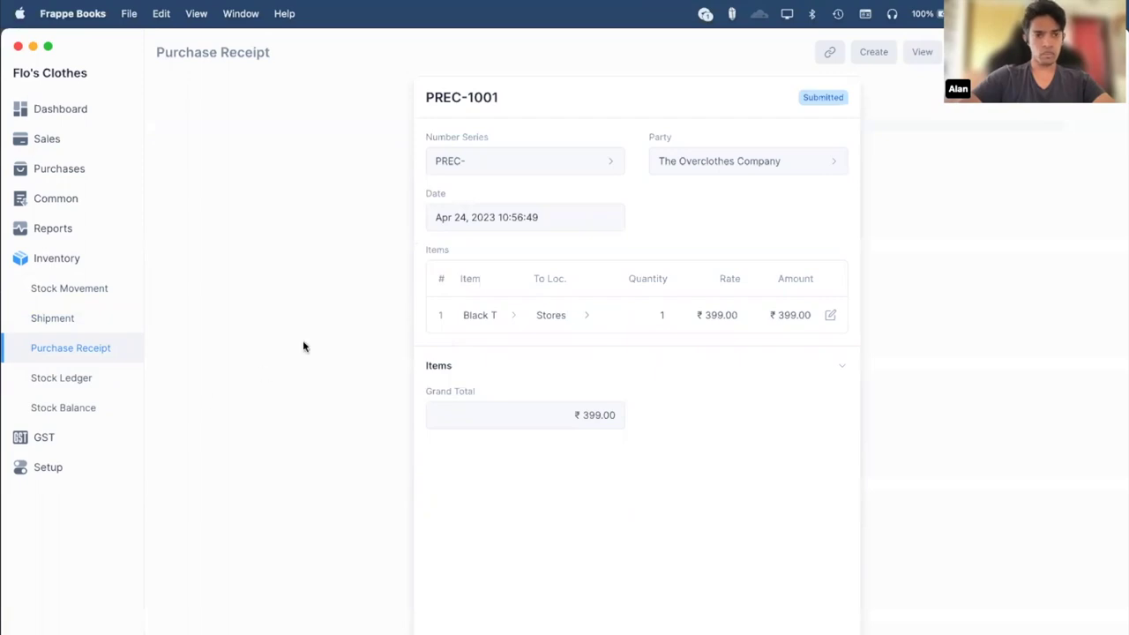
click(64, 378)
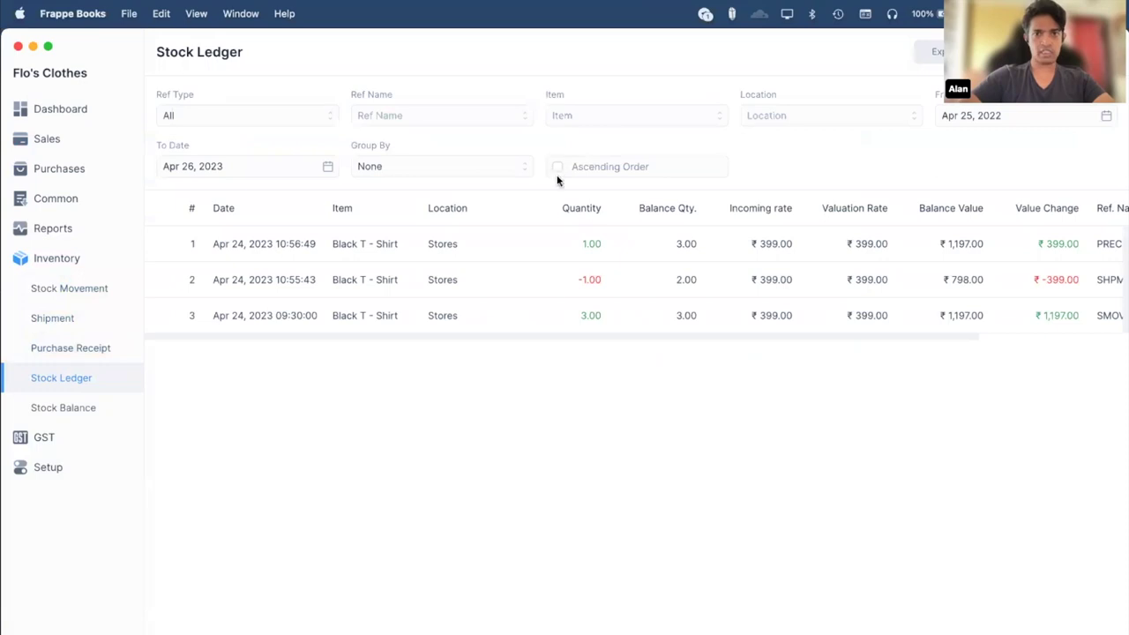
Scroll the Stock Ledger table sideways to read its reference columns.
scroll(660, 306, right, 1)
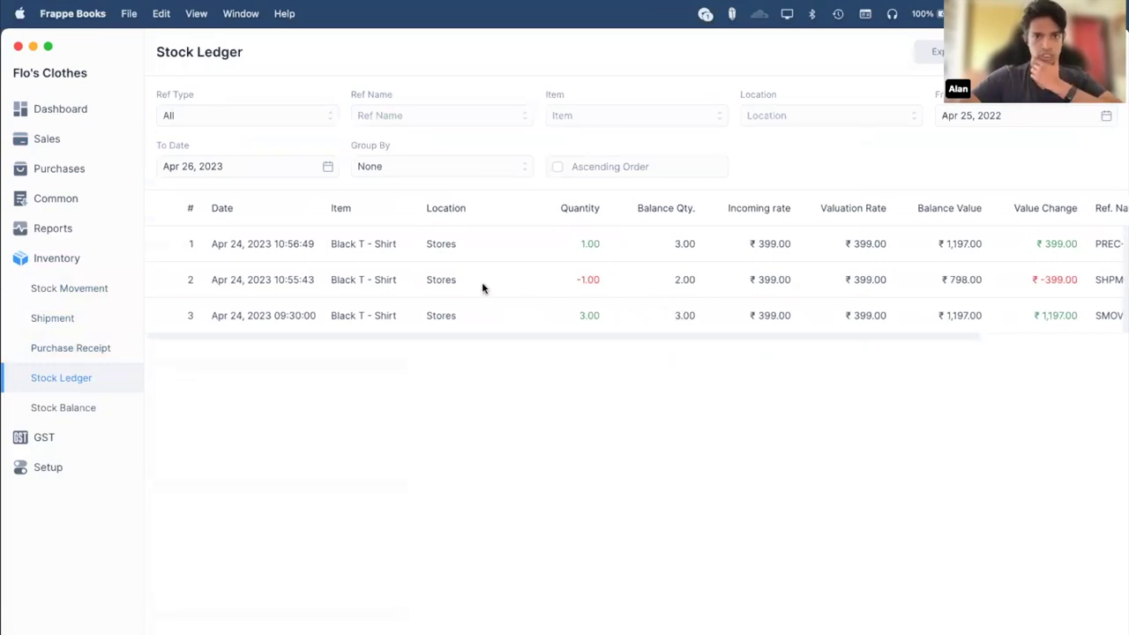
scroll(514, 295, right, 5)
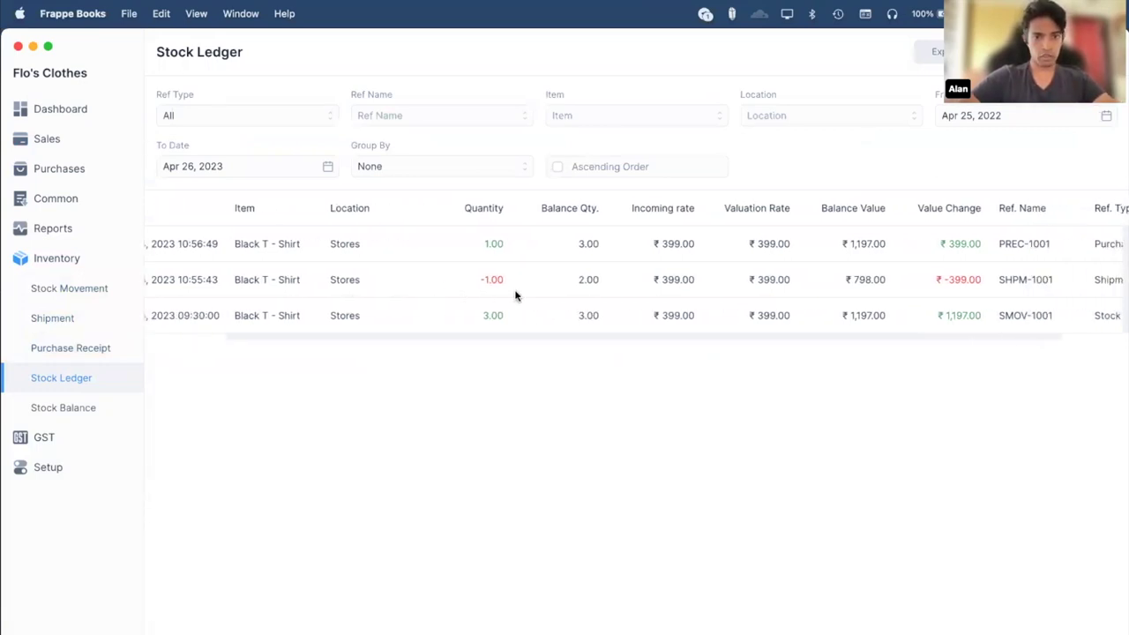
scroll(341, 255, down, 1)
scroll(341, 255, left, 4)
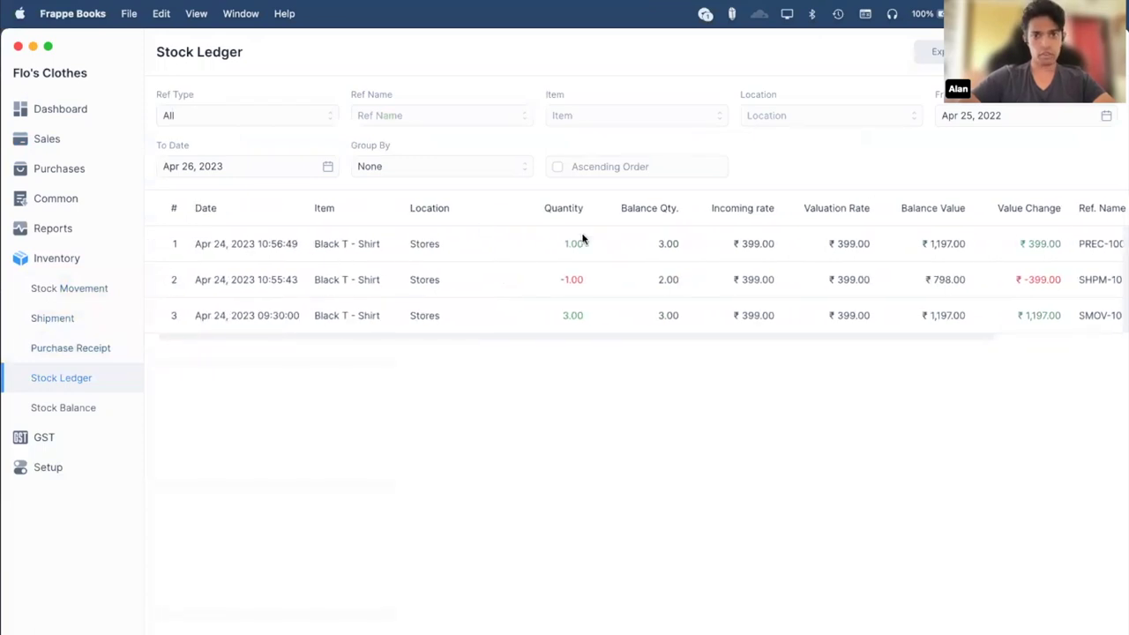
scroll(582, 238, left, 1)
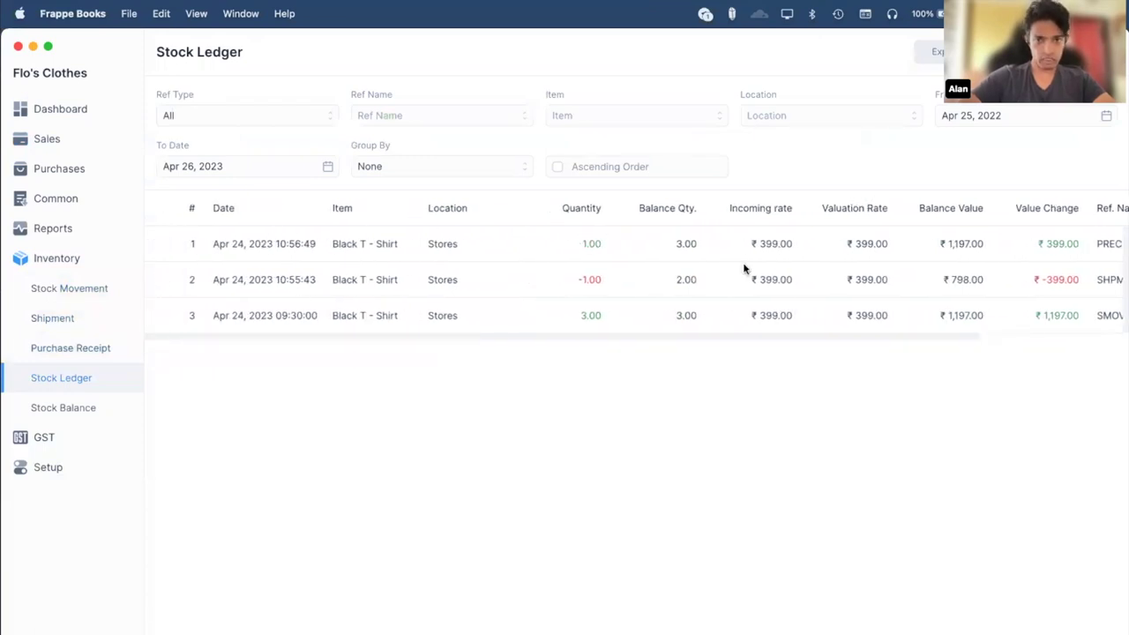
scroll(743, 269, right, 4)
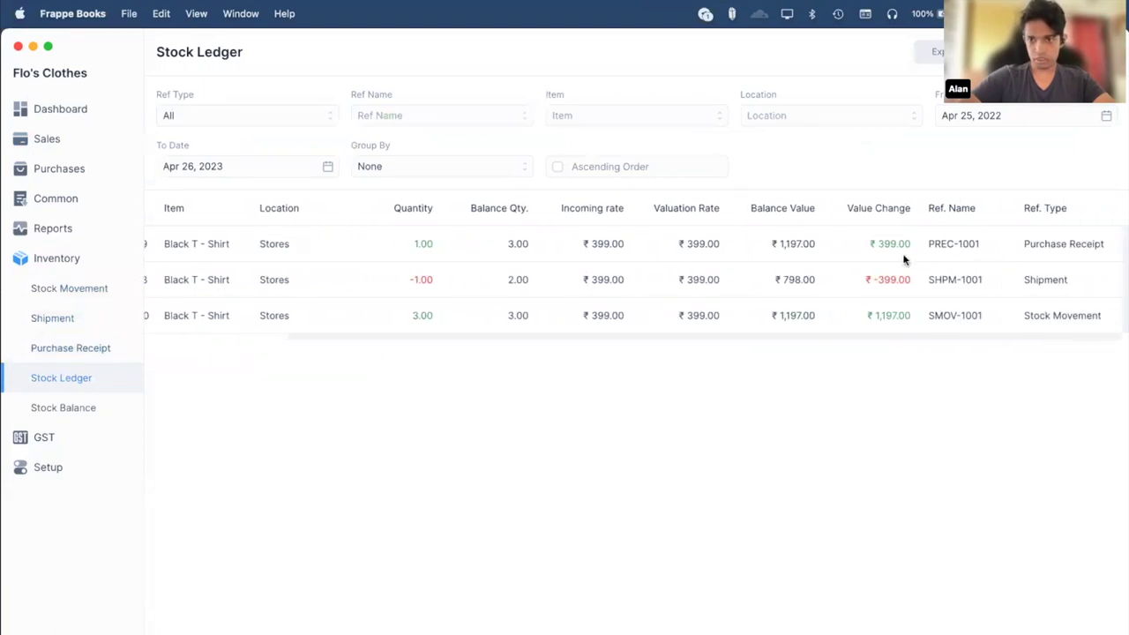
scroll(871, 255, left, 4)
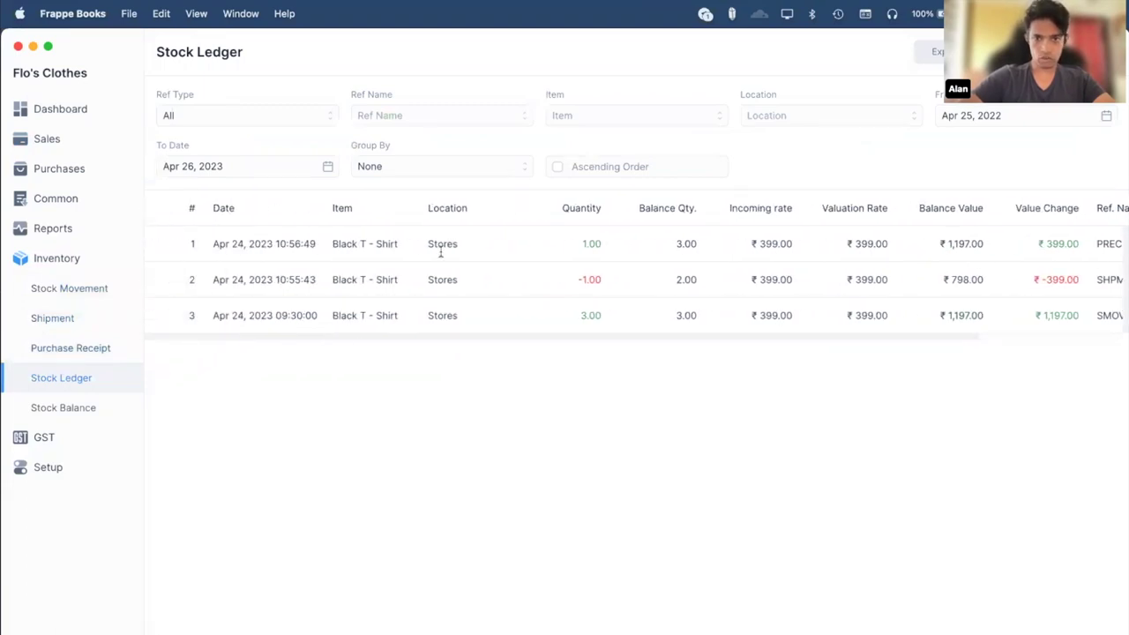
scroll(516, 249, right, 2)
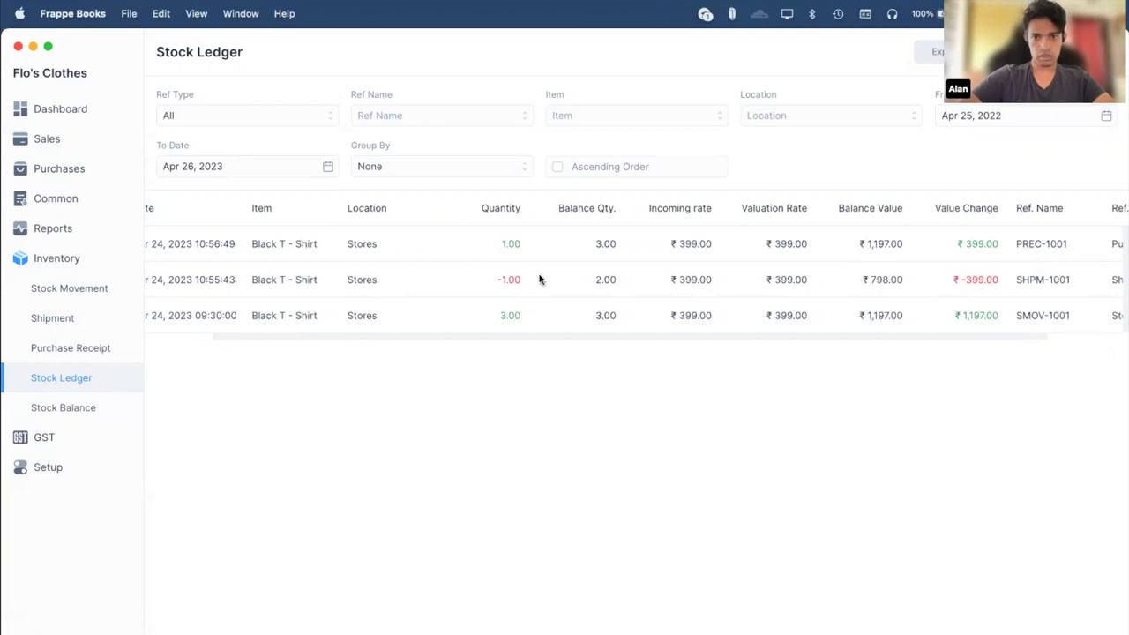
scroll(508, 263, left, 2)
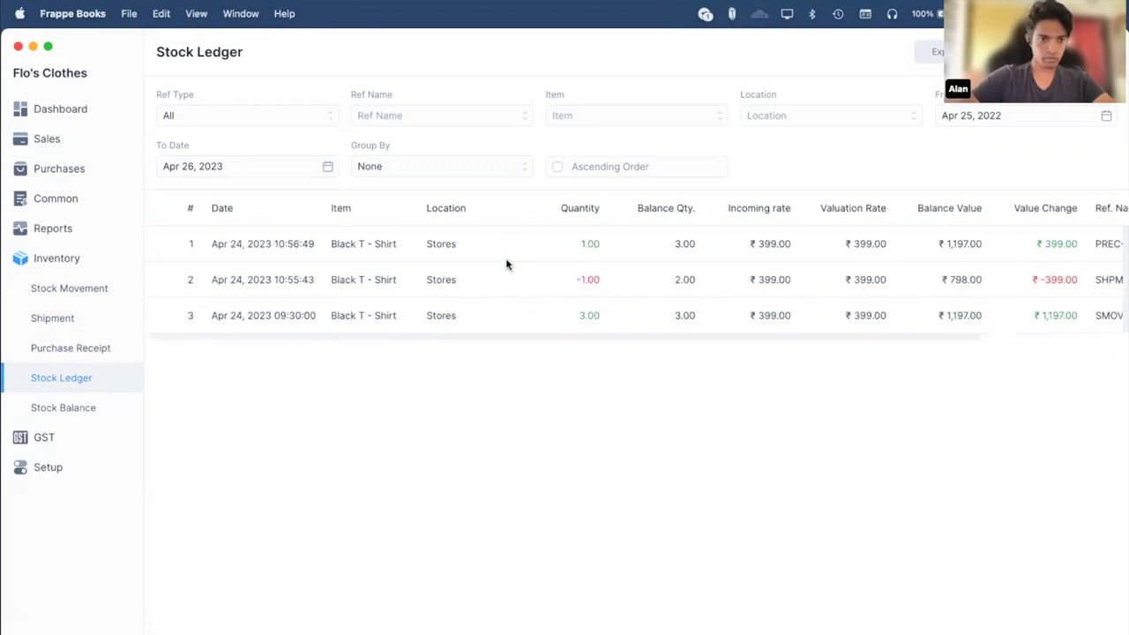
Open the Stock Balance report showing 3.00 Black T in Stores worth 1197.00.
click(78, 408)
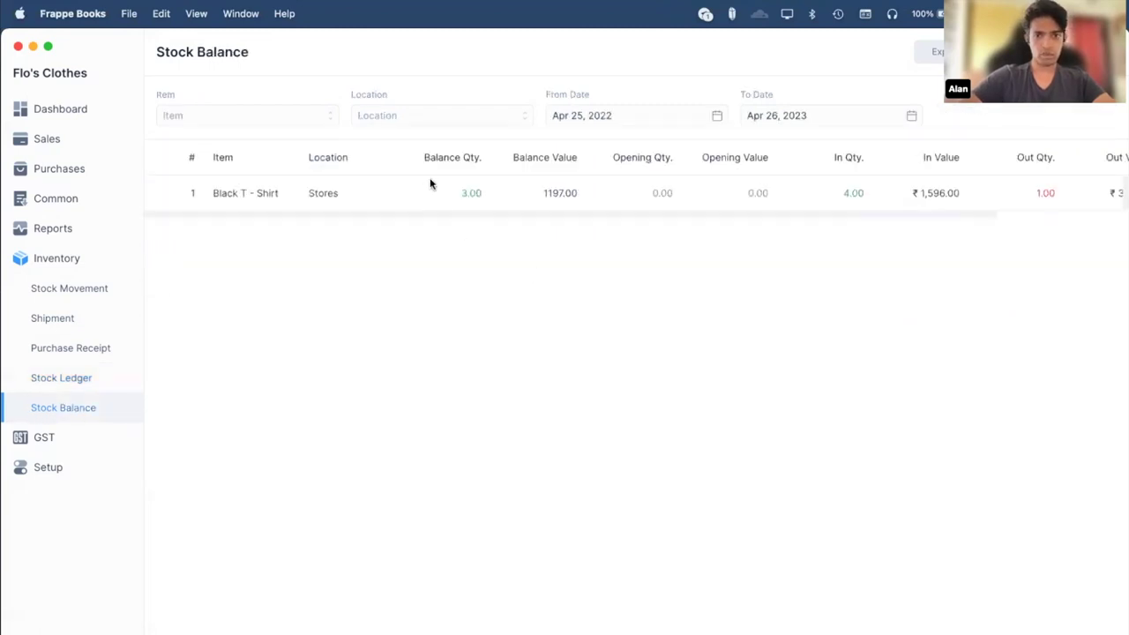
scroll(538, 194, right, 2)
scroll(538, 194, left, 2)
scroll(538, 194, right, 4)
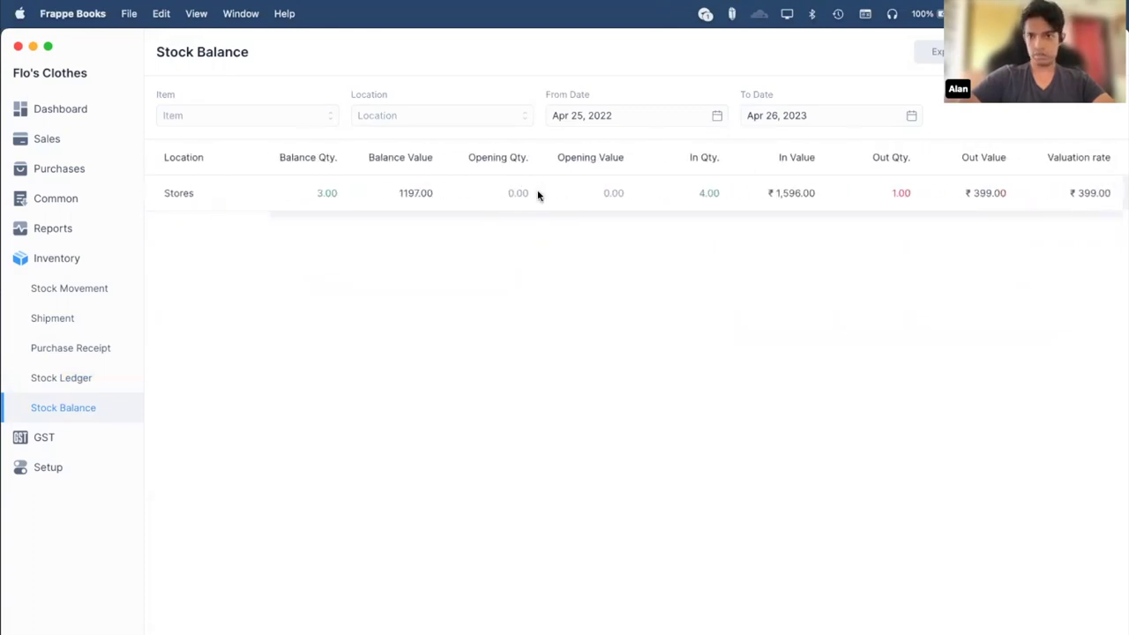
scroll(538, 194, left, 3)
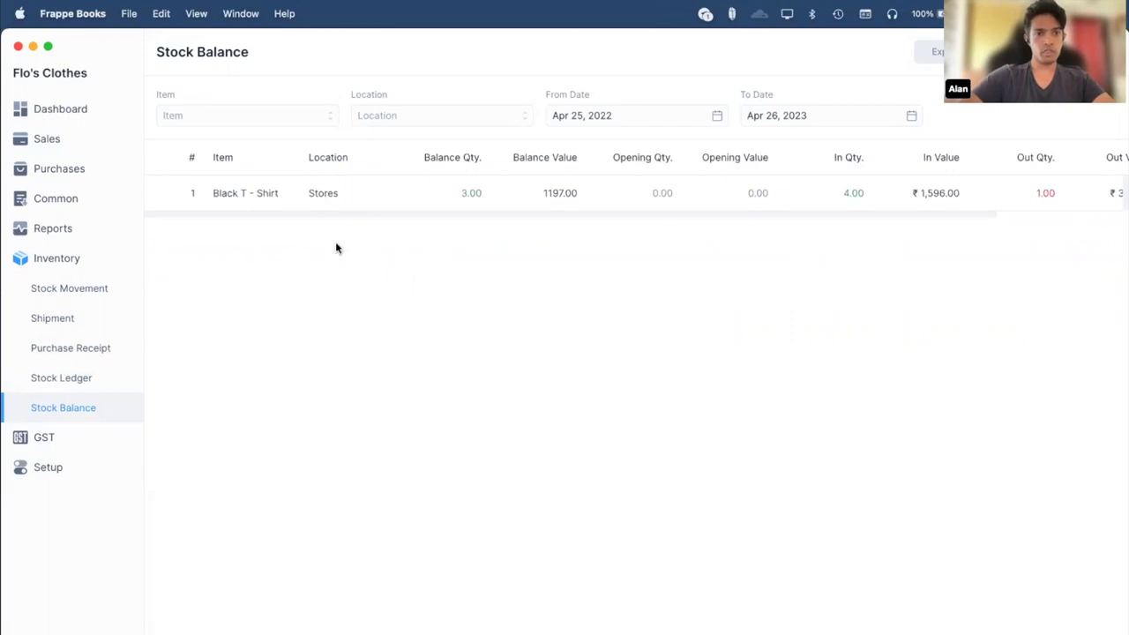
key(super+Tab)
Scroll through frappebooks.com's 'Simple and beautiful' preview, then return to Frappe Books.
scroll(564, 382, down, 8)
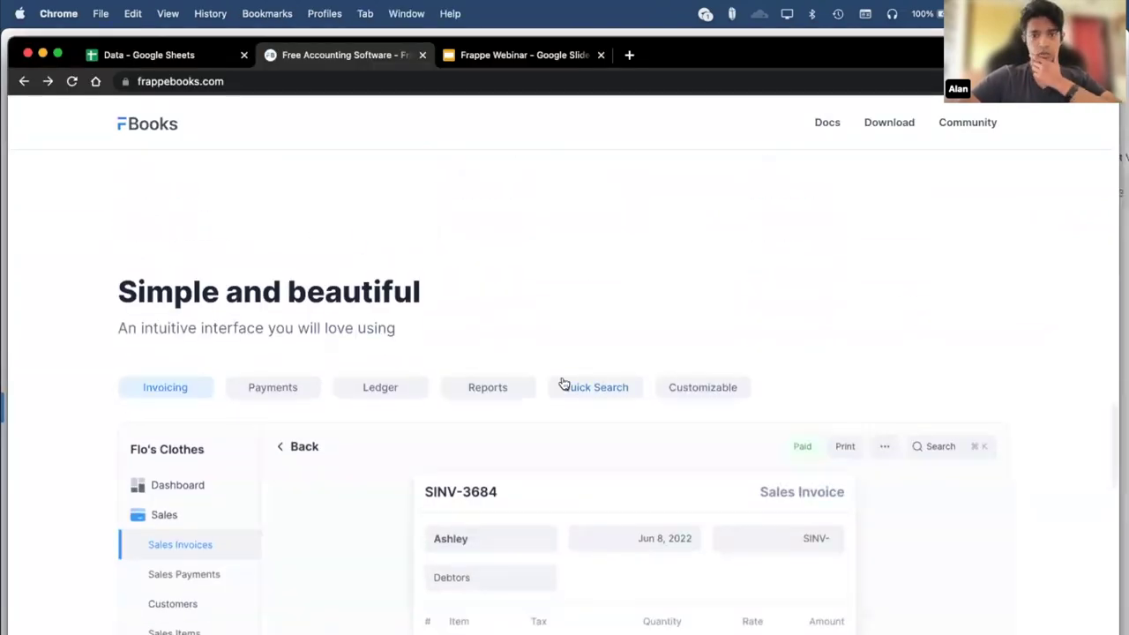
scroll(564, 382, down, 3)
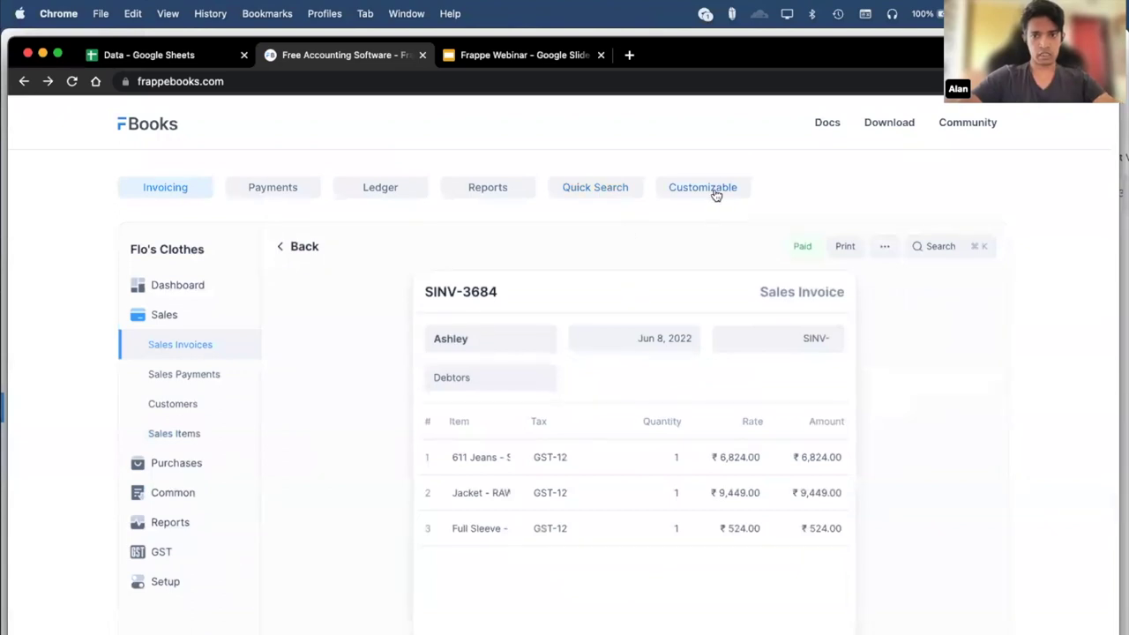
scroll(715, 196, up, 10)
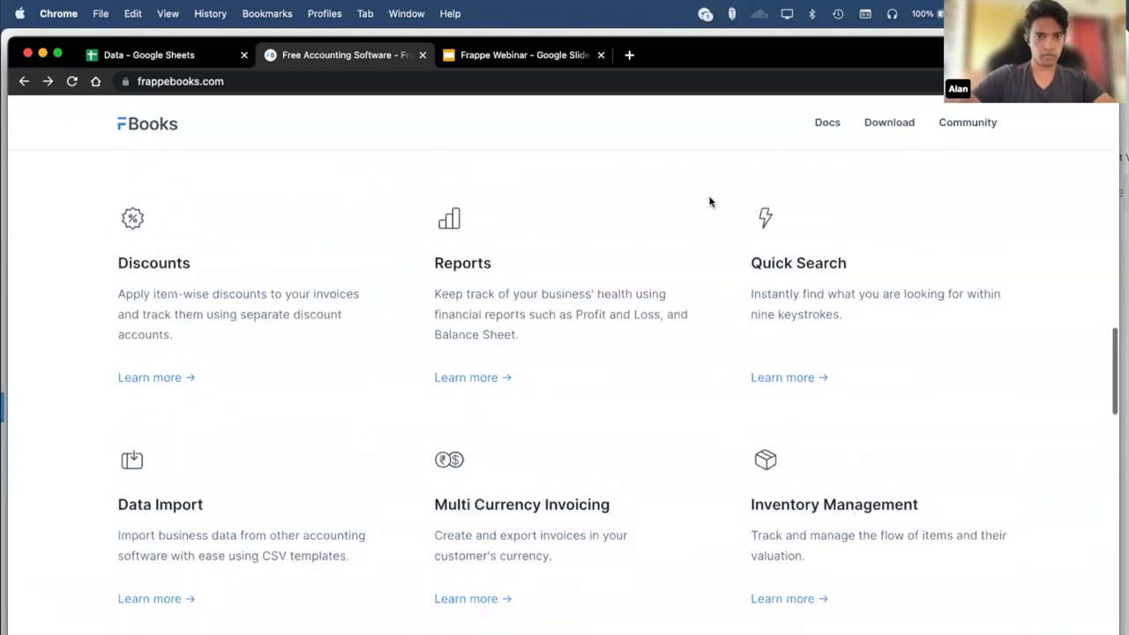
key(super+Tab)
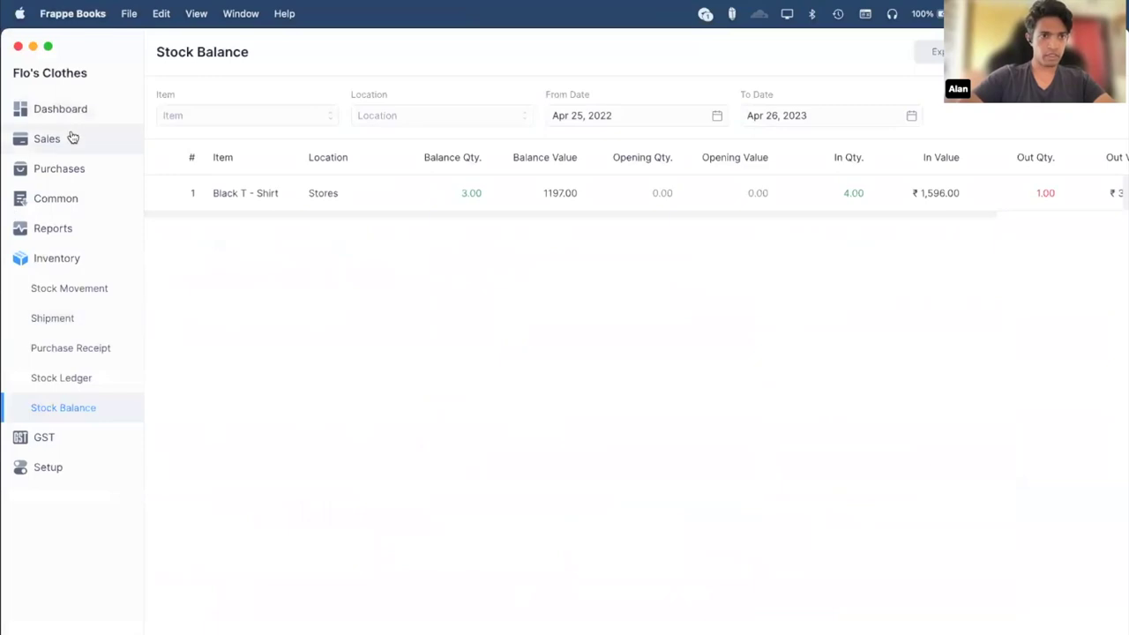
Print-preview invoice SINV-1278 using the Business - Sales Invoice template instead of Minimal.
click(72, 137)
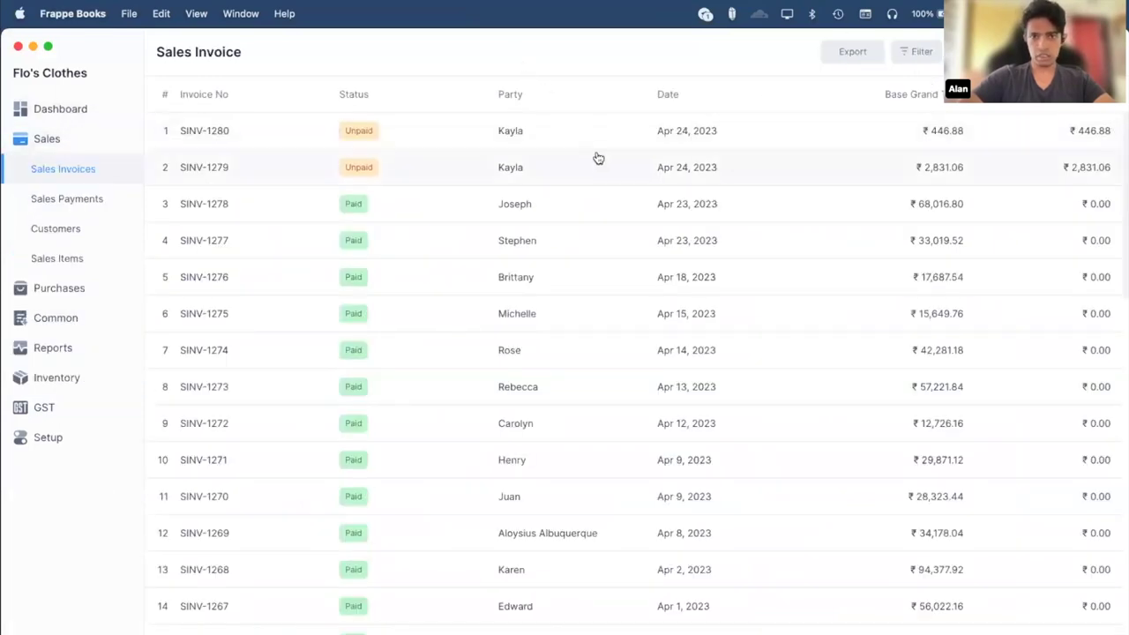
click(605, 200)
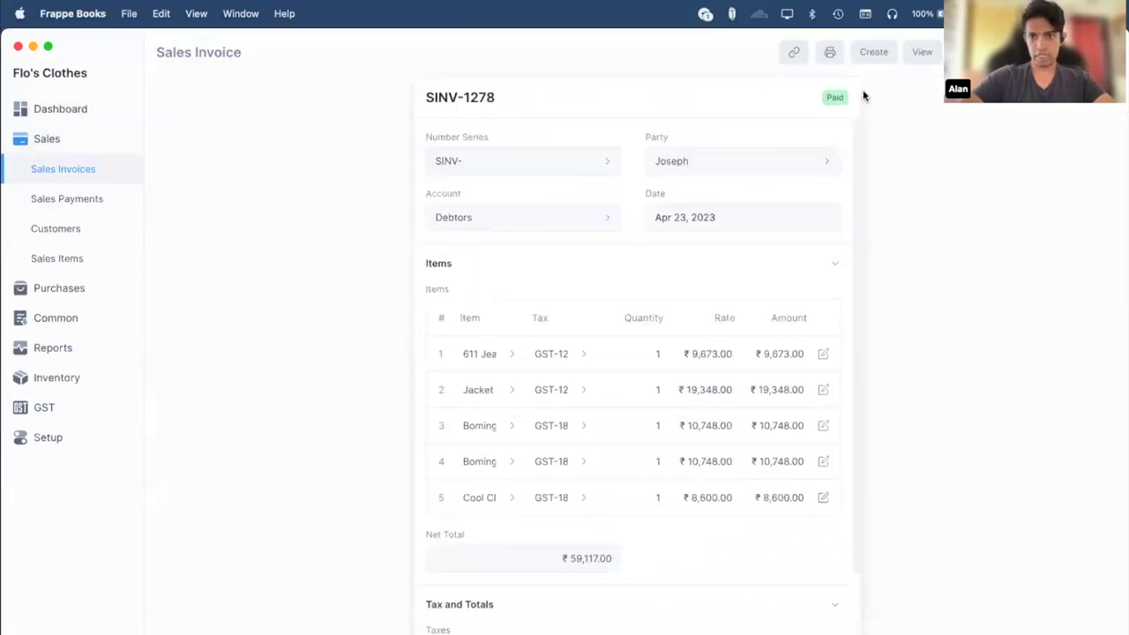
click(828, 52)
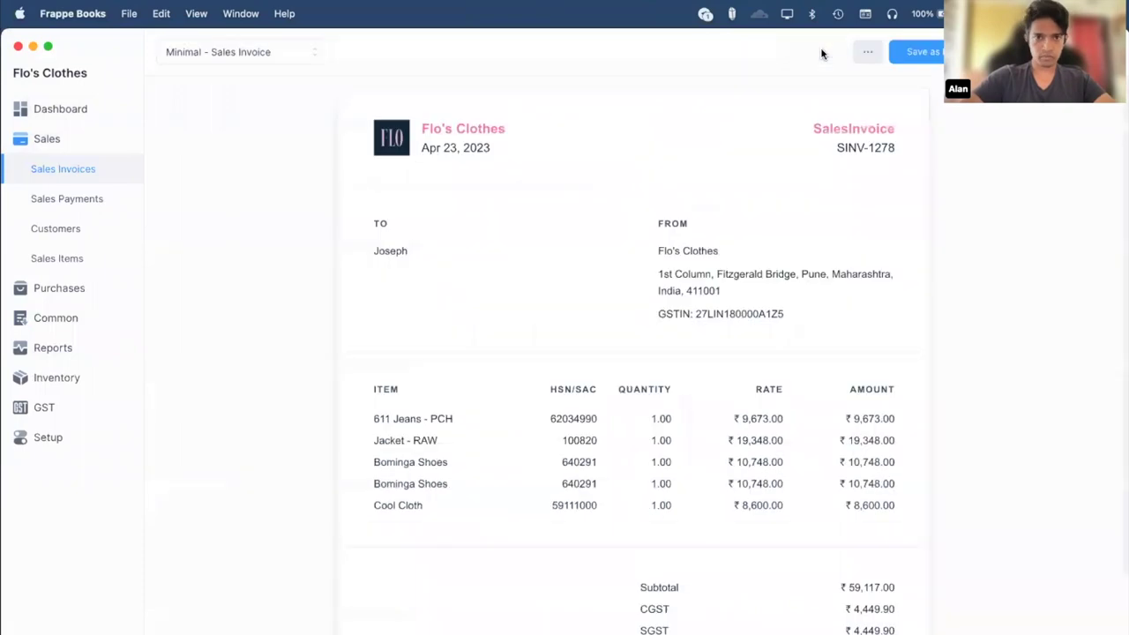
click(276, 54)
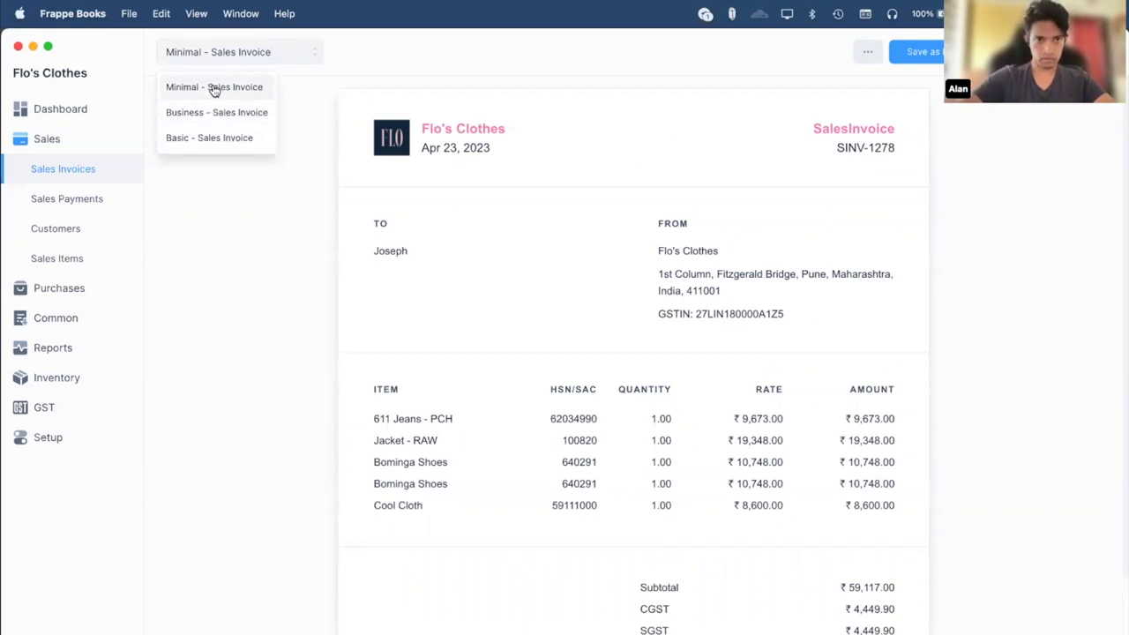
click(223, 114)
click(288, 50)
click(305, 374)
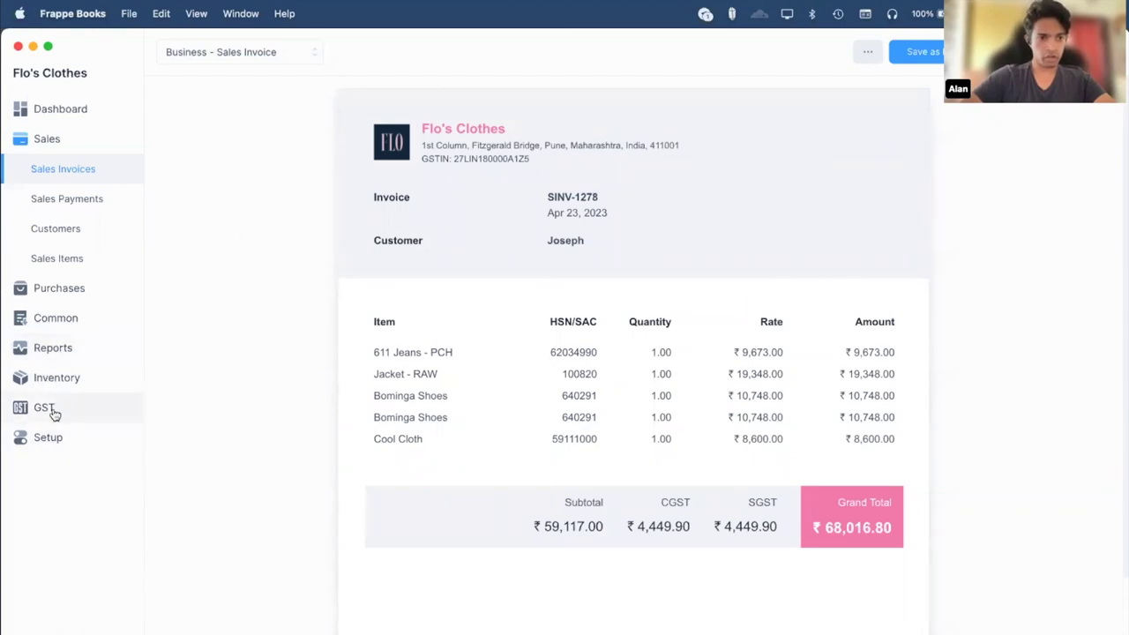
Go to the Print Templates list, discarding an accidentally started new template.
click(67, 435)
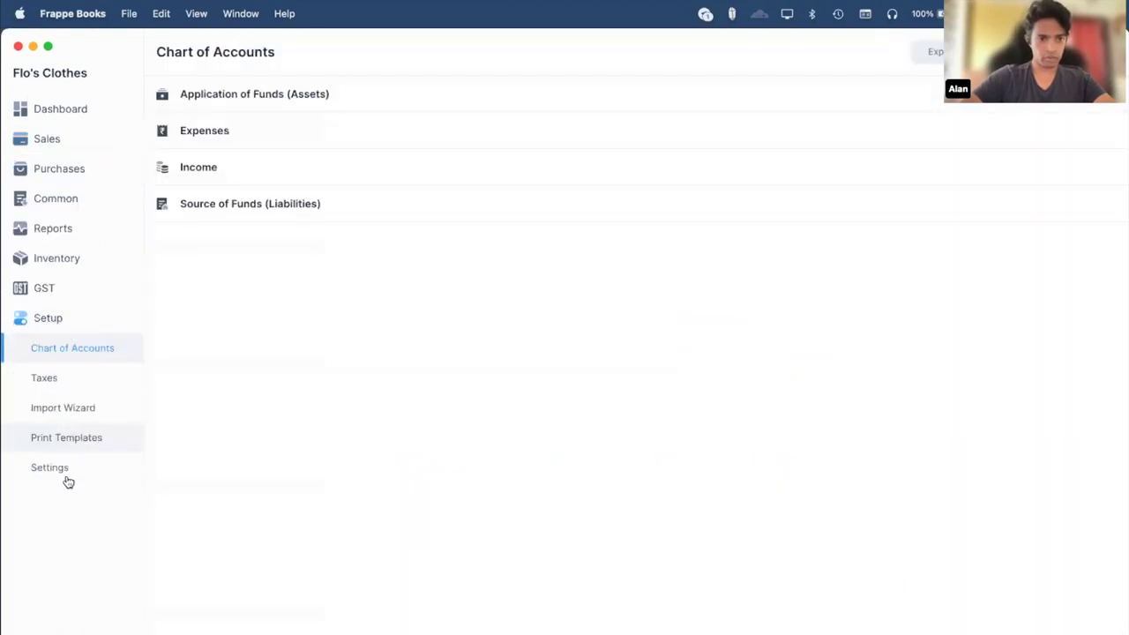
click(64, 438)
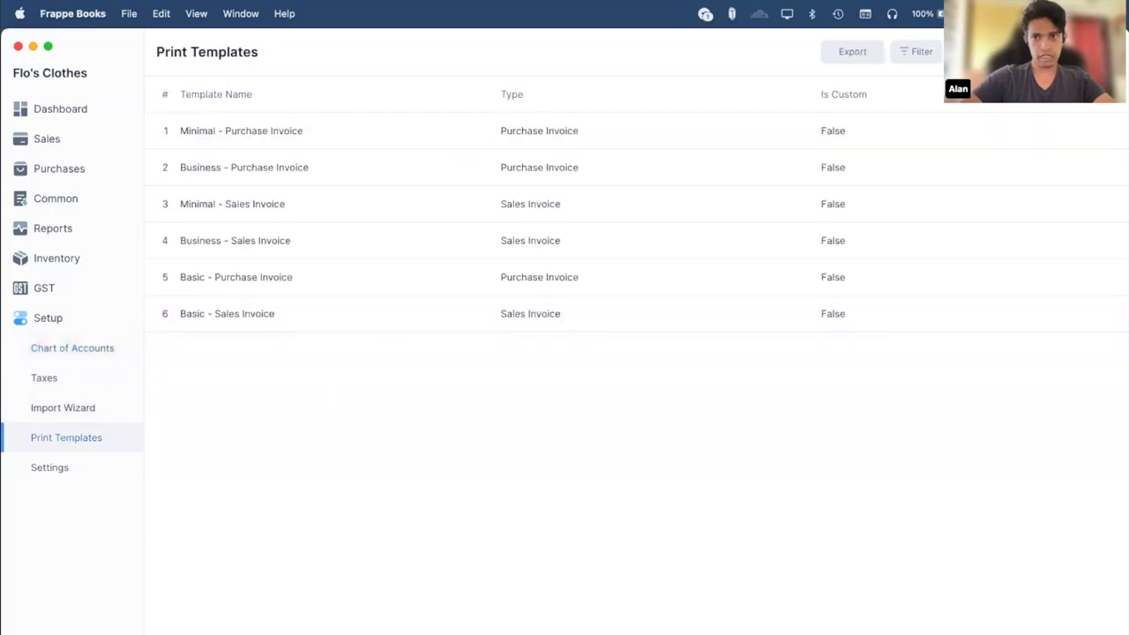
click(961, 51)
key(Escape)
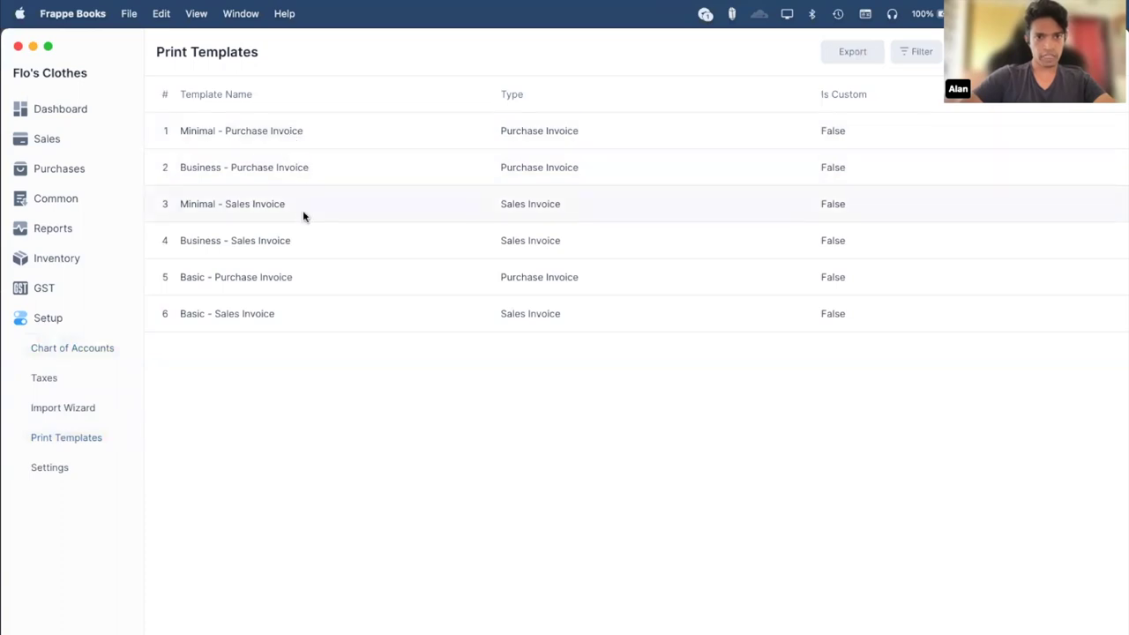
Open the Minimal - Sales Invoice template and resize its code and preview panes.
click(302, 210)
click(926, 51)
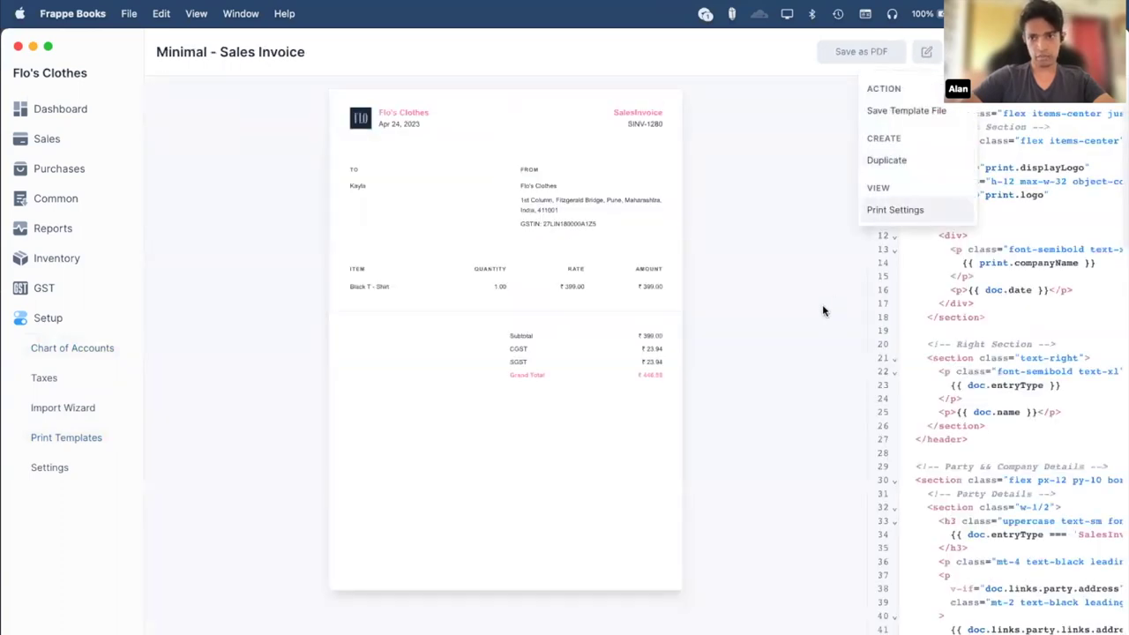
click(769, 391)
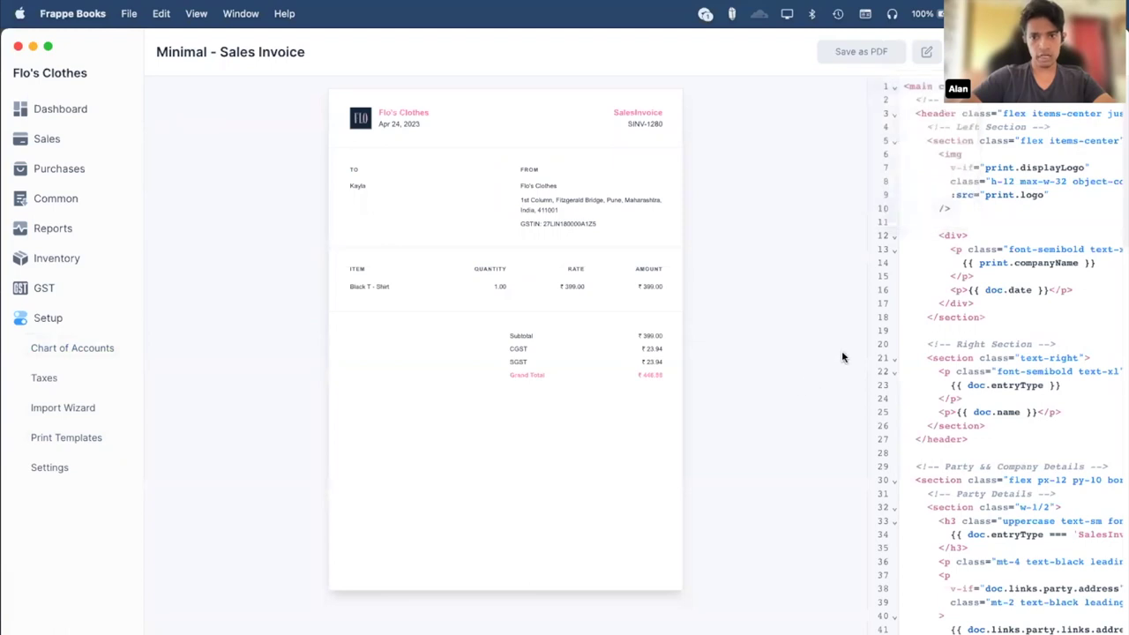
drag(865, 345, 561, 347)
scroll(783, 357, down, 5)
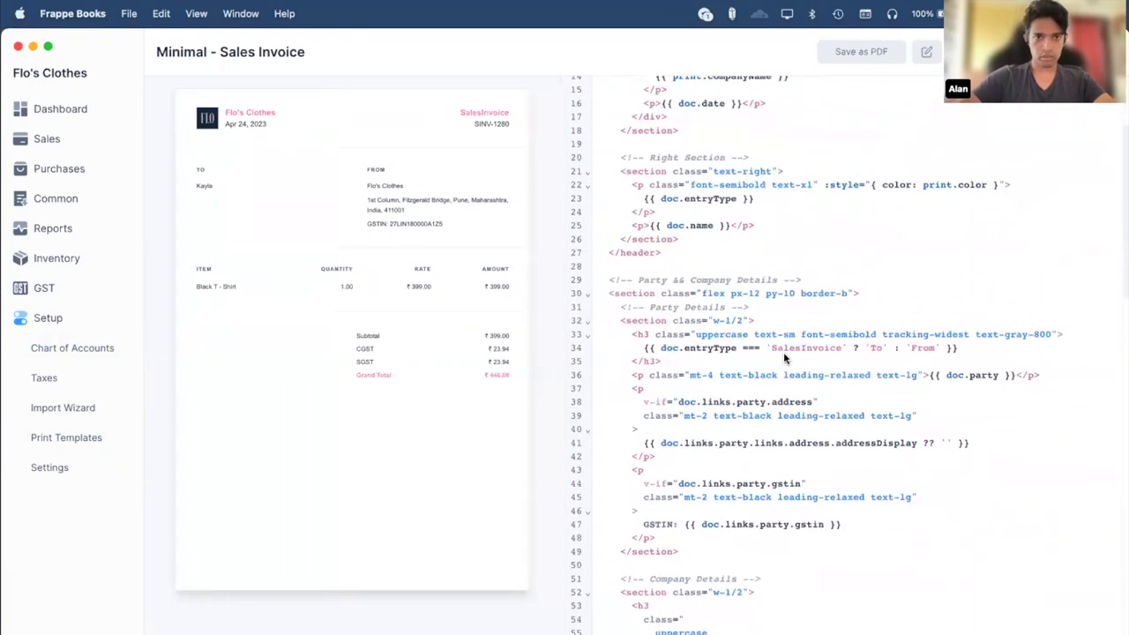
scroll(811, 380, down, 15)
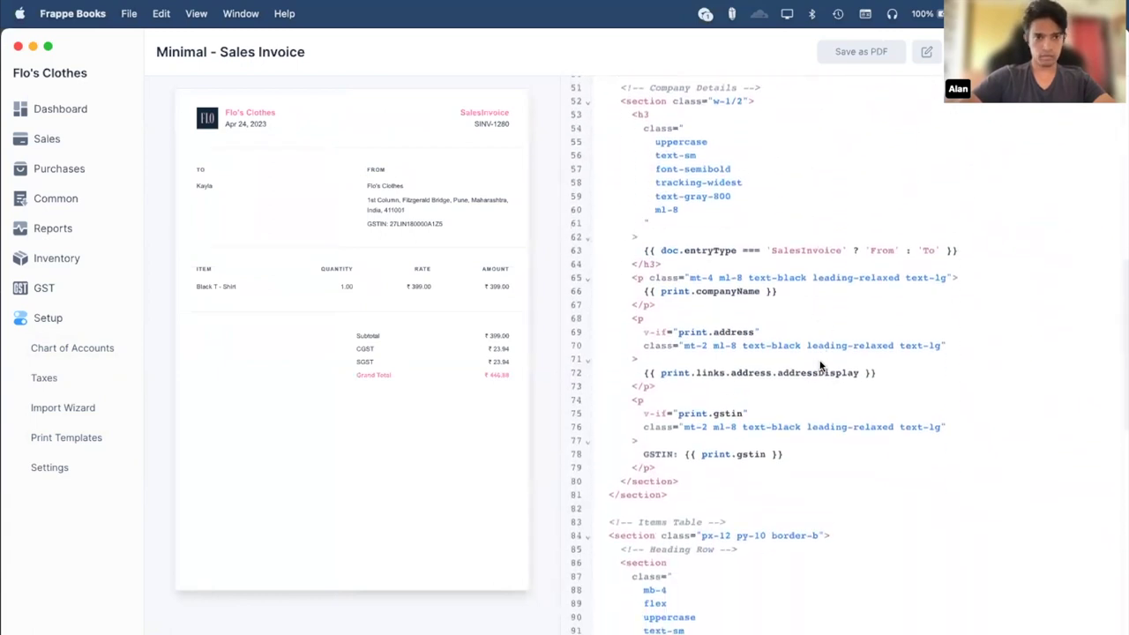
scroll(794, 414, down, 4)
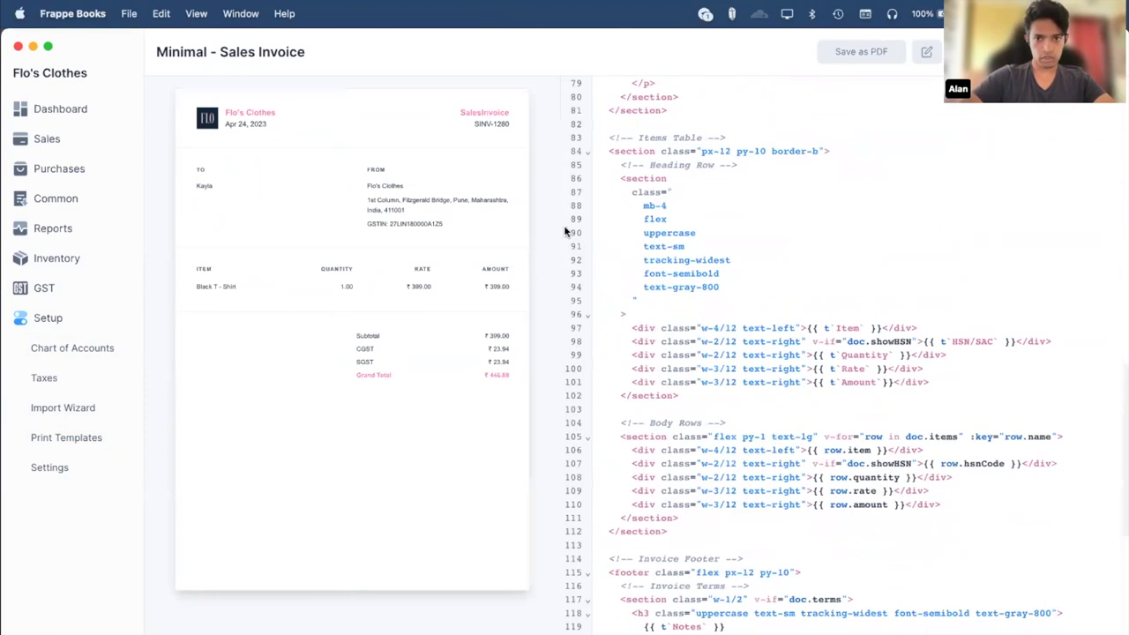
drag(560, 202, 845, 203)
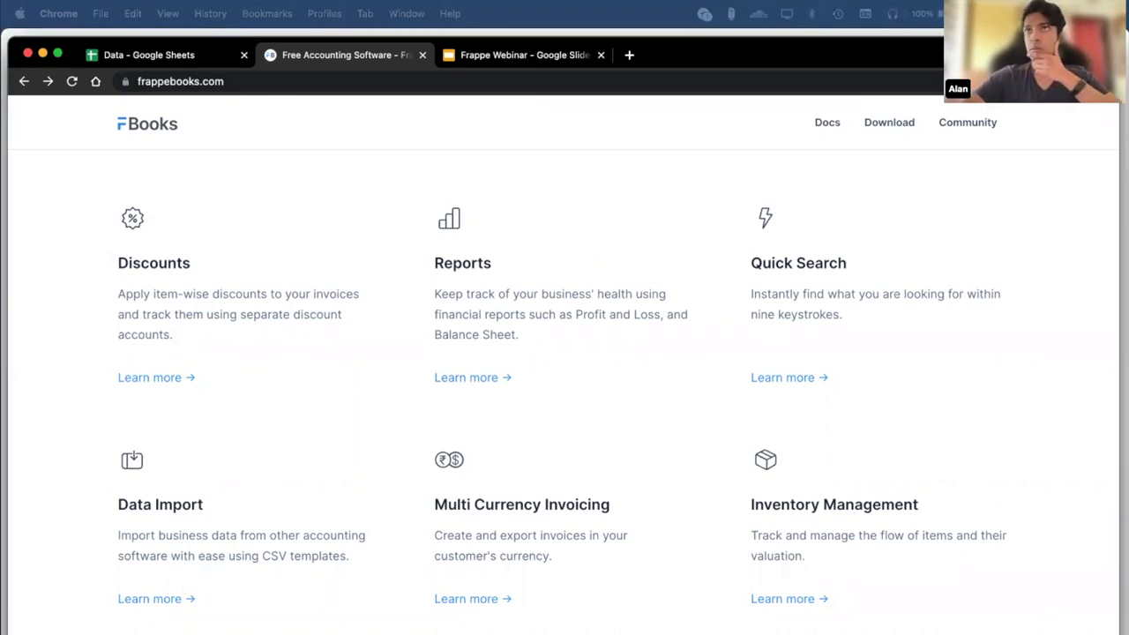
click(665, 127)
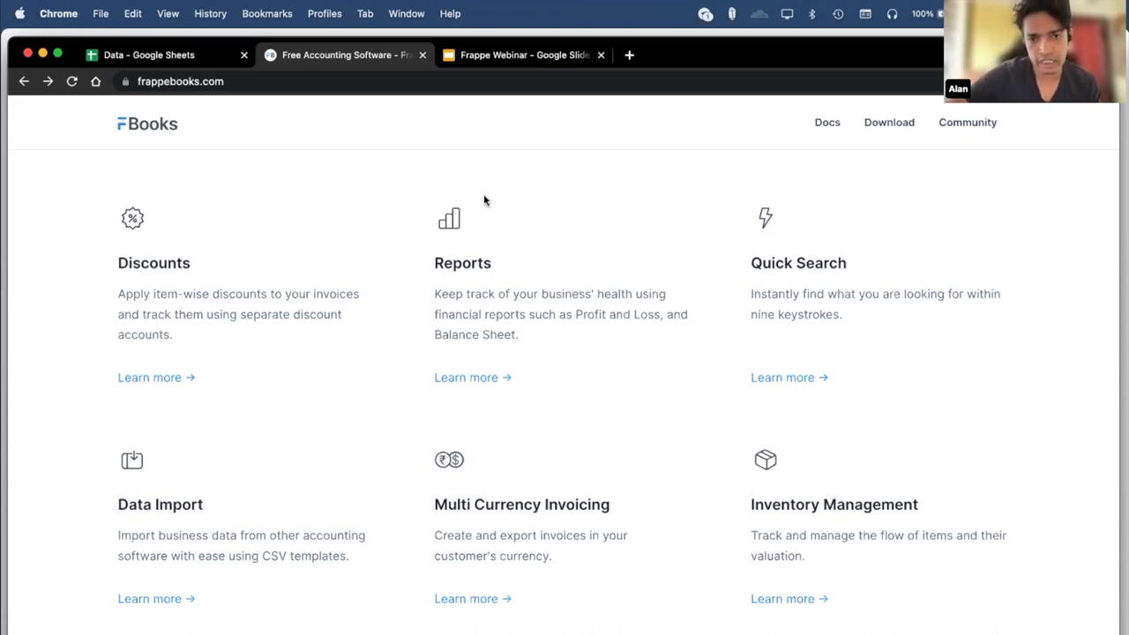
click(150, 378)
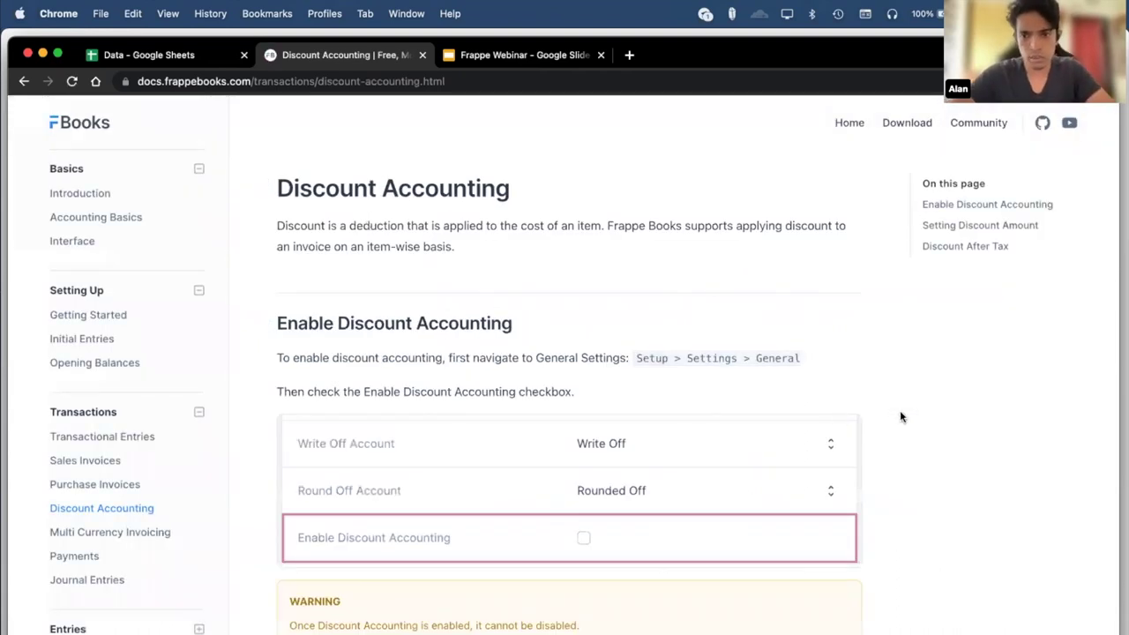
click(25, 80)
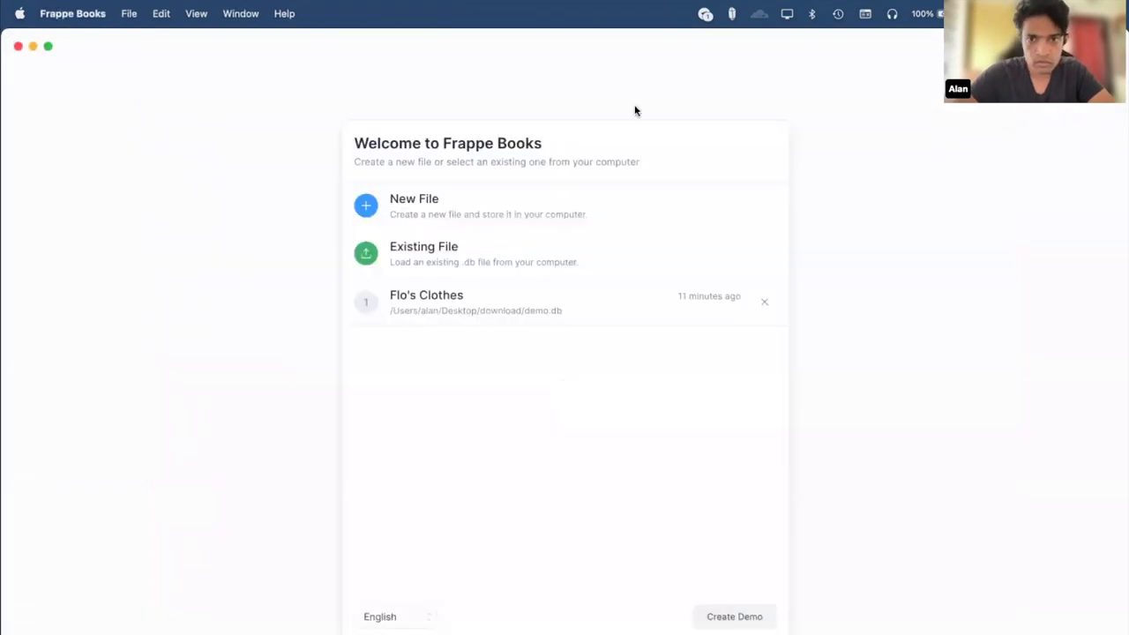
click(521, 309)
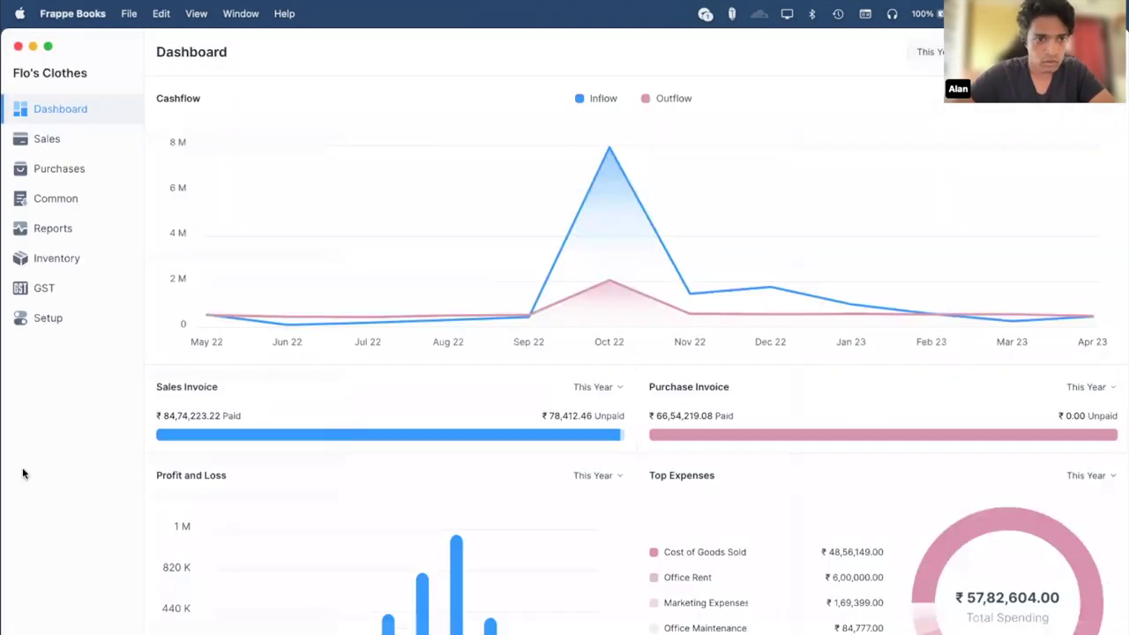
click(64, 319)
click(81, 383)
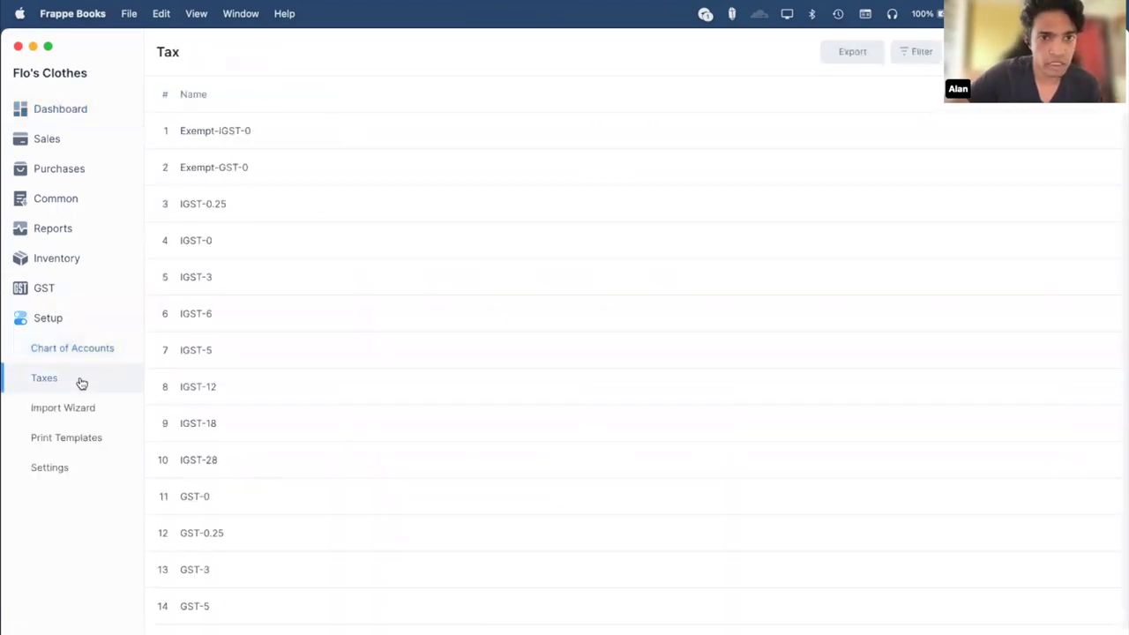
scroll(335, 242, down, 2)
scroll(335, 241, up, 2)
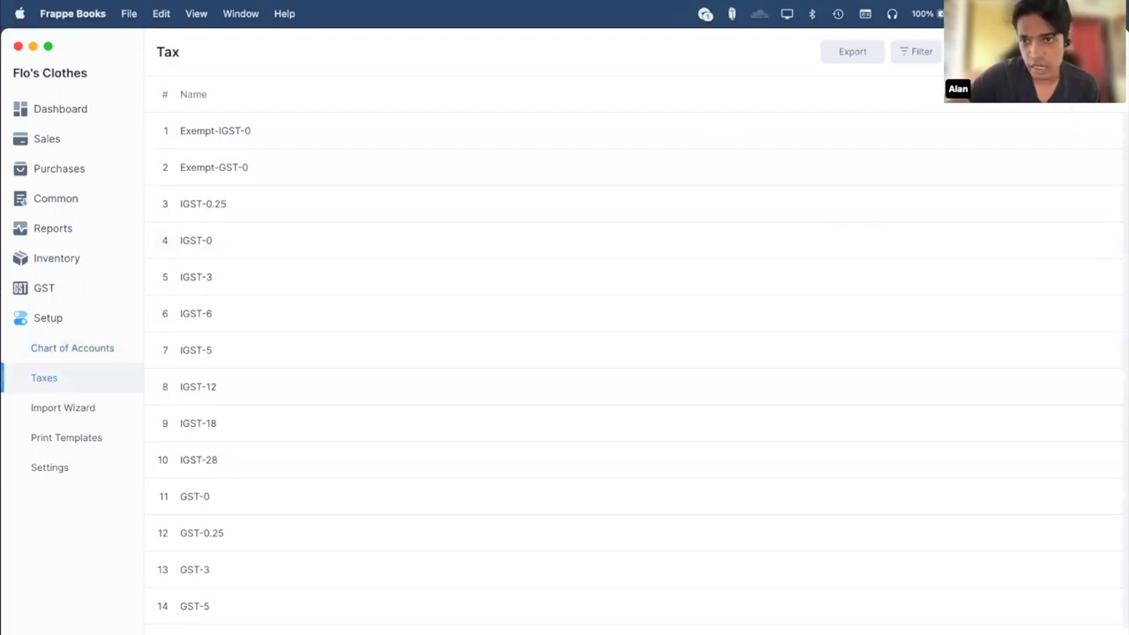
click(961, 52)
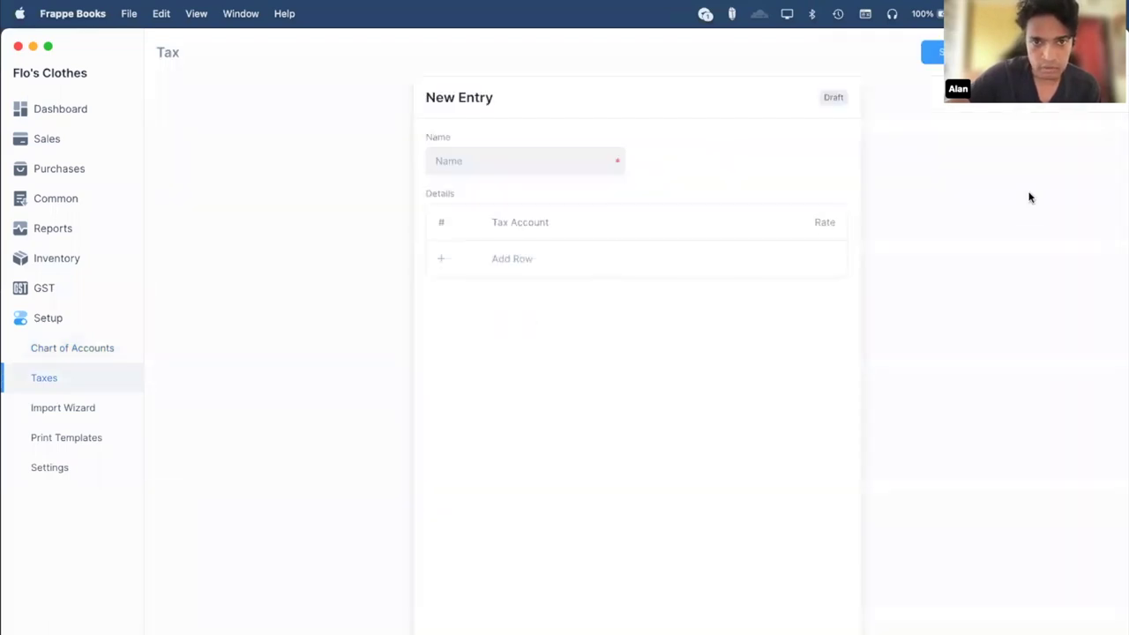
click(961, 51)
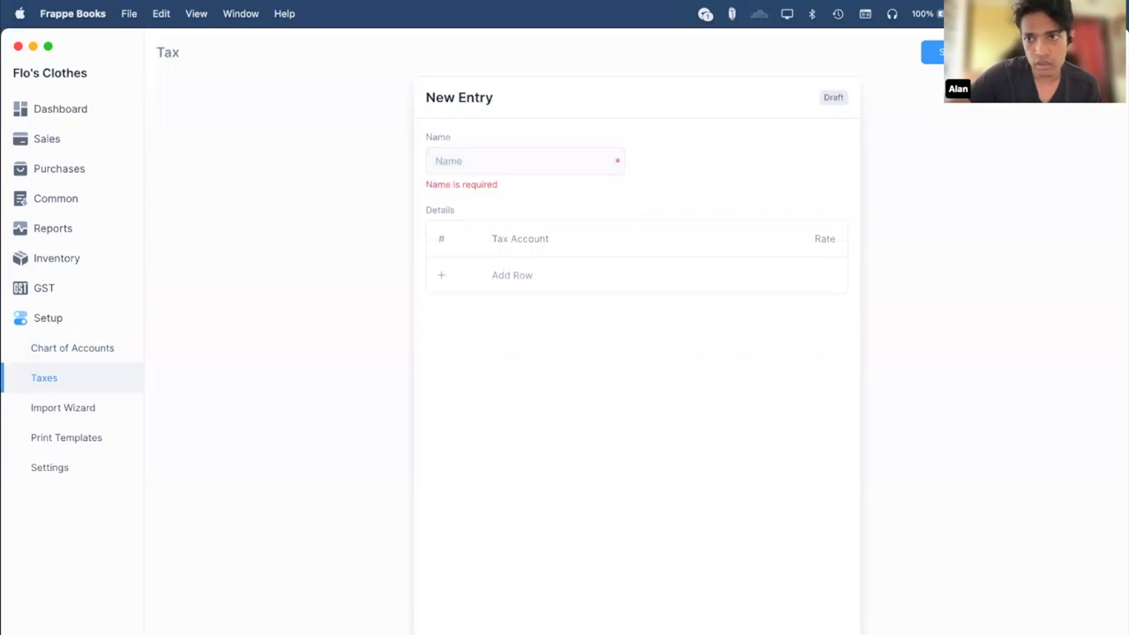
key(Escape)
click(73, 348)
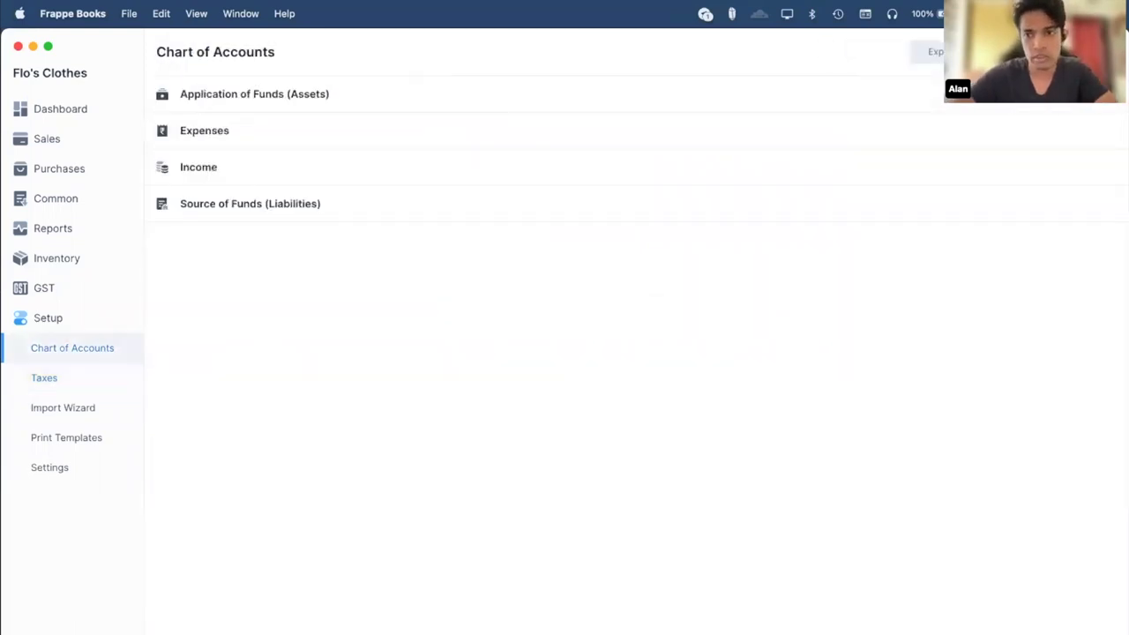
click(128, 600)
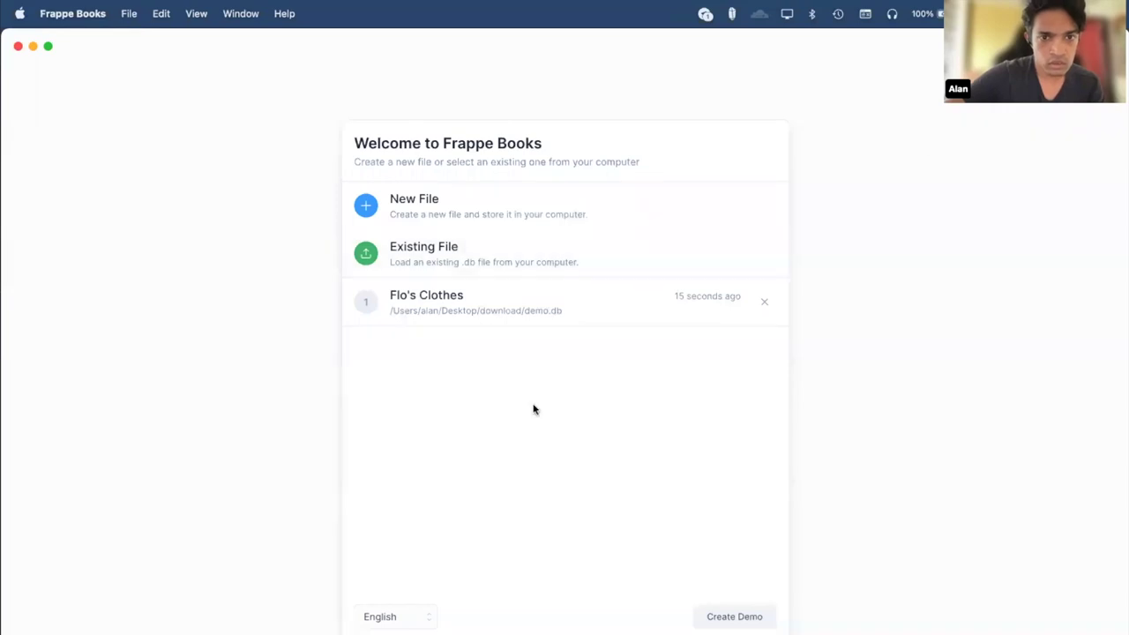
In Flo's Clothes, draft a purchase invoice from Only Fulls for one Black T-Shirt.
click(494, 317)
click(77, 164)
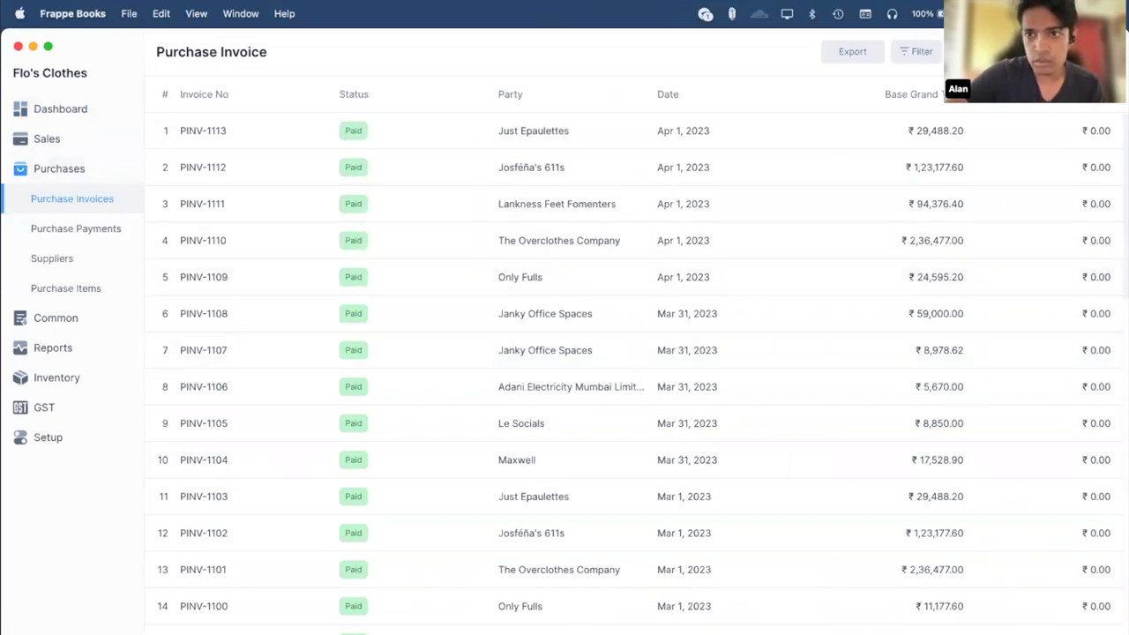
click(957, 51)
click(784, 160)
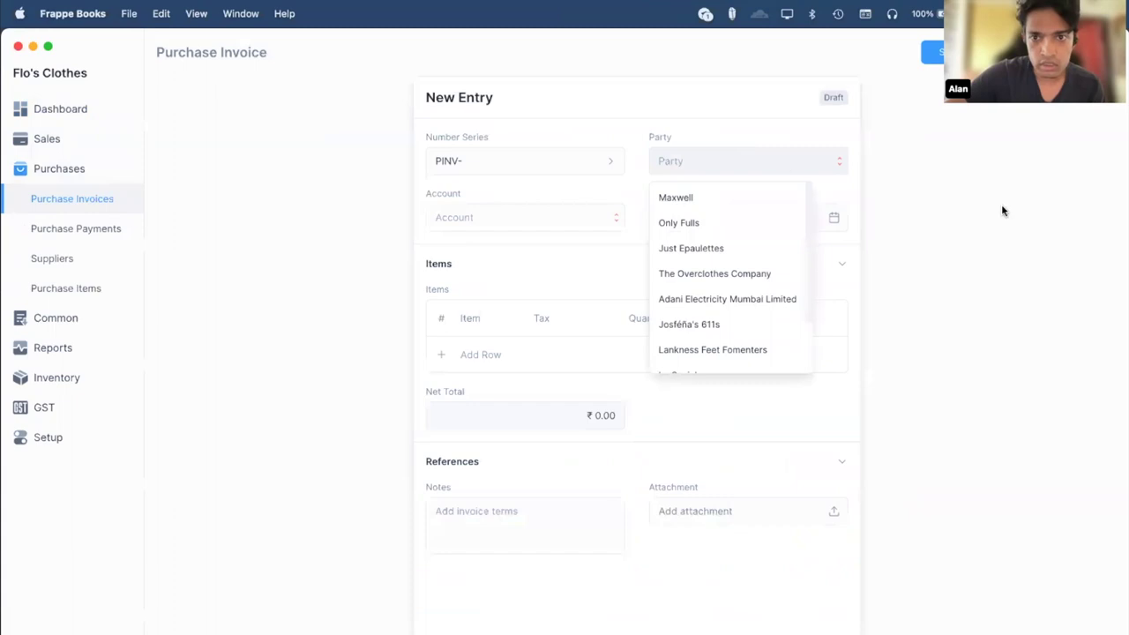
click(717, 225)
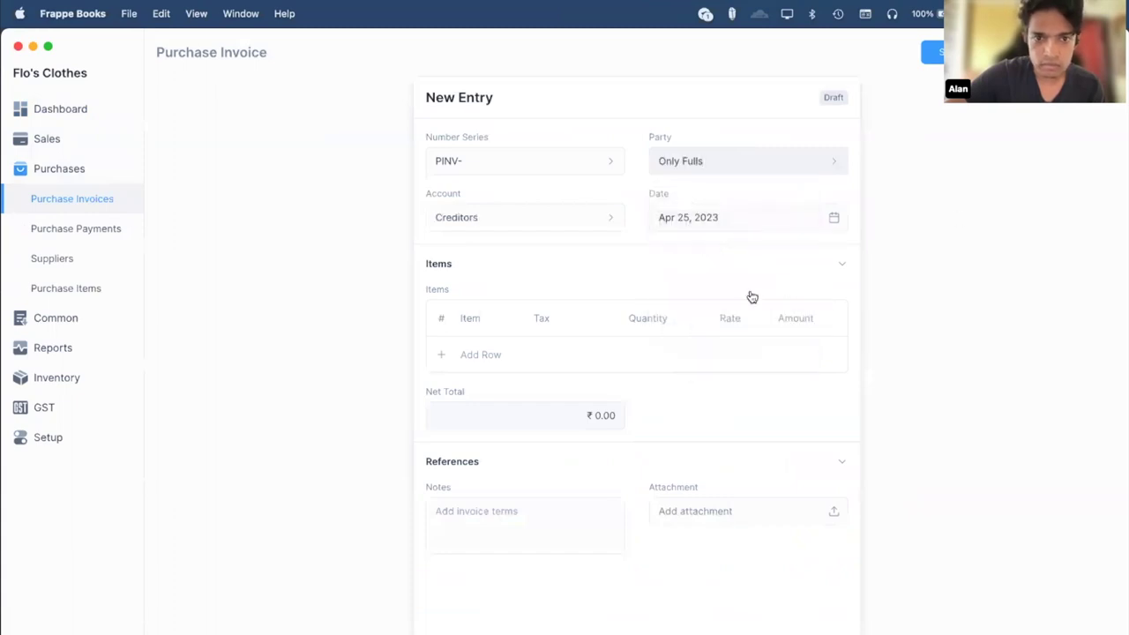
click(459, 360)
click(486, 356)
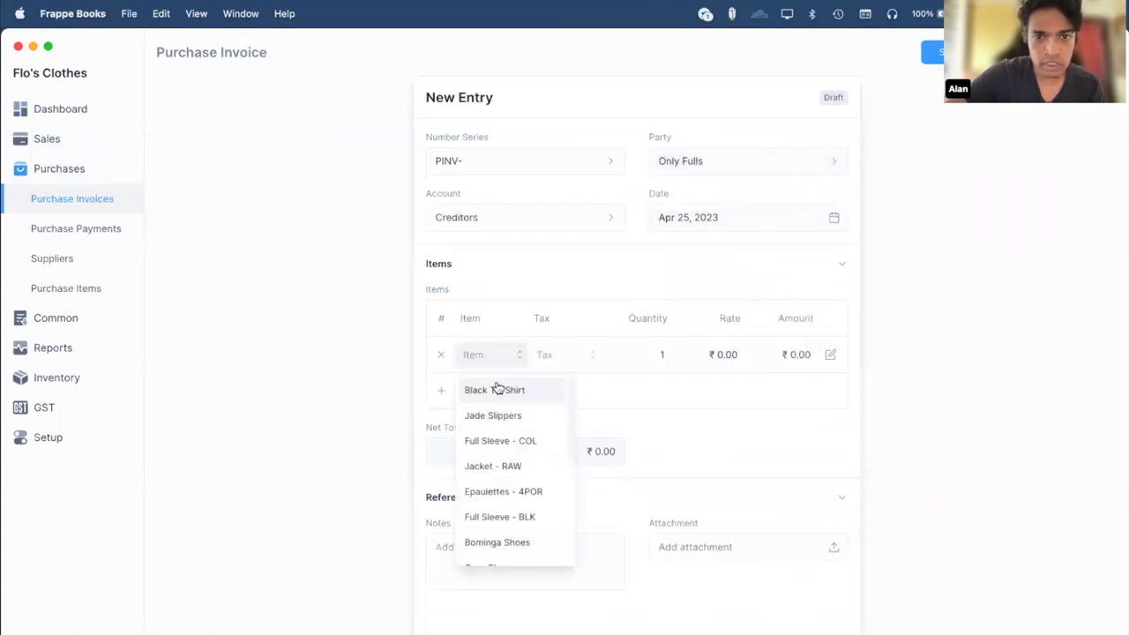
click(497, 389)
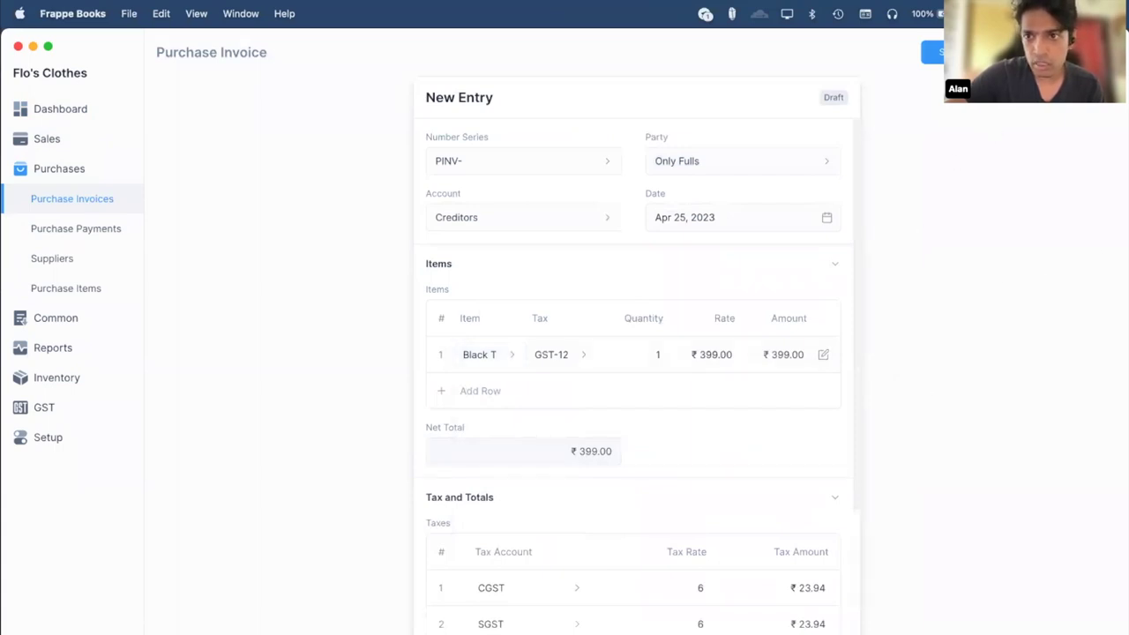
Save and submit the invoice as PINV-1114, then view its Create options.
key(super+s)
click(591, 412)
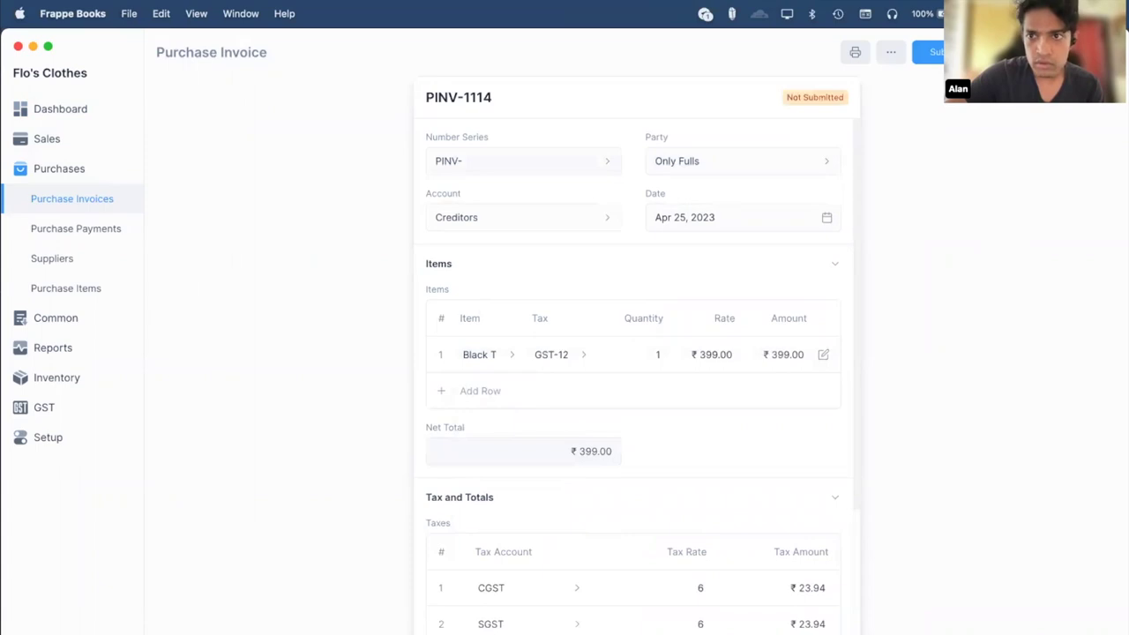
key(super+s)
click(591, 412)
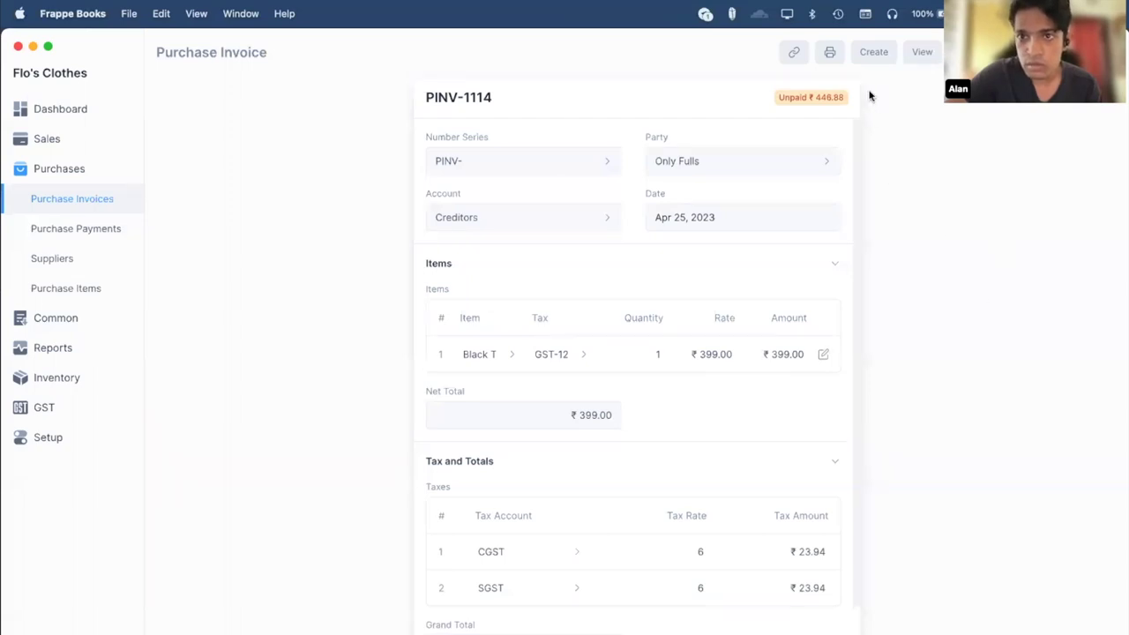
click(881, 53)
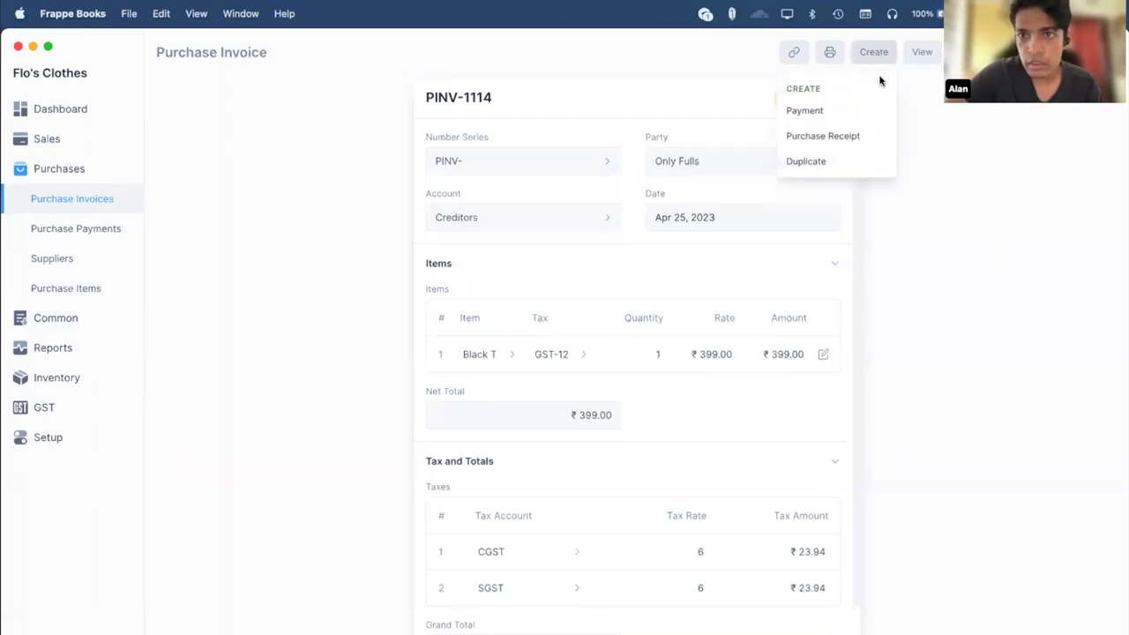
Choose Purchase Receipt from the Create menu to prefill a receipt from PINV-1114.
click(823, 137)
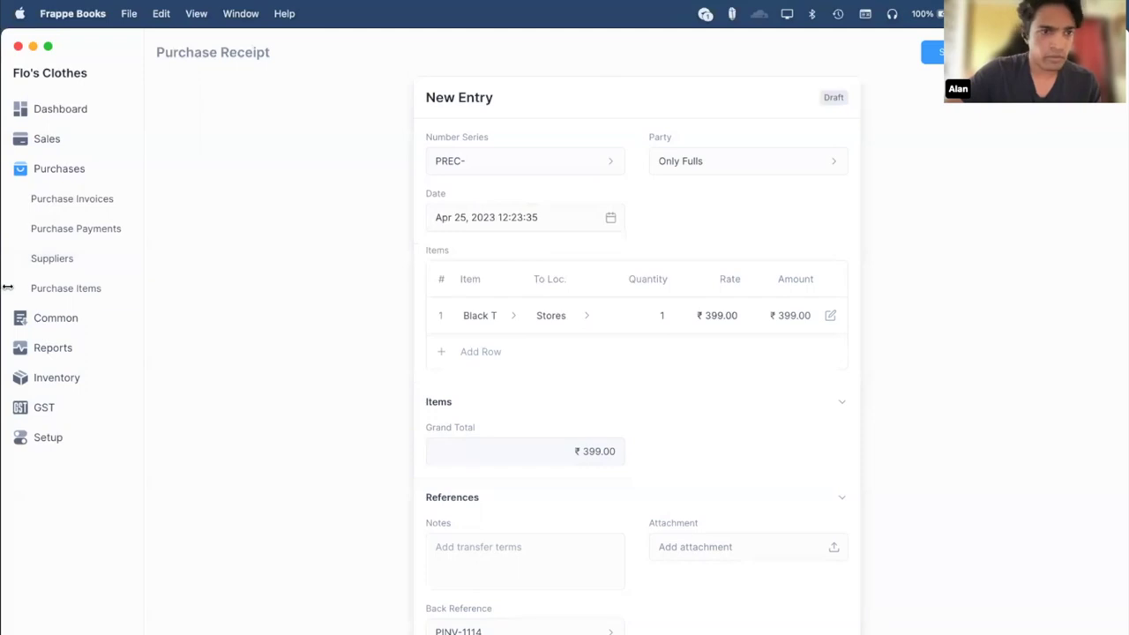
Cancel sales invoice SINV-1278 and confirm the cancellation.
click(64, 142)
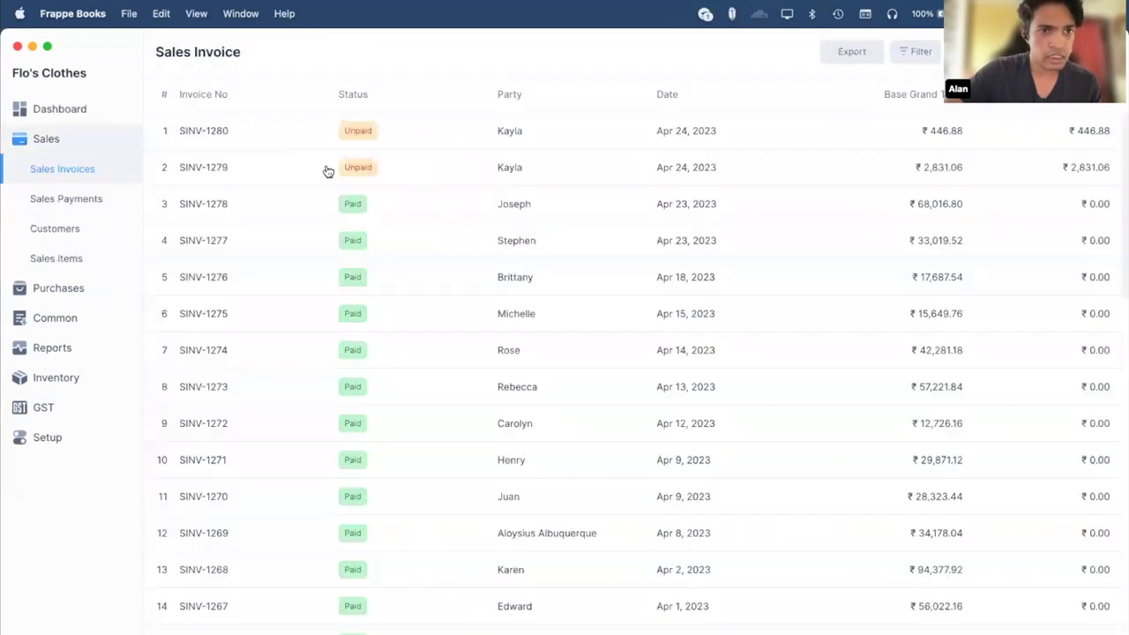
click(383, 214)
click(957, 52)
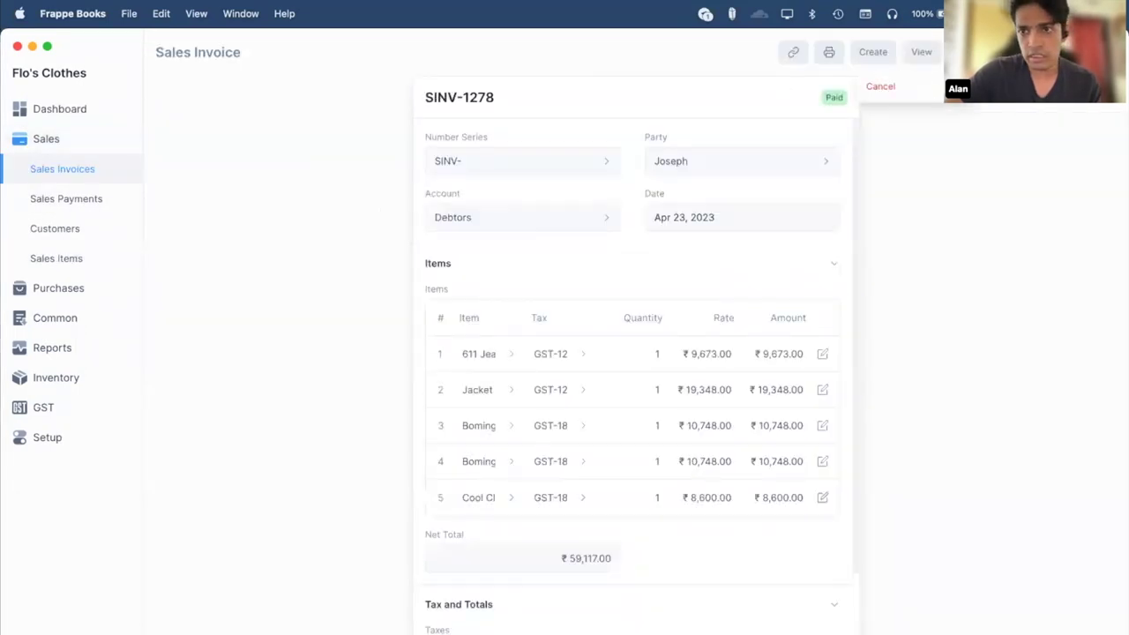
key(Escape)
click(957, 52)
click(880, 86)
key(Return)
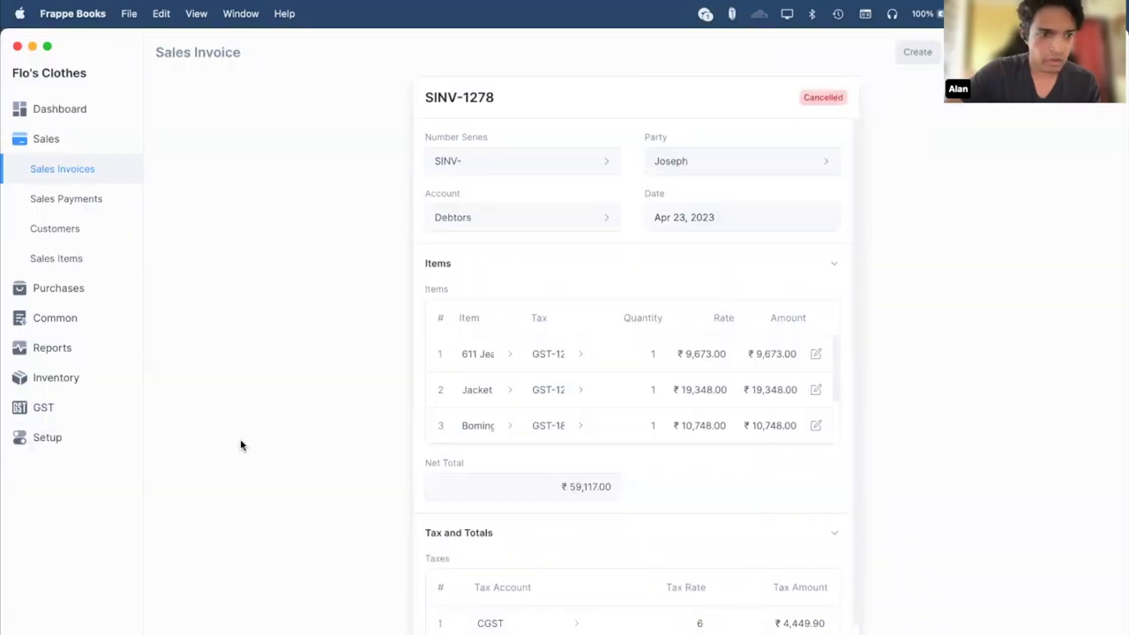
Open the General Ledger report with cancelled entries included.
click(67, 349)
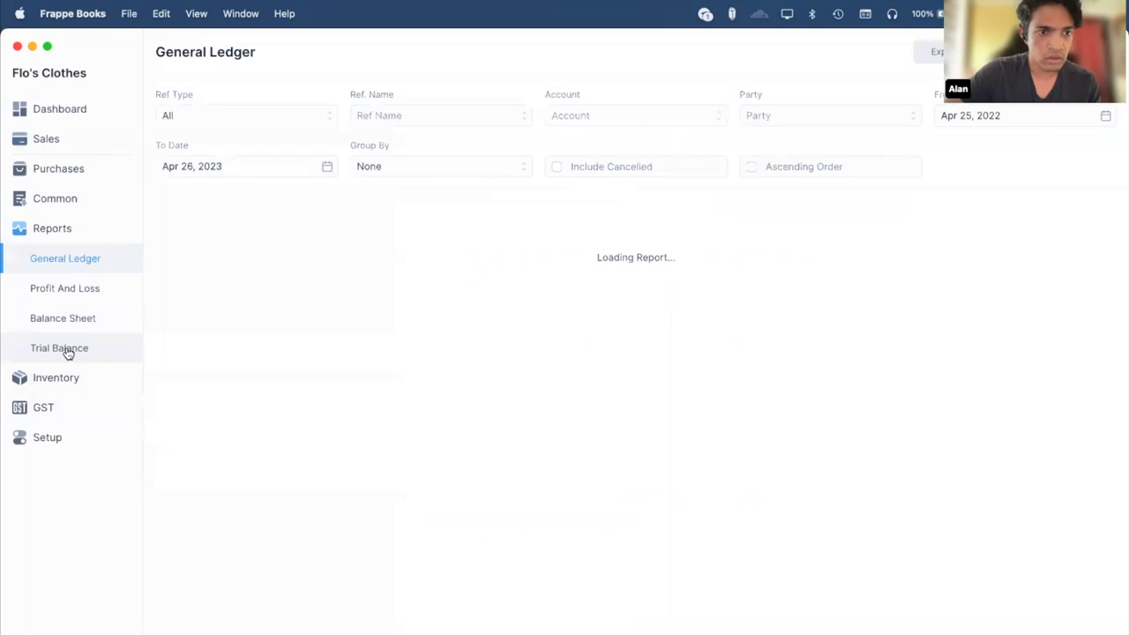
click(555, 169)
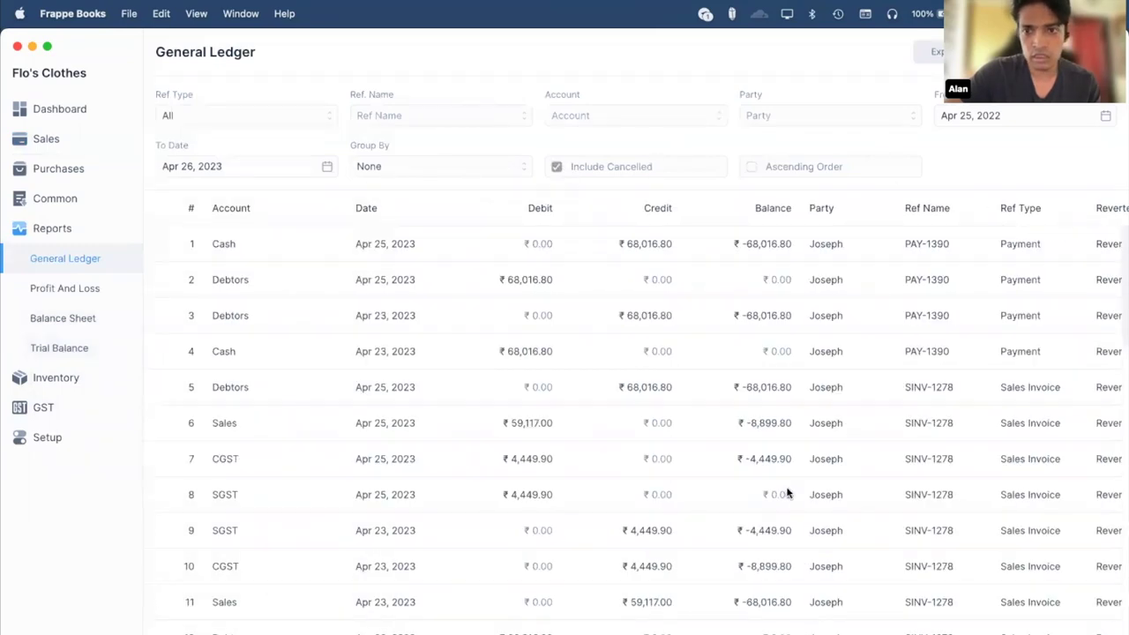
scroll(876, 367, right, 3)
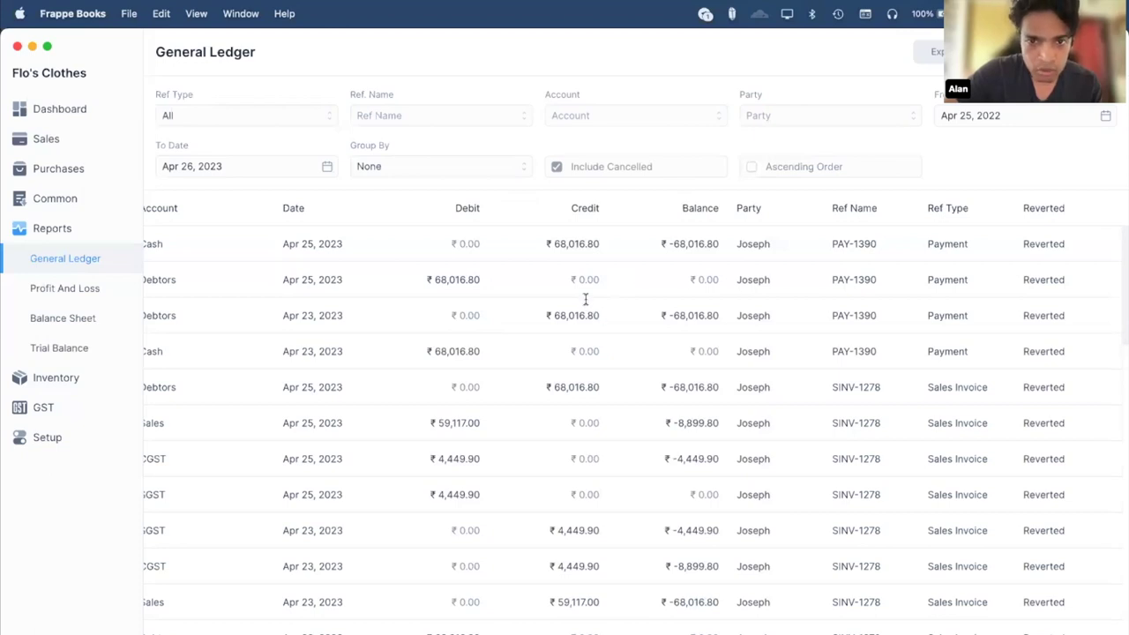
click(69, 113)
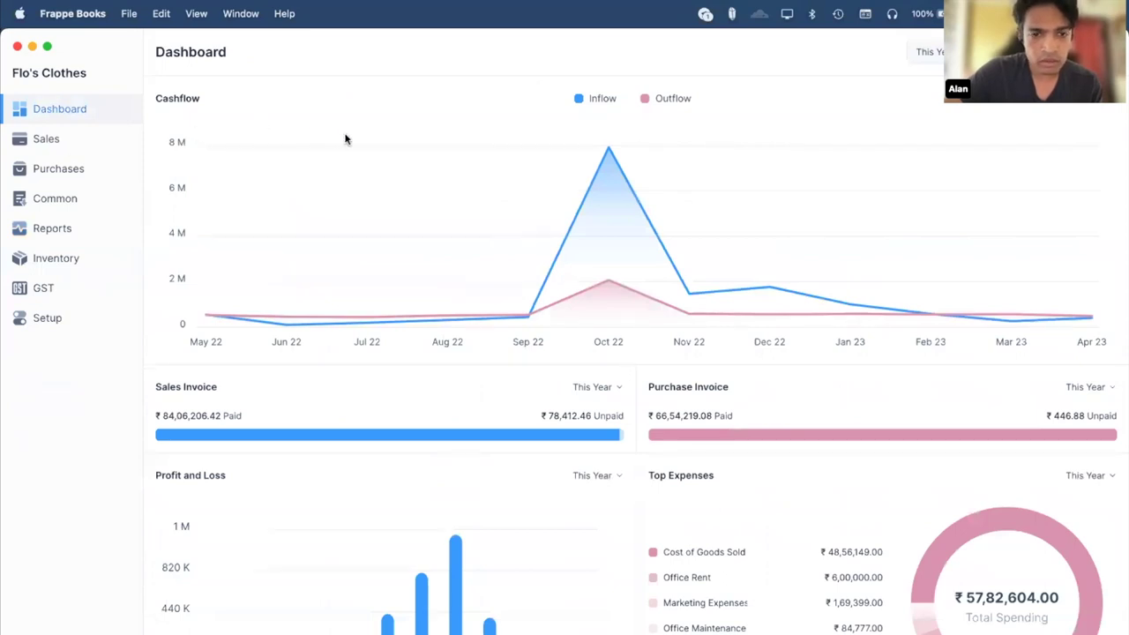
click(79, 231)
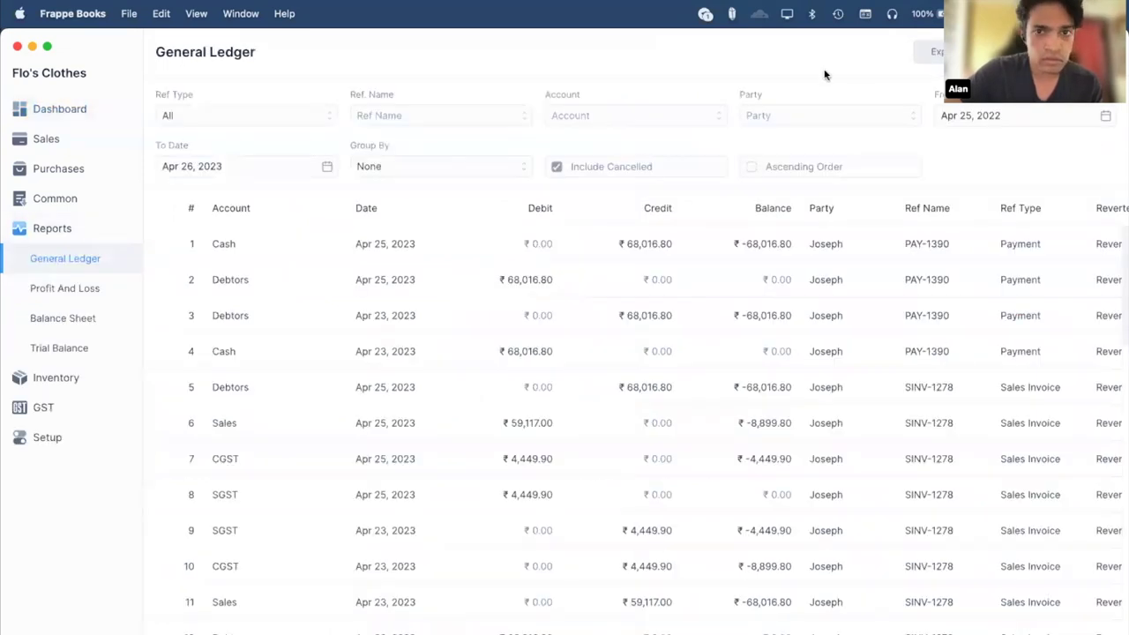
Group the General Ledger by Reference, then close the company file.
click(454, 168)
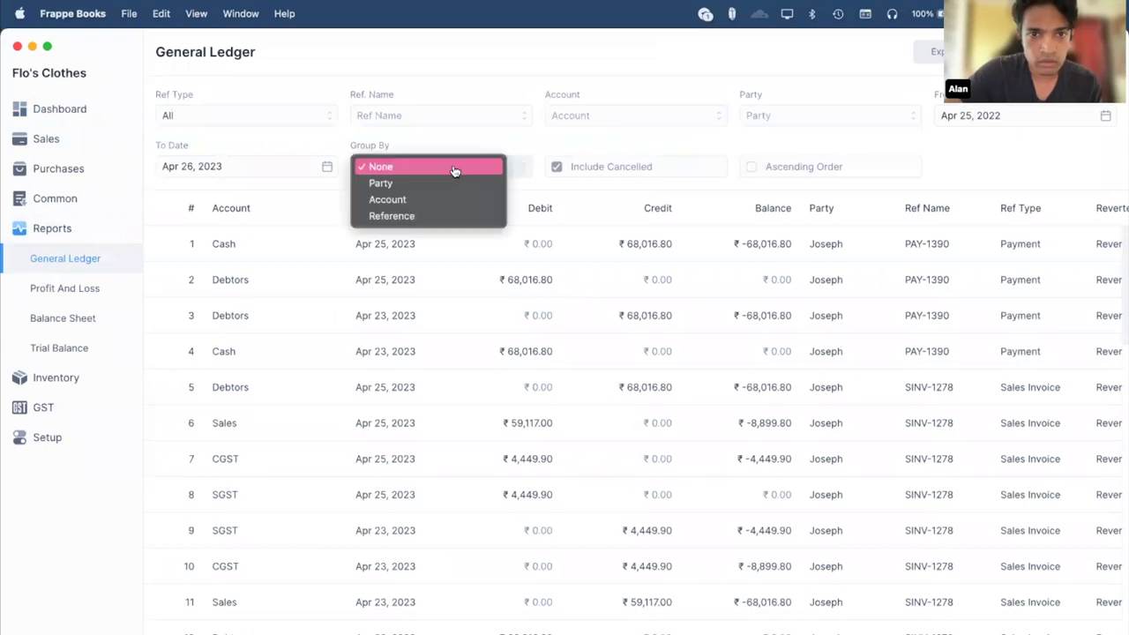
click(459, 217)
scroll(554, 302, down, 3)
scroll(553, 304, up, 3)
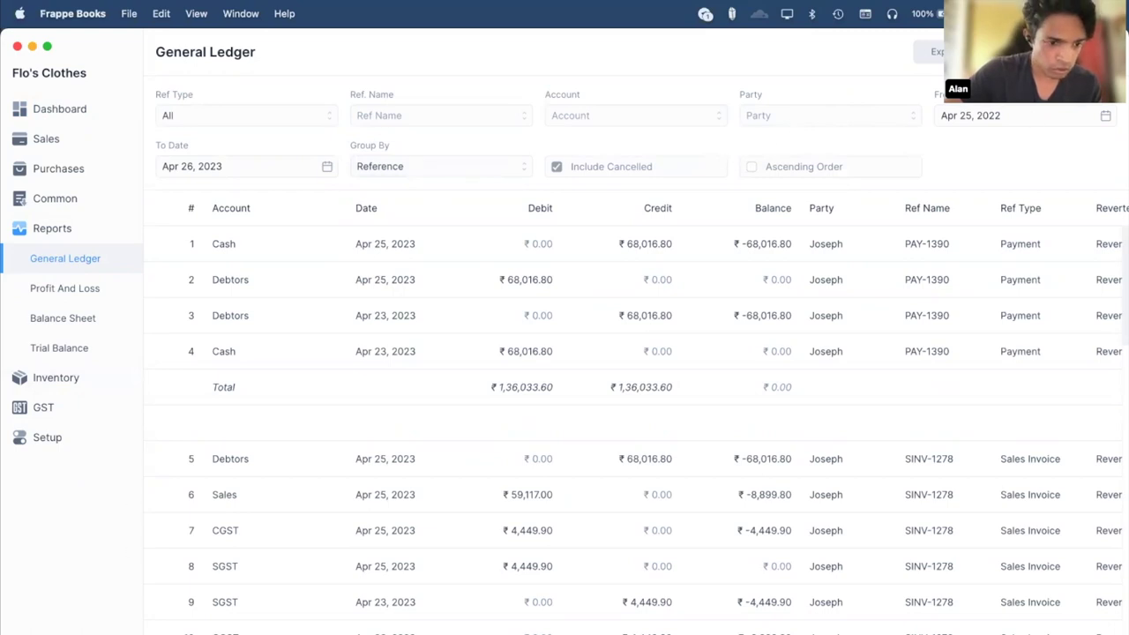
click(53, 632)
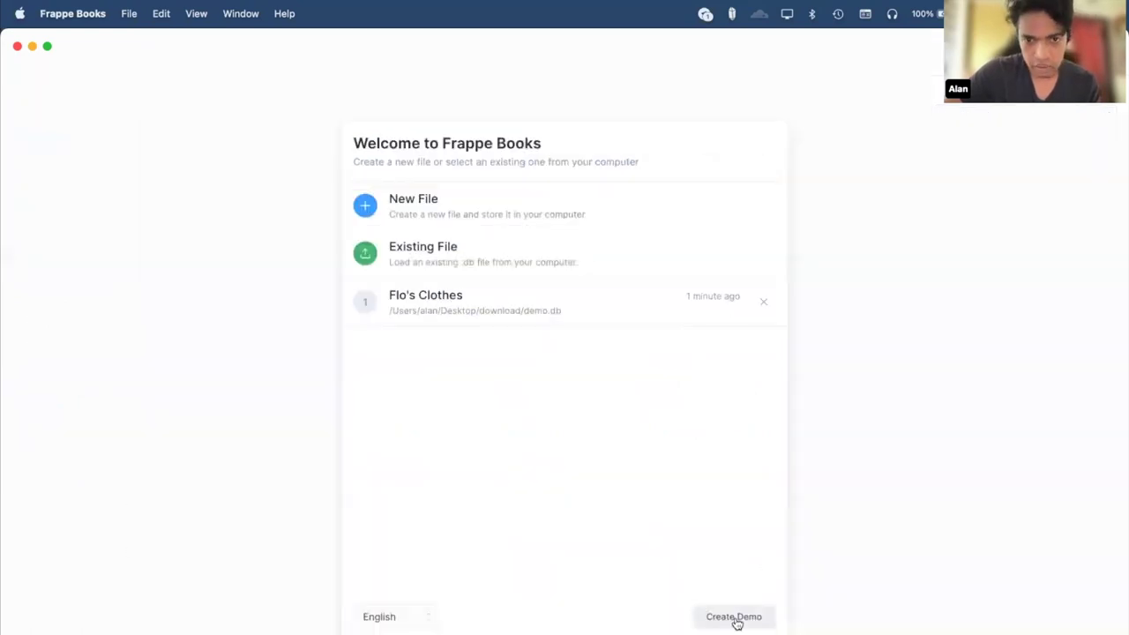
Create a demo company file named demo_two.db in the download folder and open its Flo's Clothes entry.
click(735, 621)
click(559, 231)
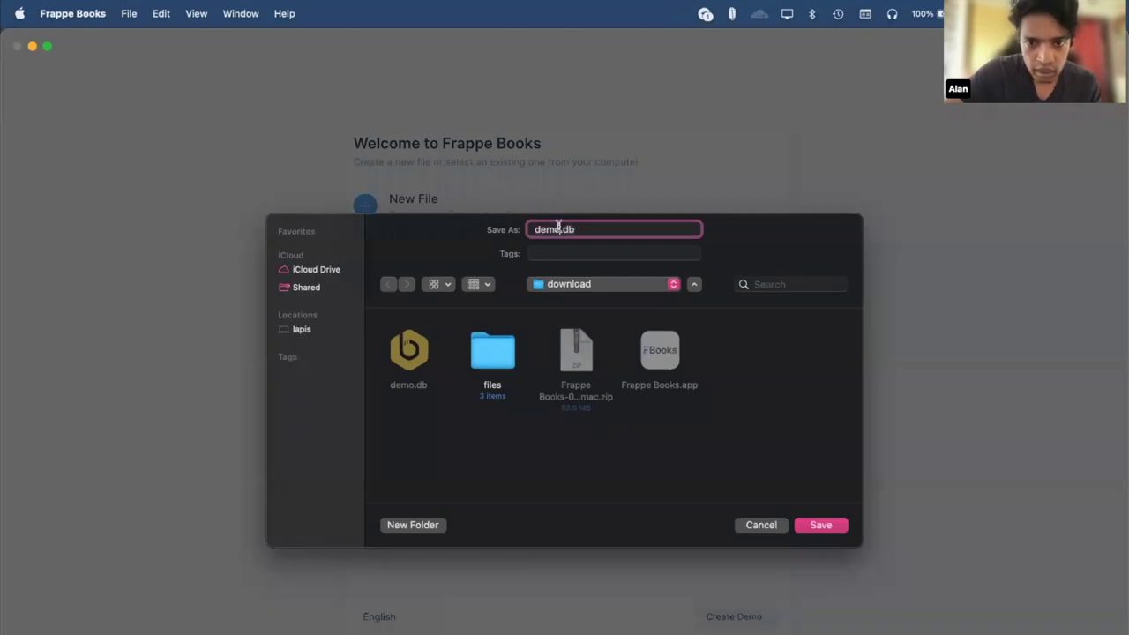
text(_two)
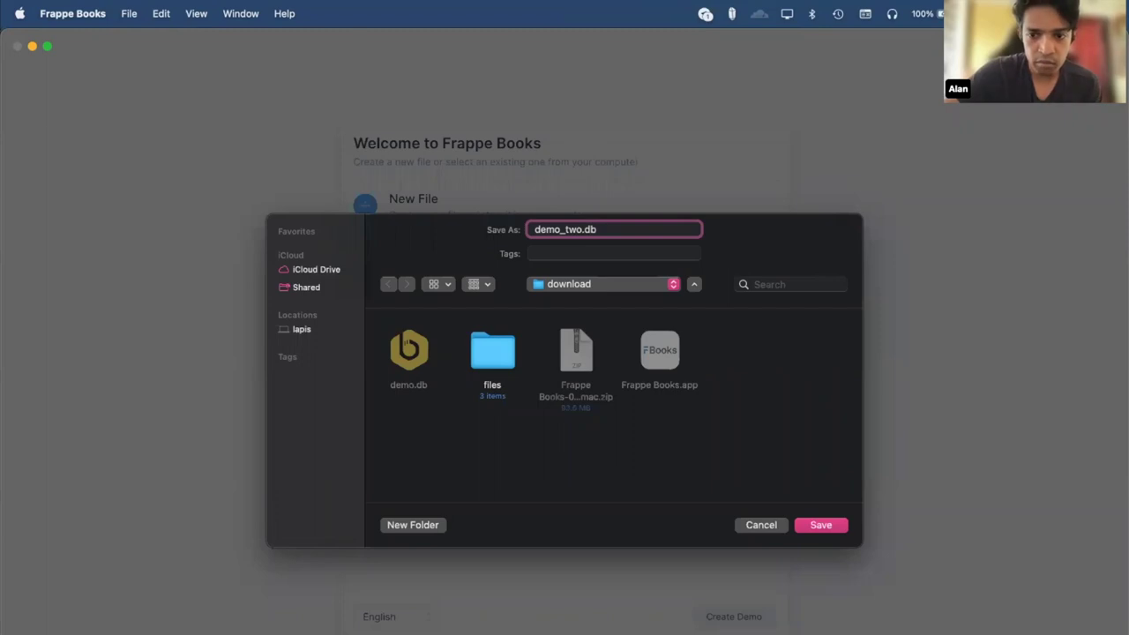
key(Return)
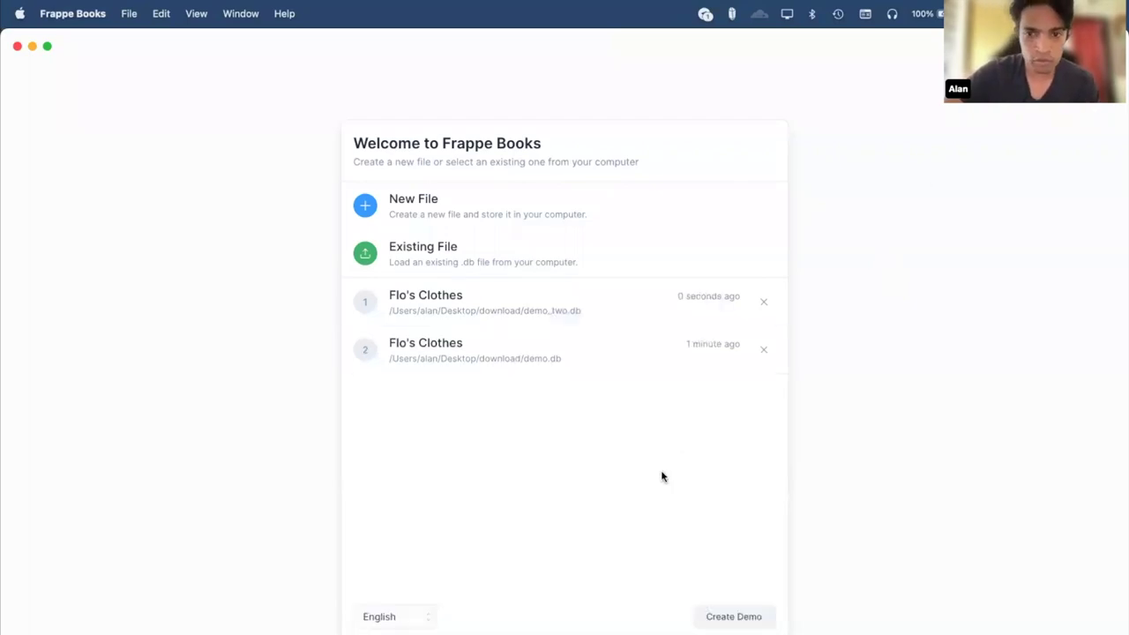
click(536, 297)
Show the demo_two.db dashboard and inspect the Cashflow chart's data points.
click(67, 141)
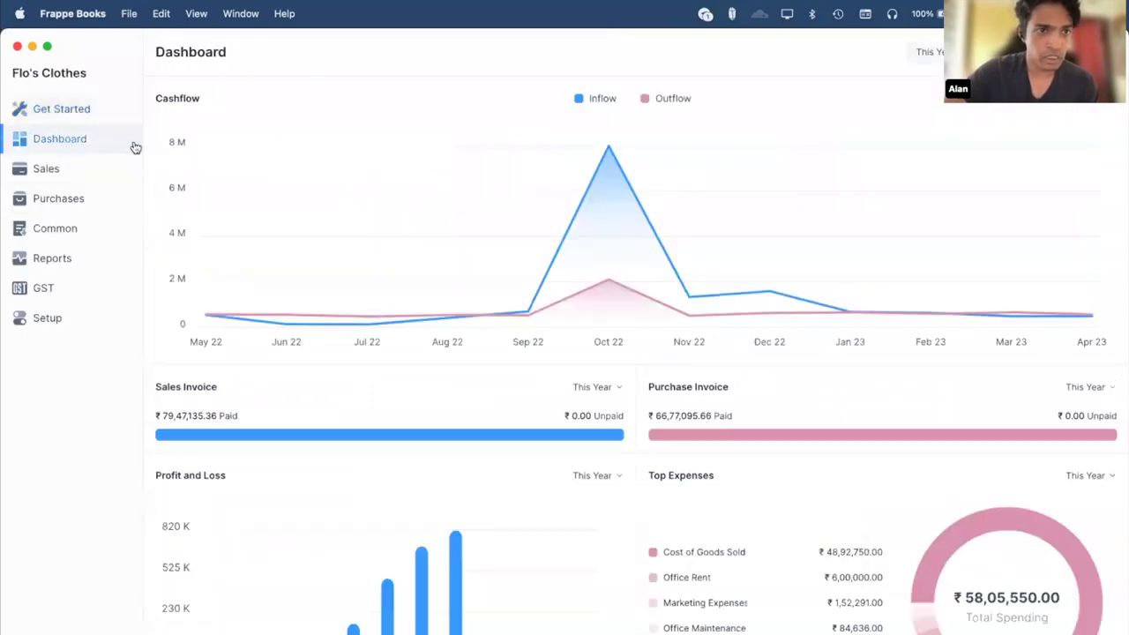
mouse_move(692, 315)
mouse_move(365, 322)
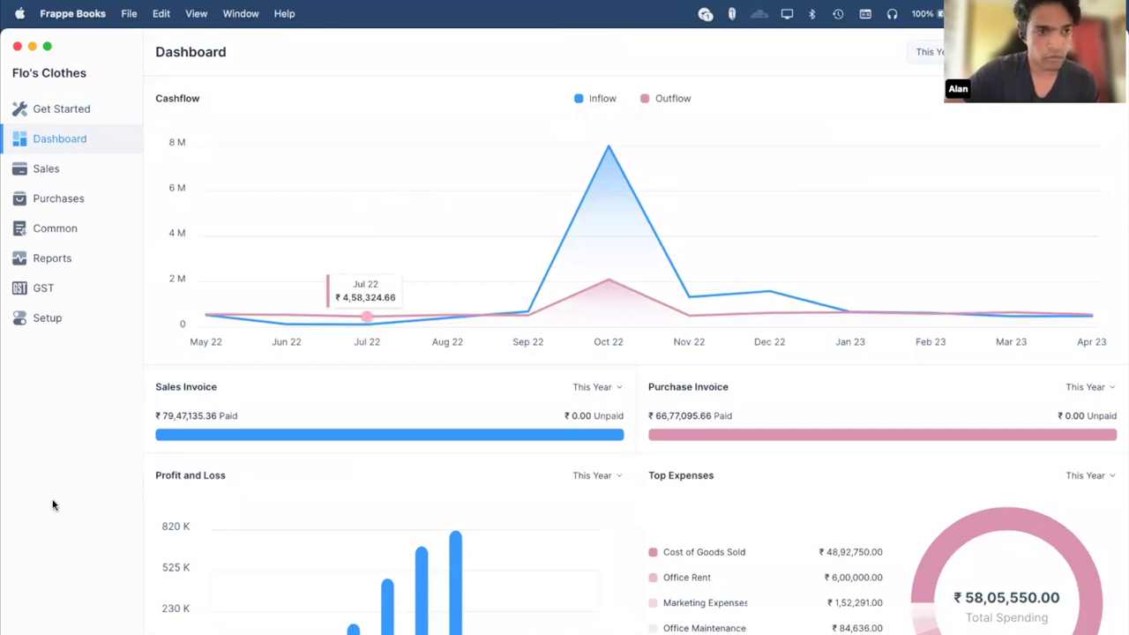
Scroll through the Sales Invoices list of demo_two.db.
click(79, 168)
scroll(295, 280, down, 15)
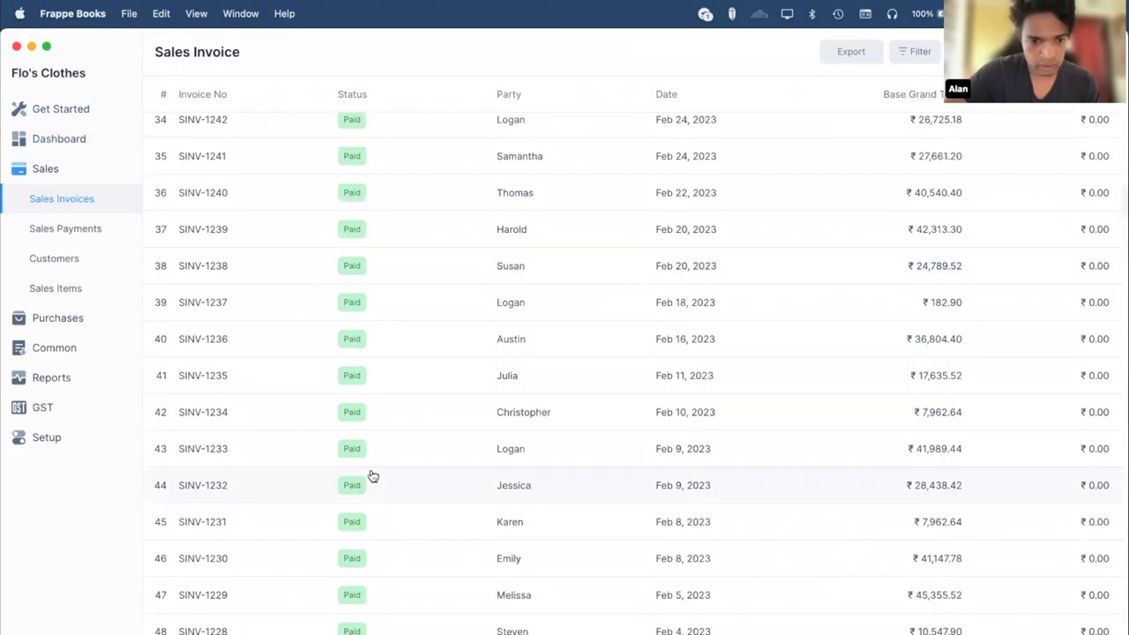
scroll(370, 474, down, 3)
scroll(371, 473, up, 10)
scroll(251, 296, up, 9)
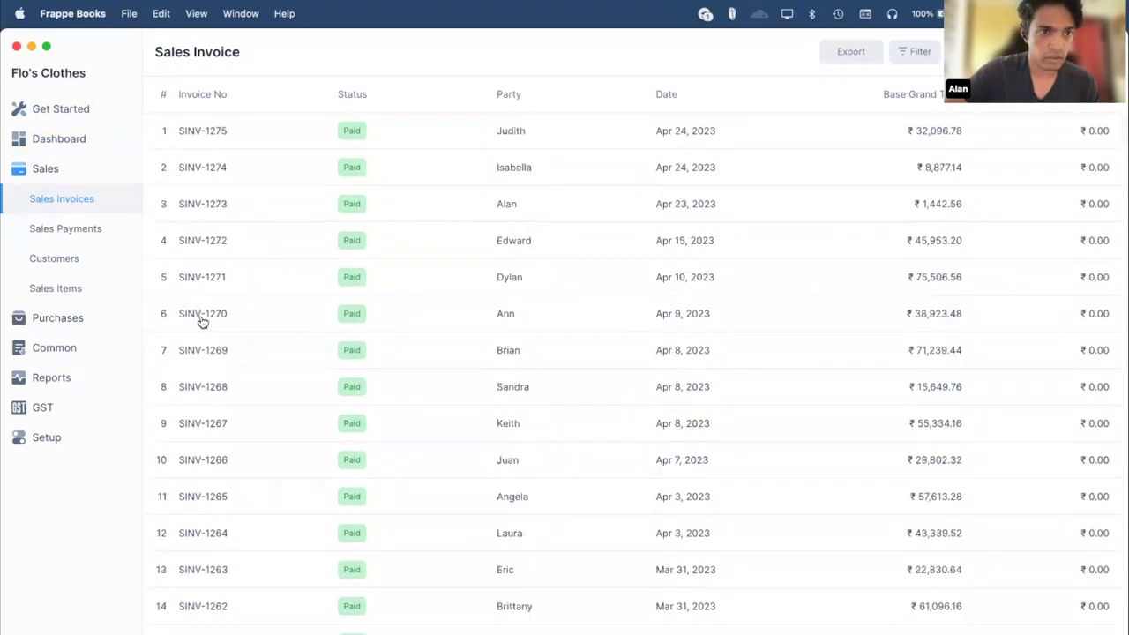
Scroll through the Sales Payments list of demo_two.db.
click(55, 231)
scroll(396, 257, down, 2)
scroll(396, 257, up, 2)
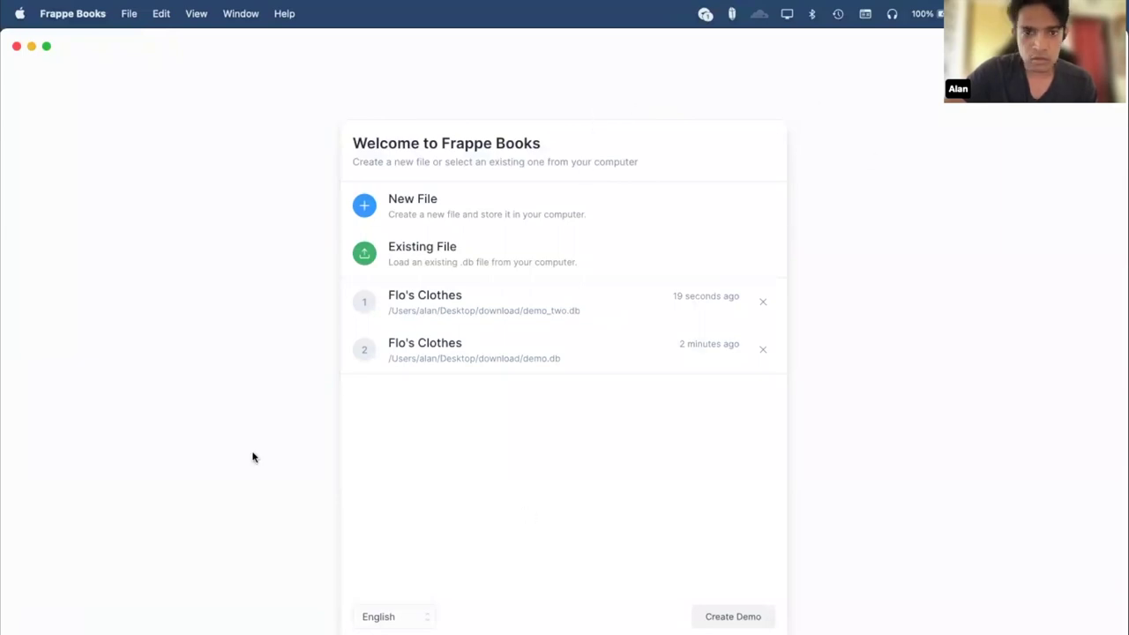
Reopen demo.db from the welcome screen and display its Chart of Accounts.
click(491, 344)
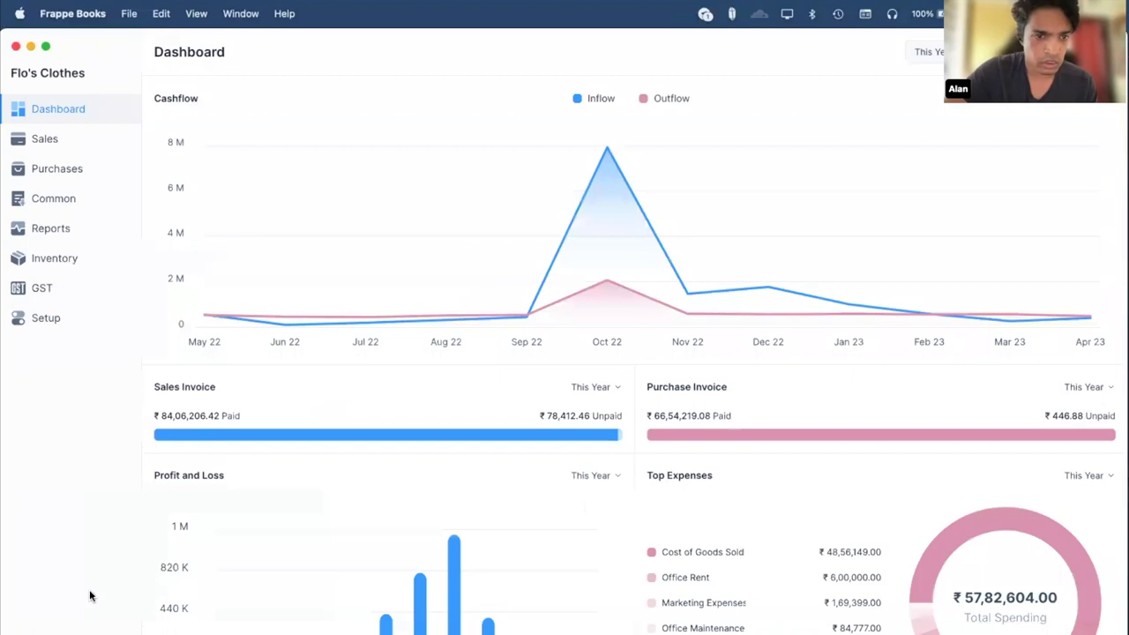
click(92, 314)
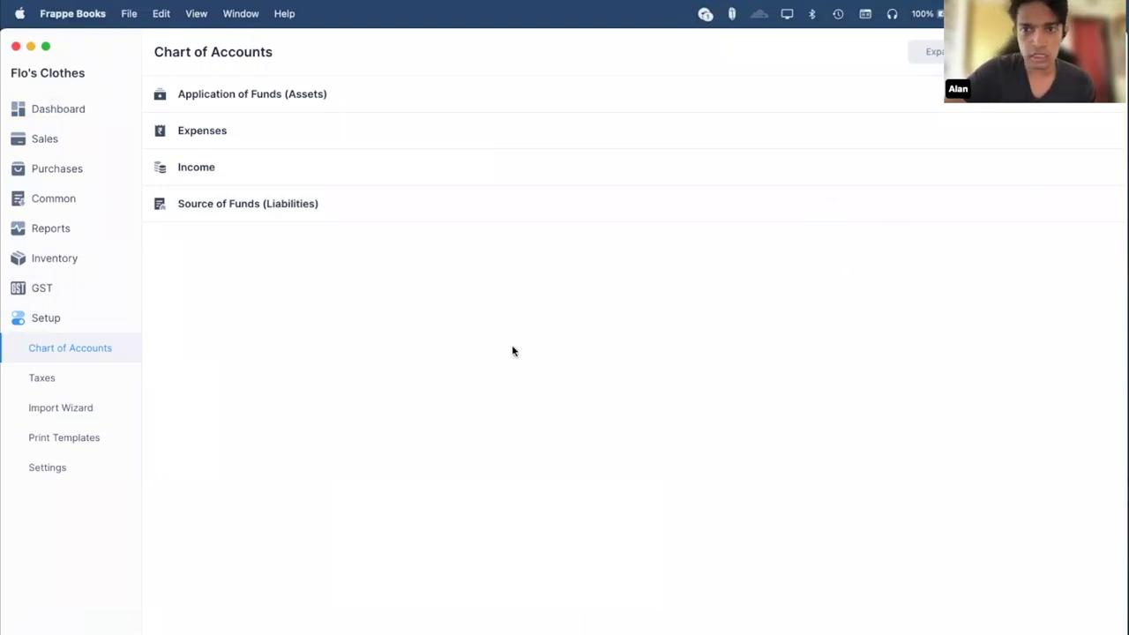
Show demo.db's Inventory settings: FIFO valuation with Stores as default location.
click(53, 467)
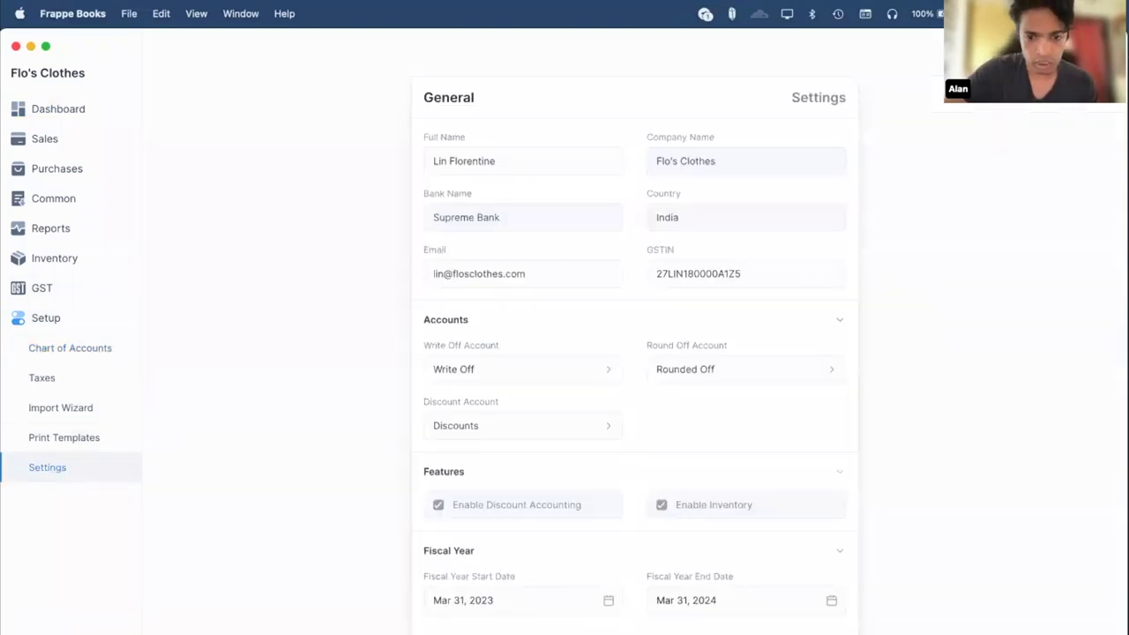
click(565, 624)
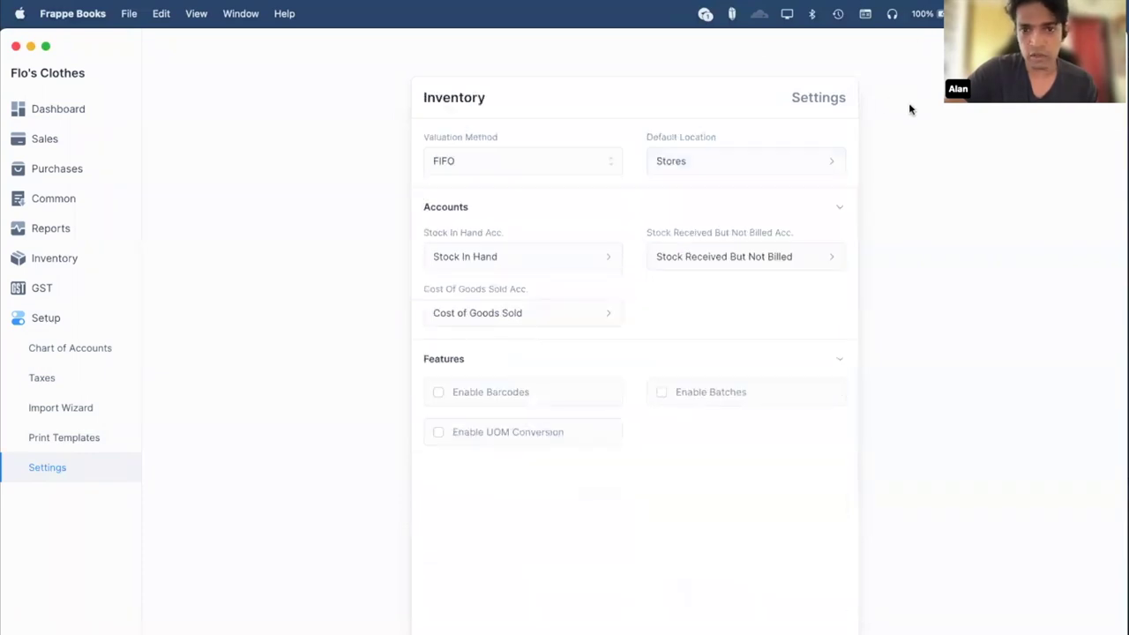
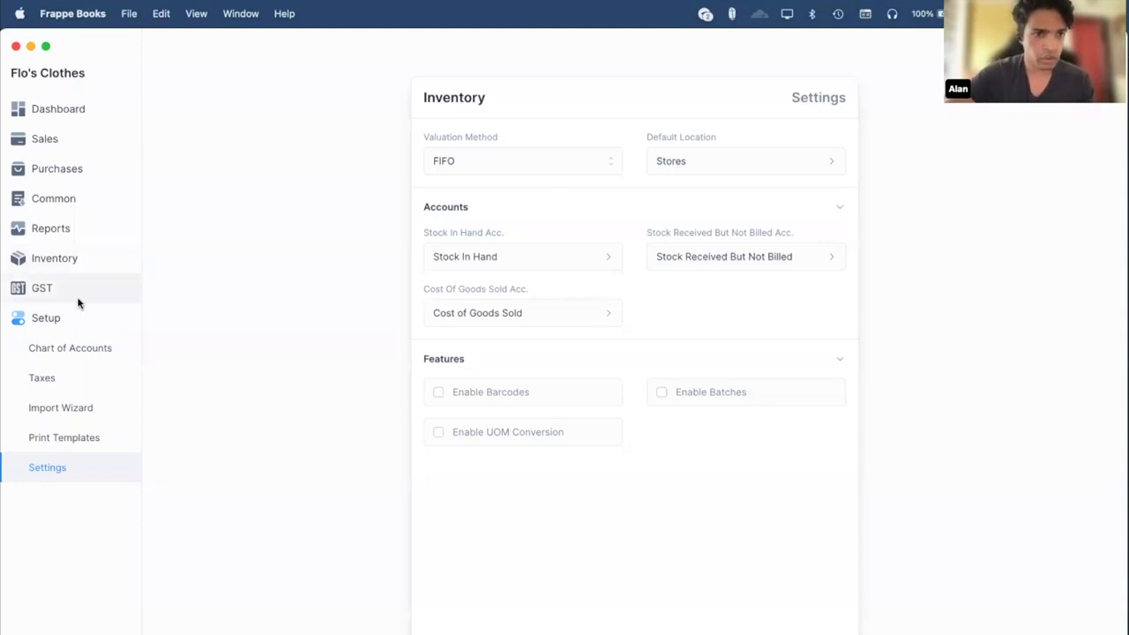
Start a Sales Invoice import in the Import Wizard and add one blank row.
click(82, 409)
click(224, 102)
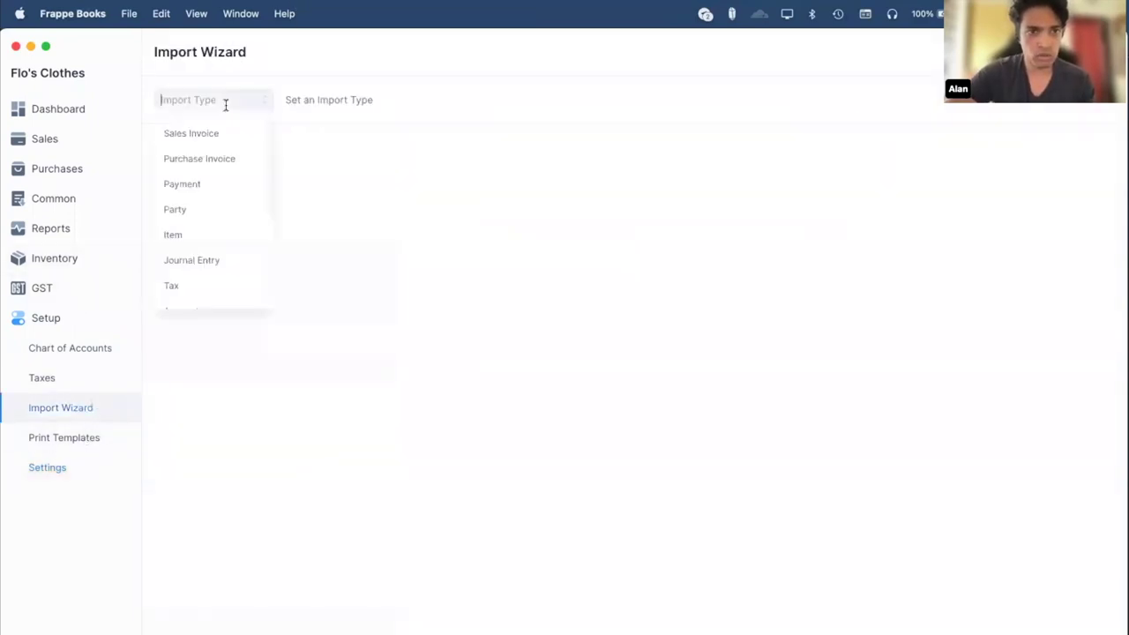
click(210, 143)
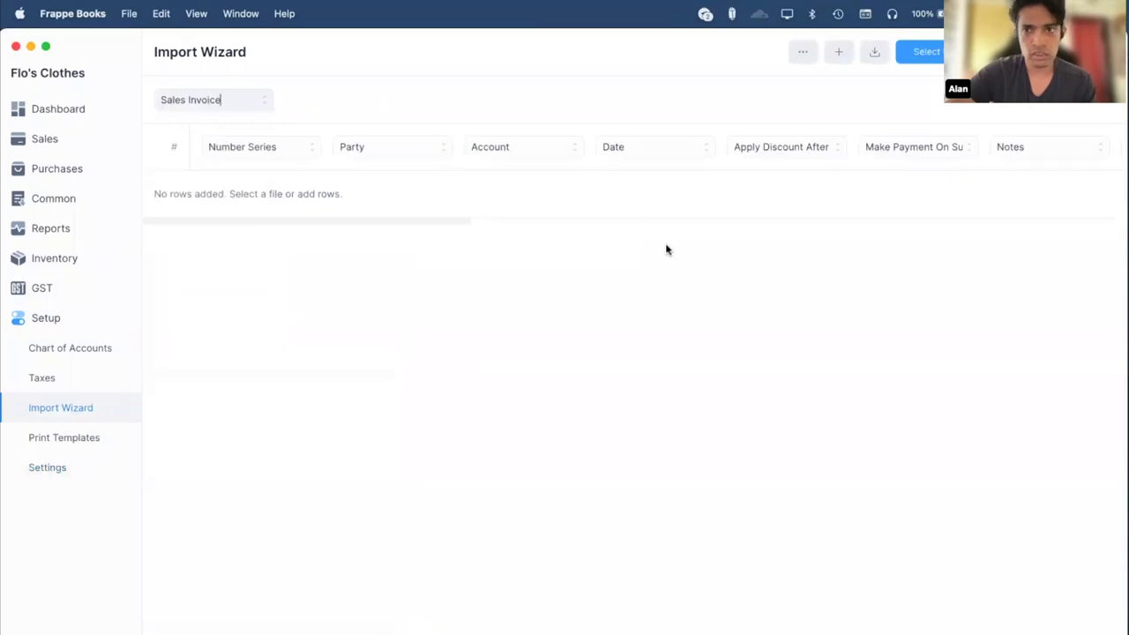
click(842, 53)
scroll(515, 176, right, 10)
scroll(514, 177, right, 5)
scroll(515, 176, left, 10)
scroll(514, 178, left, 6)
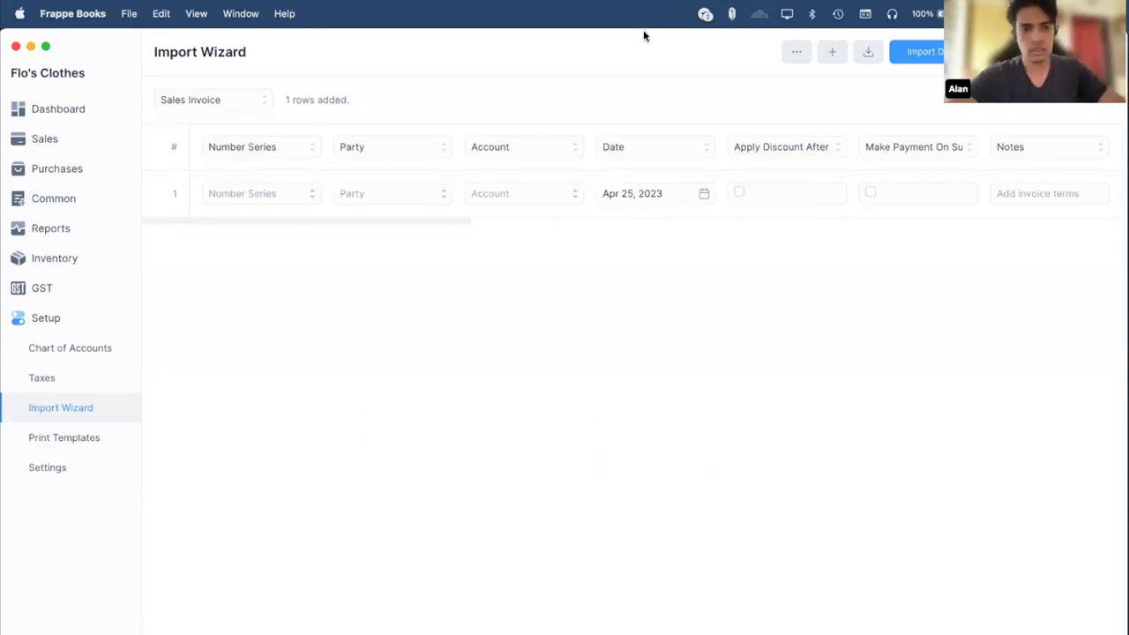
Try a search in the quick search palette, then close it.
key(super+k)
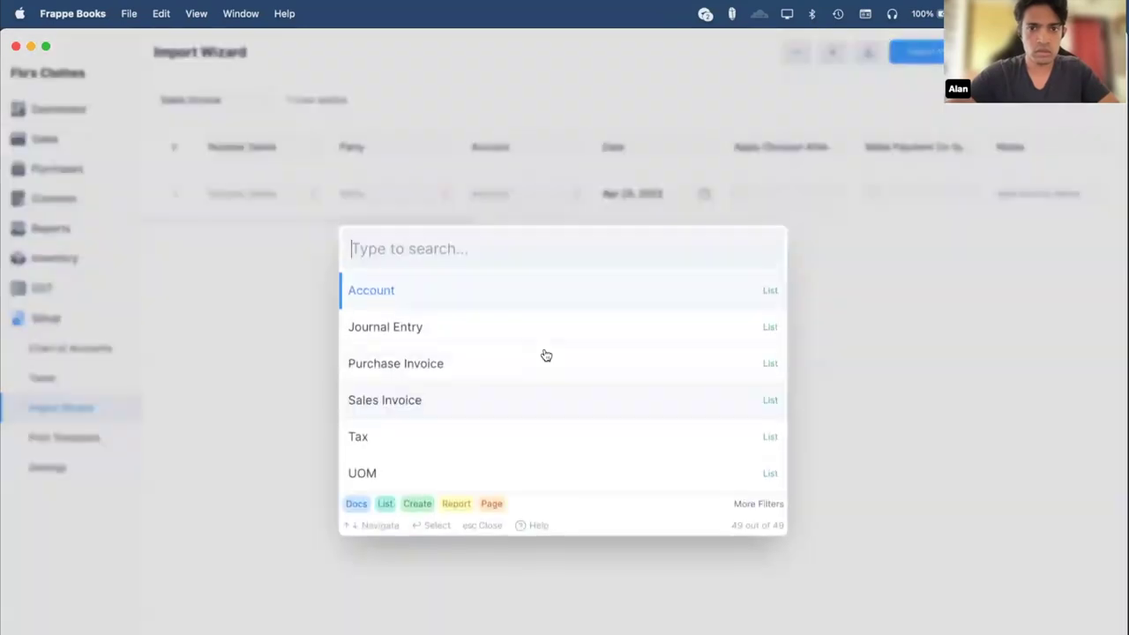
text(namin)
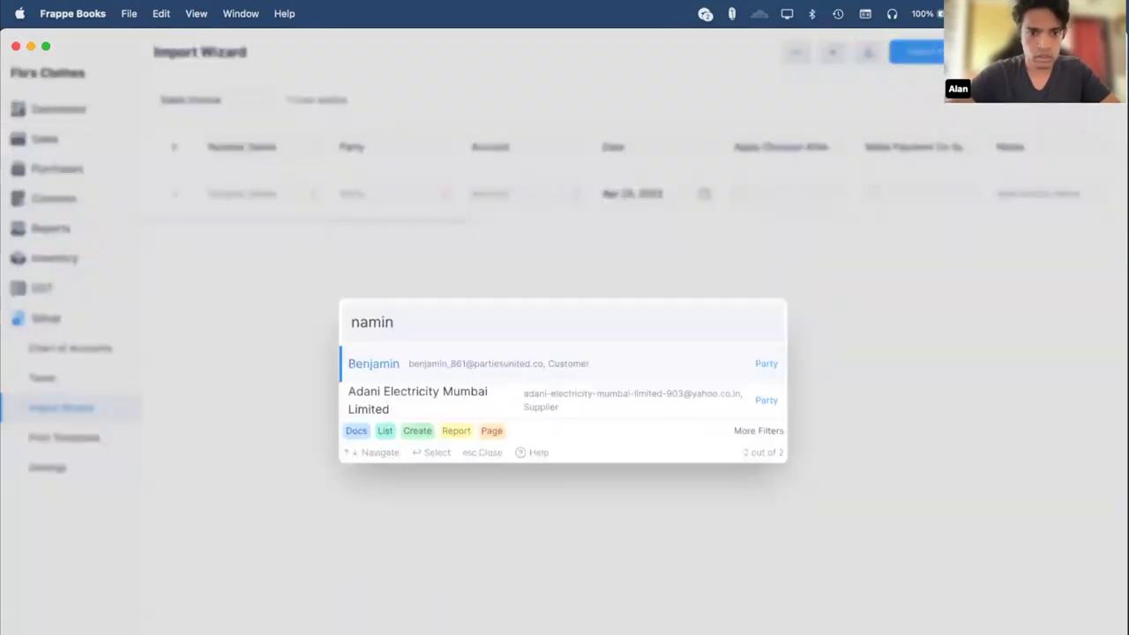
key(BackSpace)
key(BackSpace)
text(ing)
key(BackSpace)
key(BackSpace)
key(BackSpace)
key(BackSpace)
key(BackSpace)
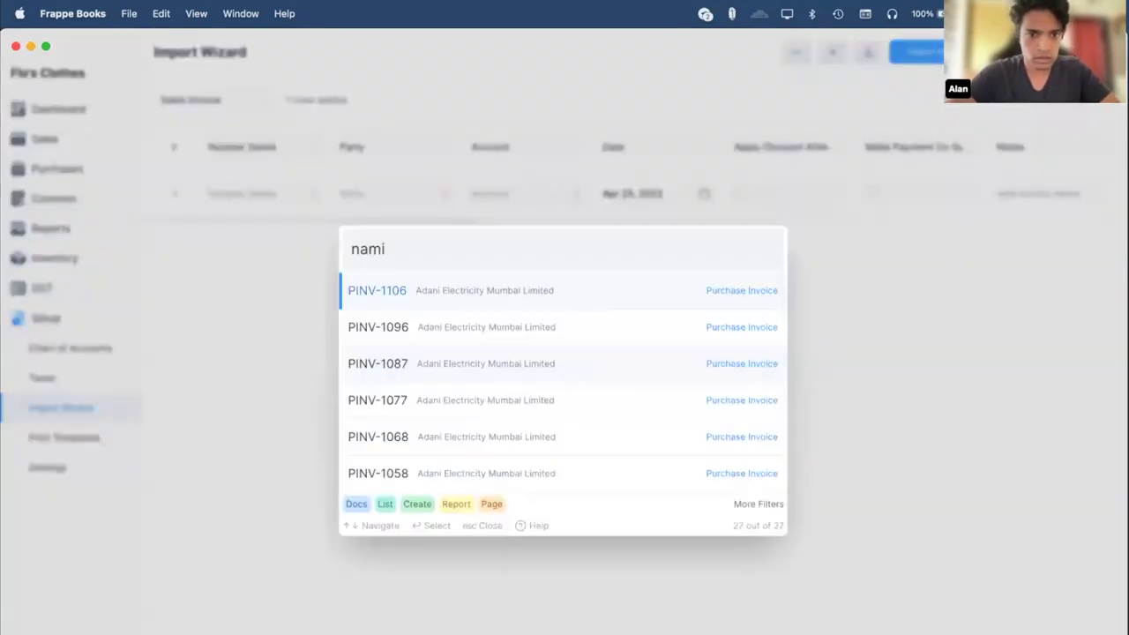
click(277, 306)
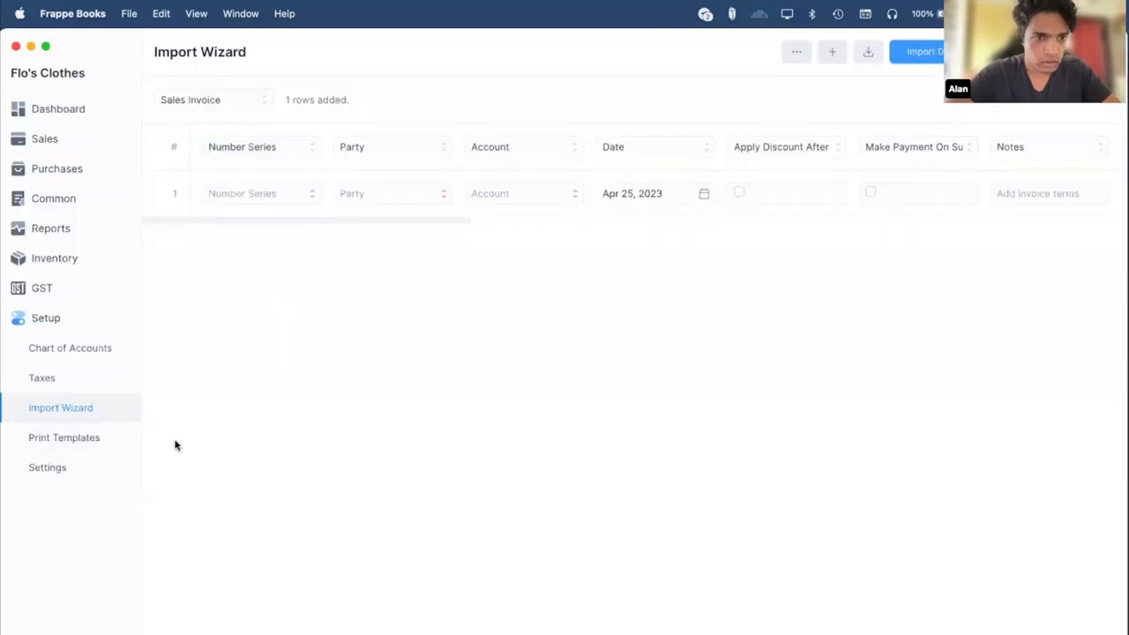
Start a new sales invoice and check its Number Series choices without changing them.
click(70, 138)
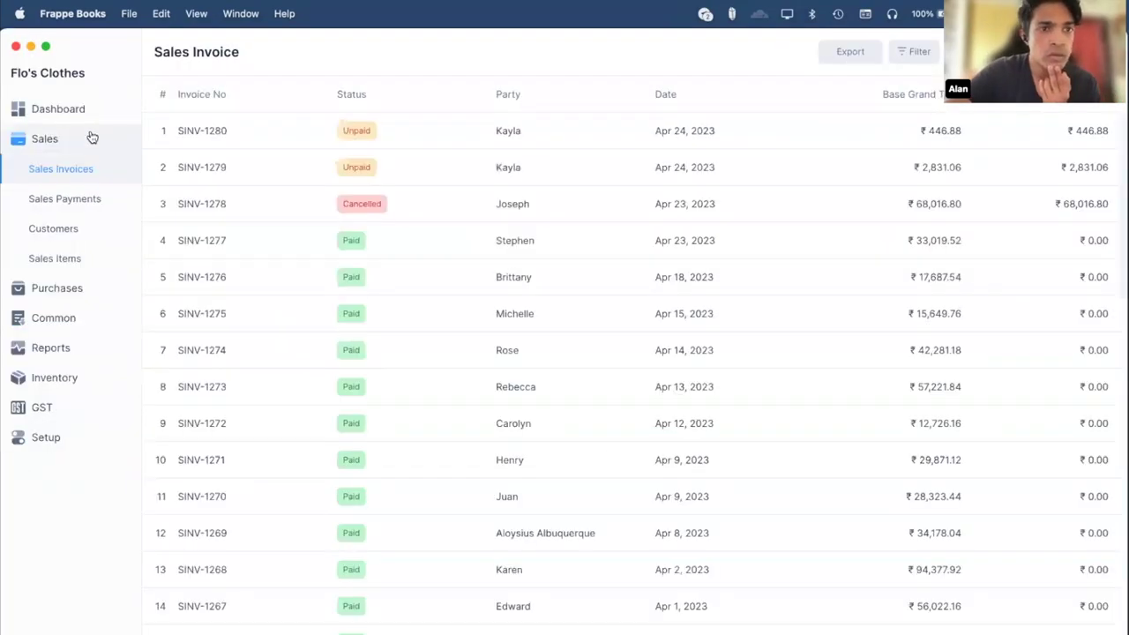
click(436, 132)
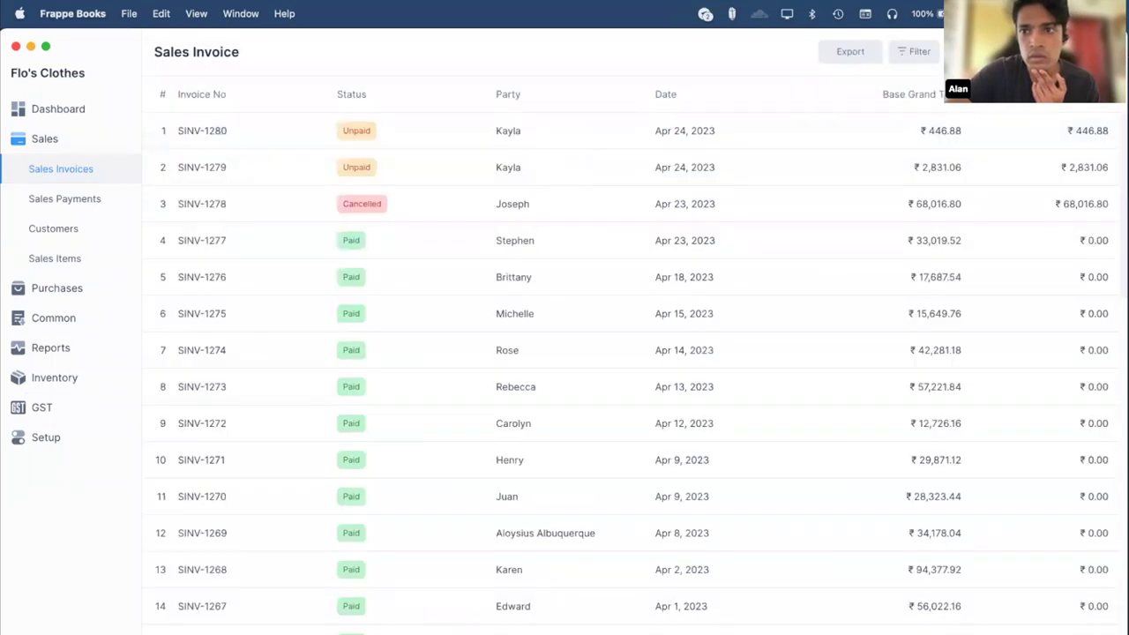
click(957, 51)
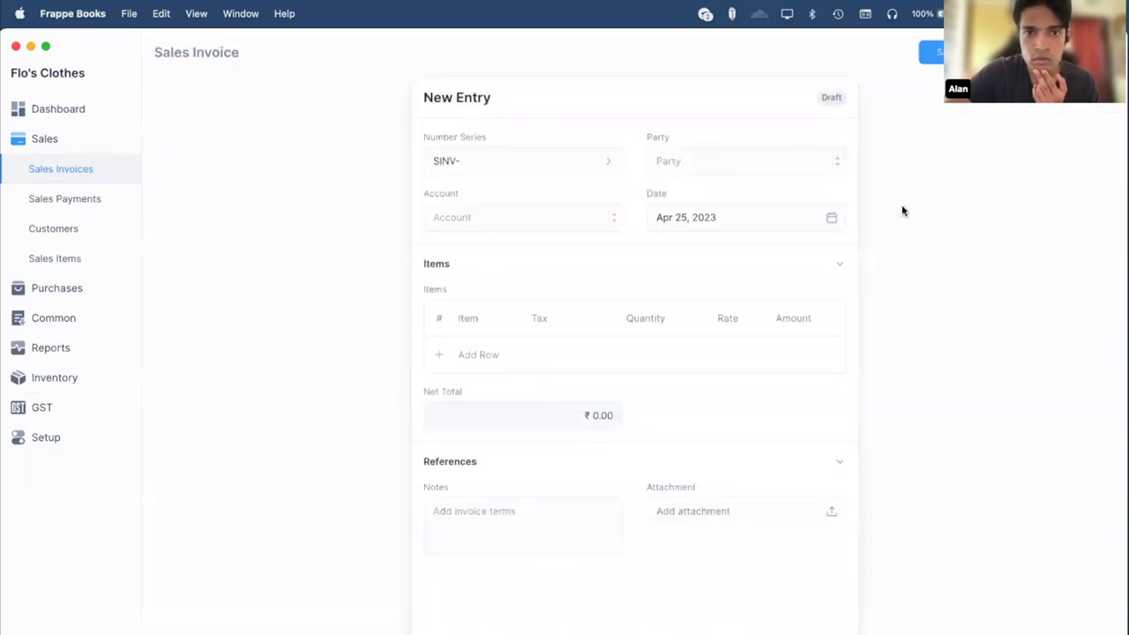
click(468, 161)
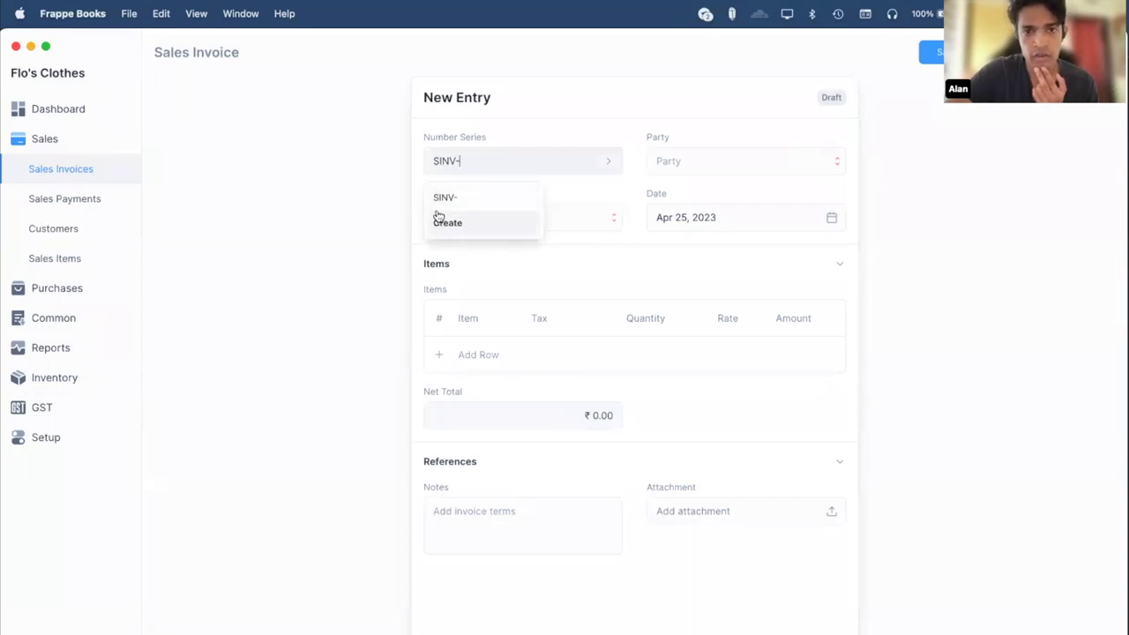
click(342, 203)
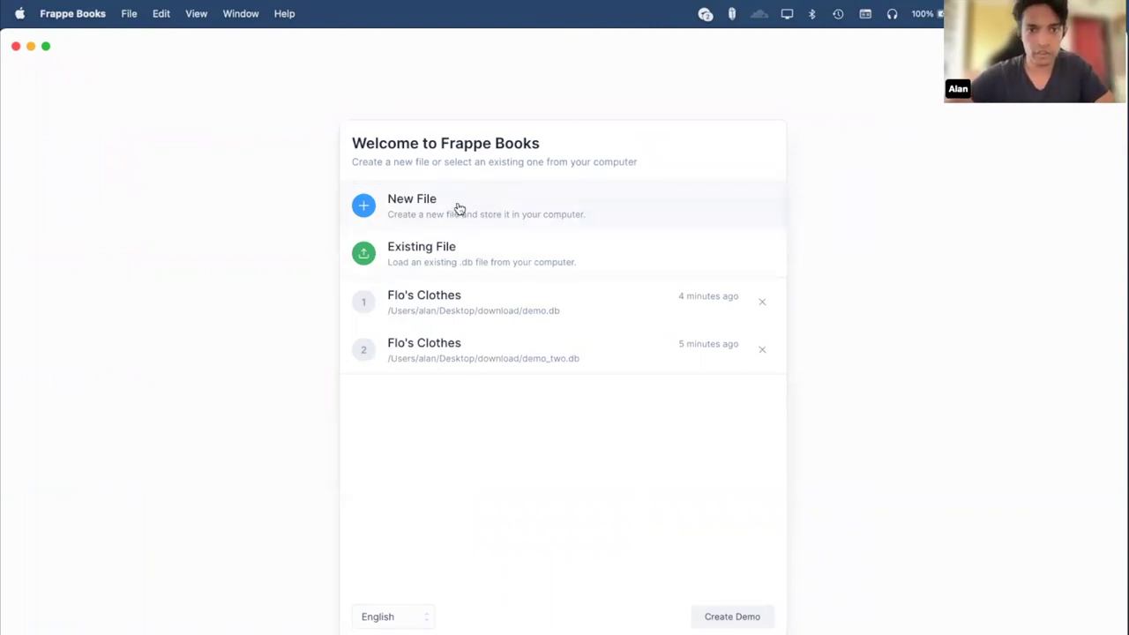
Create a new books file saved as books.db in the download folder.
click(459, 208)
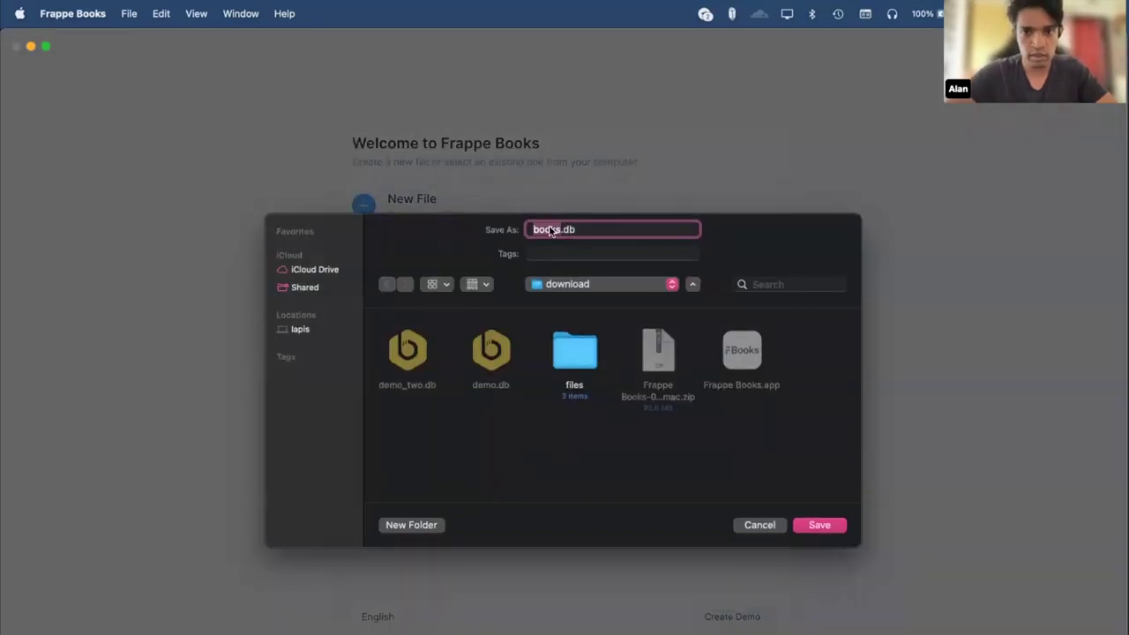
click(627, 245)
click(611, 227)
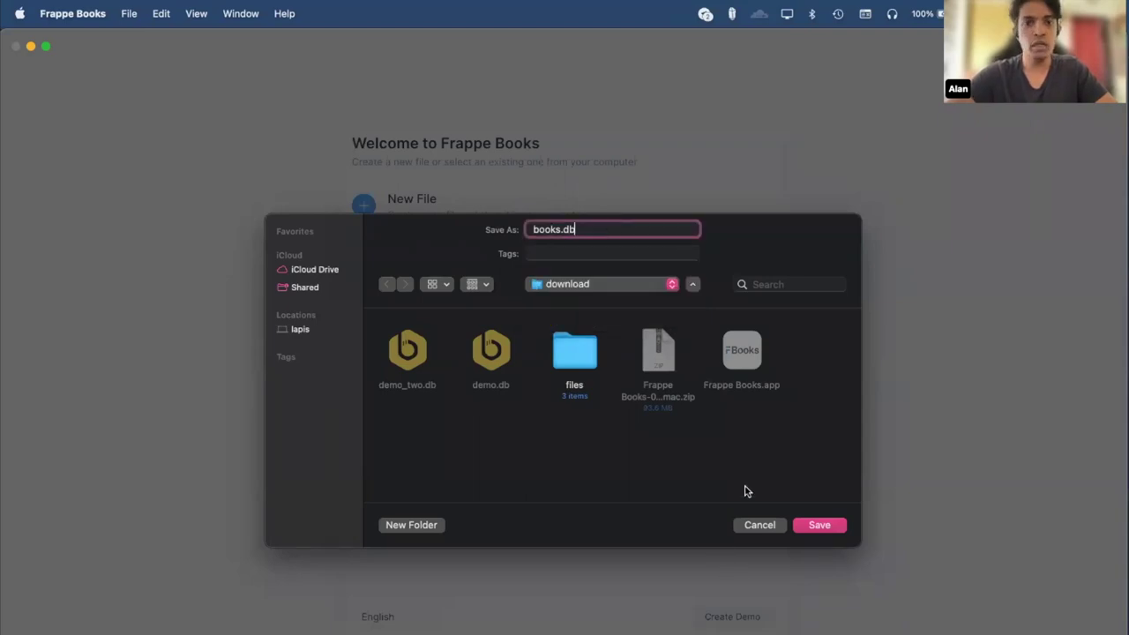
key(Return)
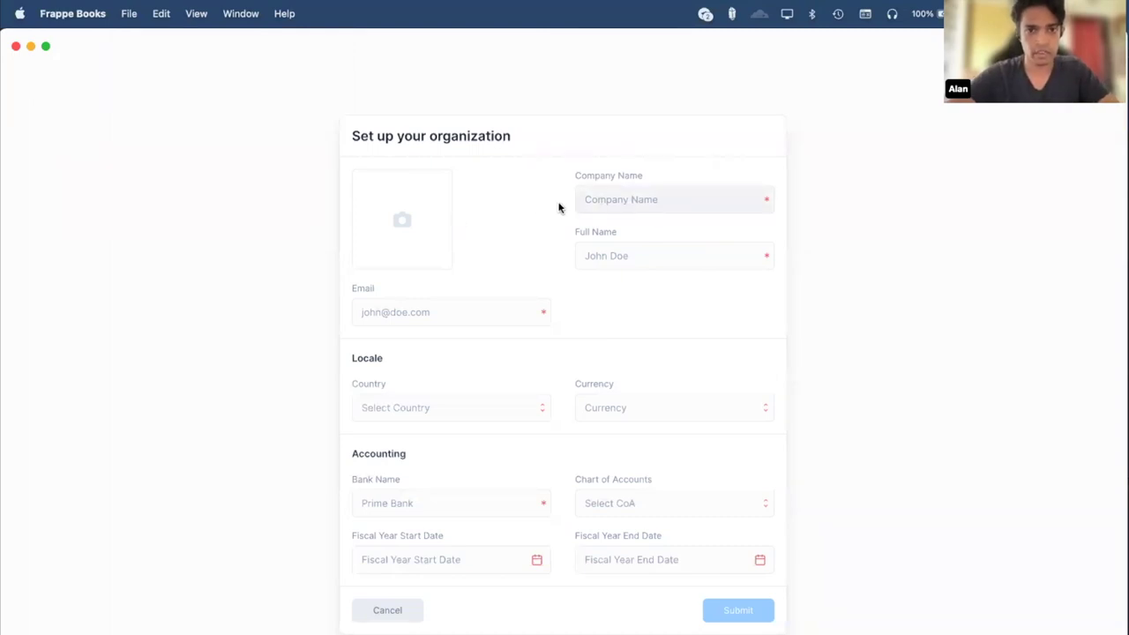
Enter company name Flos Clothing Co., the owner's full name and e-mail address.
click(648, 200)
text(Flos Clothing Co.)
key(Tab)
text(L)
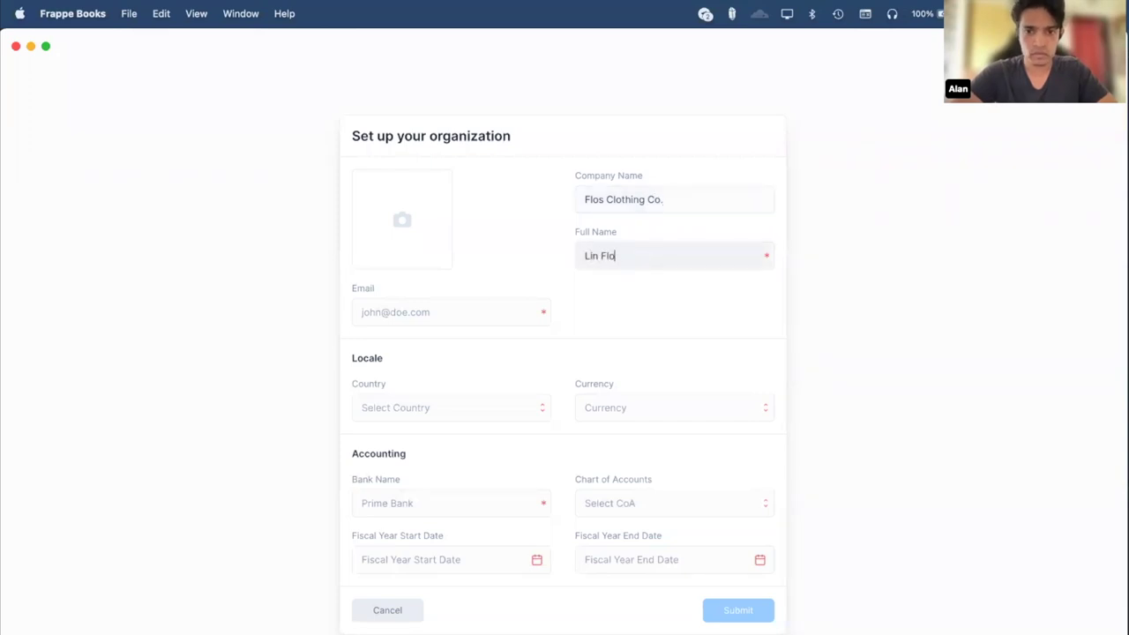
key(Tab)
Set the country to India, correcting the mistakenly chosen China.
key(Tab)
text(in)
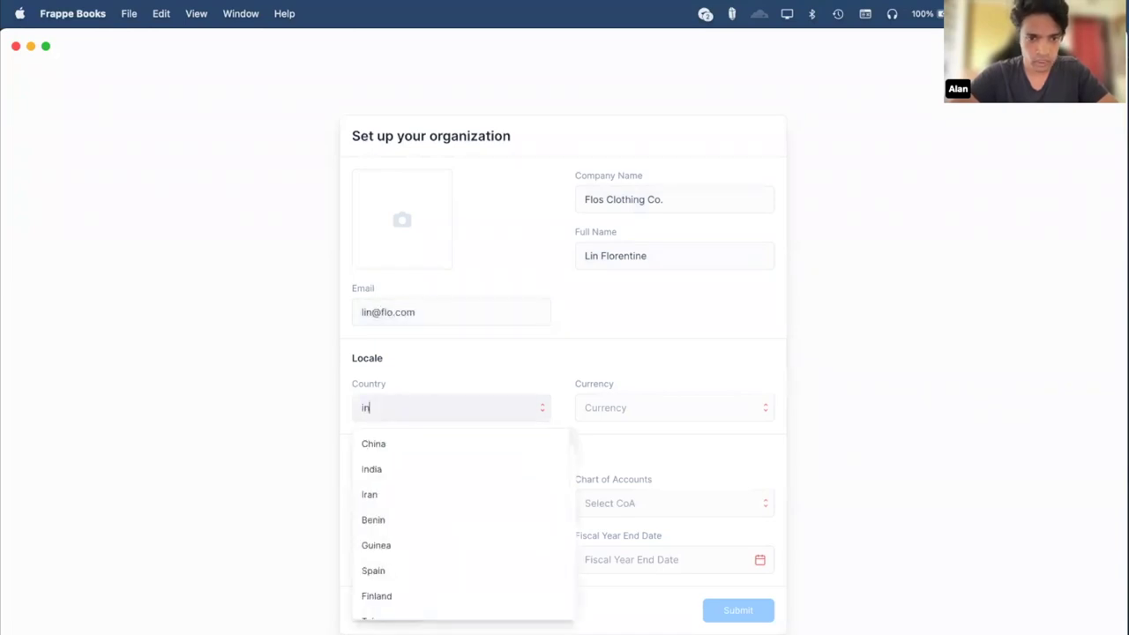
key(Down)
key(Return)
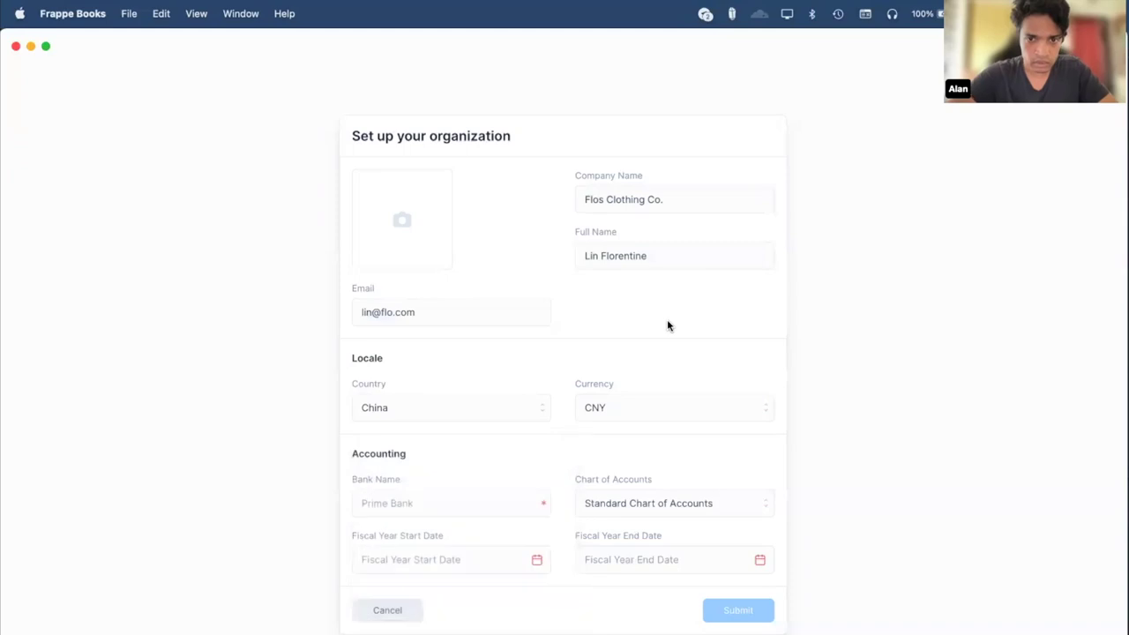
click(481, 402)
key(BackSpace)
text(in)
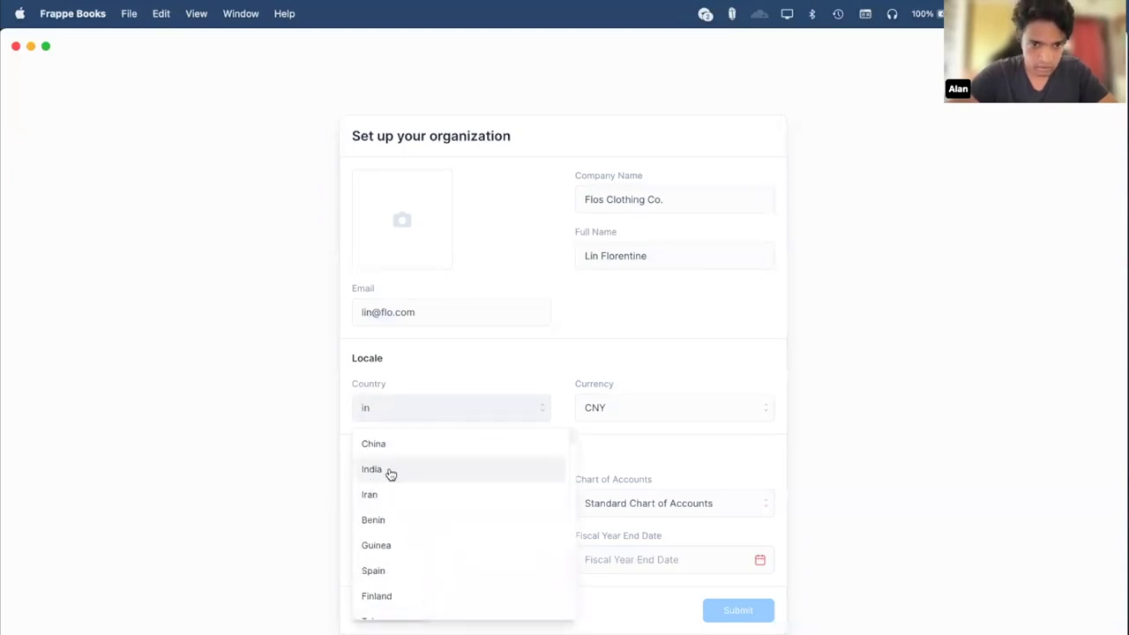
click(395, 476)
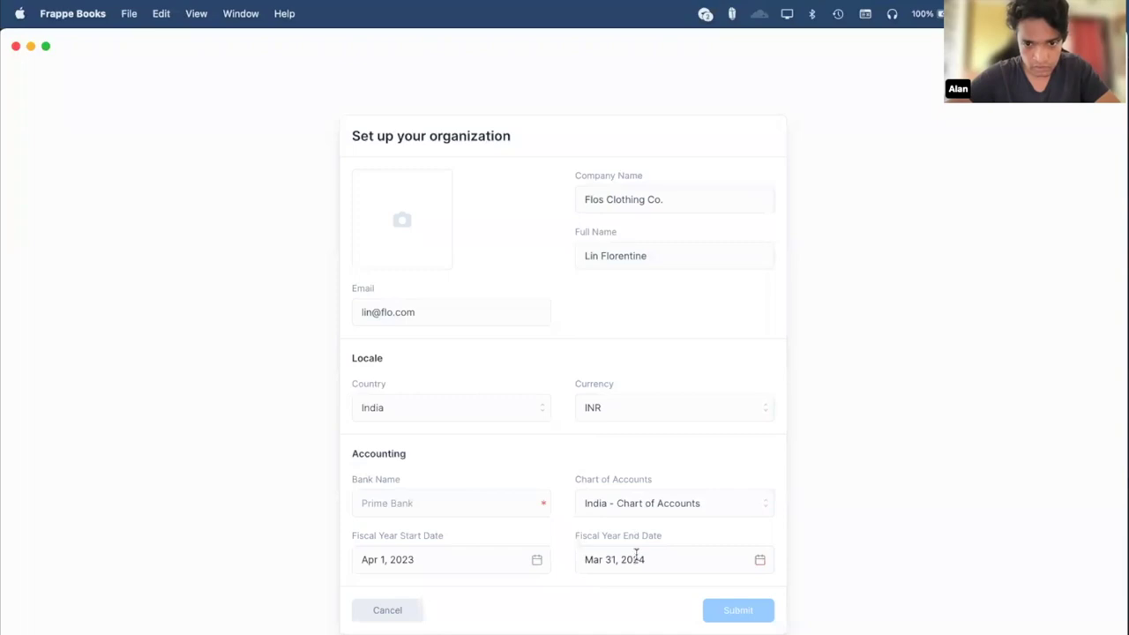
Review the chart of accounts options and keep India - Chart of Accounts.
click(726, 500)
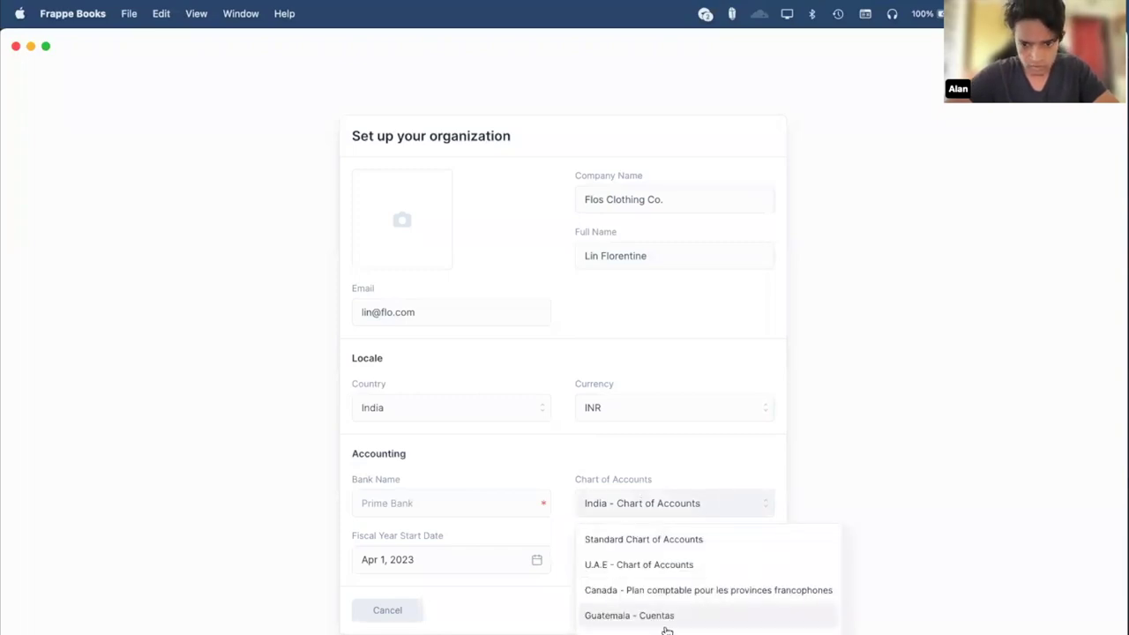
scroll(668, 623, down, 5)
scroll(667, 623, up, 5)
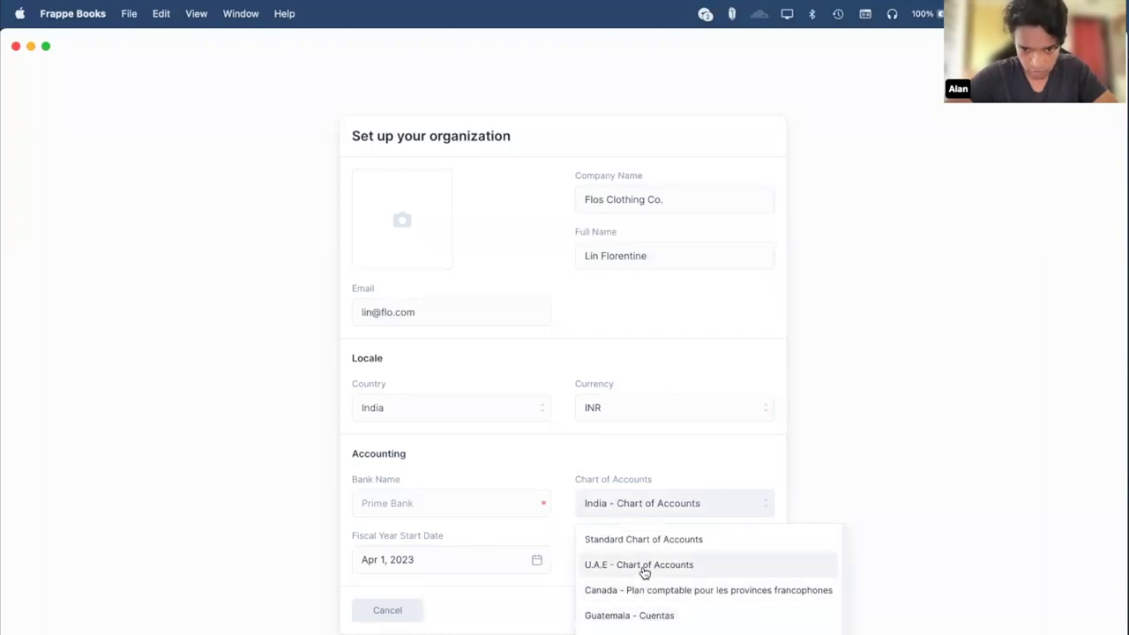
scroll(645, 573, down, 5)
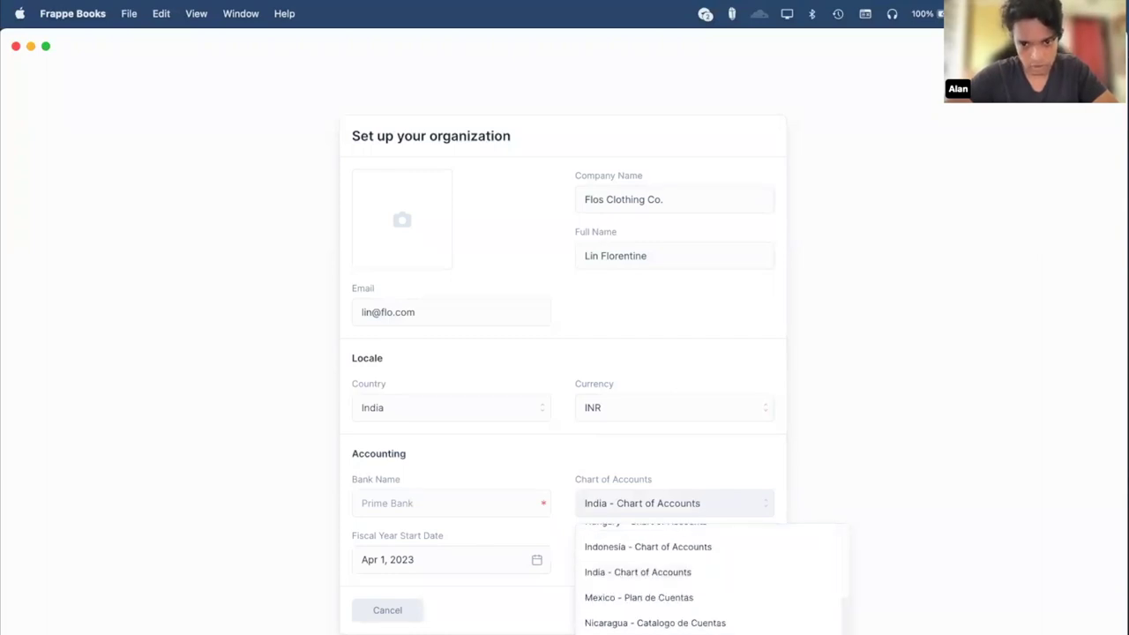
scroll(667, 577, up, 1)
scroll(668, 578, down, 1)
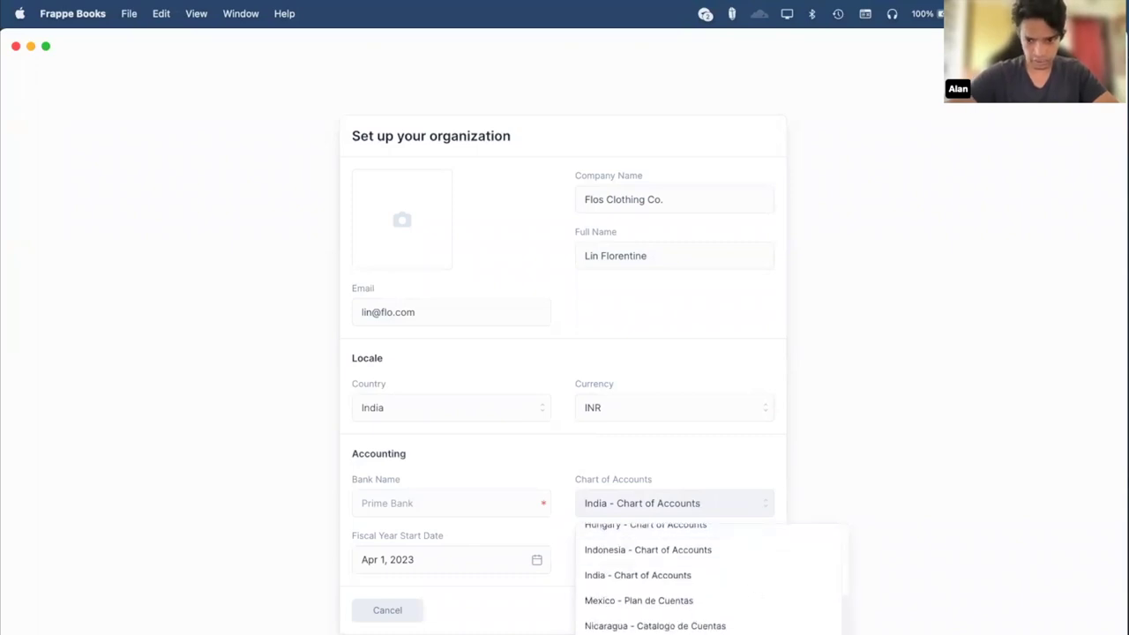
scroll(711, 578, down, 1)
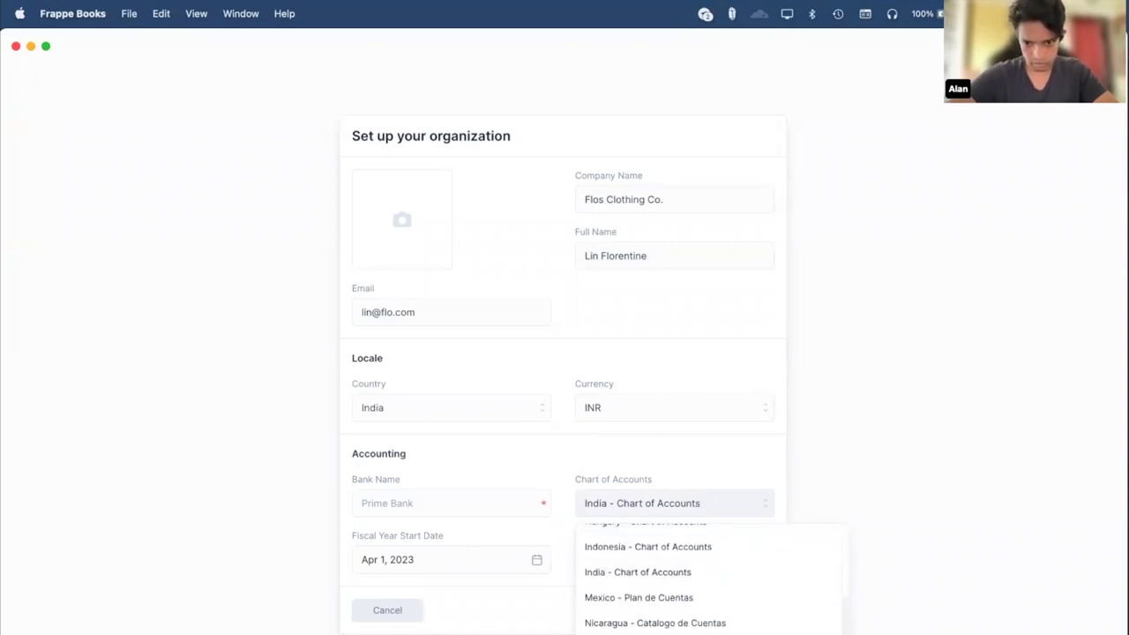
scroll(711, 578, up, 5)
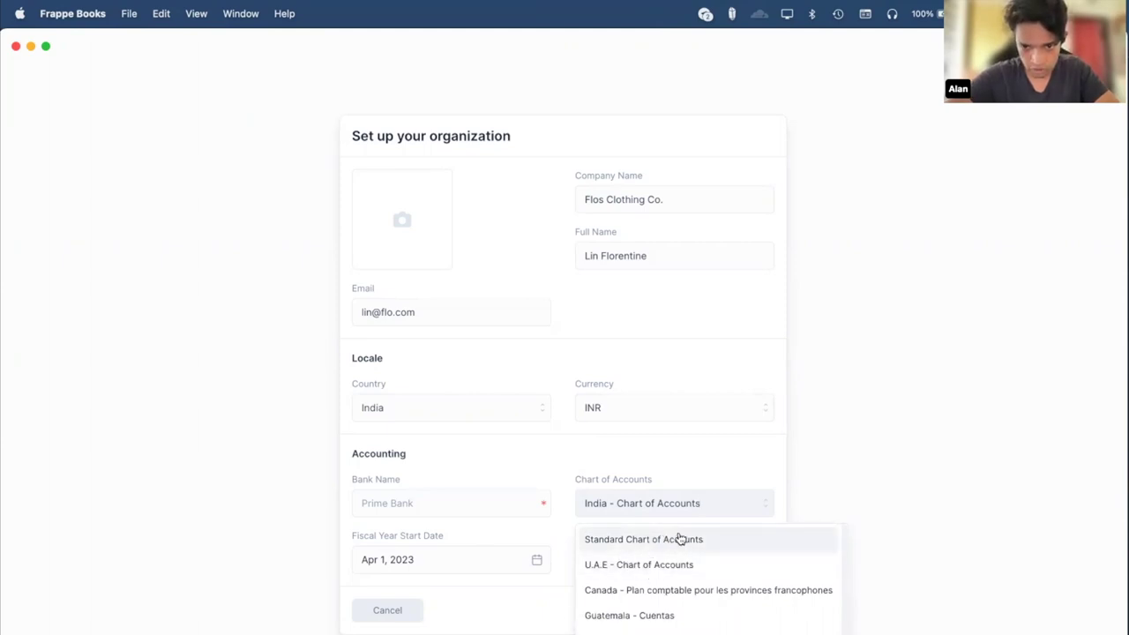
click(945, 409)
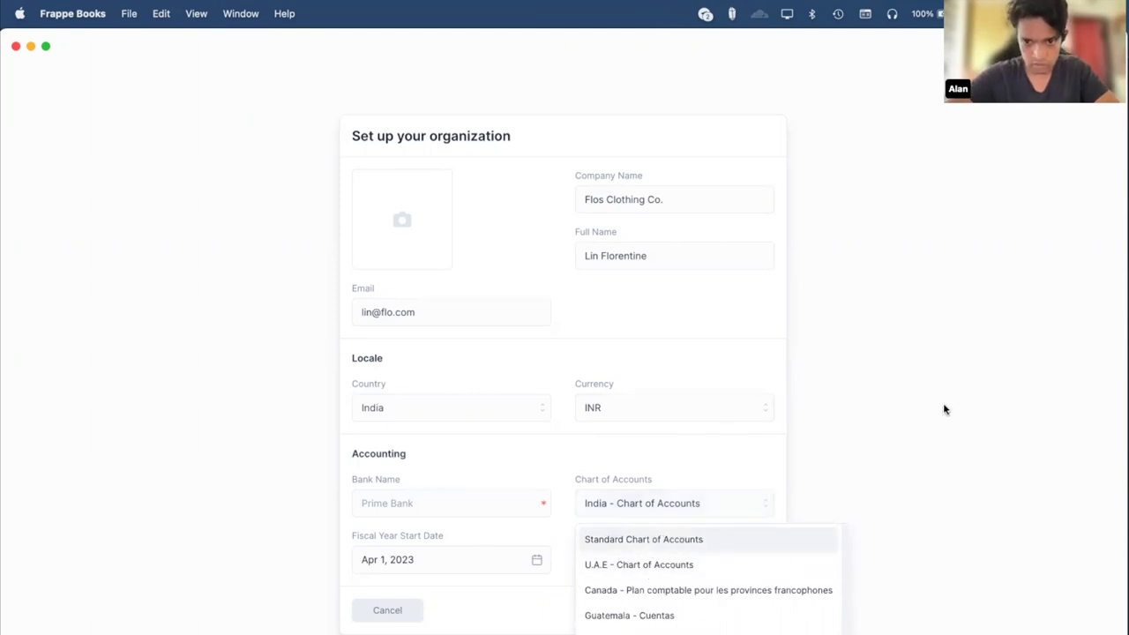
Enter New Bank of India as the bank name and add logo.png as logo.
click(400, 495)
text(N)
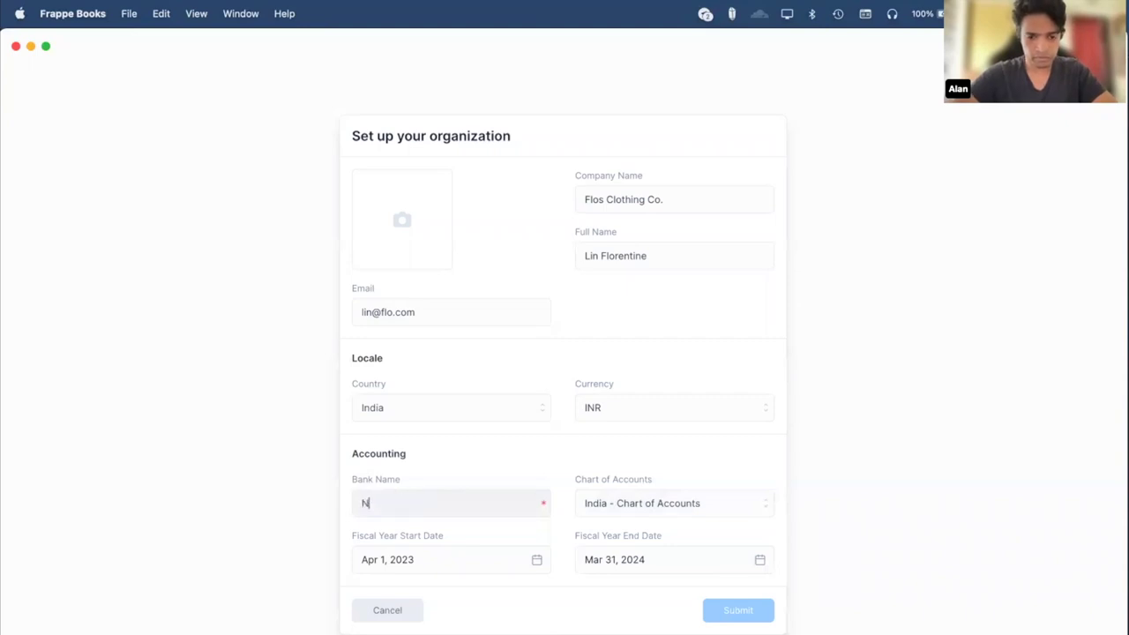
text(ew Bank of In)
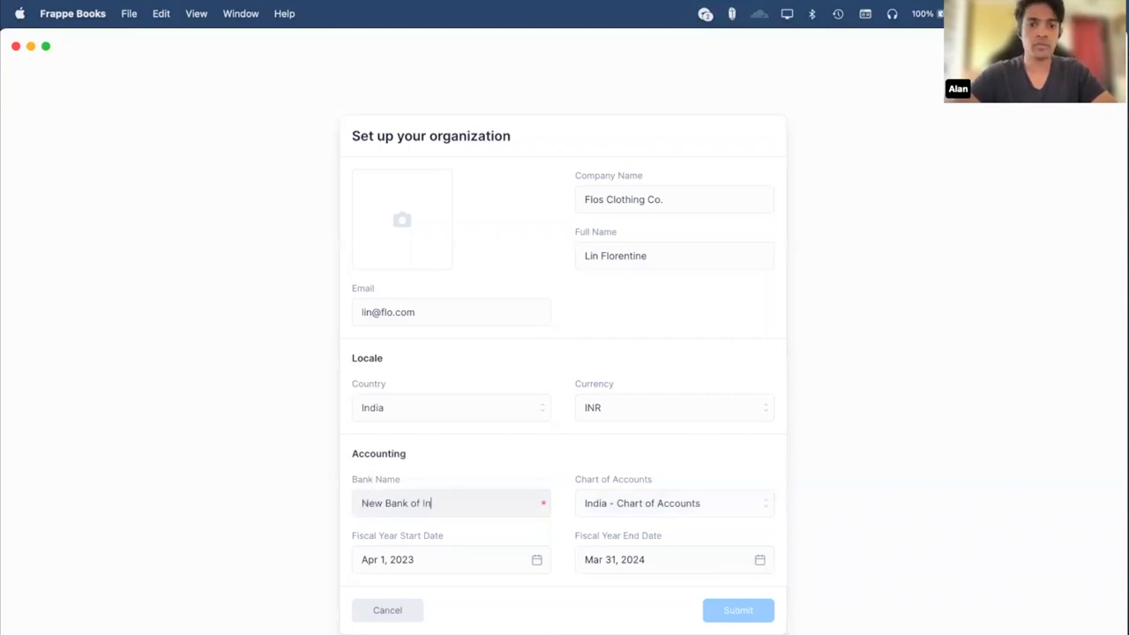
text(dia)
click(118, 277)
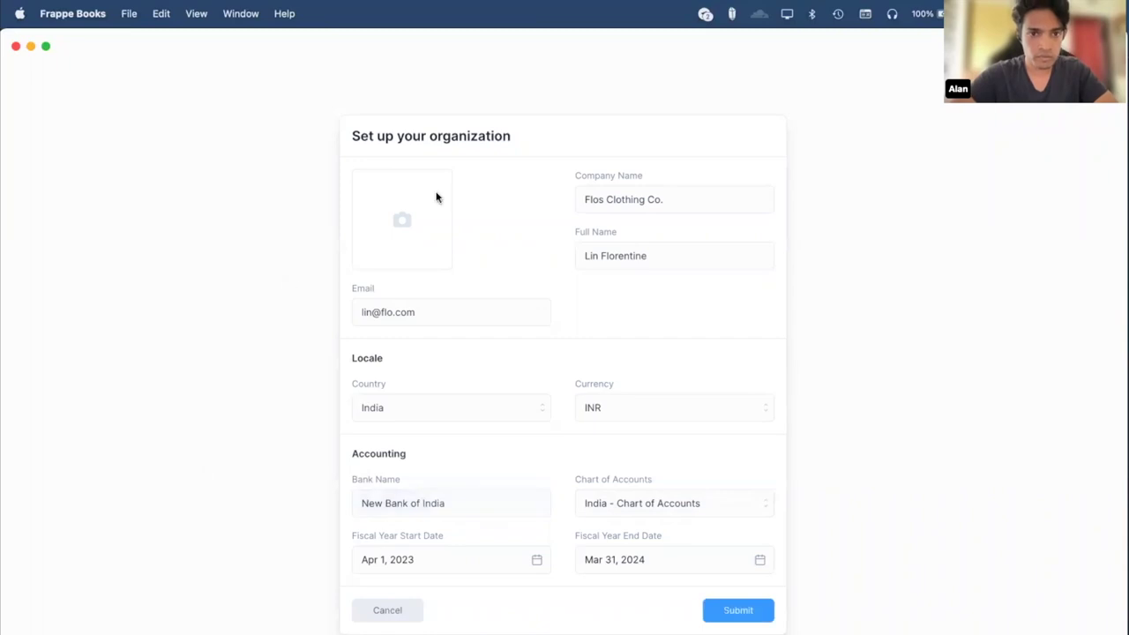
click(403, 258)
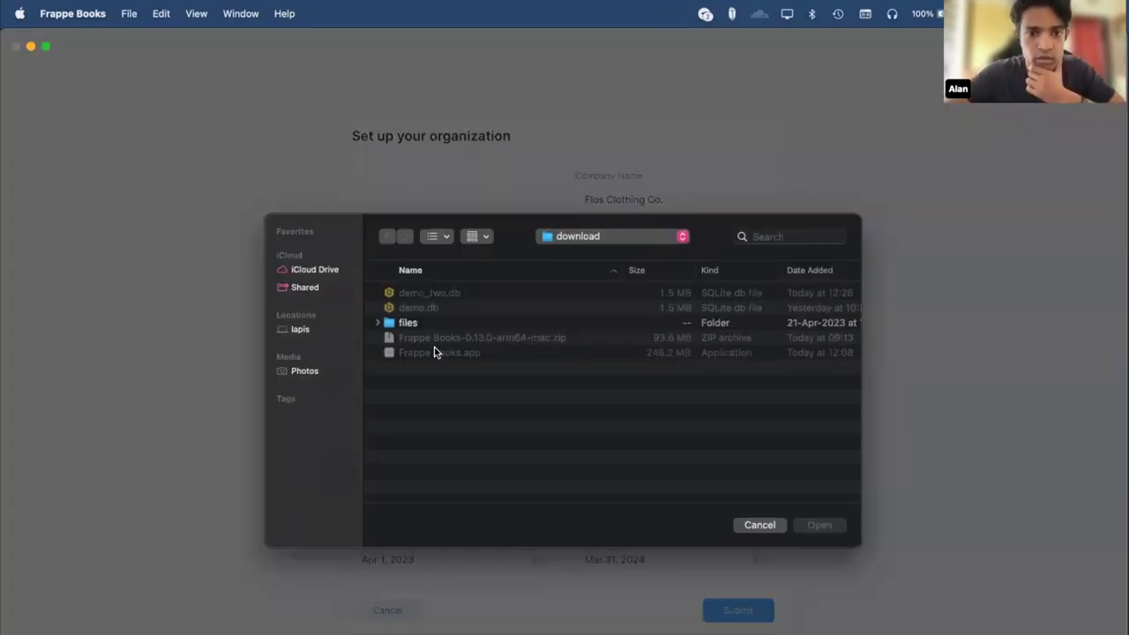
double_click(420, 323)
double_click(433, 308)
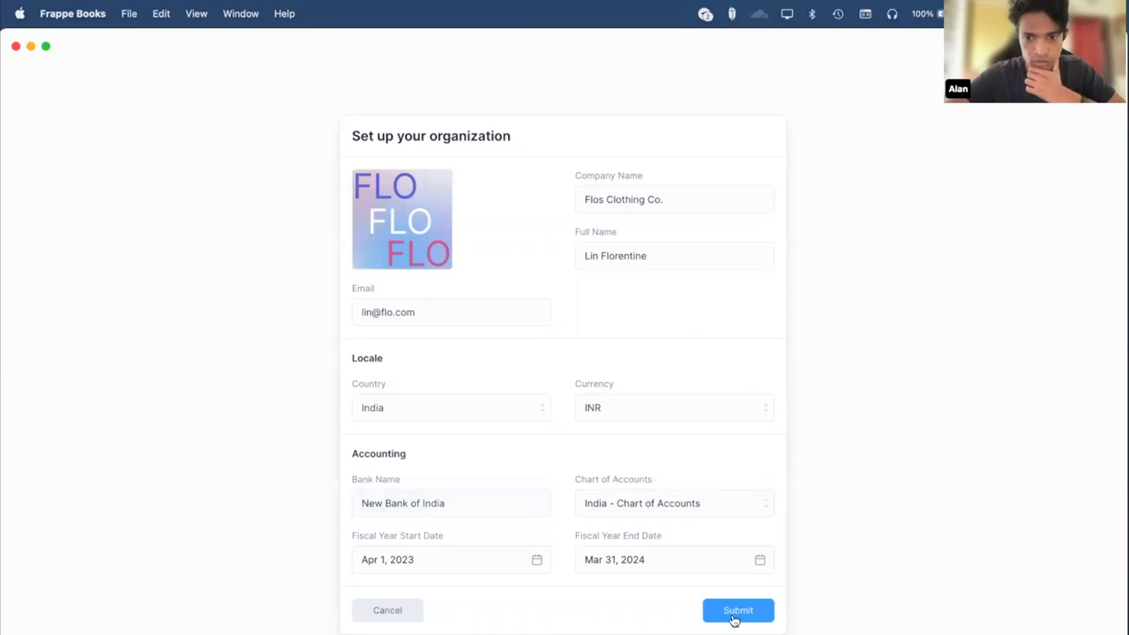
Submit the Flos Clothing Co. organization setup and look over the Get Started cards.
click(738, 611)
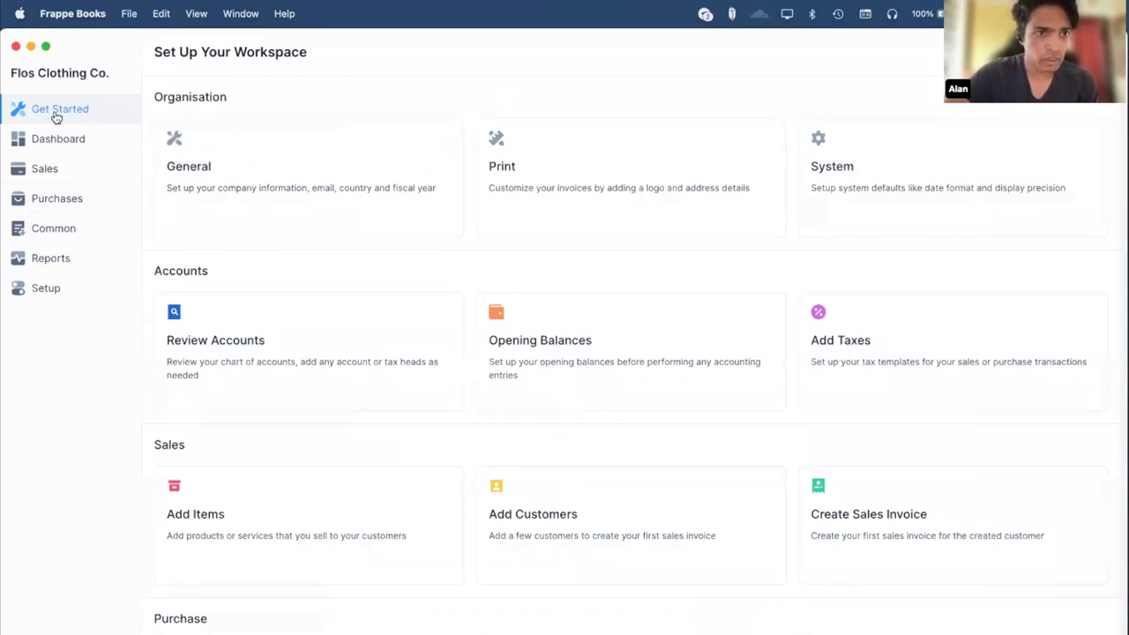
mouse_move(443, 341)
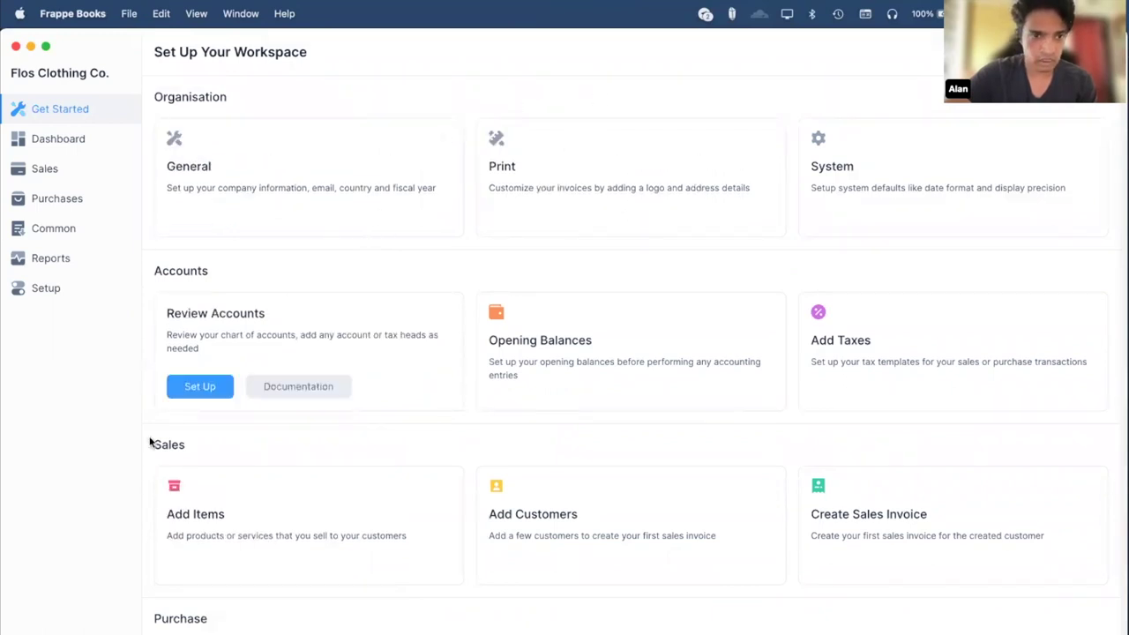
mouse_move(850, 377)
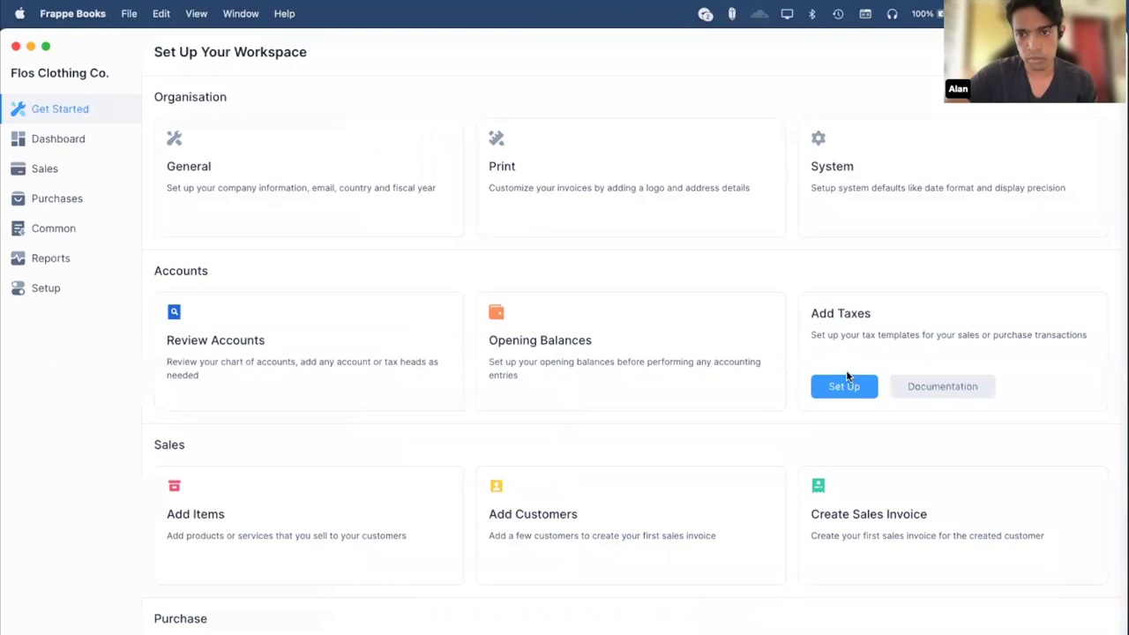
mouse_move(191, 545)
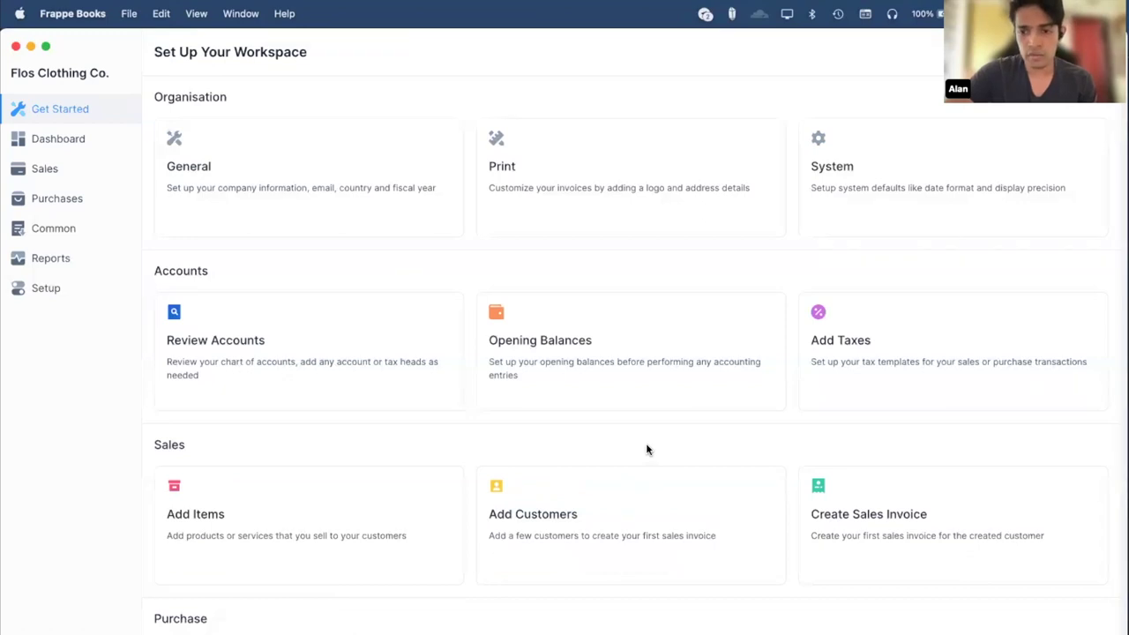
mouse_move(881, 498)
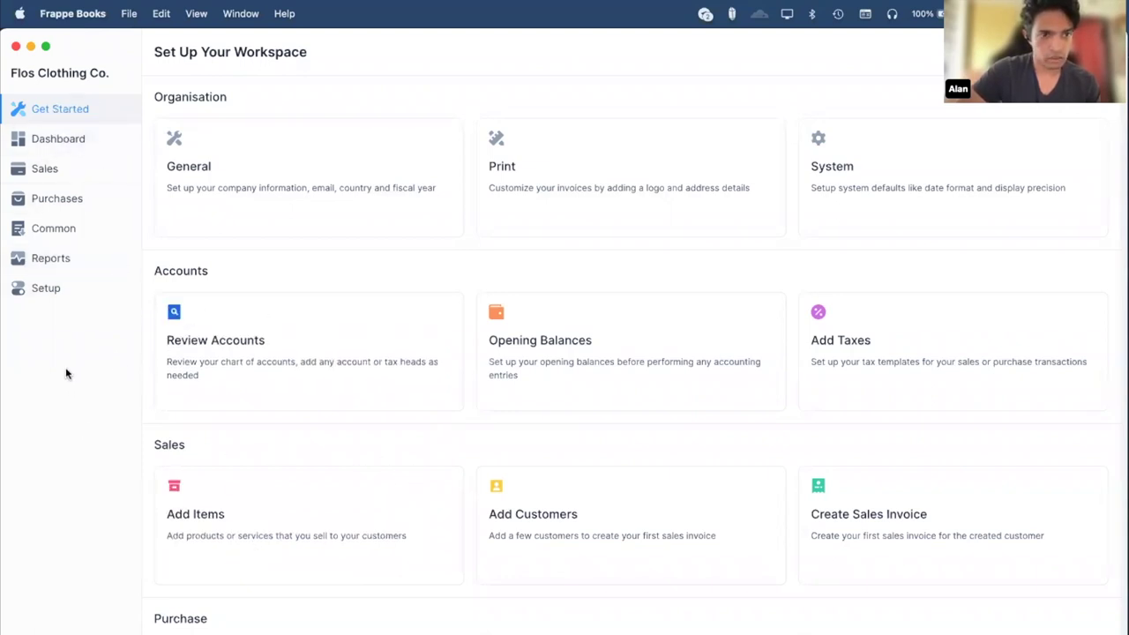
Create a new item named T-Shirt, kept for Both and as a Product.
click(55, 229)
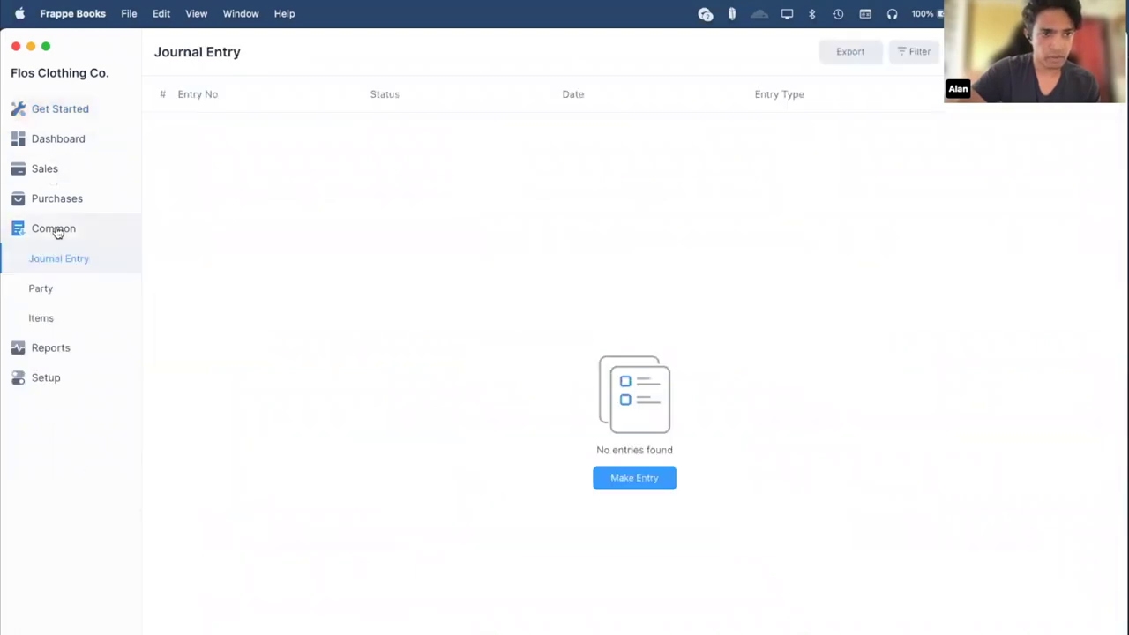
click(57, 327)
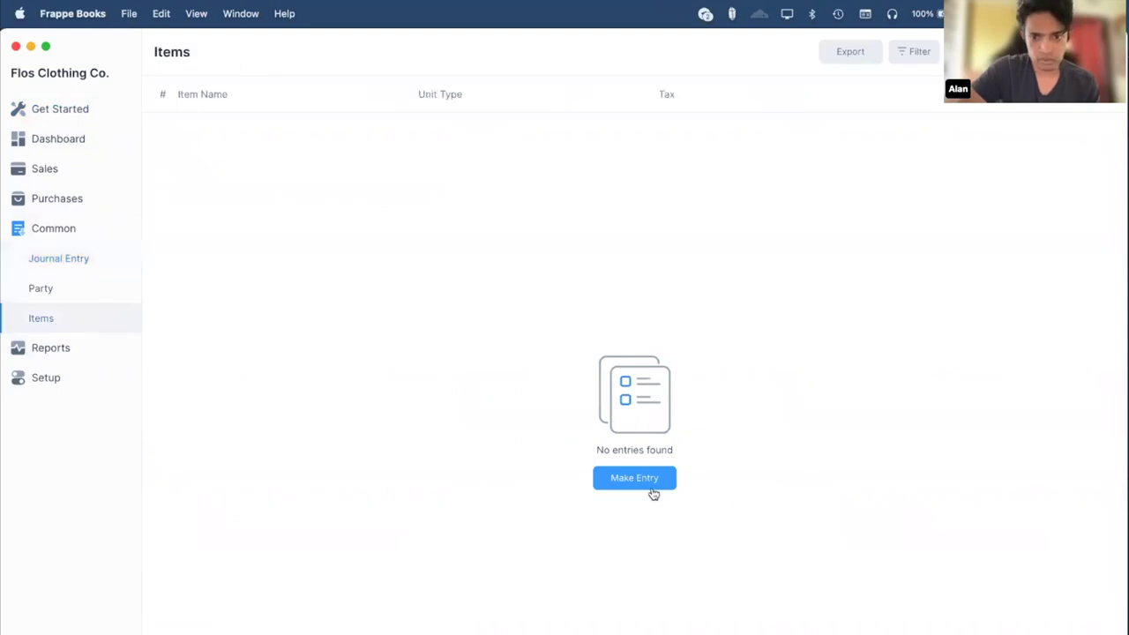
click(622, 479)
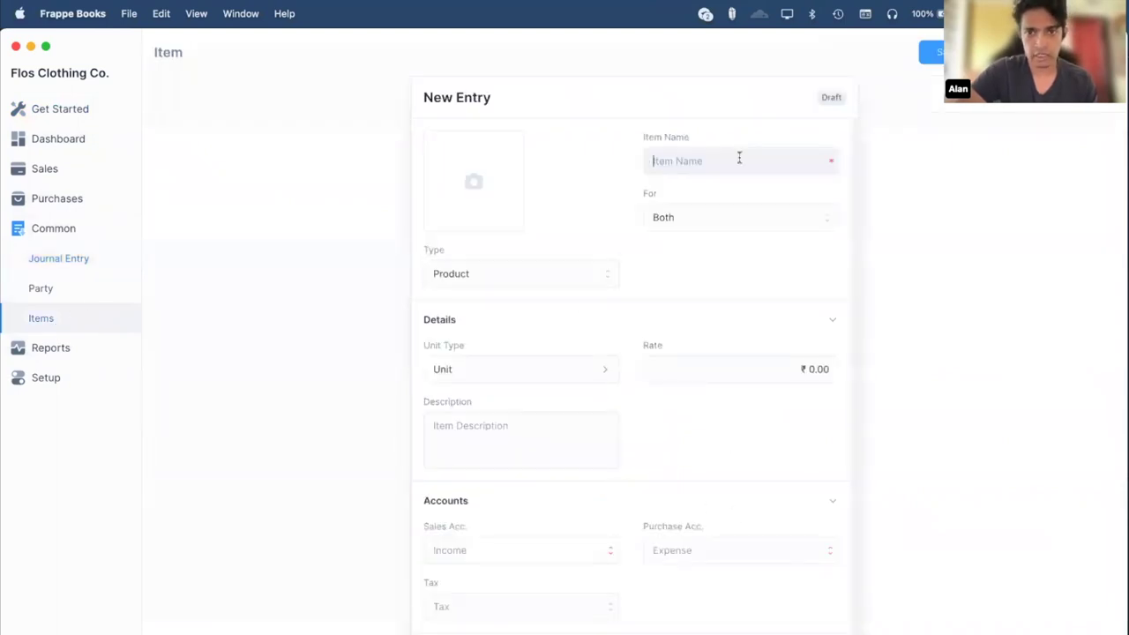
text(T-Shirt)
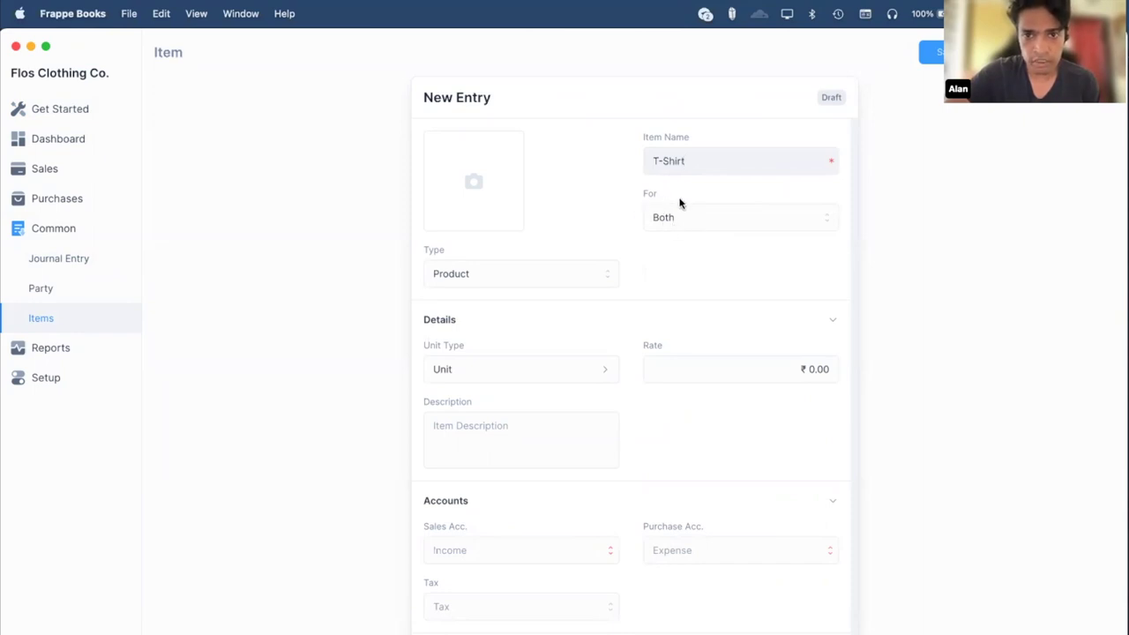
click(683, 220)
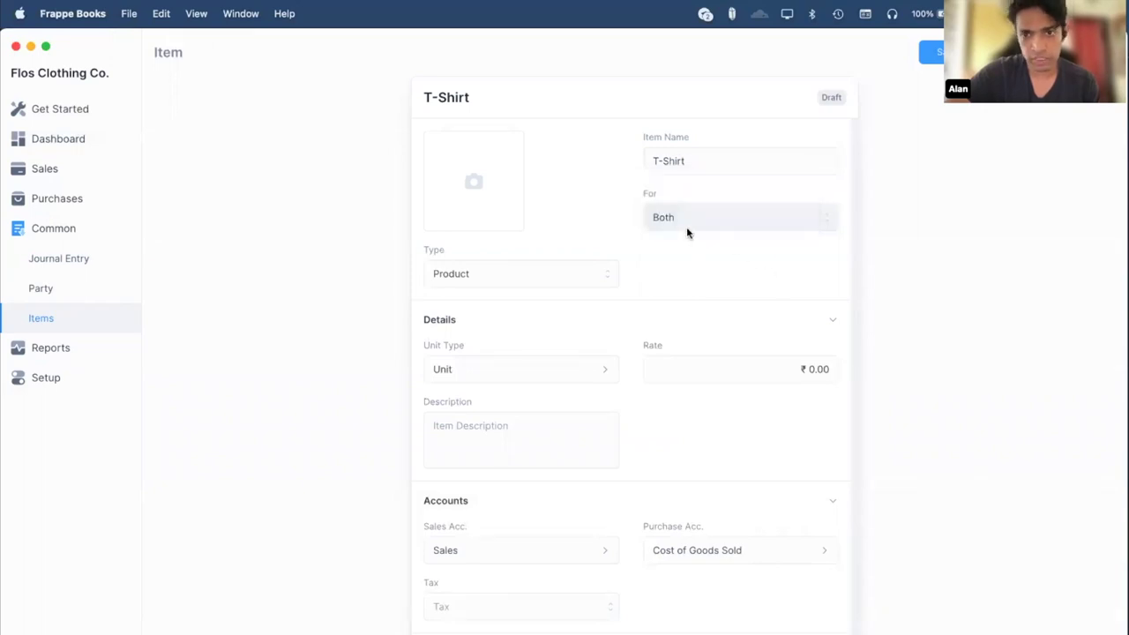
click(686, 227)
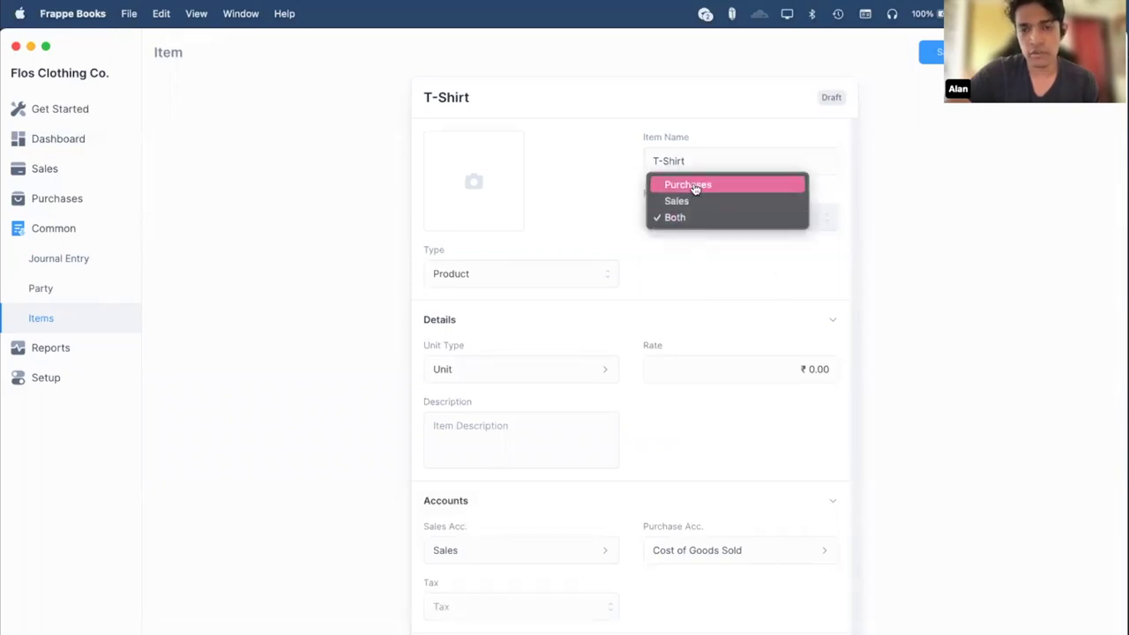
click(702, 263)
click(554, 274)
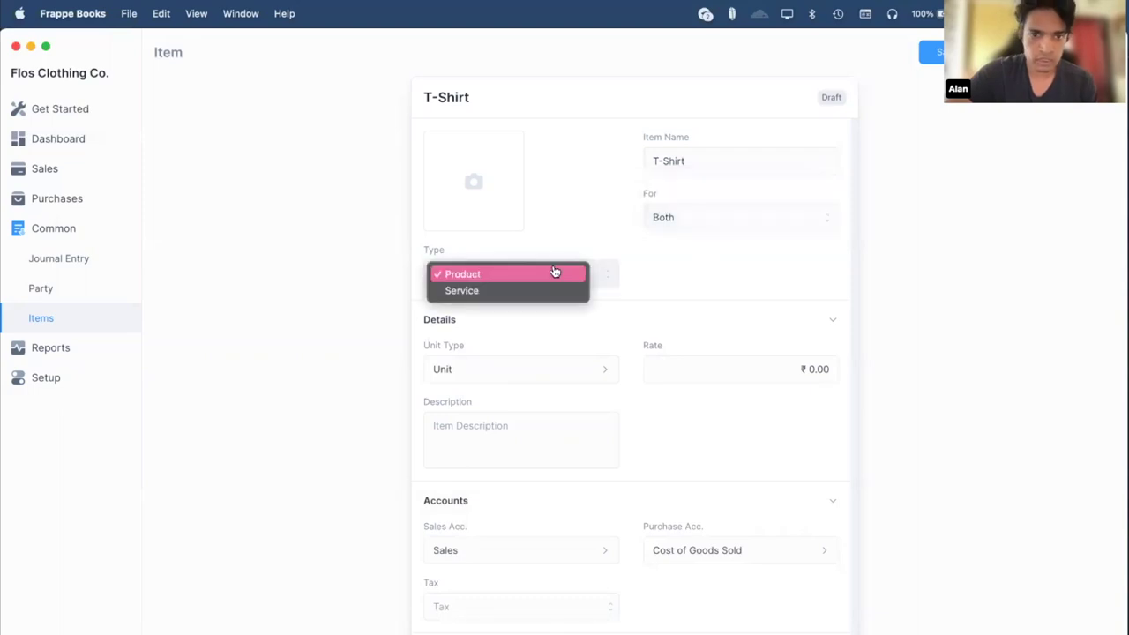
click(279, 277)
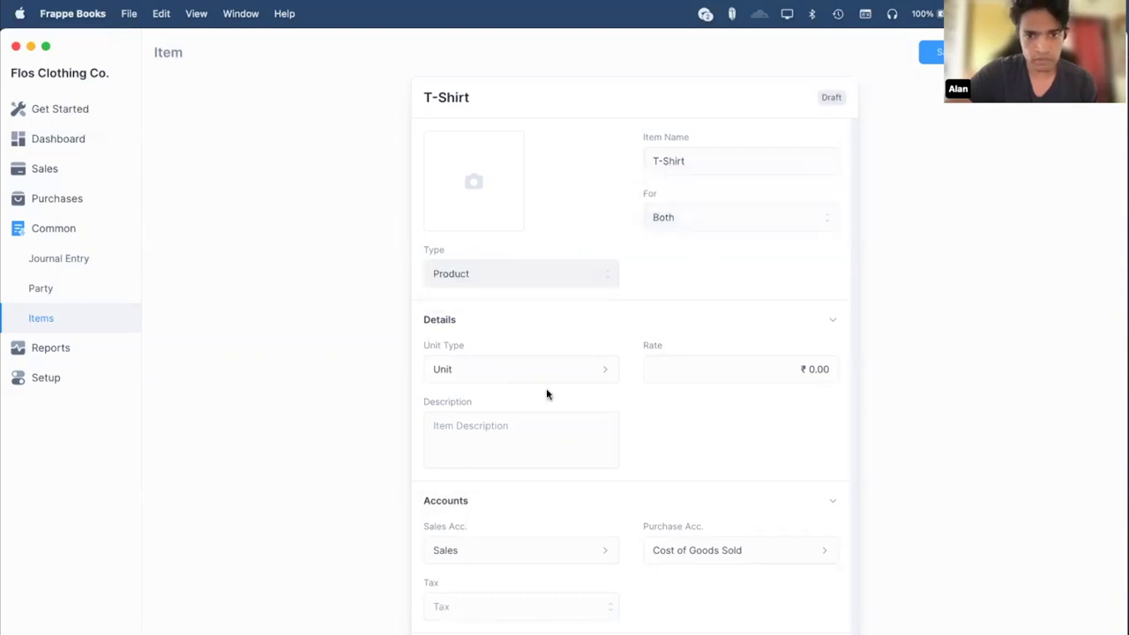
Give the item the description 'A simple black t-shirt.' and GST-12 tax.
click(494, 454)
text(A simple b)
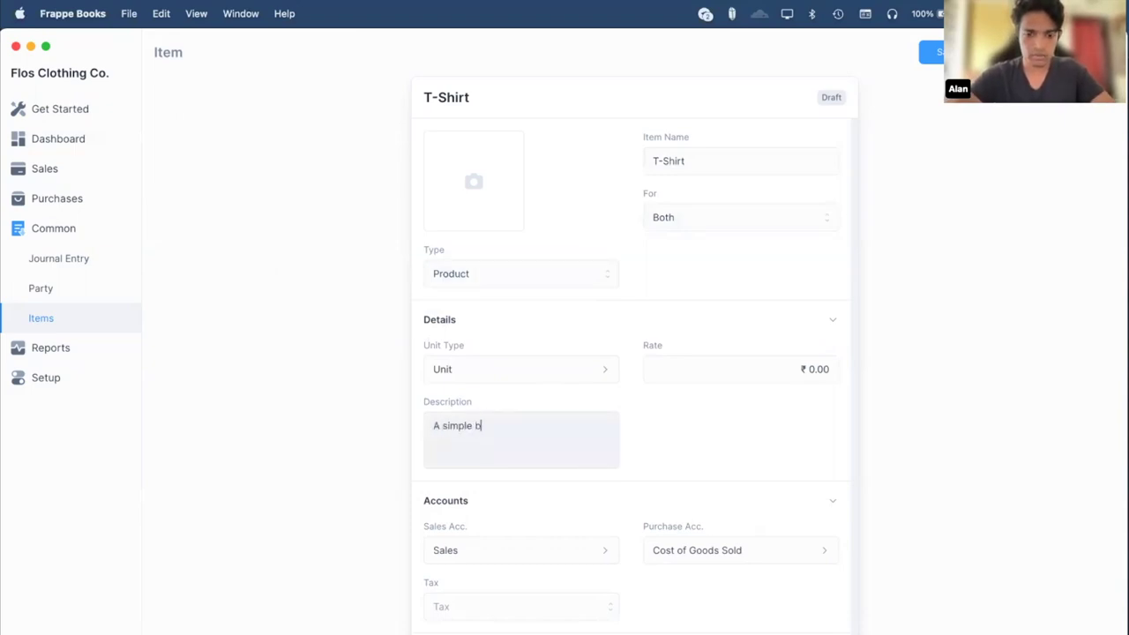
text(lack t-shirt.)
click(711, 459)
scroll(571, 535, down, 1)
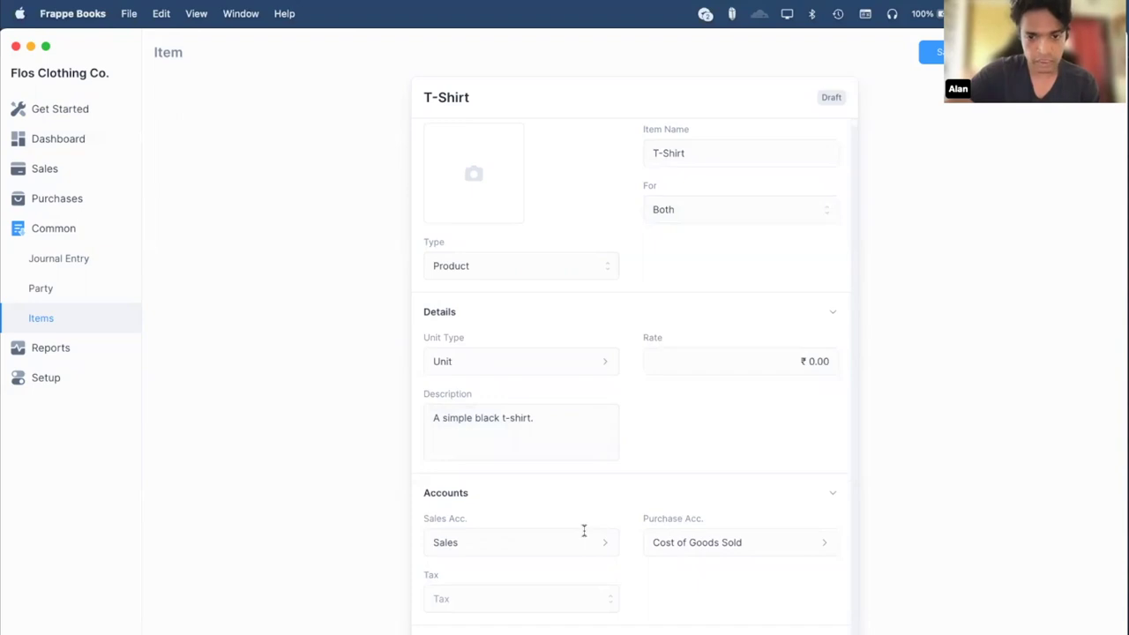
click(528, 599)
scroll(473, 474, down, 1)
scroll(475, 493, down, 2)
scroll(475, 492, up, 3)
text(18)
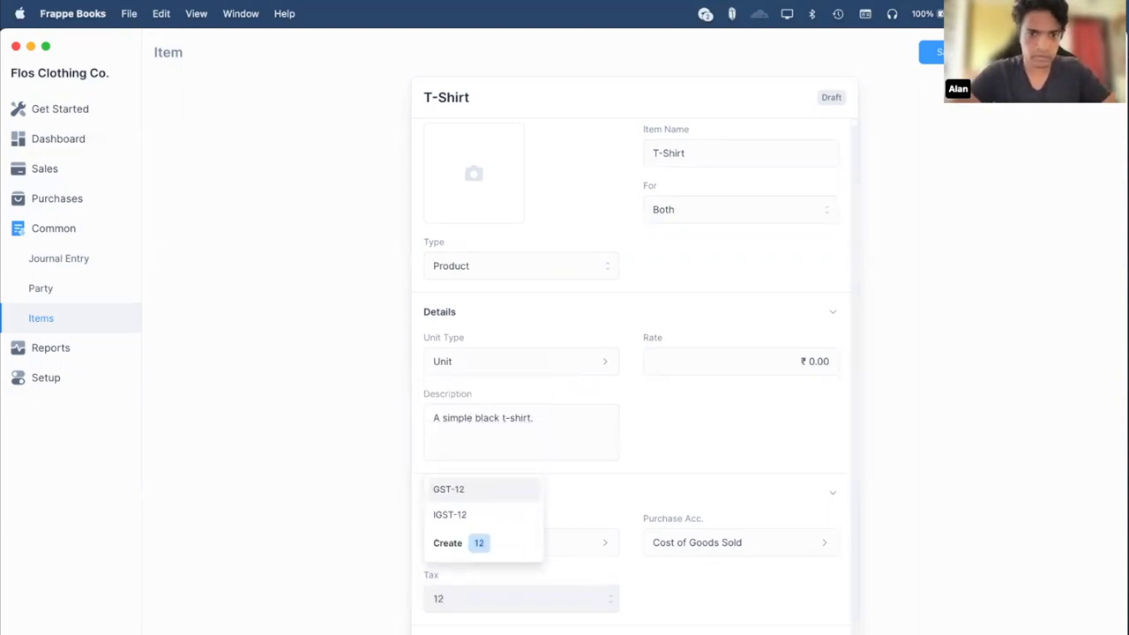
key(Return)
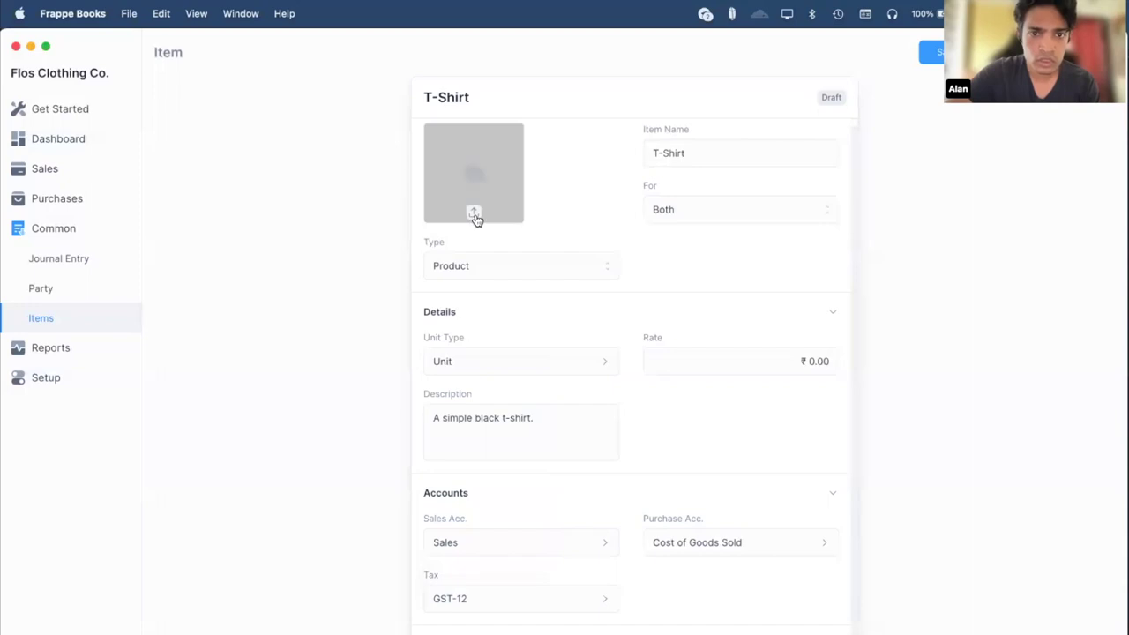
Add blackt.jpeg as the item picture and save the item.
click(475, 217)
click(438, 297)
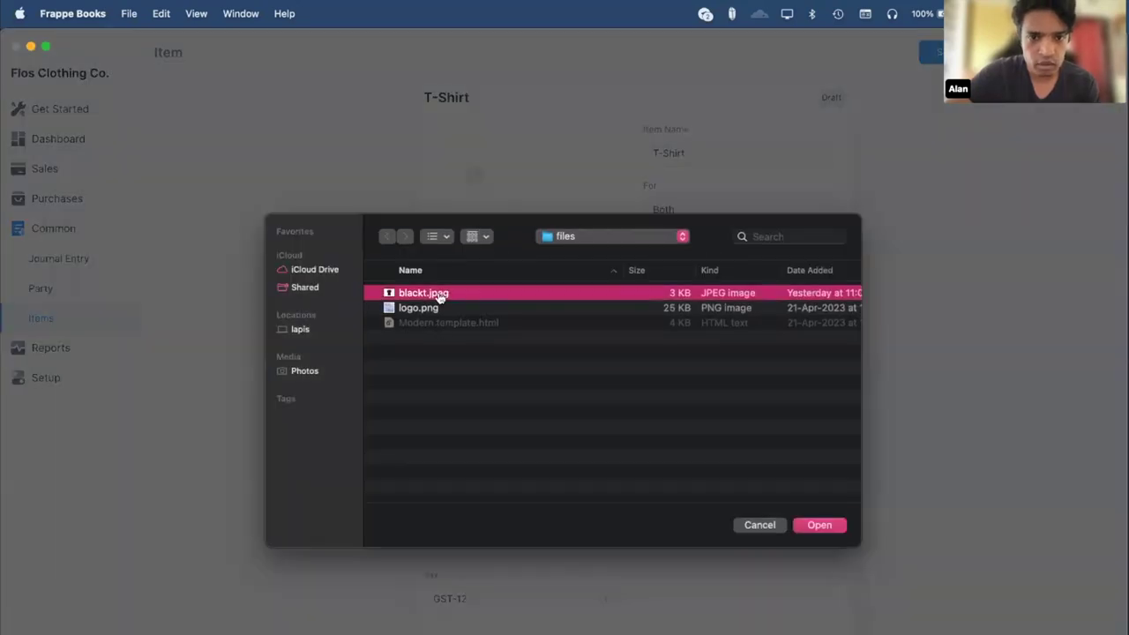
double_click(438, 297)
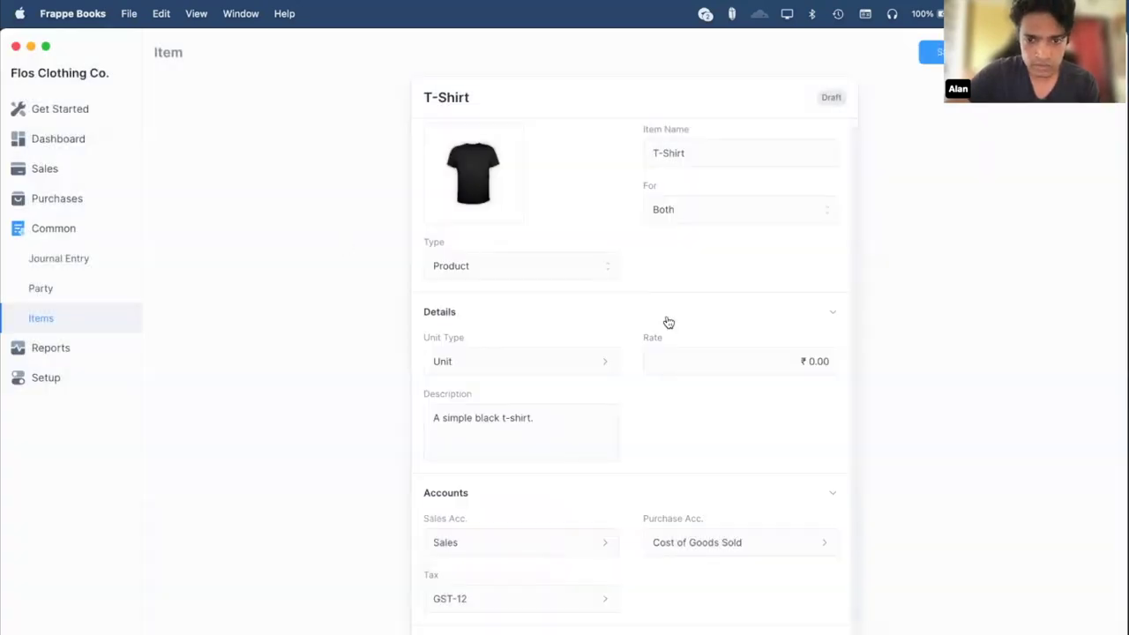
click(948, 53)
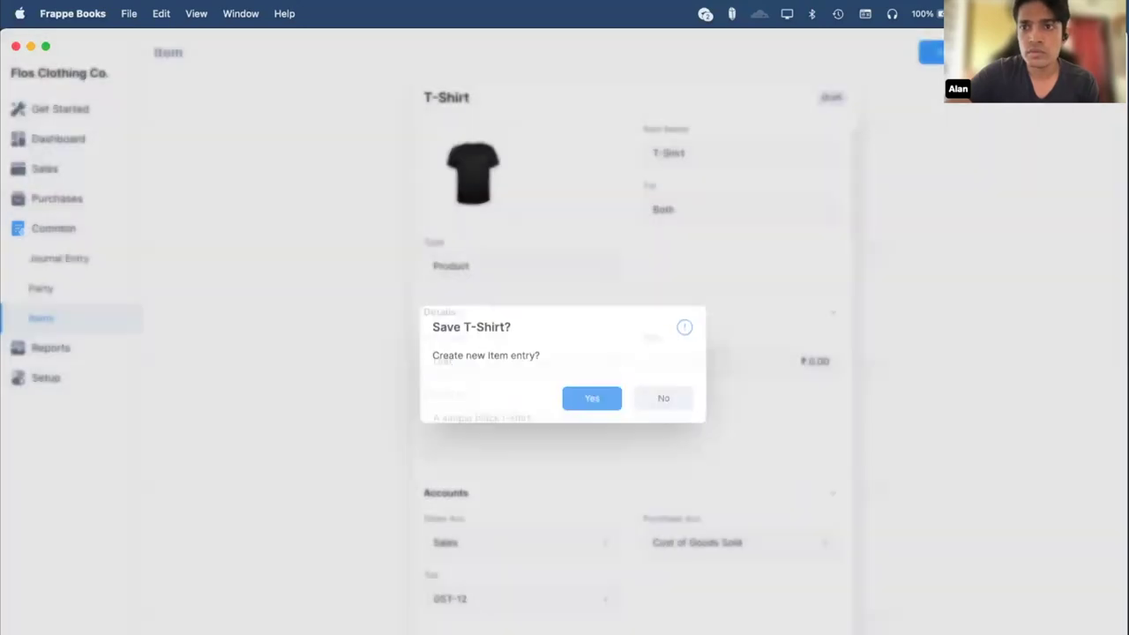
Confirm saving the T-Shirt item, return to Items, then go to the Suppliers list.
key(Return)
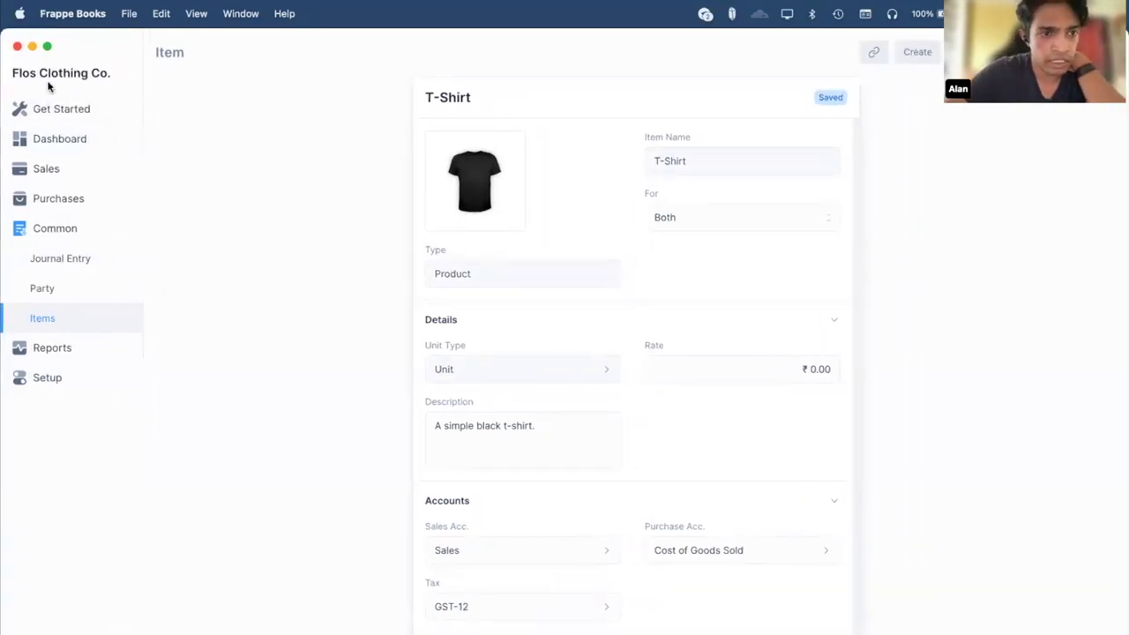
click(292, 271)
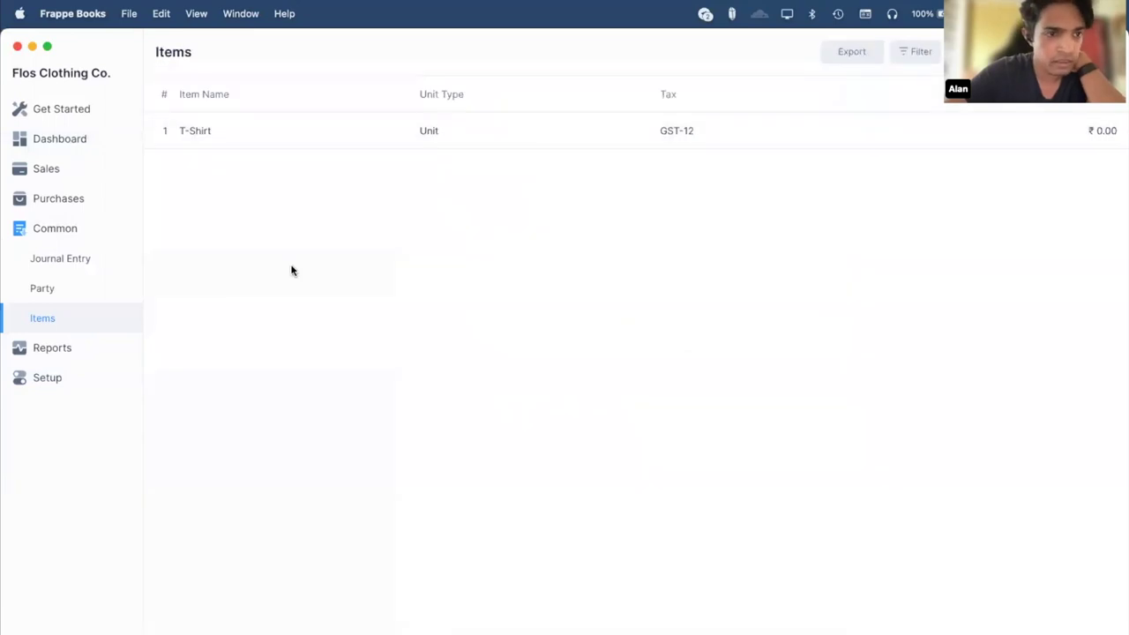
click(92, 198)
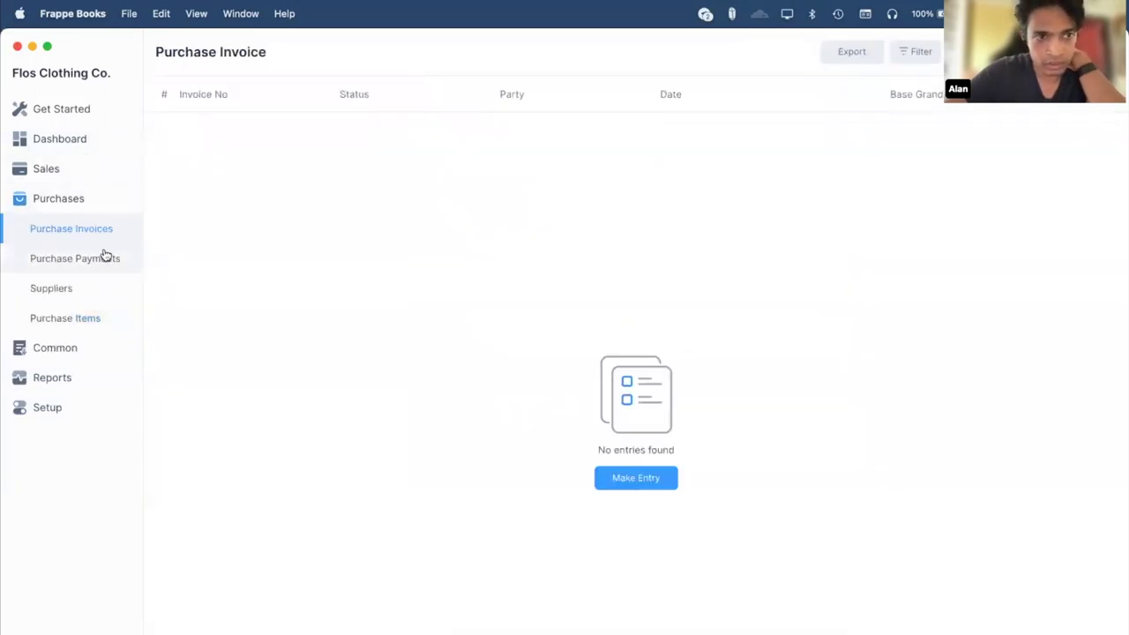
click(68, 349)
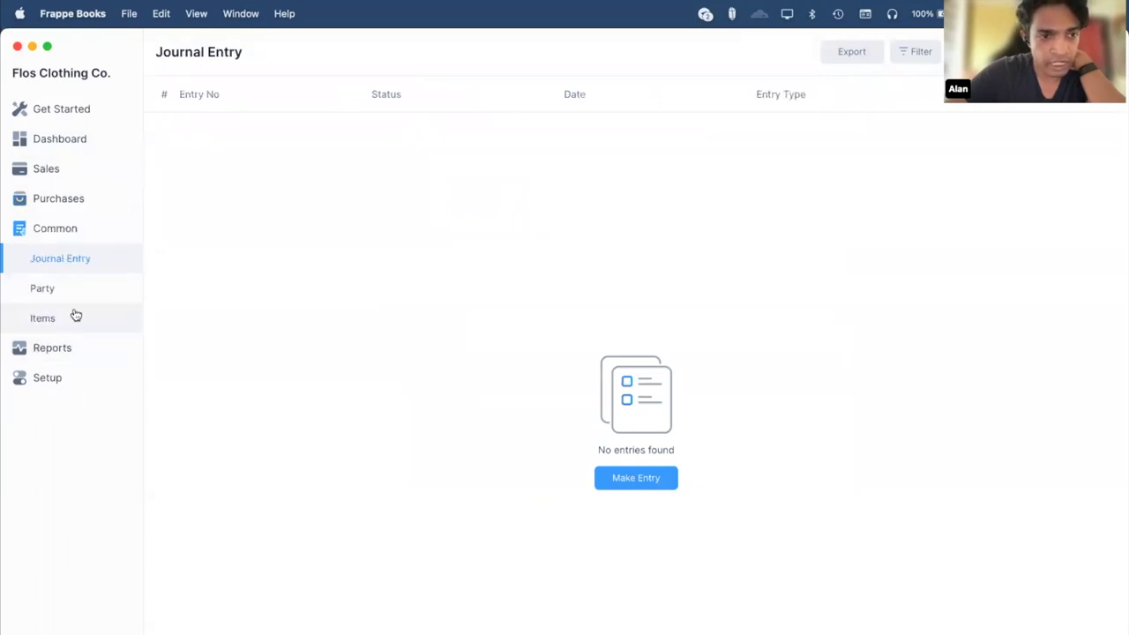
click(84, 207)
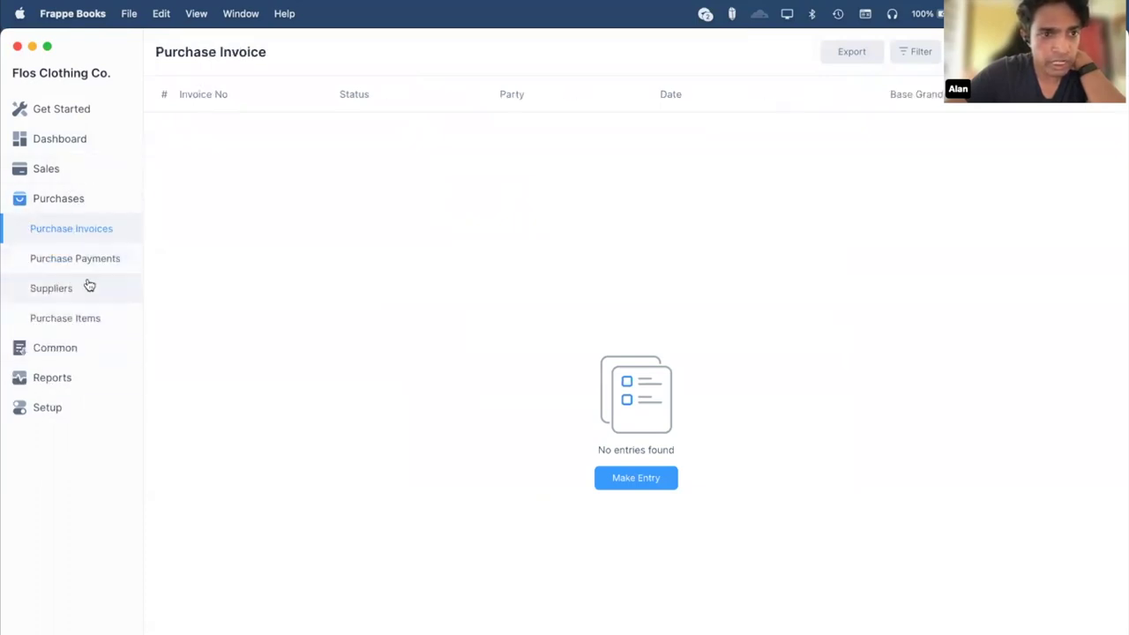
click(85, 287)
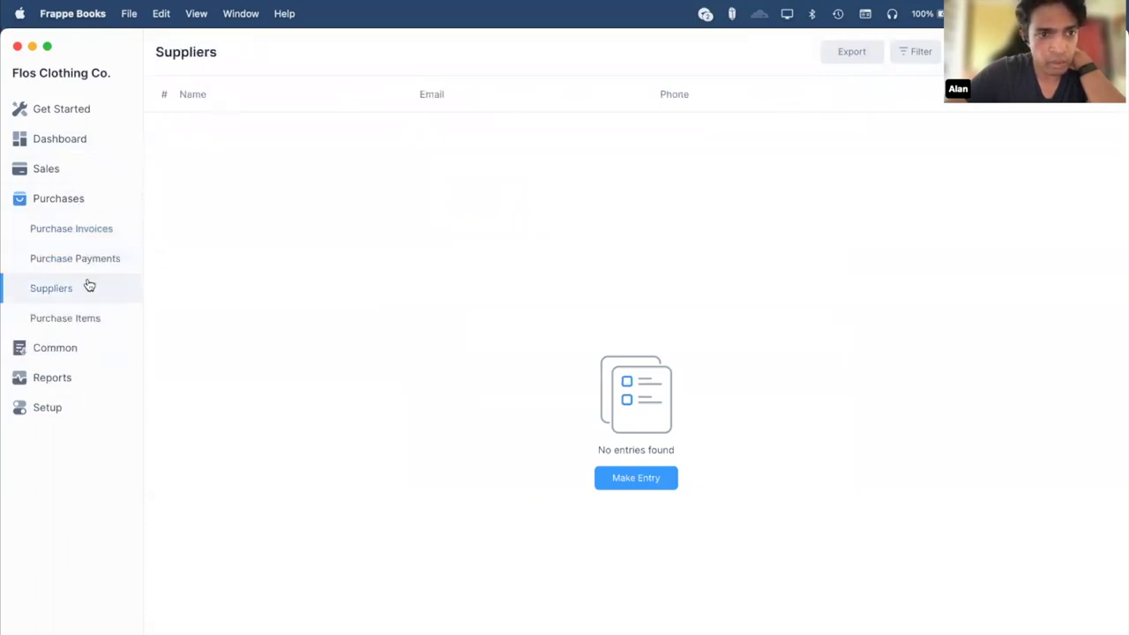
Create a new supplier named Wholesaler Co. and confirm saving it.
click(647, 483)
text(Wholesaler Co)
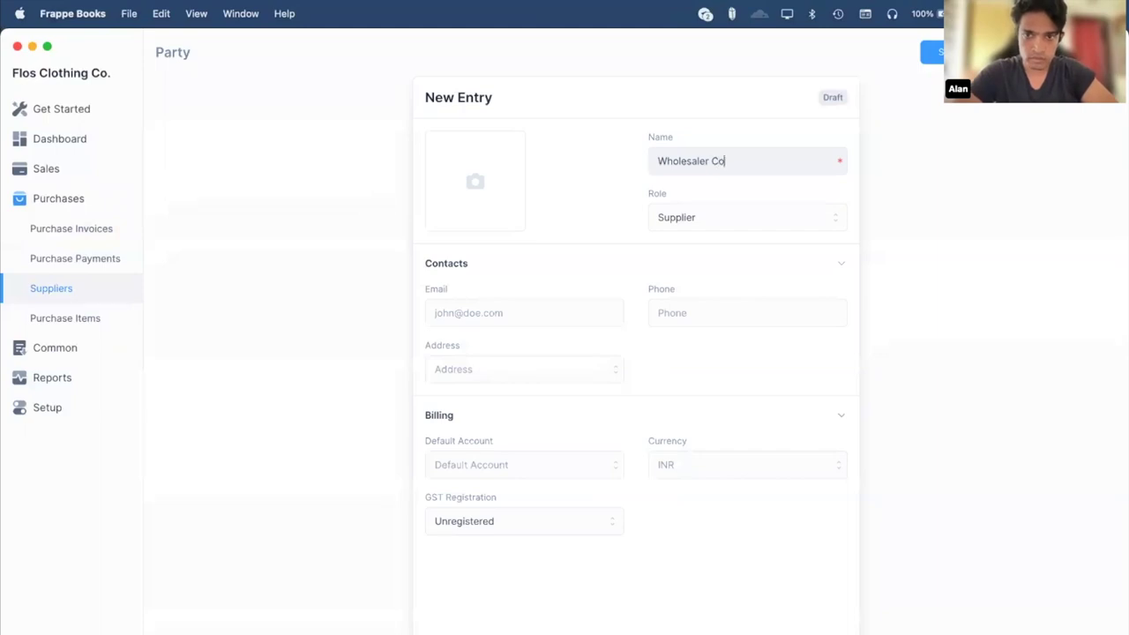
click(623, 184)
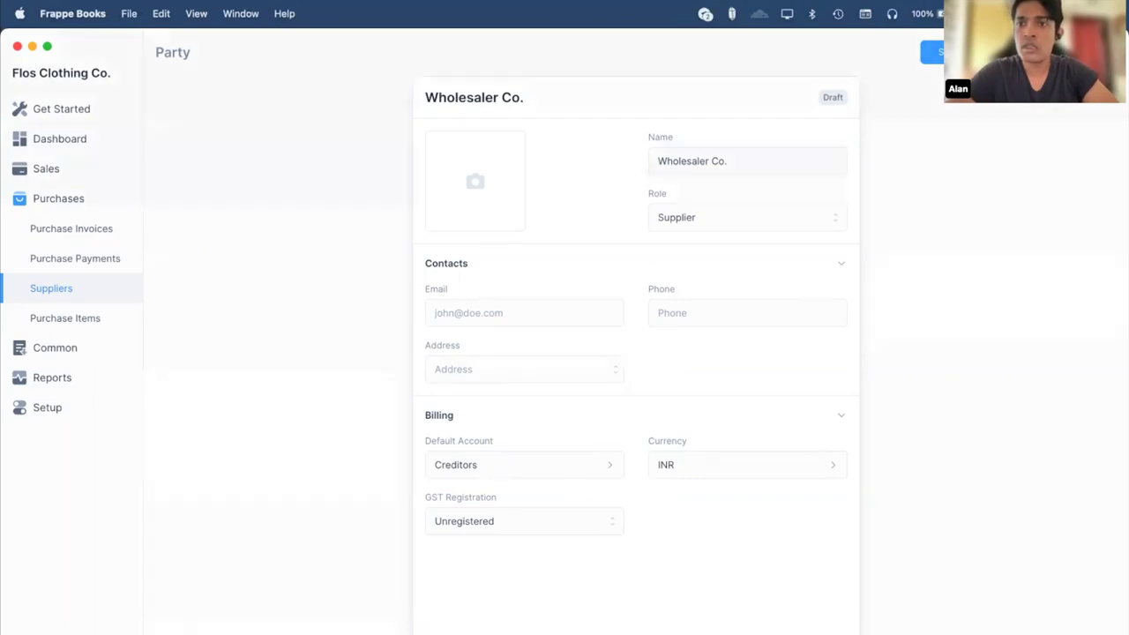
key(super+s)
click(590, 414)
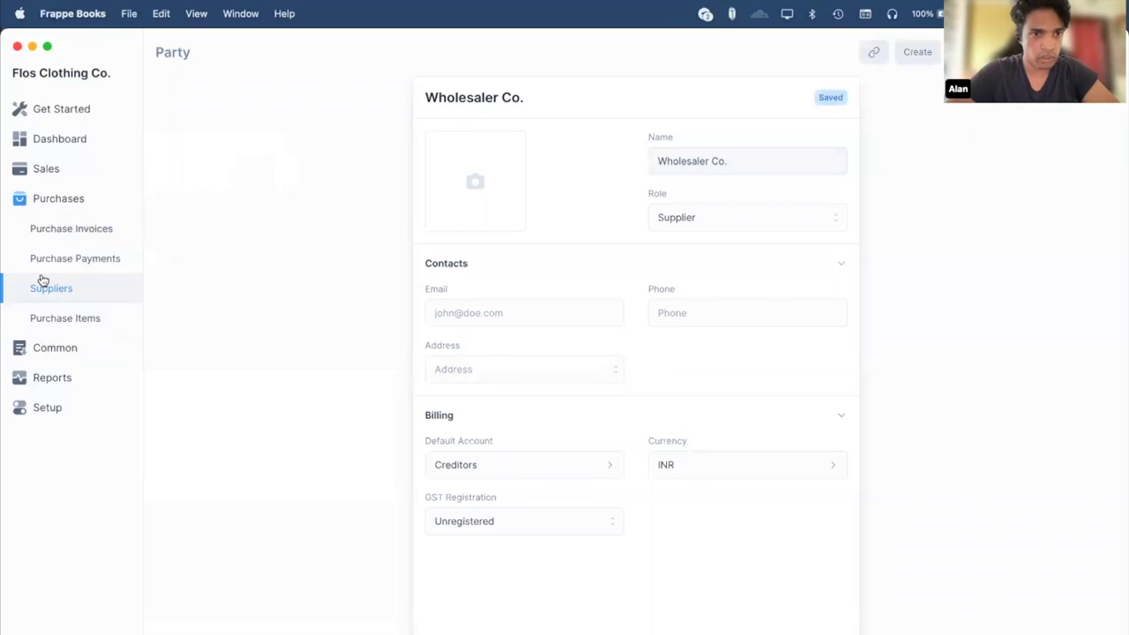
Draft a purchase invoice for Wholesaler Co. with a T-Shirt line, then open the T-Shirt item.
click(90, 241)
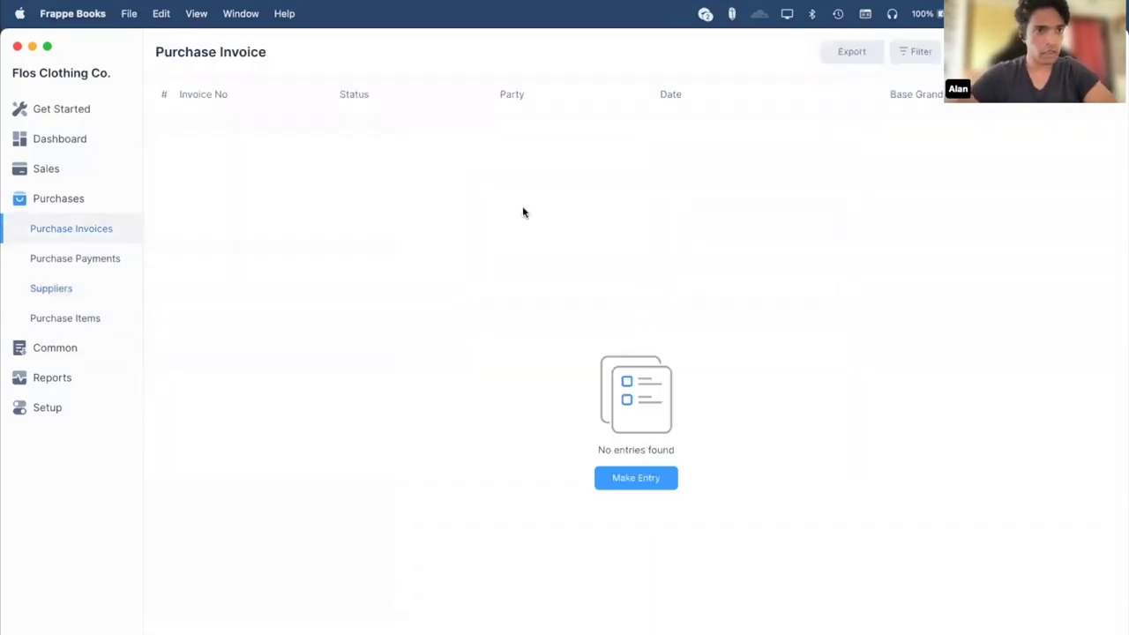
click(637, 478)
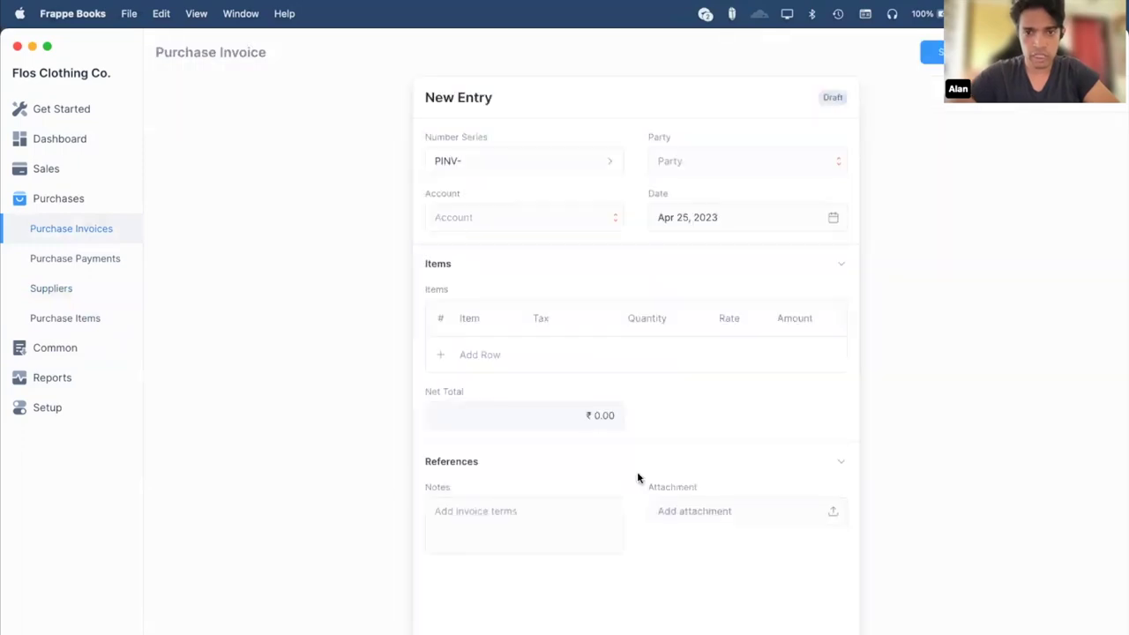
click(726, 164)
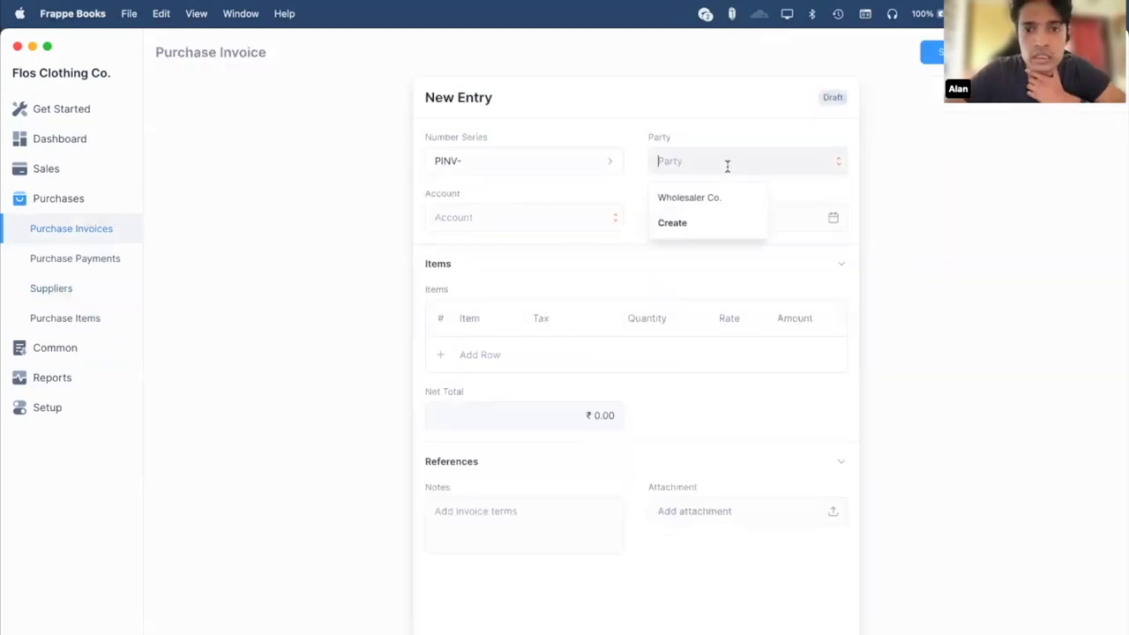
click(708, 199)
click(468, 356)
click(473, 355)
click(489, 390)
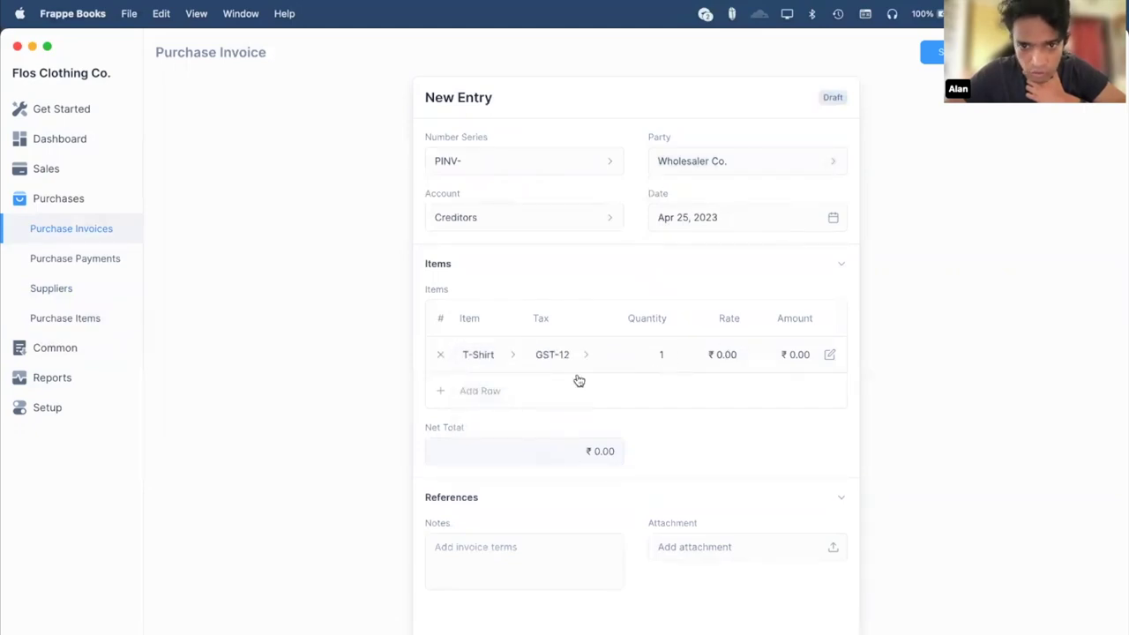
click(514, 362)
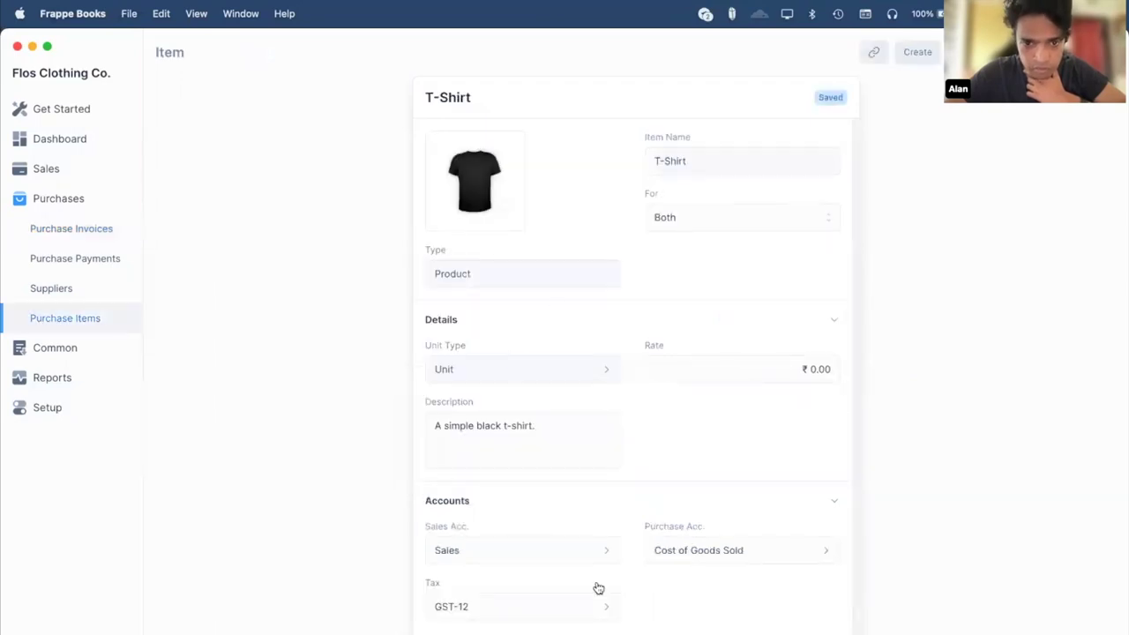
Set the T-Shirt item's rate to ₹399.00 and confirm saving it.
scroll(676, 493, down, 1)
click(781, 364)
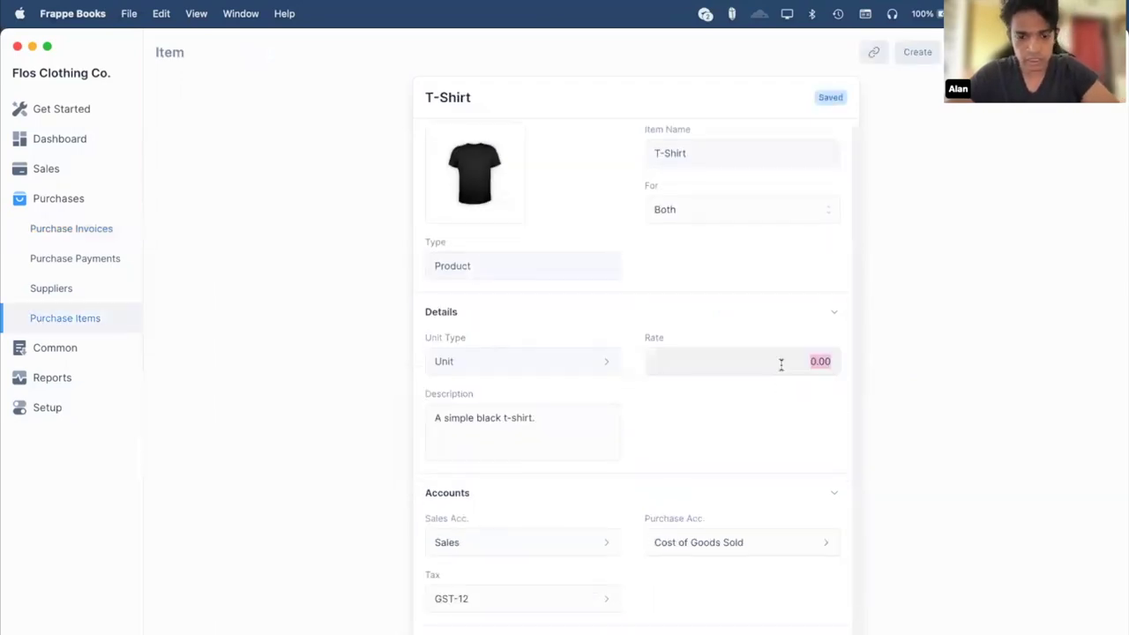
text(99)
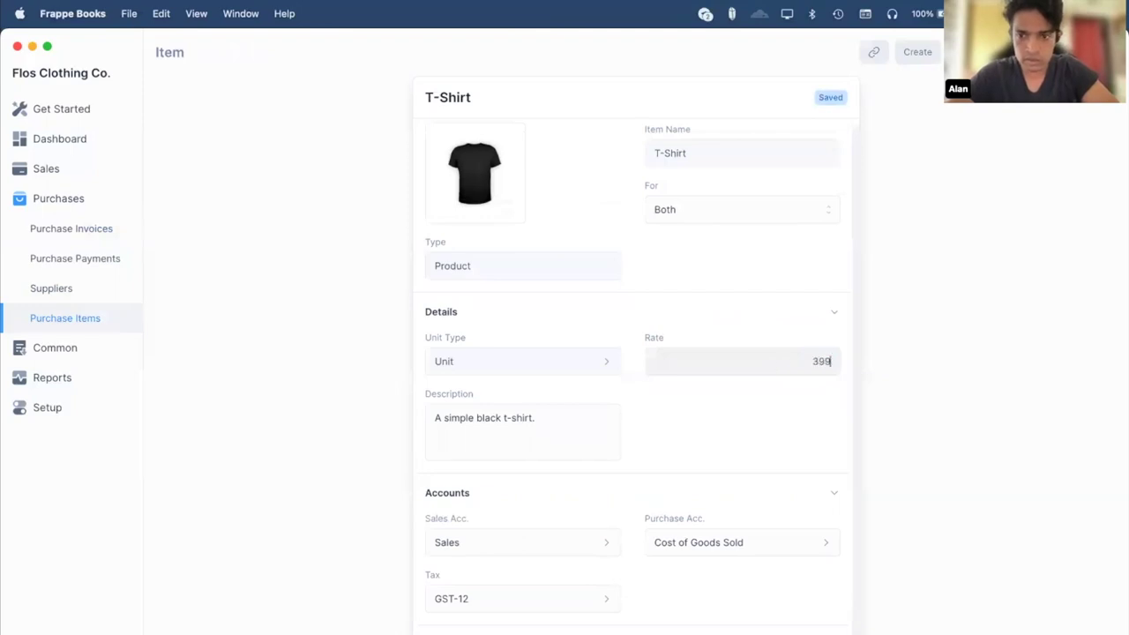
click(1054, 371)
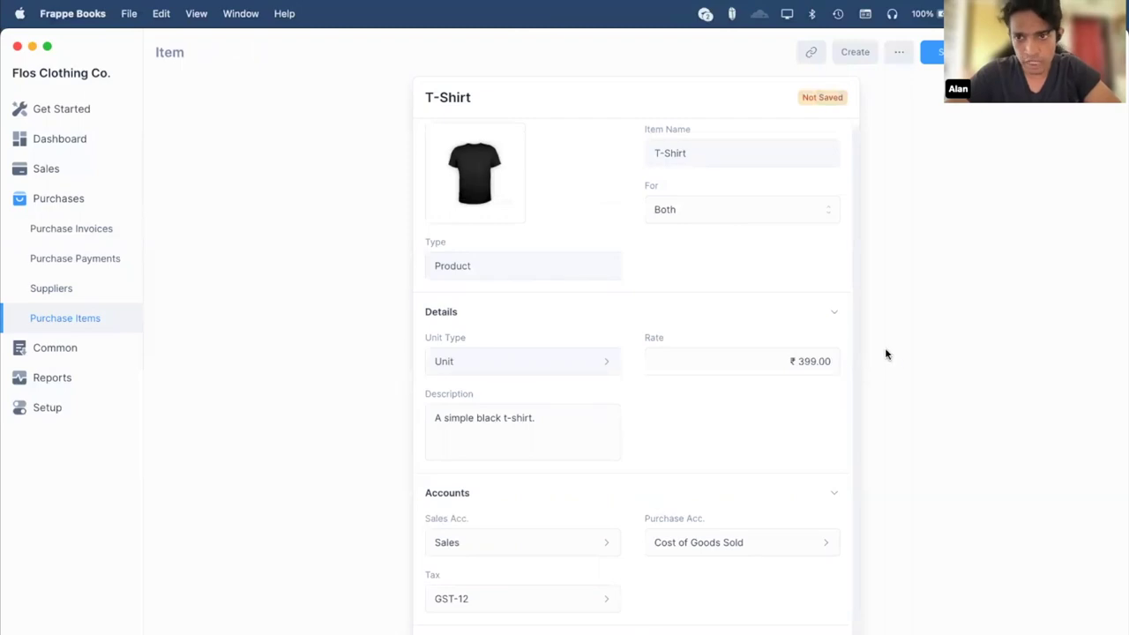
click(809, 359)
click(906, 330)
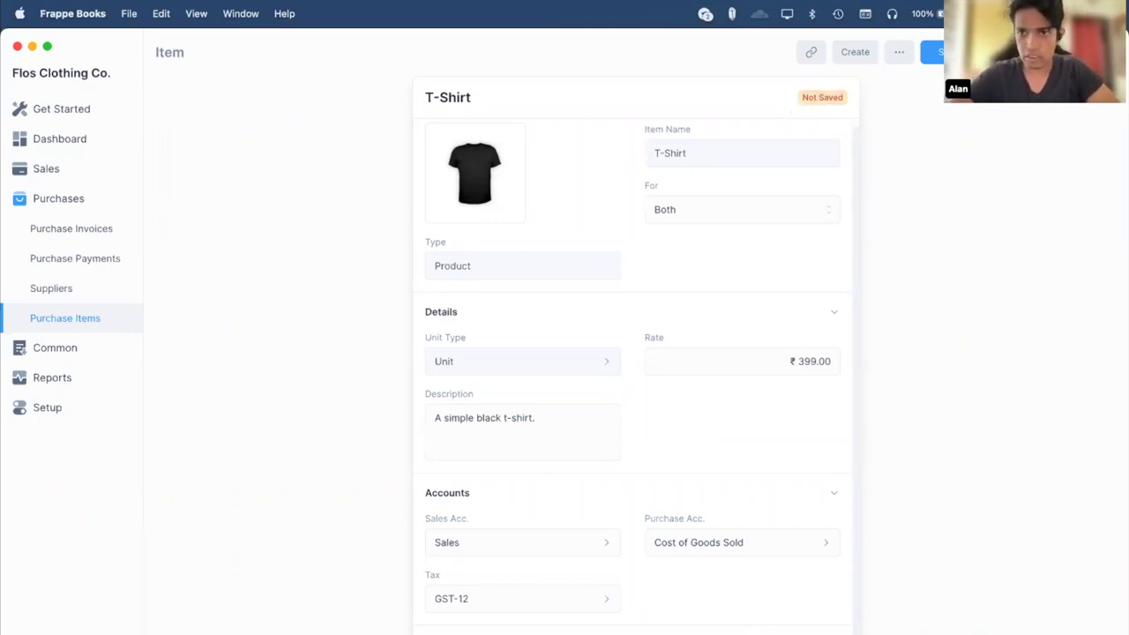
key(Escape)
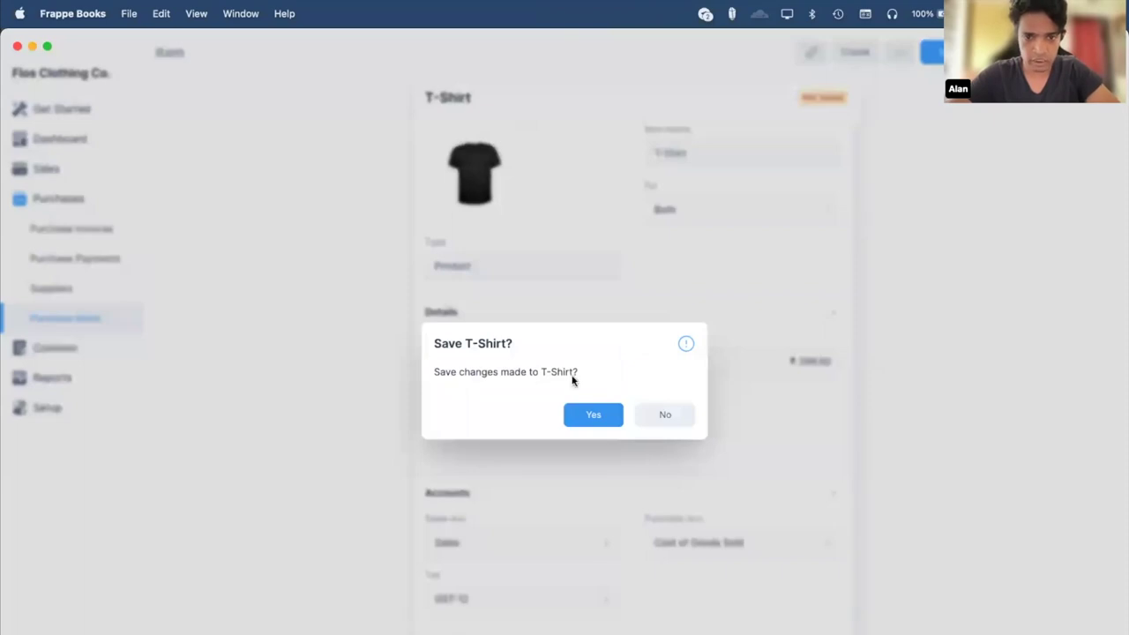
click(597, 416)
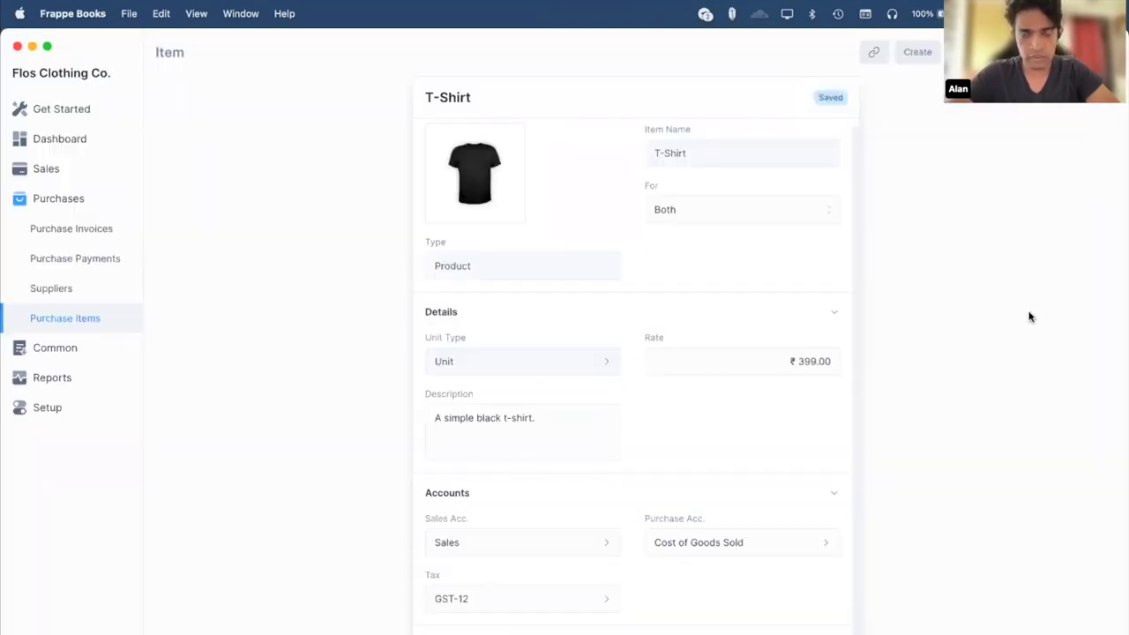
Replace the old T-Shirt line with a fresh T-Shirt row at ₹399.00.
click(440, 354)
click(502, 362)
click(502, 356)
click(502, 394)
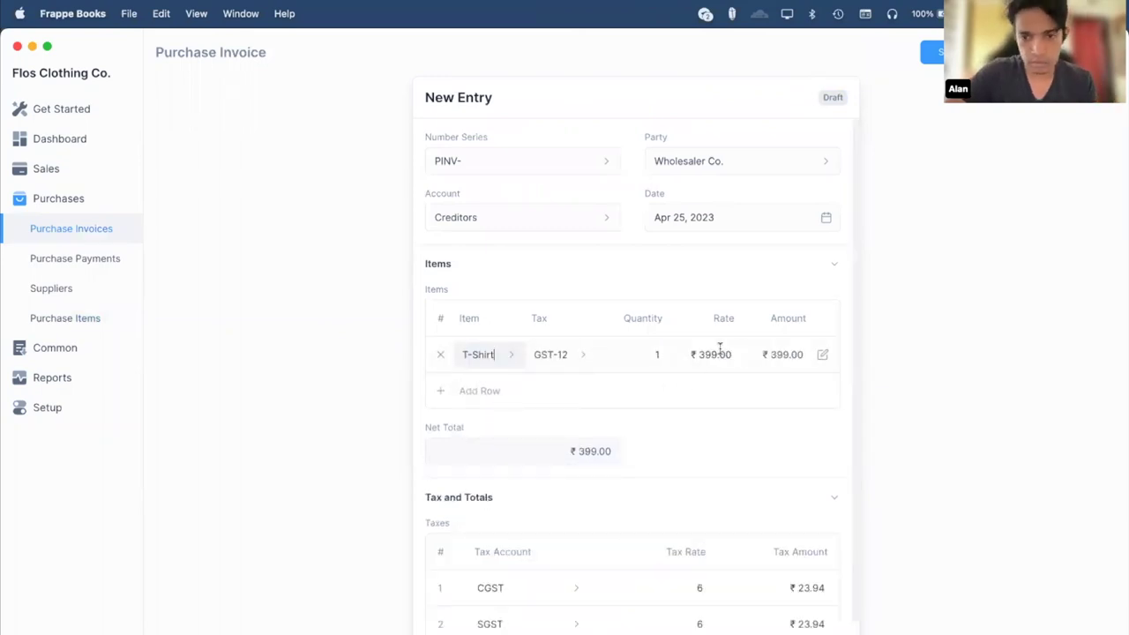
scroll(659, 373, down, 3)
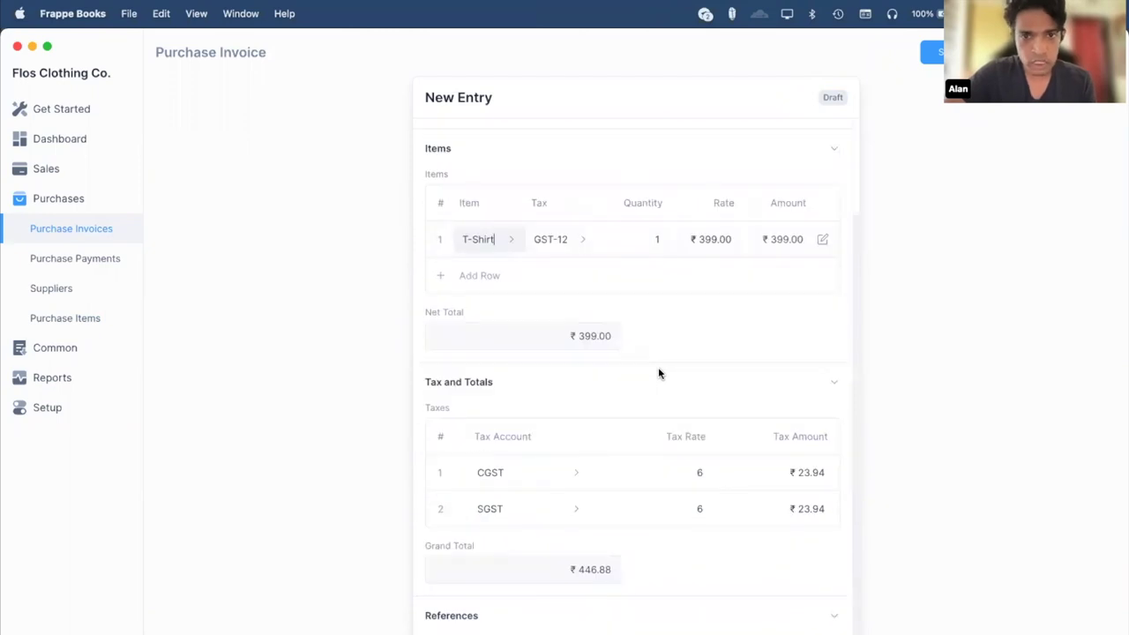
scroll(658, 362, up, 2)
Set the T-Shirt quantity to 3, giving net ₹1,197.00 and grand total ₹1,340.64.
click(1015, 301)
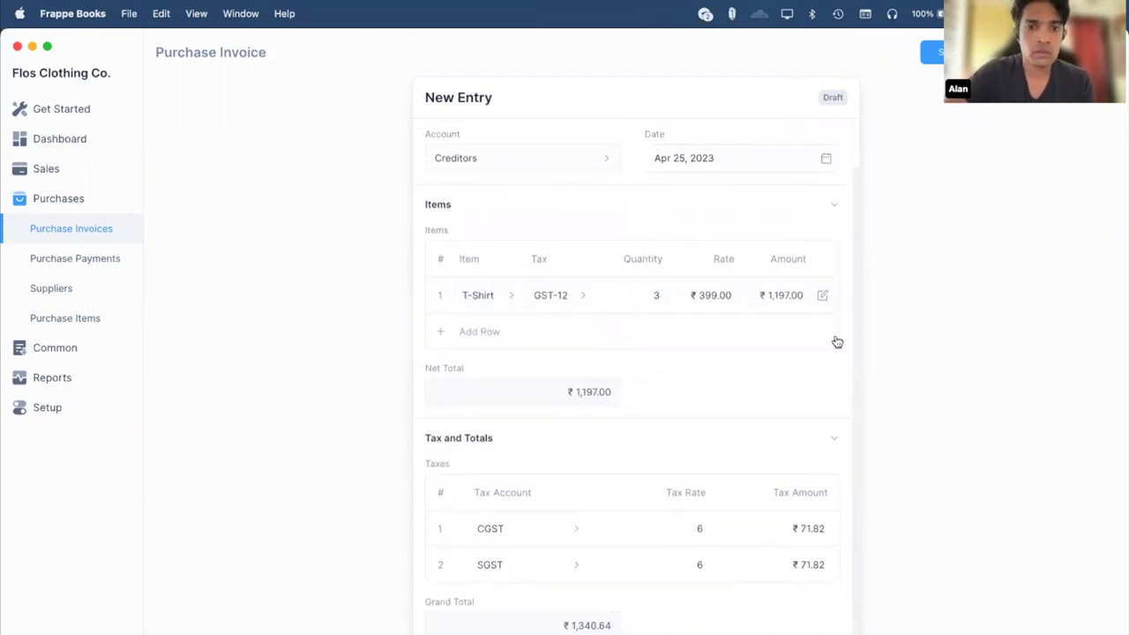
scroll(837, 340, up, 2)
scroll(837, 340, down, 1)
scroll(837, 340, up, 1)
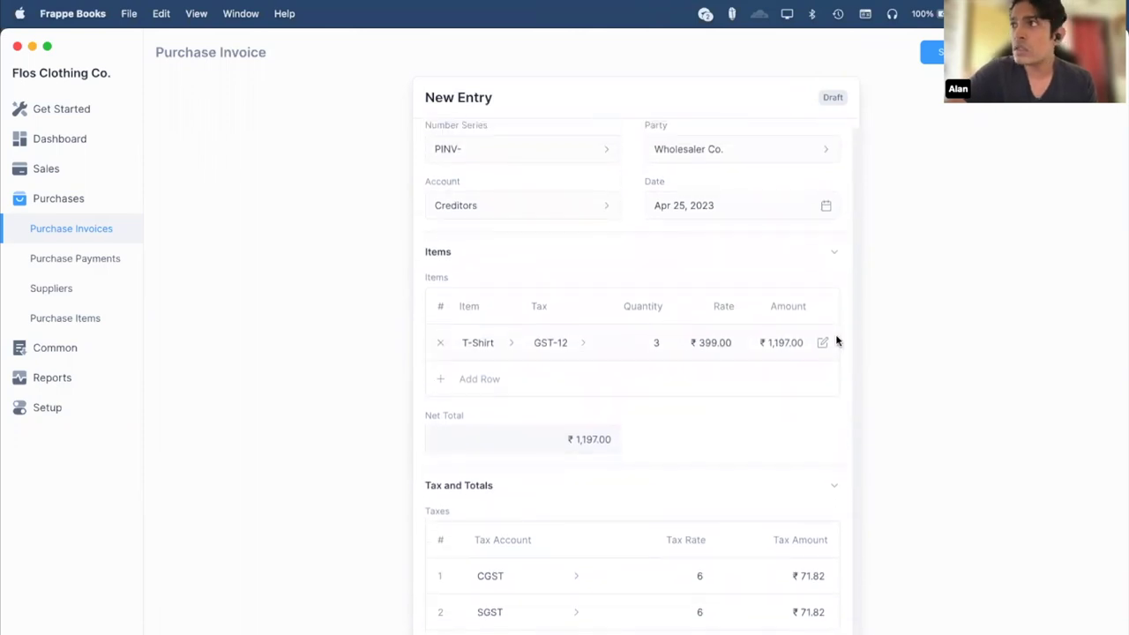
scroll(837, 340, down, 2)
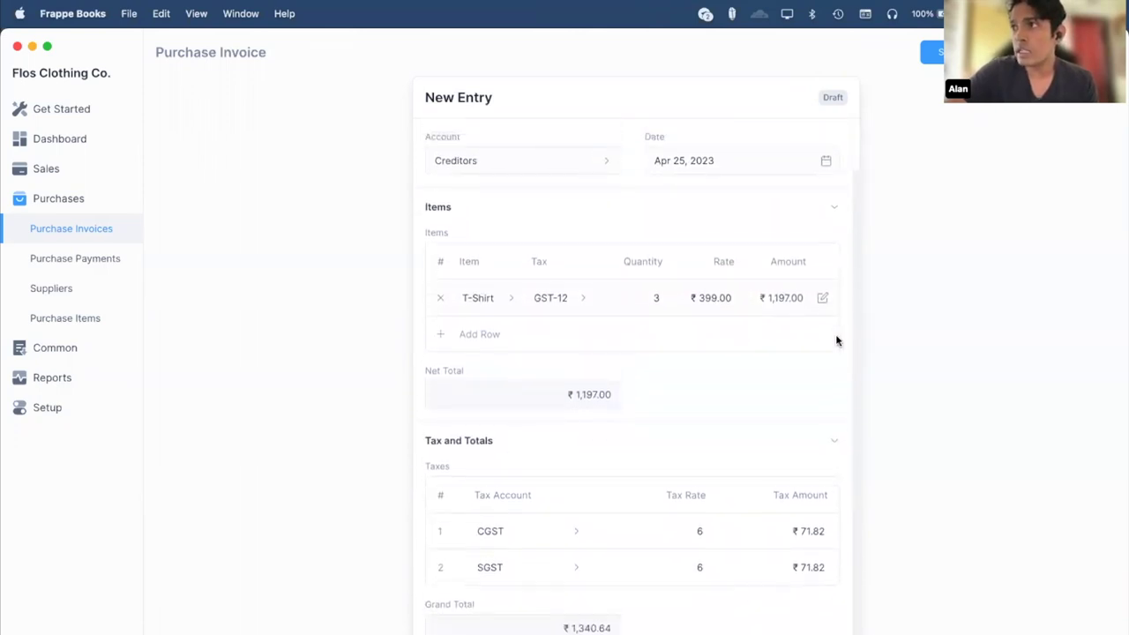
scroll(837, 338, up, 2)
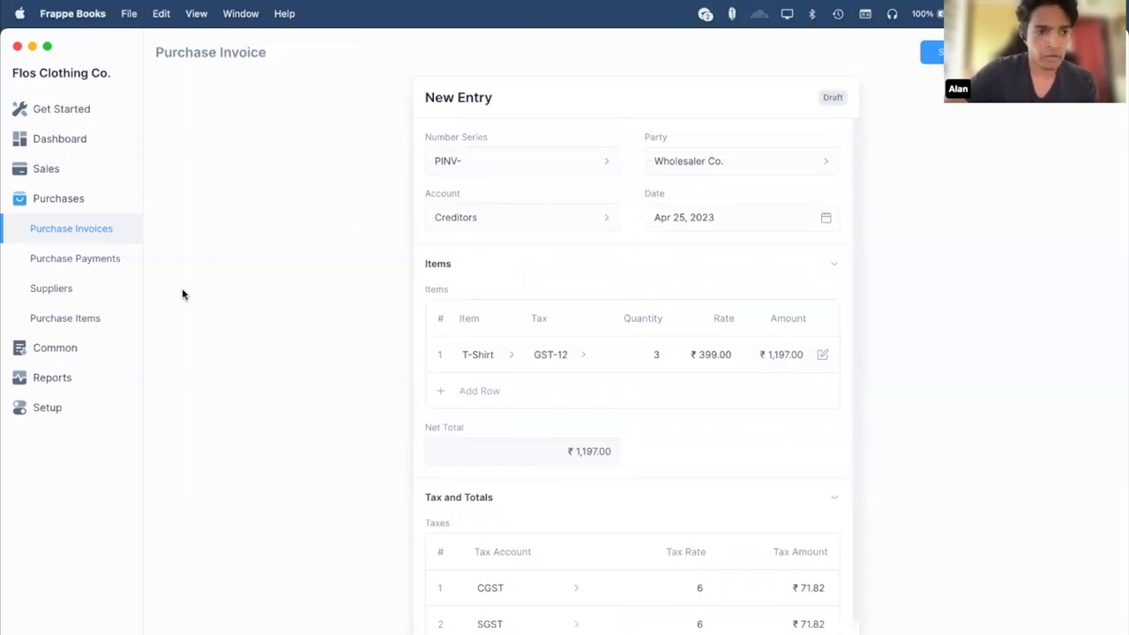
click(57, 327)
click(63, 344)
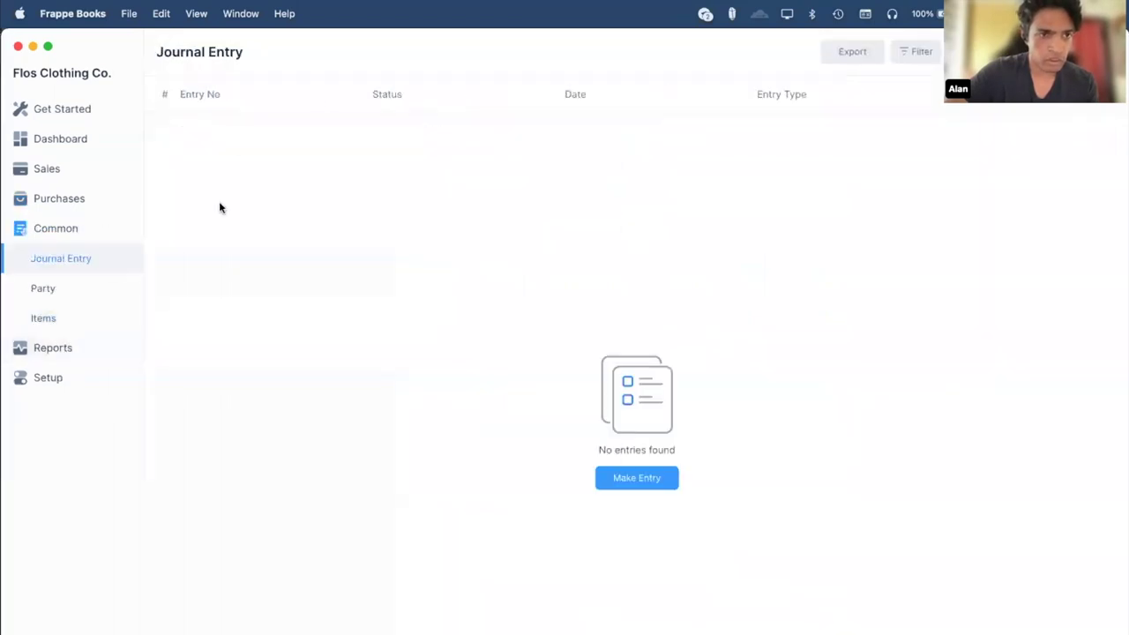
click(53, 315)
click(373, 126)
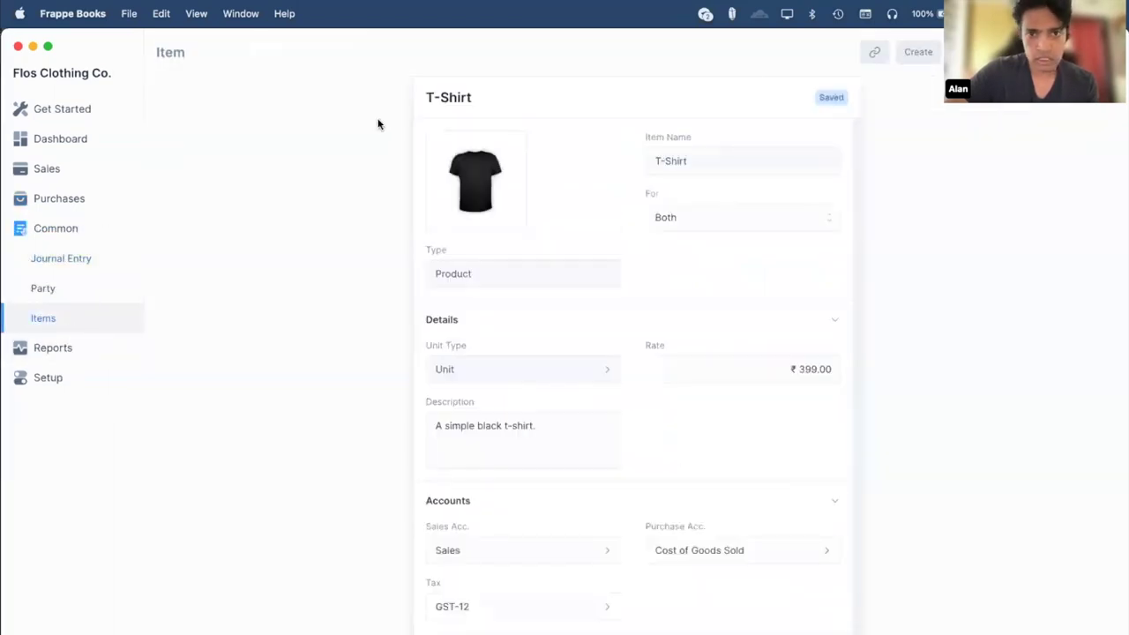
click(974, 65)
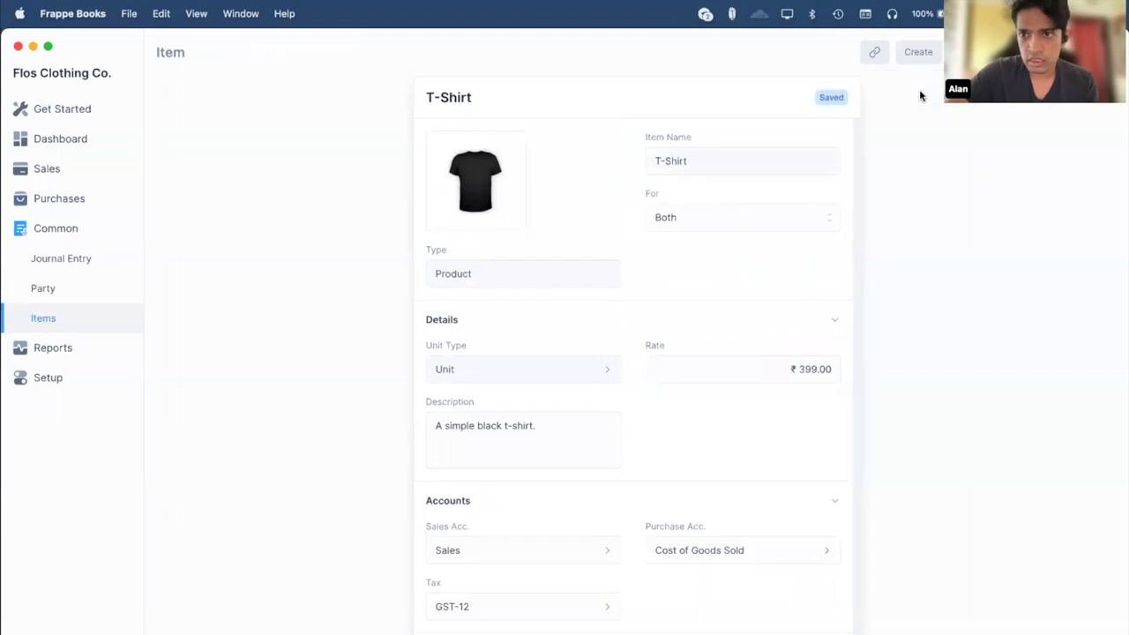
click(920, 51)
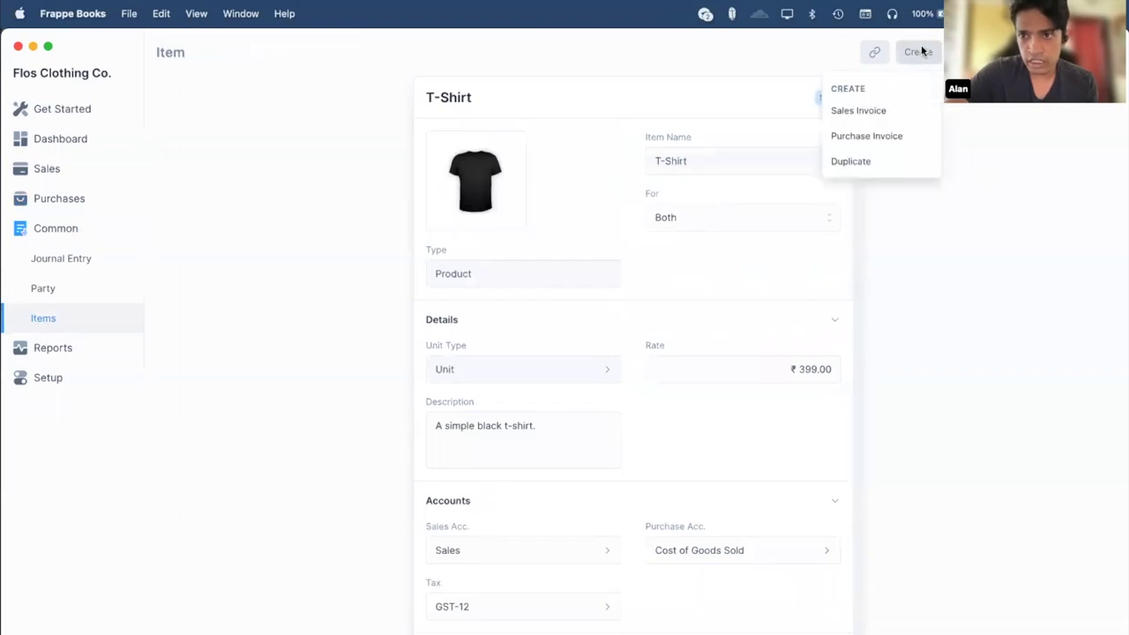
click(999, 223)
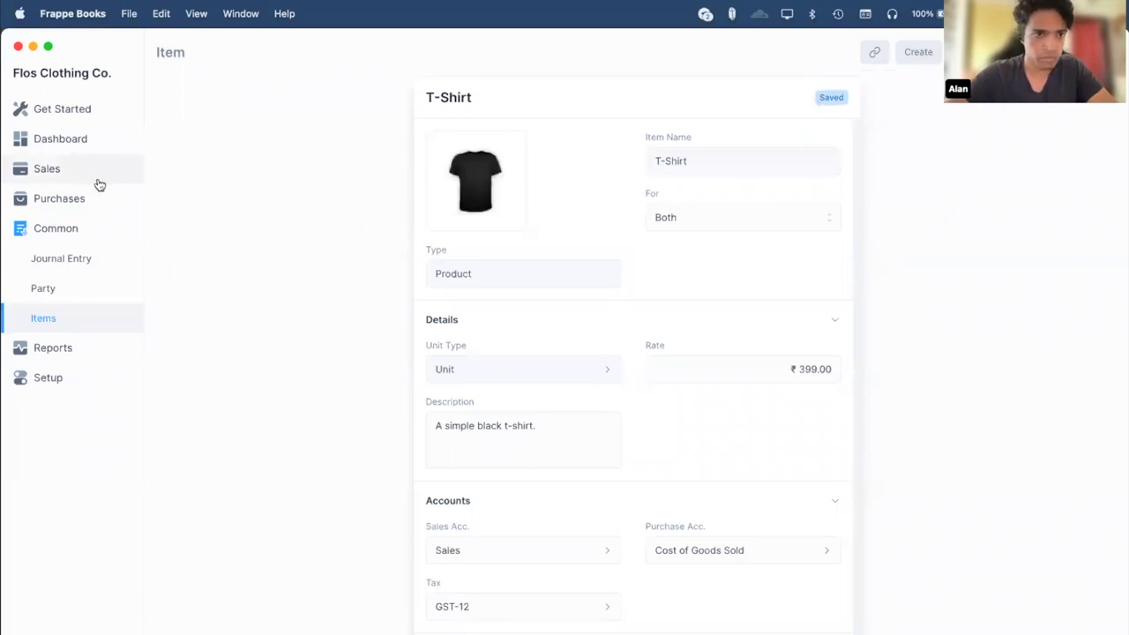
key(Escape)
key(Escape)
key(Escape)
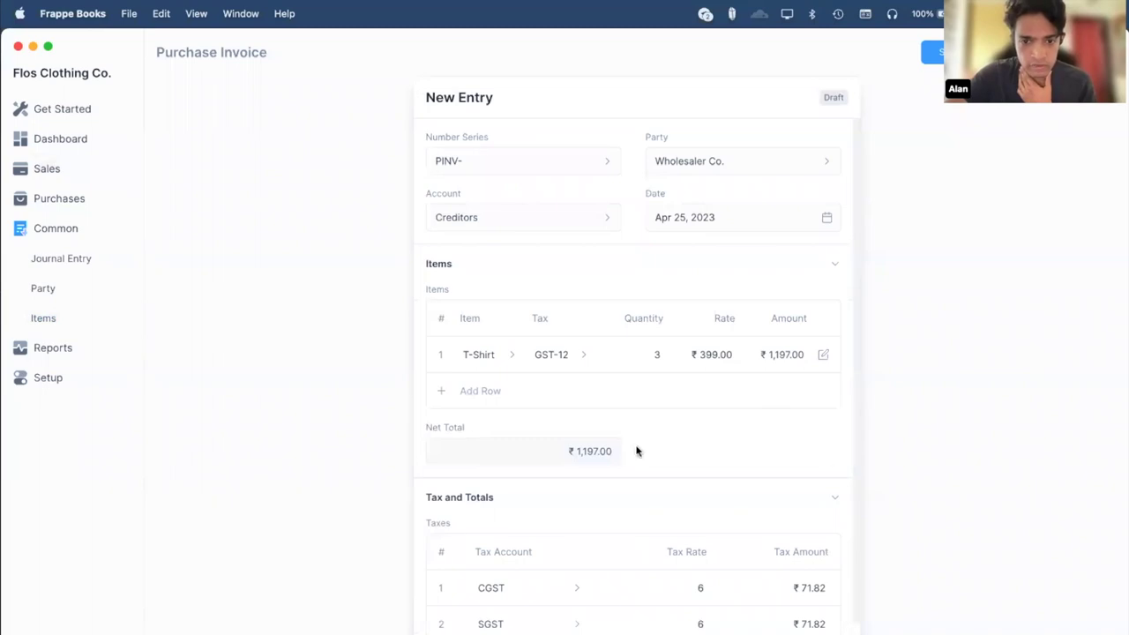
scroll(635, 453, down, 3)
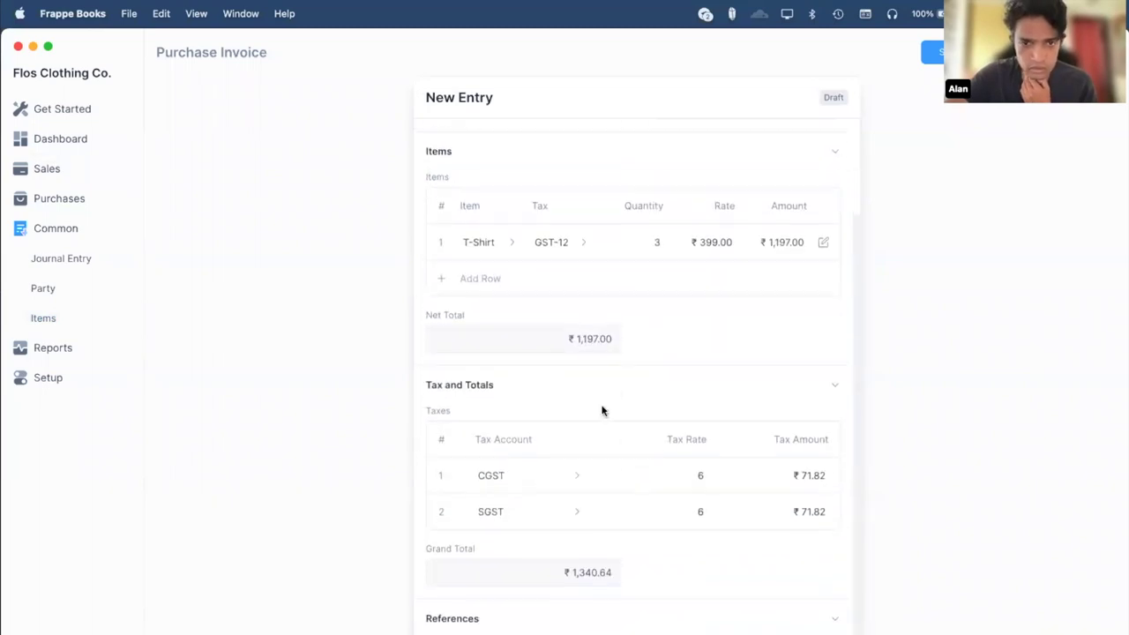
scroll(602, 409, up, 2)
scroll(602, 409, down, 2)
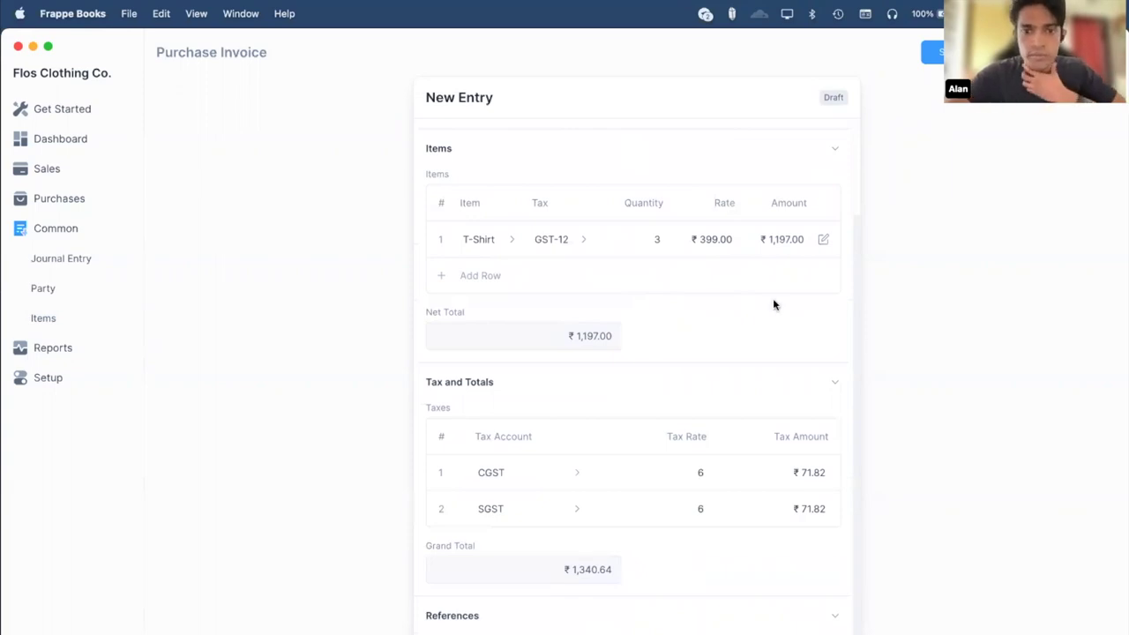
Save the draft purchase invoice with Cmd+S and confirm, creating PINV-1001.
scroll(773, 304, up, 3)
scroll(773, 304, down, 1)
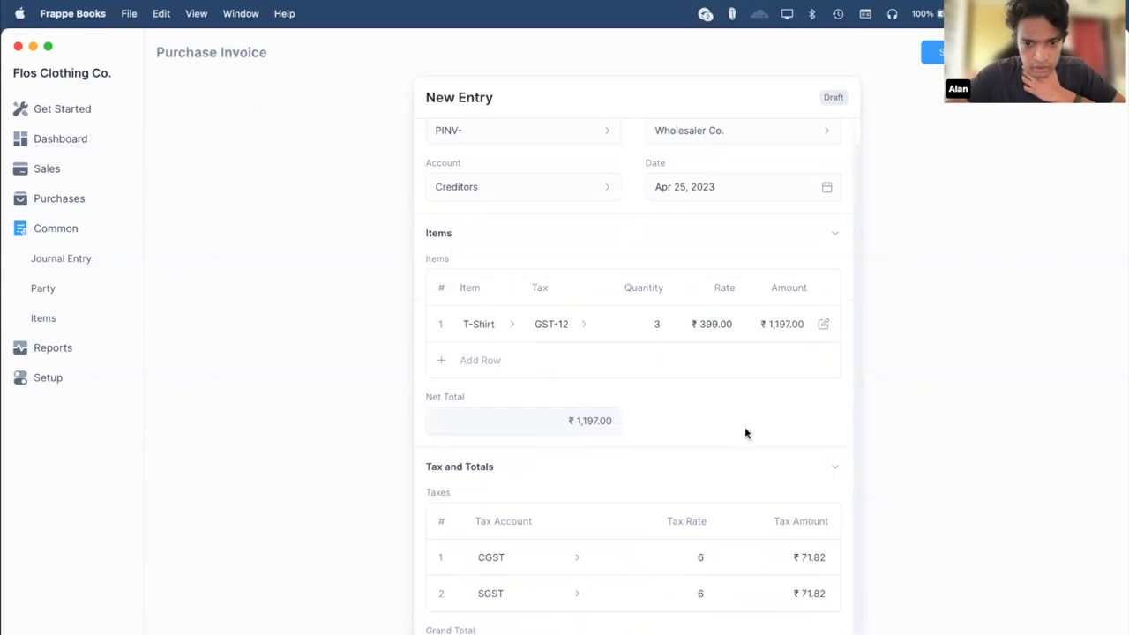
scroll(680, 279, up, 1)
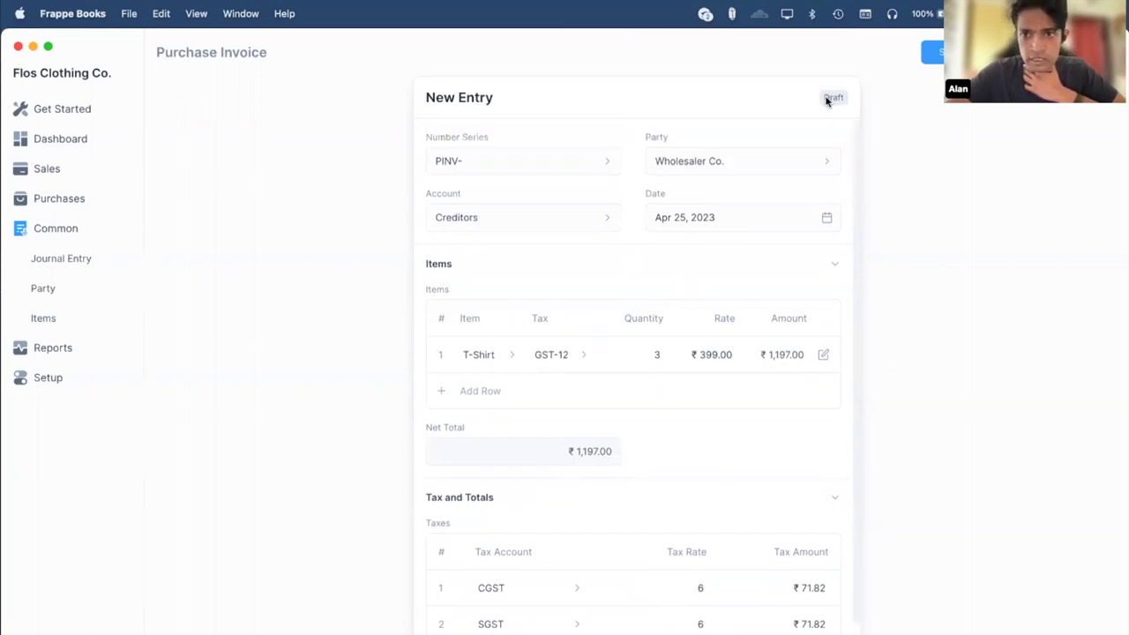
key(super+s)
key(Return)
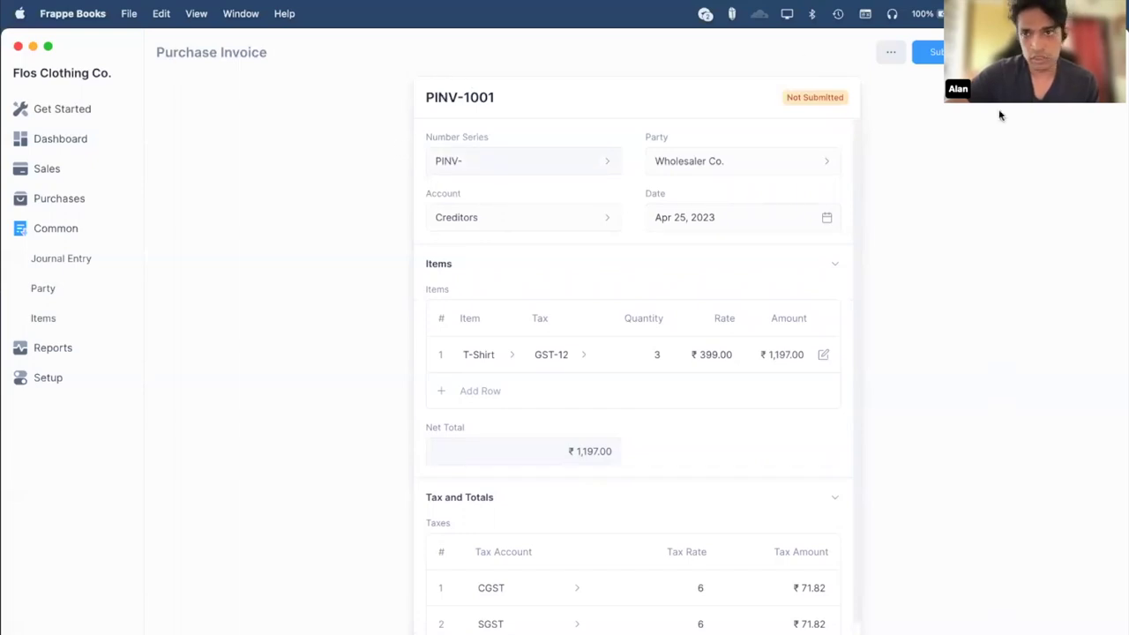
Submit PINV-1001 and view its ledger: CGST/SGST ₹71.82, COGS ₹1,197.00, Creditors ₹1,340.64.
click(933, 55)
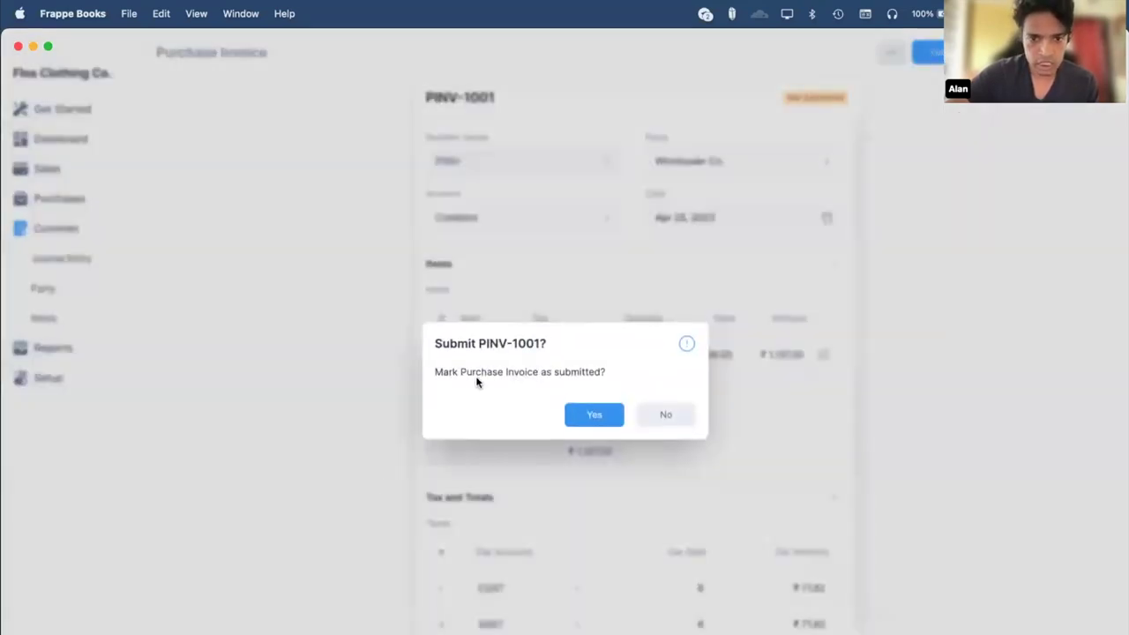
click(589, 421)
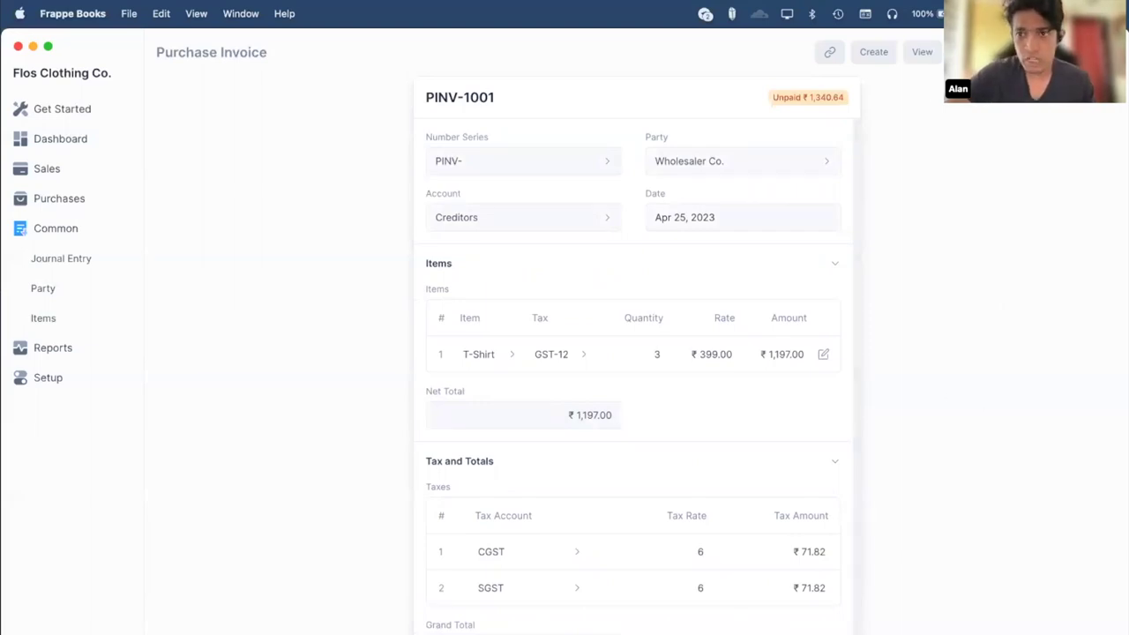
click(923, 53)
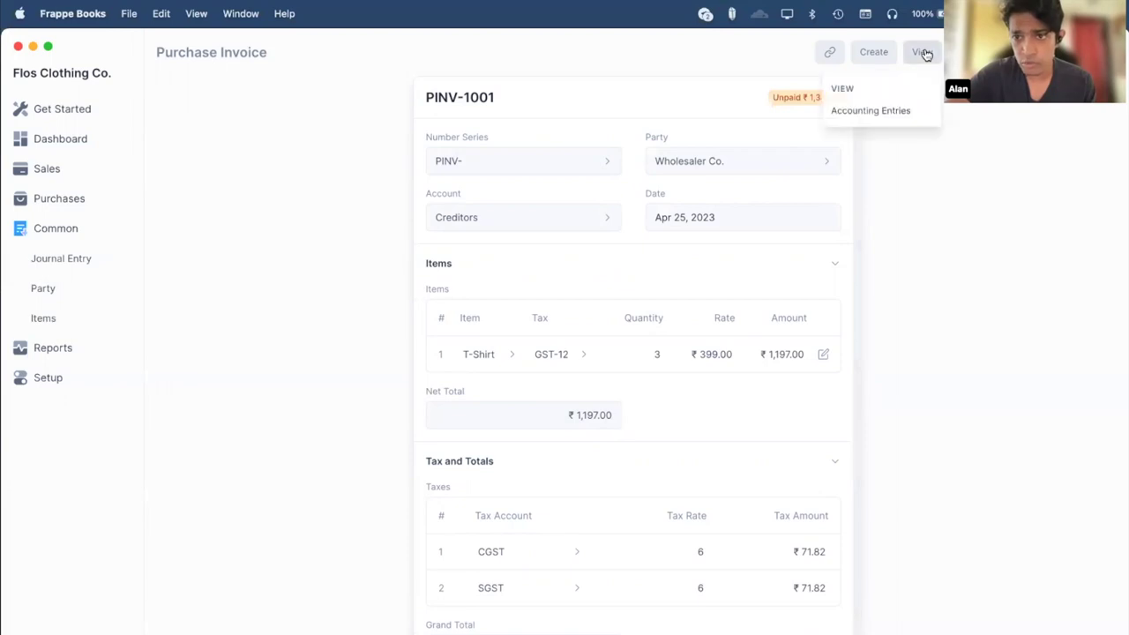
click(883, 118)
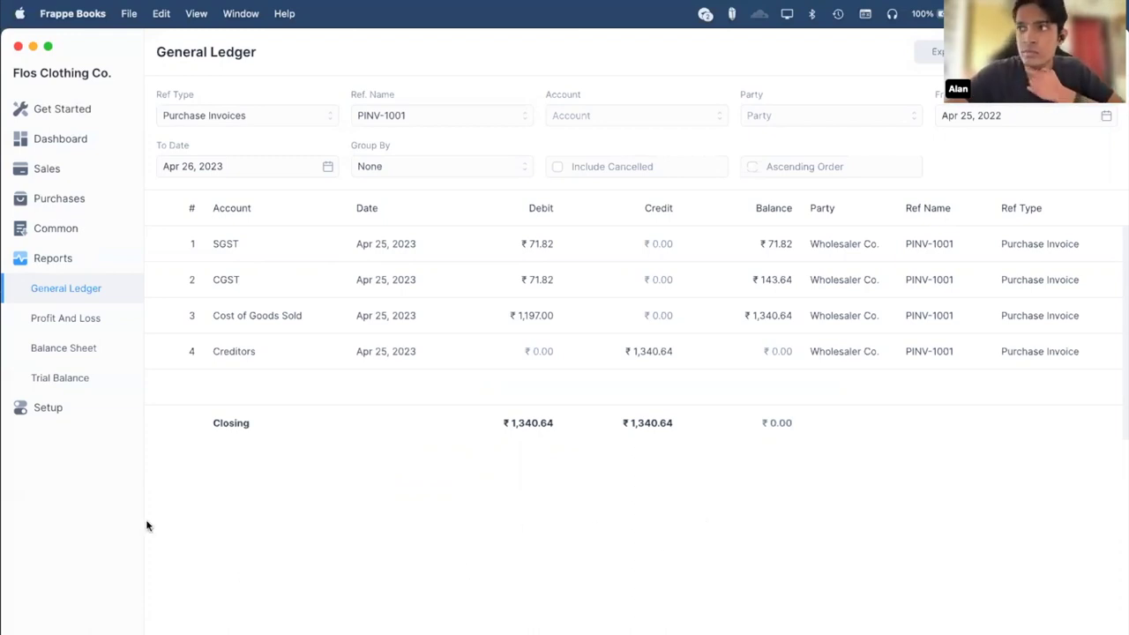
Review the General settings including GSTIN, then show the empty Sales Invoice list.
click(51, 413)
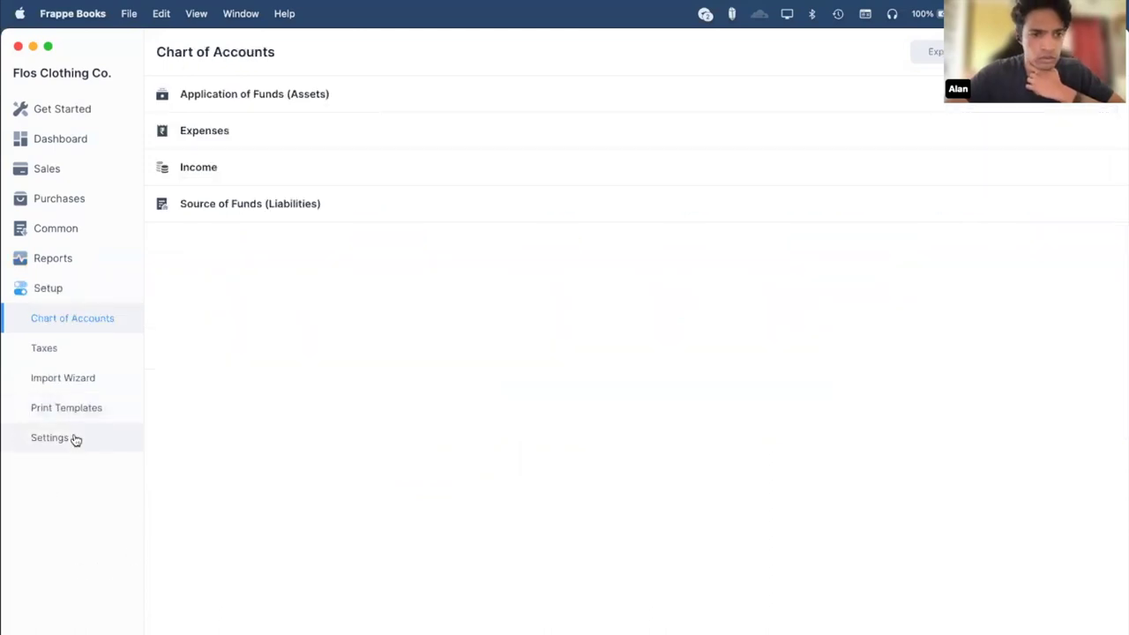
click(75, 441)
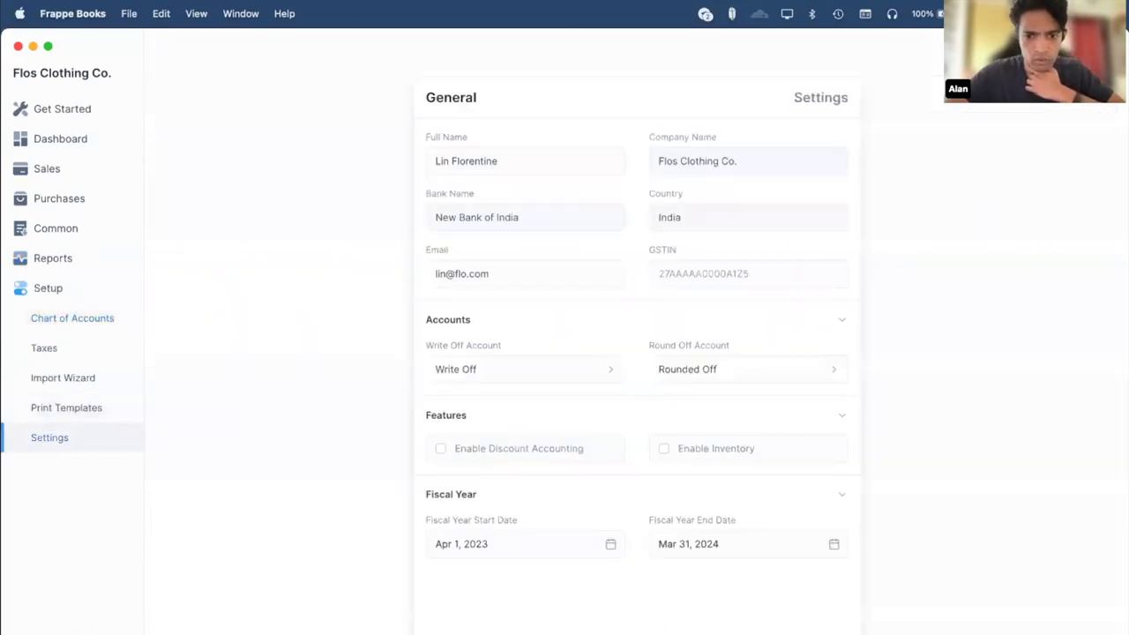
click(702, 273)
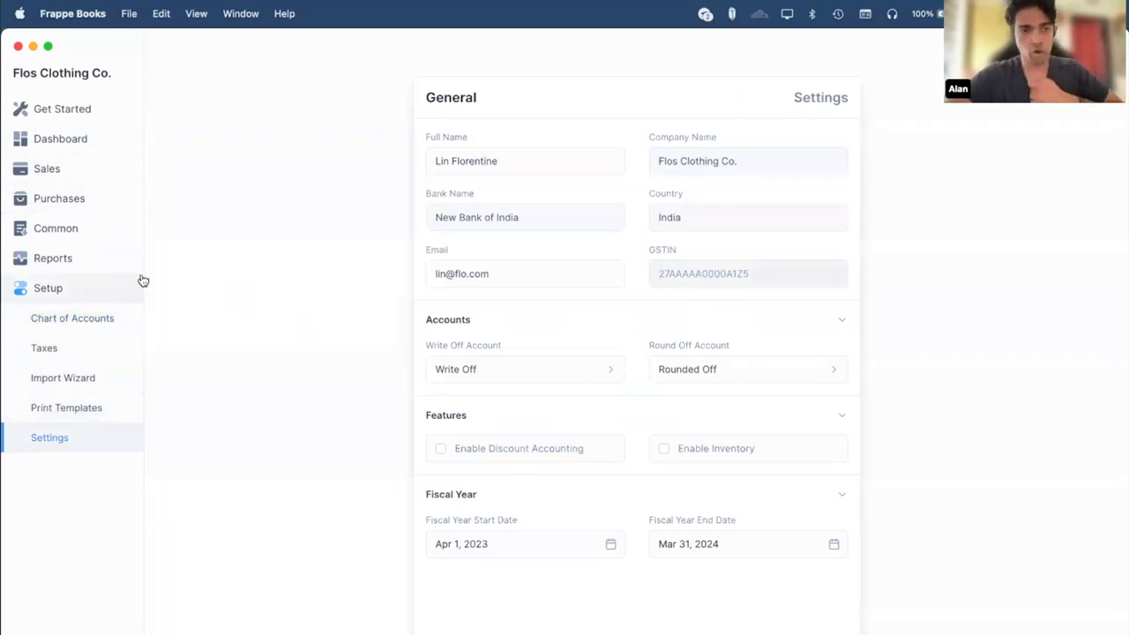
click(76, 174)
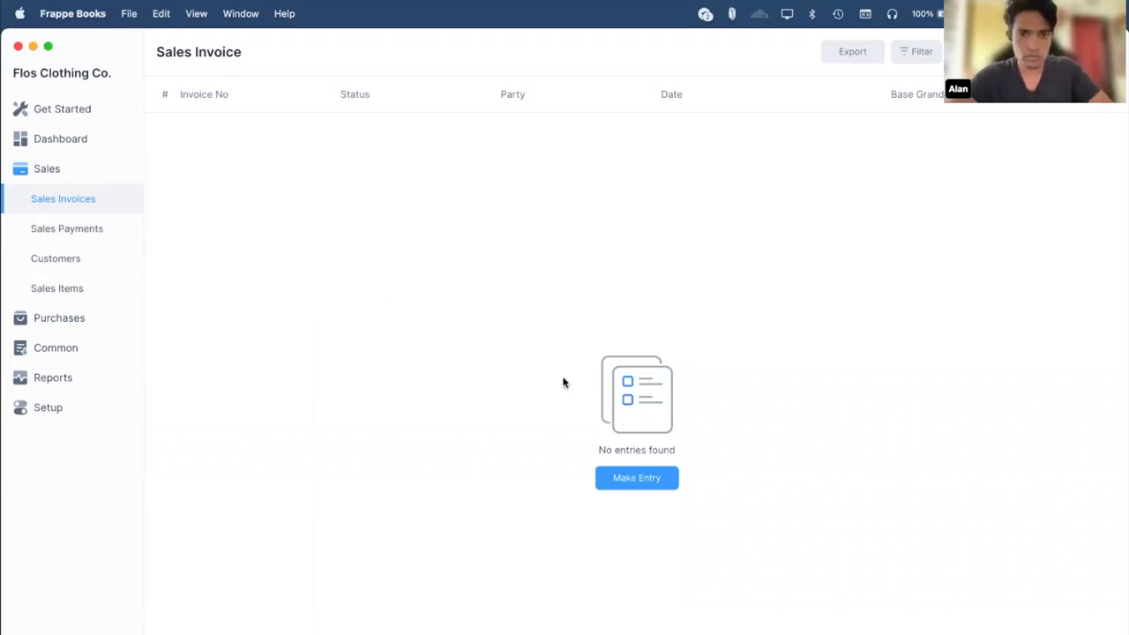
key(super+Tab)
scroll(54, 461, down, 3)
scroll(54, 462, up, 3)
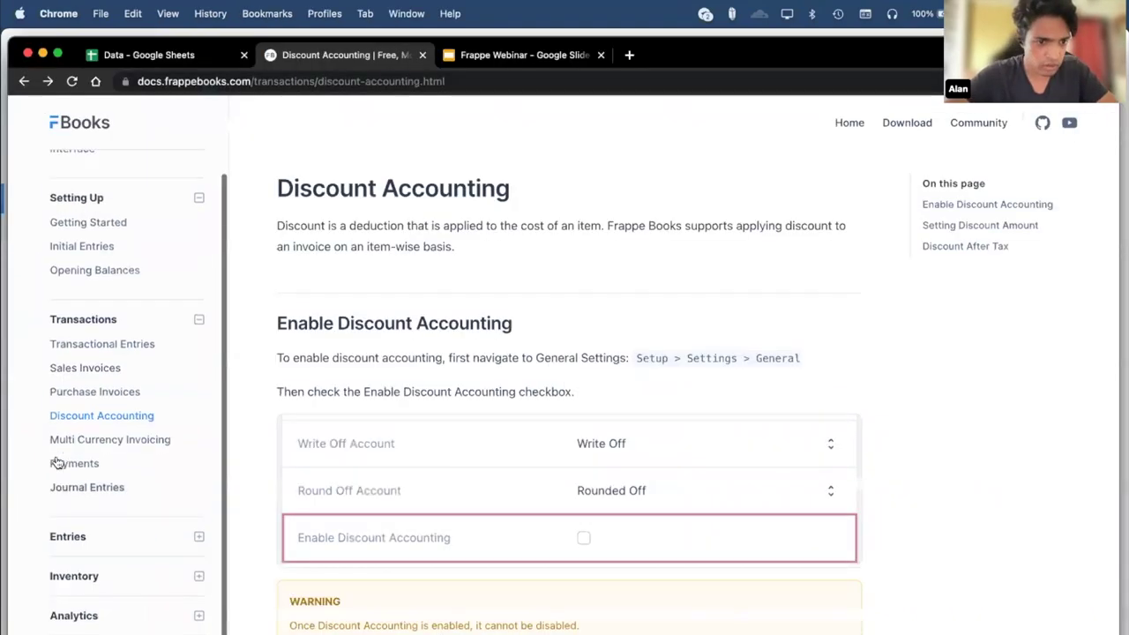
scroll(55, 461, down, 1)
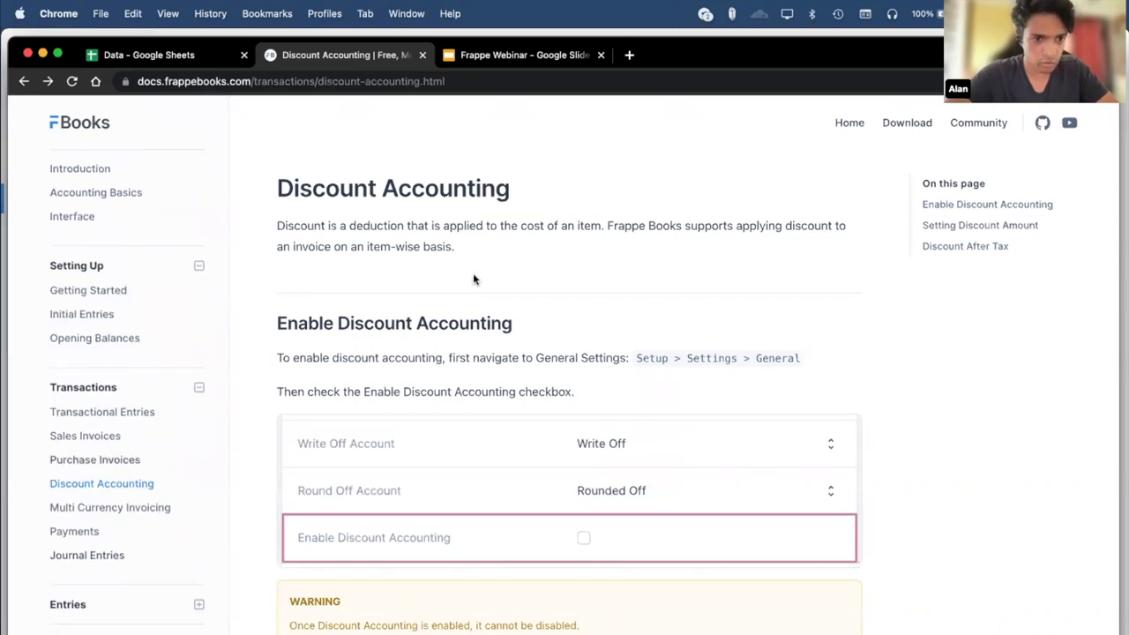
key(super+Tab)
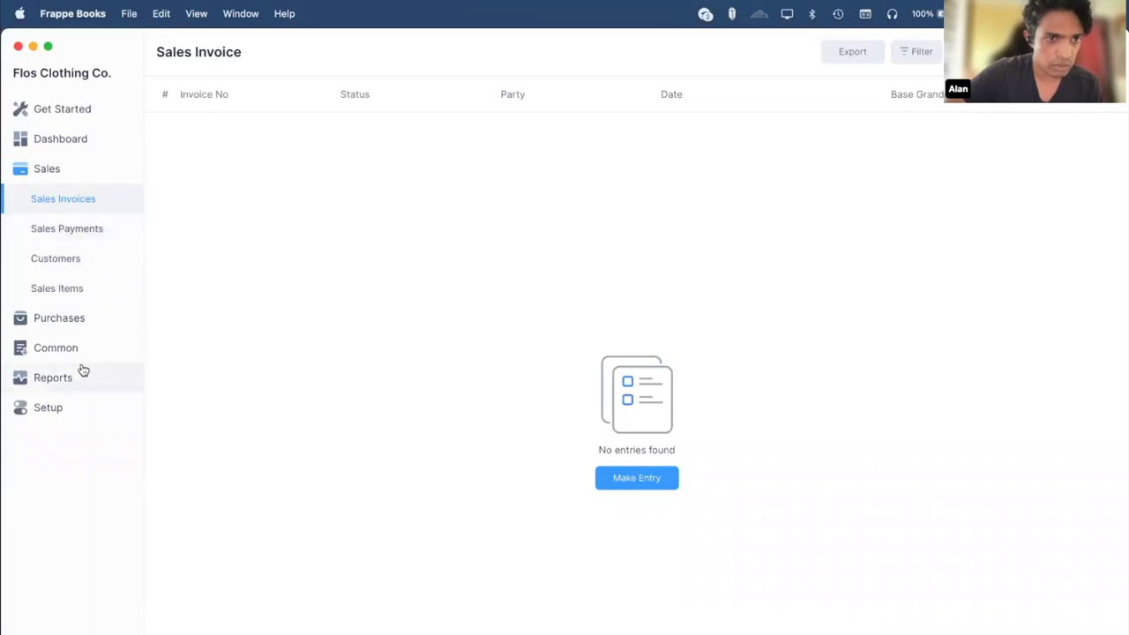
Browse the purchase lists and open purchase invoice PINV-1001.
click(88, 267)
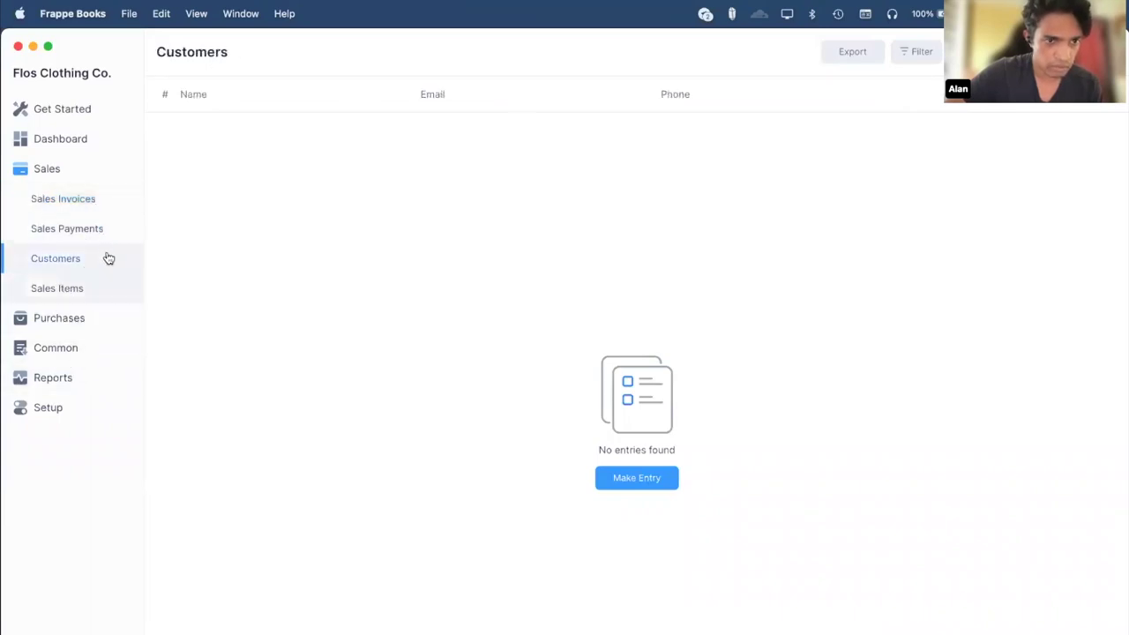
click(65, 318)
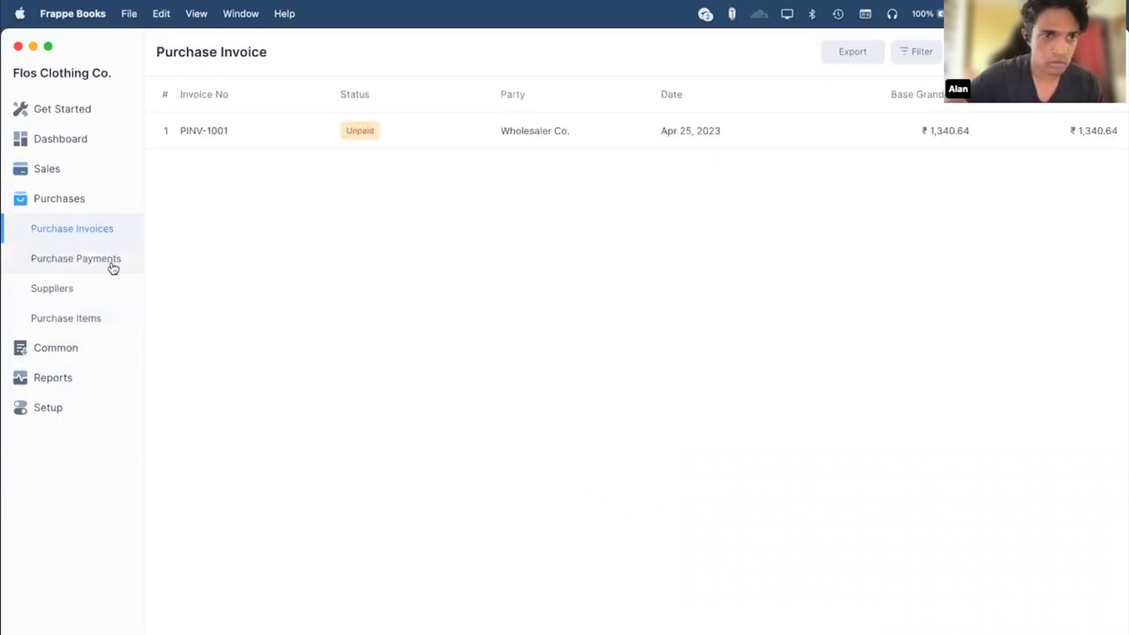
click(112, 265)
click(95, 232)
click(297, 132)
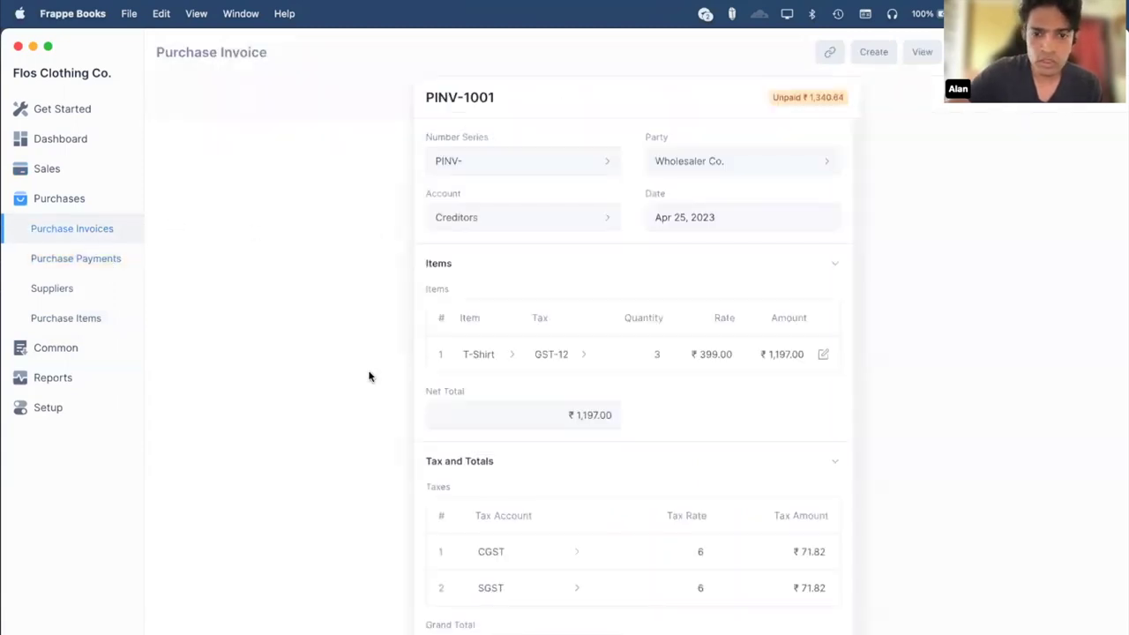
key(Escape)
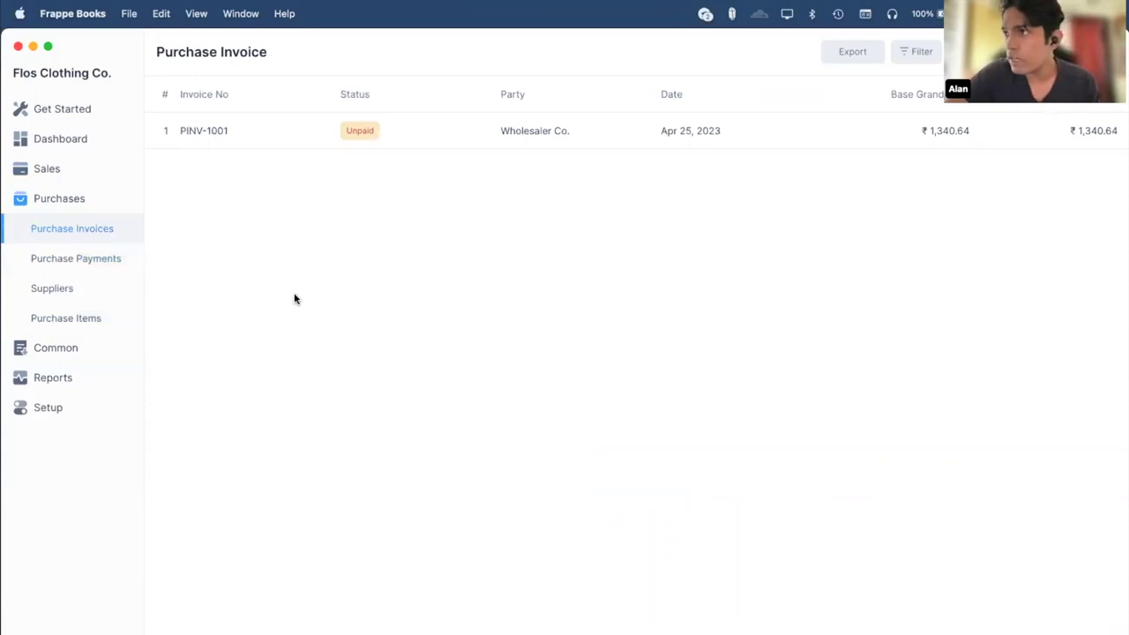
click(491, 132)
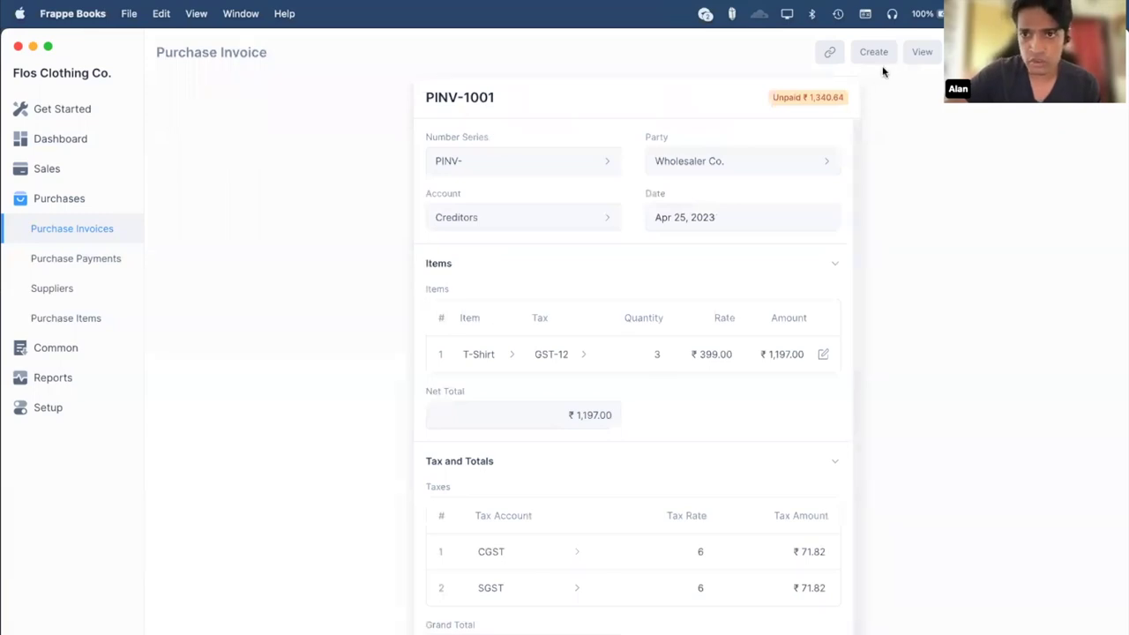
scroll(536, 246, down, 1)
scroll(535, 246, up, 1)
Check PINV-1001's ledger entries, then start a ₹1,340.64 cash payment from it.
click(829, 56)
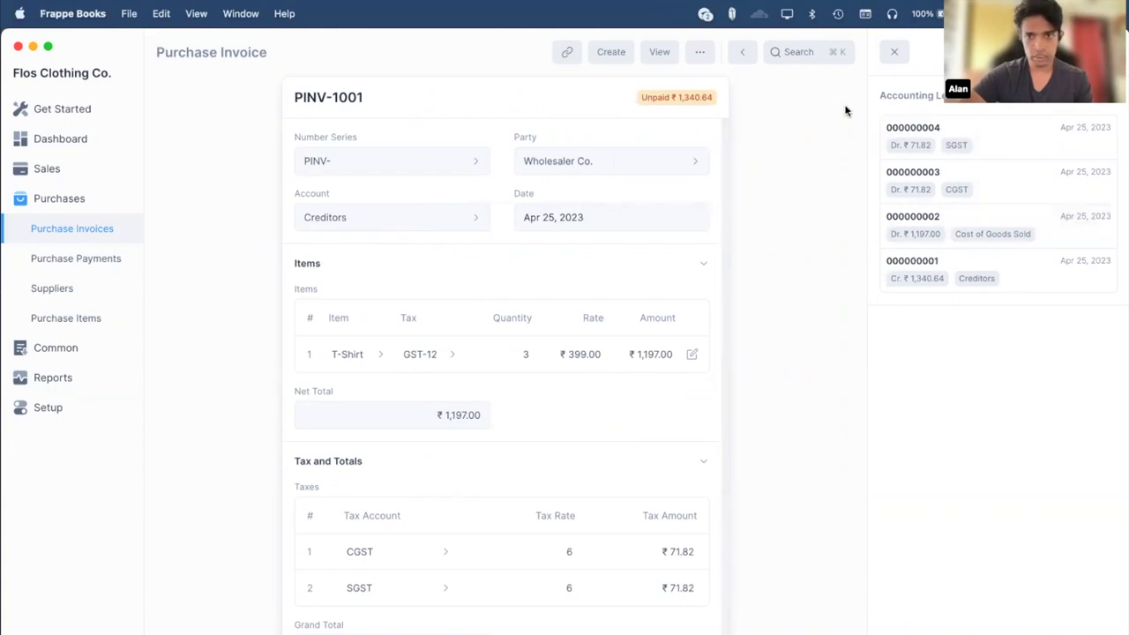
click(893, 51)
click(932, 58)
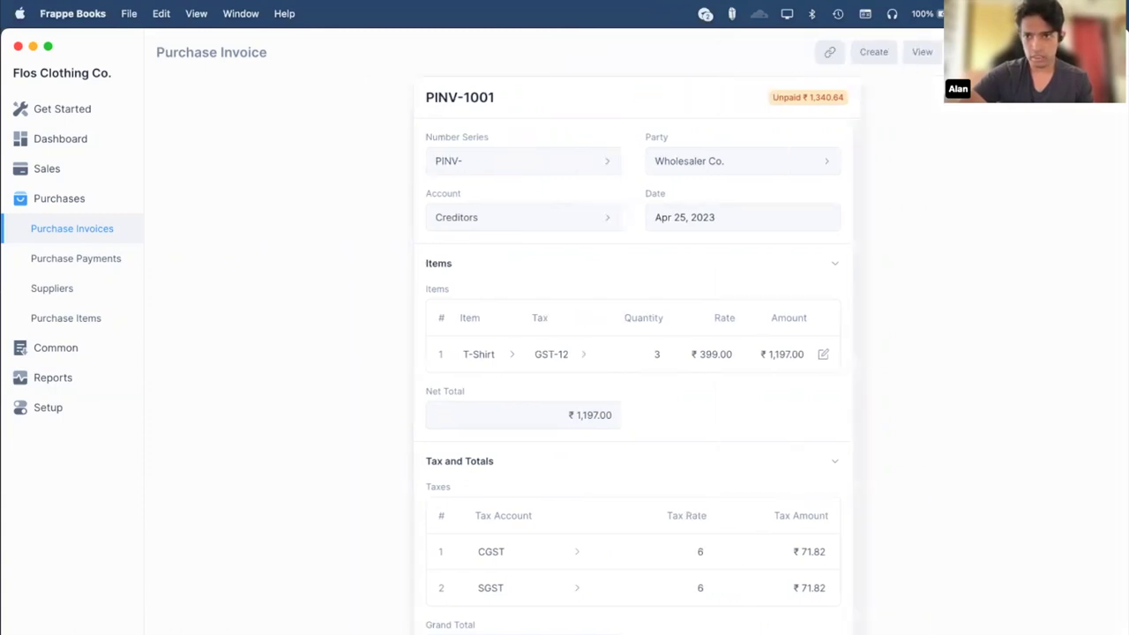
click(930, 252)
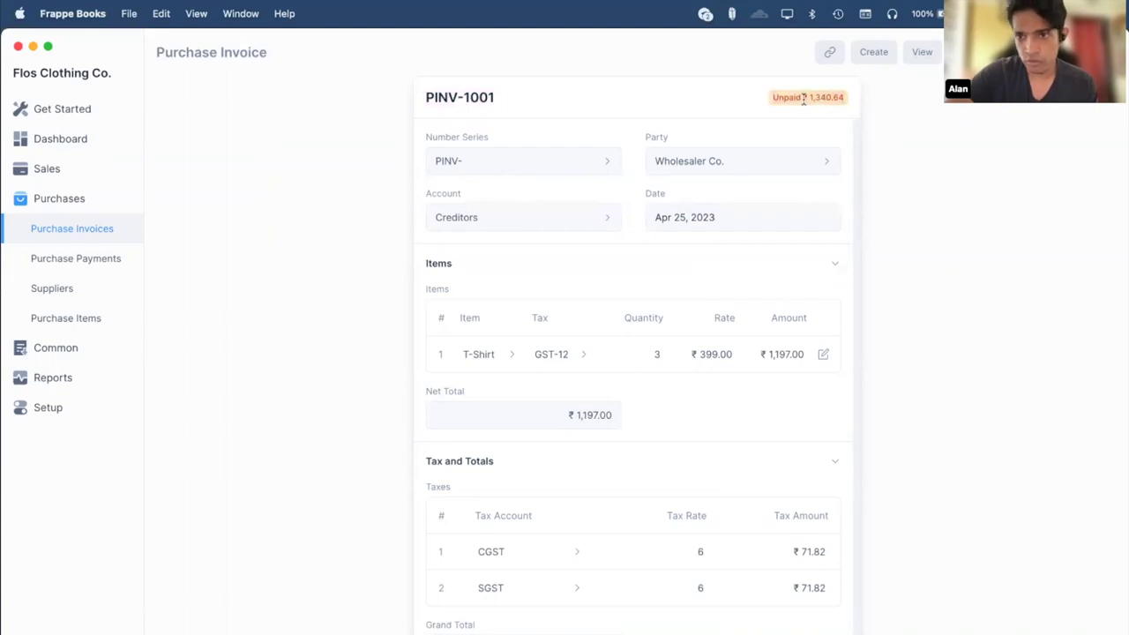
click(872, 51)
click(861, 111)
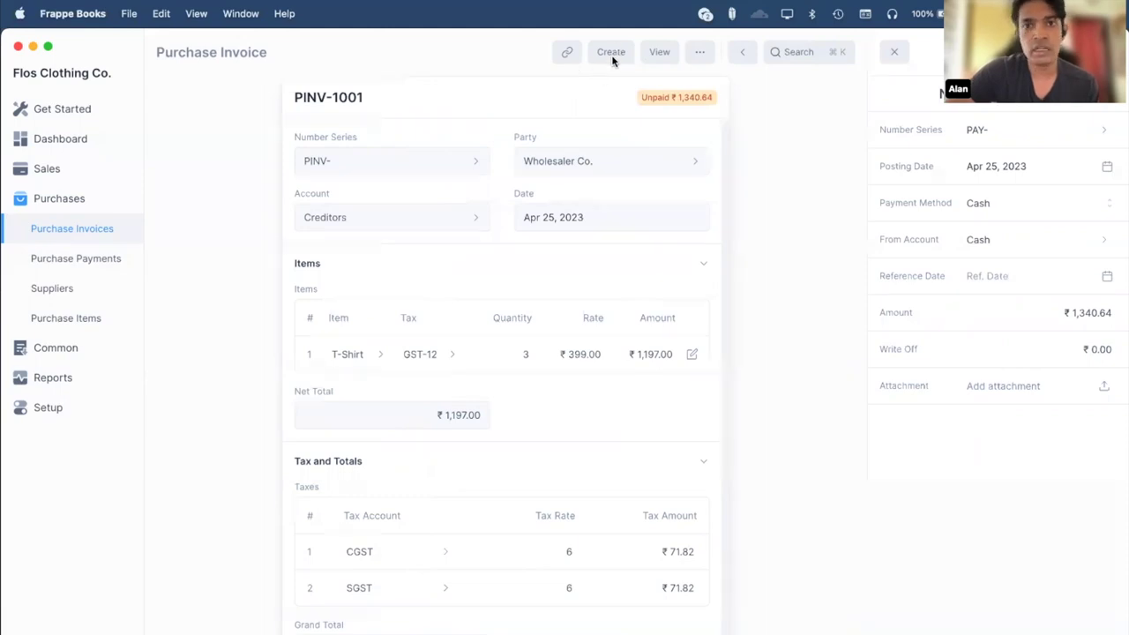
Close the payment panel and return to purchase invoice PINV-1001.
click(893, 52)
click(66, 258)
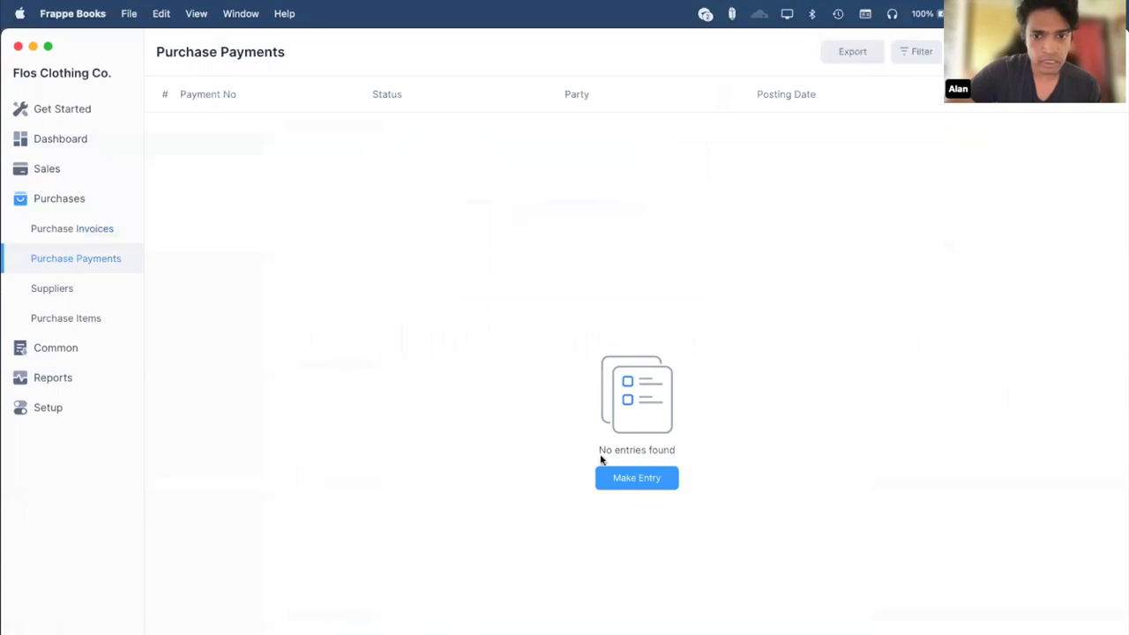
click(617, 485)
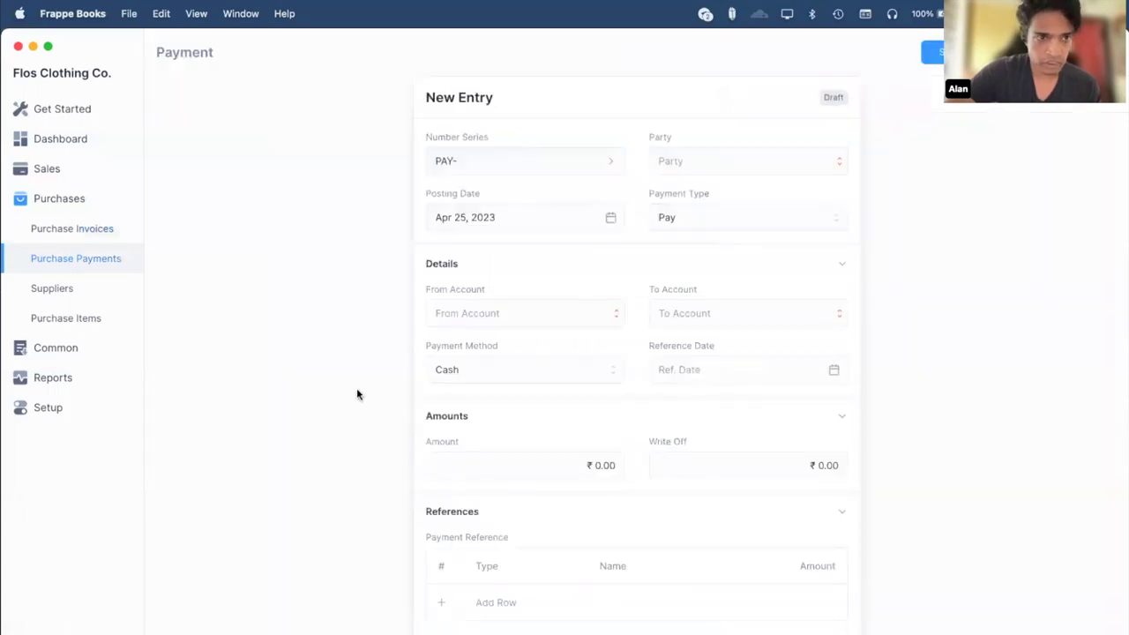
click(73, 227)
click(788, 121)
Create and submit payment PAY-1001 for PINV-1001, confirming it in the linked documents.
click(855, 58)
click(838, 111)
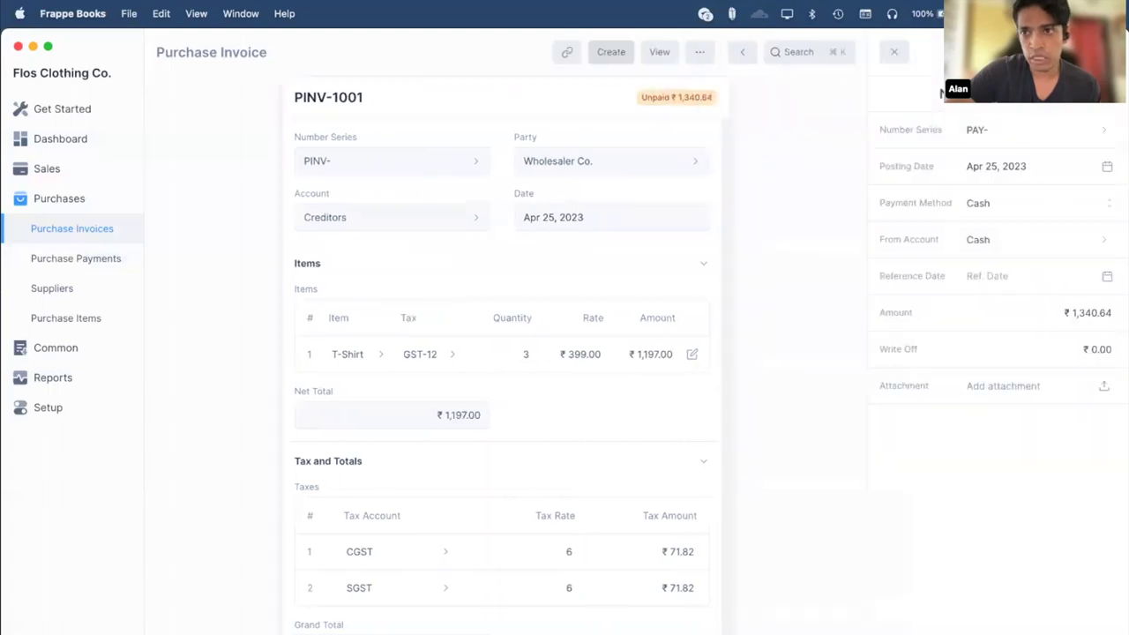
key(super+s)
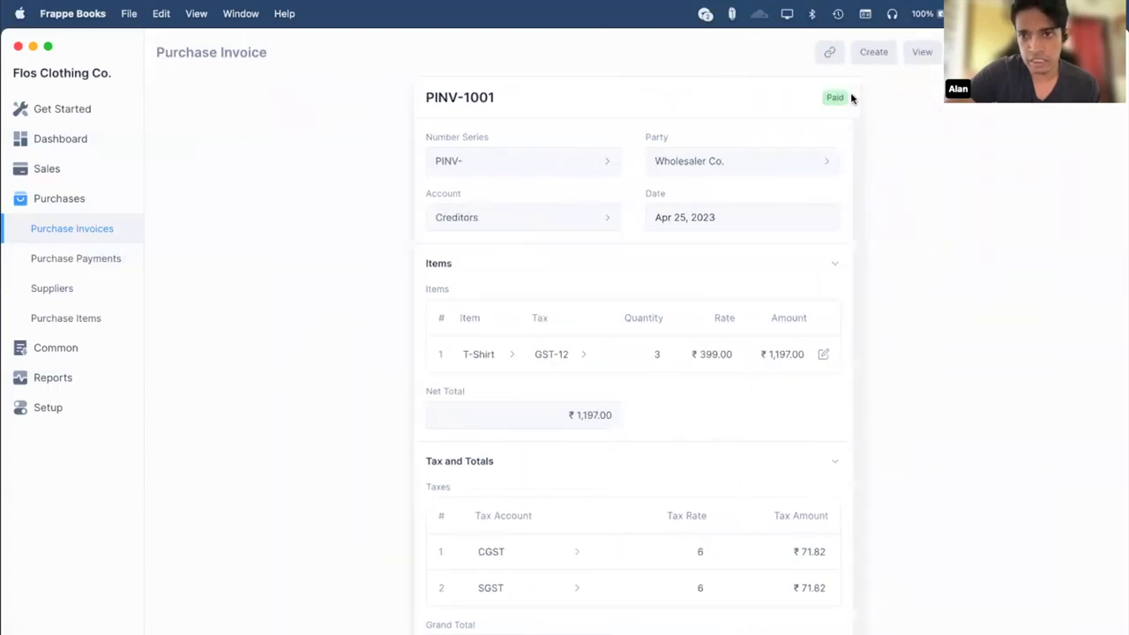
click(829, 52)
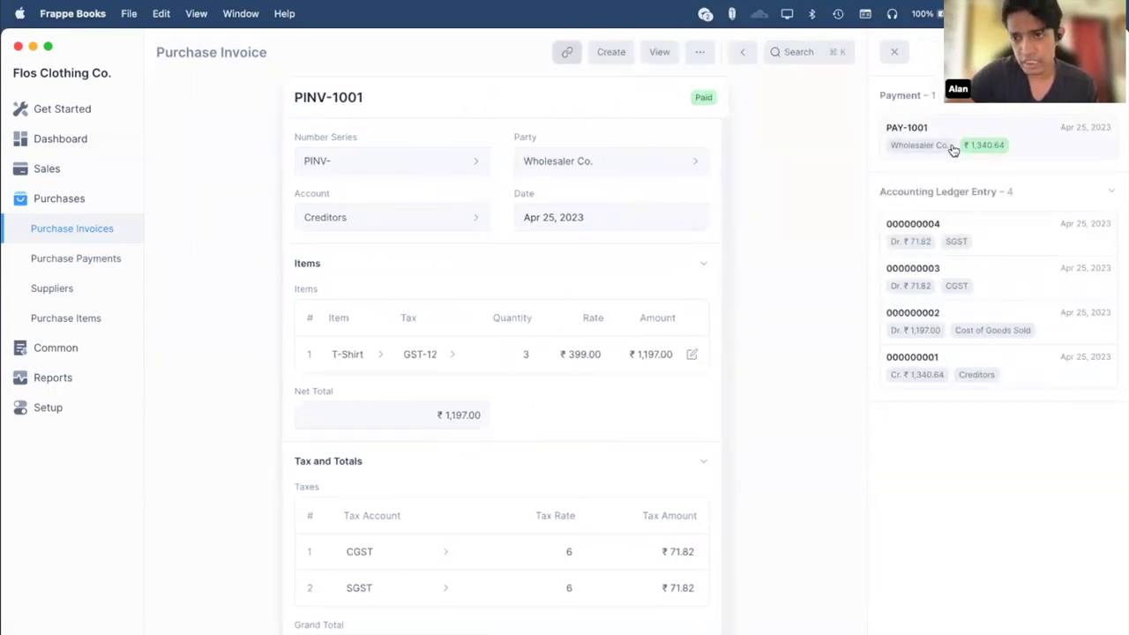
click(893, 54)
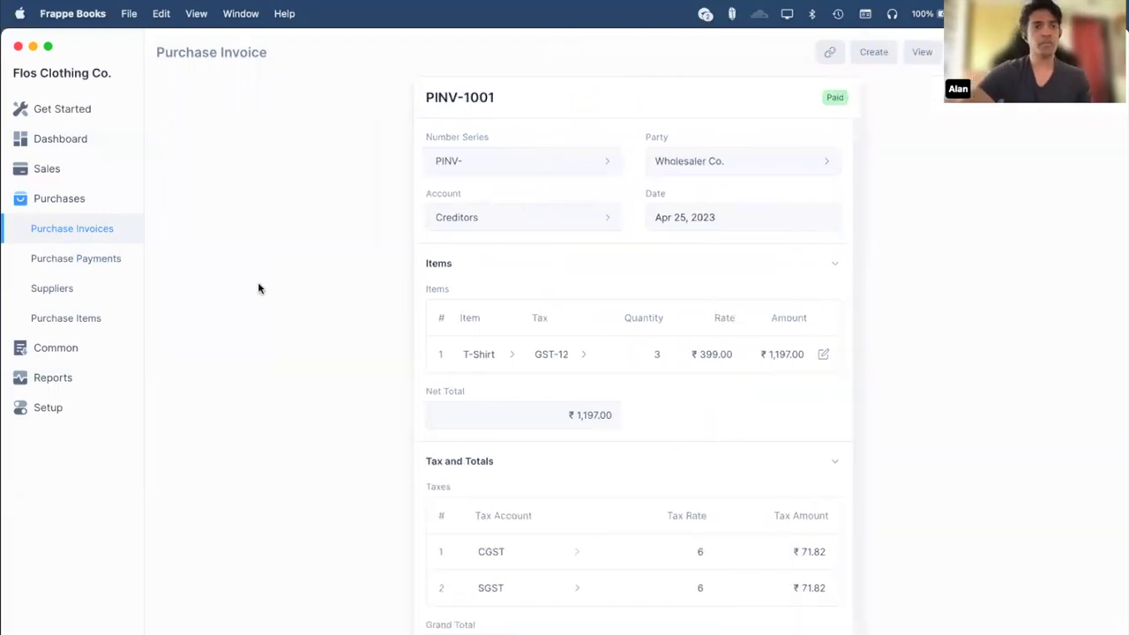
click(77, 184)
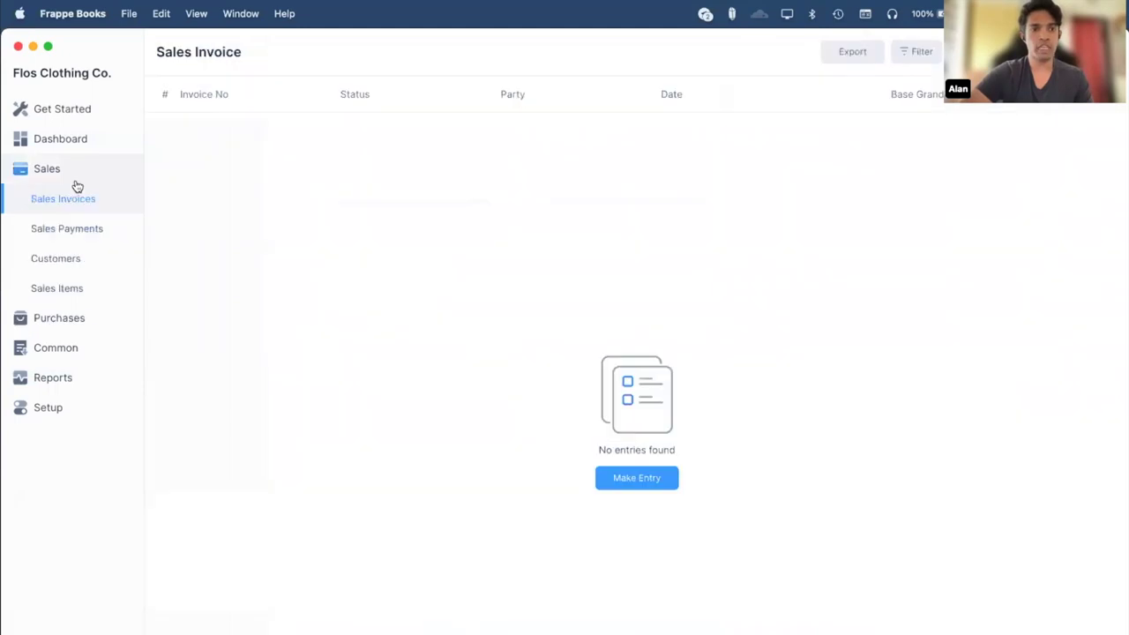
Start a new customer and enter the customer's name.
click(112, 268)
click(662, 480)
click(750, 162)
text(Max)
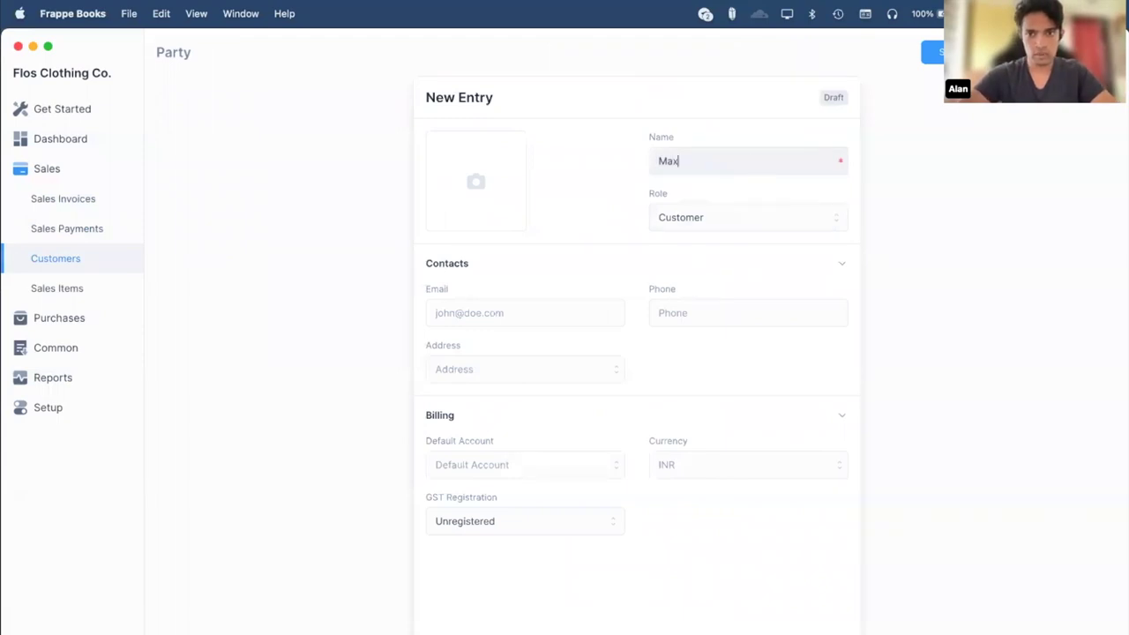
Fill in the customer's e-mail and phone number, and type a name for a new address.
click(503, 312)
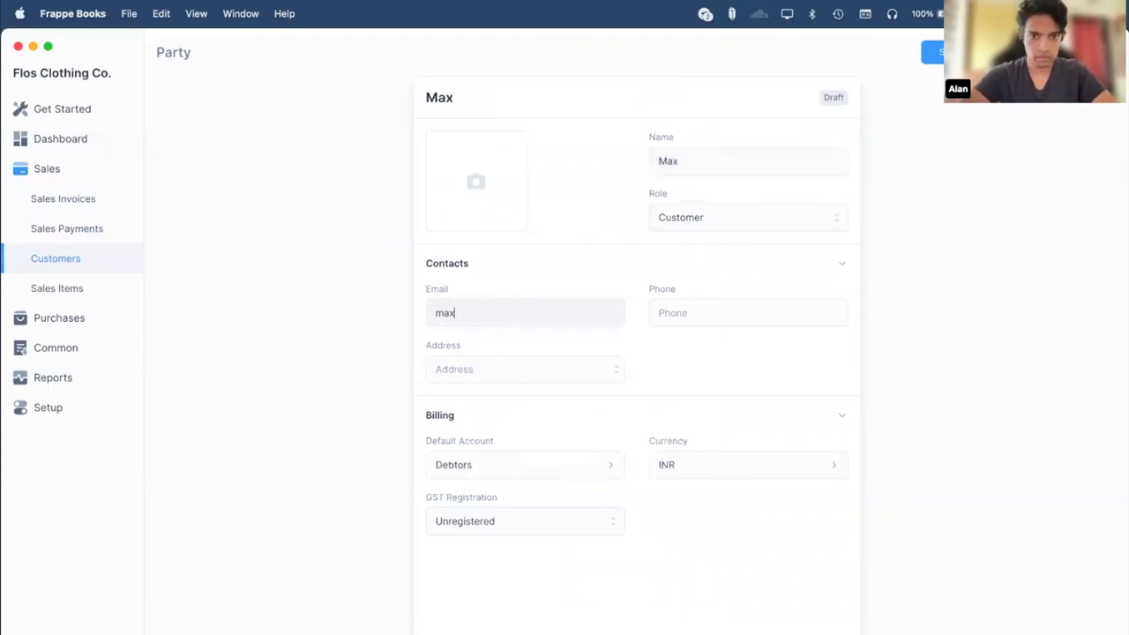
key(Tab)
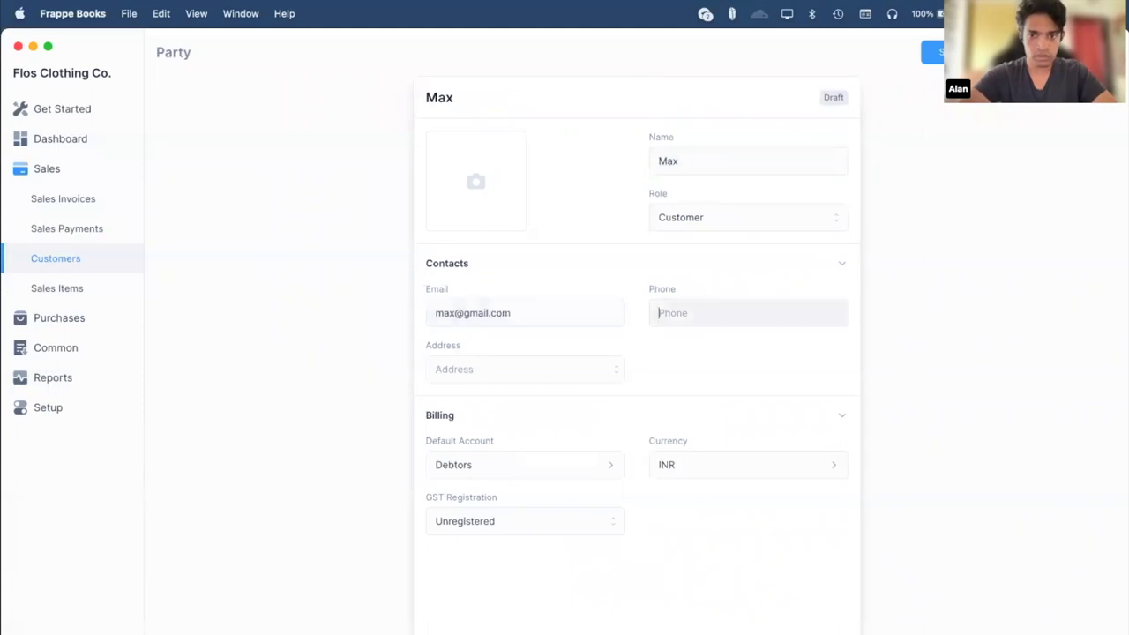
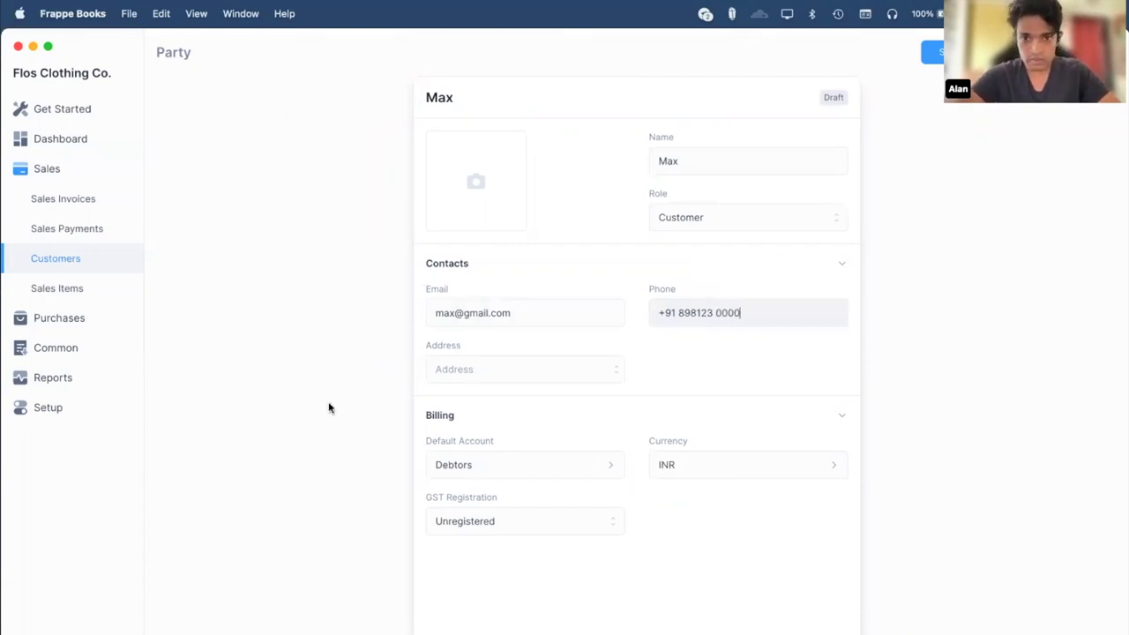
click(467, 371)
text(M)
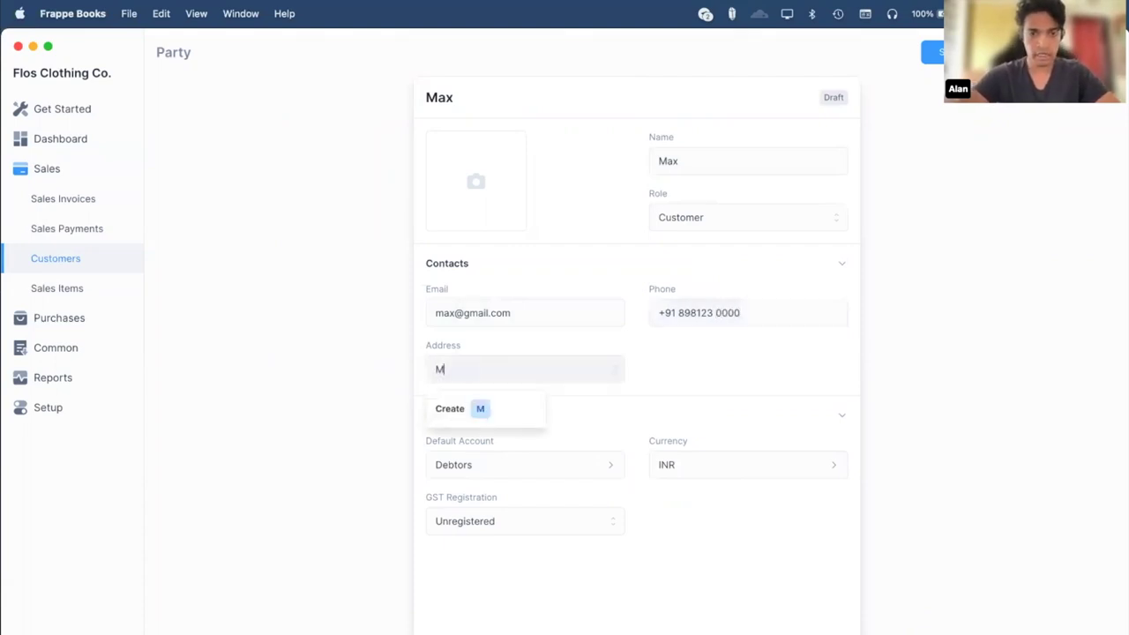
text(ax's Address)
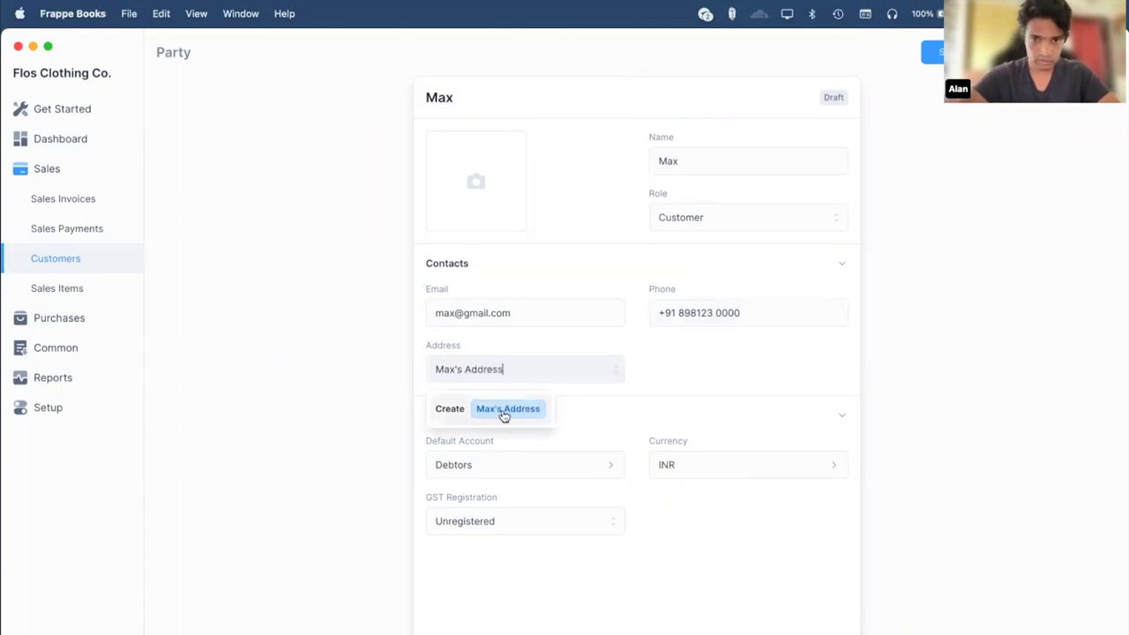
Create the new address and enter its street line and city.
click(508, 409)
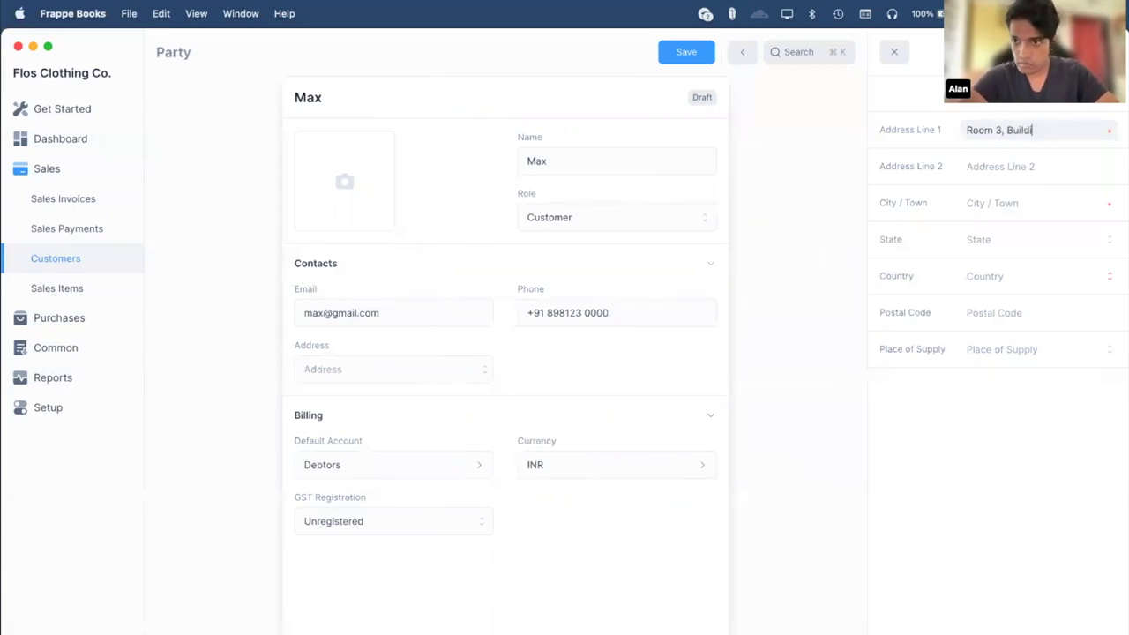
key(Tab)
key(Tab)
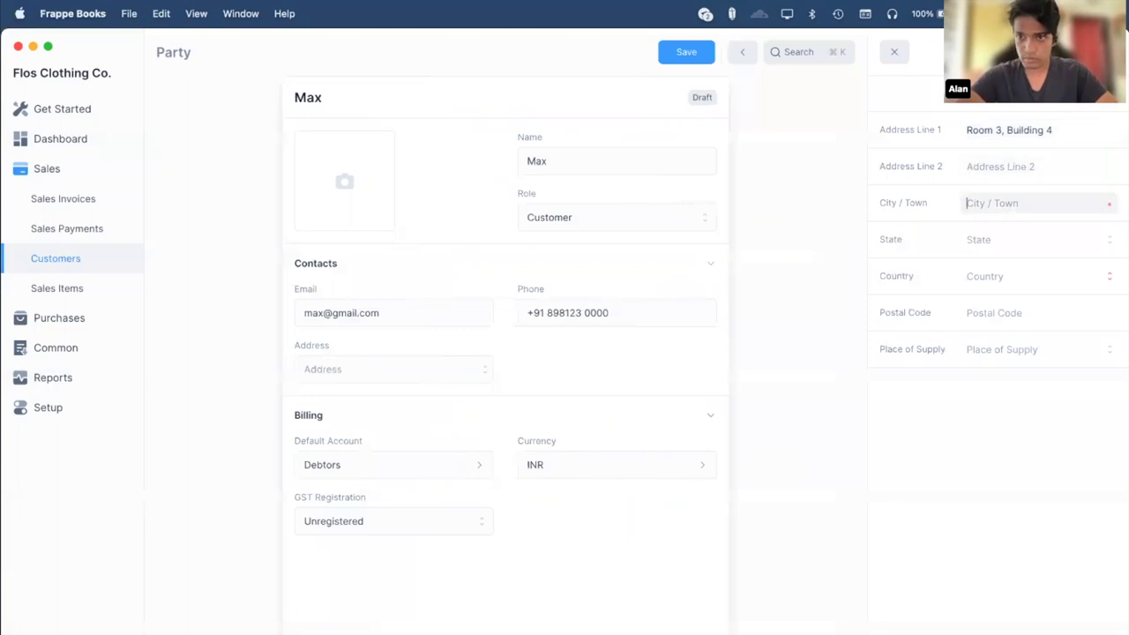
text(Mumbai)
key(Tab)
key(Tab)
Choose the country and state, enter the postal code, and attach the address.
text(Ind)
key(Return)
key(shift+Tab)
text(maha)
key(Return)
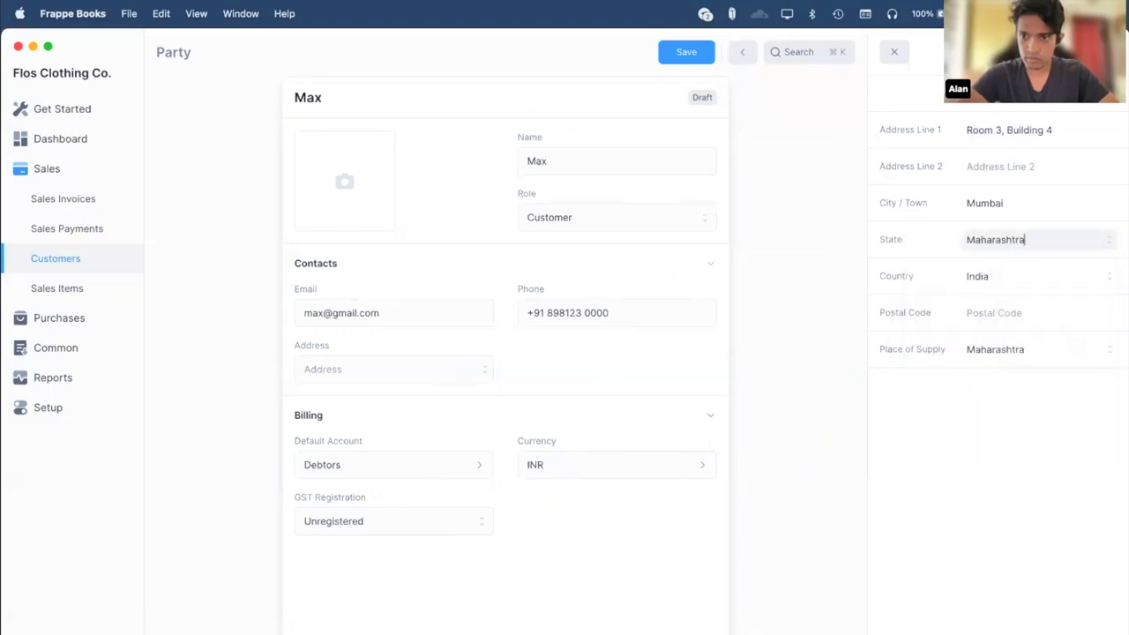
click(997, 310)
text(400777)
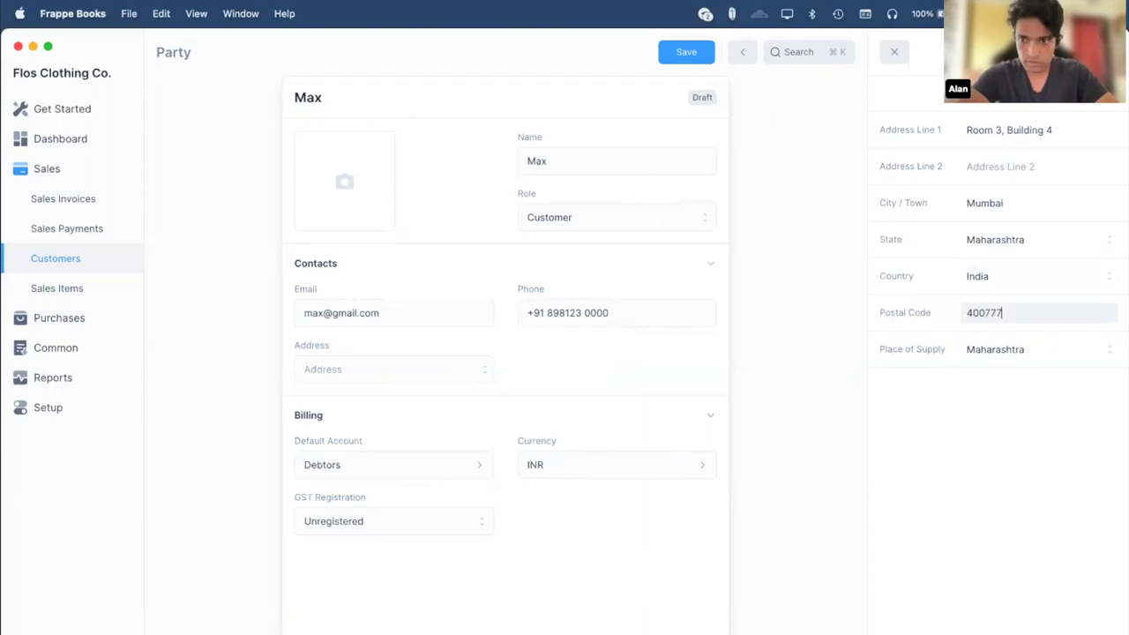
click(1101, 582)
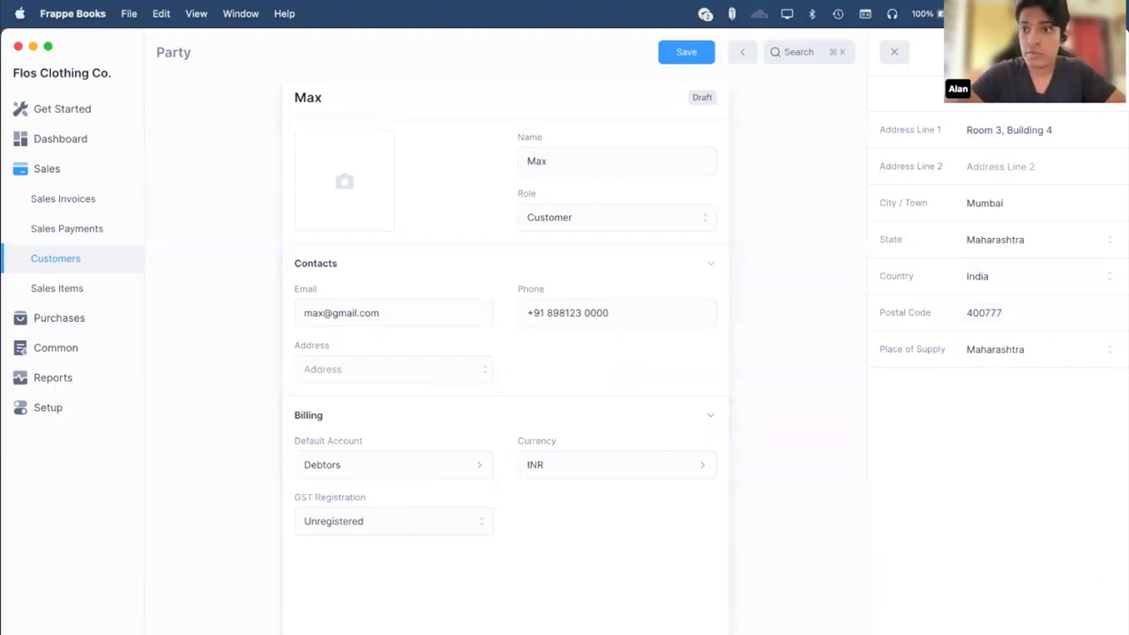
key(Escape)
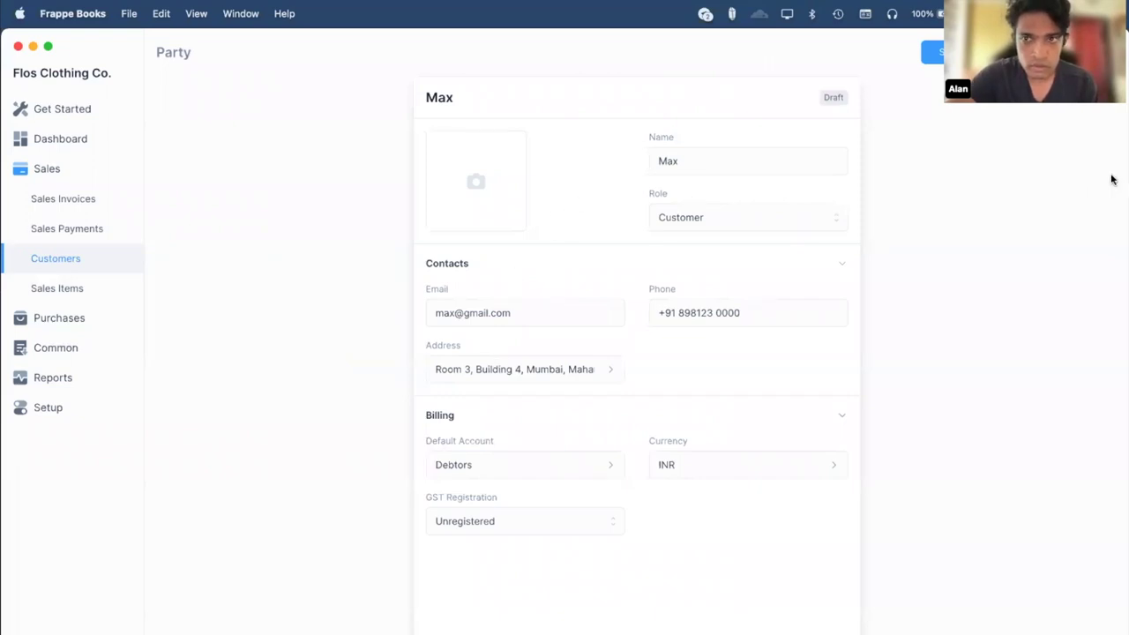
Save the new customer, check it in Customers with ₹0.00 balance, then show Sales Invoices.
key(Return)
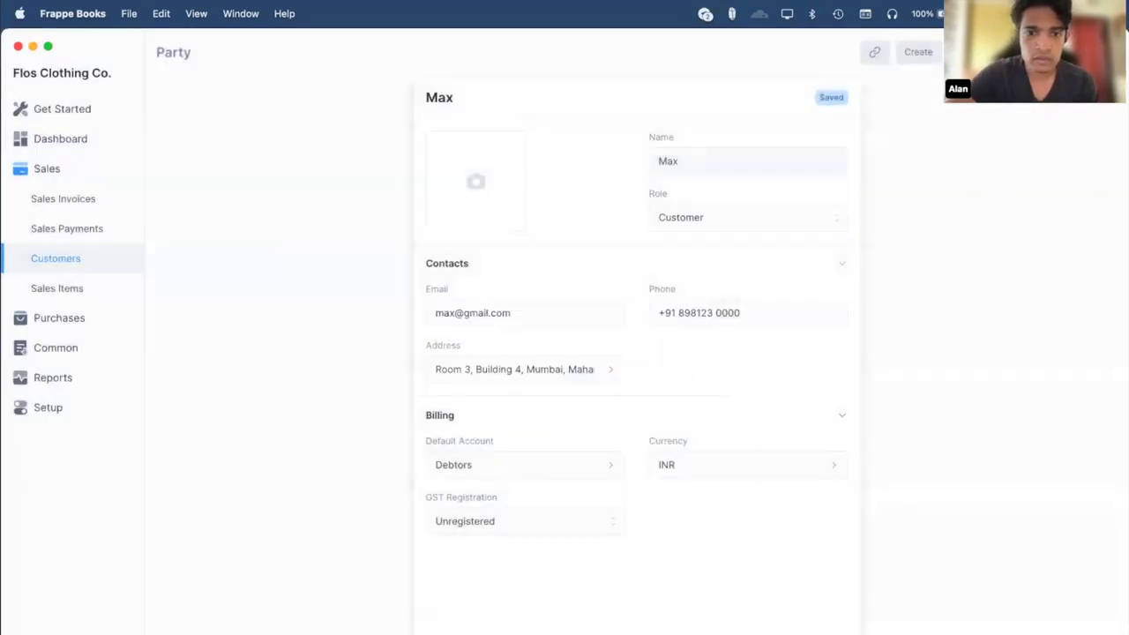
click(98, 260)
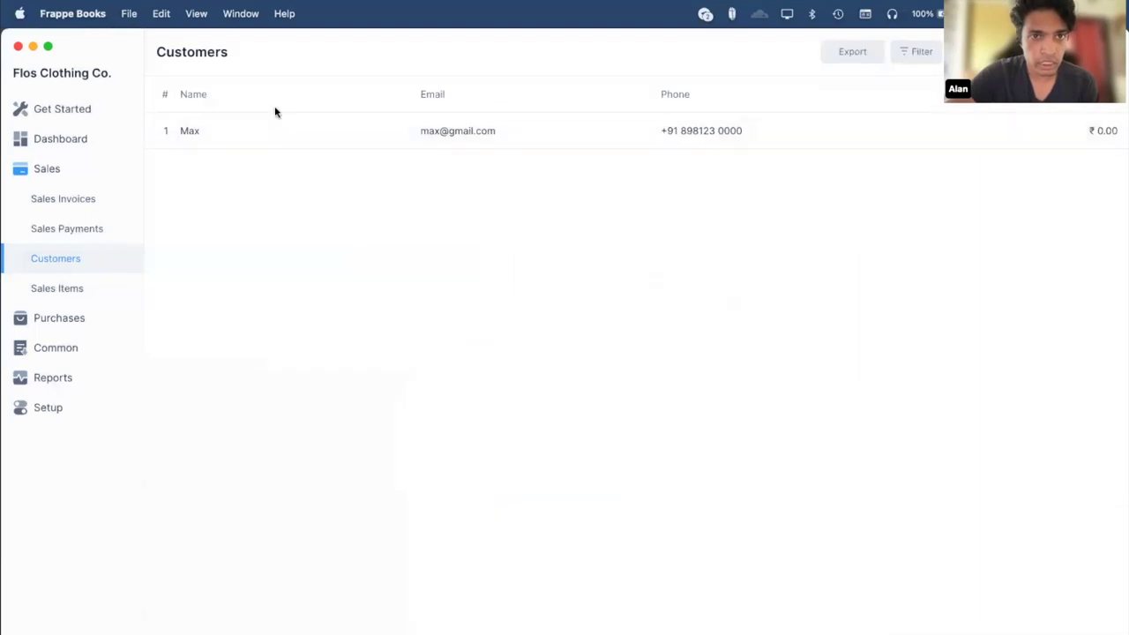
click(43, 201)
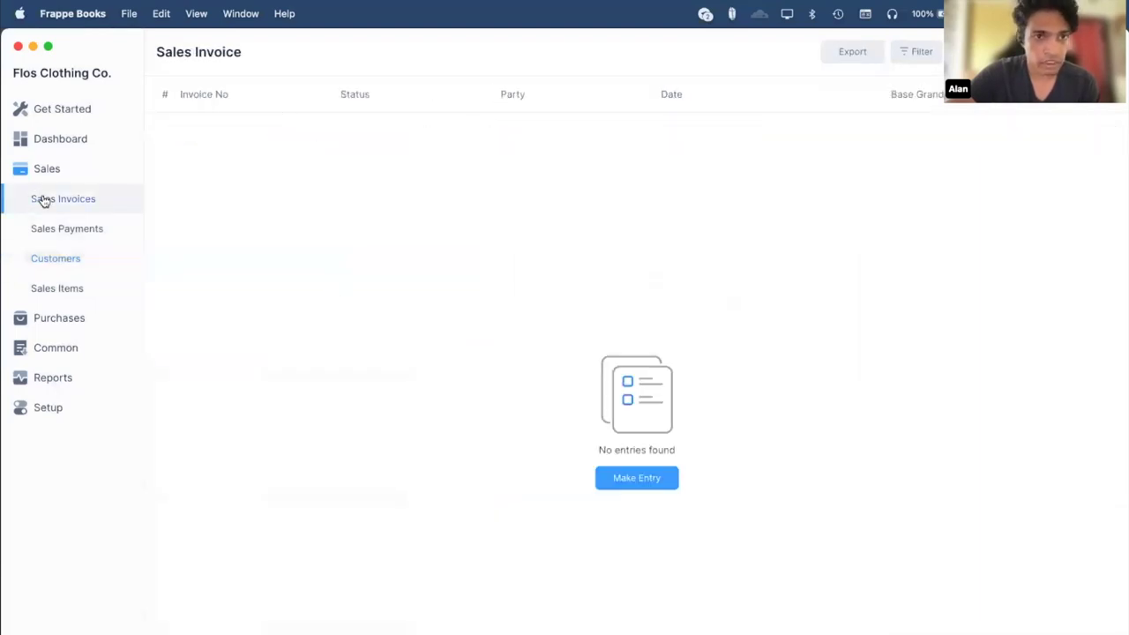
Start a sales invoice billed to the new customer with a T-Shirt item row.
click(638, 479)
click(694, 162)
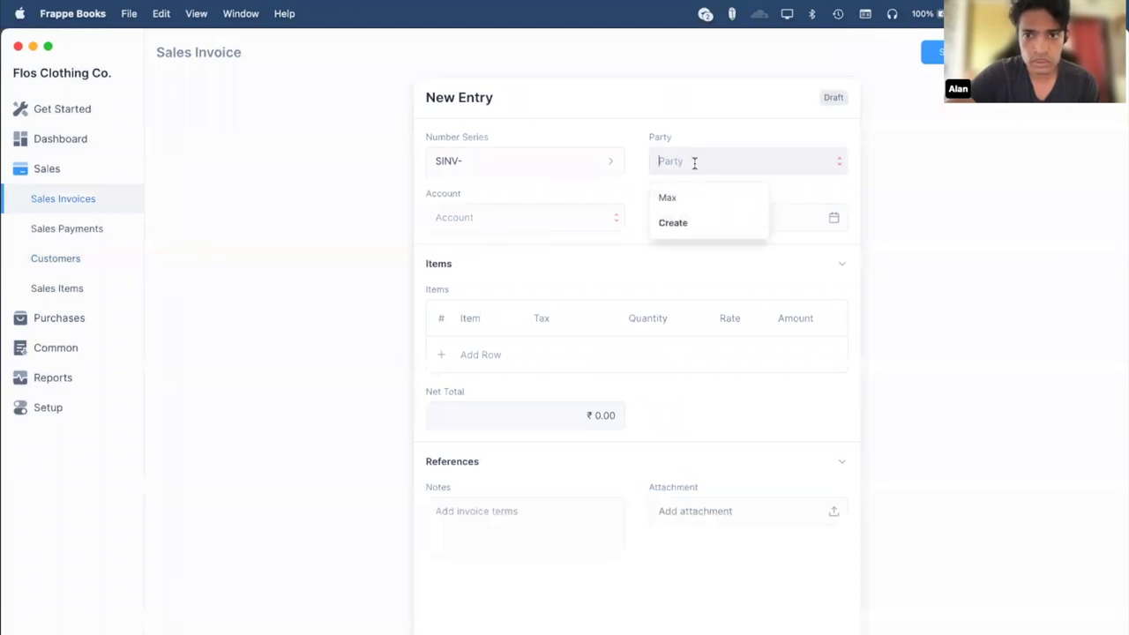
click(673, 205)
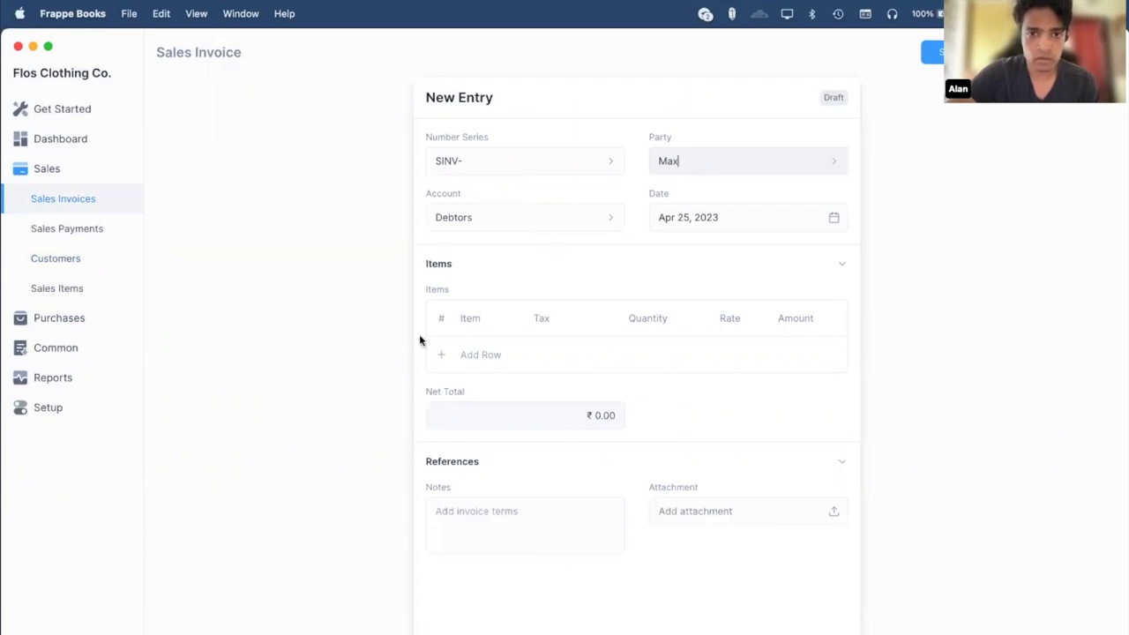
click(480, 355)
click(479, 354)
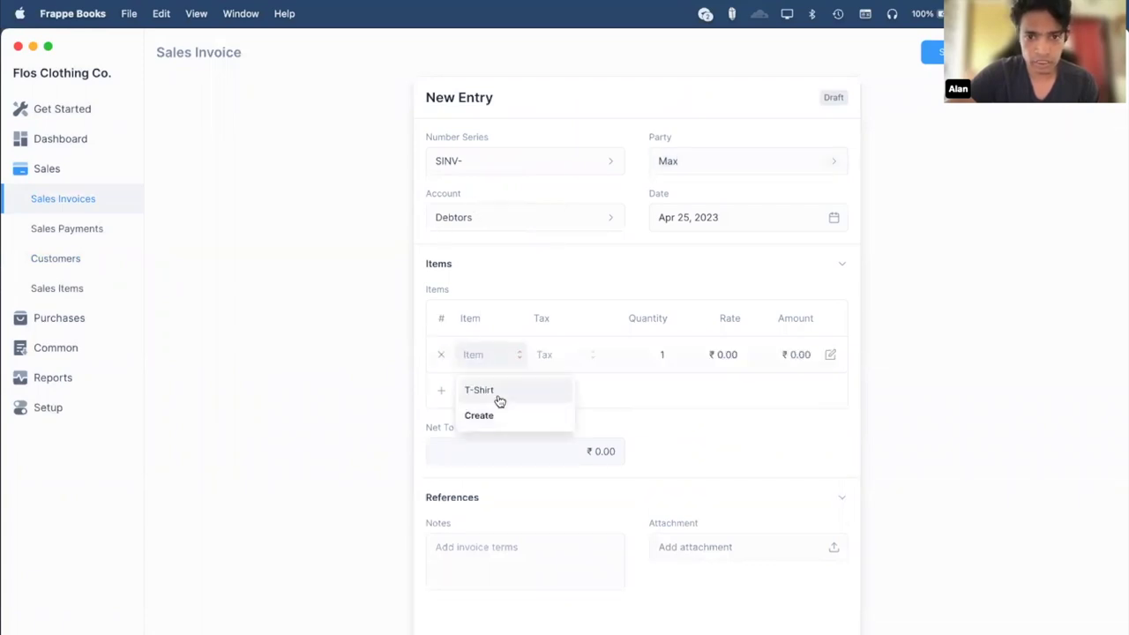
click(499, 395)
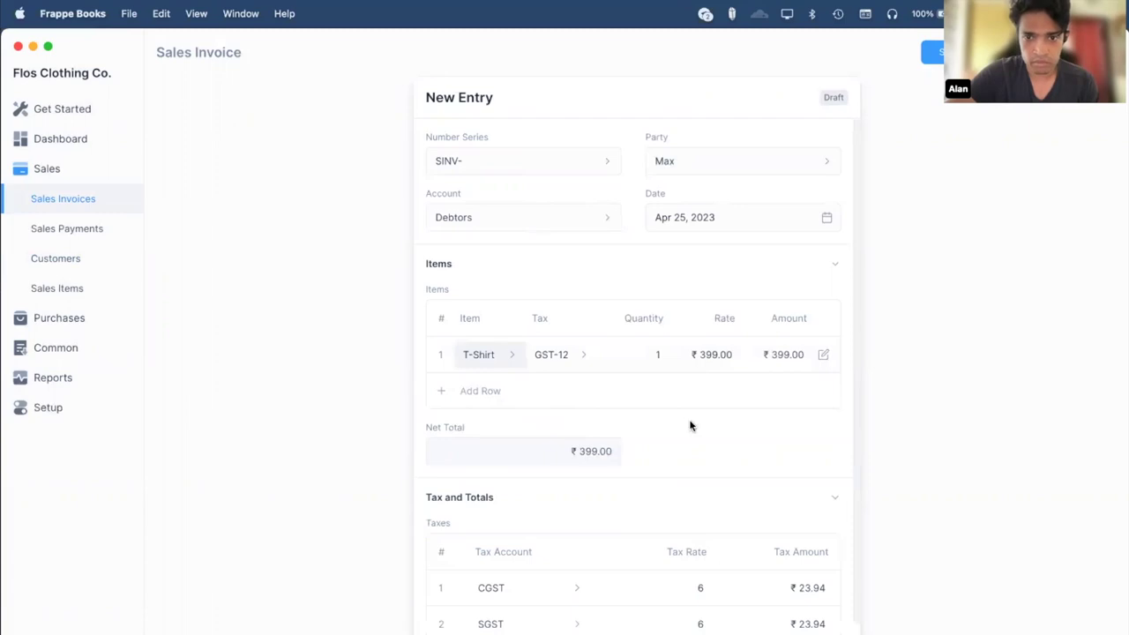
Change the T-Shirt rate to ₹499.00 and save the invoice as SINV-1001, totalling ₹558.88.
click(705, 354)
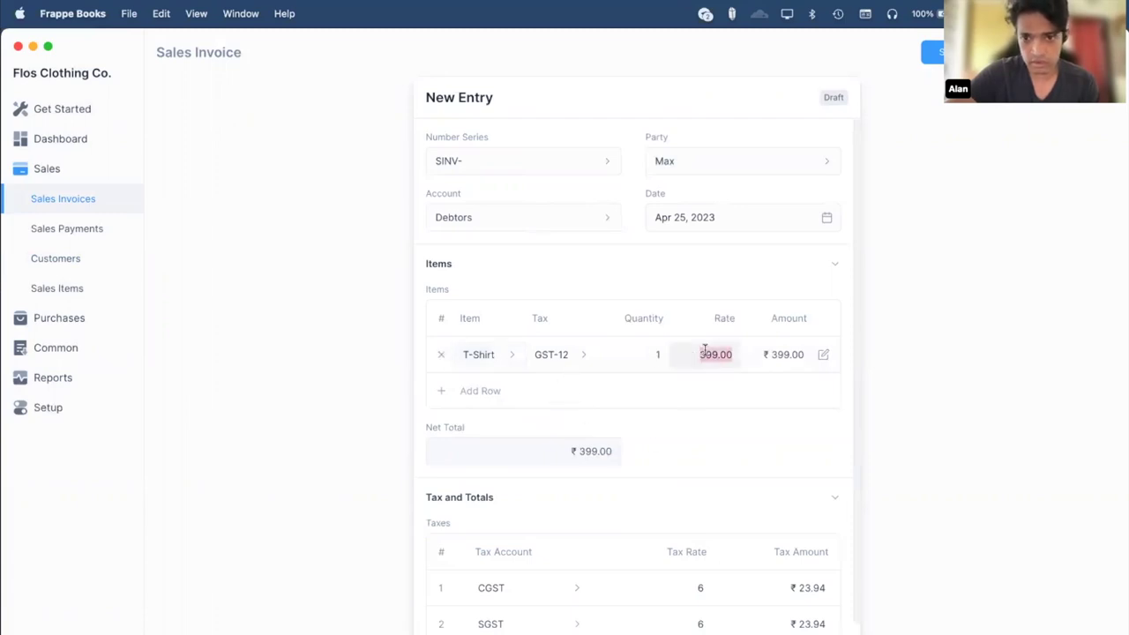
click(700, 354)
key(BackSpace)
text(4)
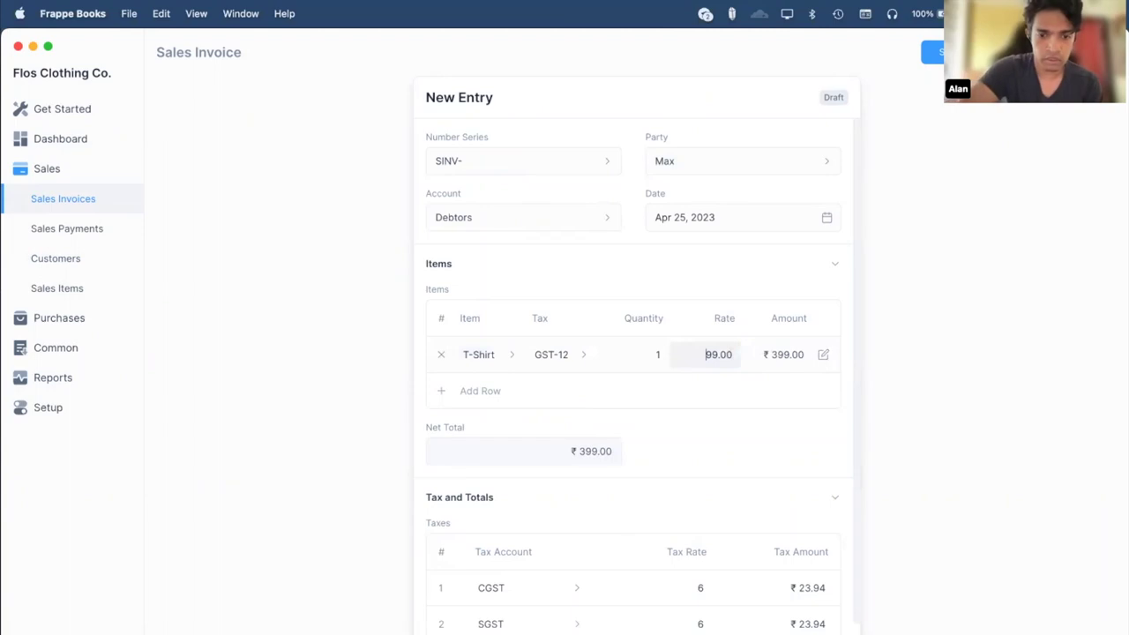
click(932, 389)
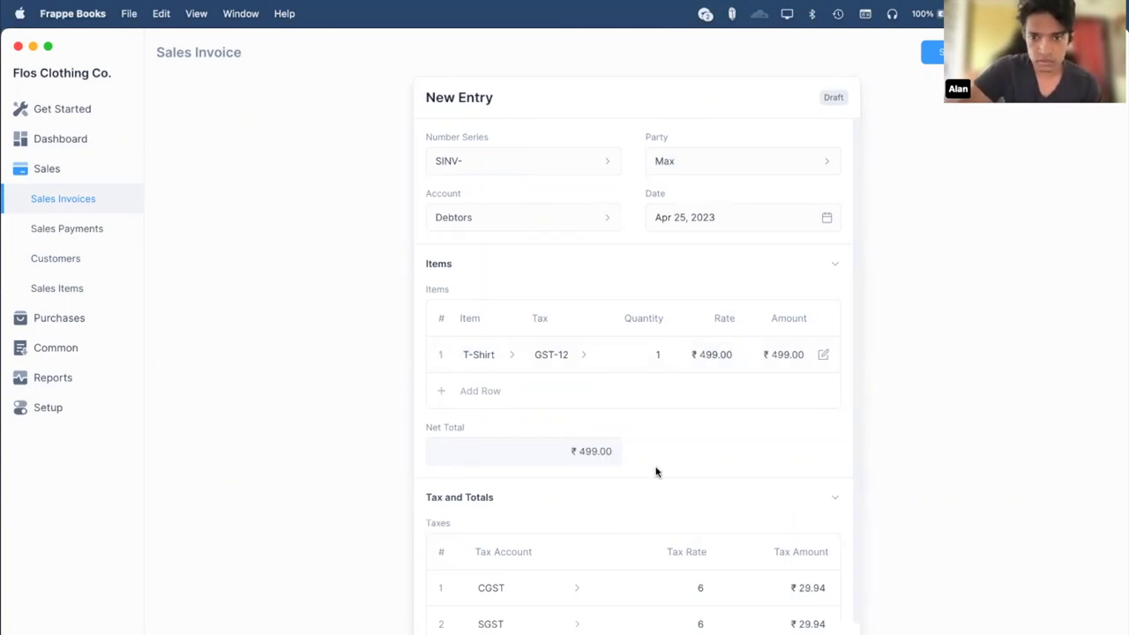
scroll(656, 469, down, 3)
scroll(655, 471, up, 3)
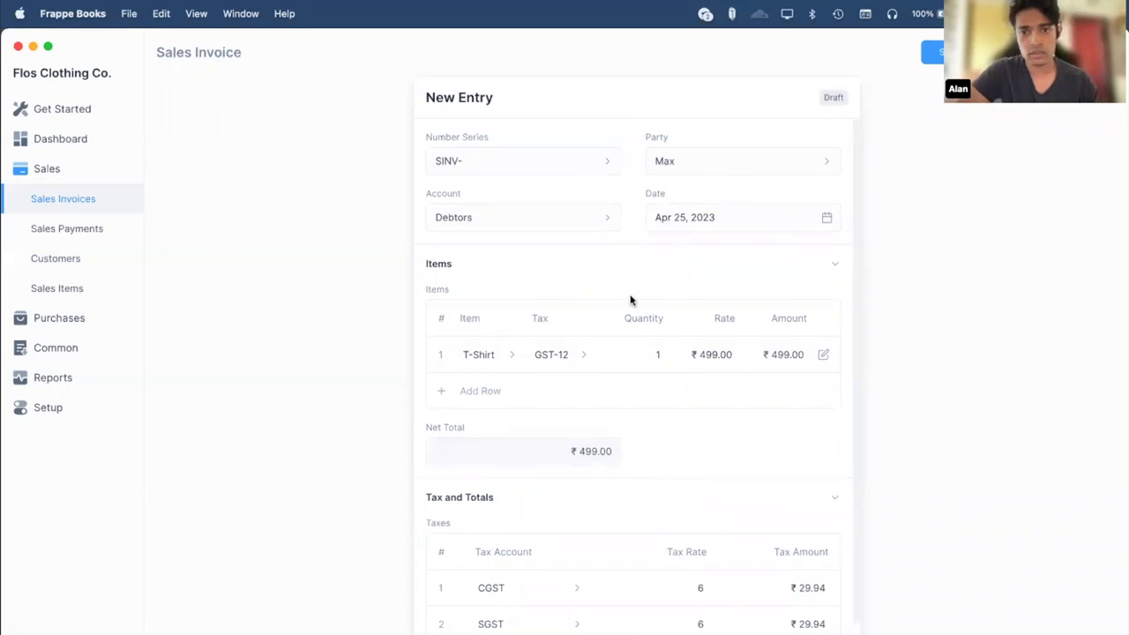
scroll(629, 297, down, 3)
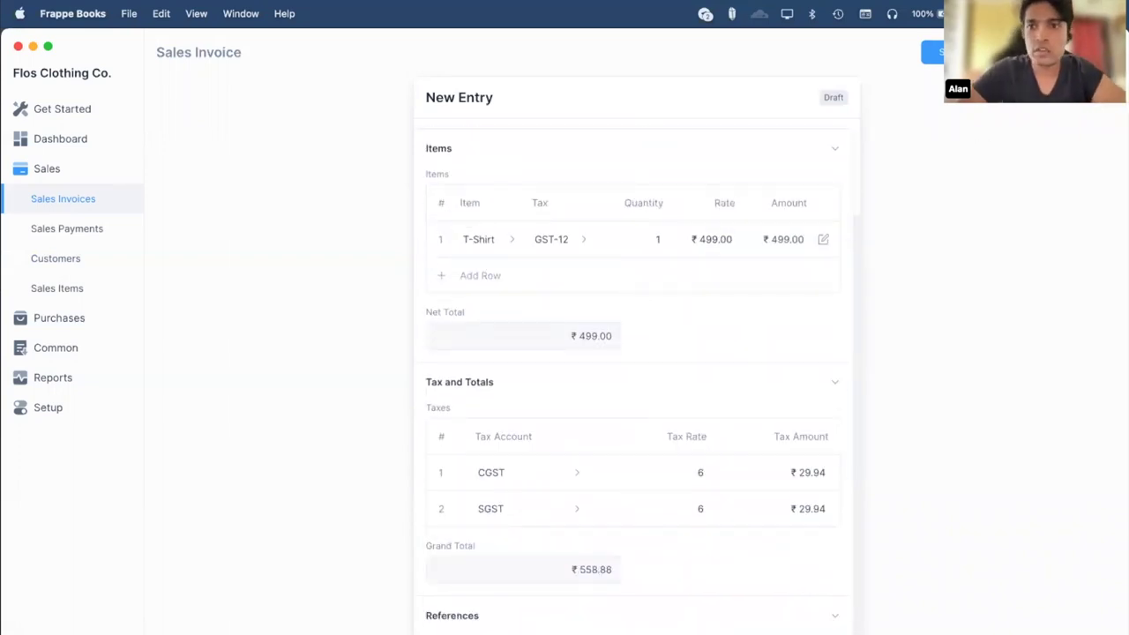
click(937, 53)
key(Return)
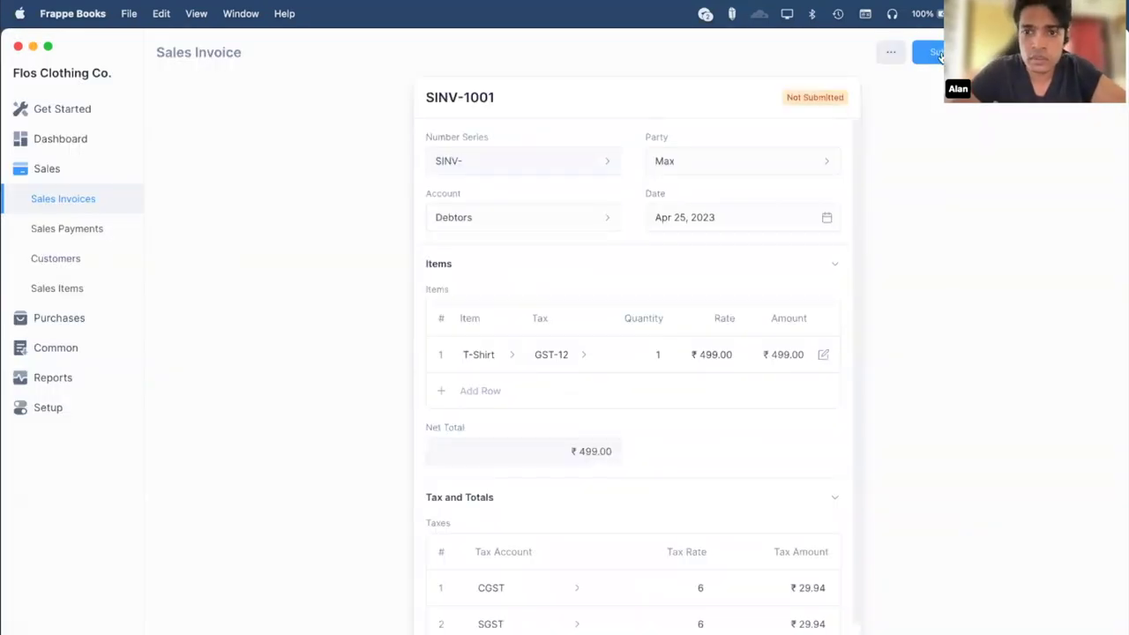
Submit sales invoice SINV-1001.
click(937, 54)
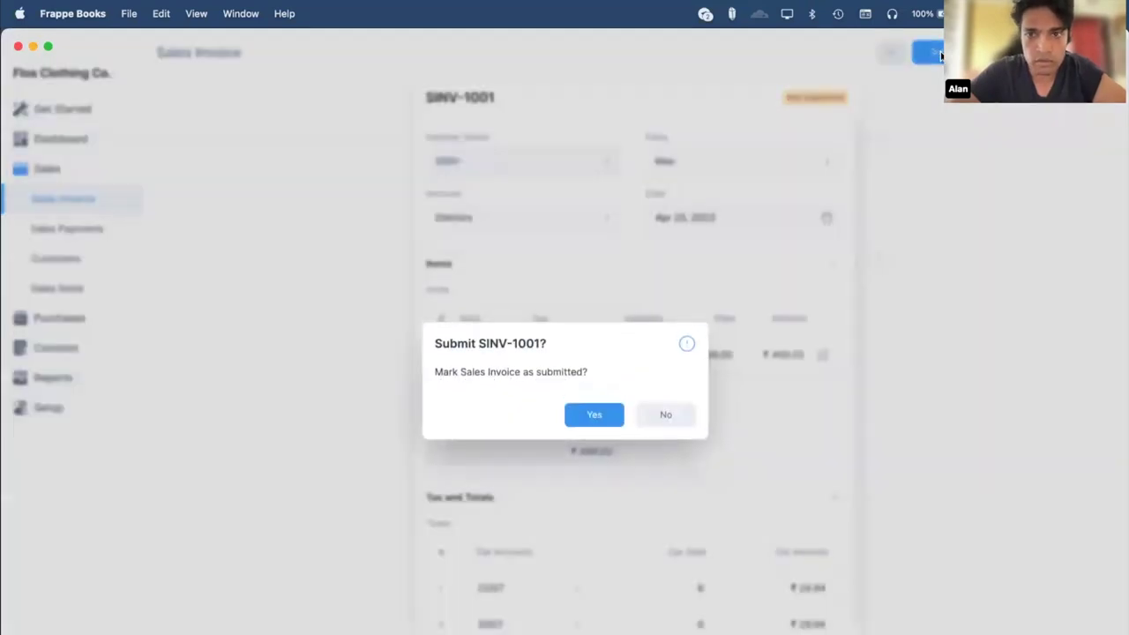
key(Return)
scroll(788, 230, down, 1)
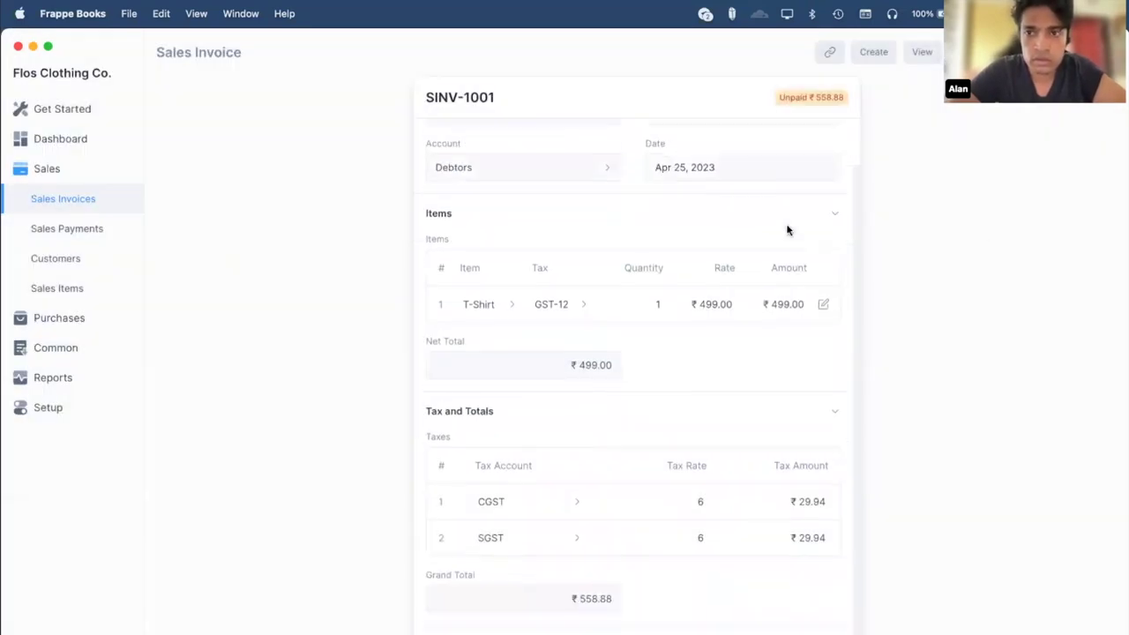
Create a cash payment against SINV-1001 so it shows Paid, then go to the Dashboard.
click(875, 55)
click(804, 111)
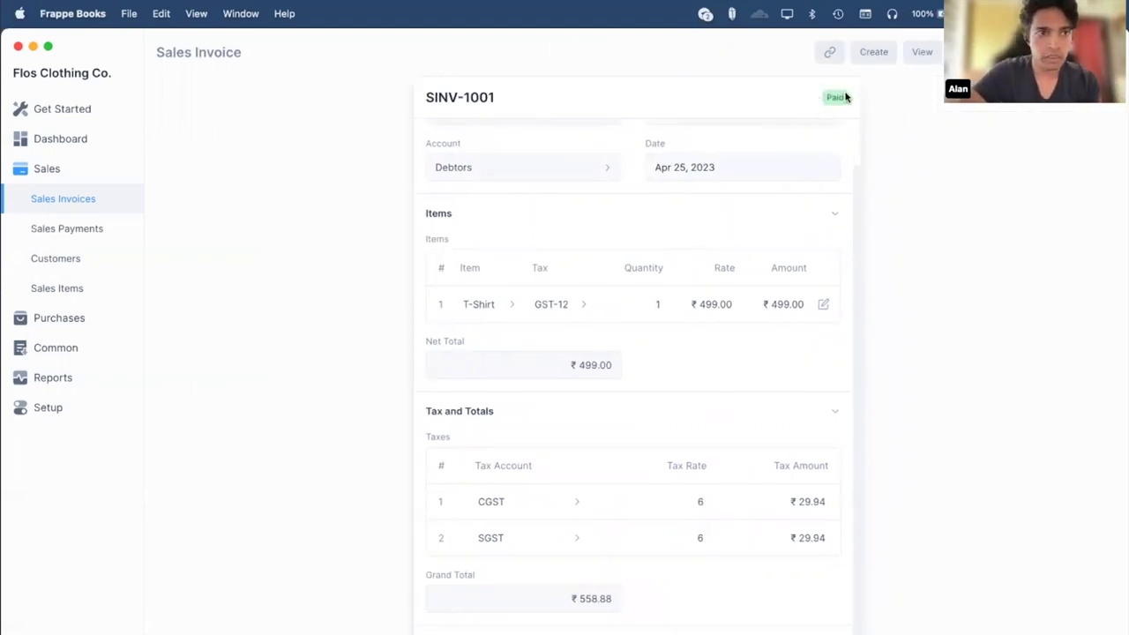
click(93, 140)
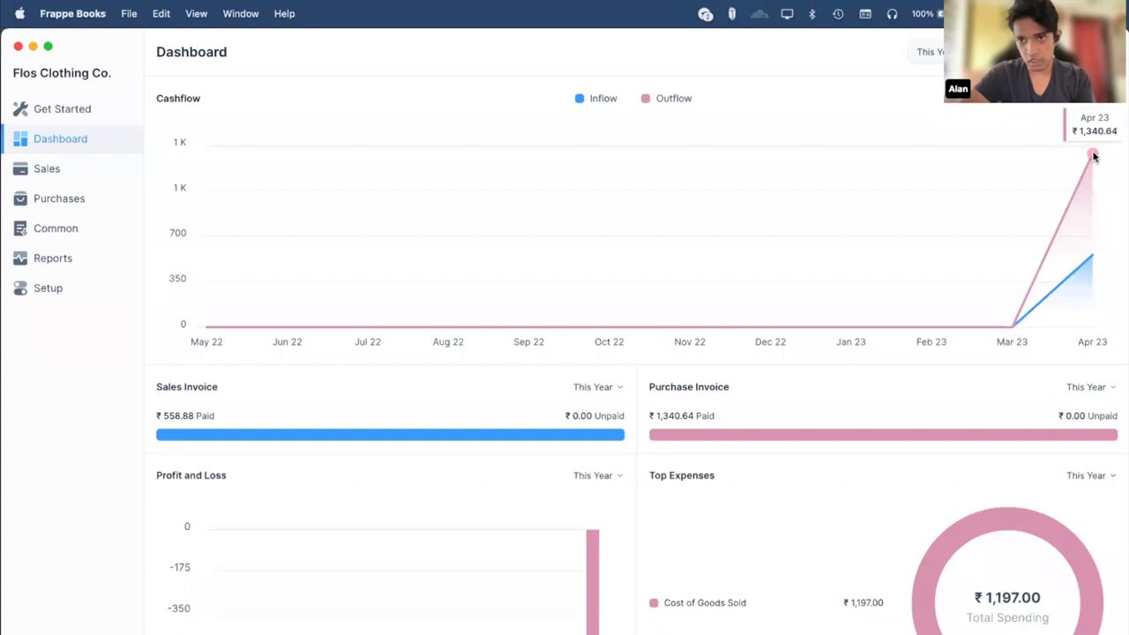
Review the dashboard: cashflow chart, ₹558.88 sales paid, ₹1,340.64 purchases paid, ₹1,197.00 COGS.
mouse_move(1093, 255)
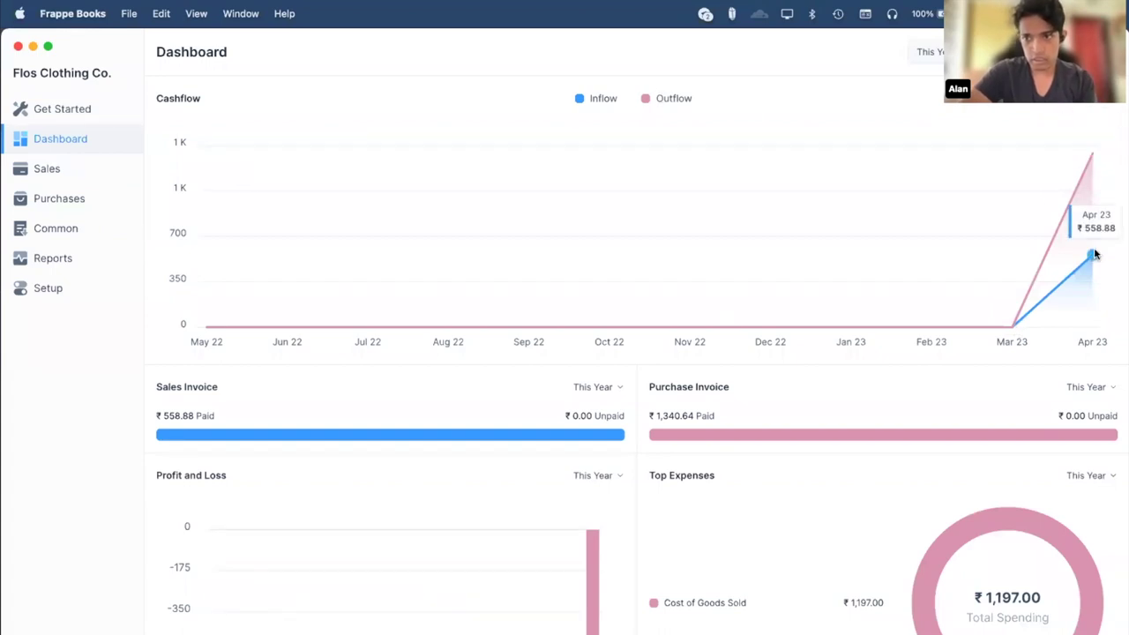
mouse_move(252, 440)
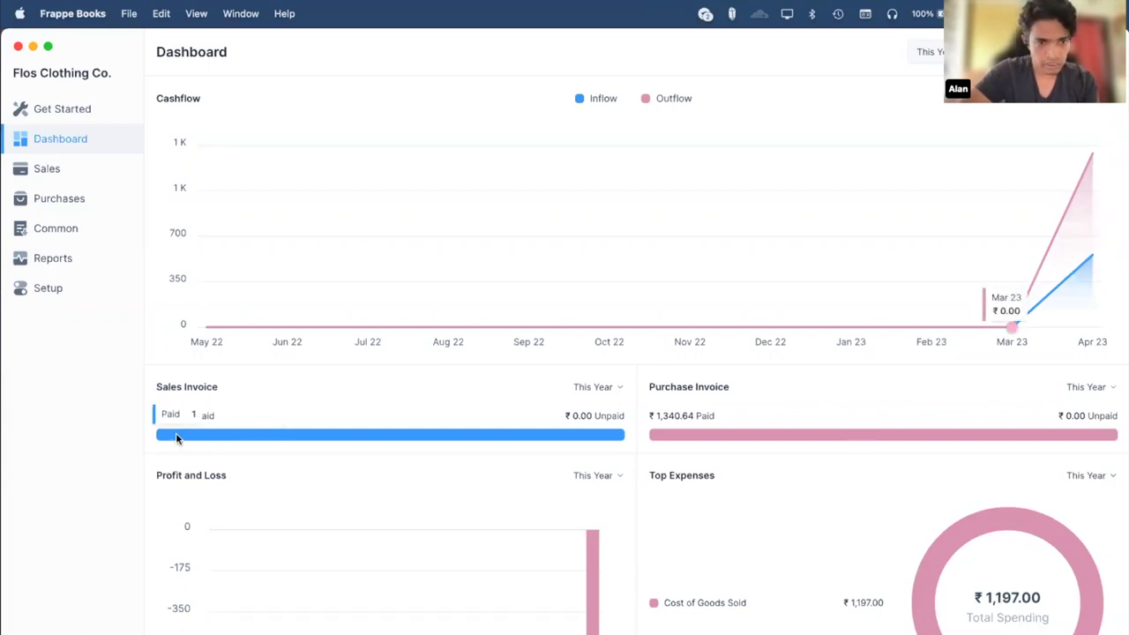
mouse_move(773, 434)
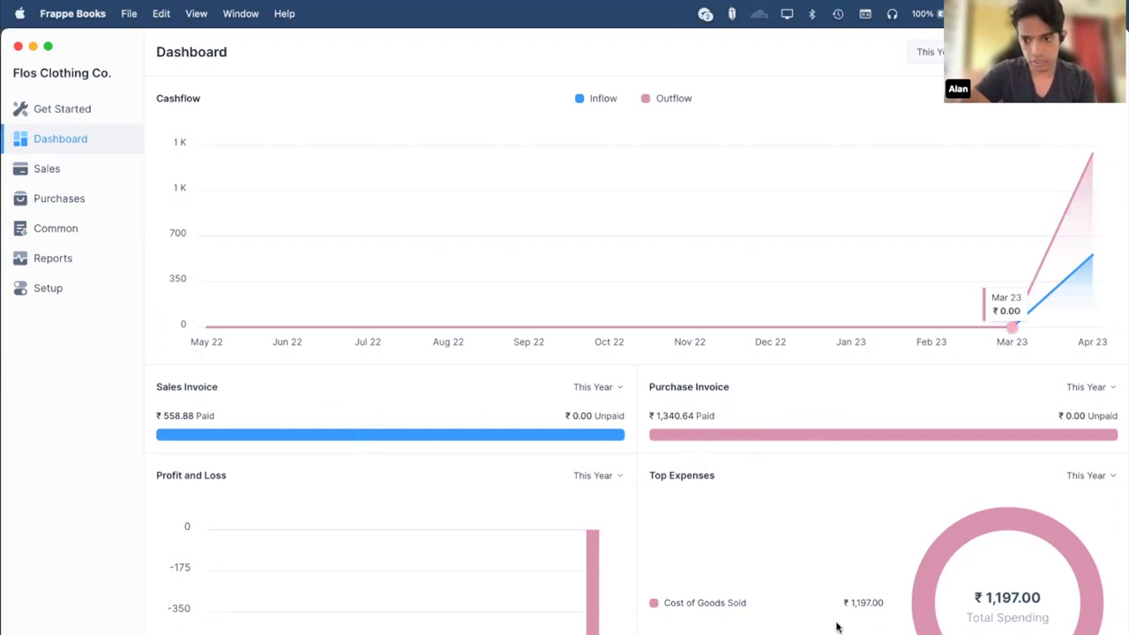
mouse_move(684, 603)
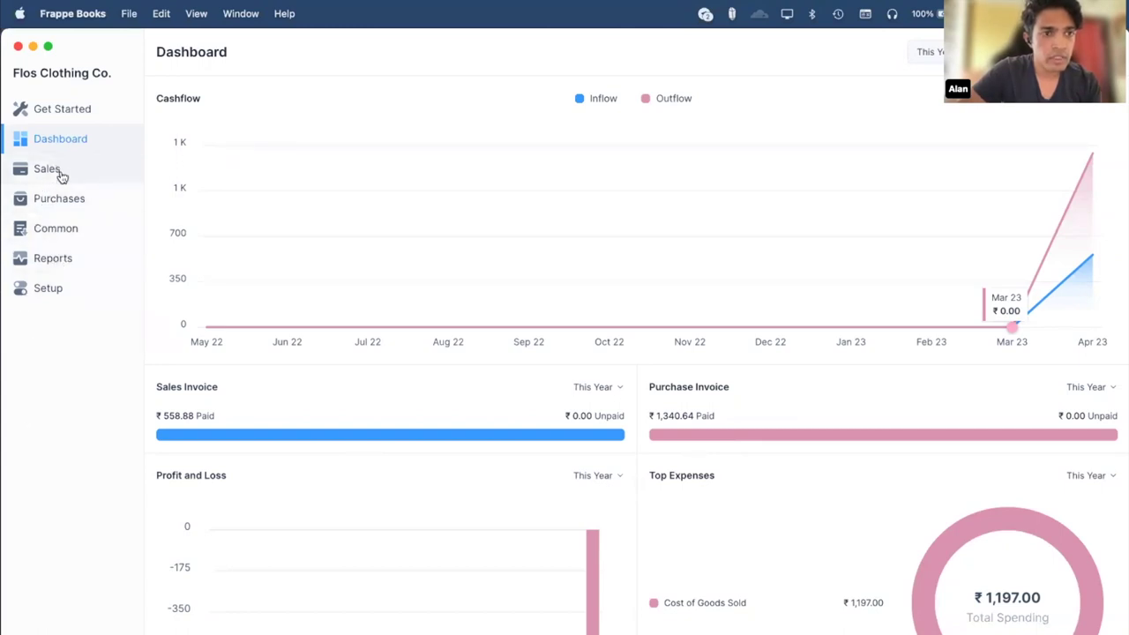
Open paid invoice SINV-1001 (one T-Shirt at ₹499.00) from the Sales Invoices list.
click(49, 169)
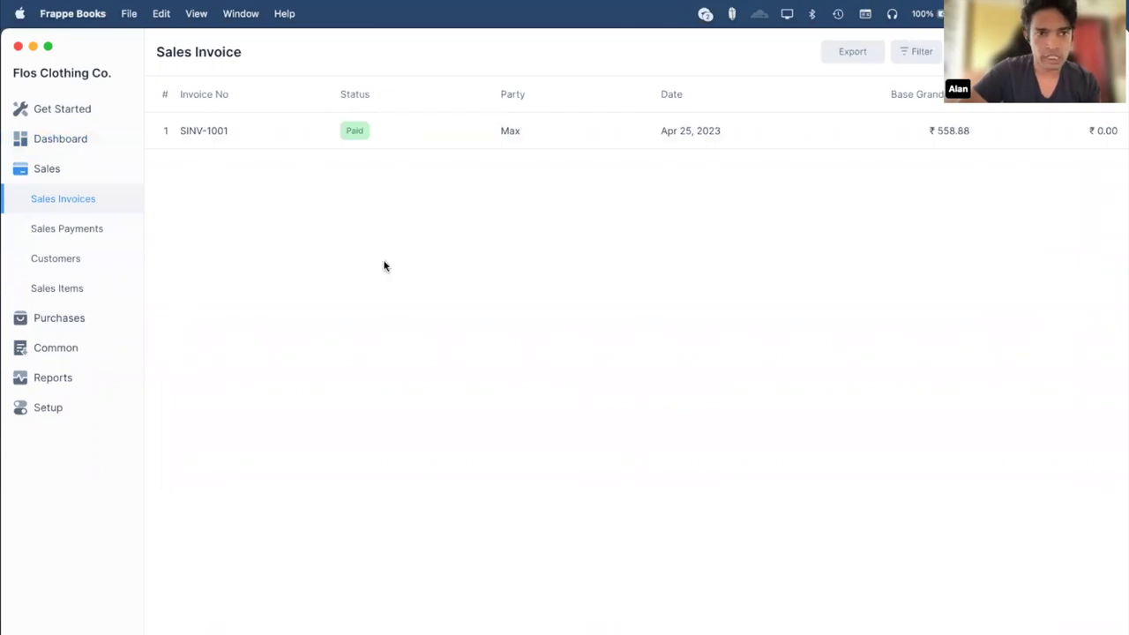
click(383, 130)
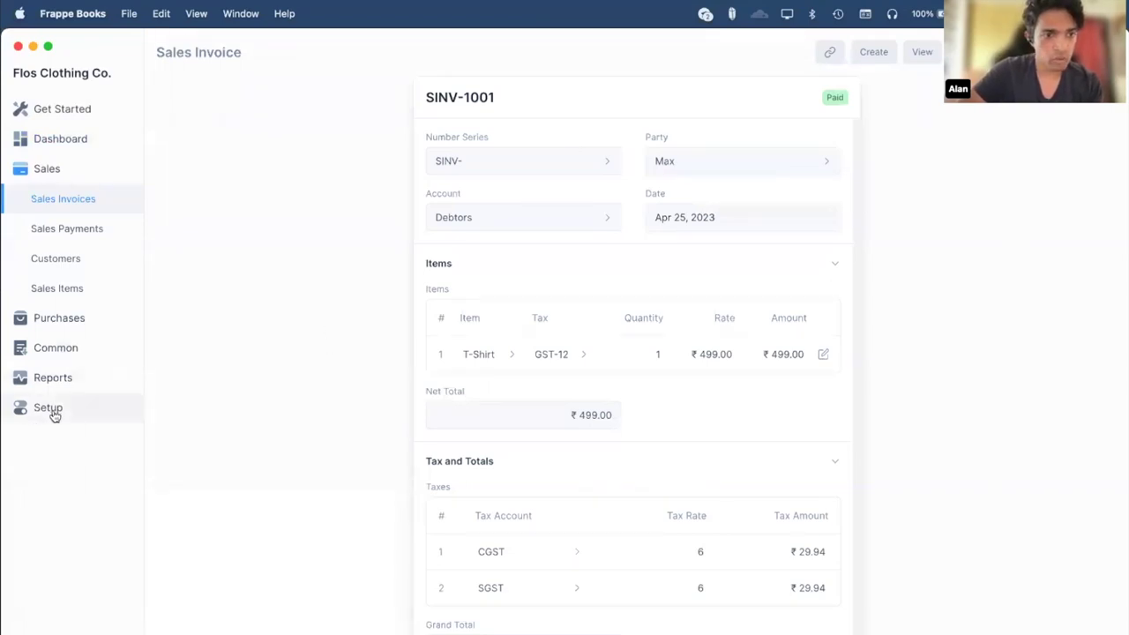
Set Cash as the default Sales Payment Account in Settings and return to Sales Invoices.
click(87, 405)
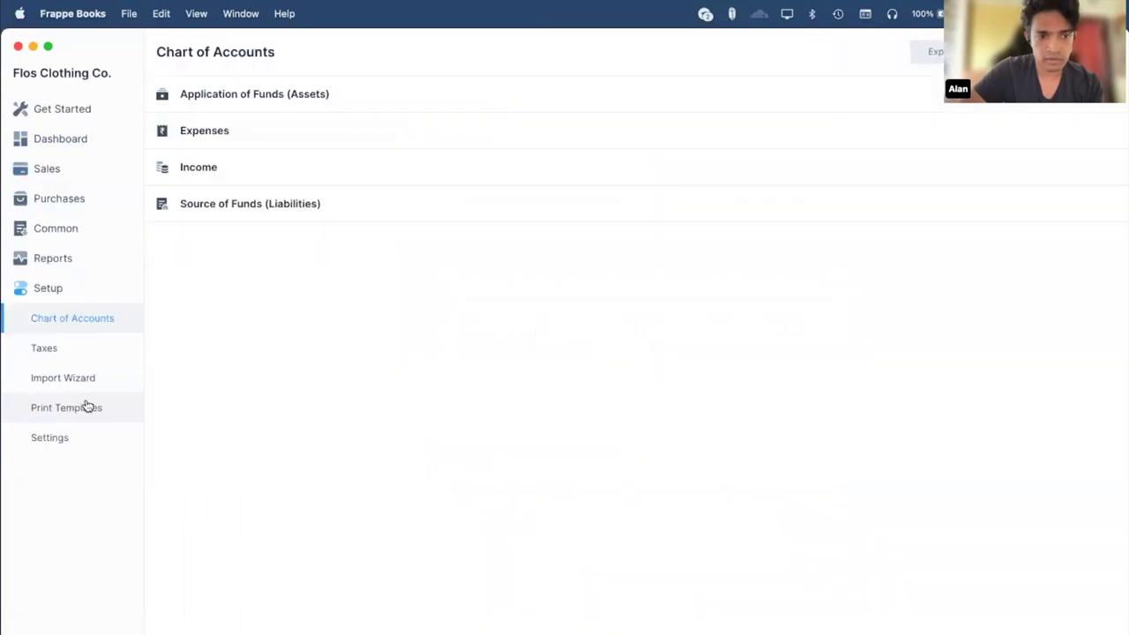
click(96, 440)
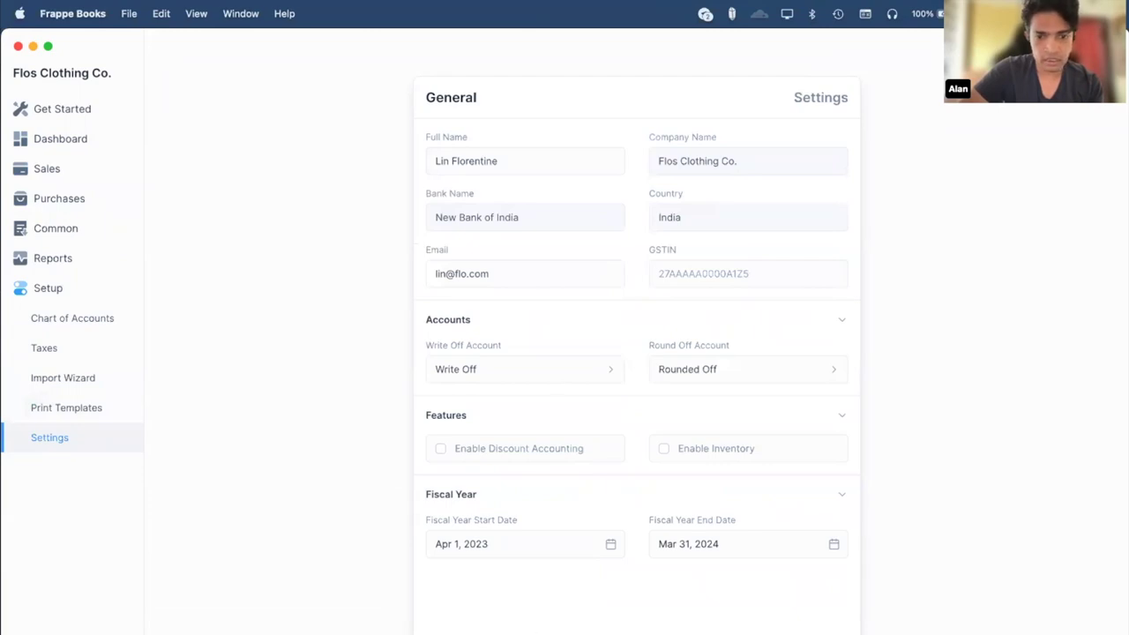
scroll(376, 333, down, 10)
click(556, 184)
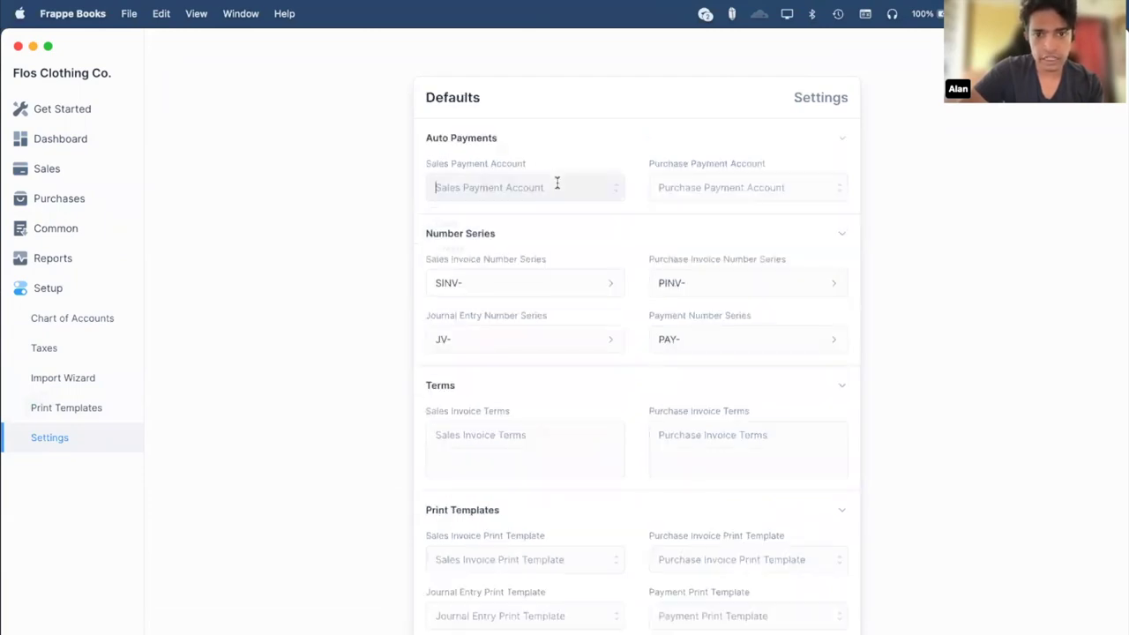
click(494, 232)
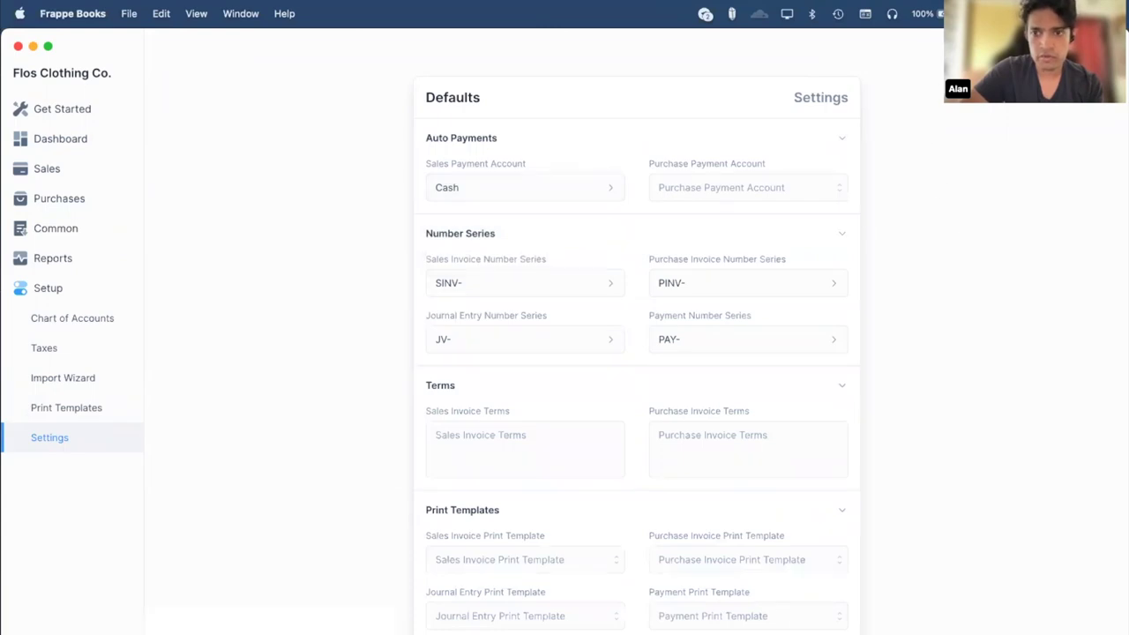
click(113, 177)
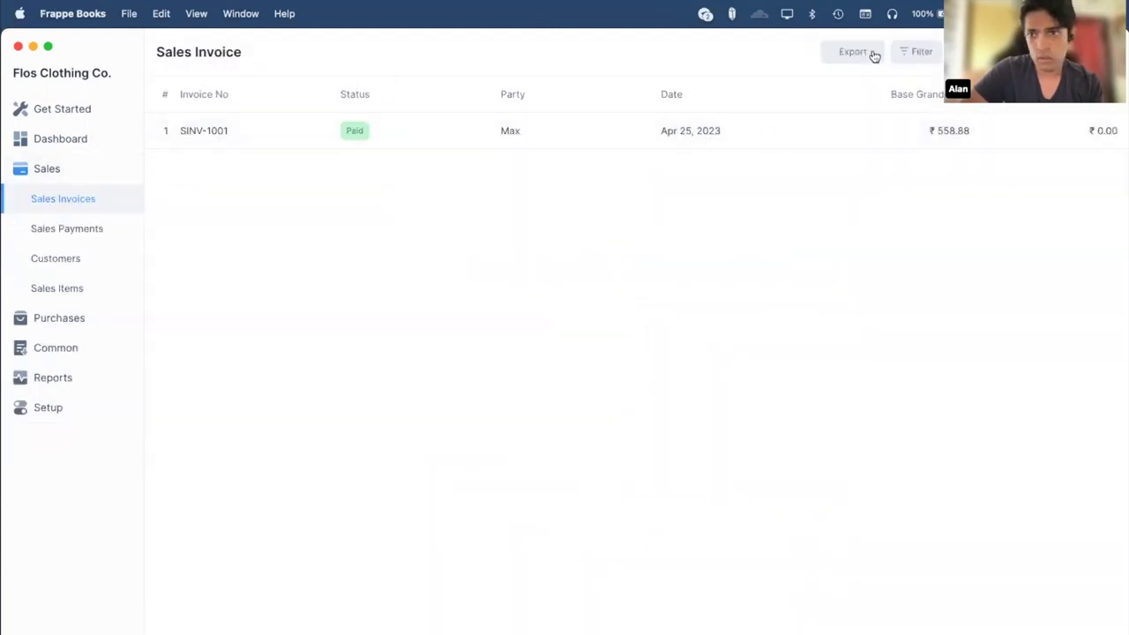
Start a new sales invoice for the customer with a T-Shirt item line.
click(724, 161)
click(701, 197)
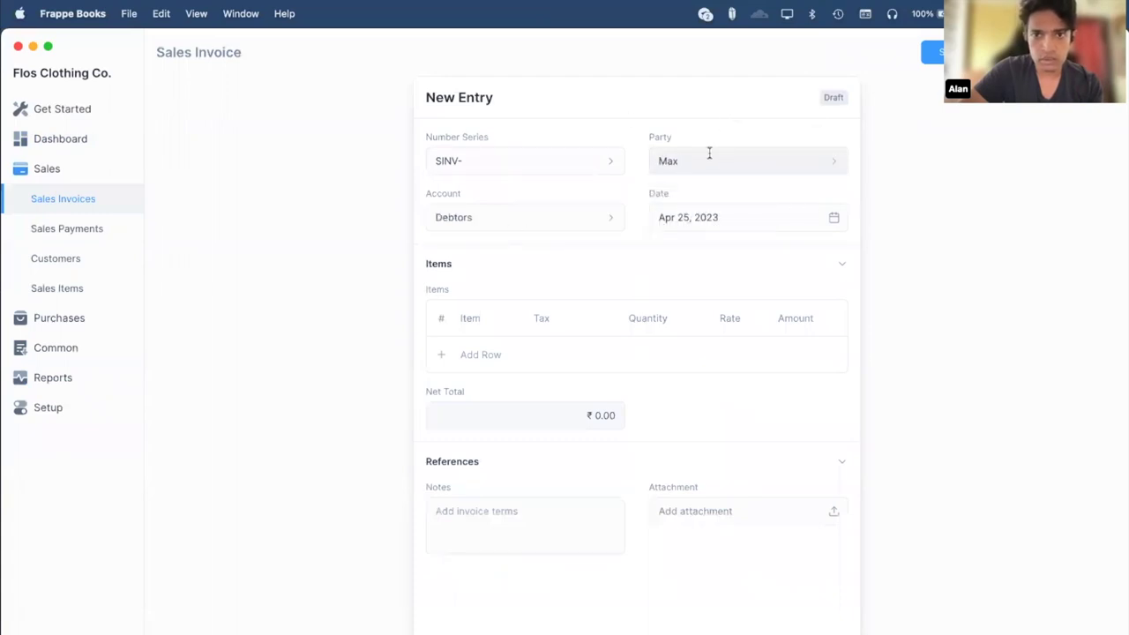
click(476, 356)
click(474, 354)
click(492, 392)
Change the T-Shirt rate from 399 to 499.00, giving a ₹558.88 total.
click(661, 354)
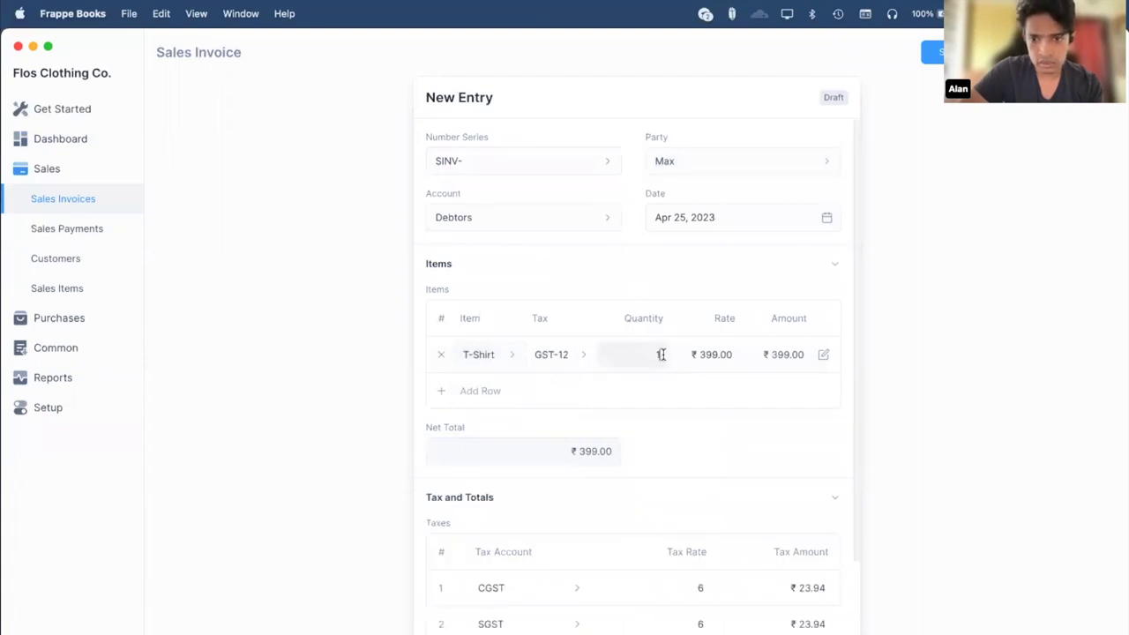
click(706, 353)
click(705, 353)
key(BackSpace)
text(4)
click(970, 304)
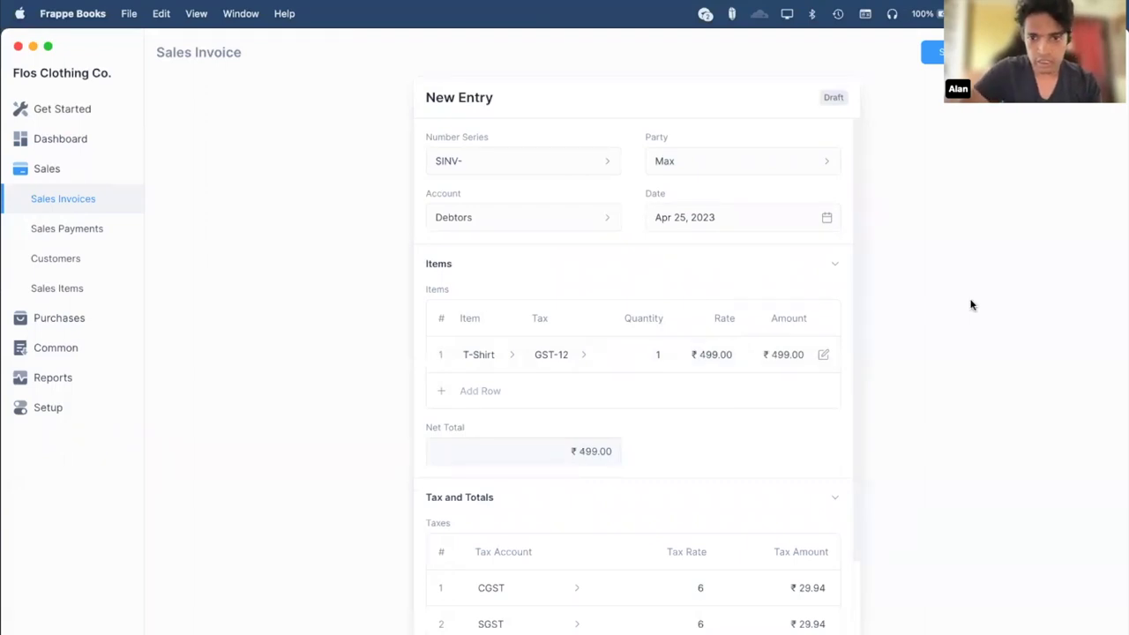
Turn on Make Payment On Submit for the invoice.
scroll(781, 458, down, 4)
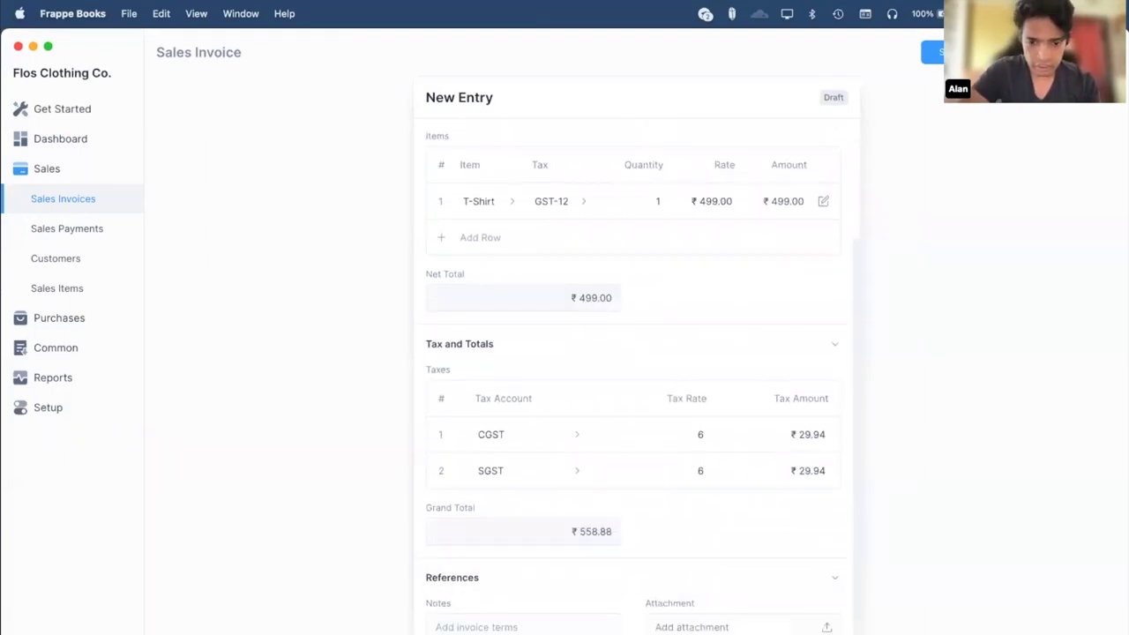
scroll(418, 245, down, 6)
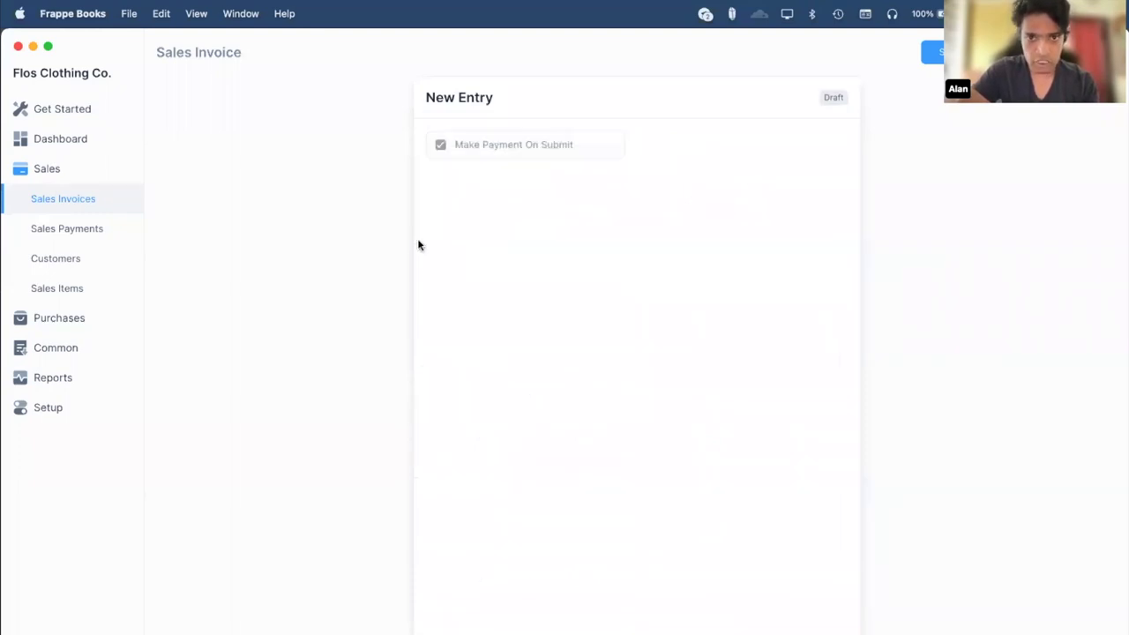
click(442, 150)
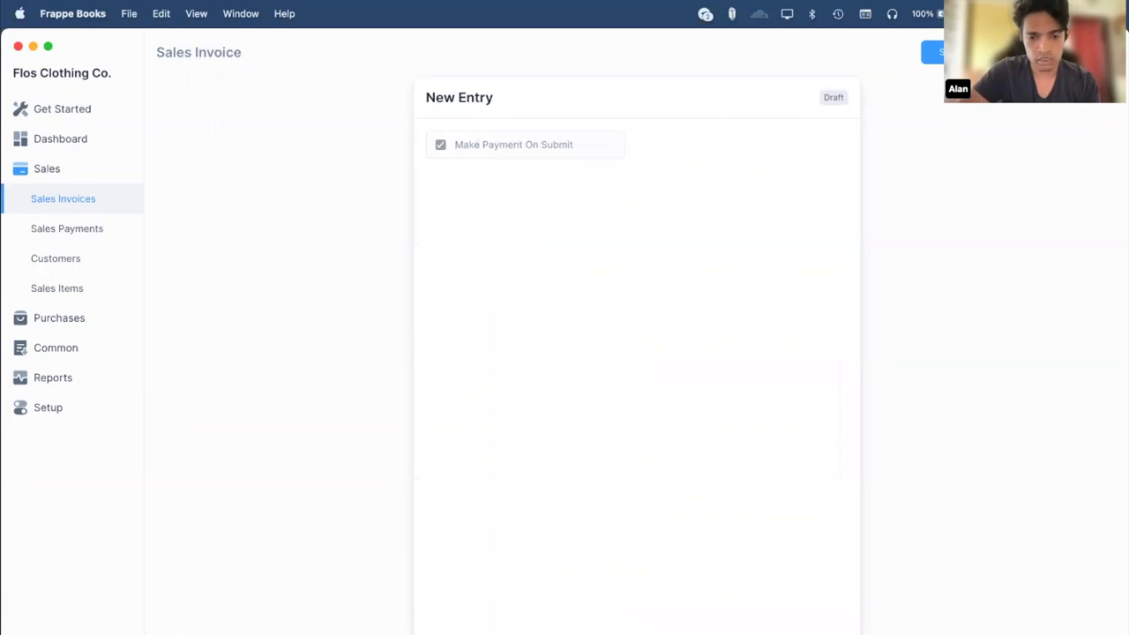
scroll(403, 532, up, 10)
scroll(895, 398, down, 3)
scroll(897, 402, up, 3)
Save the invoice as SINV-1002 and submit it with automatic payment to Cash.
key(super+s)
key(Return)
key(super+s)
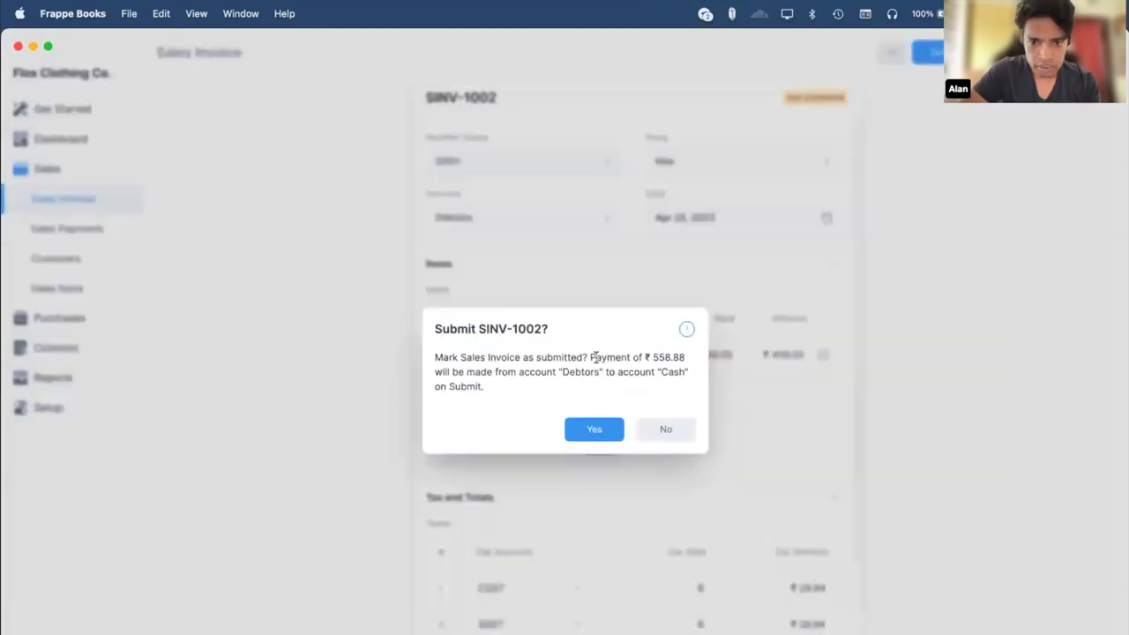
drag(591, 356, 593, 385)
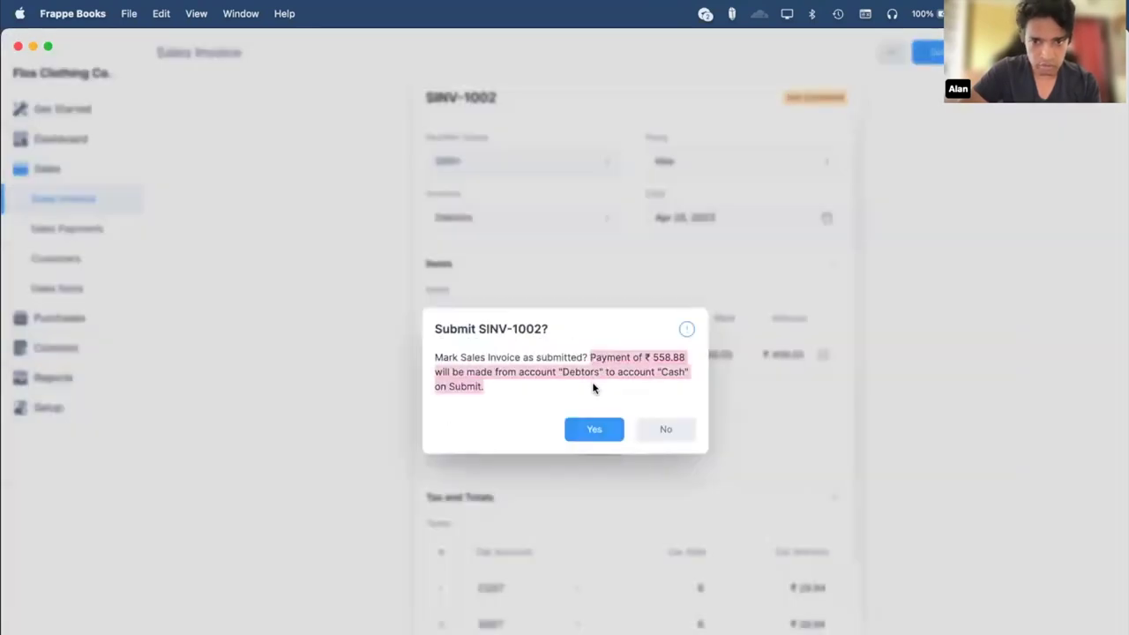
click(605, 383)
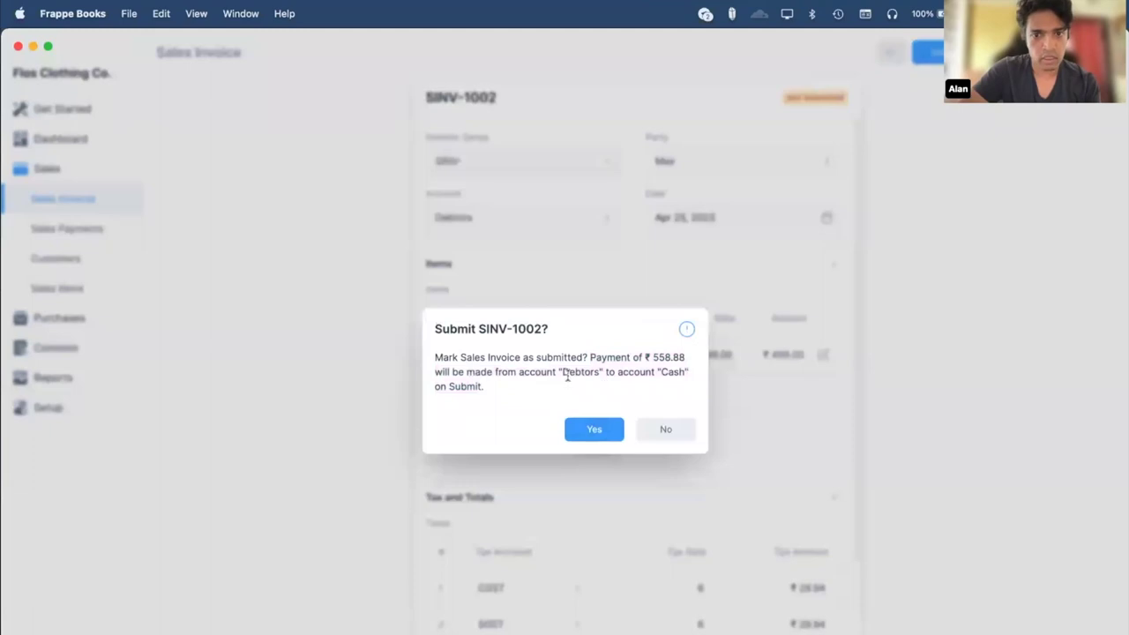
click(597, 428)
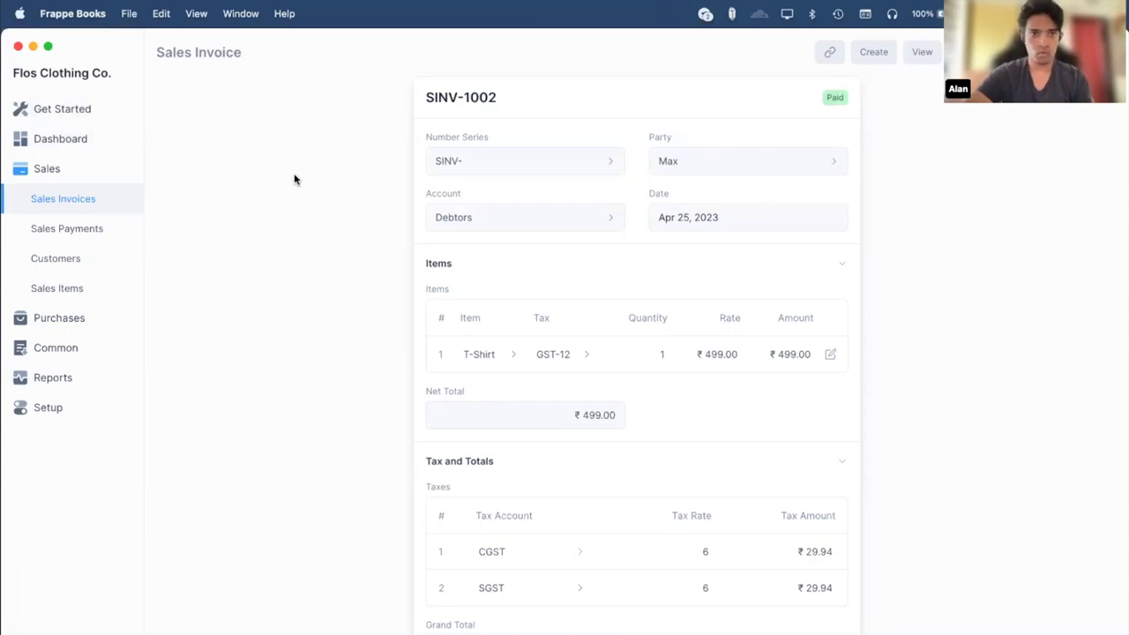
Reopen SINV-1002 from the Sales Invoices list and reload the app.
click(49, 201)
click(359, 134)
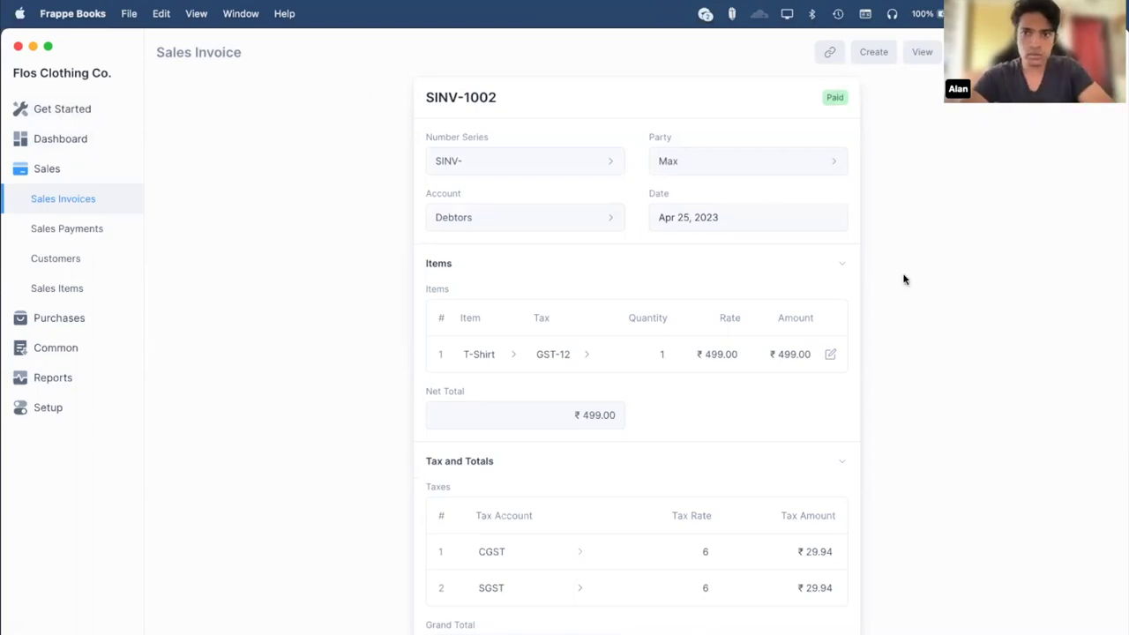
key(super+r)
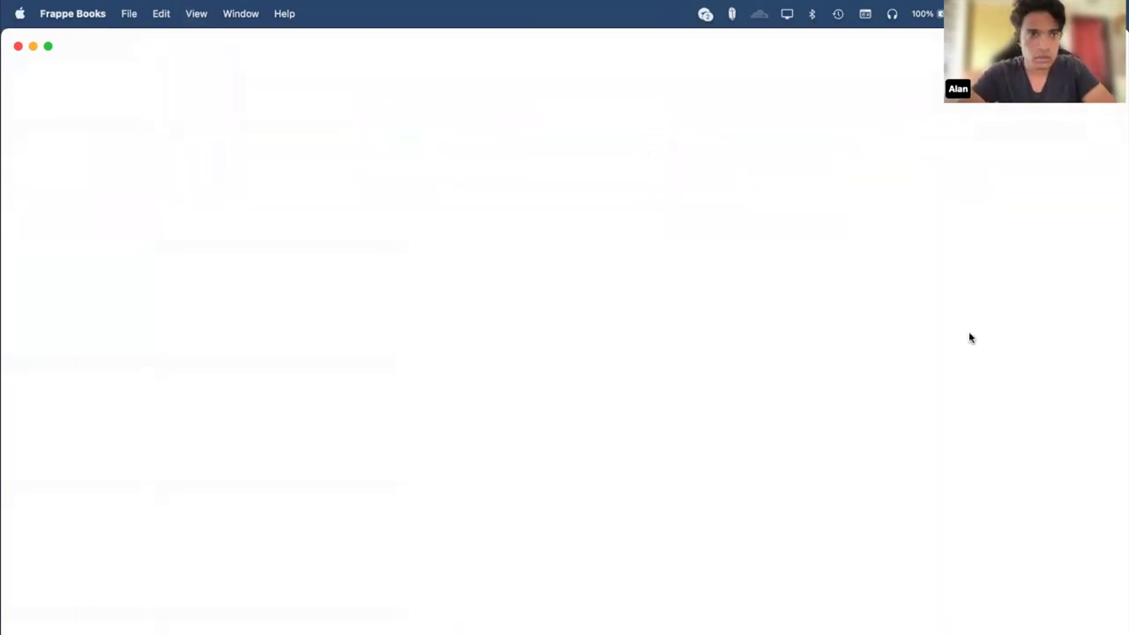
Open the print preview of invoice SINV-1002.
click(119, 171)
click(453, 131)
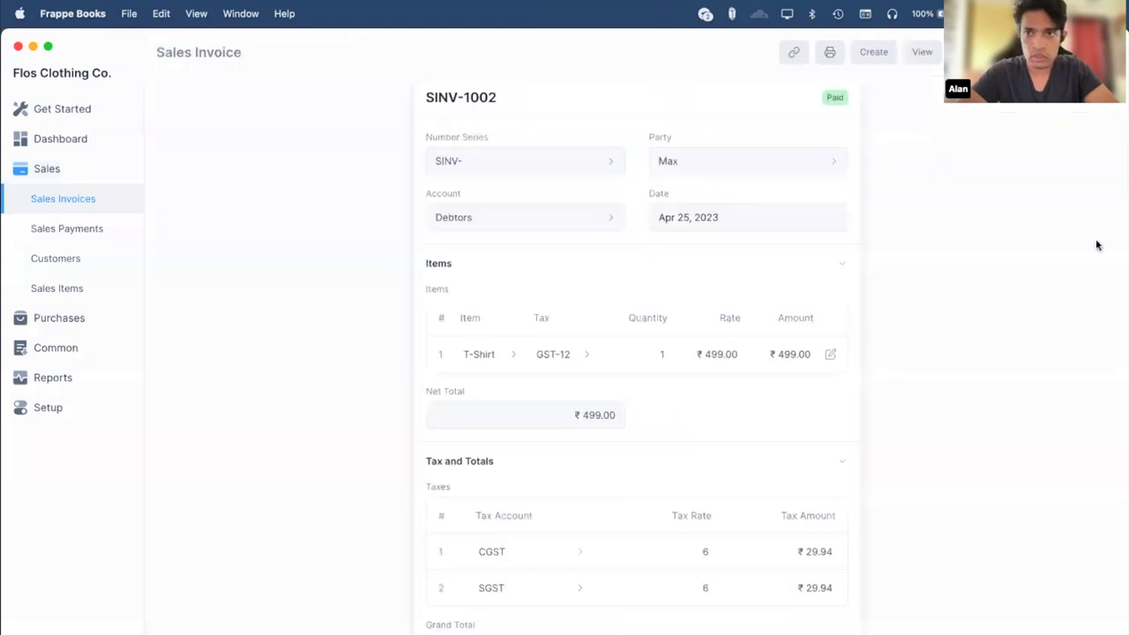
click(831, 53)
scroll(678, 315, down, 5)
scroll(678, 315, up, 5)
Check the print template choices, keeping Minimal - Sales Invoice.
click(259, 55)
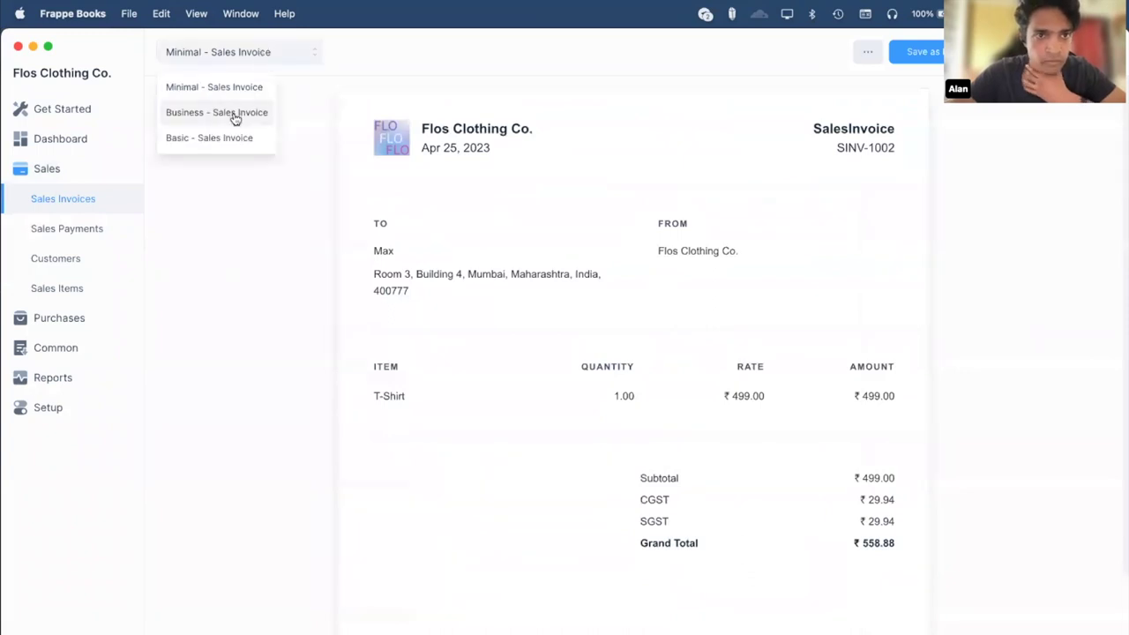
click(257, 201)
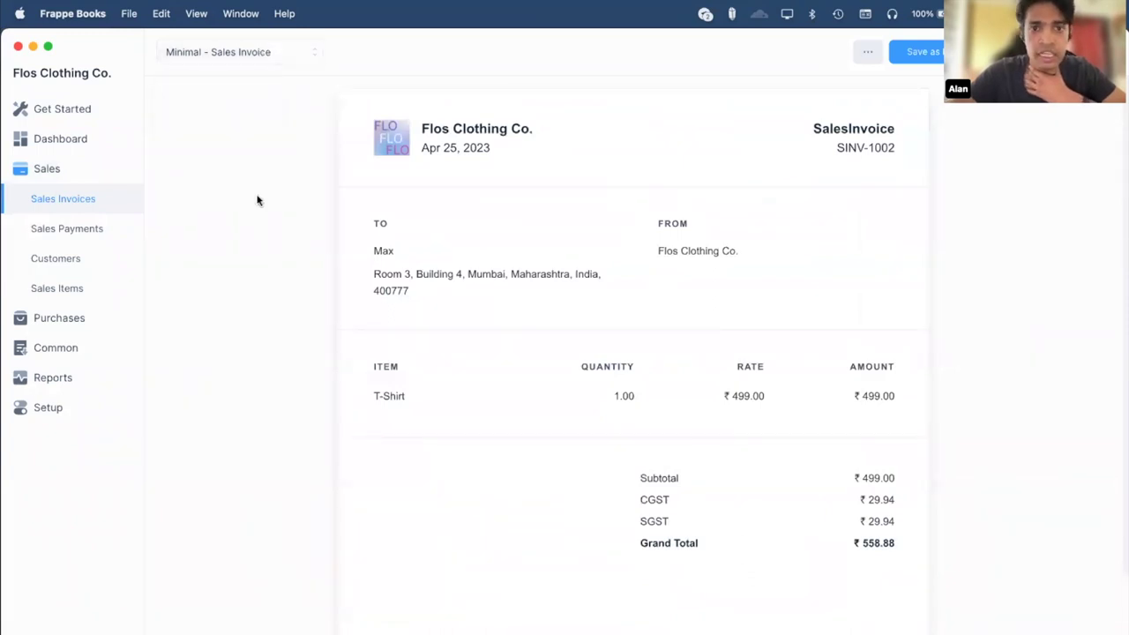
click(239, 51)
click(294, 264)
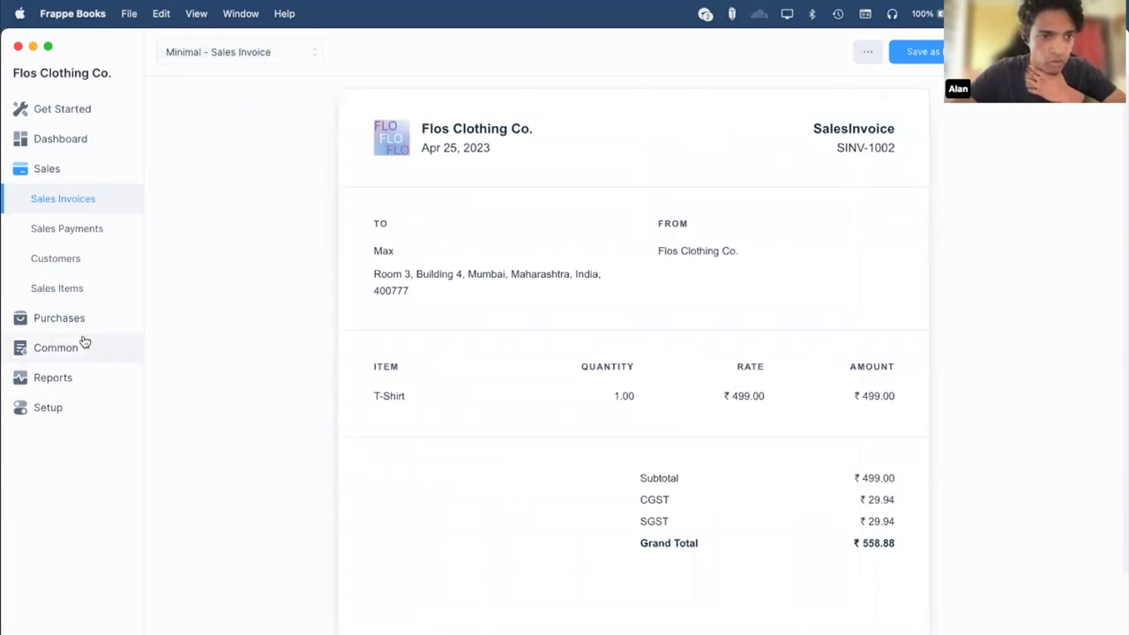
Create a new print template from the Print Templates list.
click(84, 342)
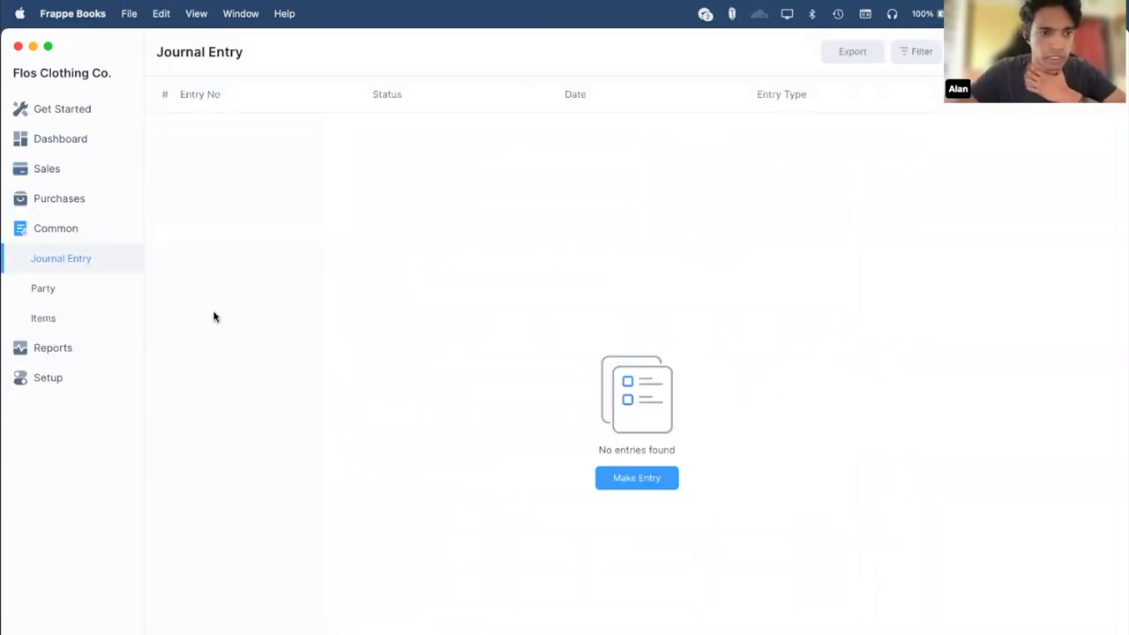
click(55, 386)
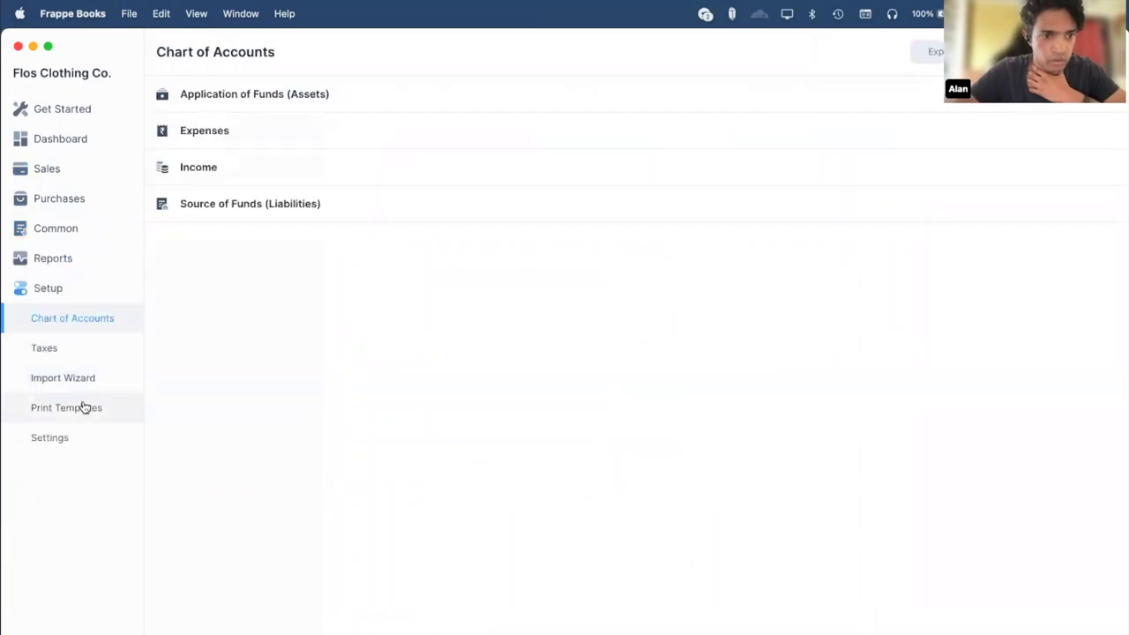
click(81, 407)
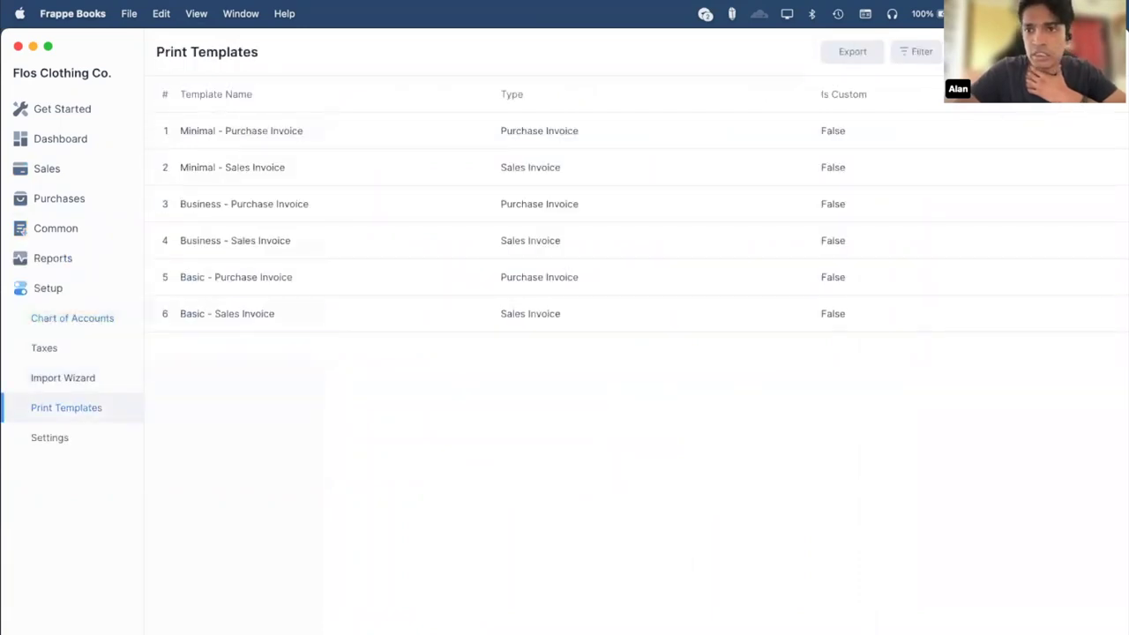
click(961, 52)
Load Modern.template.html into the new template and save it.
click(900, 53)
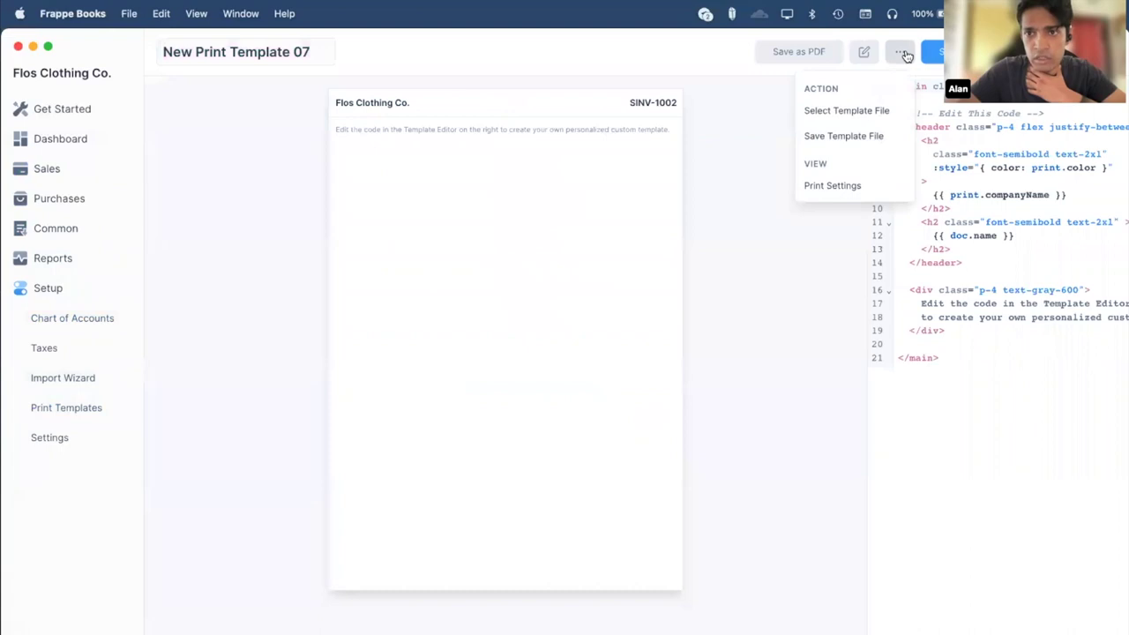
click(860, 114)
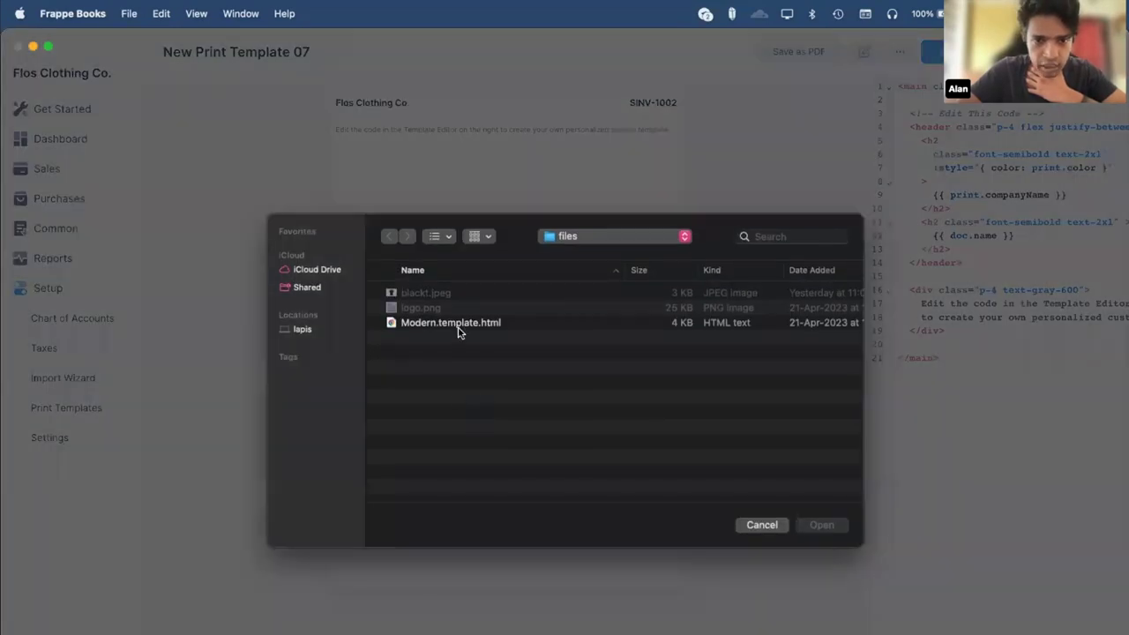
click(440, 325)
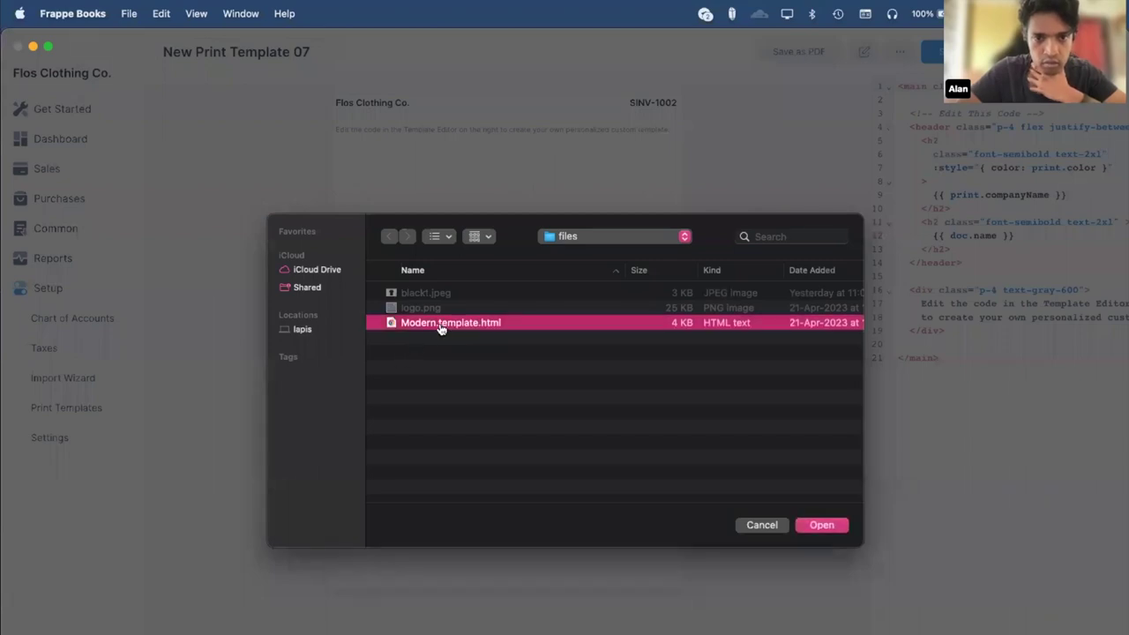
double_click(440, 325)
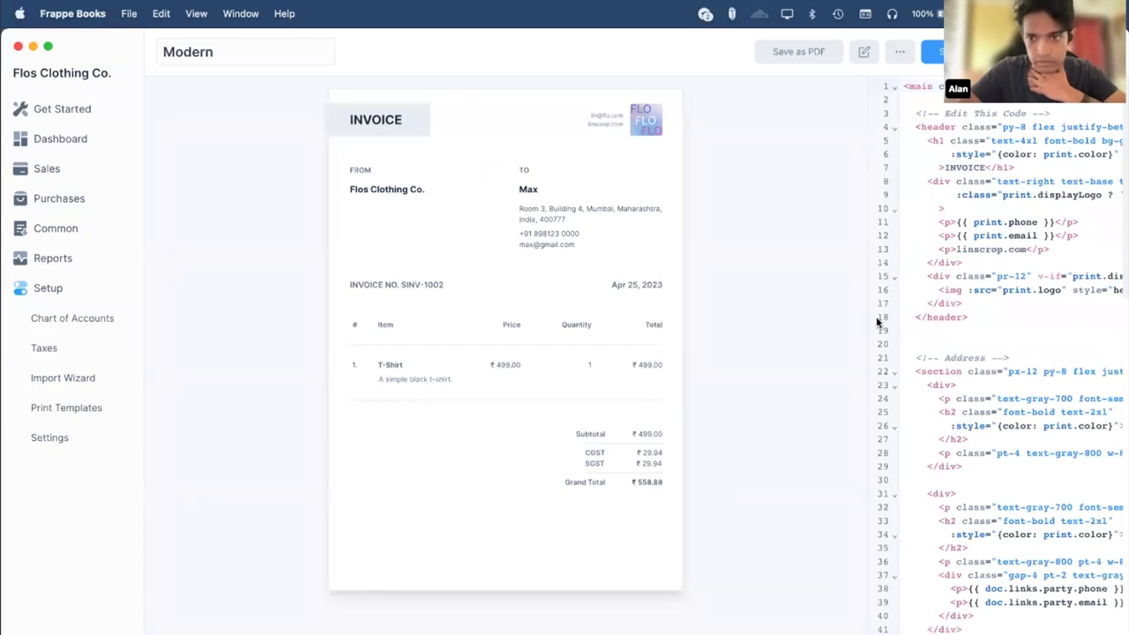
drag(579, 294, 567, 285)
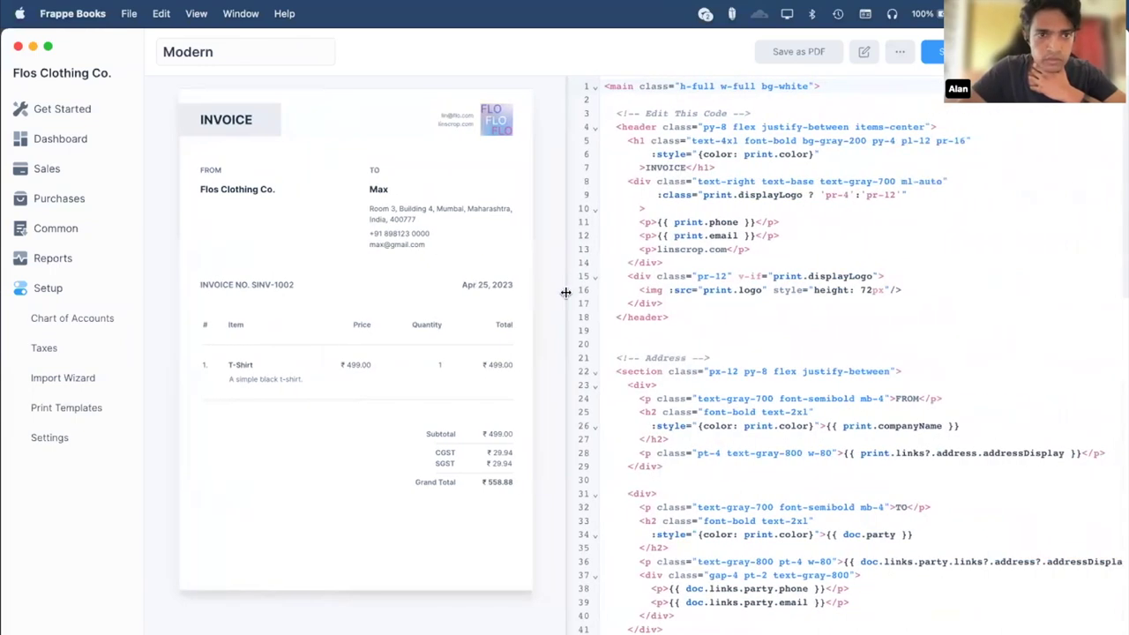
click(933, 54)
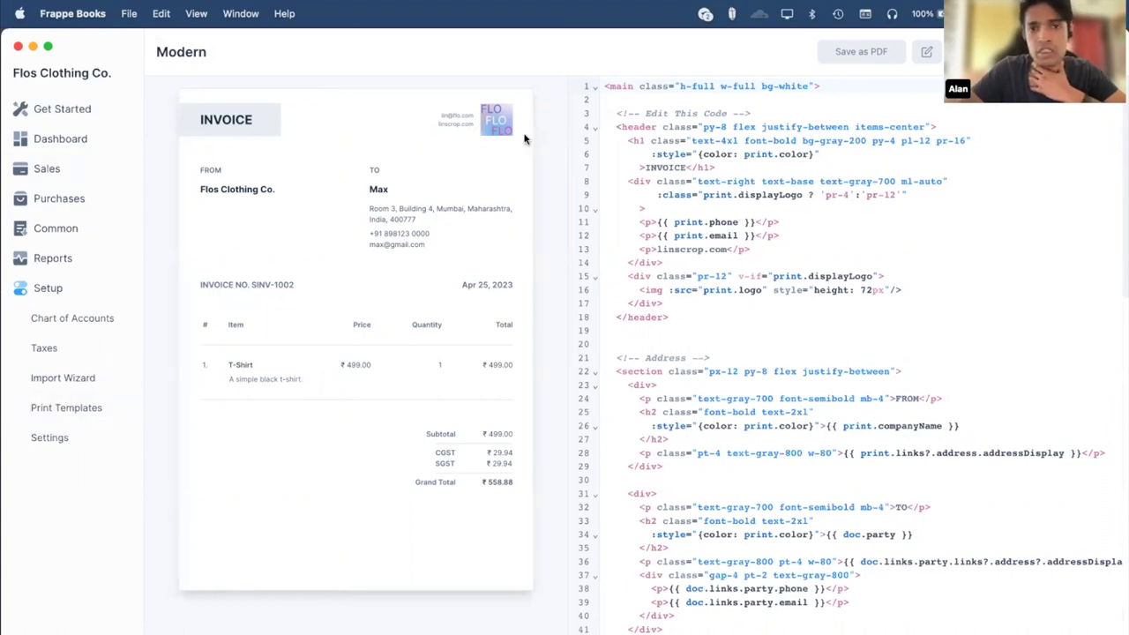
Set the print colour to Purple in the Print settings and save.
click(78, 446)
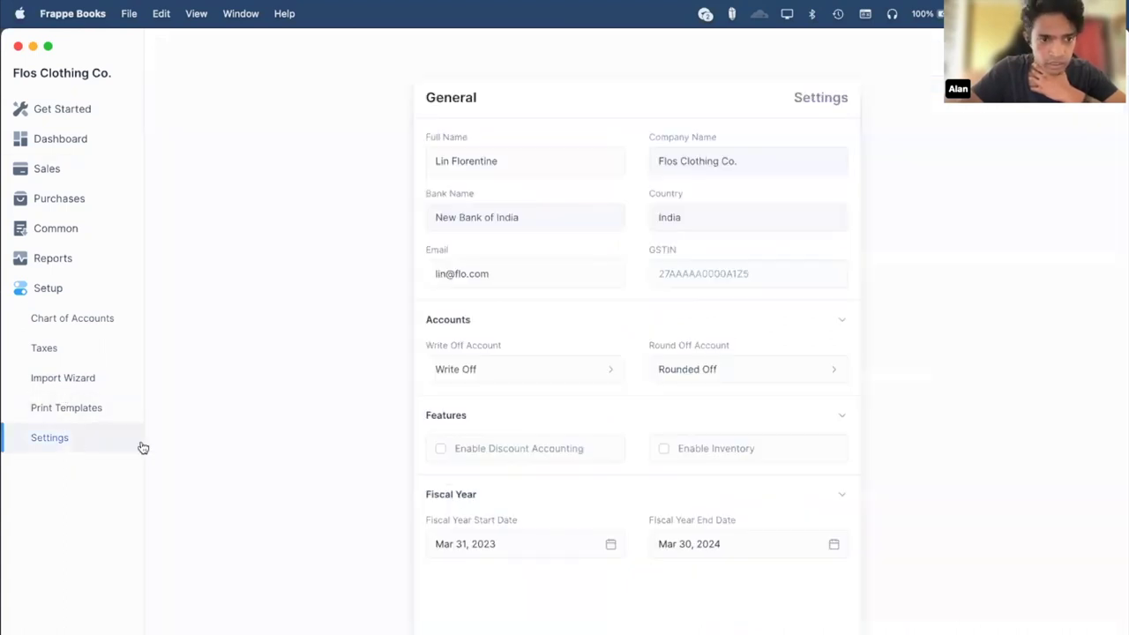
click(489, 628)
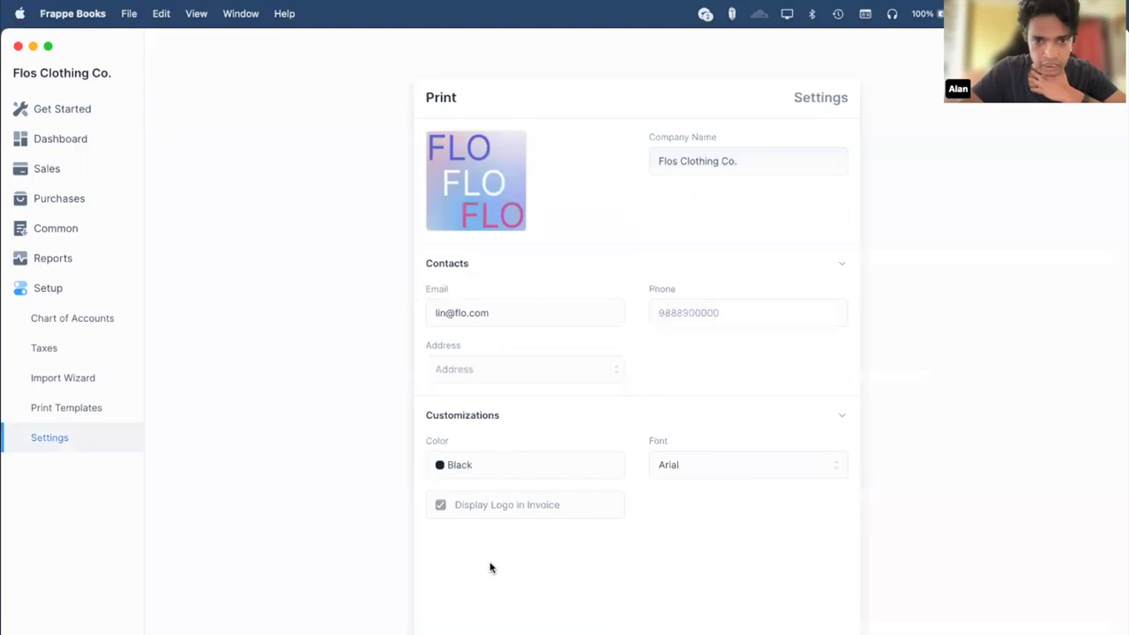
click(459, 469)
click(576, 515)
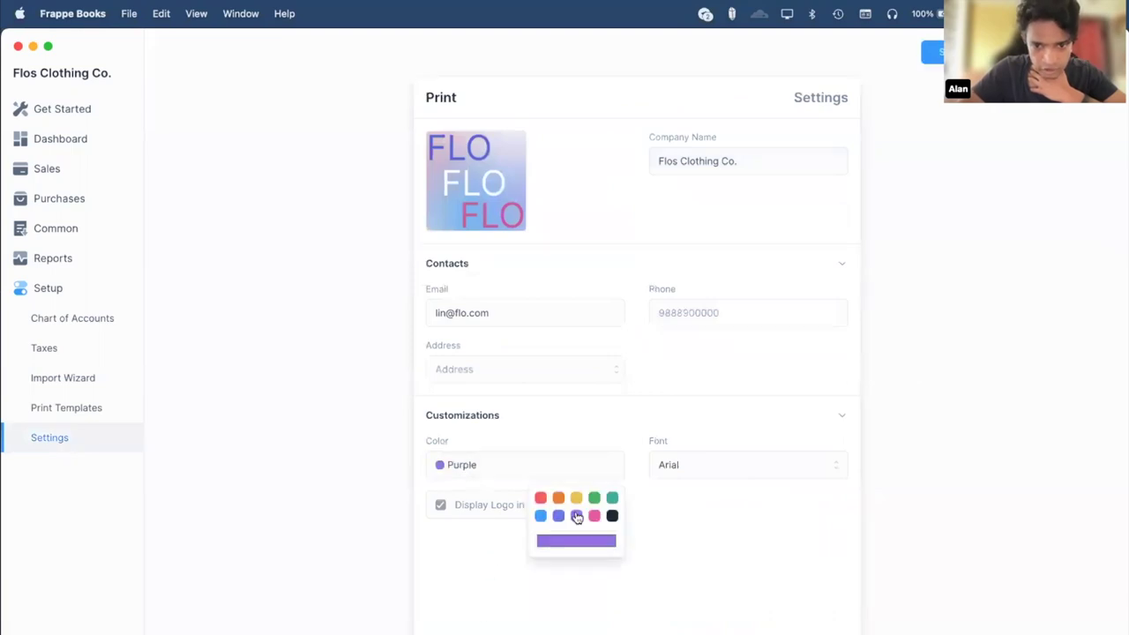
click(933, 52)
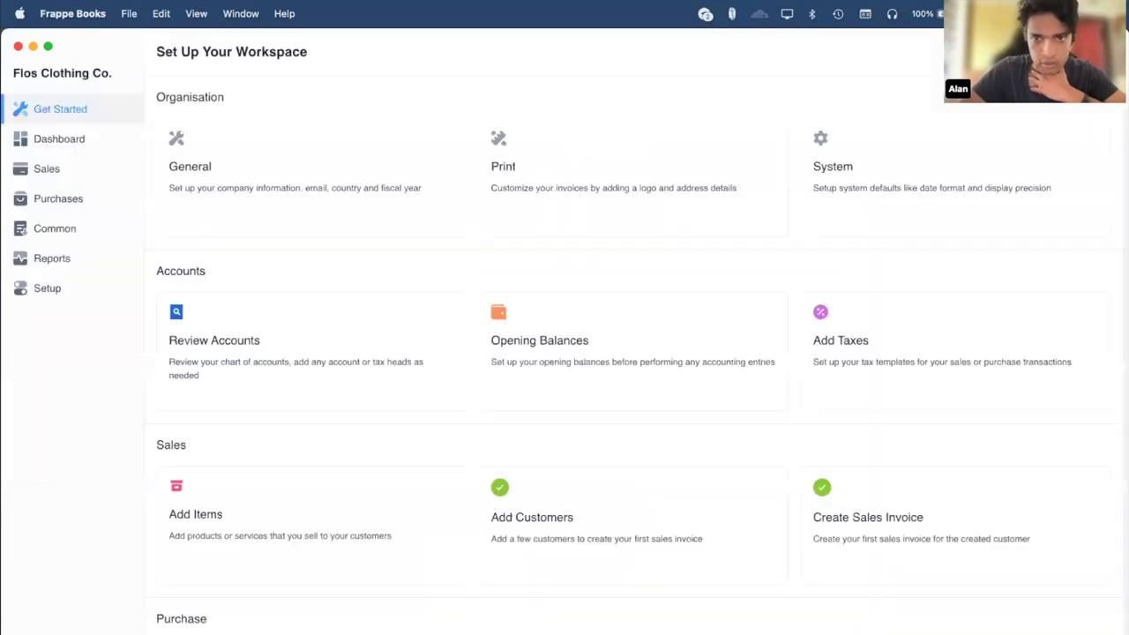
Open the Modern print template and widen its code editor.
click(55, 226)
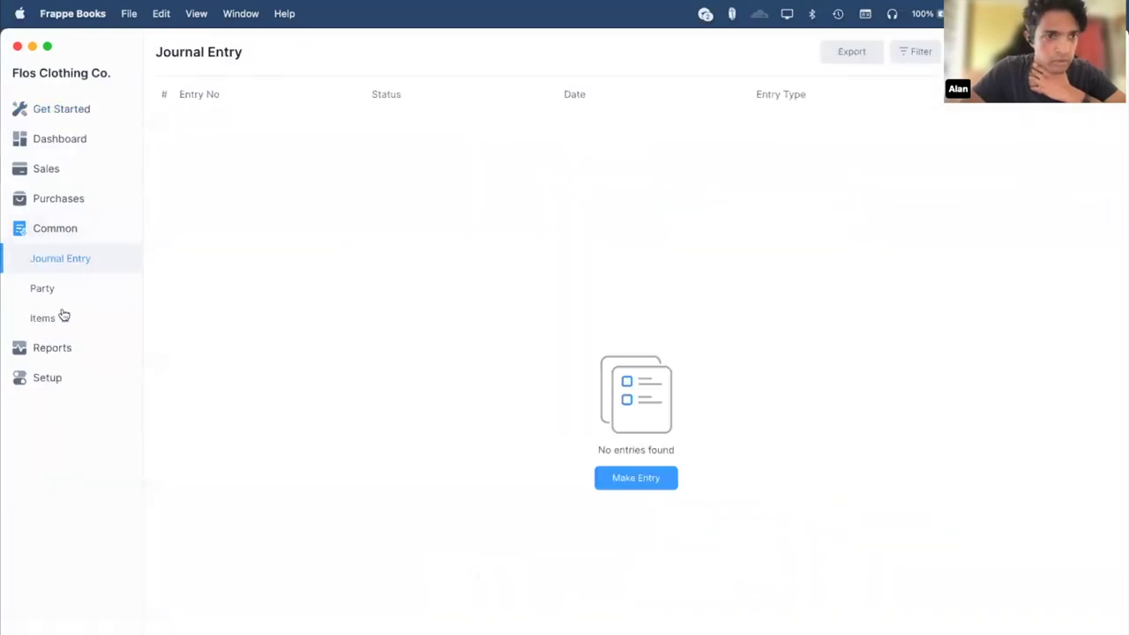
click(58, 379)
click(63, 420)
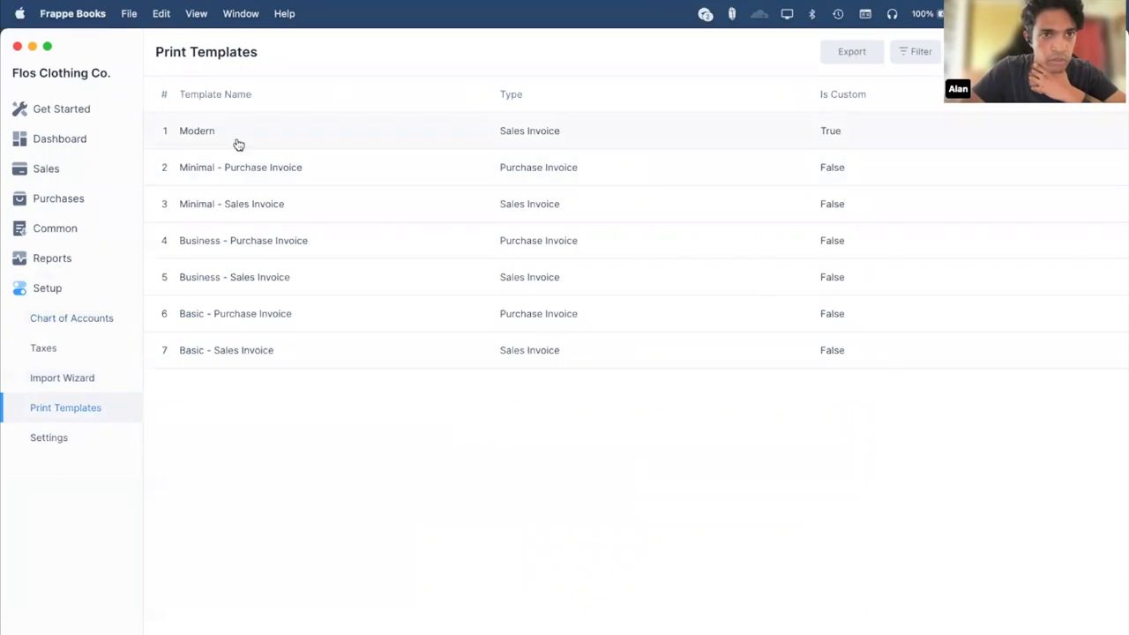
click(237, 144)
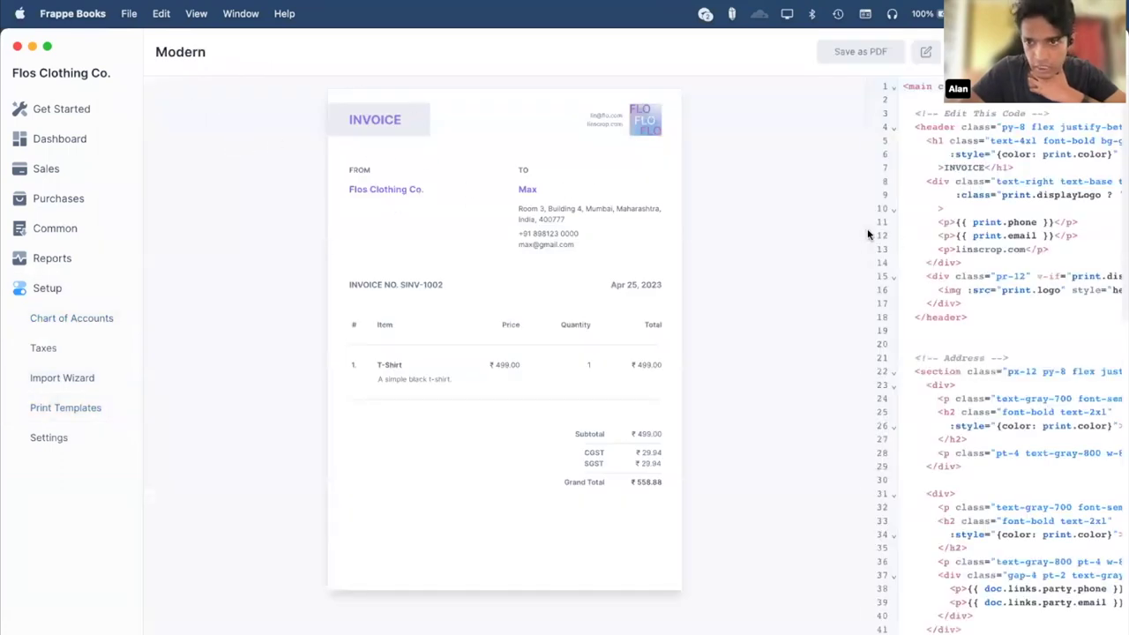
drag(863, 227, 578, 221)
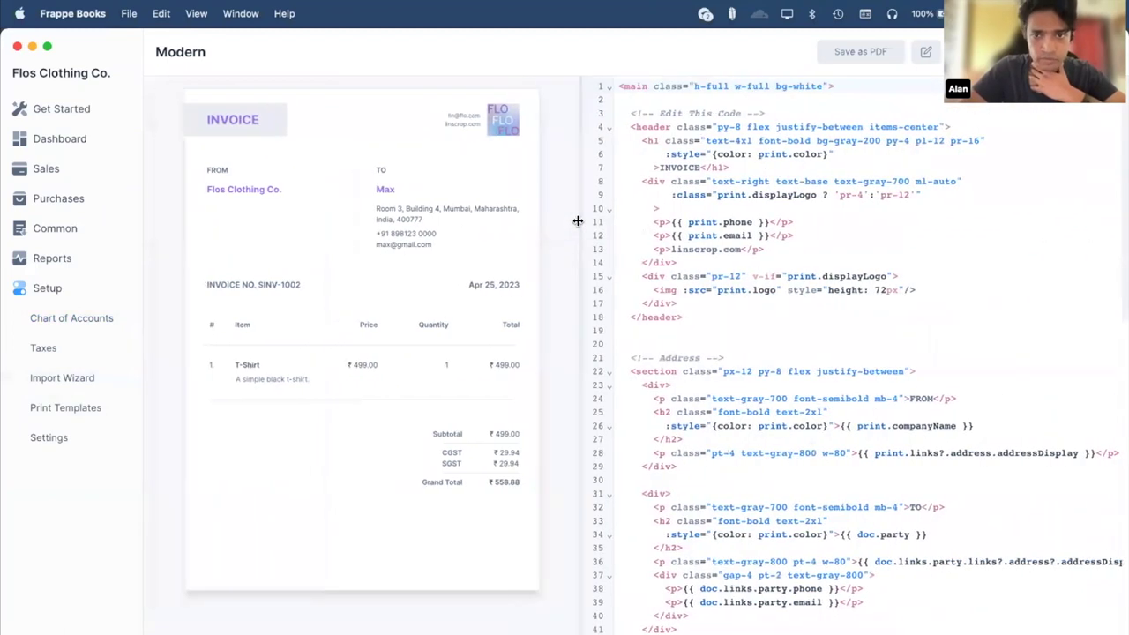
Try a TAX heading prefix and blue header text colour, then revert both.
click(659, 166)
text(TAX)
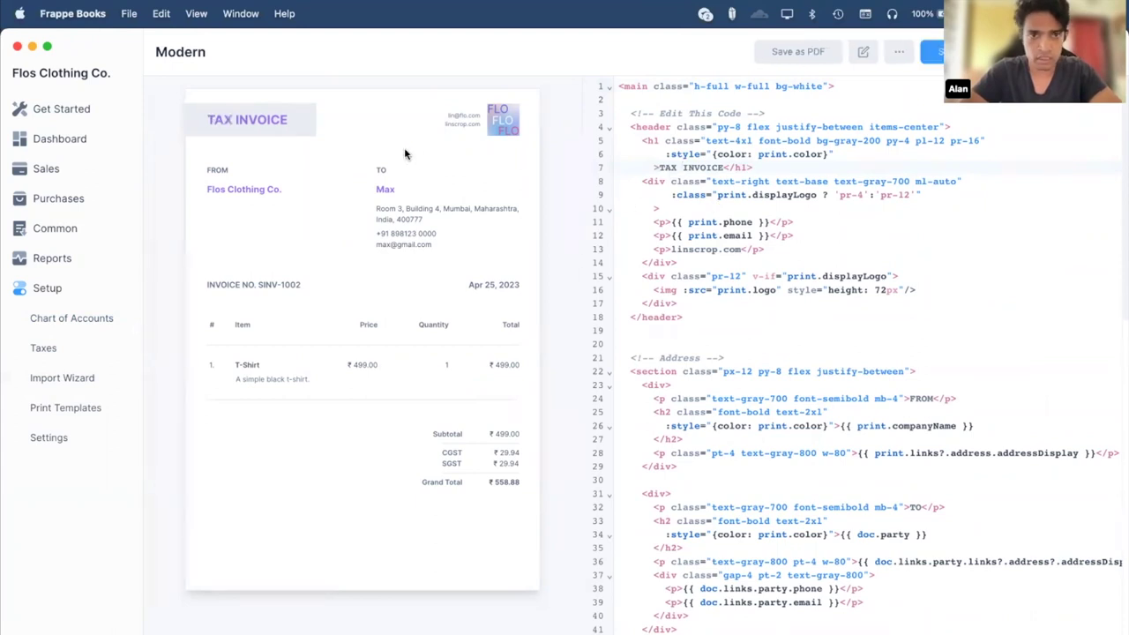
click(682, 166)
key(BackSpace)
key(BackSpace)
key(BackSpace)
key(BackSpace)
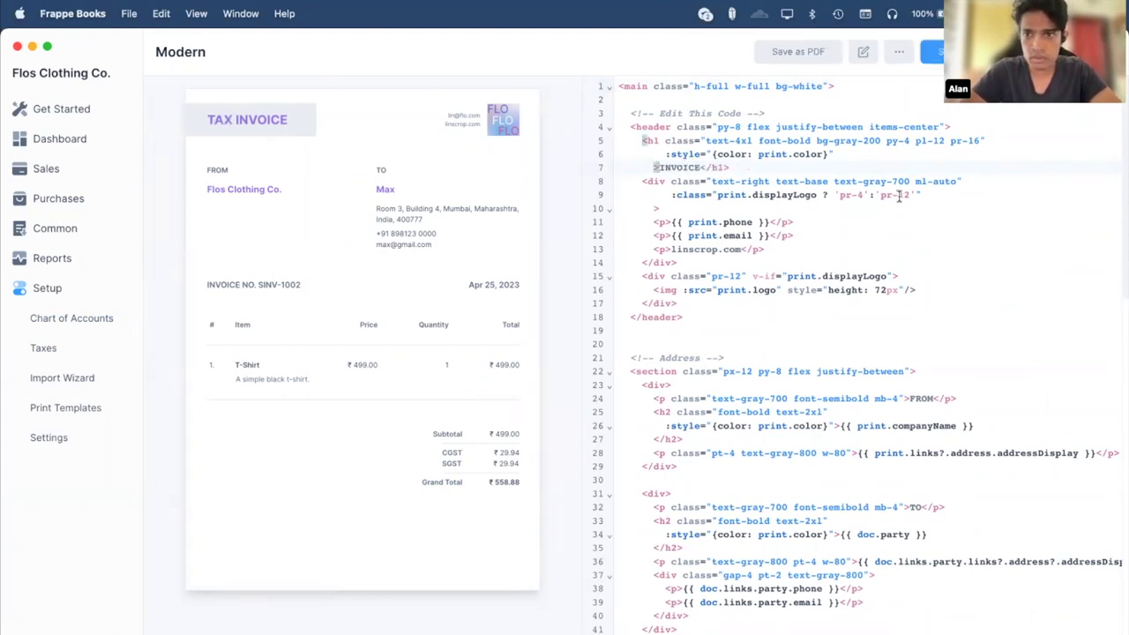
double_click(871, 182)
text(blue)
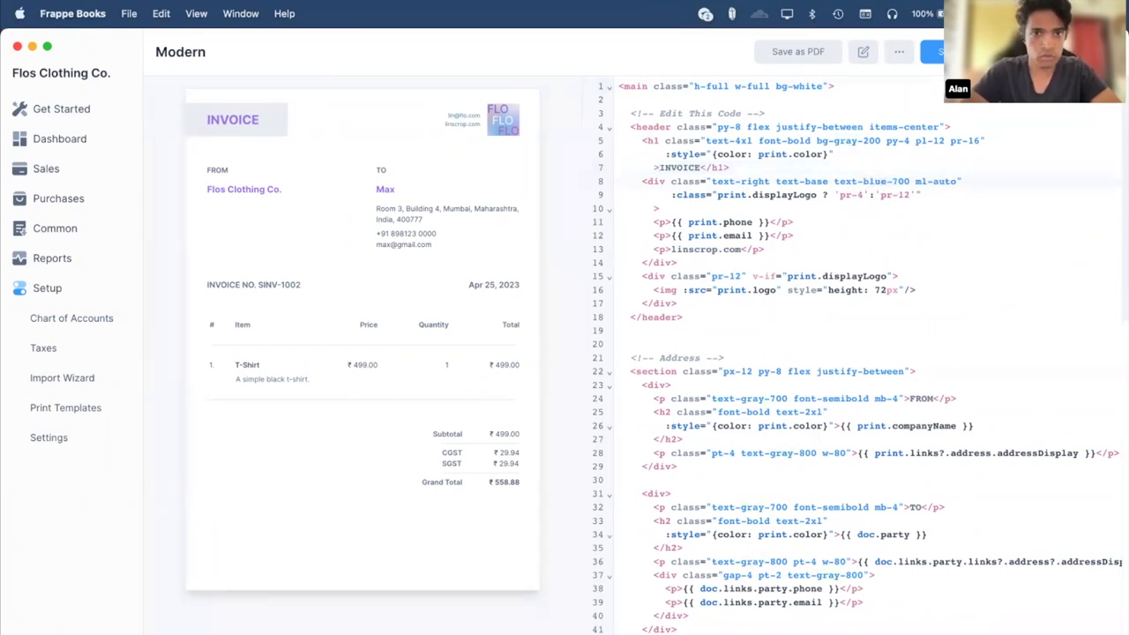
double_click(872, 182)
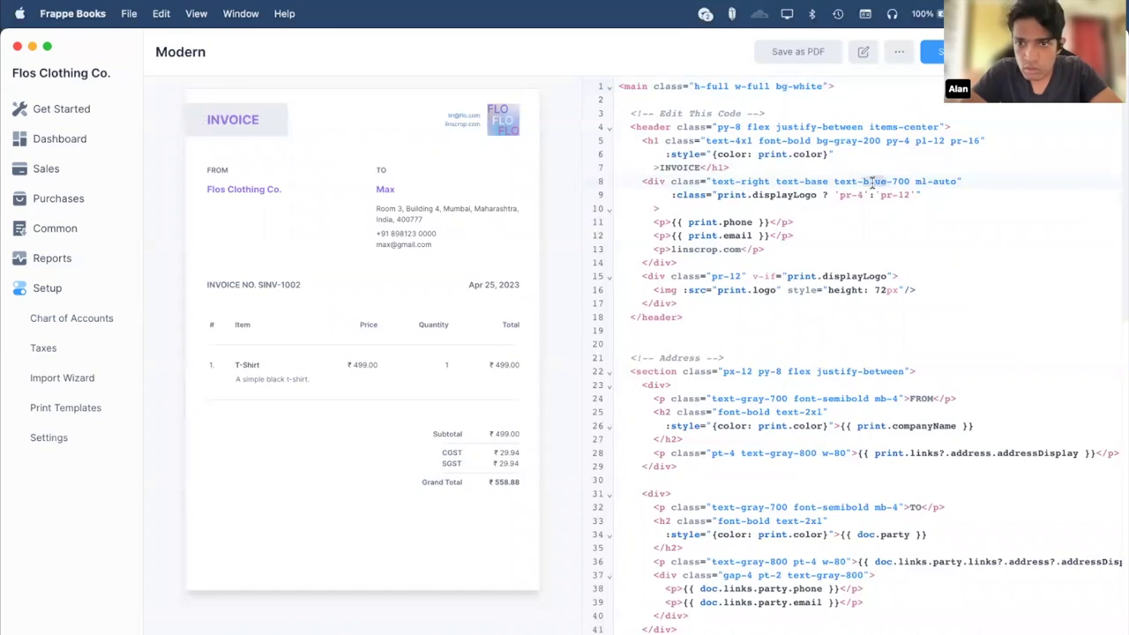
text(gray)
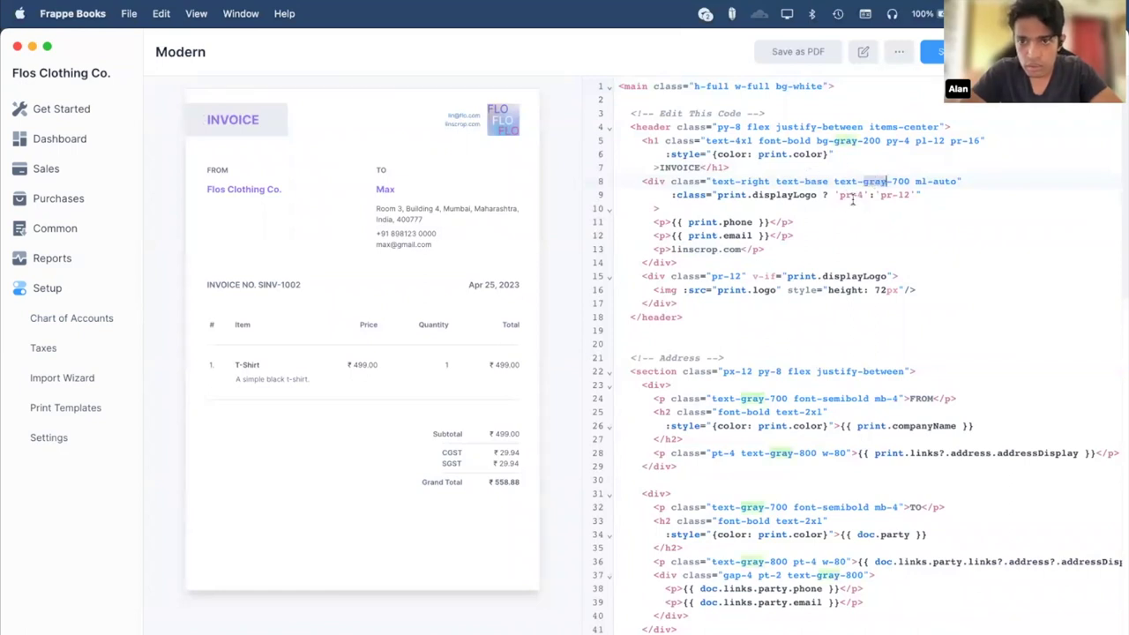
Try blue heading background and FROM label colours, undo both, save, and open Sales Invoices.
double_click(844, 141)
text(blue)
key(super+z)
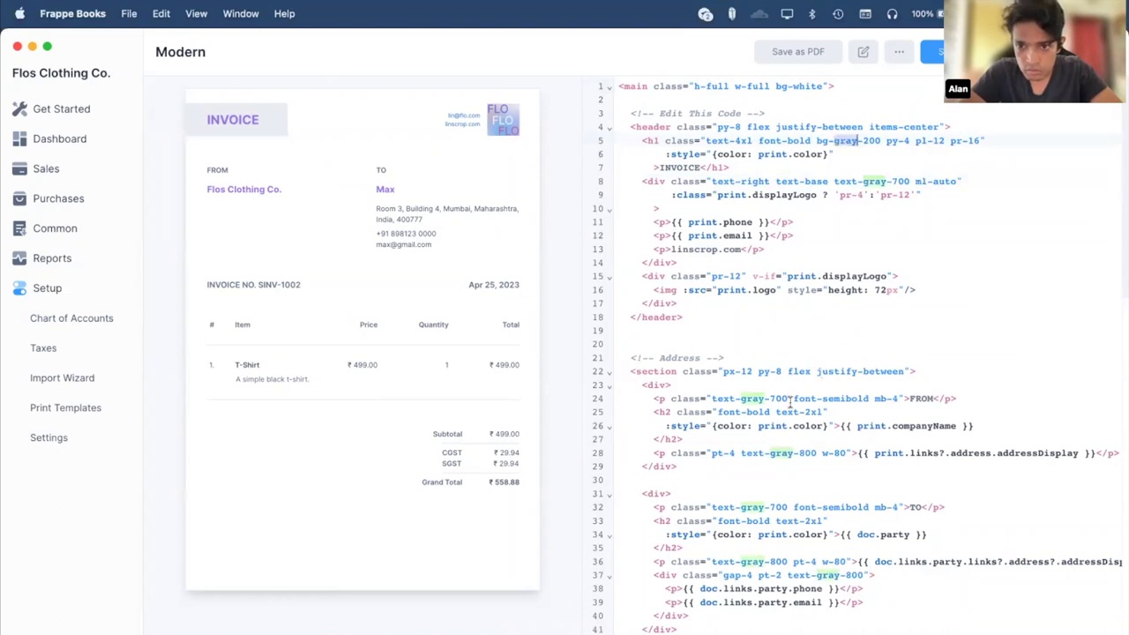
double_click(754, 399)
text(blue)
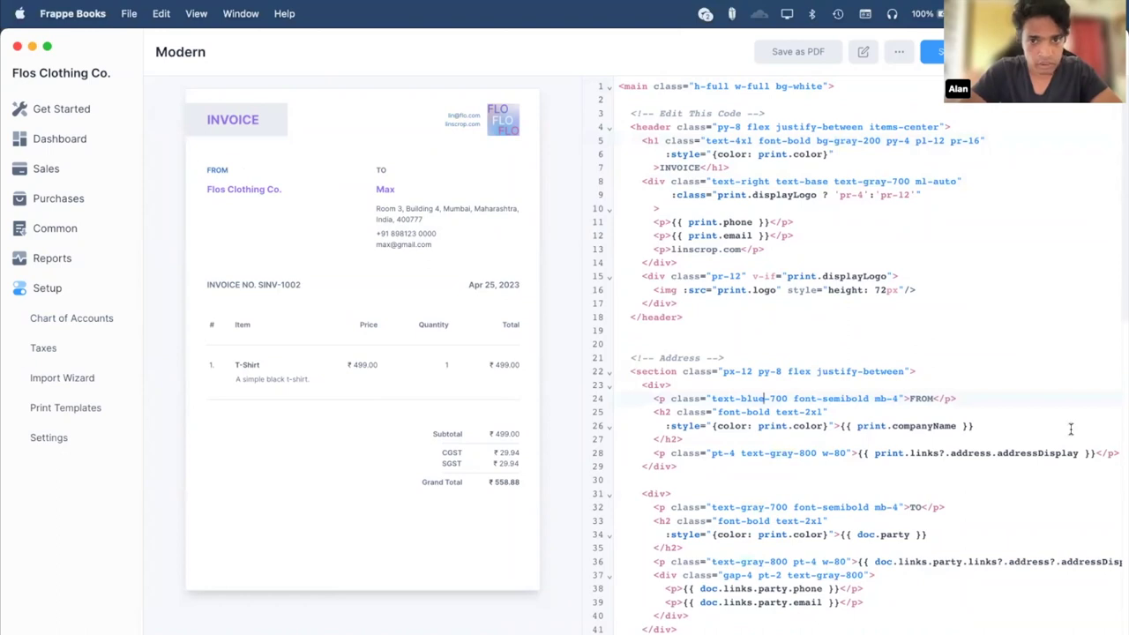
key(super+z)
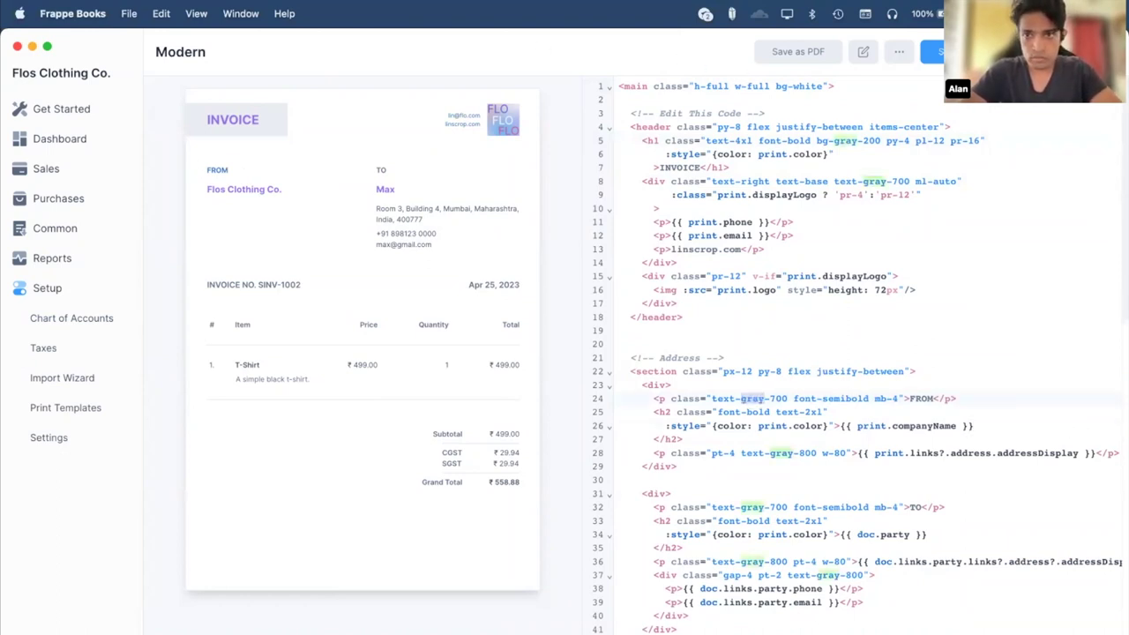
click(929, 48)
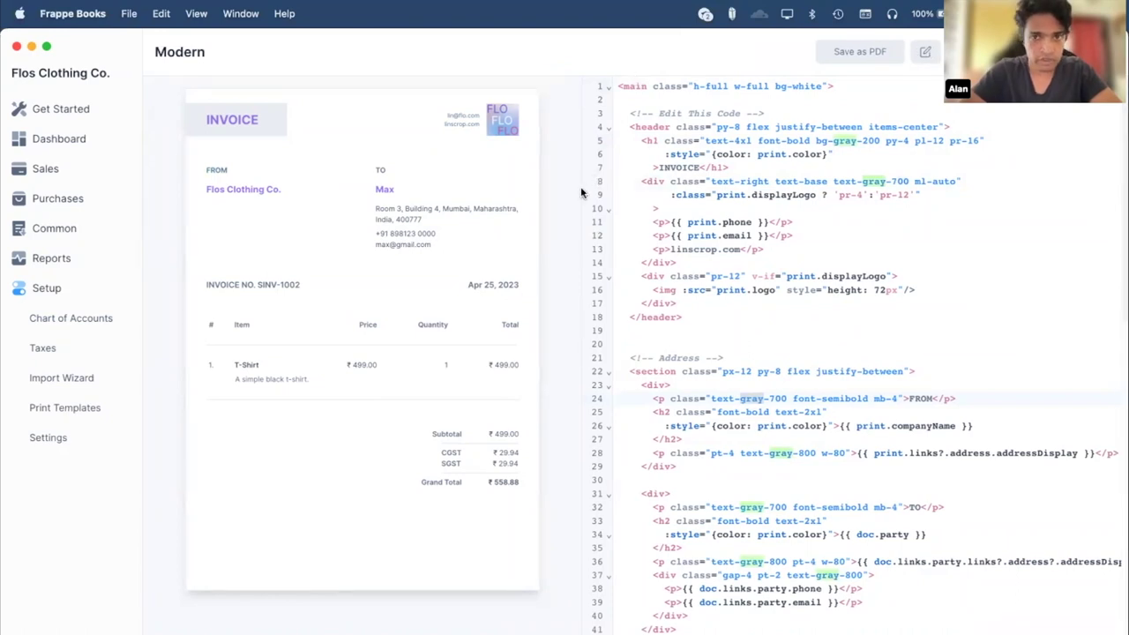
click(75, 169)
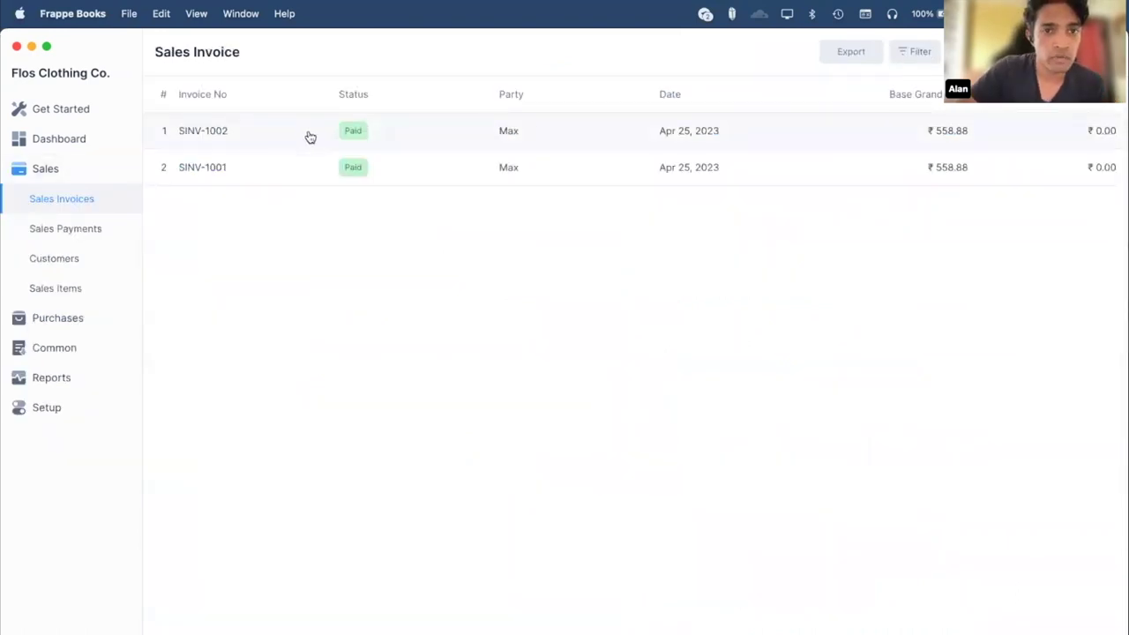
Export invoice SINV-1002 in the Modern print template as SINV-1002.pdf into the files folder.
click(308, 136)
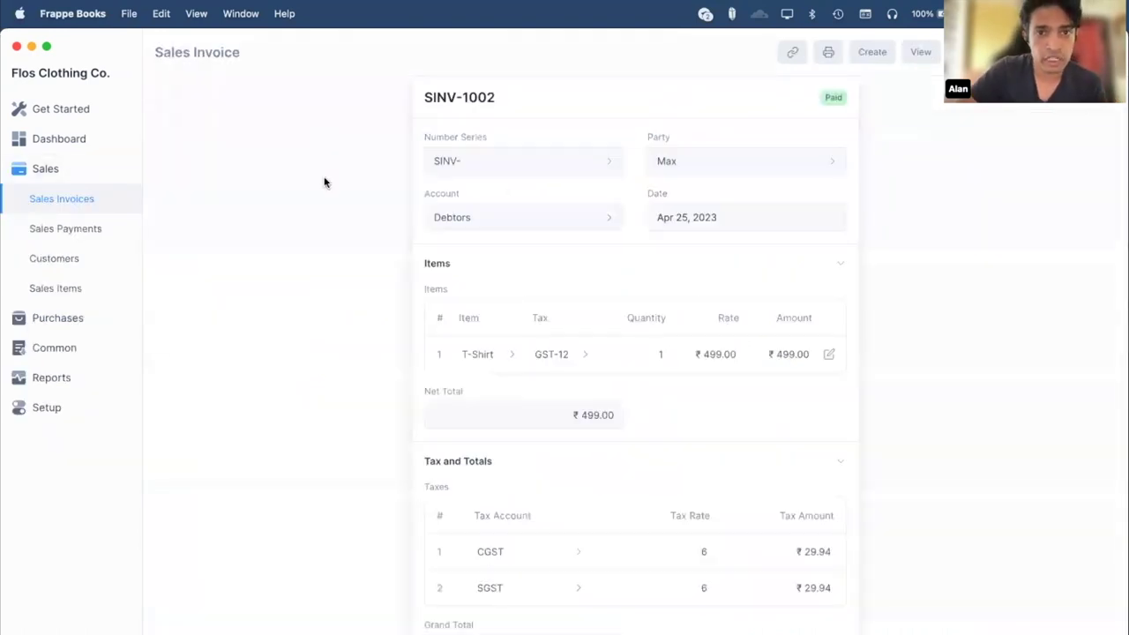
click(825, 54)
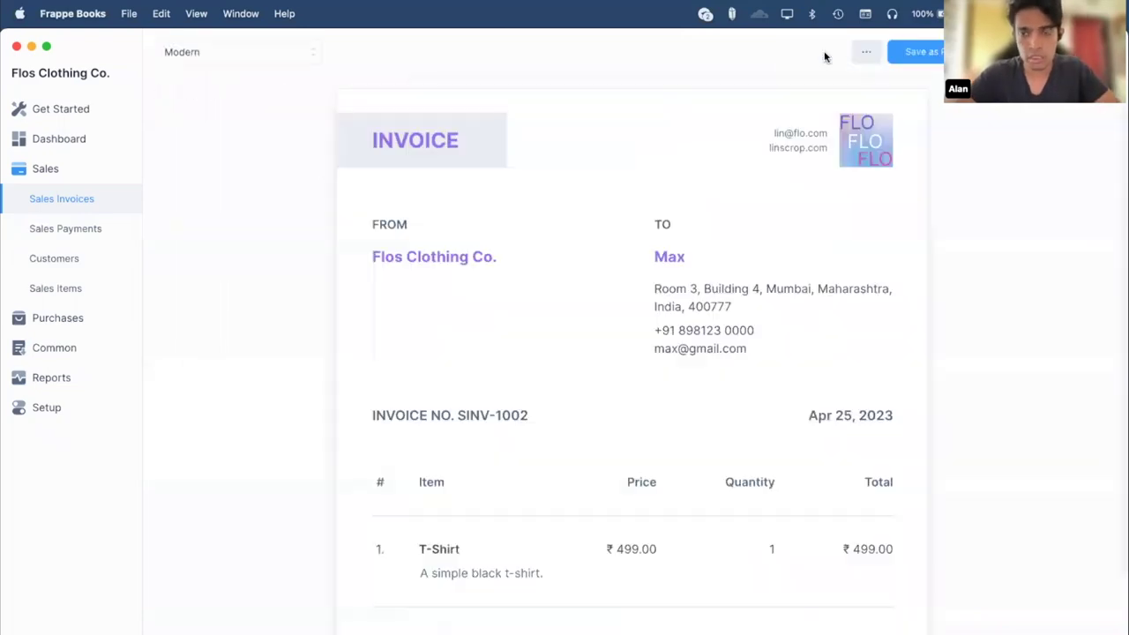
click(936, 55)
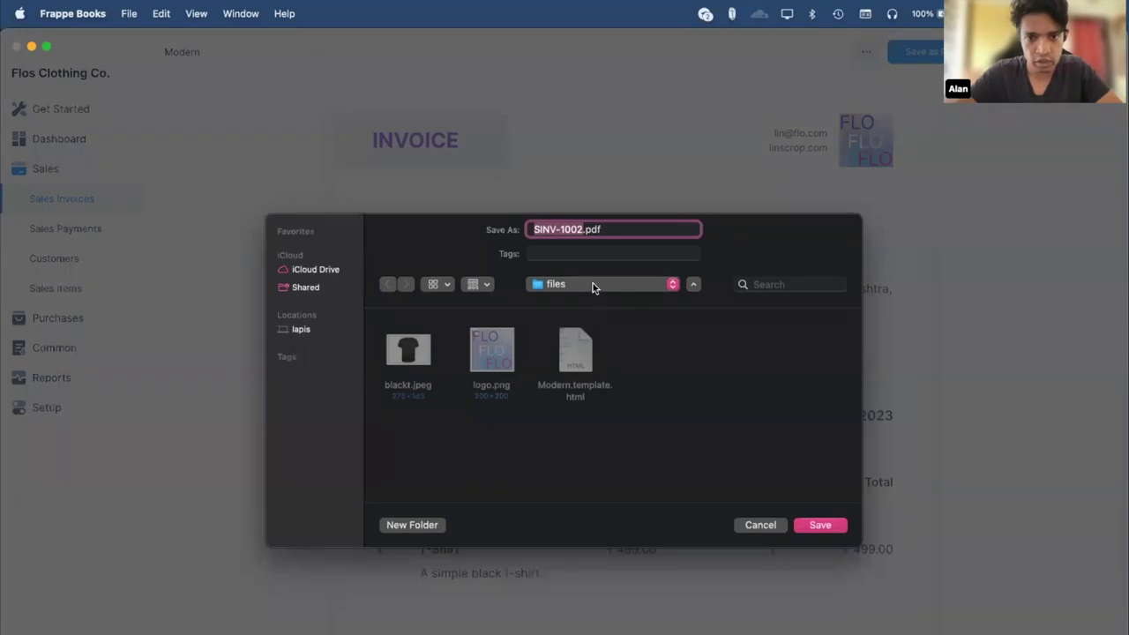
key(Return)
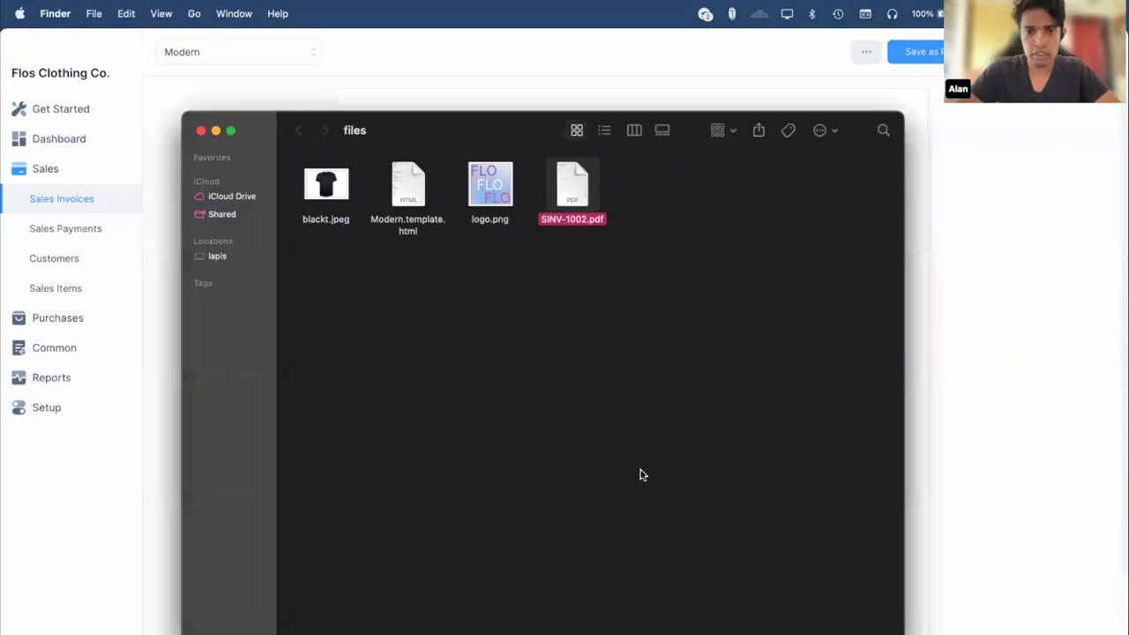
Open SINV-1002.pdf in Preview, scroll through the purple invoice, then close the window.
double_click(571, 185)
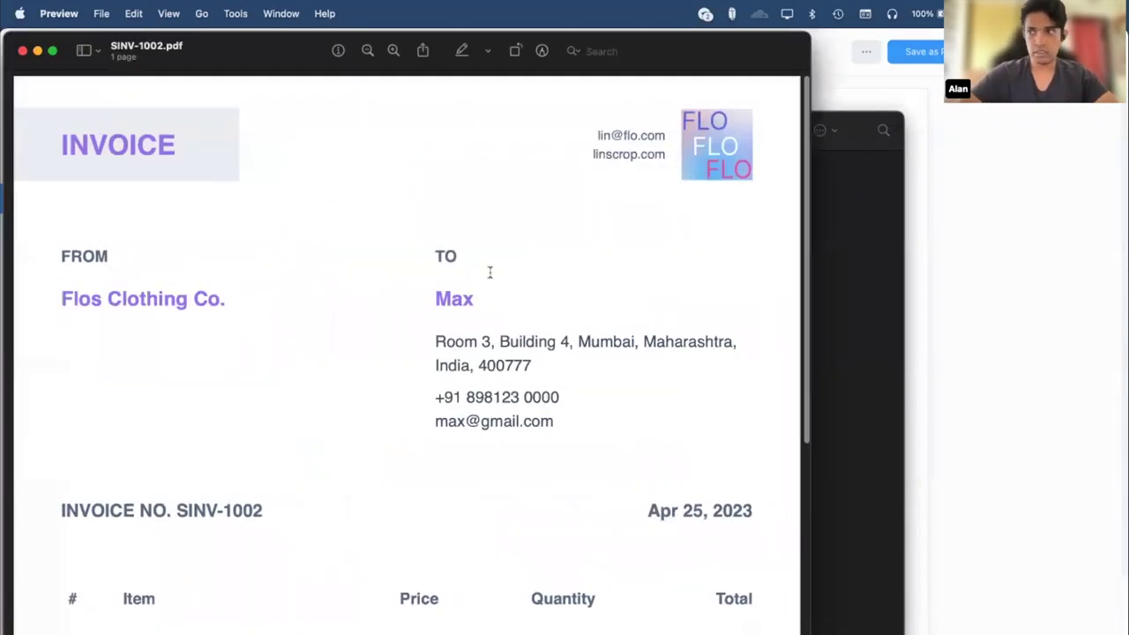
scroll(486, 273, down, 10)
scroll(467, 282, up, 10)
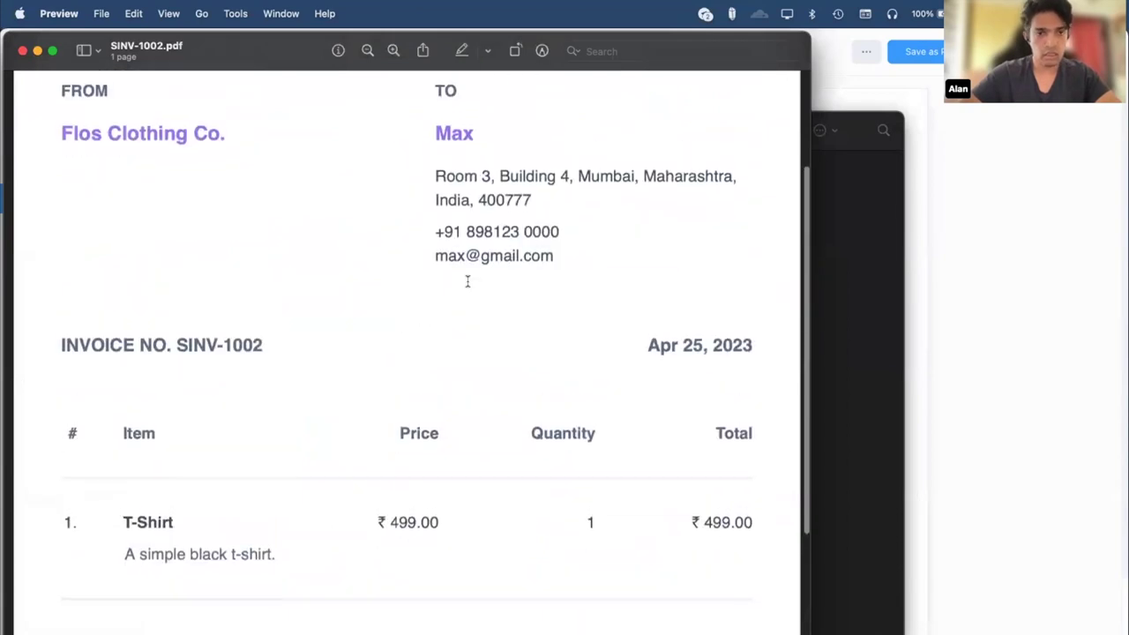
scroll(467, 281, down, 3)
scroll(468, 280, up, 3)
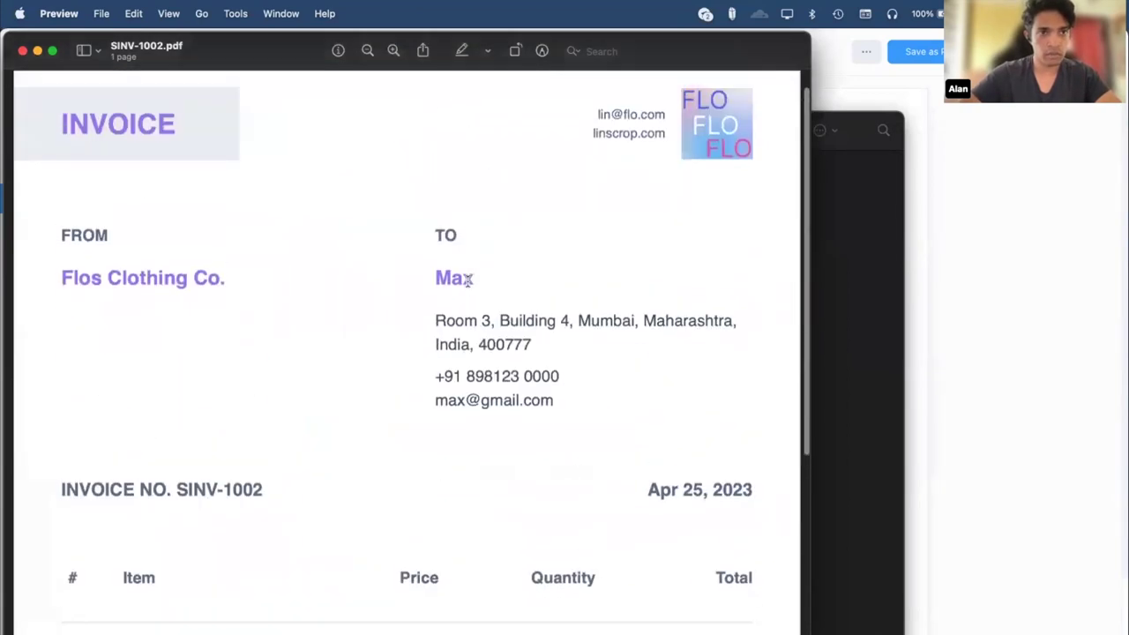
key(super+w)
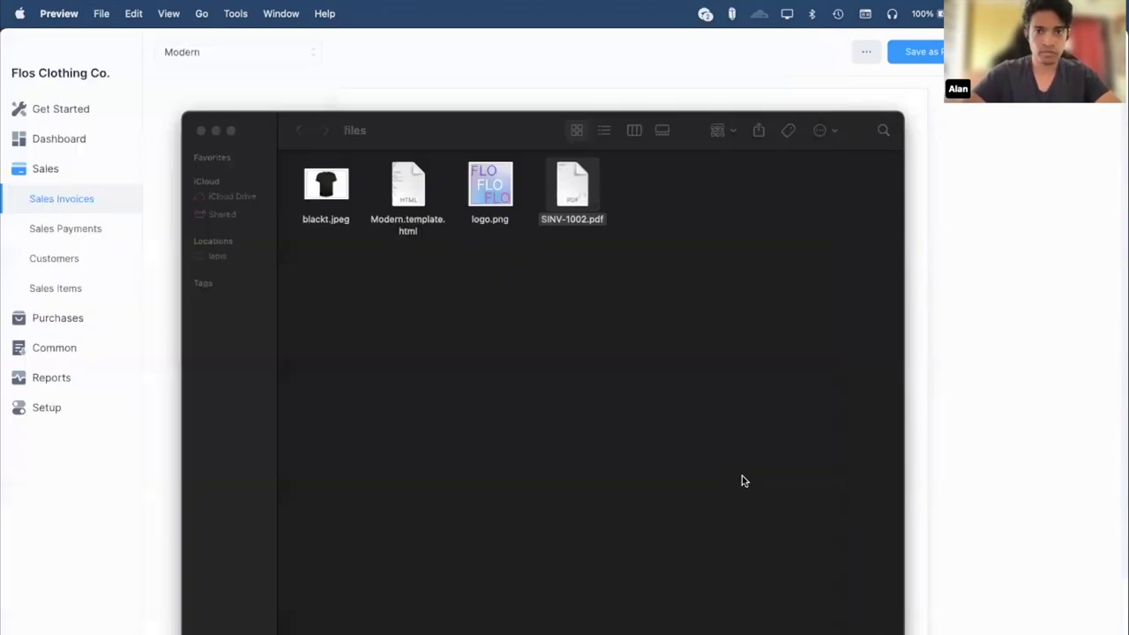
Select and deselect SINV-1002.pdf in Finder, then bring Frappe Books' print preview forward.
drag(679, 292, 547, 168)
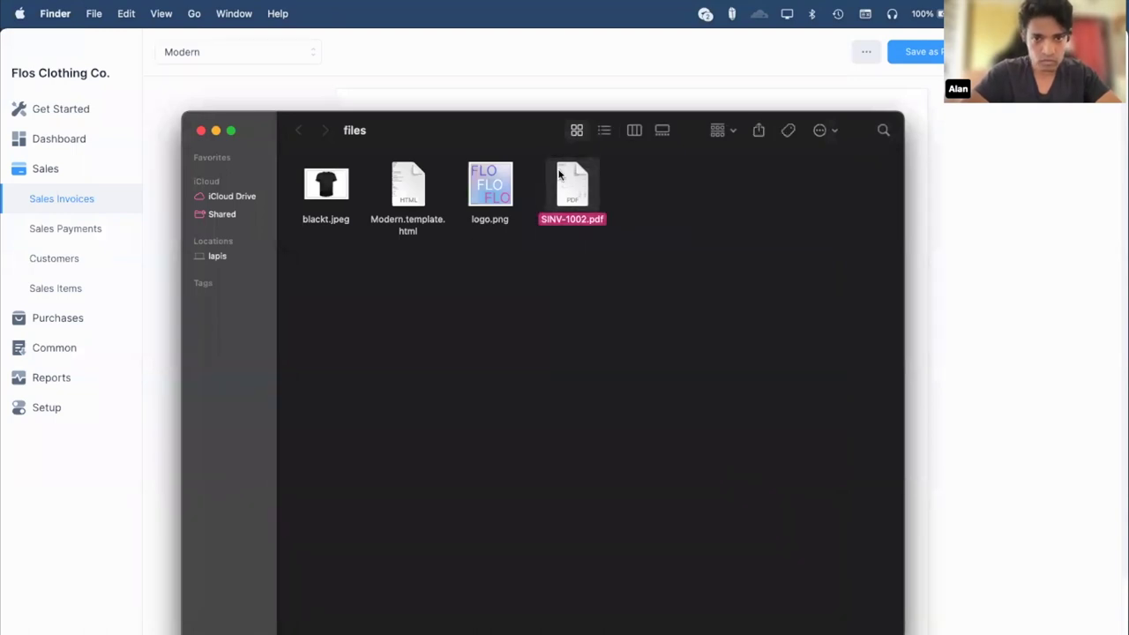
click(646, 309)
click(1091, 329)
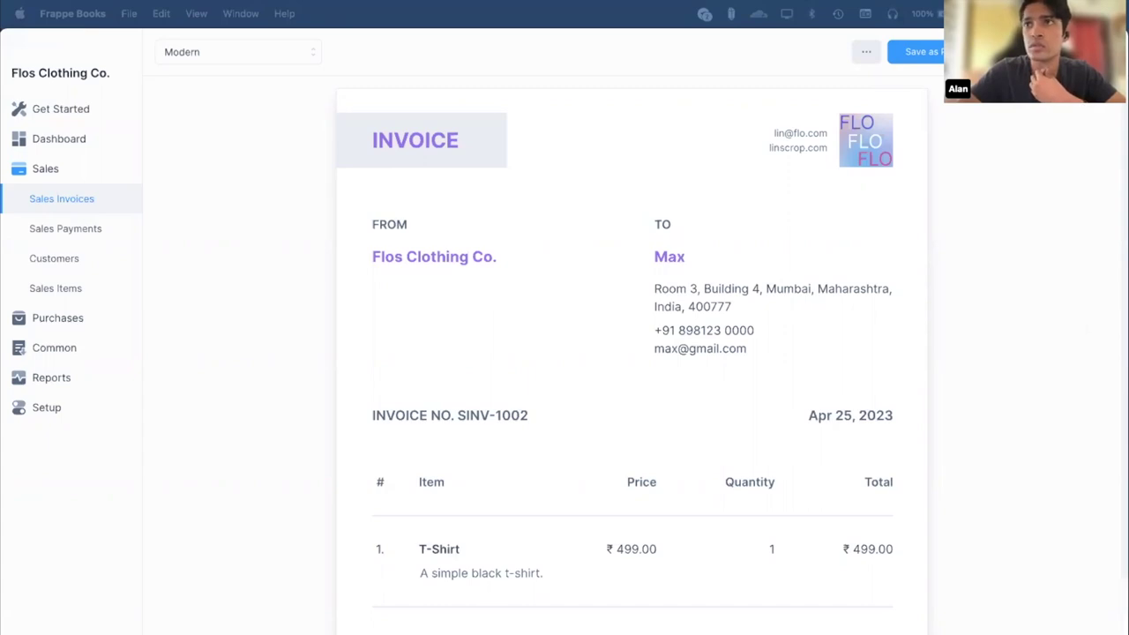
Open the Import Wizard under Setup and choose Item as the import type.
click(202, 470)
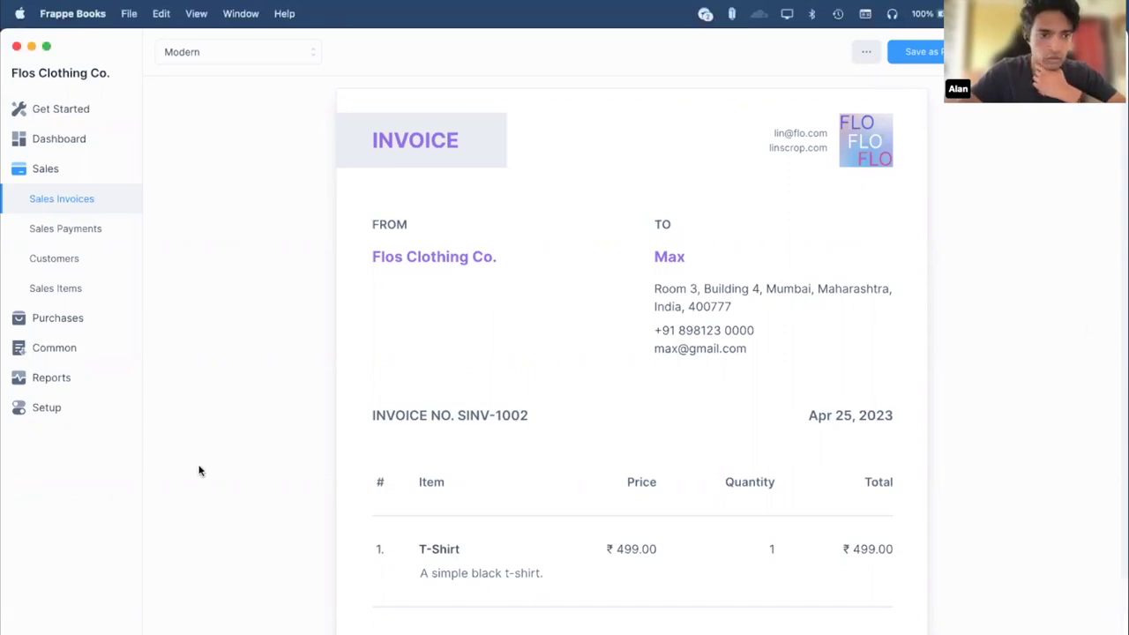
click(83, 415)
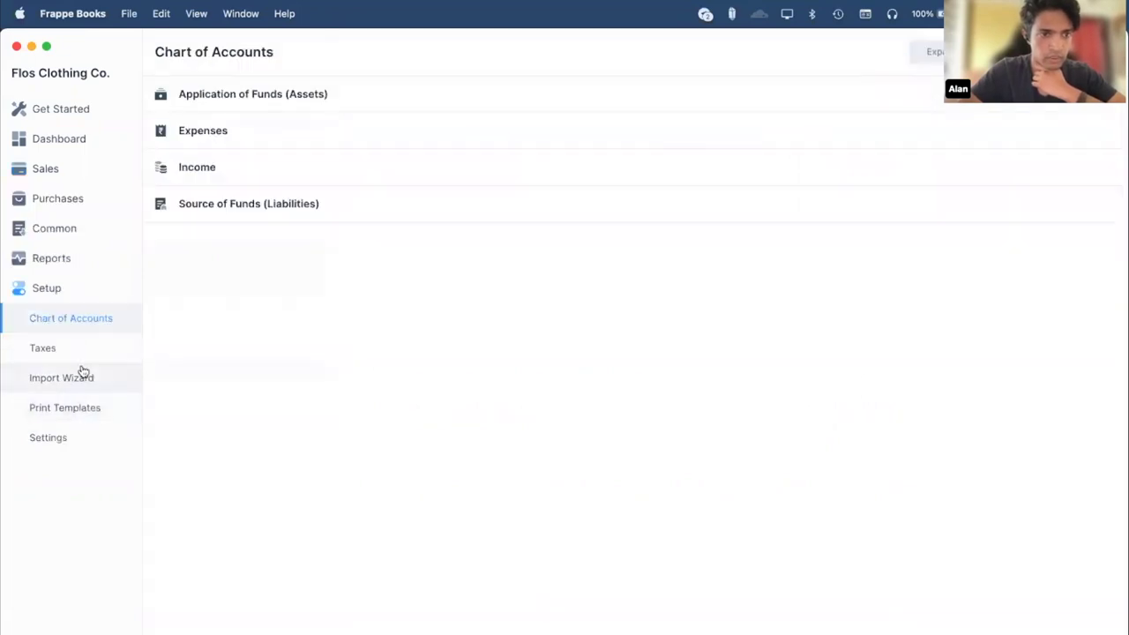
click(83, 374)
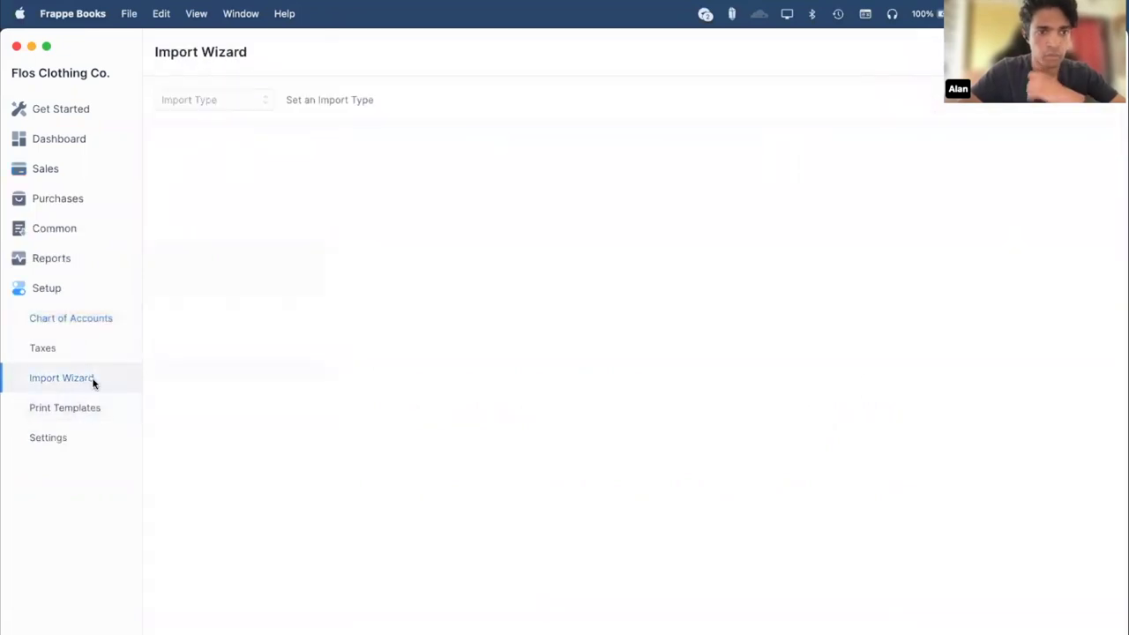
click(257, 106)
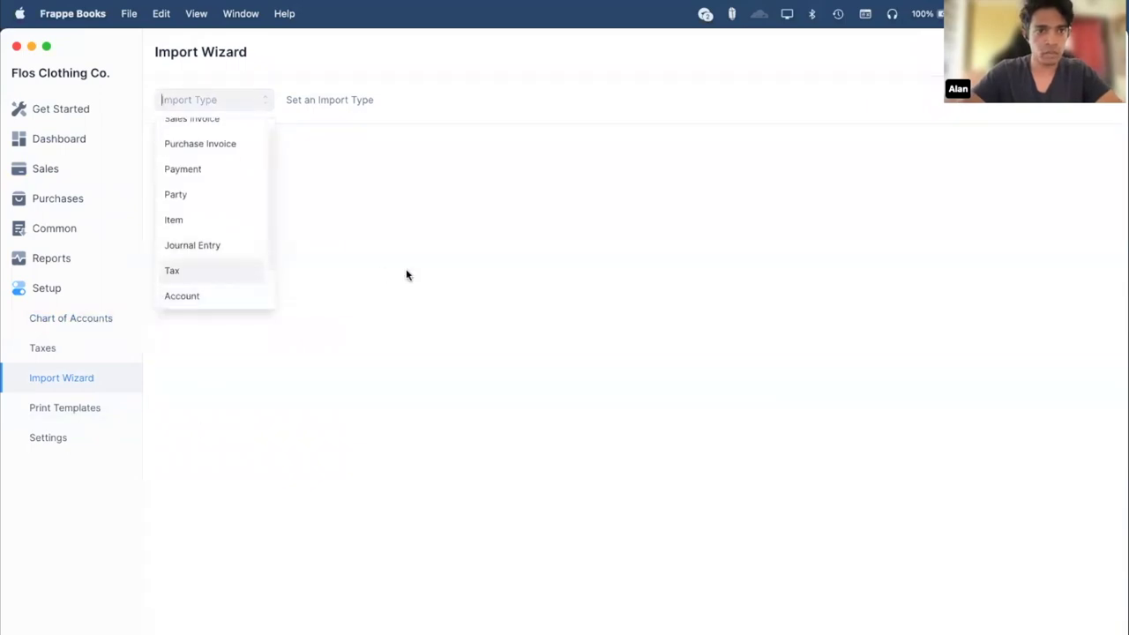
click(217, 220)
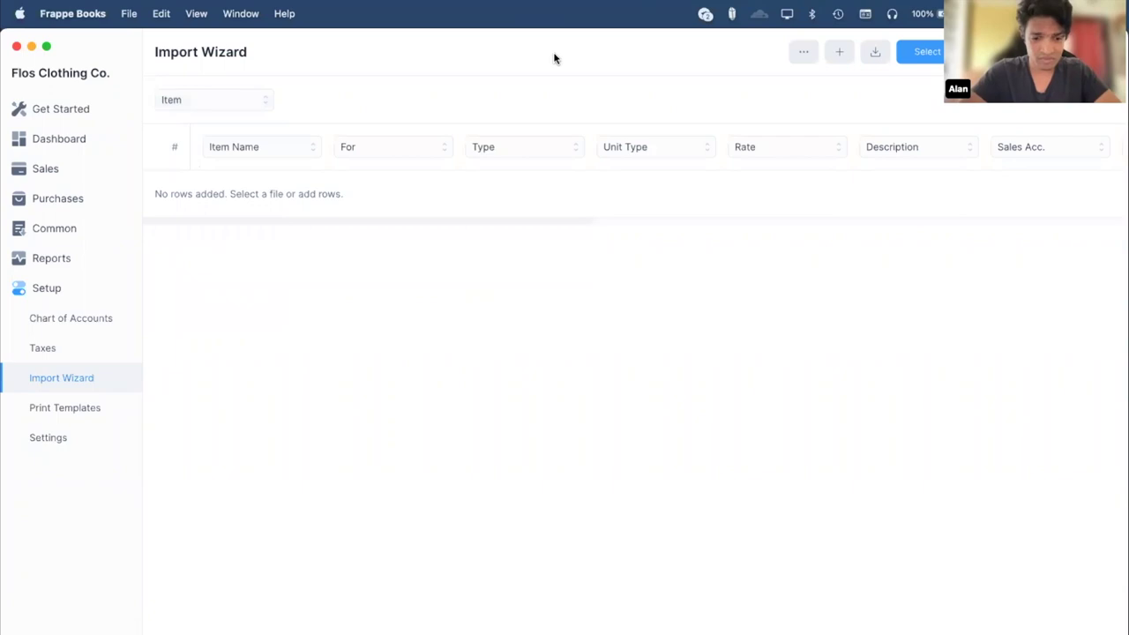
In the browser, download the Data sheet as Comma Separated Values (.csv).
key(super+Tab)
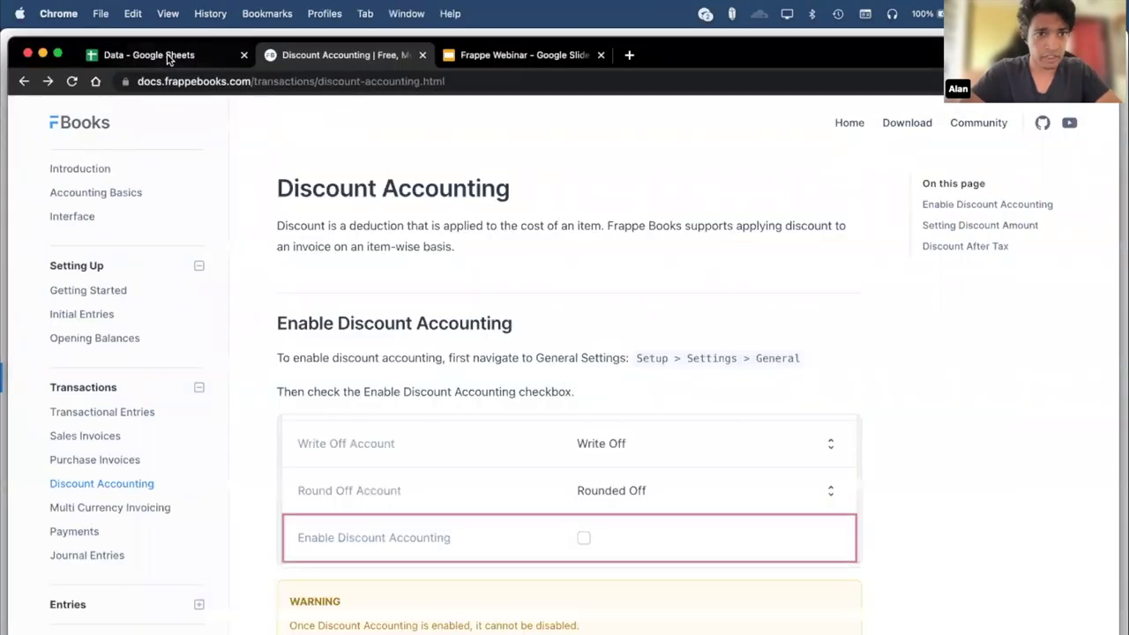
click(150, 55)
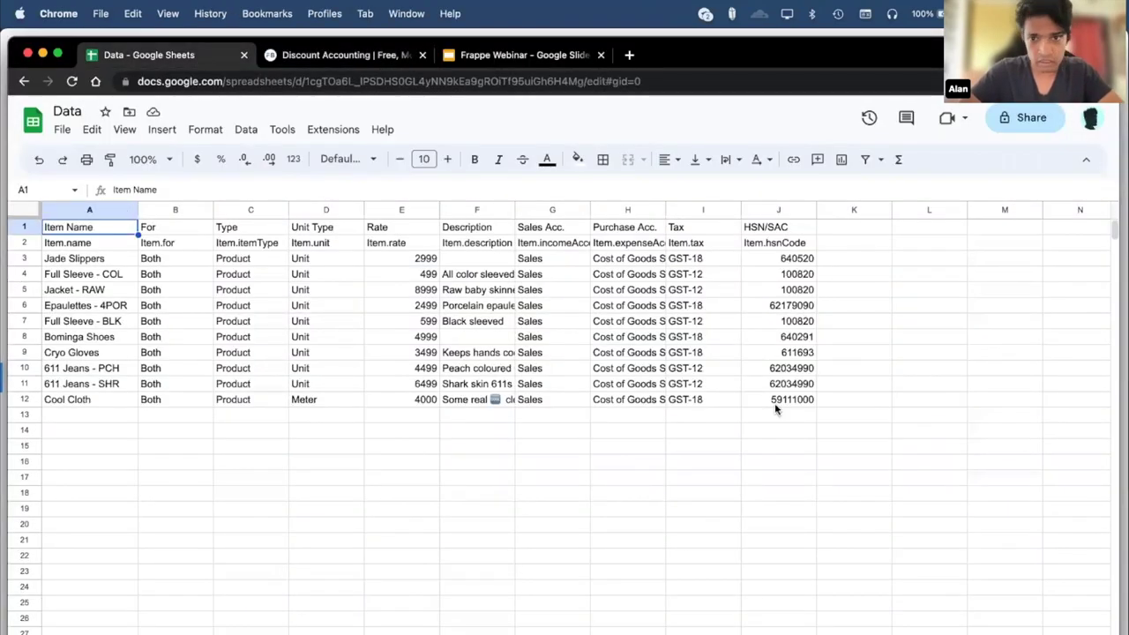
click(62, 129)
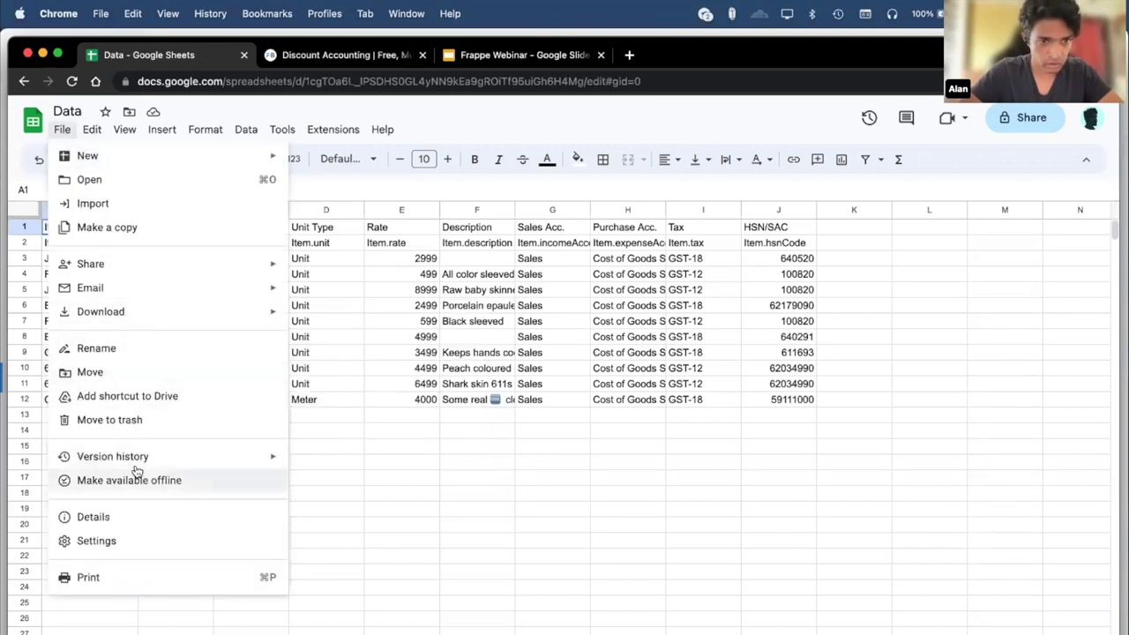
mouse_move(112, 308)
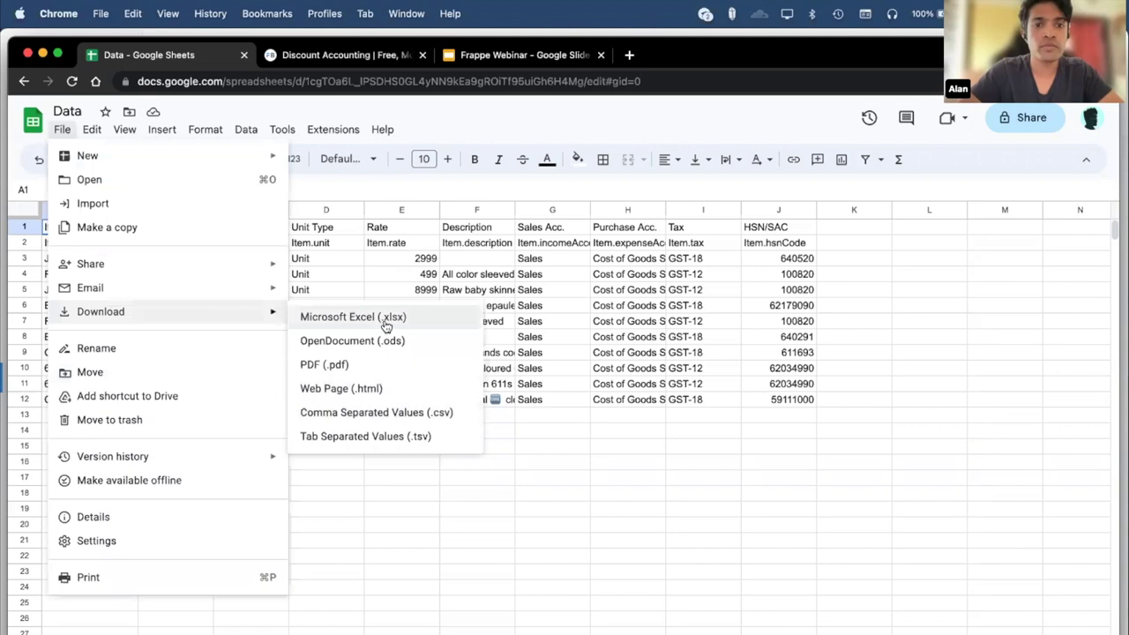
click(388, 414)
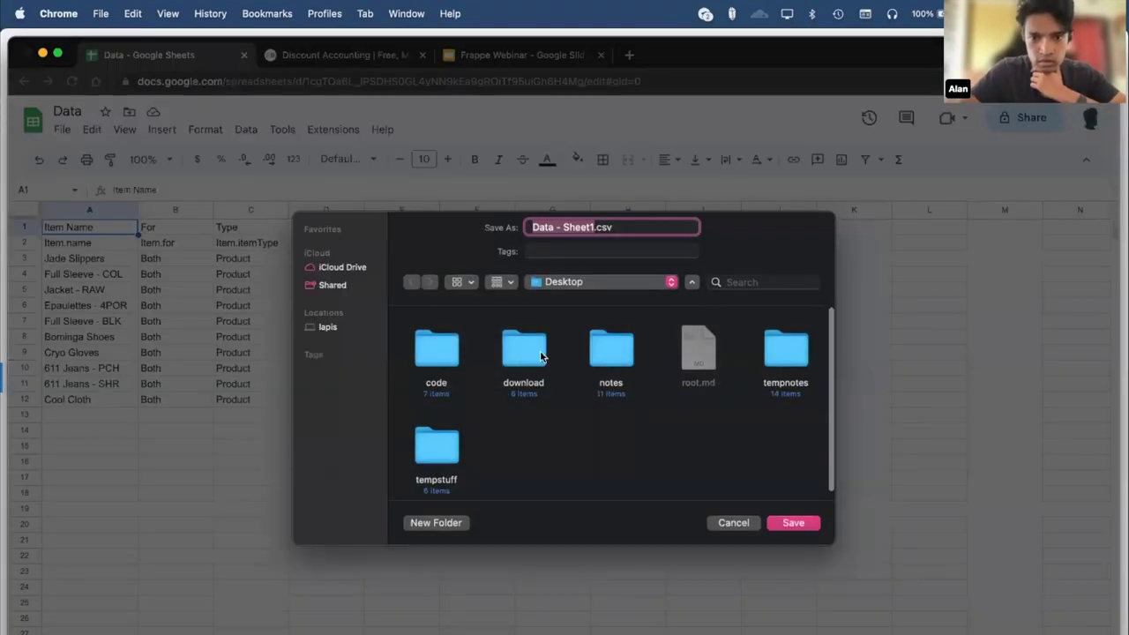
Save the download in the files folder under the name Items.csv.
double_click(541, 356)
double_click(696, 360)
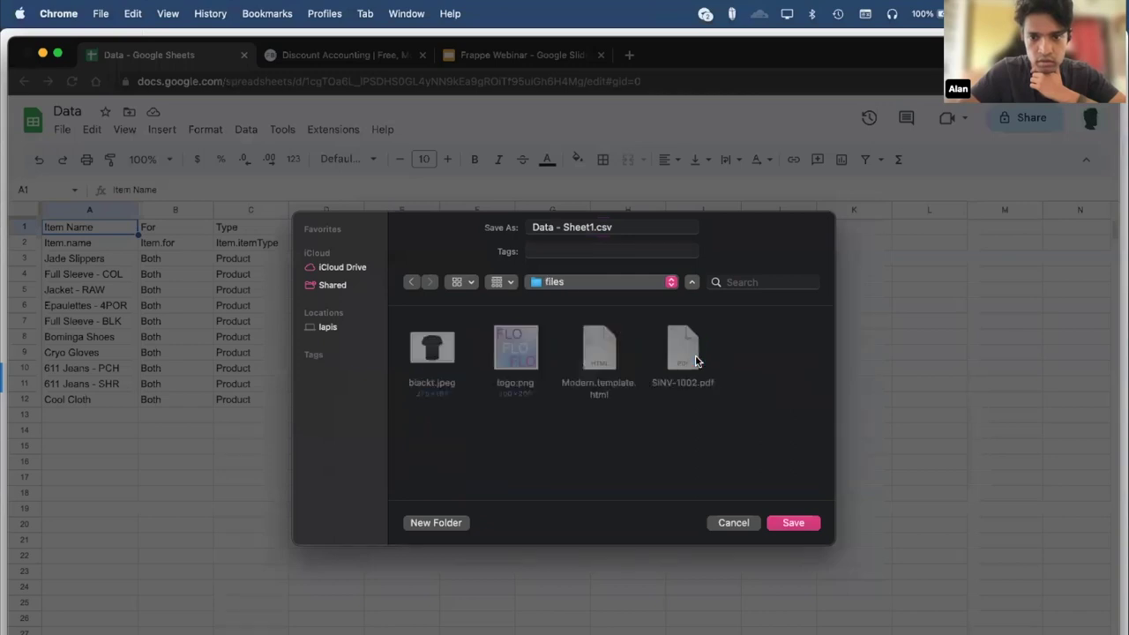
drag(594, 227, 409, 227)
text(Items)
click(733, 430)
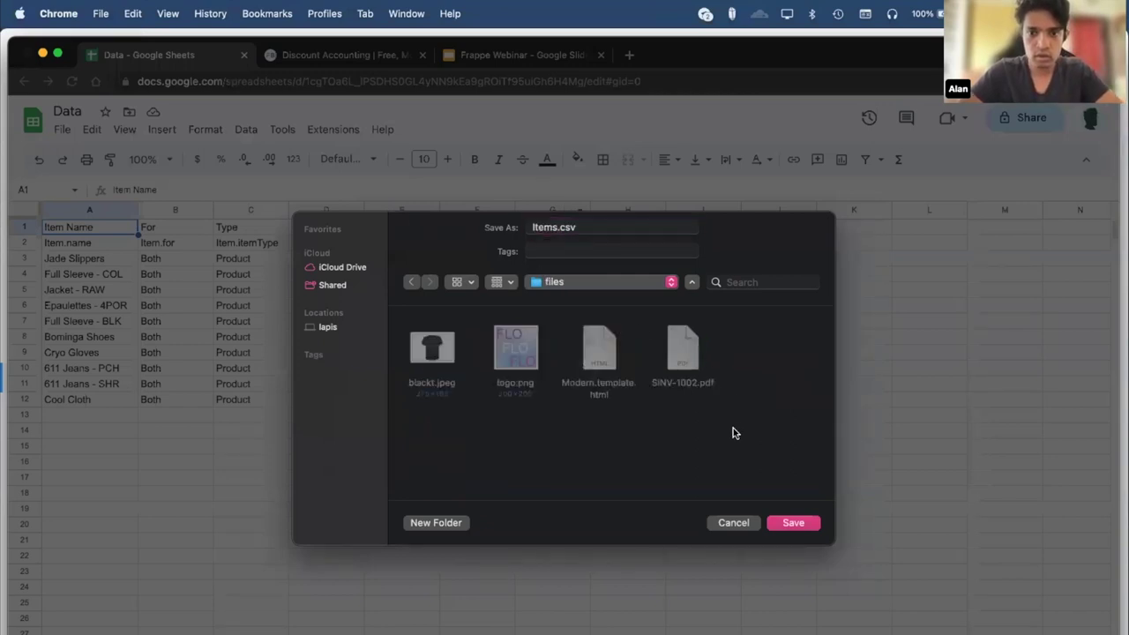
click(804, 522)
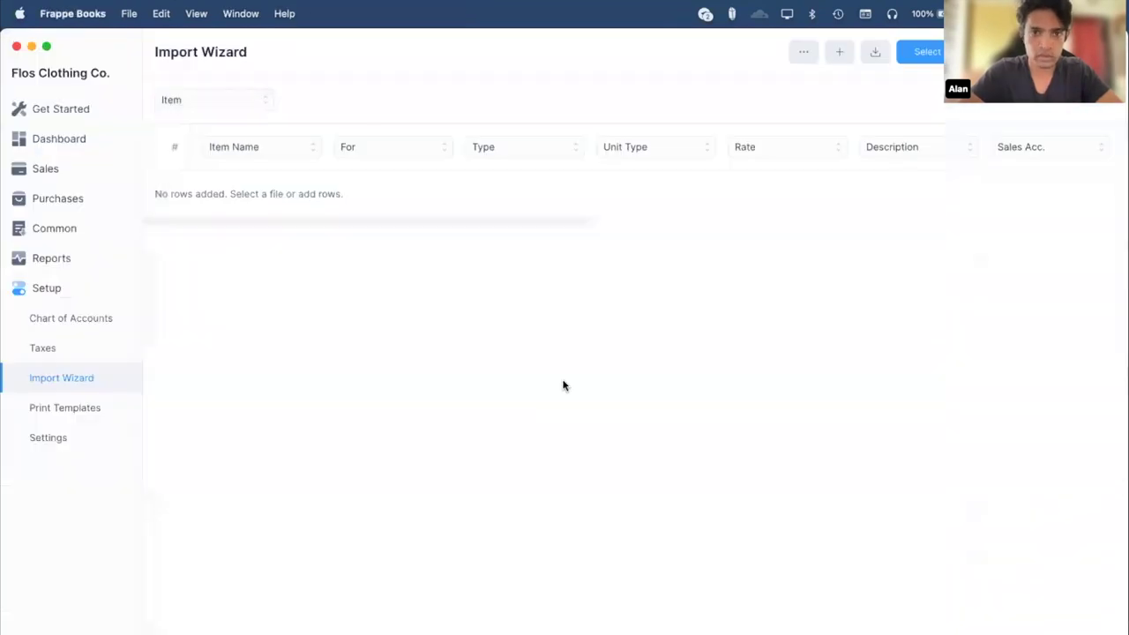
Load Items.csv into the item import table and scan its columns.
click(917, 44)
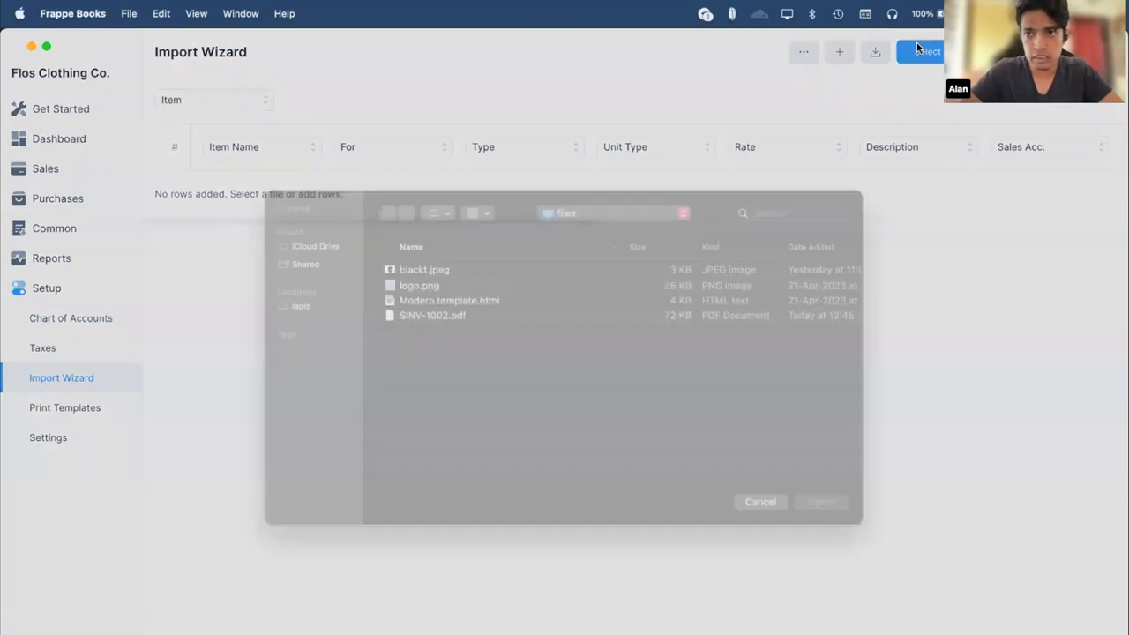
double_click(437, 310)
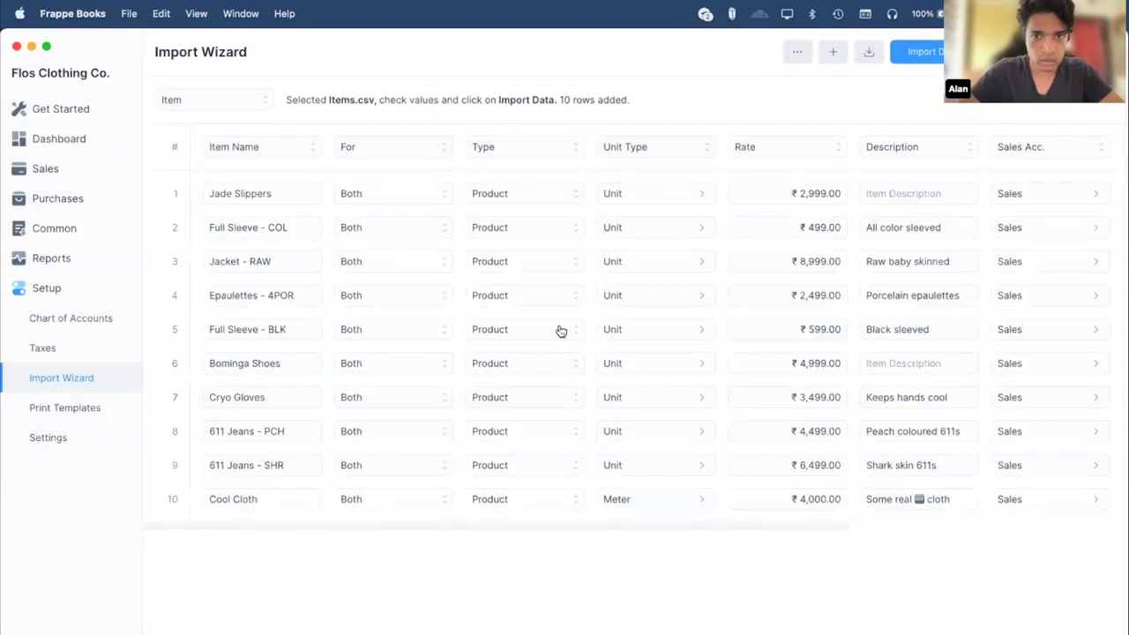
scroll(559, 327, right, 2)
scroll(559, 326, left, 2)
scroll(559, 329, right, 6)
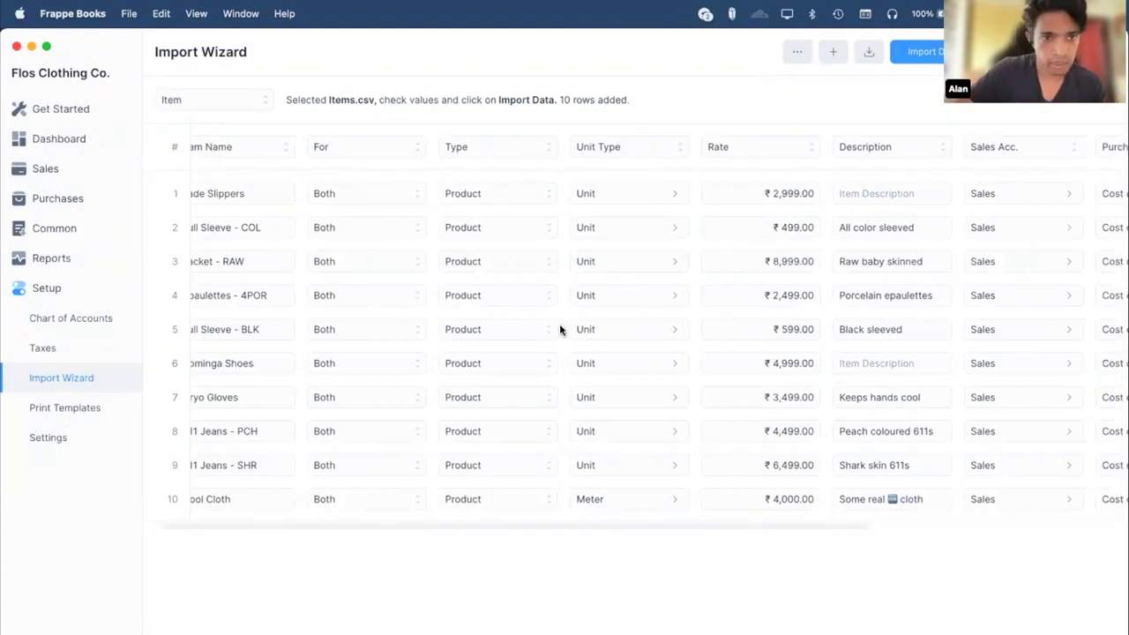
scroll(710, 339, left, 6)
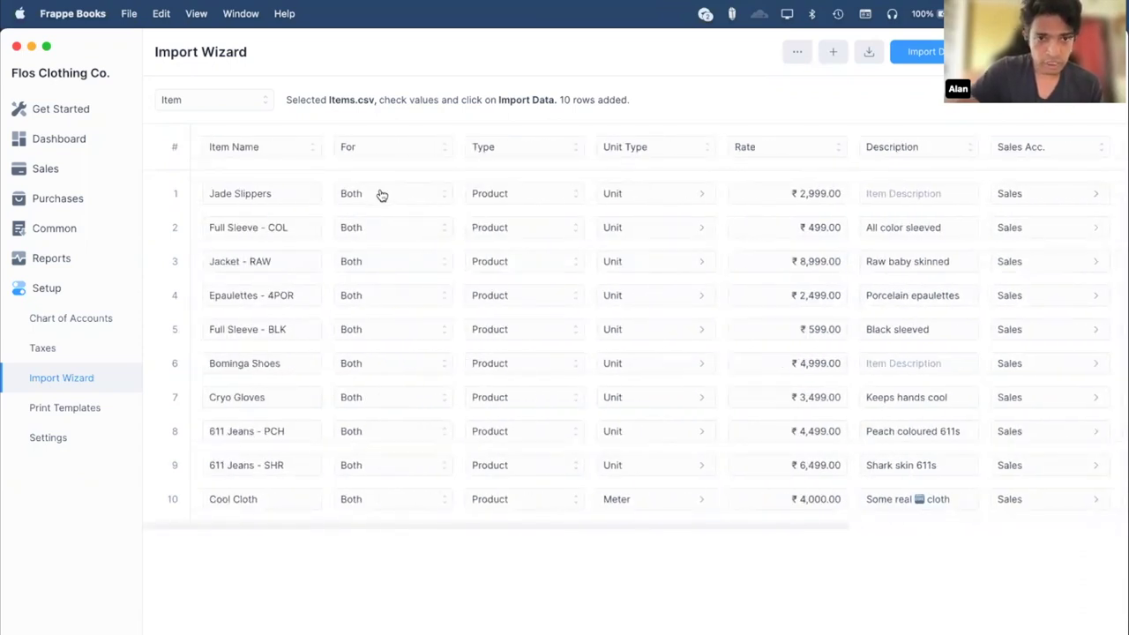
Check the first item's For, Type and Unit Type options, Rate and name fields.
click(381, 195)
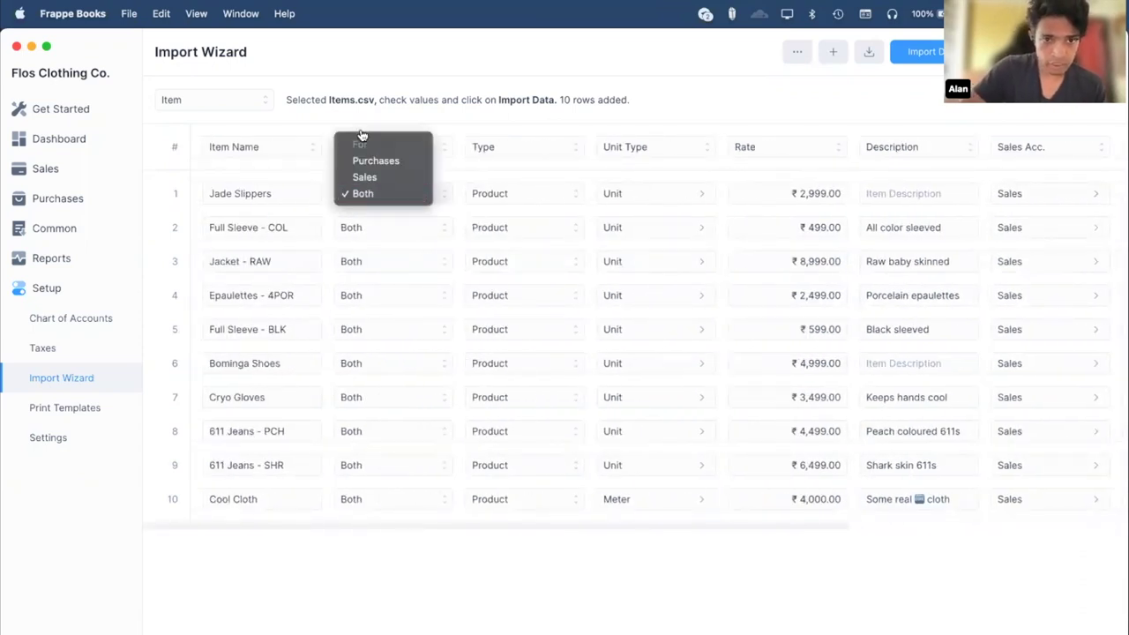
click(502, 83)
click(498, 193)
click(395, 203)
click(395, 203)
click(397, 74)
click(660, 197)
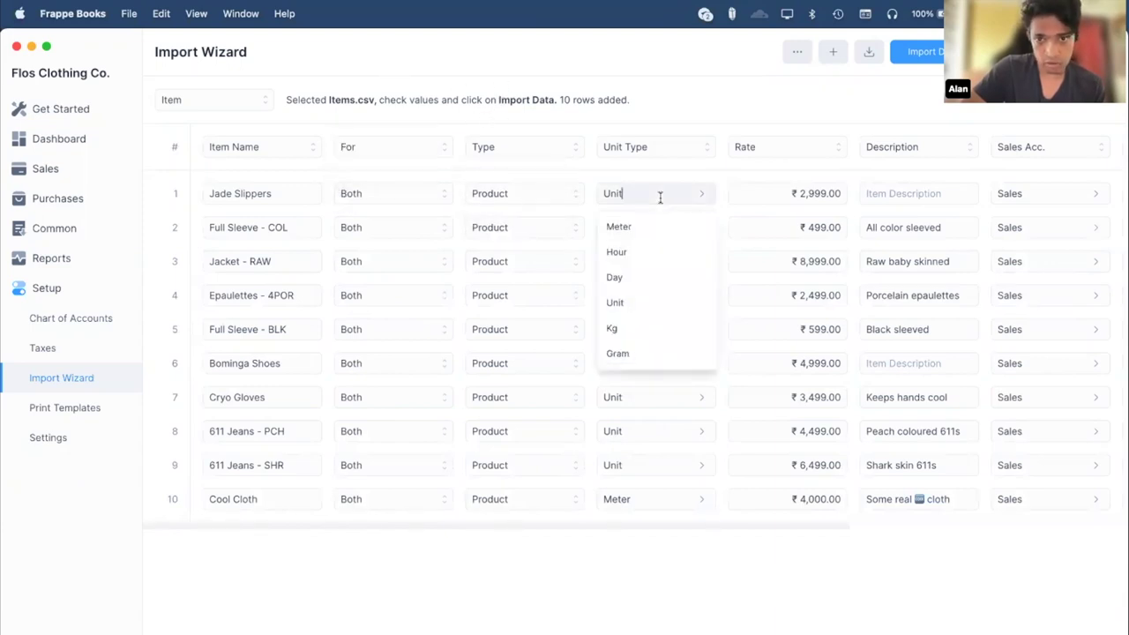
click(801, 193)
click(268, 193)
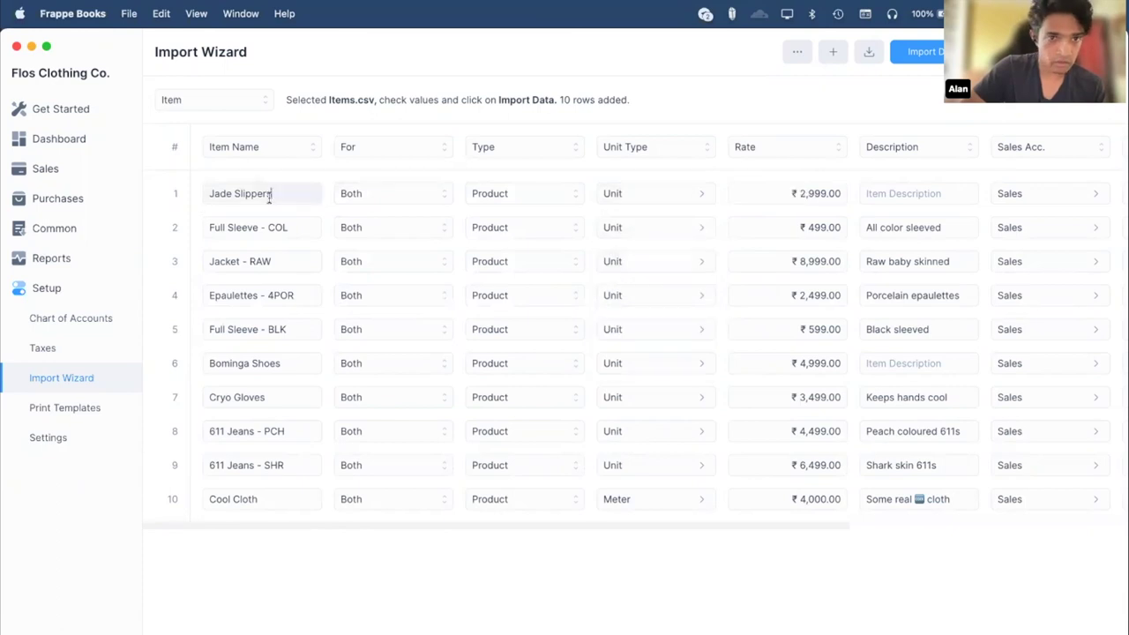
scroll(632, 212, right, 5)
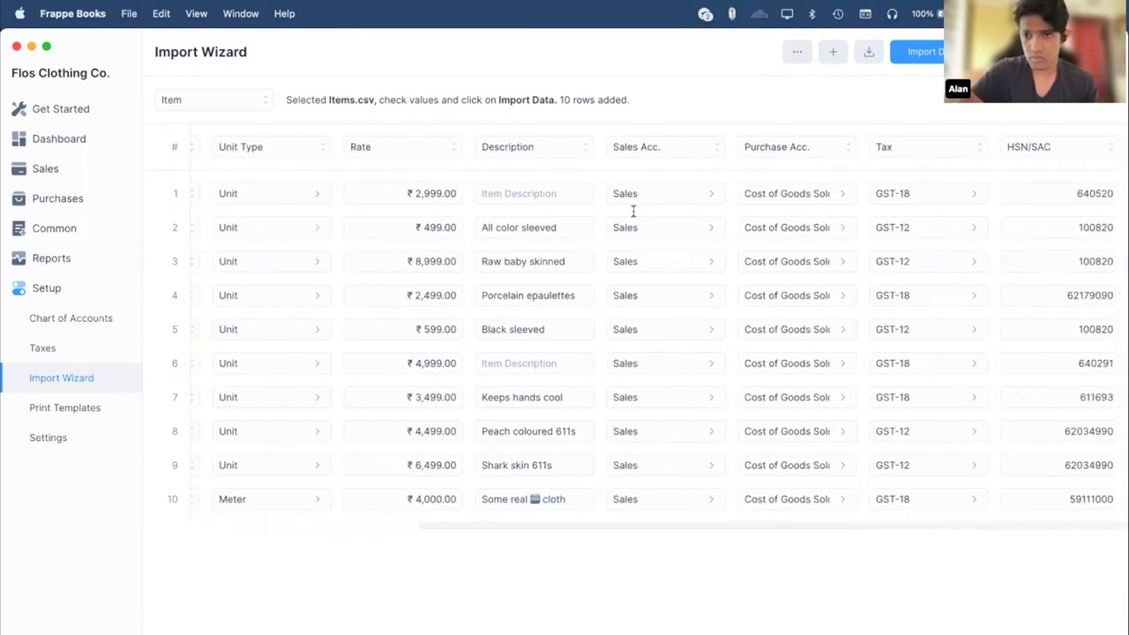
scroll(632, 212, left, 5)
Add and remove a blank row 11, then import the 10 item rows.
click(822, 55)
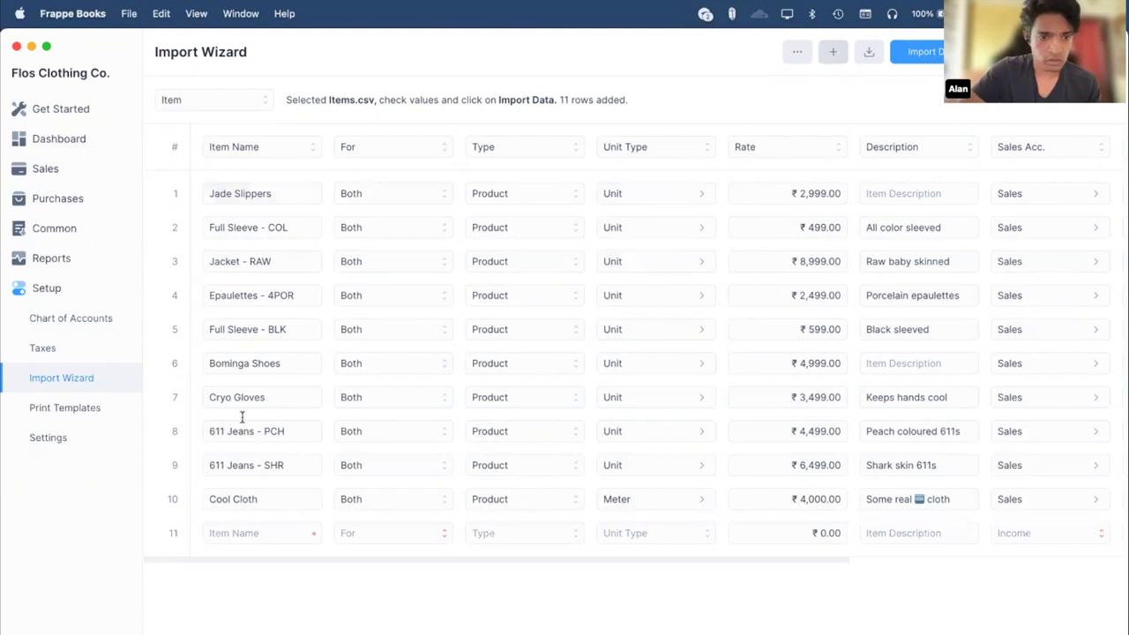
click(174, 533)
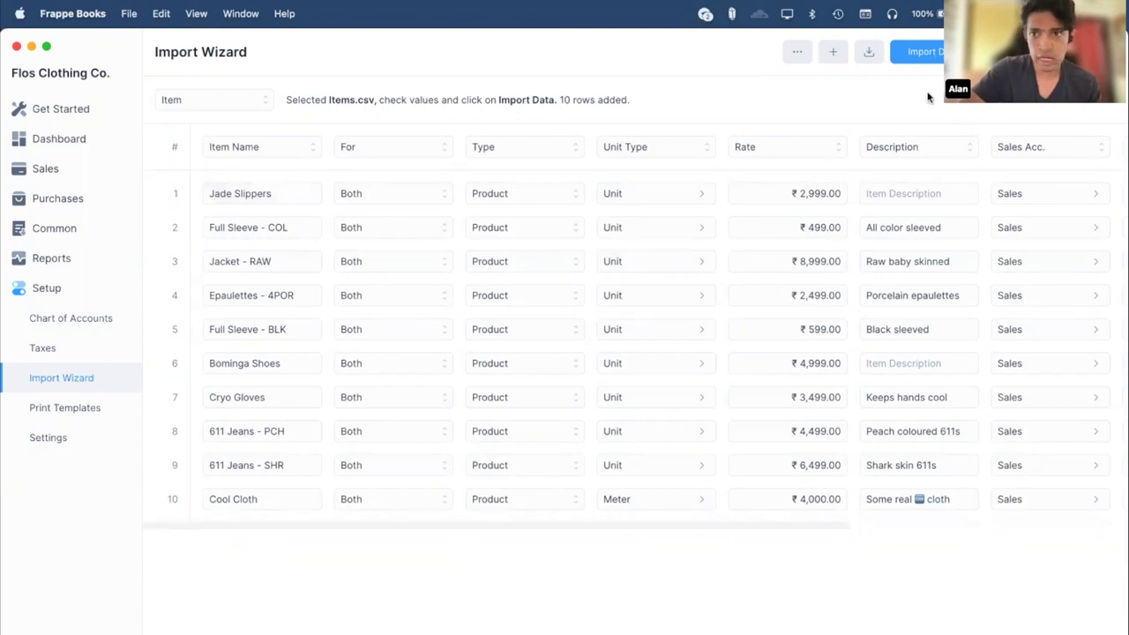
scroll(751, 365, right, 5)
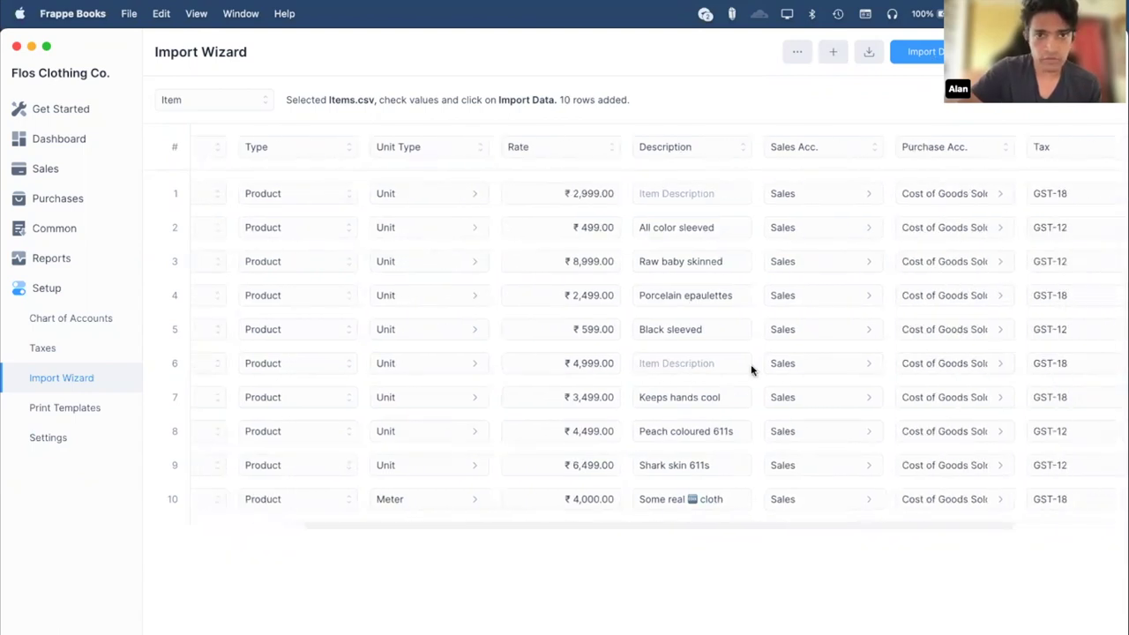
scroll(751, 365, left, 5)
click(921, 52)
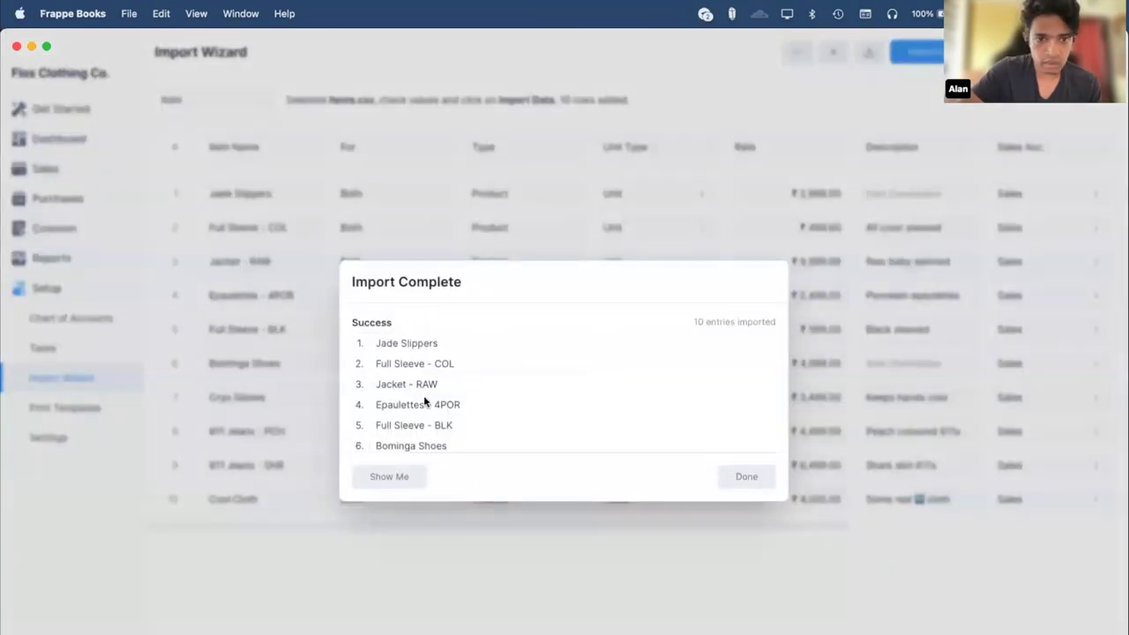
Review the 10 newly imported items in the Items list, then open Sales Invoices.
scroll(423, 423, down, 3)
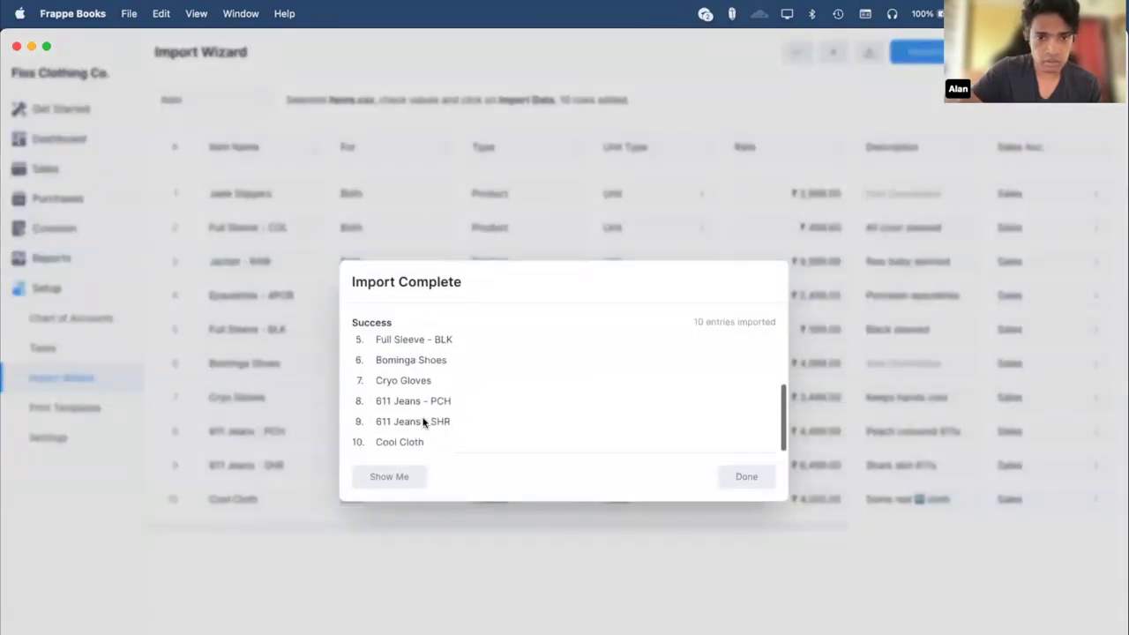
click(391, 478)
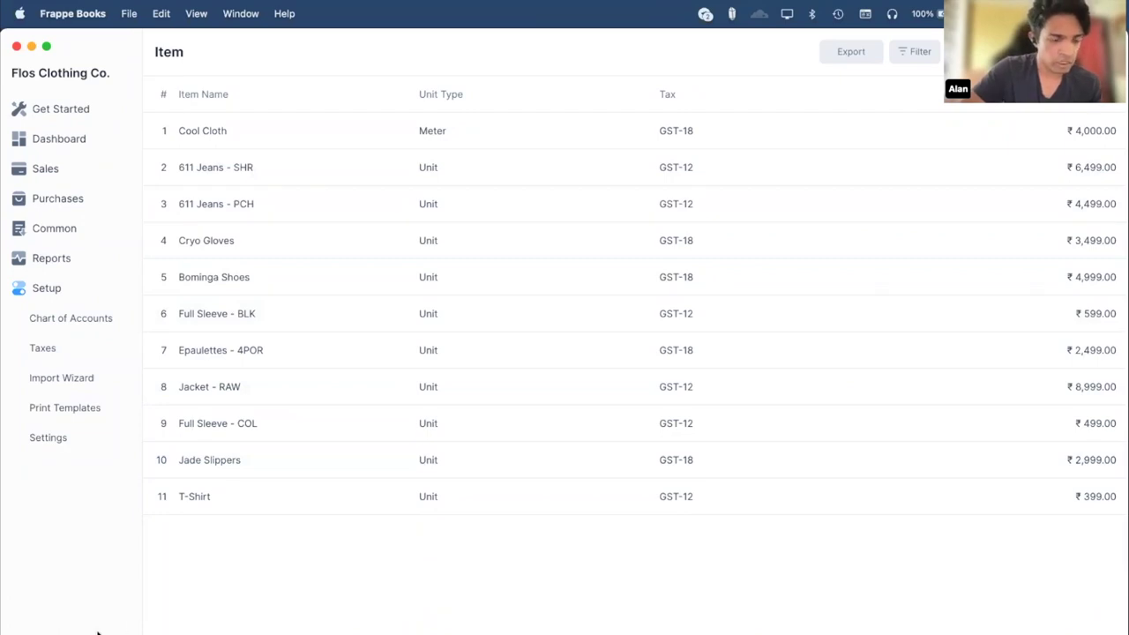
click(60, 150)
click(62, 170)
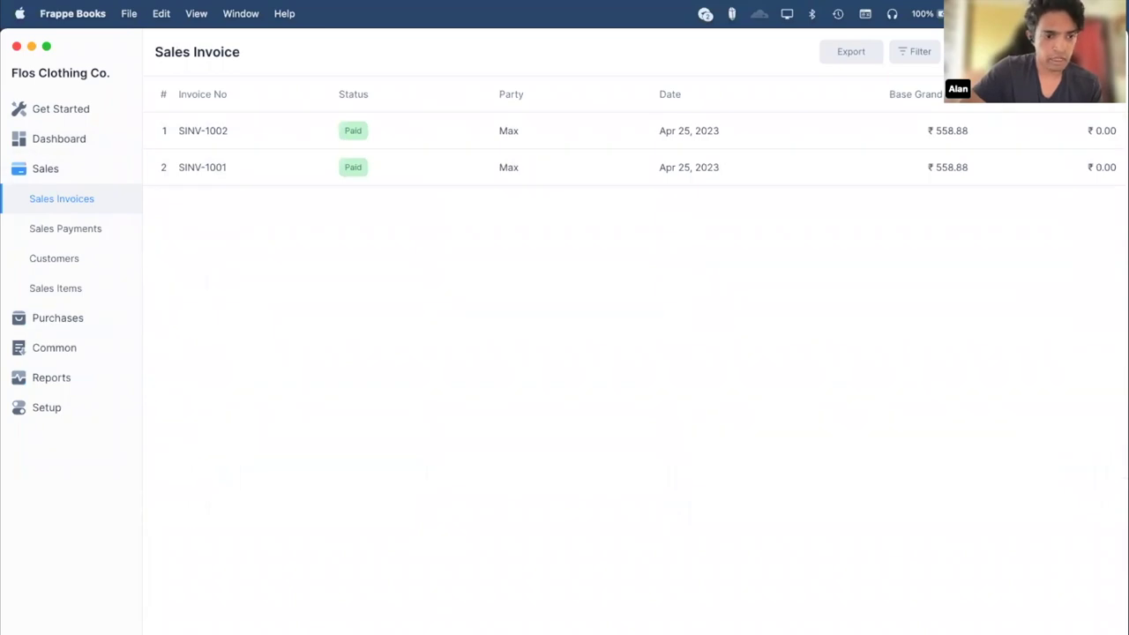
Open the Sales Invoices documentation with F1, close it, and return to Frappe Books.
key(F1)
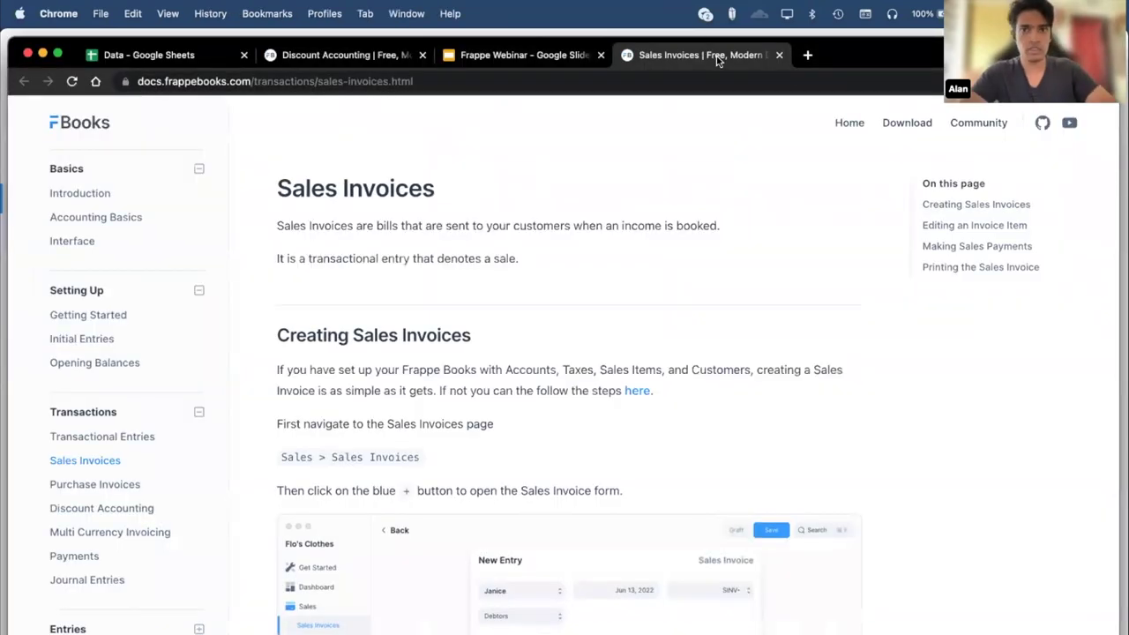
key(super+w)
key(super+Tab)
key(super+Tab)
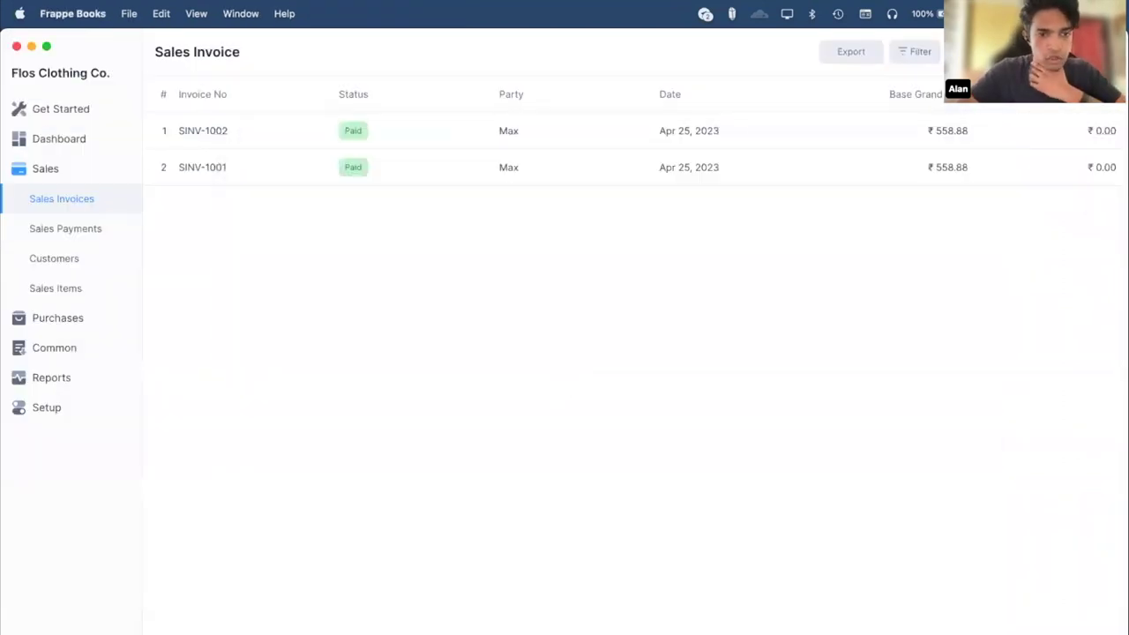
Browse the keyboard shortcuts list, then launch a prefilled GitHub bug report with Cmd+Shift+H.
key(super+slash)
scroll(519, 452, down, 10)
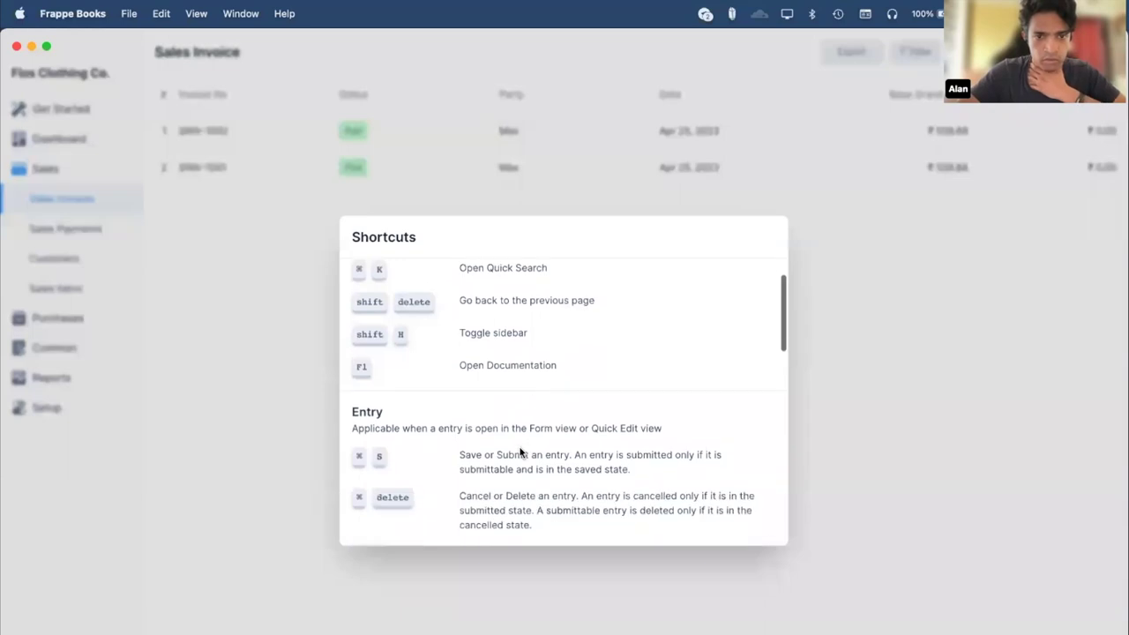
scroll(520, 450, down, 5)
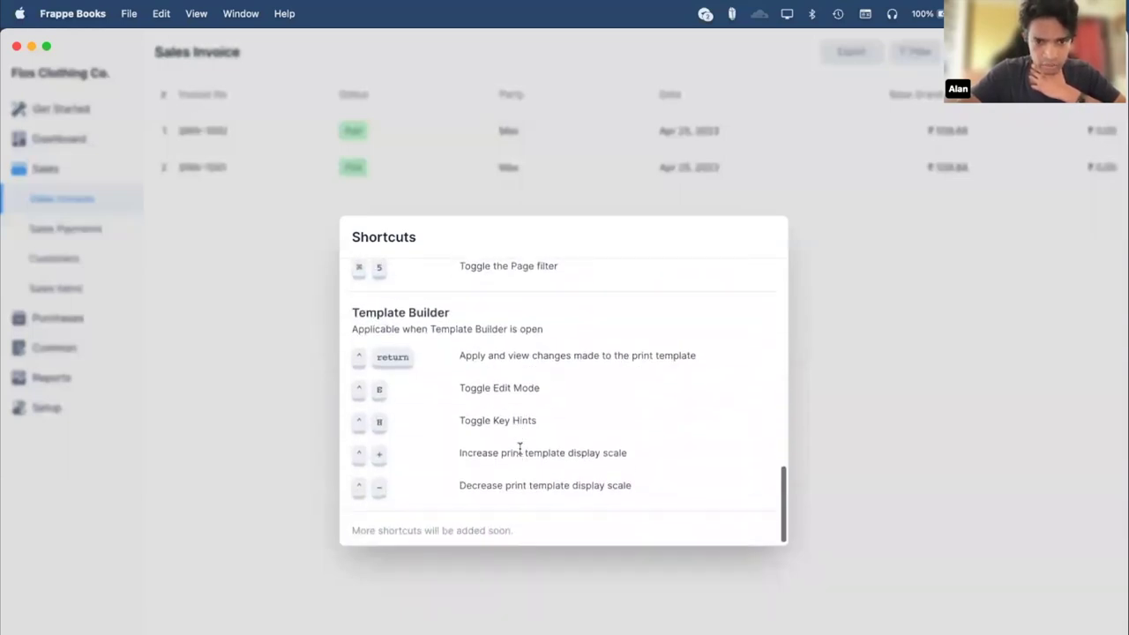
scroll(497, 339, up, 5)
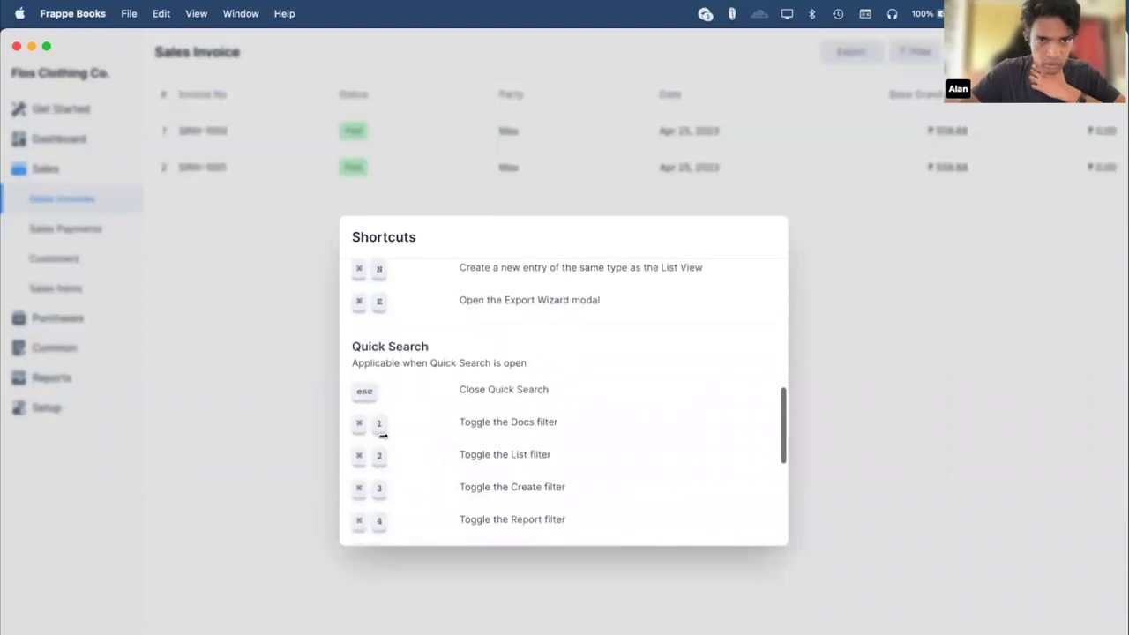
click(164, 449)
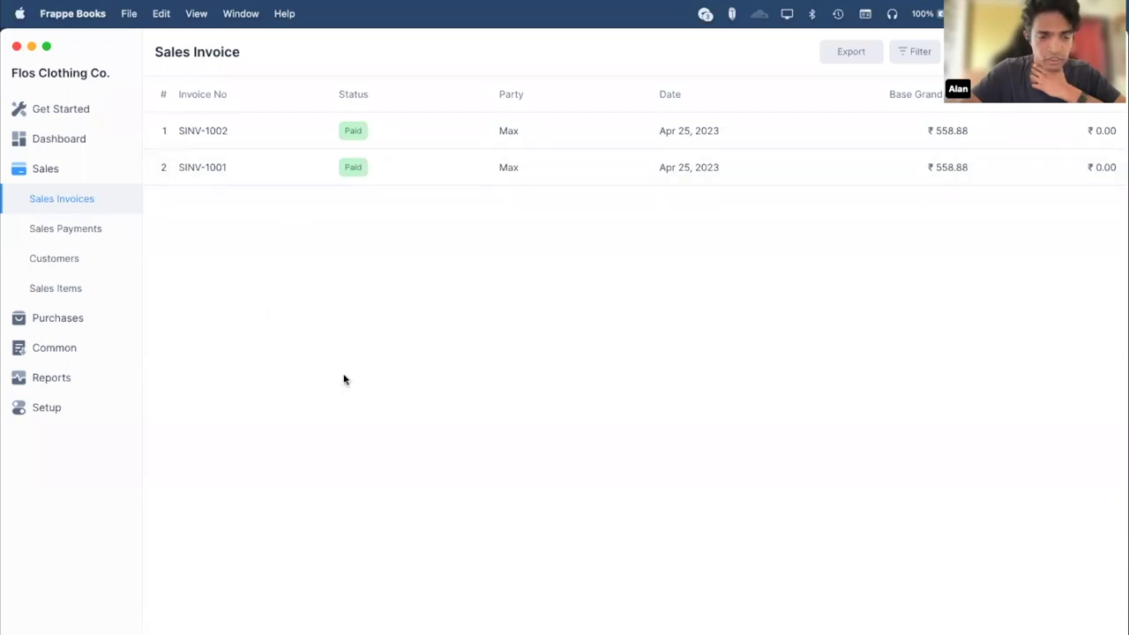
key(super+shift+h)
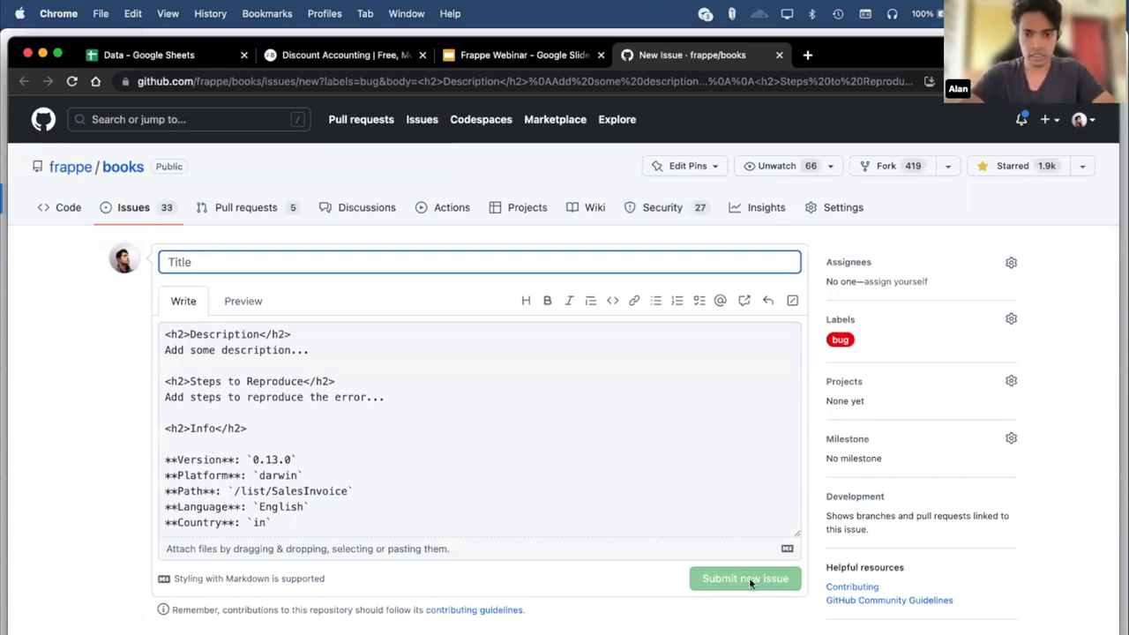
Close the unsent GitHub issue tab and send Frappe Books back to its database picker.
click(141, 406)
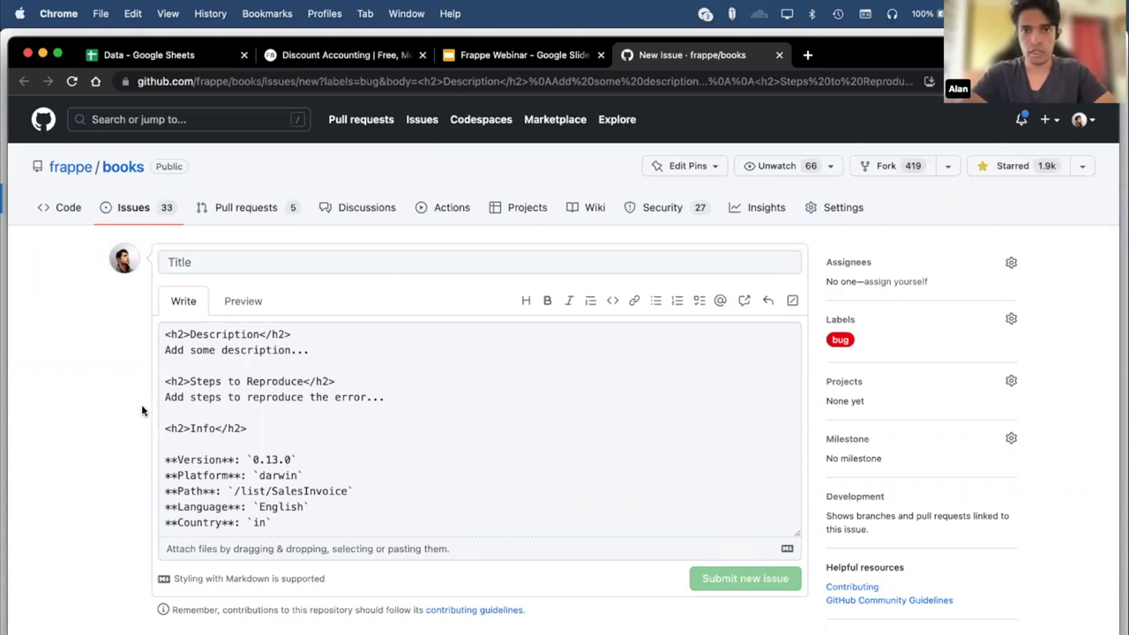
key(super+w)
key(super+Tab)
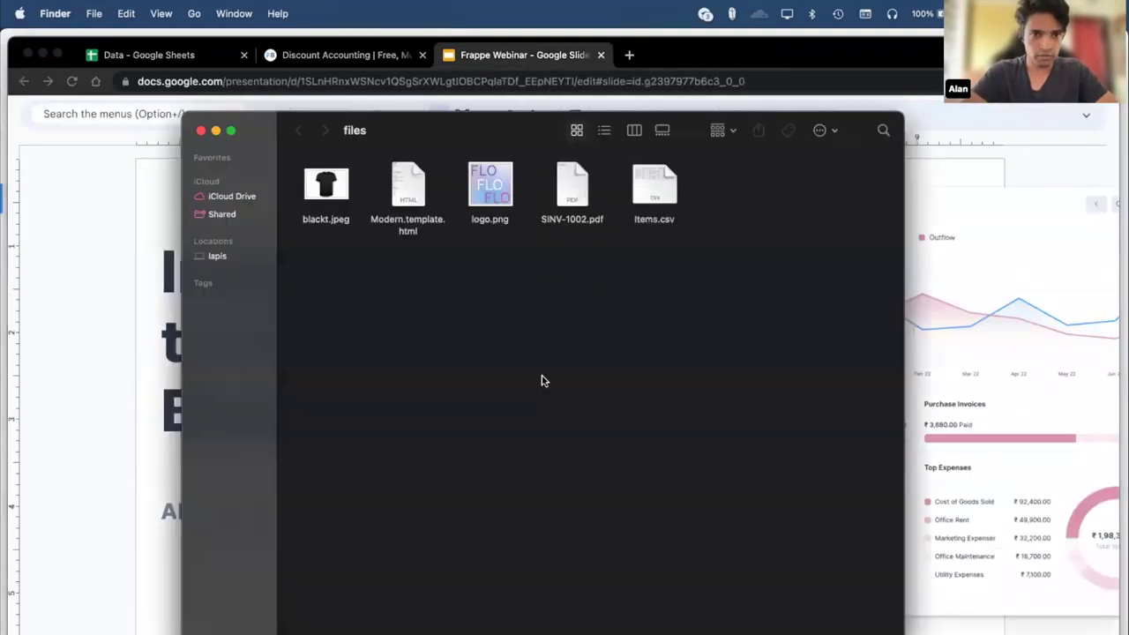
key(super+Tab)
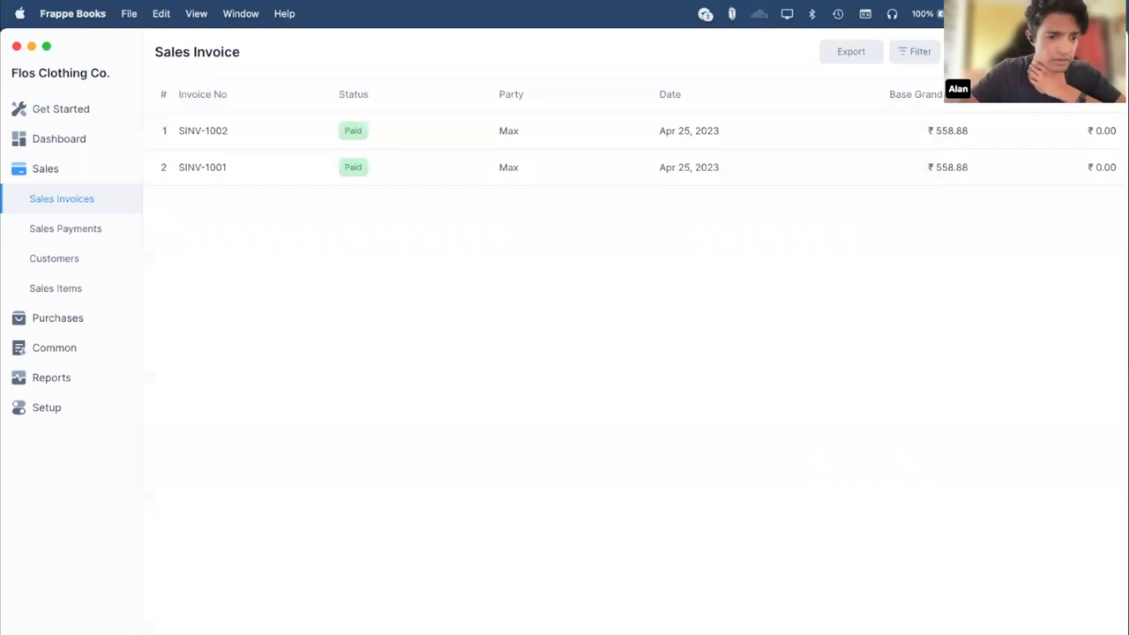
click(35, 631)
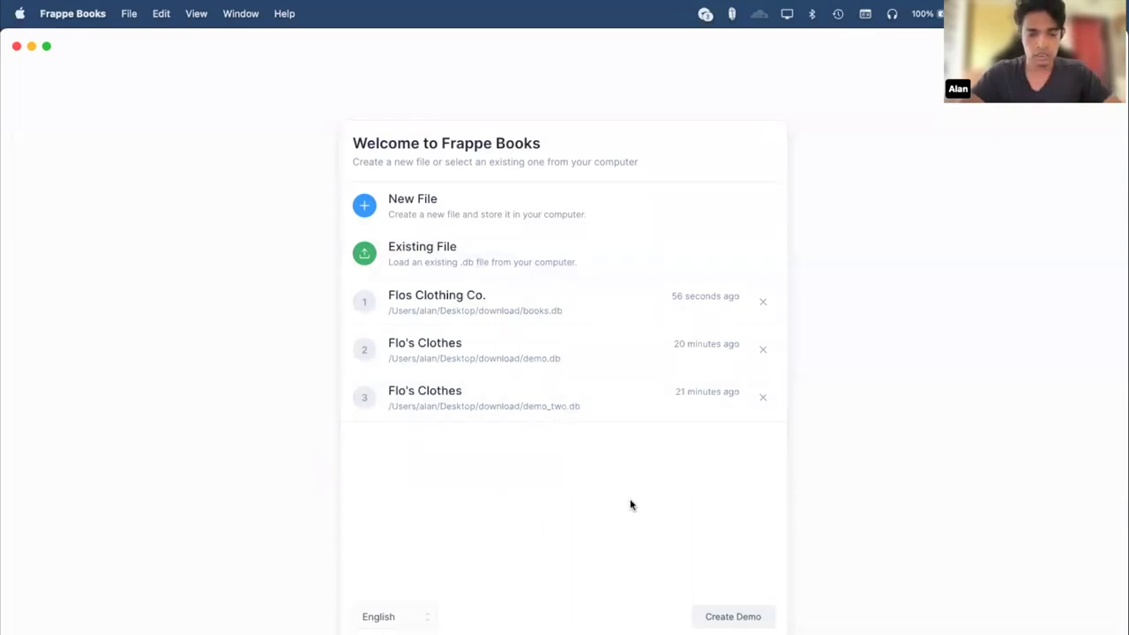
Move books.db within the download folder, then open it in Beekeeper Studio.
key(super+q)
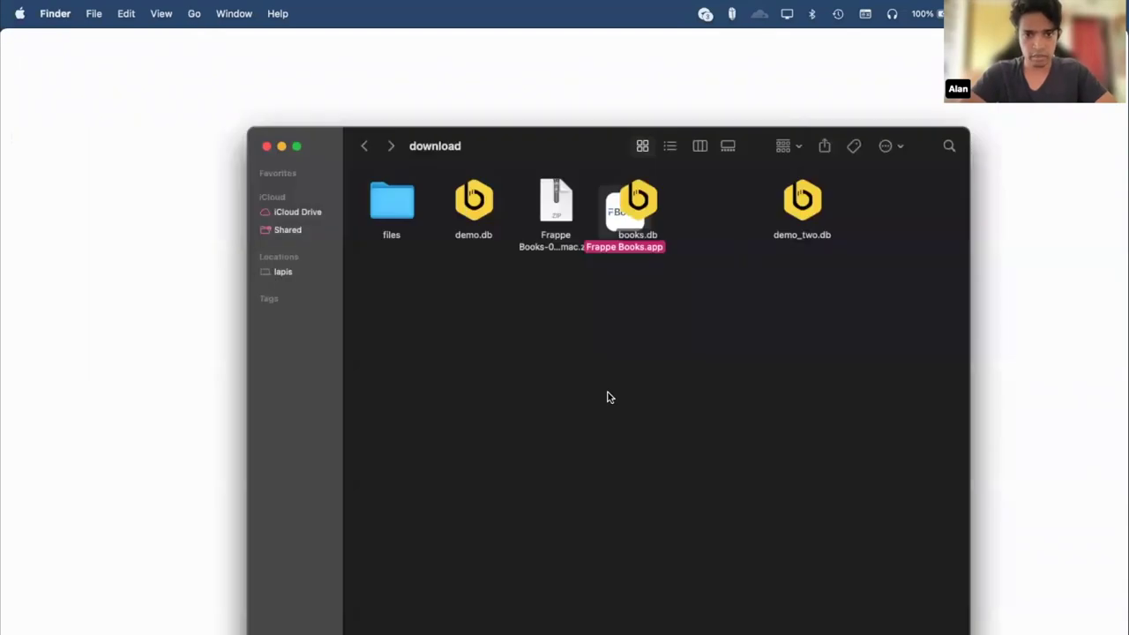
click(643, 190)
drag(643, 189, 740, 308)
click(696, 315)
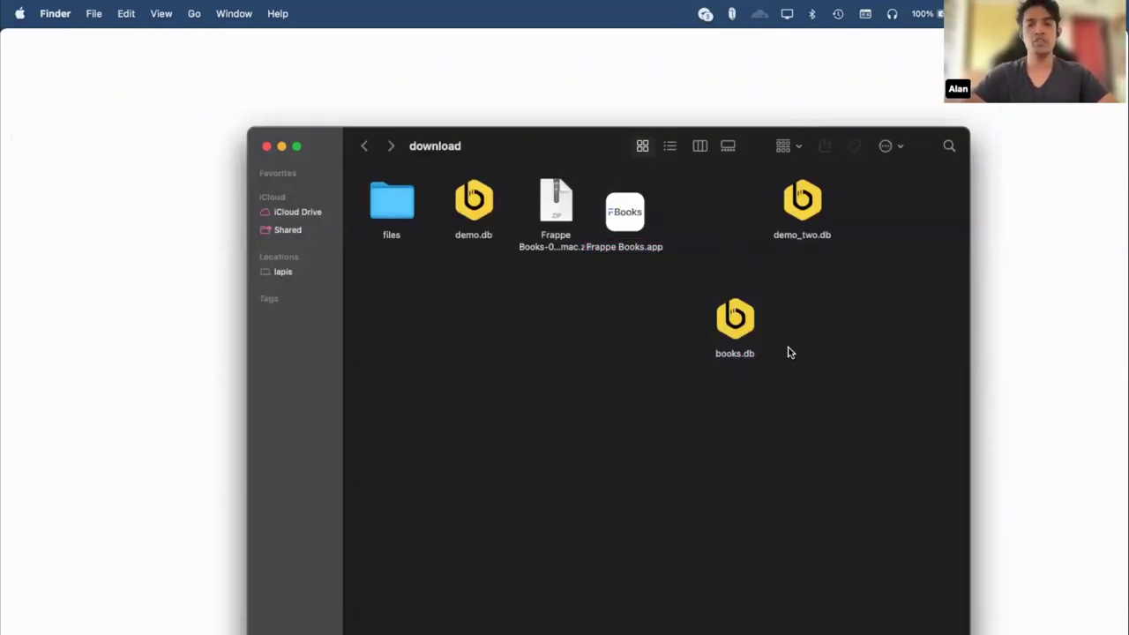
double_click(741, 327)
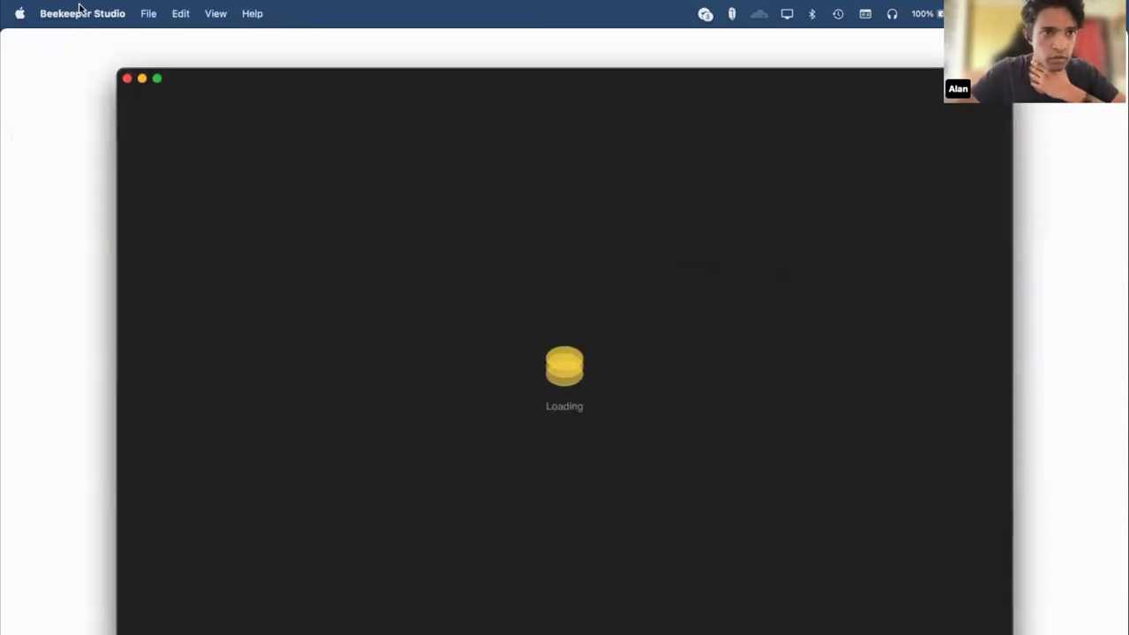
Open the AccountingLedgerEntry table in books.db and scroll across all its ledger columns.
scroll(232, 317, down, 5)
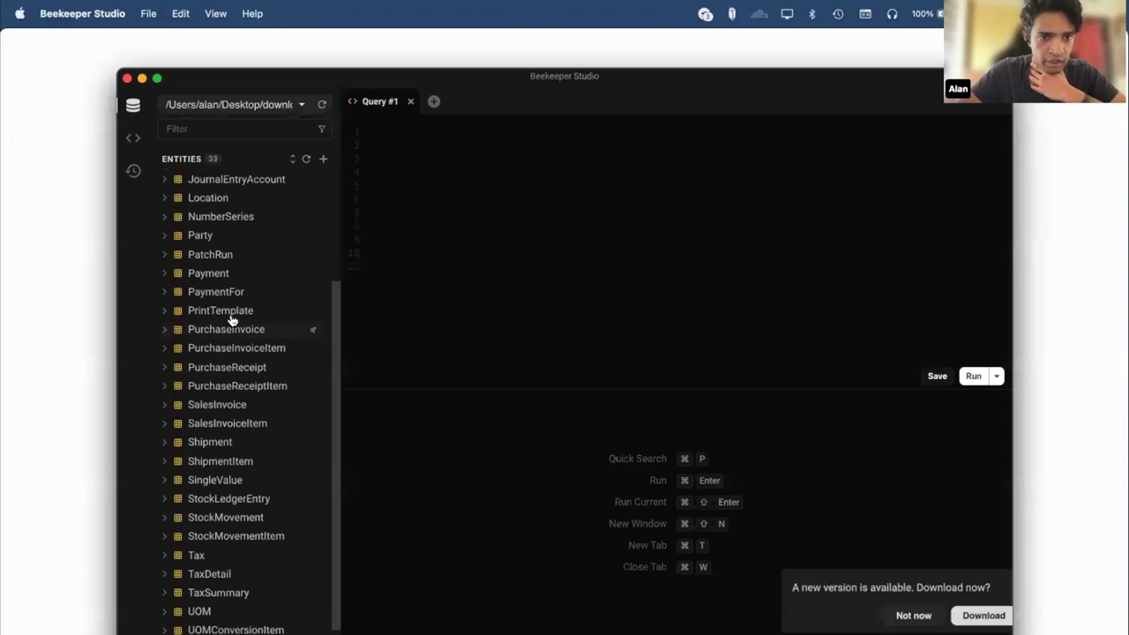
scroll(232, 315, up, 5)
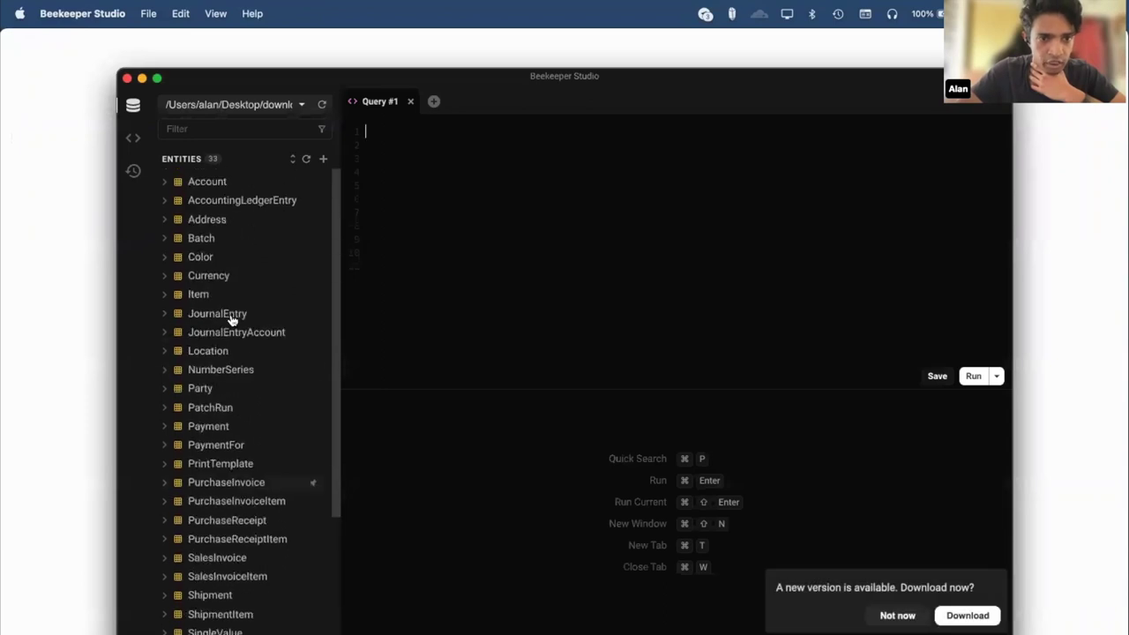
click(242, 202)
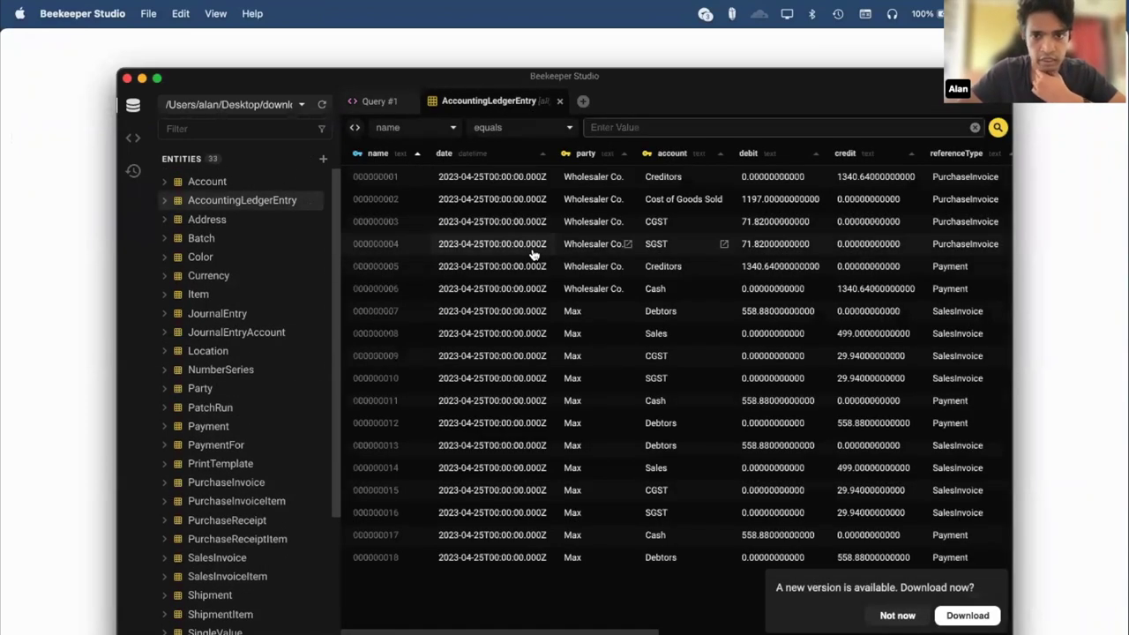
scroll(534, 254, right, 5)
scroll(533, 254, left, 5)
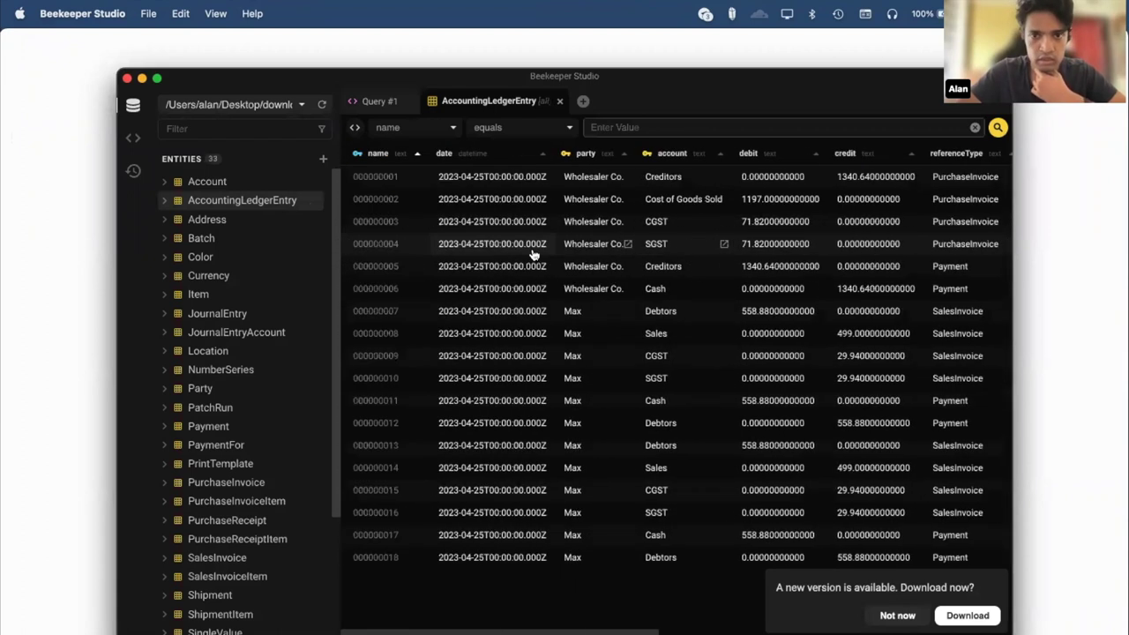
scroll(534, 254, right, 4)
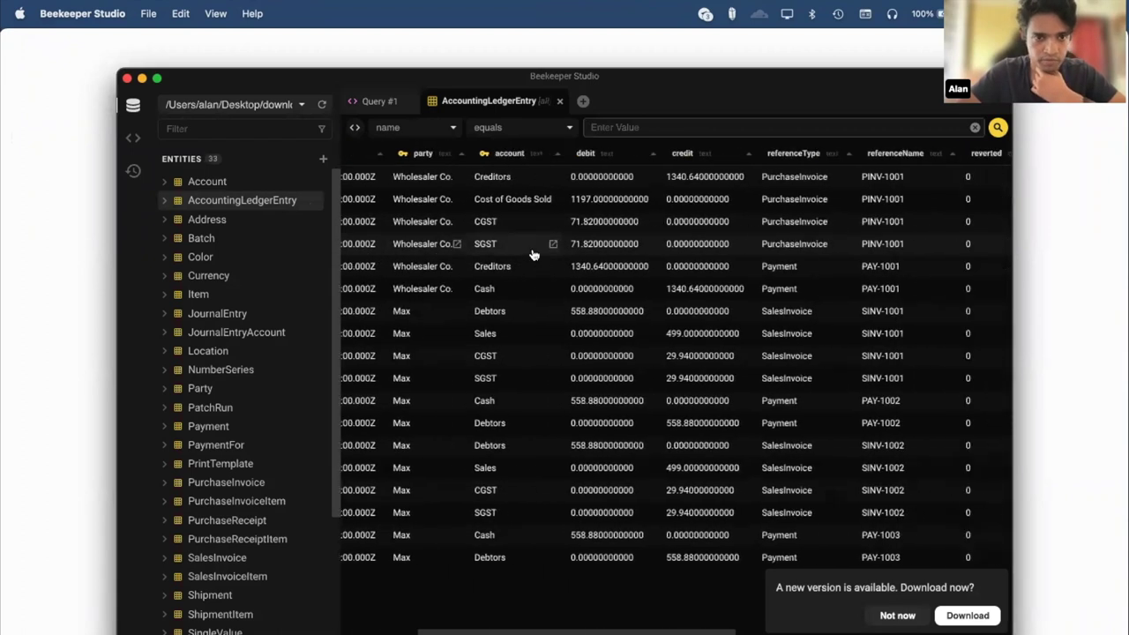
scroll(534, 254, right, 3)
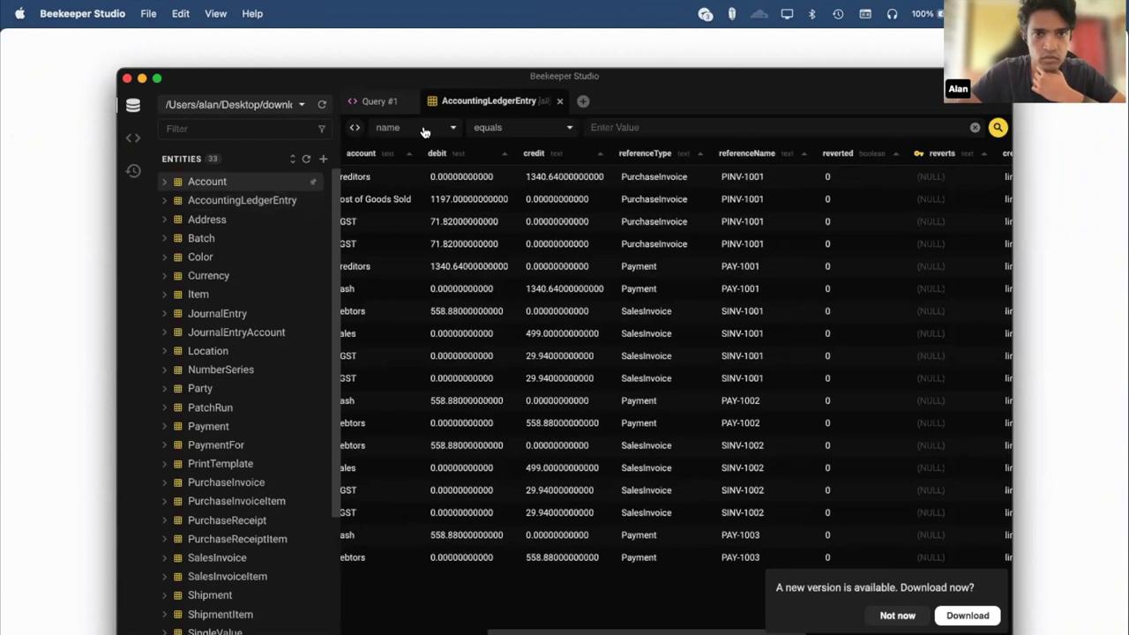
Close Beekeeper Studio and delete demo_two.db from Frappe Books' recent files.
click(127, 79)
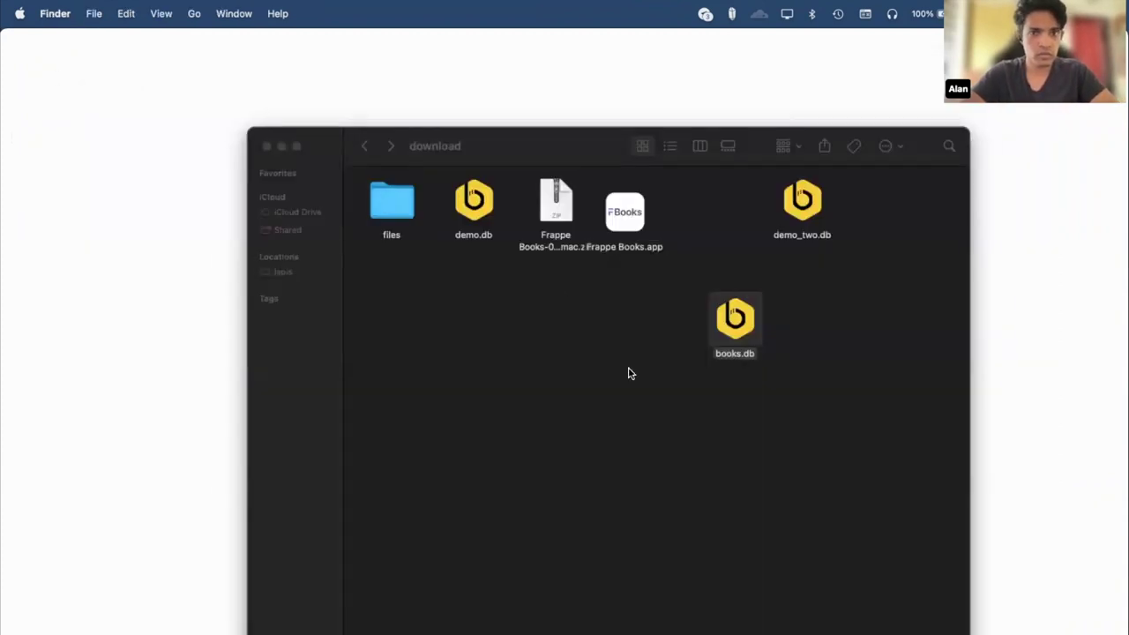
click(980, 303)
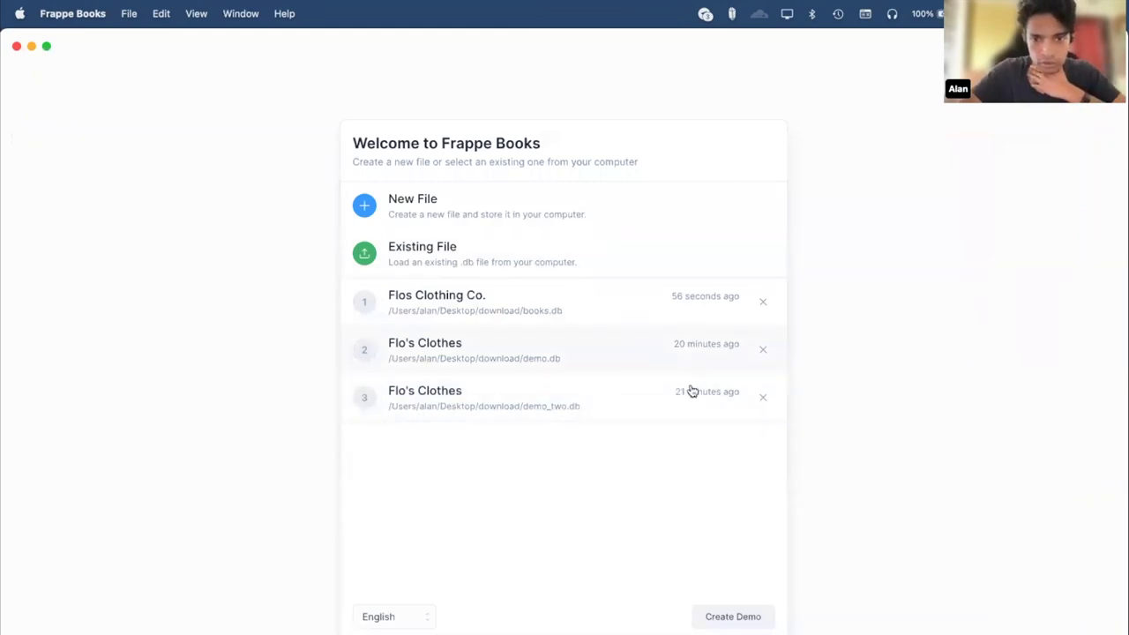
click(763, 397)
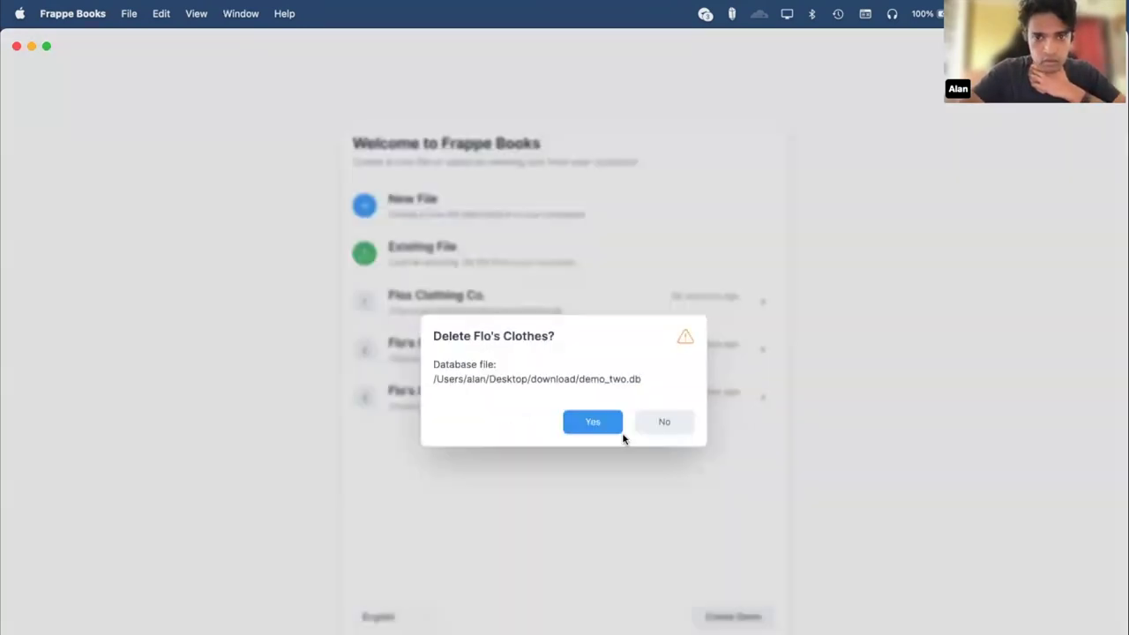
click(580, 430)
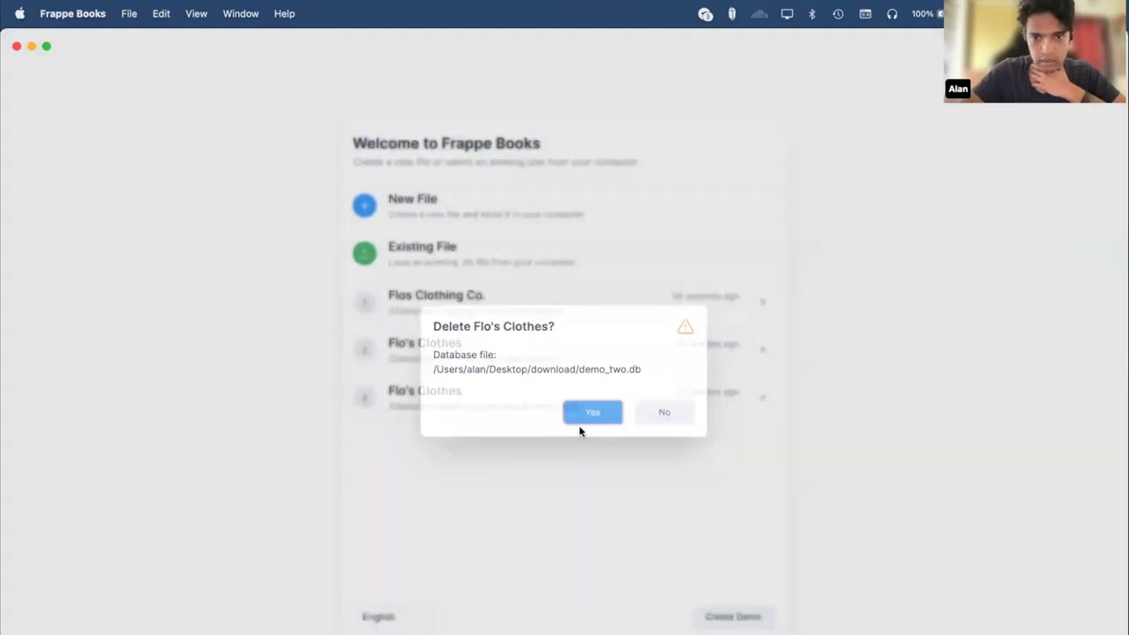
Confirm in Finder that demo_two.db is gone, then return to Frappe Books.
key(super+Tab)
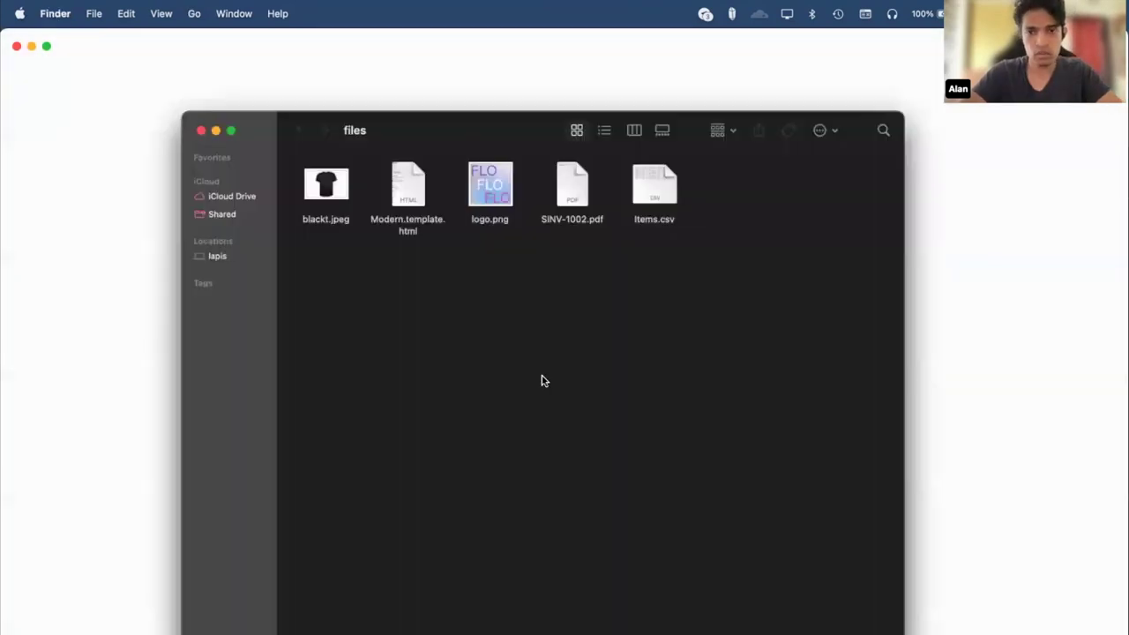
key(super+grave)
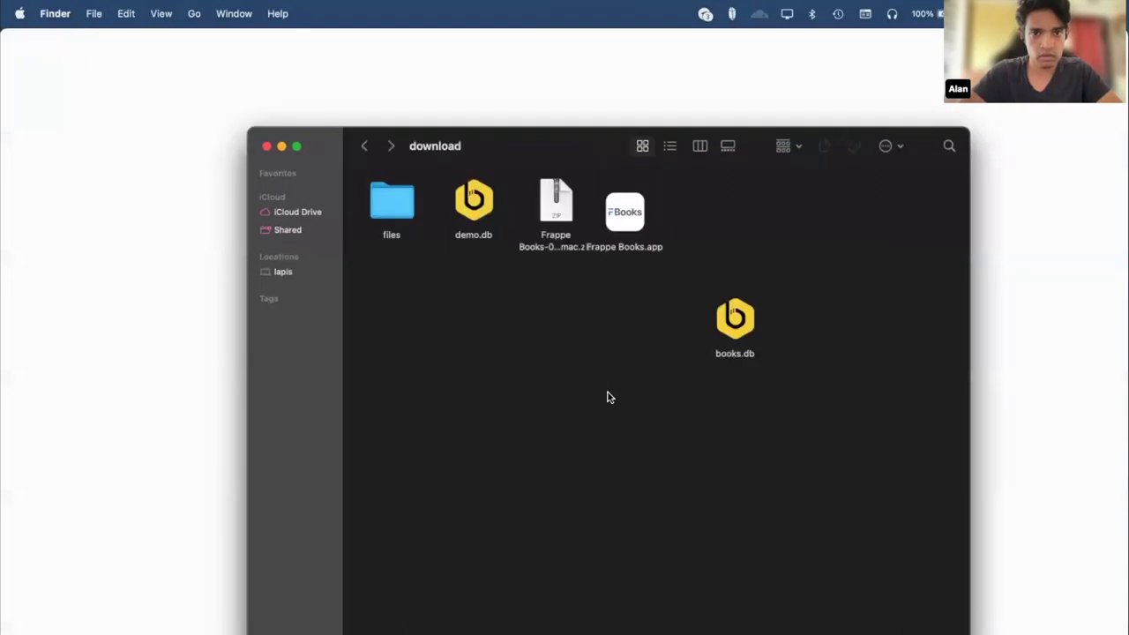
key(super+Tab)
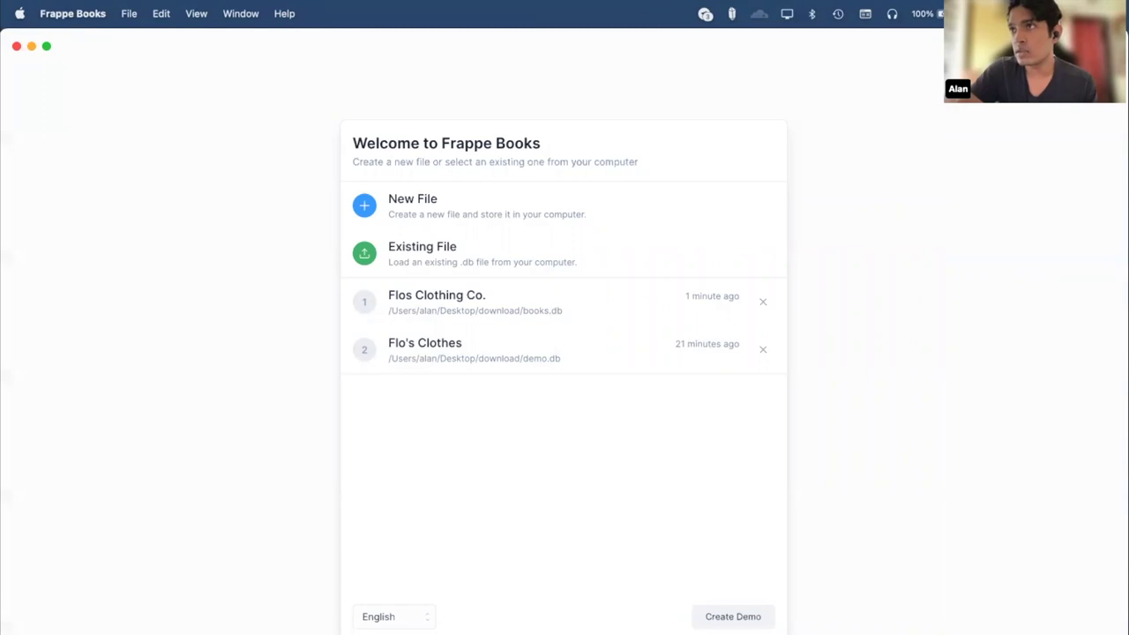
Open Flos Clothing Co.'s books and the IGST-0.25 tax template under Setup > Taxes.
click(549, 302)
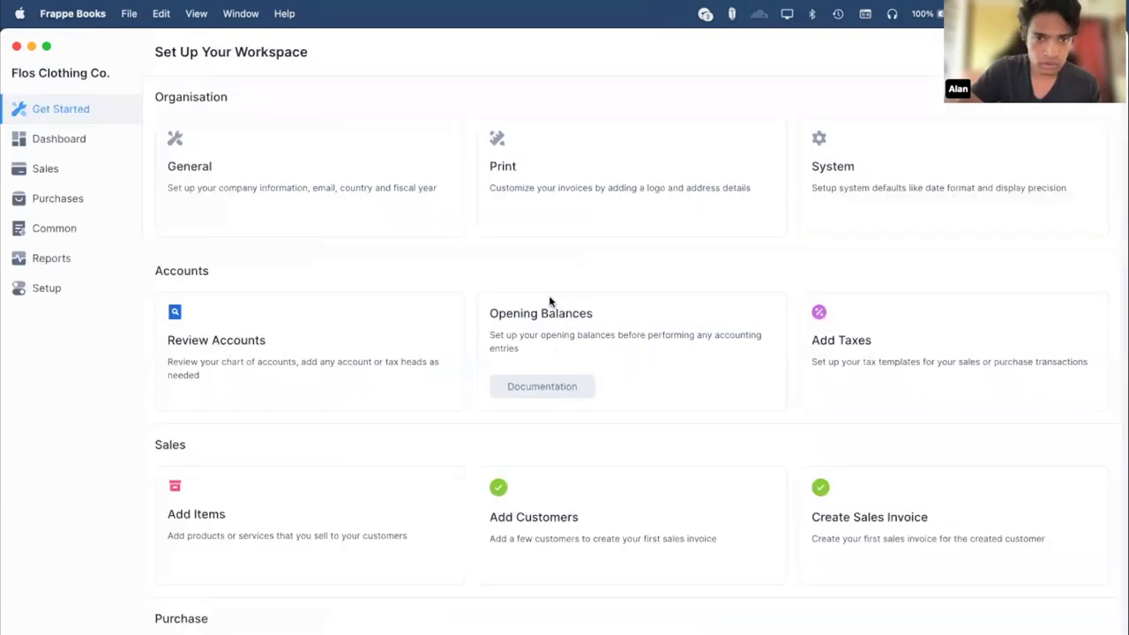
click(53, 291)
click(58, 350)
click(300, 206)
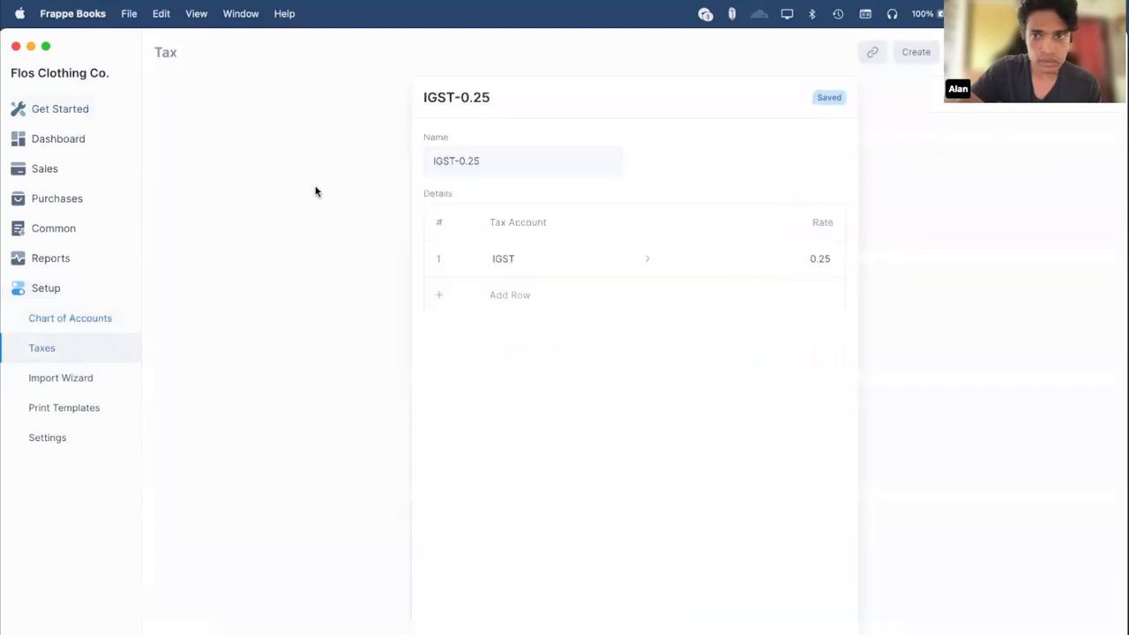
Keep IGST as the only tax row, removing an added empty row, and return to Taxes.
click(547, 256)
scroll(617, 392, down, 1)
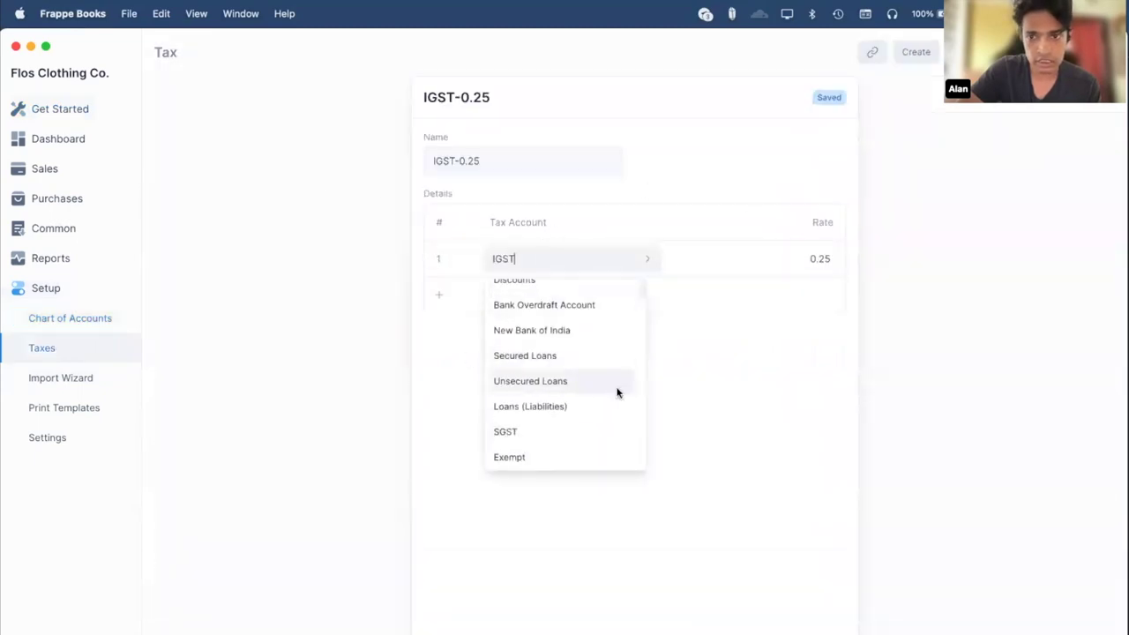
click(764, 381)
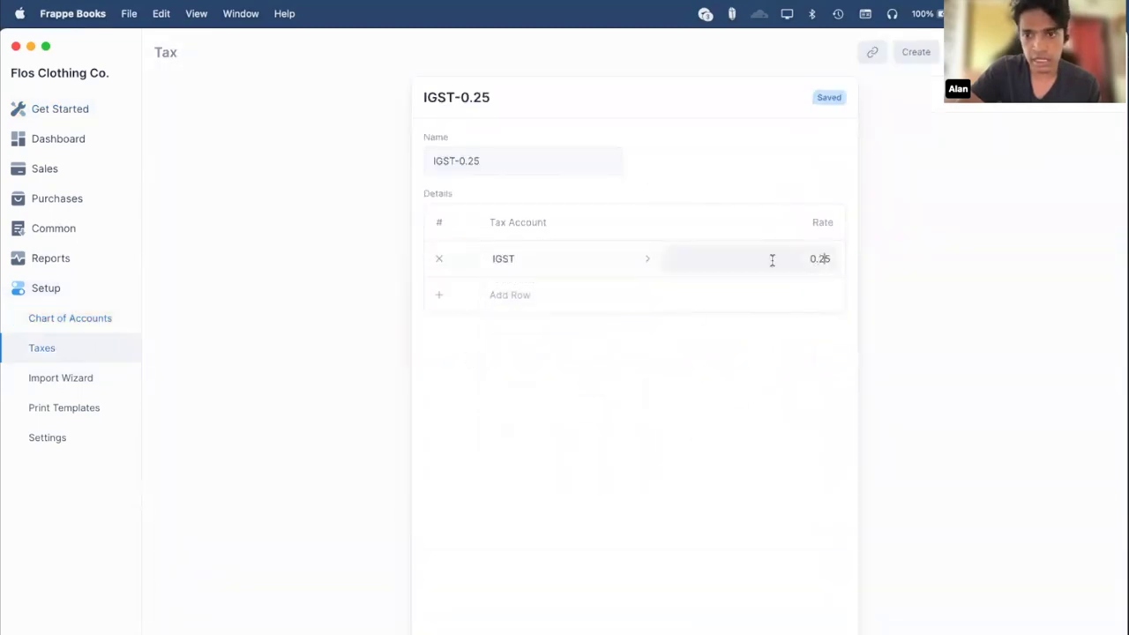
click(559, 256)
key(Escape)
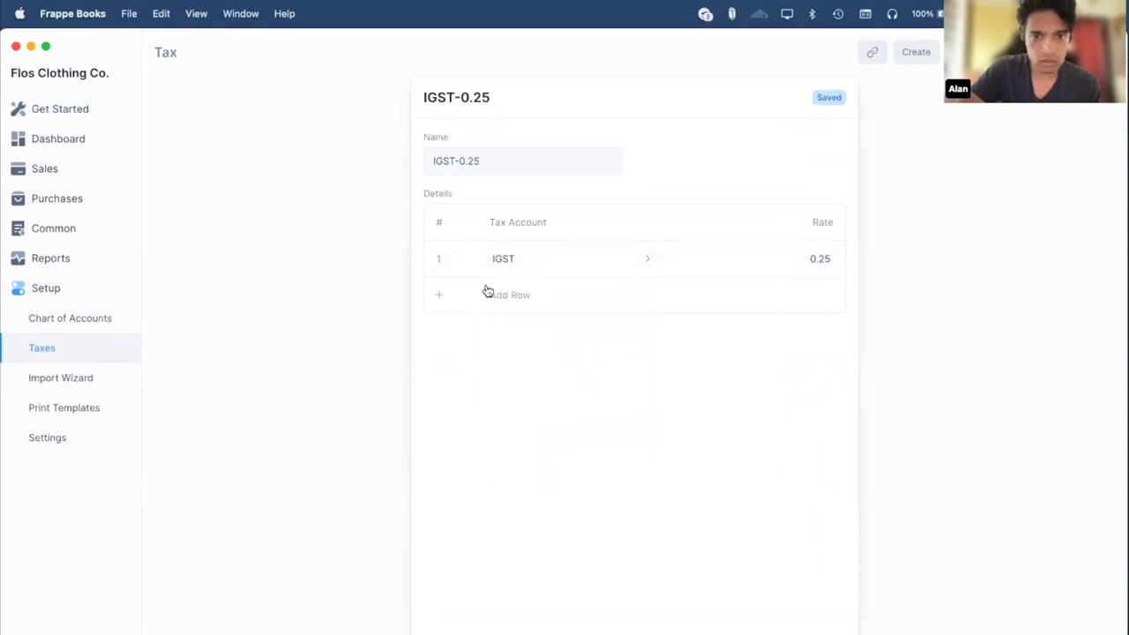
click(488, 292)
click(442, 298)
click(1099, 357)
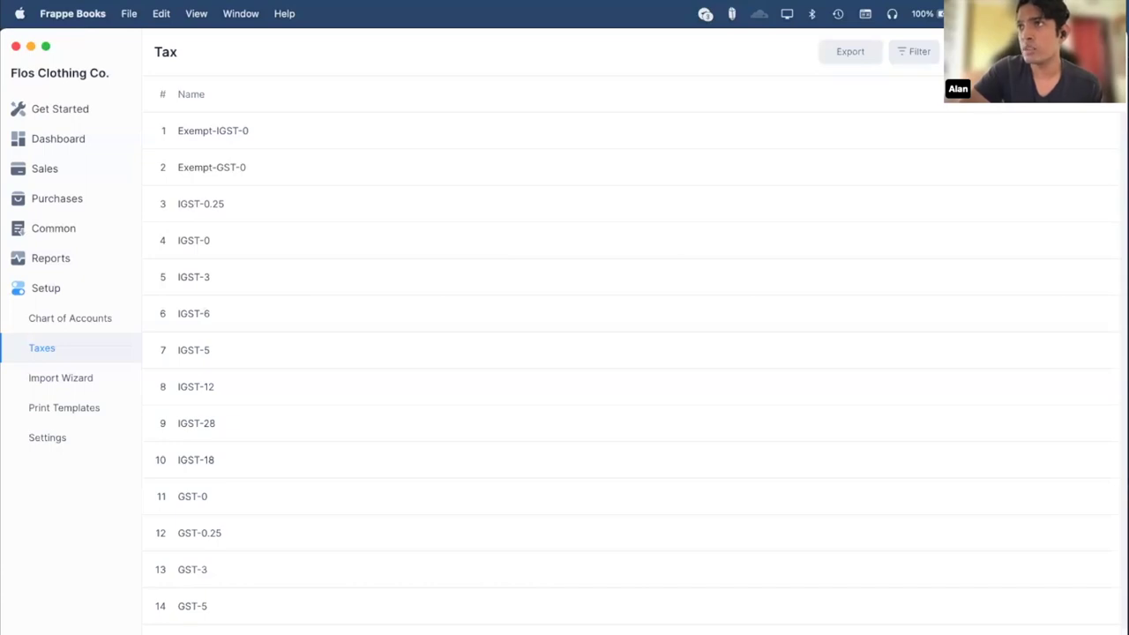
View sales payment PAY-1002, then start a new sales payment entry.
click(67, 169)
click(66, 231)
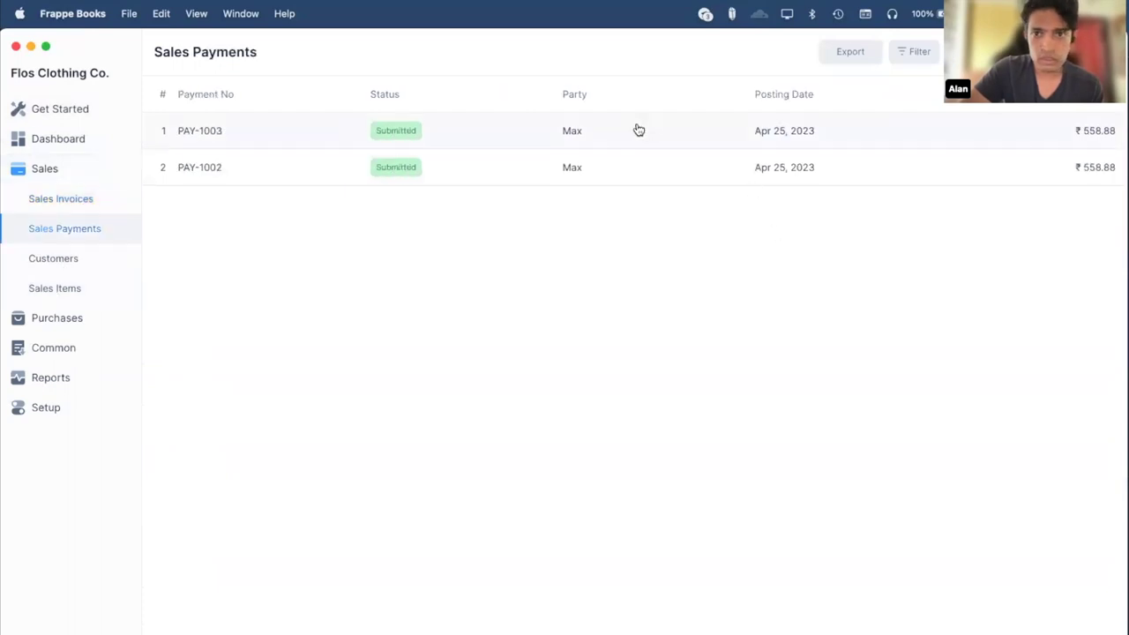
click(641, 168)
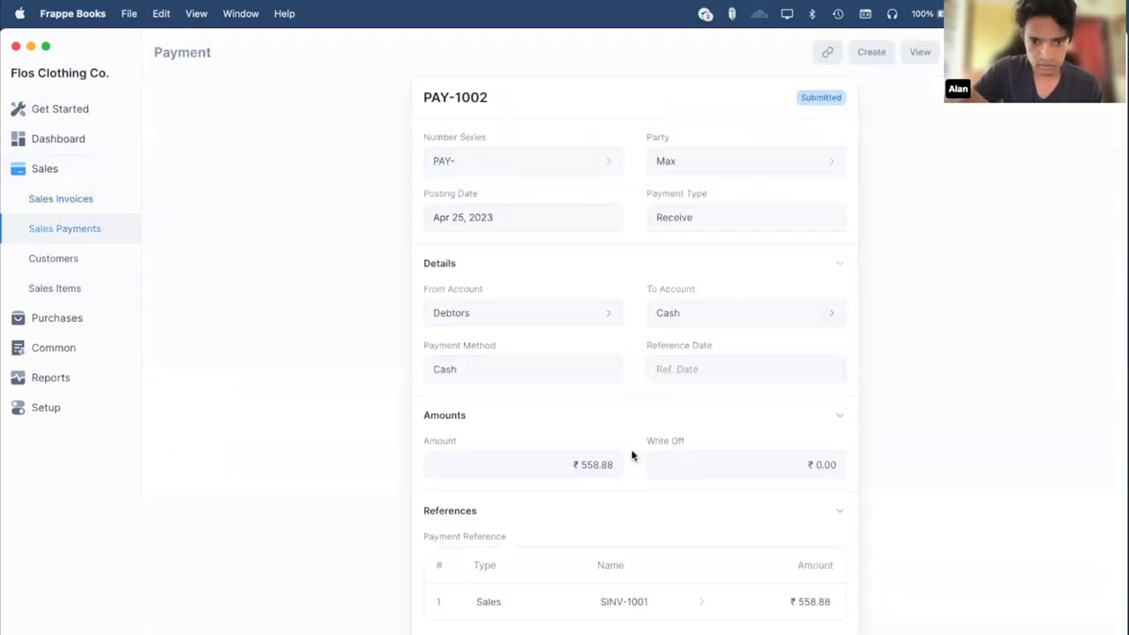
key(Escape)
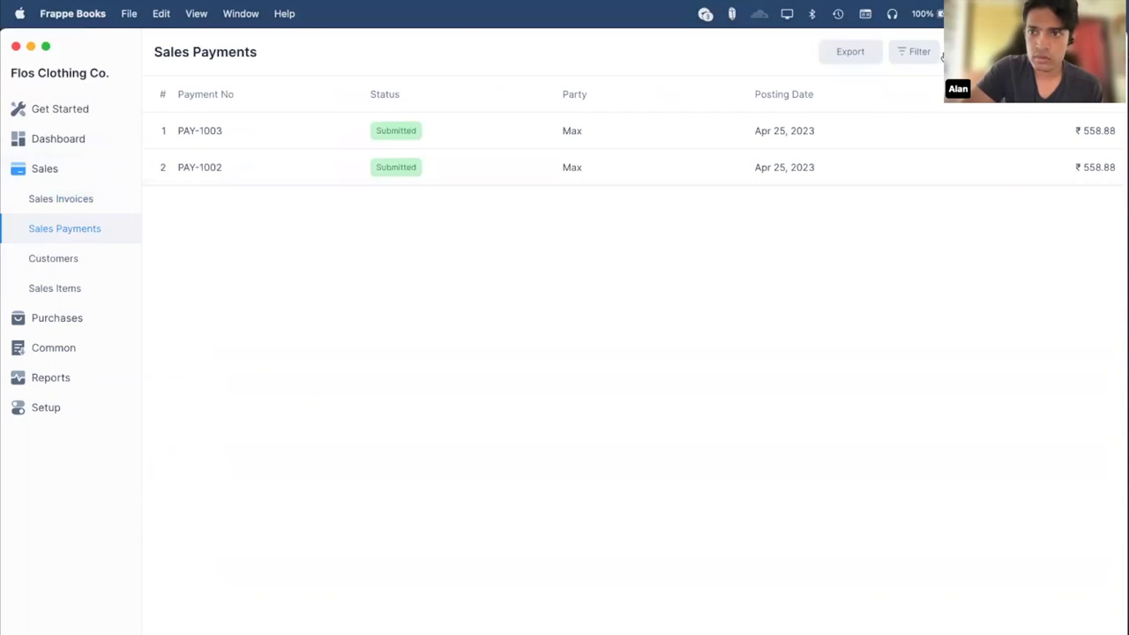
click(954, 53)
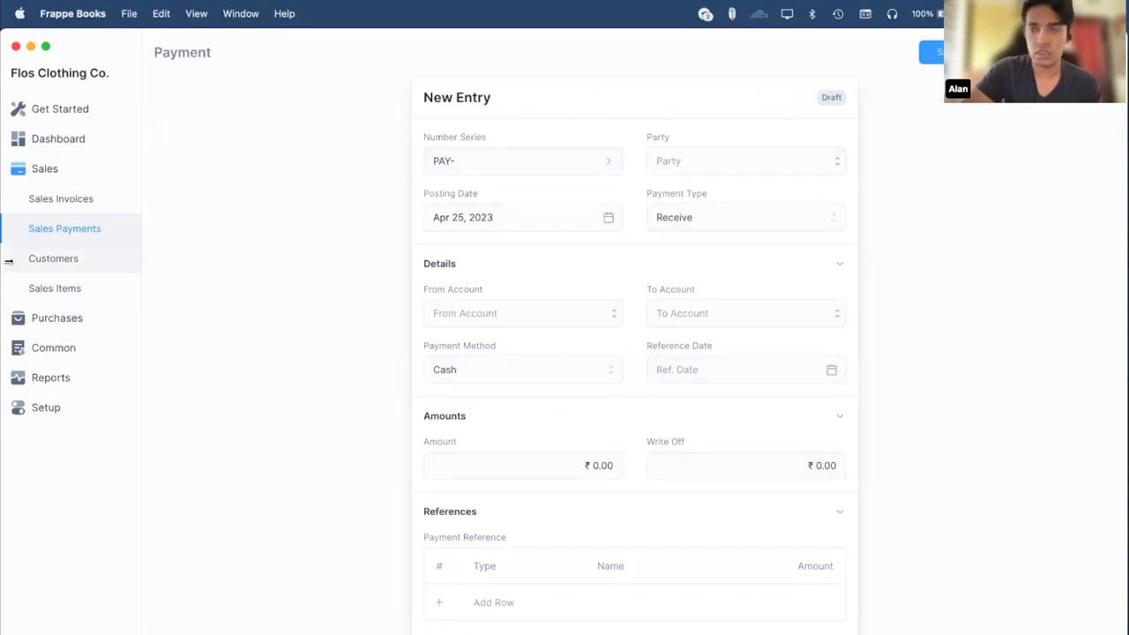
Look at the Chart of Accounts, then the Defaults settings including Purchase Invoice Terms.
click(79, 408)
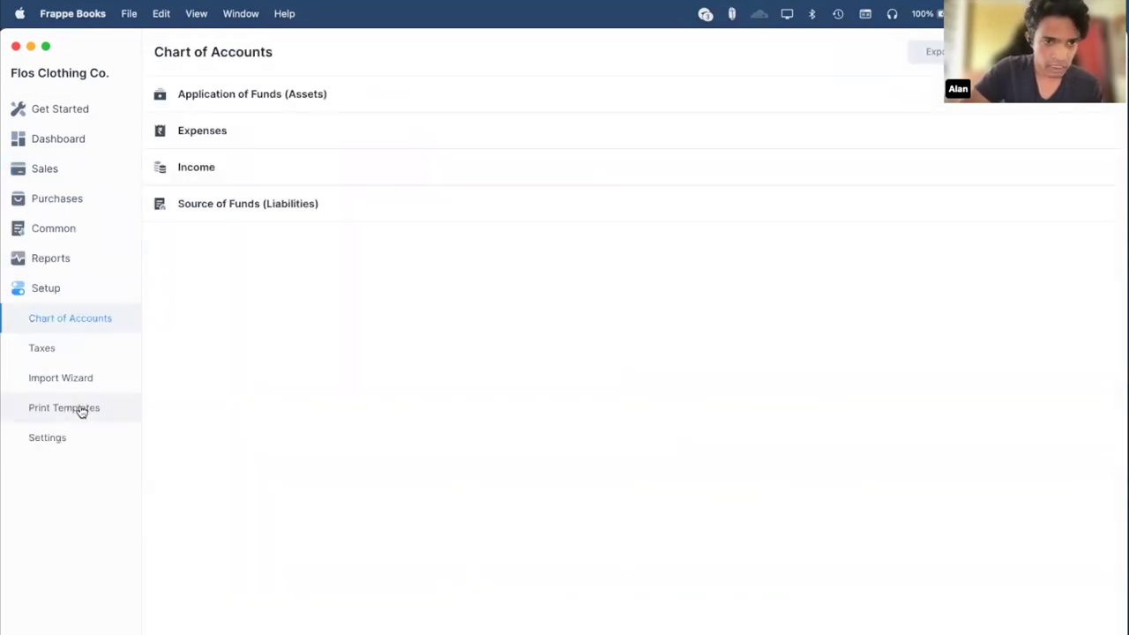
click(79, 444)
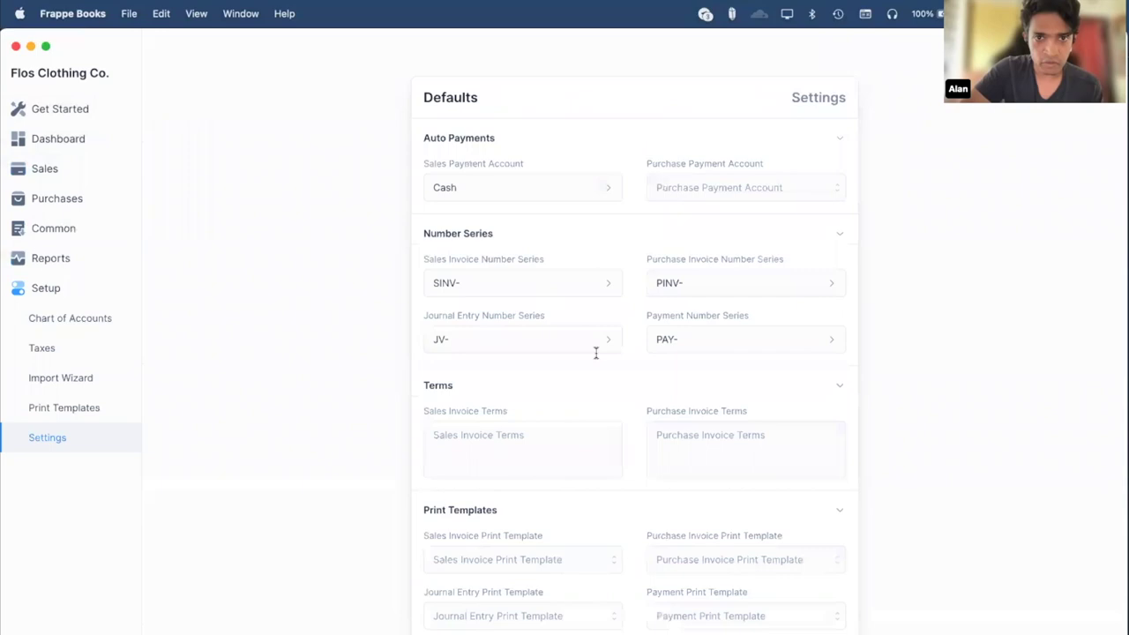
click(495, 466)
click(701, 449)
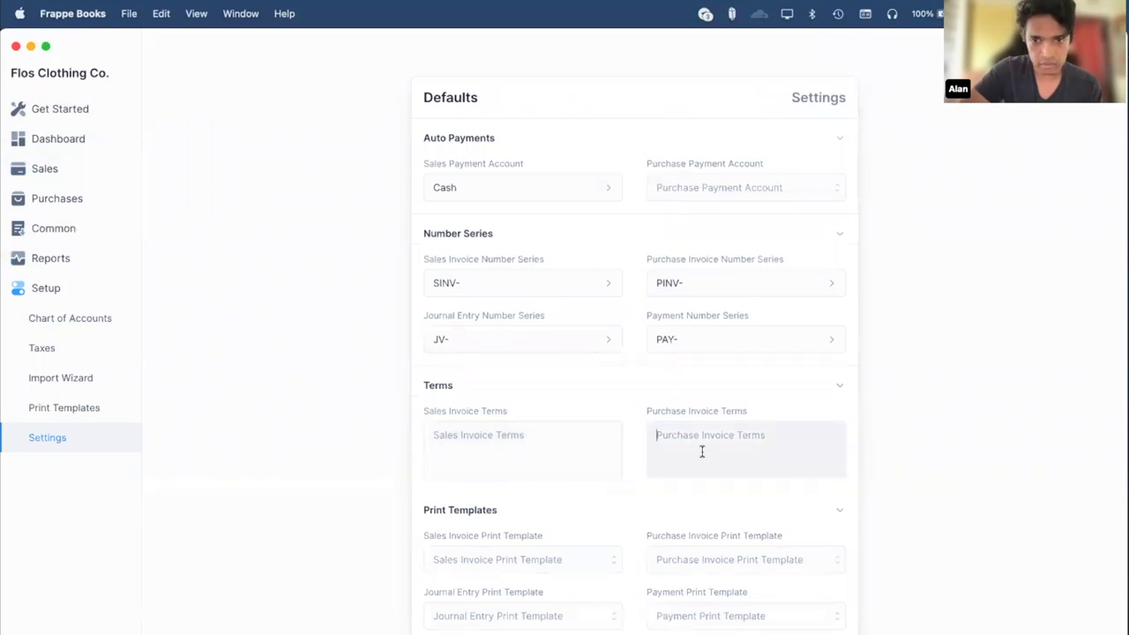
click(404, 367)
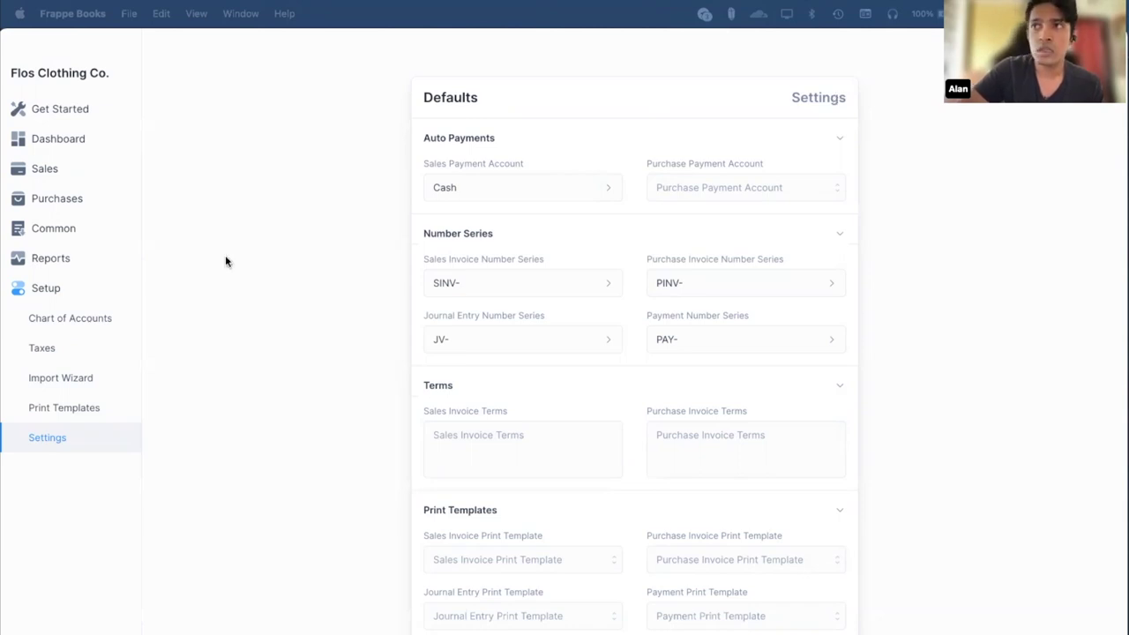
click(192, 199)
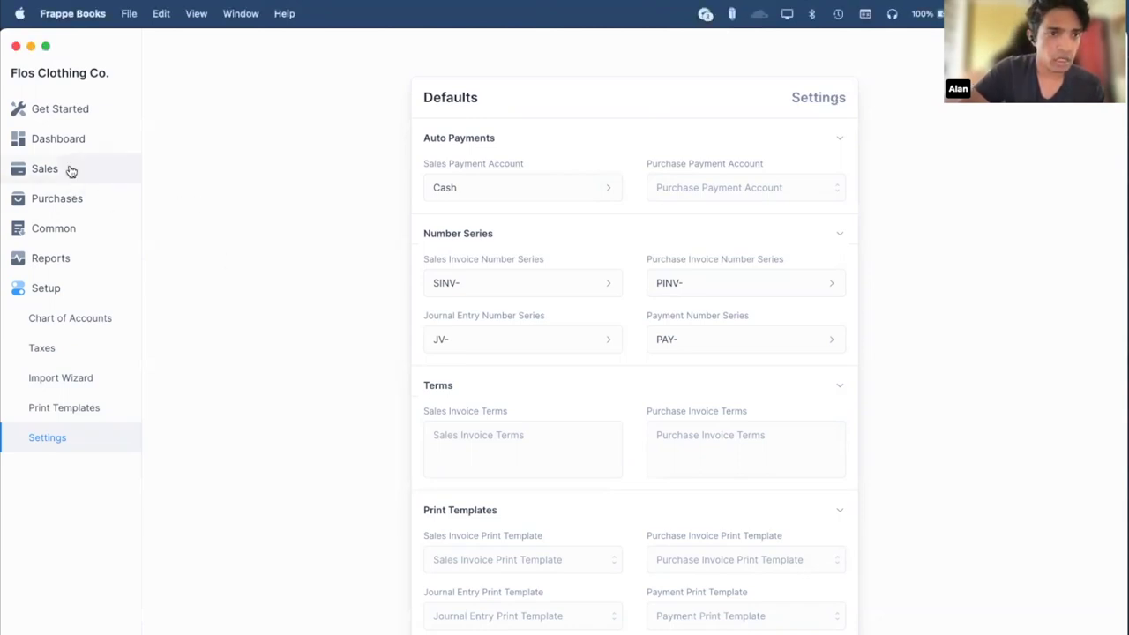
Start a sales payment, check its Posting Date picker, then discard it to list PAY-1003 and PAY-1002.
click(70, 171)
click(113, 233)
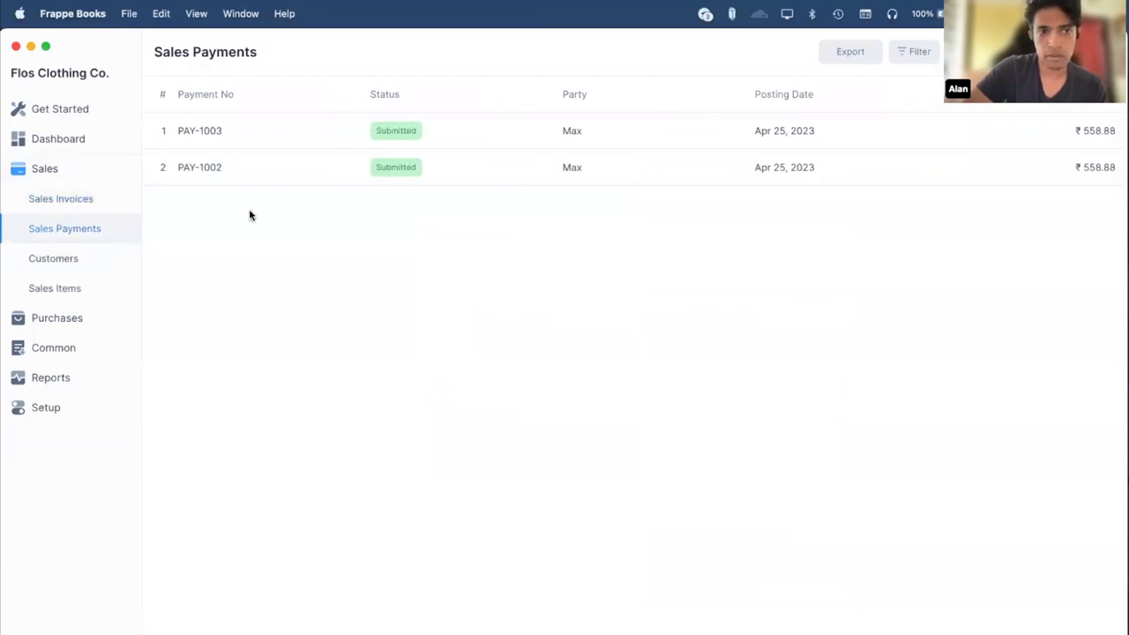
click(962, 51)
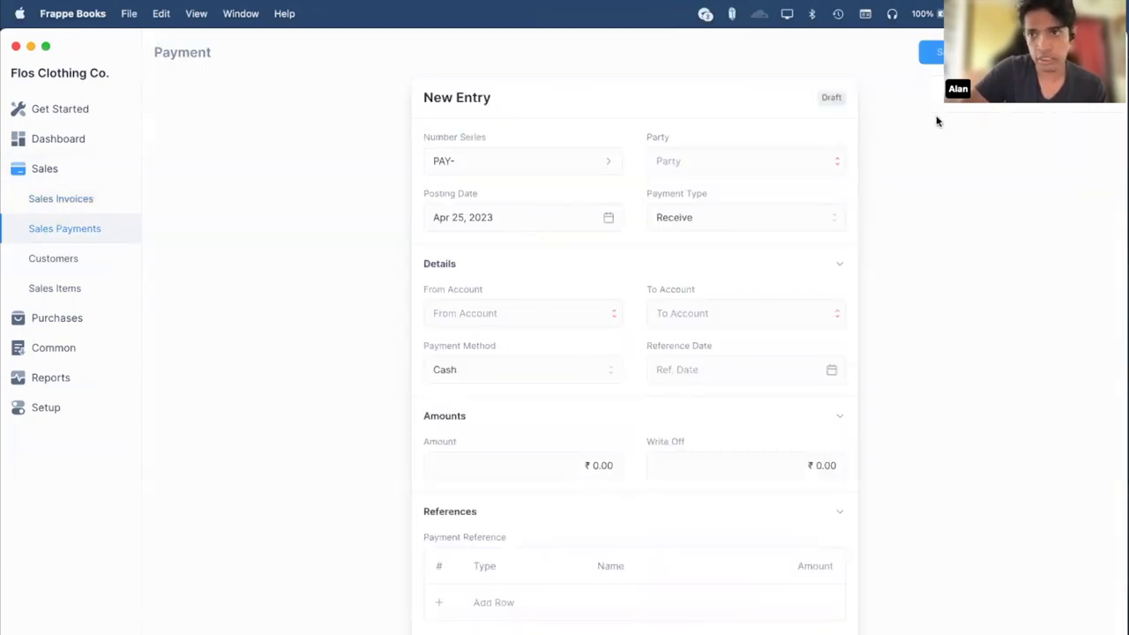
click(516, 220)
click(335, 298)
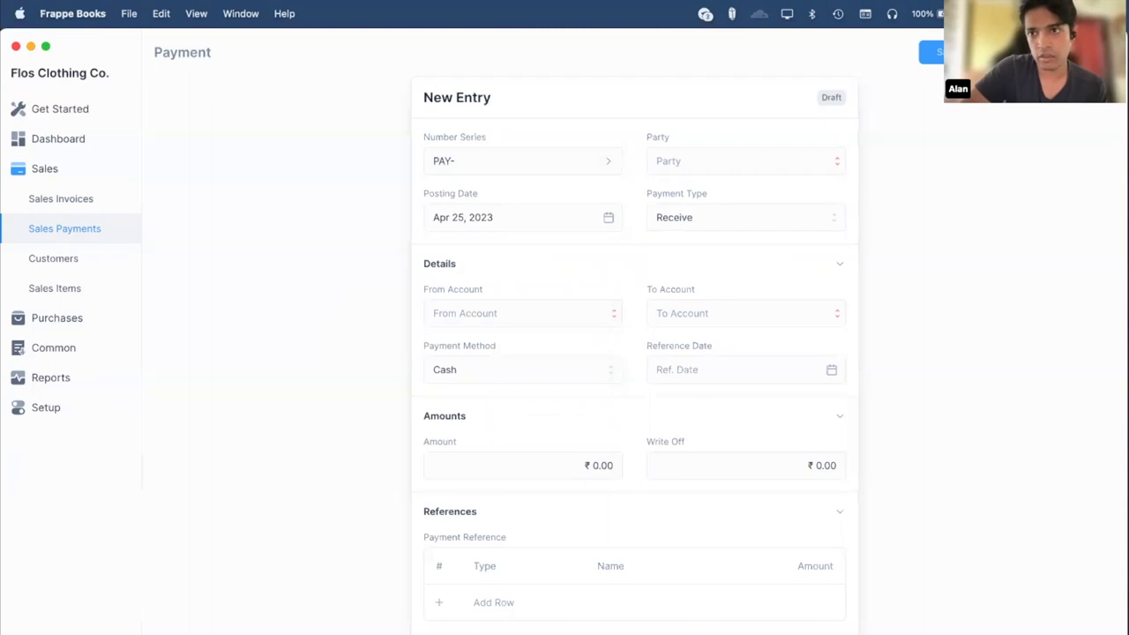
key(Escape)
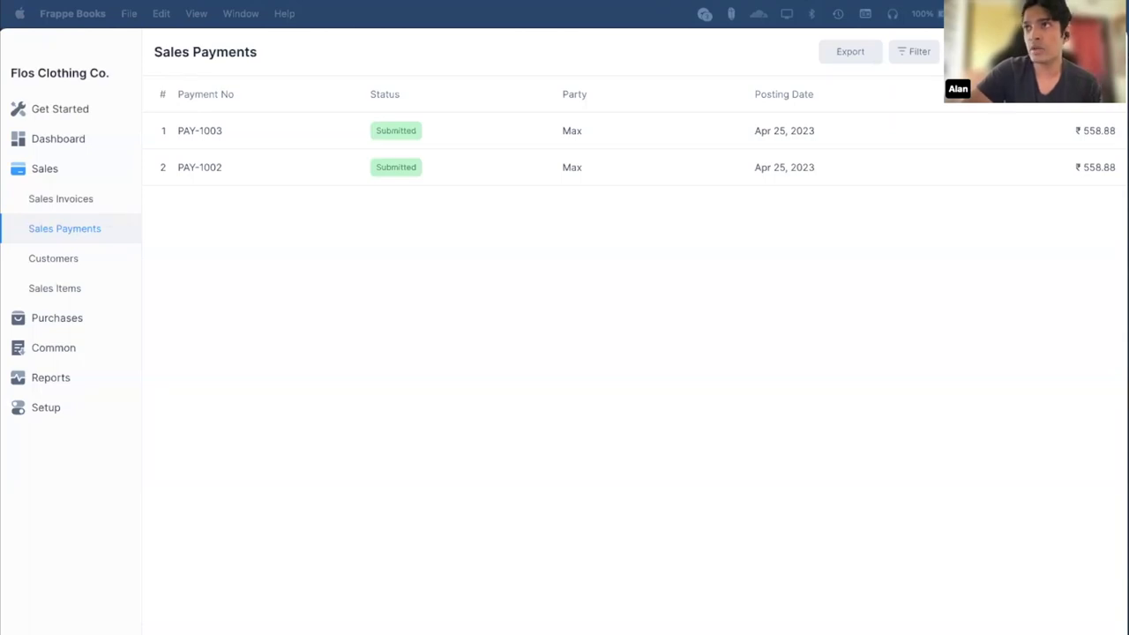
Start a new journal entry and discard it.
click(423, 53)
click(54, 349)
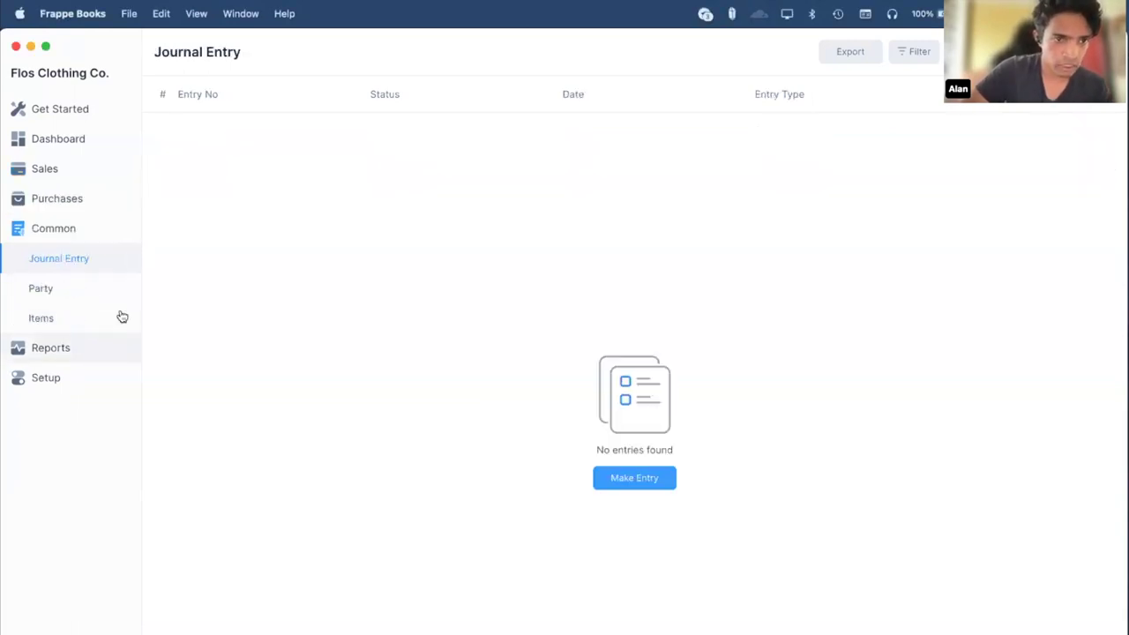
click(632, 477)
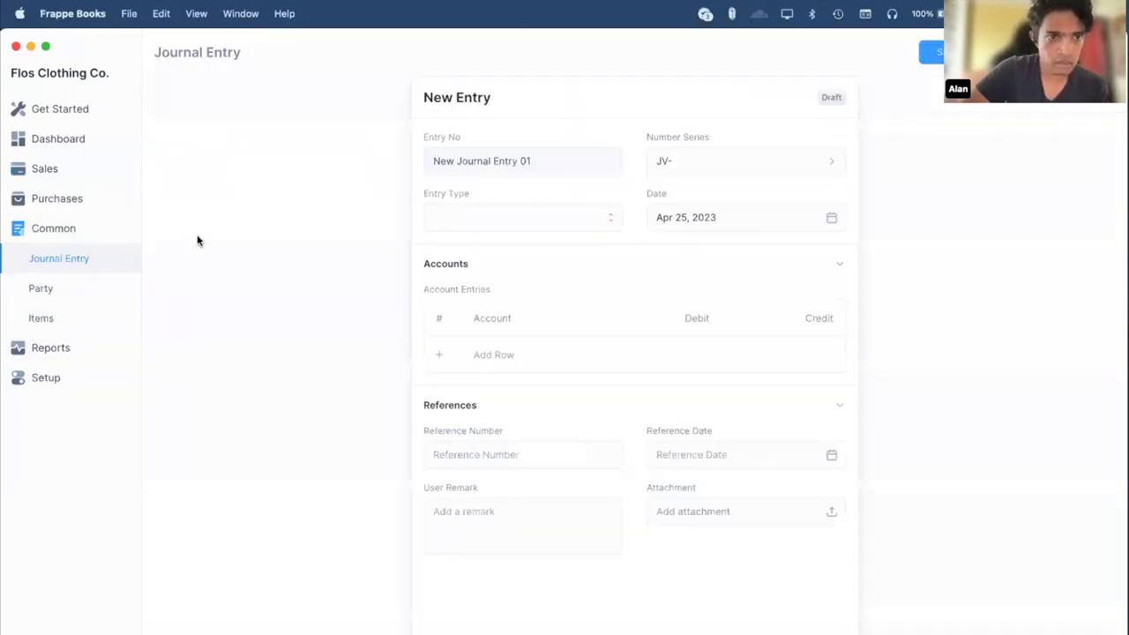
key(Escape)
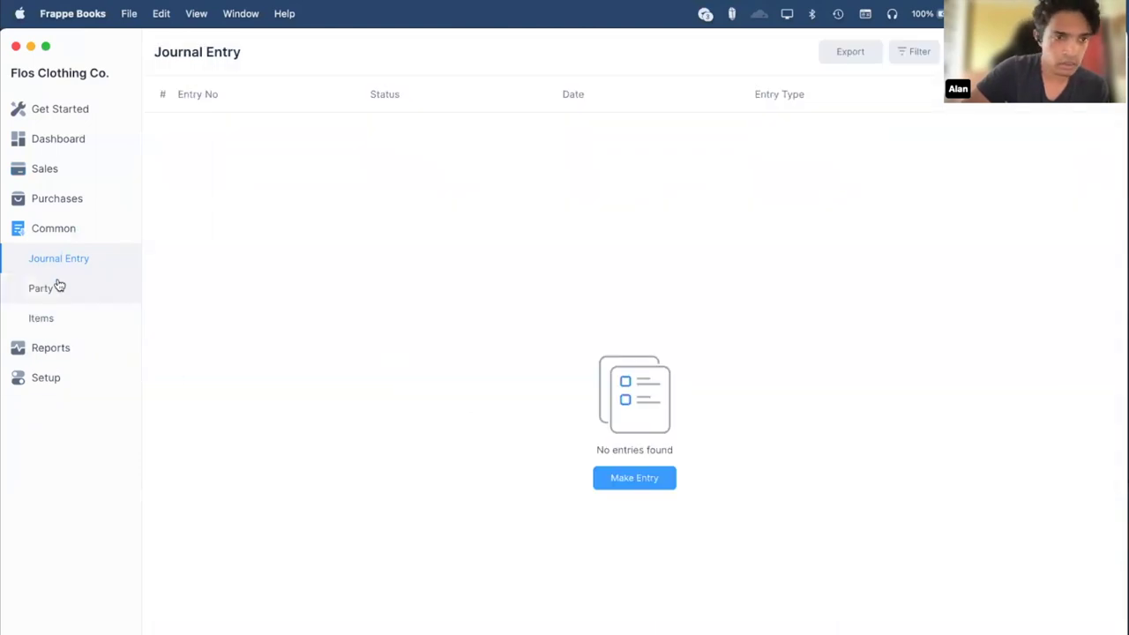
Start a new party, check its currency choices leaving INR, then return to the Dashboard.
click(56, 285)
click(619, 477)
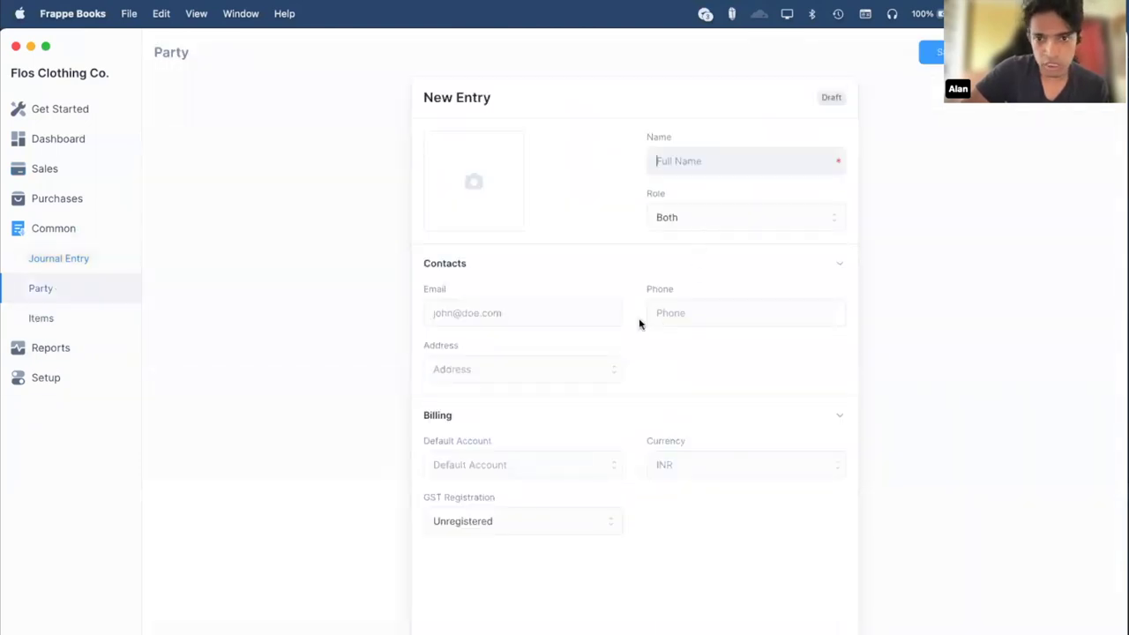
click(728, 464)
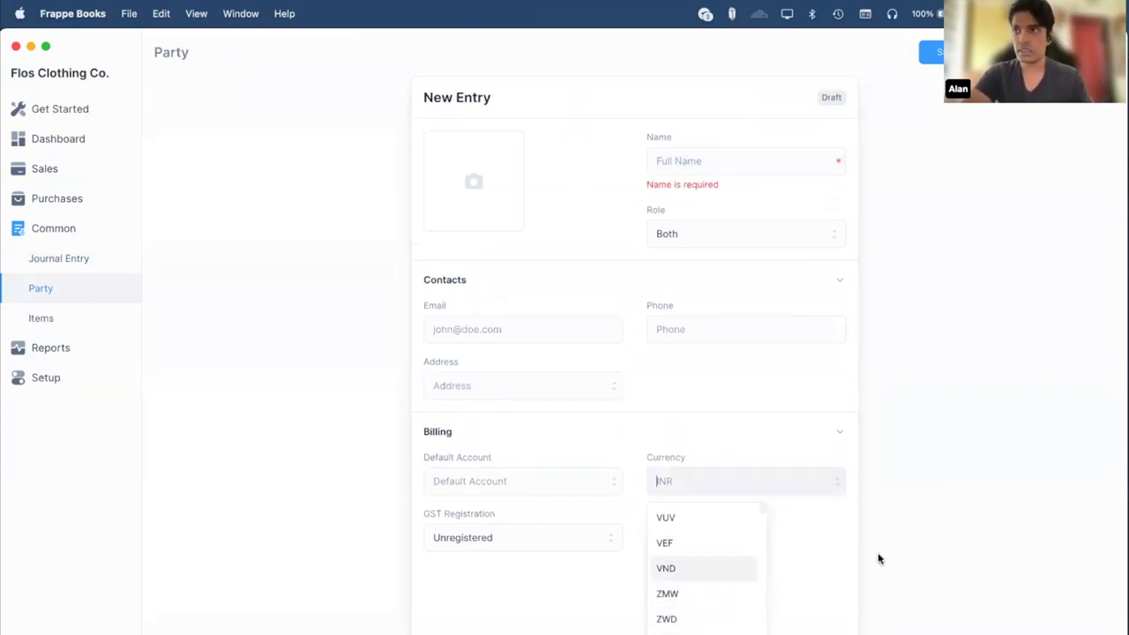
click(909, 545)
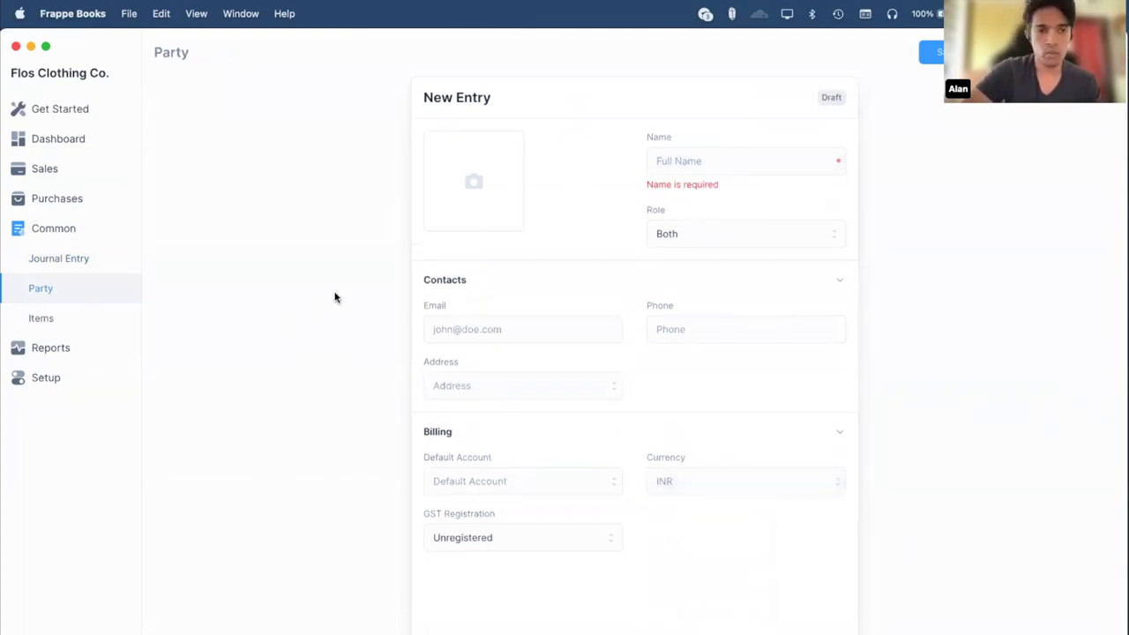
click(80, 143)
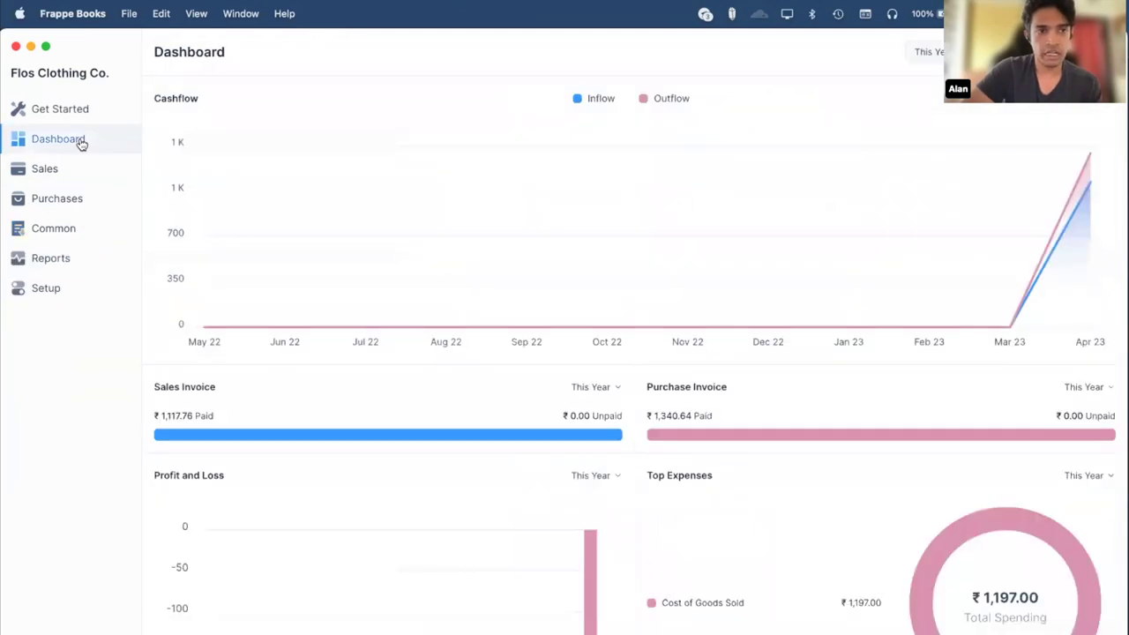
Load the Frappe Books documentation site in a new Chrome tab via 'docs'.
key(super+Tab)
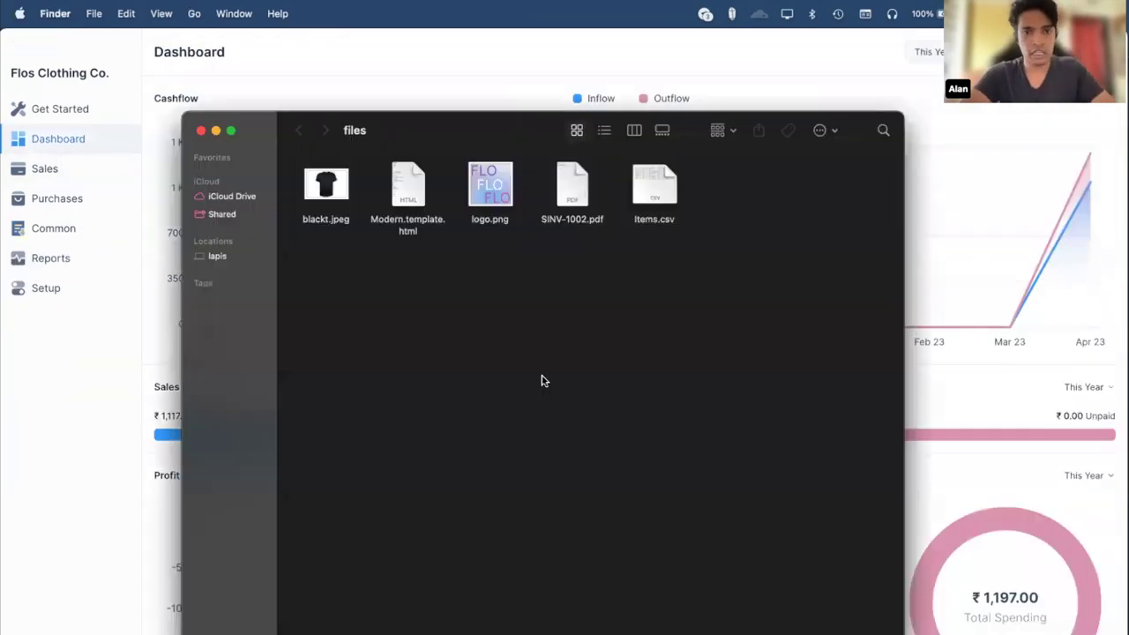
key(super+Tab)
key(super+t)
text(docs)
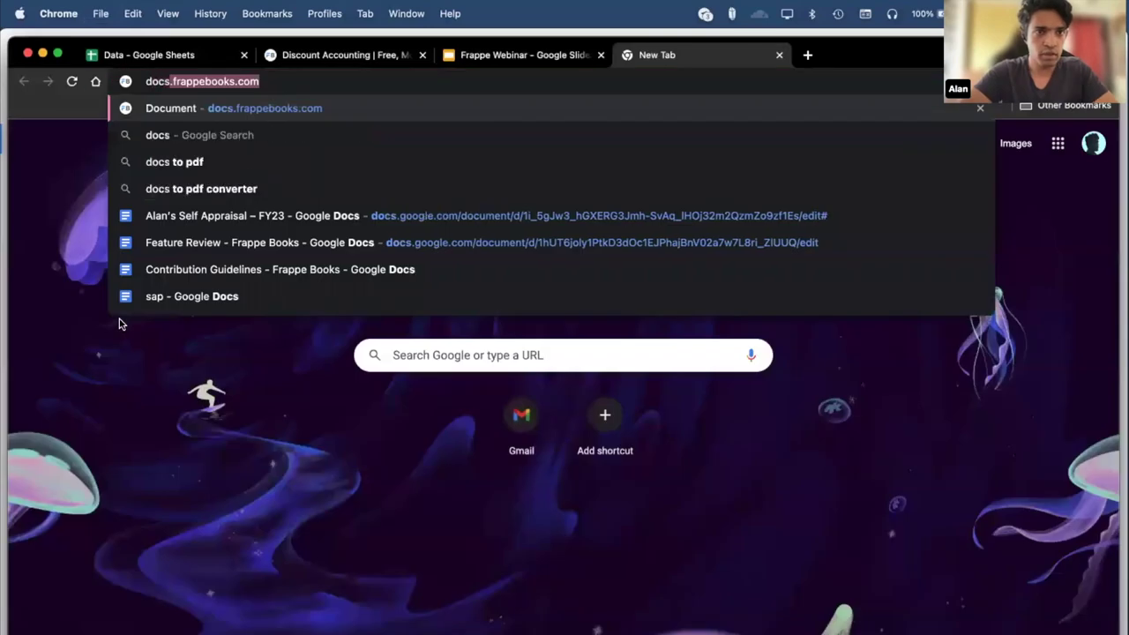
key(Return)
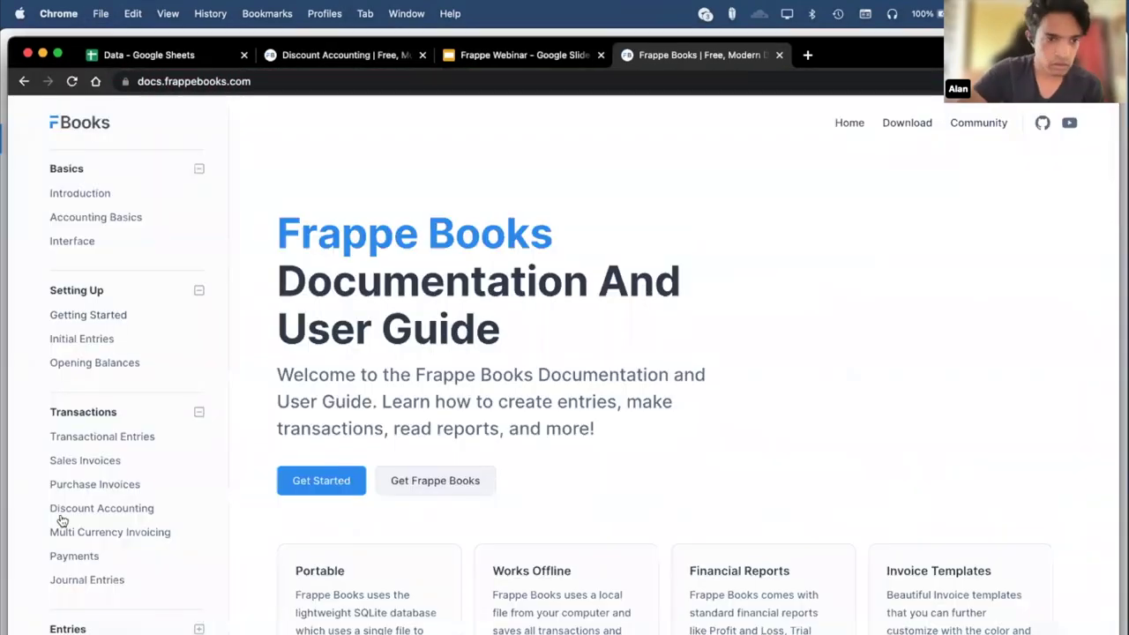
Open the Multi Currency Invoicing page and scroll to its invoice-creation section.
click(84, 534)
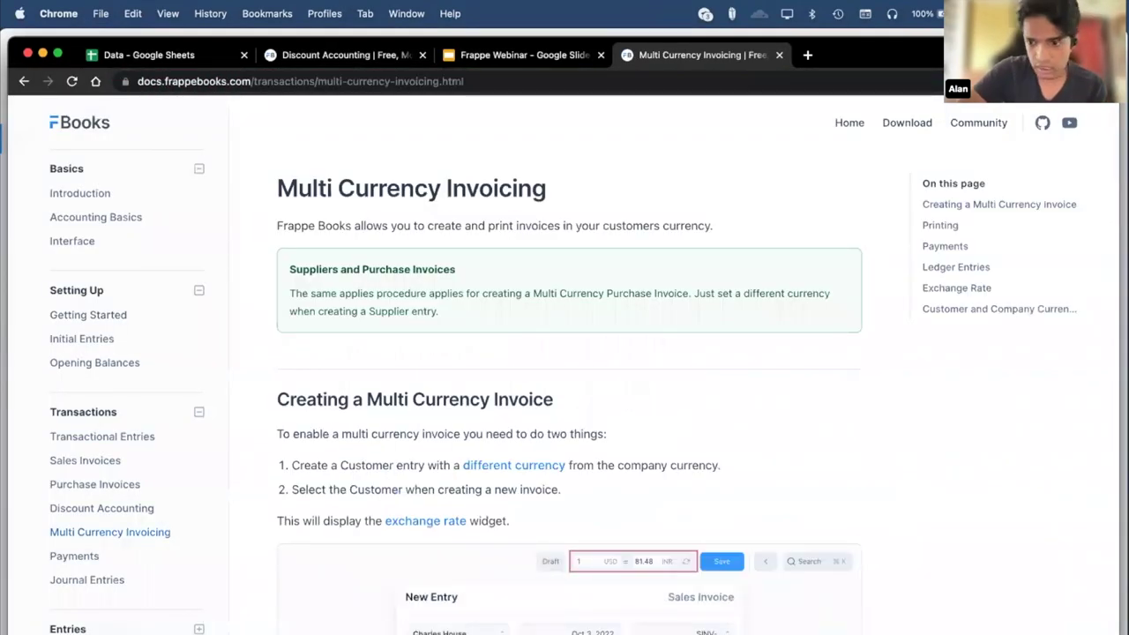
scroll(820, 481, down, 5)
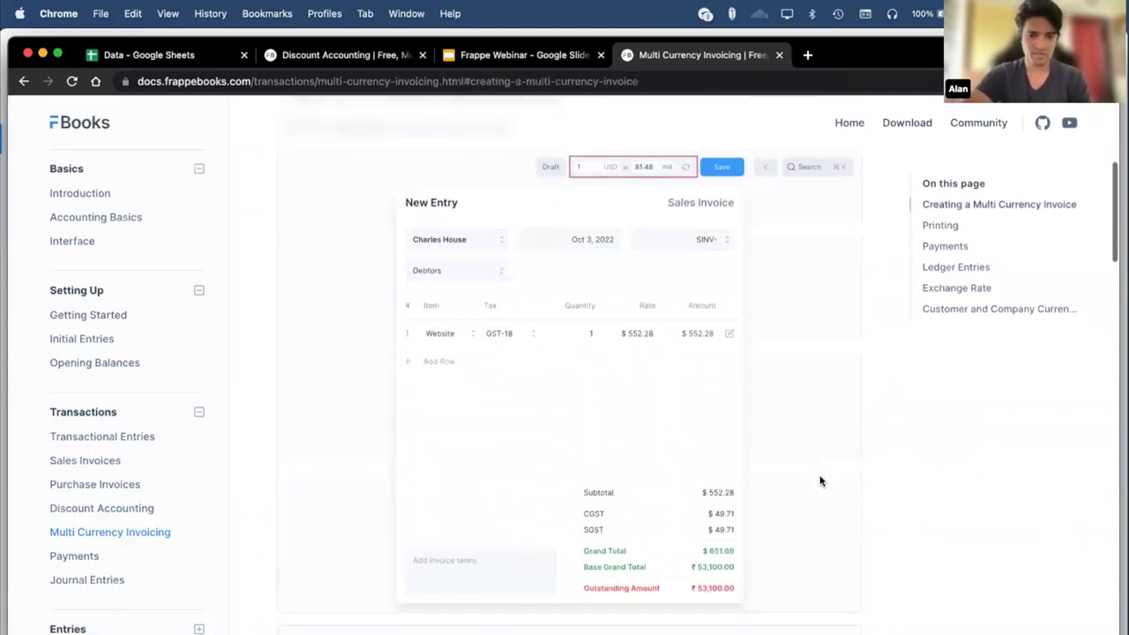
scroll(820, 481, up, 1)
scroll(677, 355, up, 2)
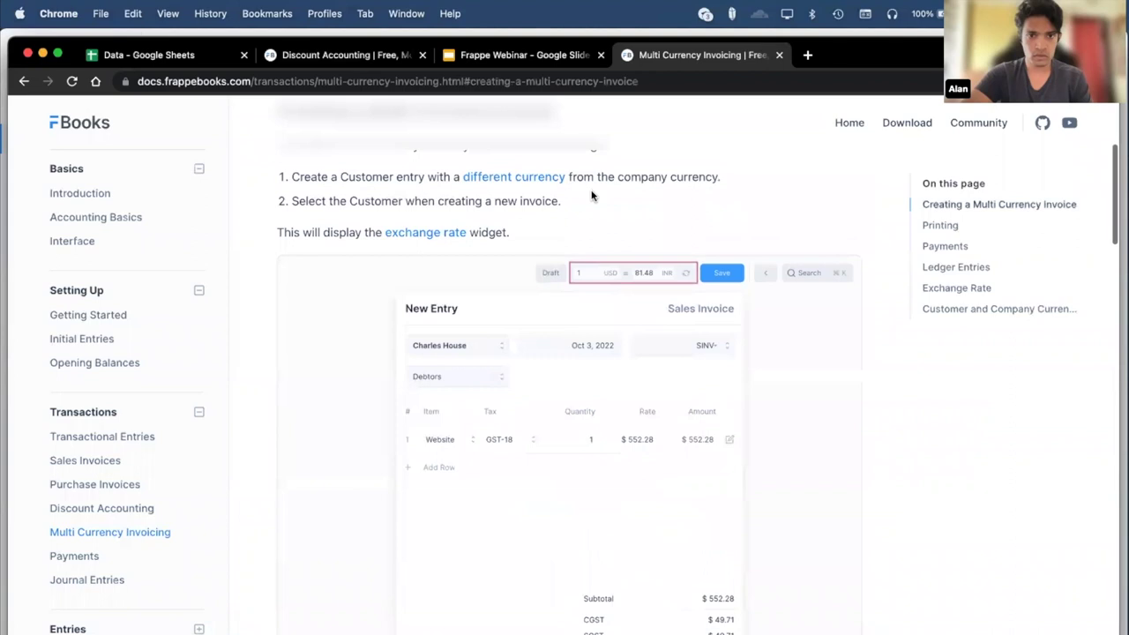
scroll(592, 195, up, 2)
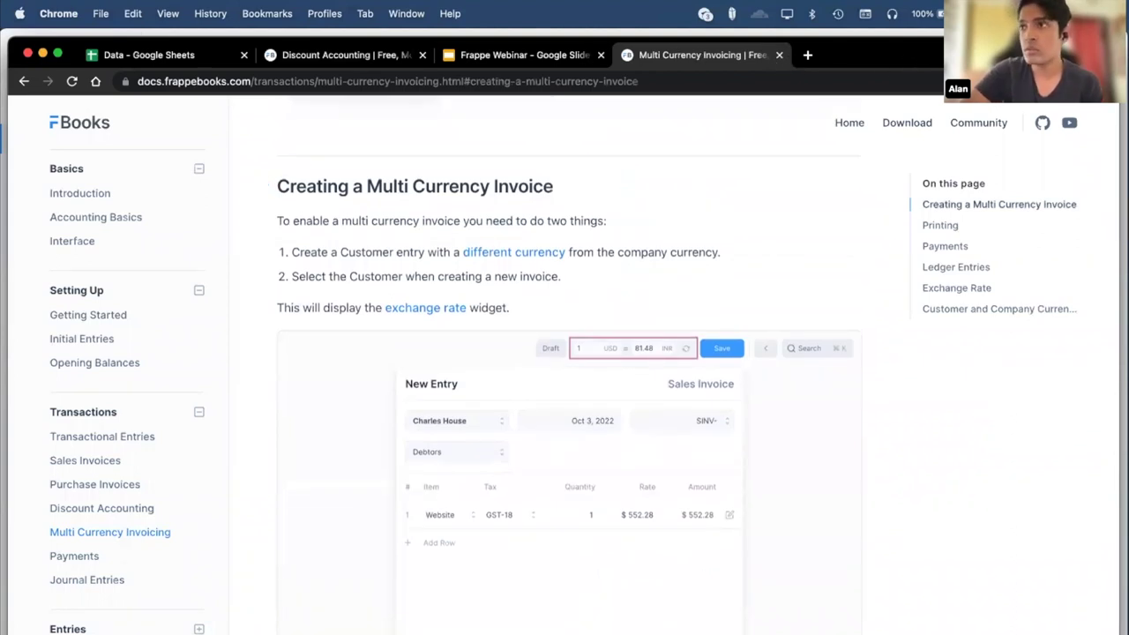
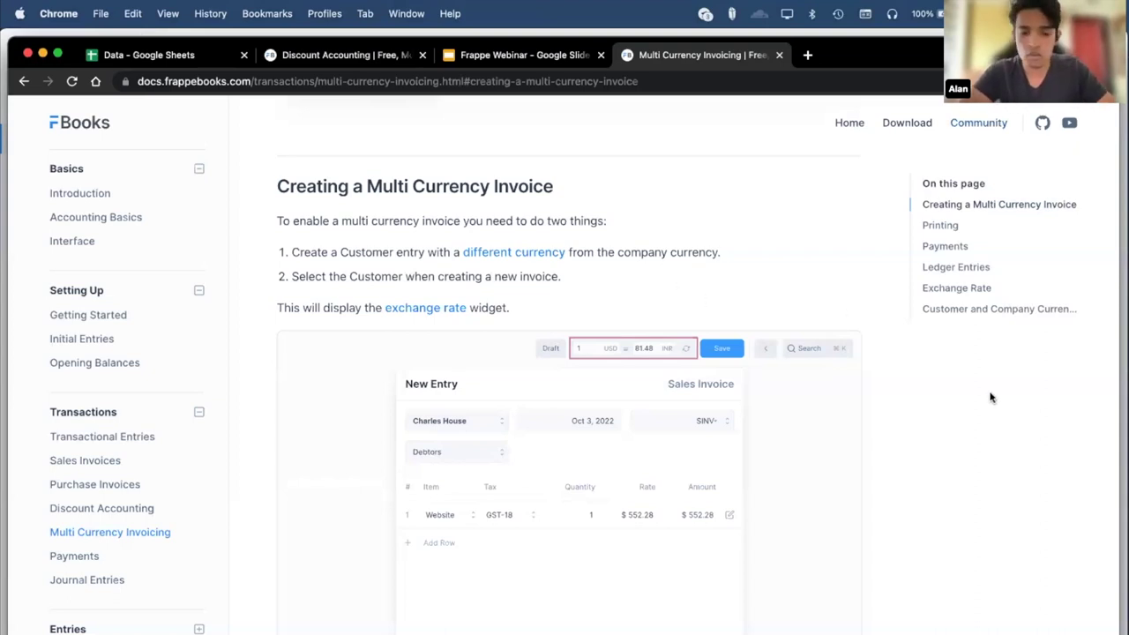
Switch past the Finder downloads window to Frappe Books' welcome screen.
key(super+Tab)
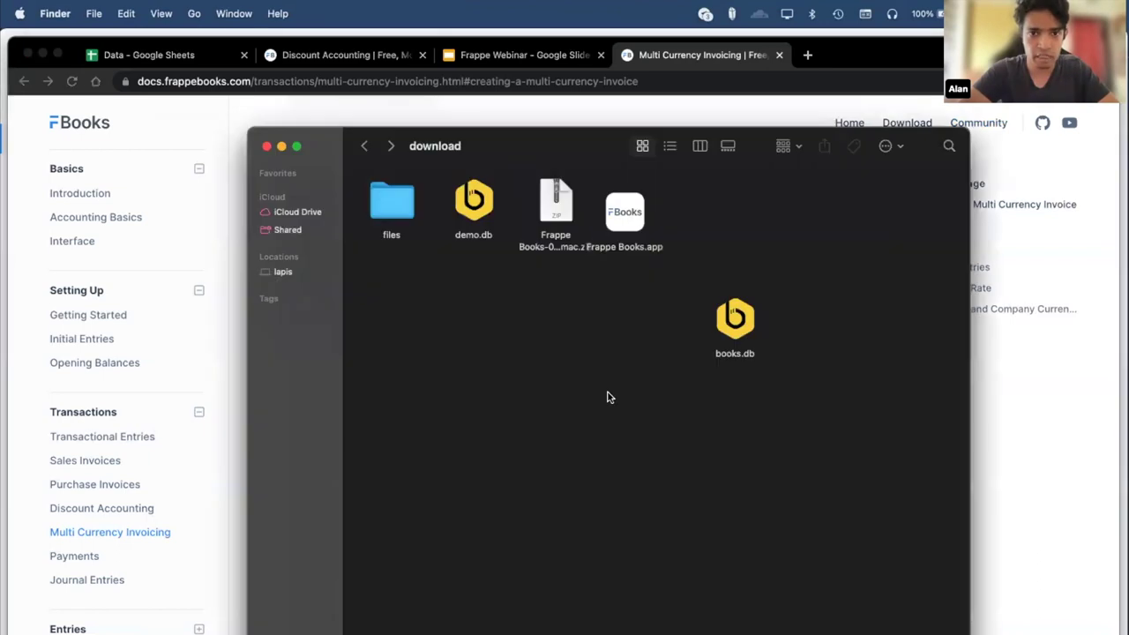
key(super+Tab)
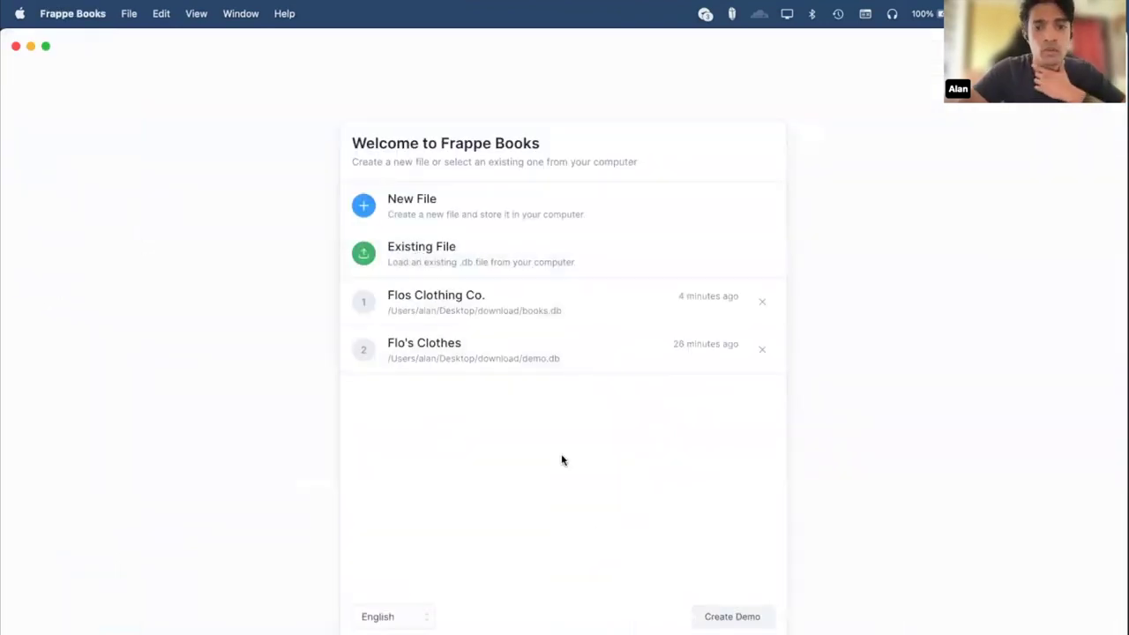
Open the Flo's Clothes company file and start a new Stock Movement entry.
click(537, 353)
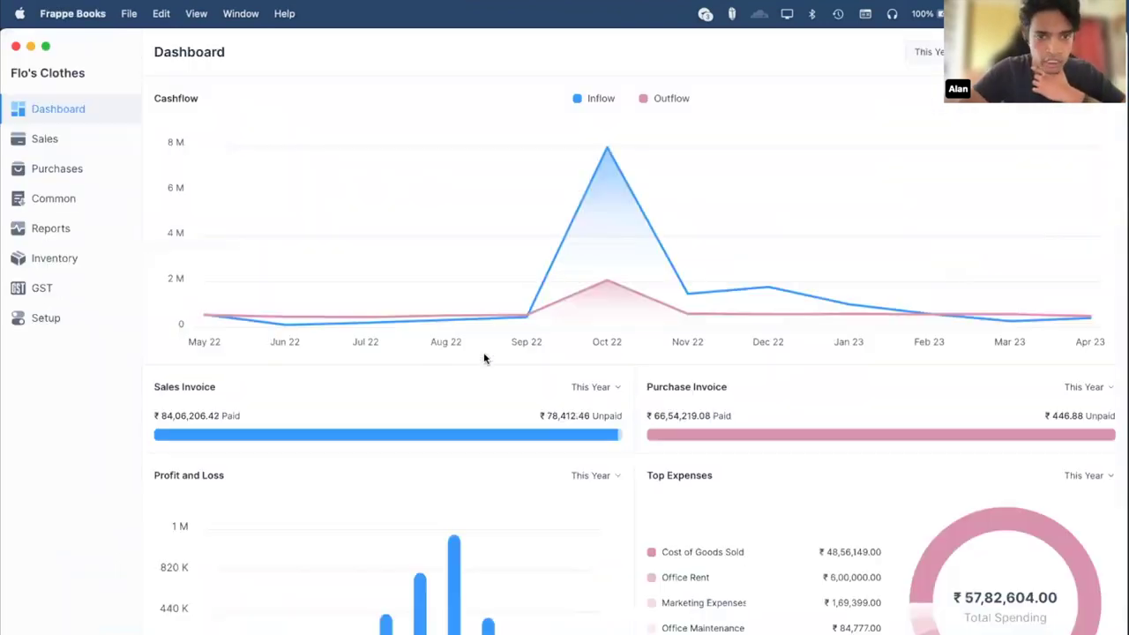
click(58, 257)
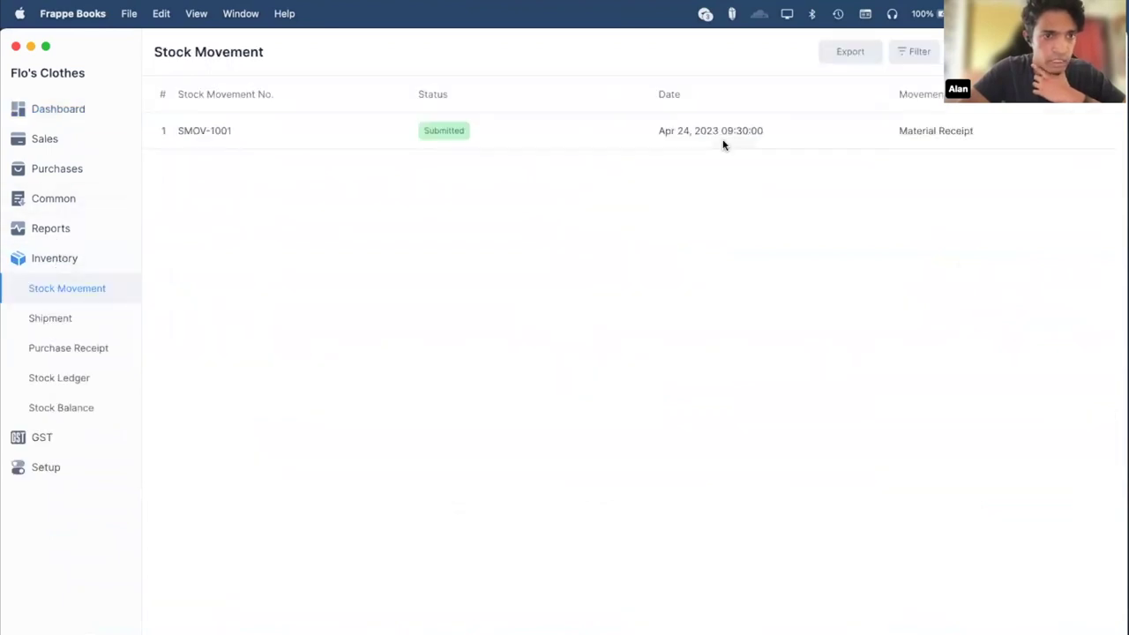
key(super+n)
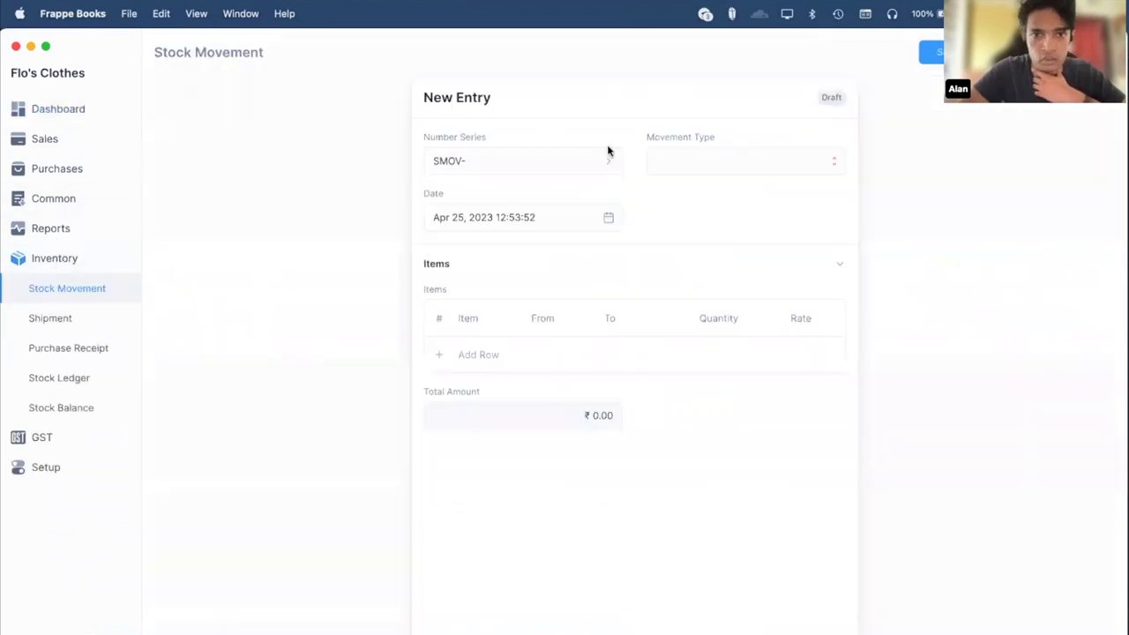
Review the Movement Type choices, then bring up the Stock Movement documentation with F1.
click(735, 160)
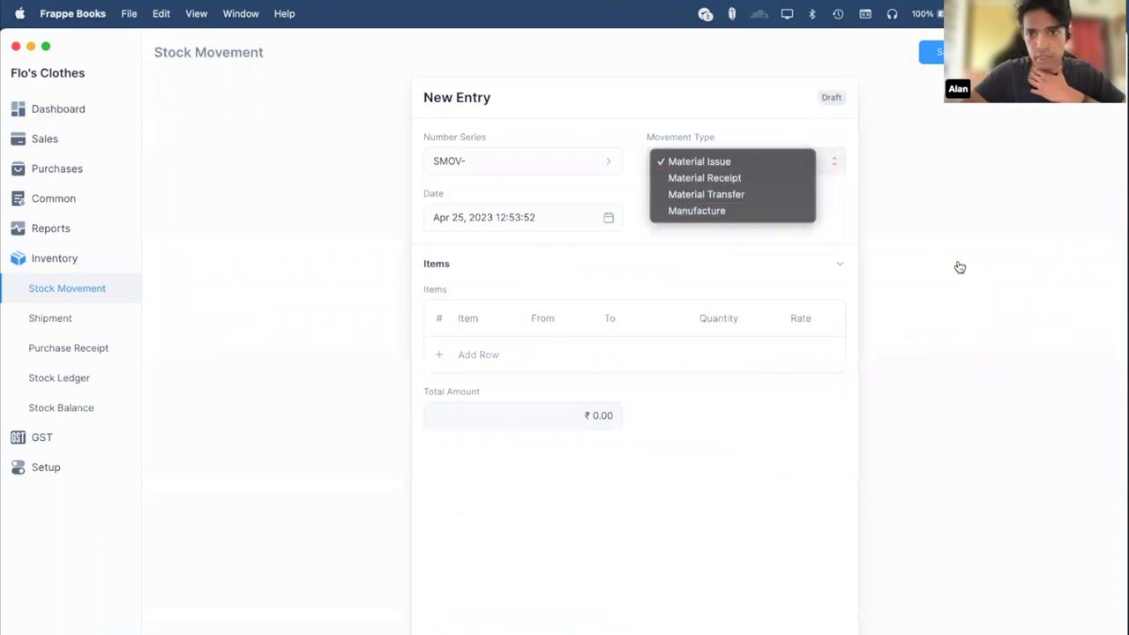
click(958, 264)
click(734, 167)
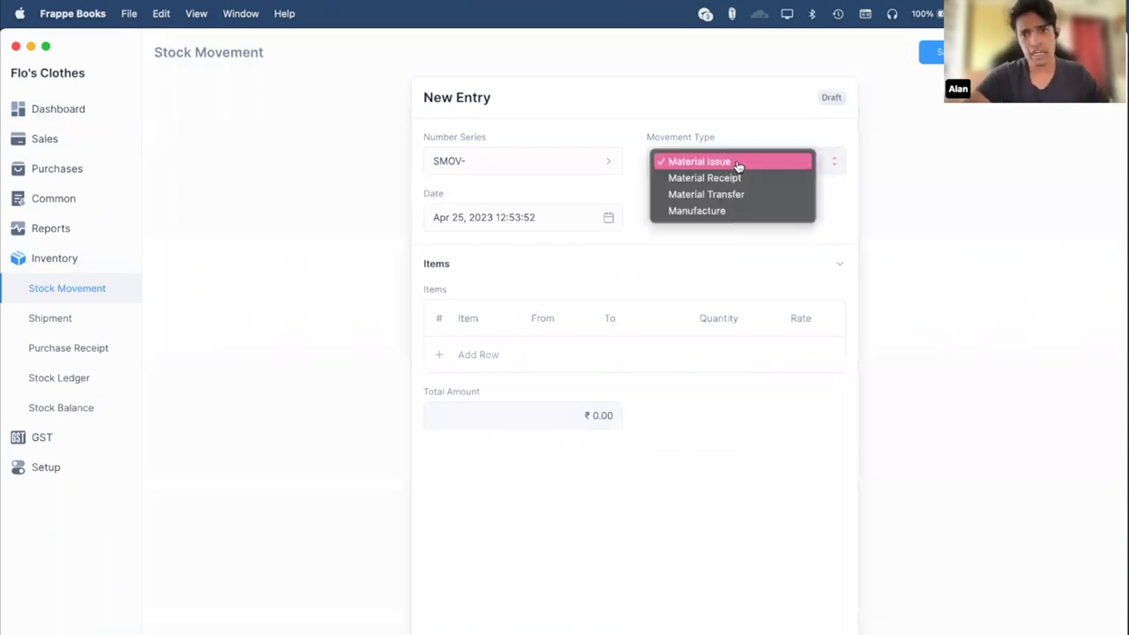
click(937, 259)
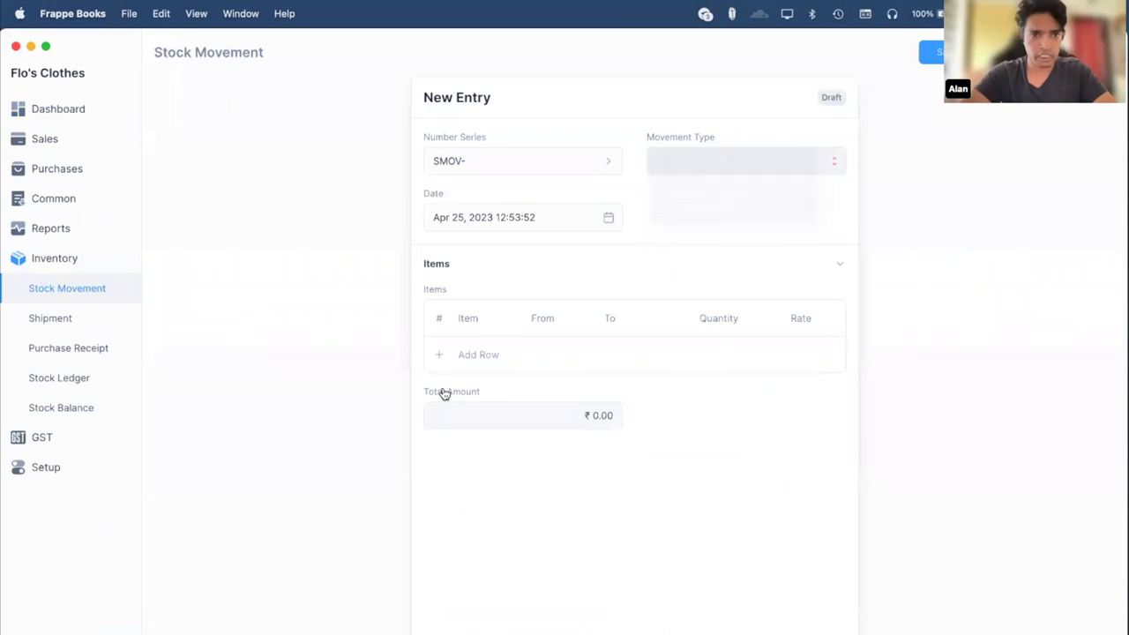
key(F1)
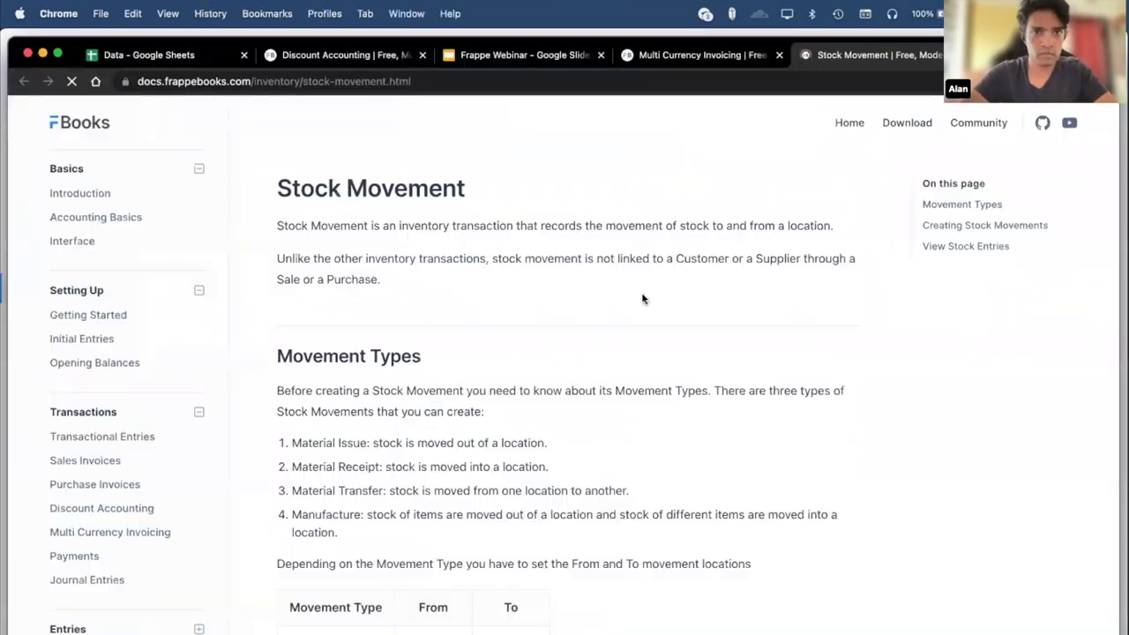
Scroll the Stock Movement docs down to the Movement Types section.
scroll(503, 441, down, 3)
scroll(430, 481, down, 1)
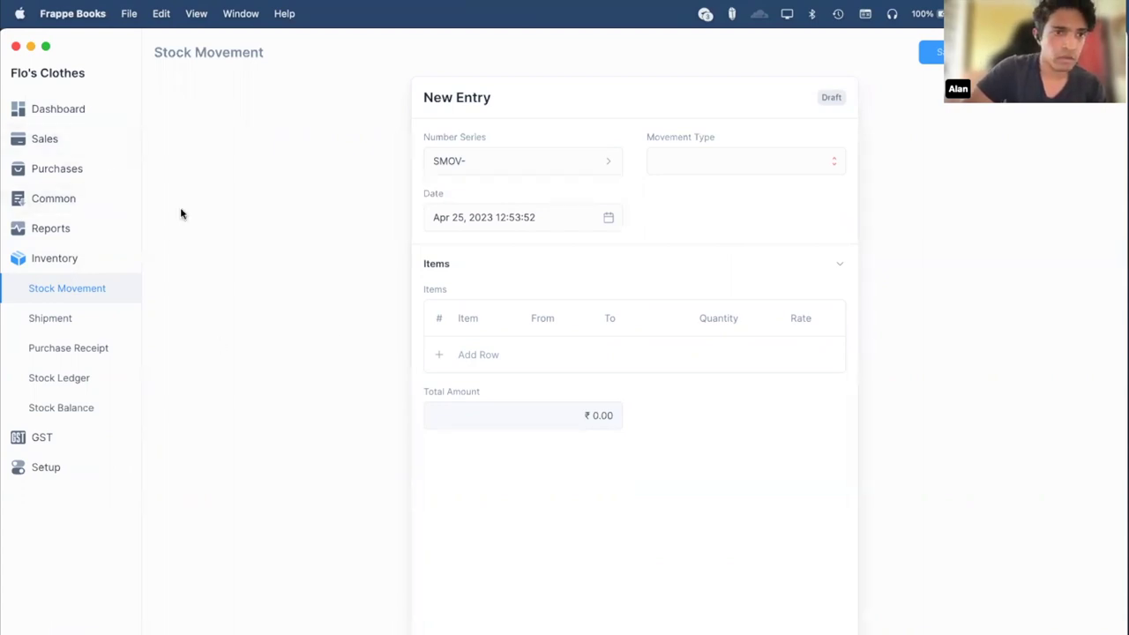
Browse the purchase invoices, suppliers, sales invoices, customers, journal entries and parties lists.
click(56, 169)
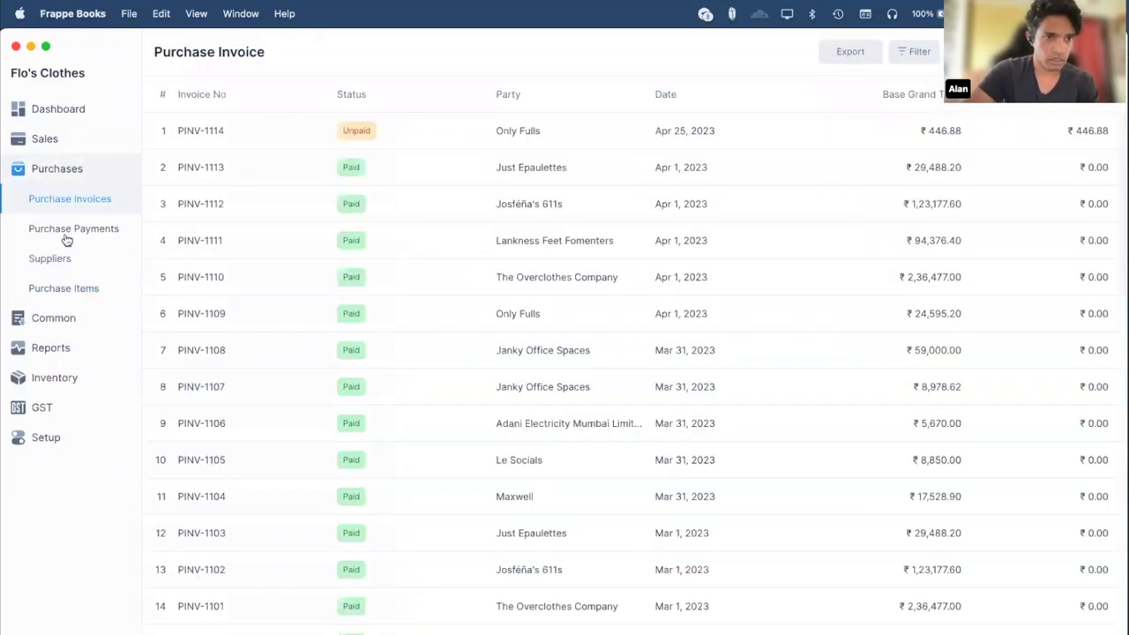
click(71, 256)
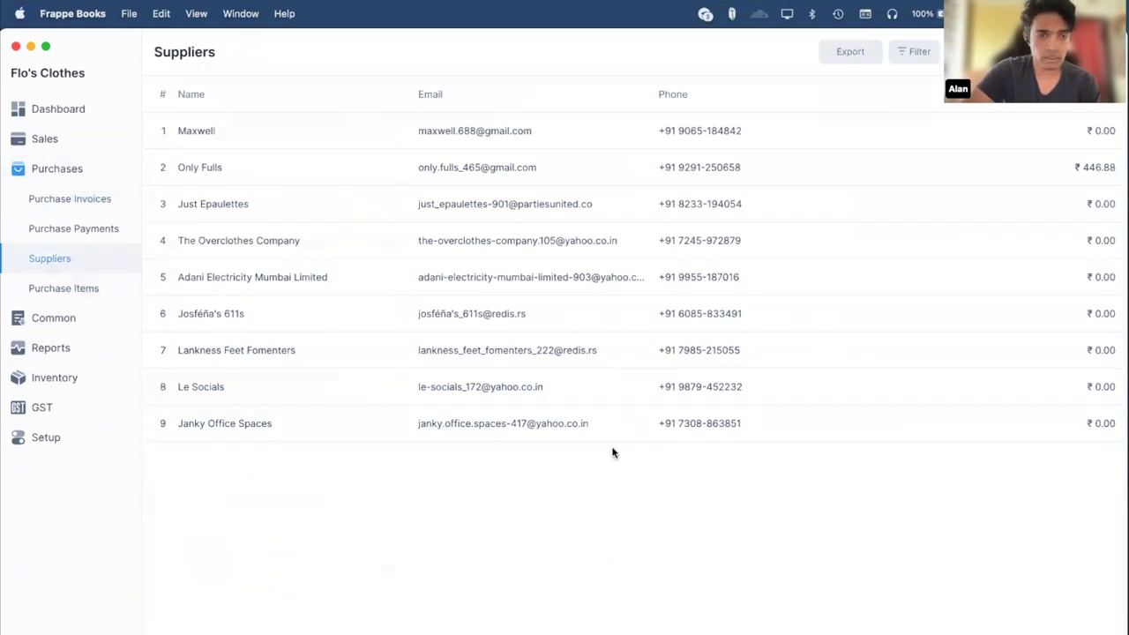
click(50, 132)
click(68, 230)
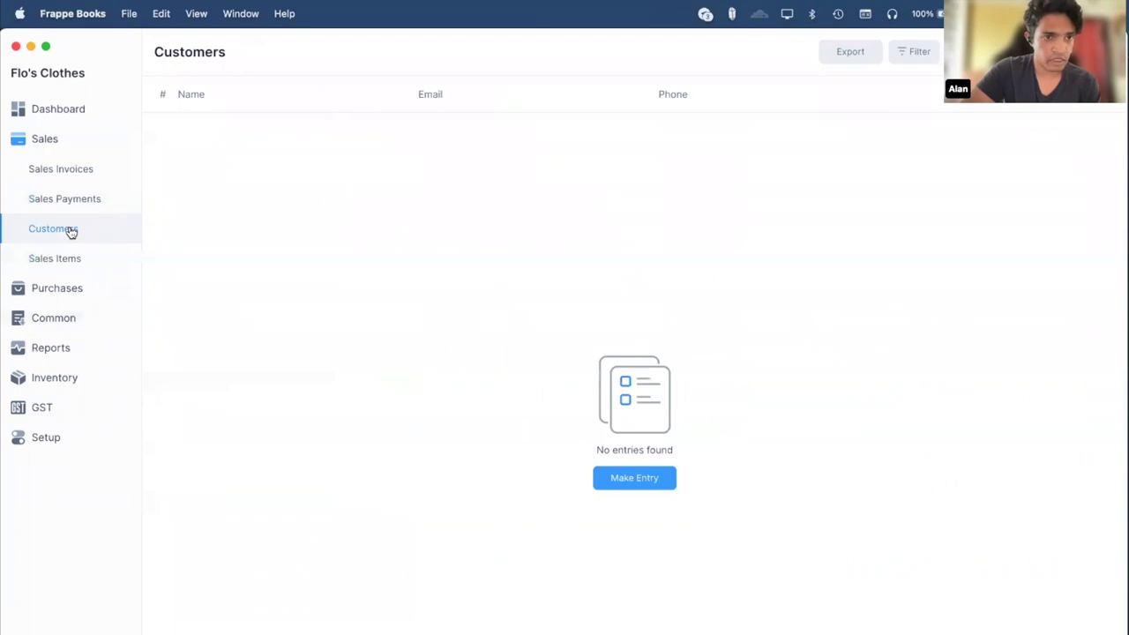
click(63, 321)
click(92, 268)
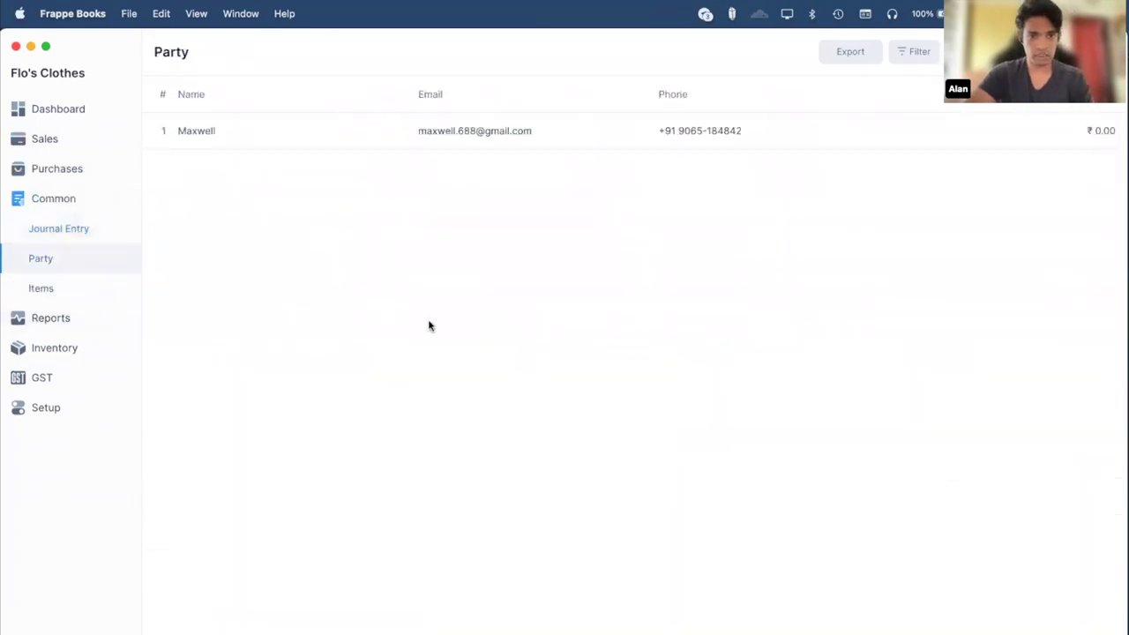
Create a new party entry, checking the role options and keeping Both.
click(938, 47)
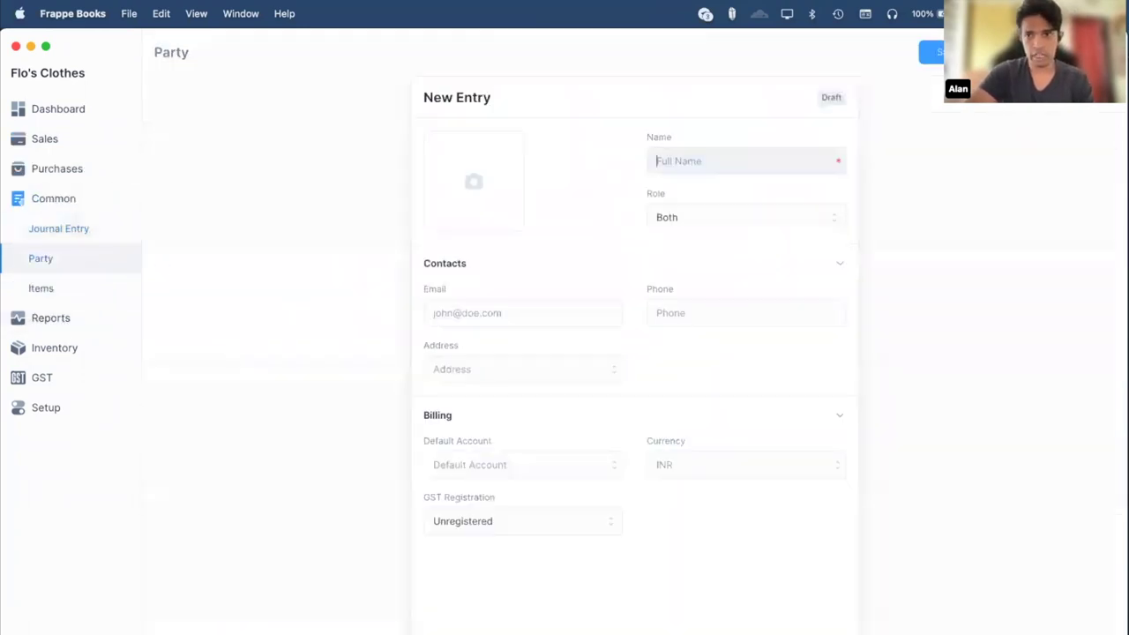
click(691, 227)
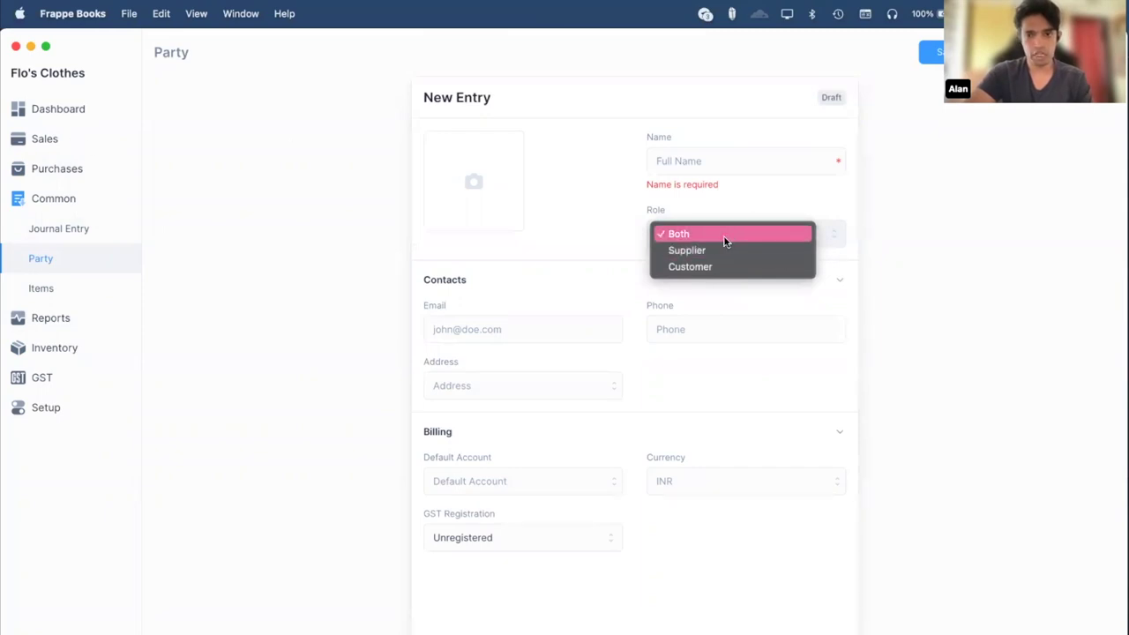
click(220, 268)
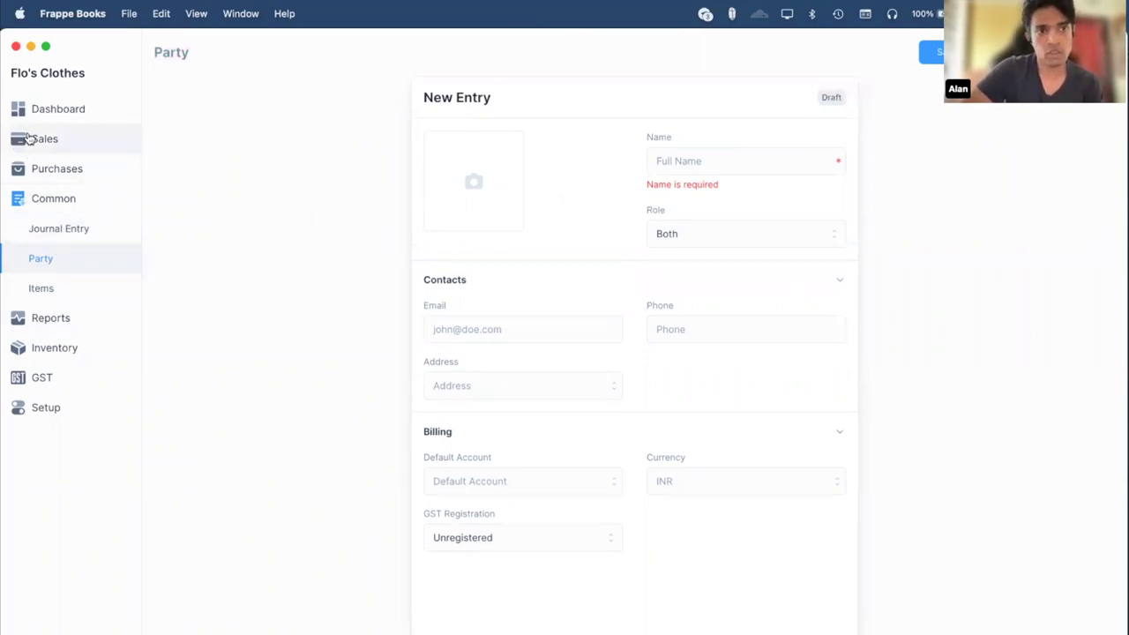
Return to the Flo's Clothes Dashboard from the sidebar.
click(46, 113)
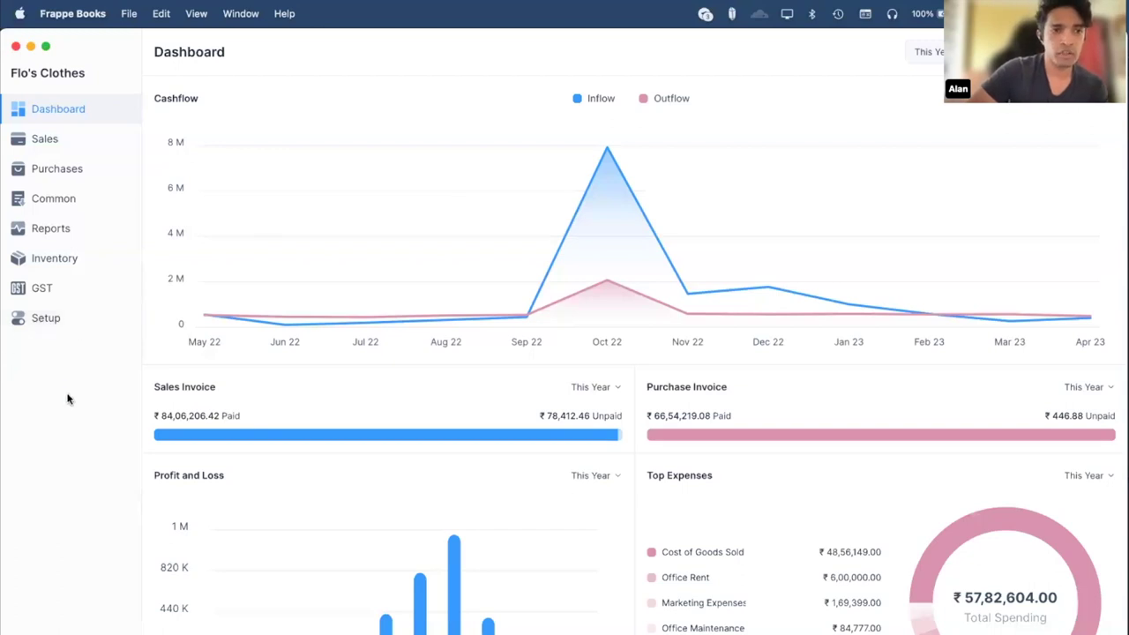
click(68, 209)
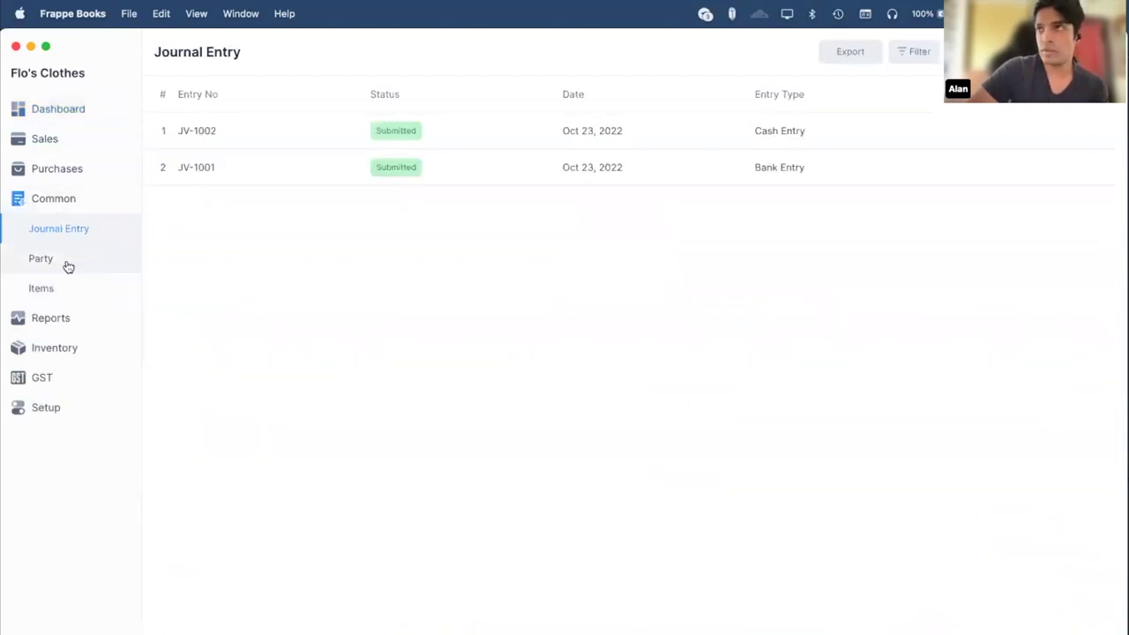
click(67, 264)
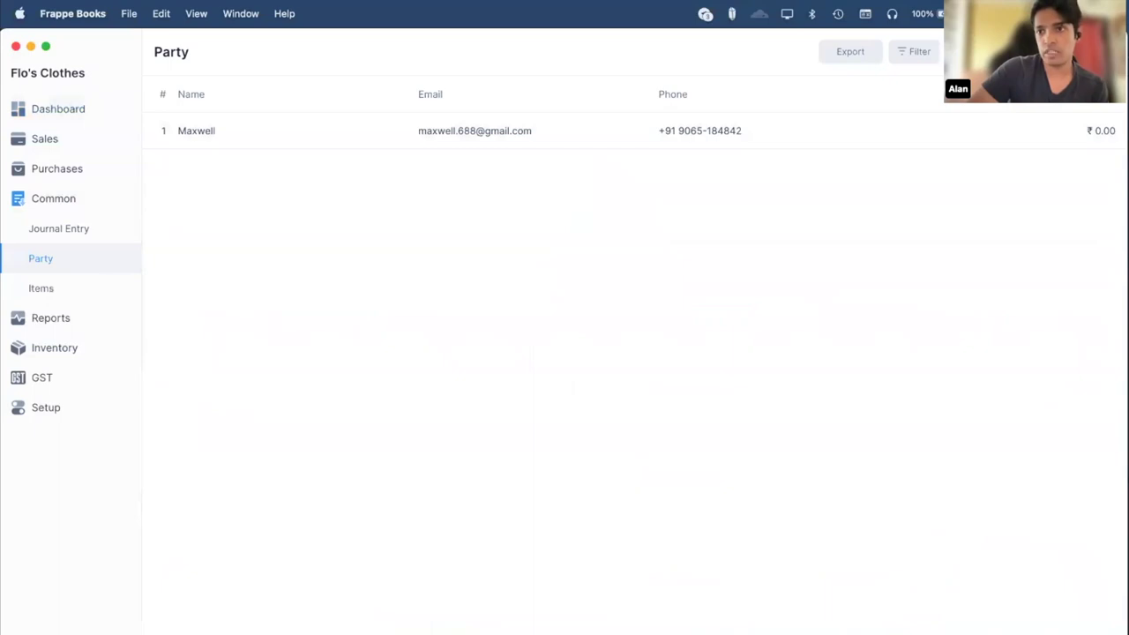
click(957, 51)
click(932, 200)
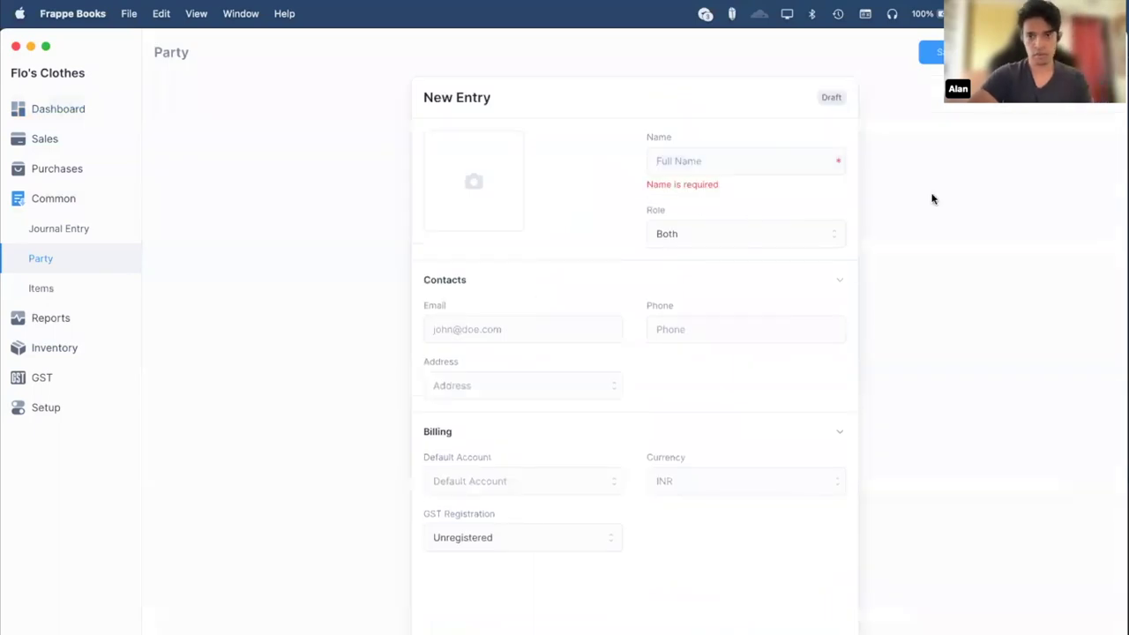
click(693, 161)
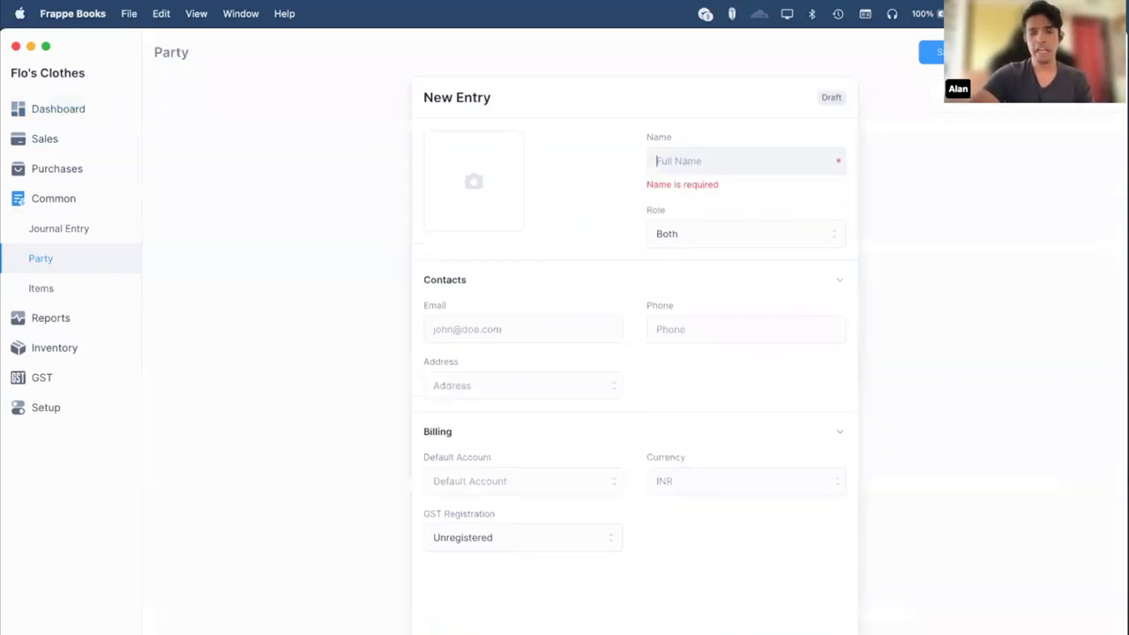
click(1050, 253)
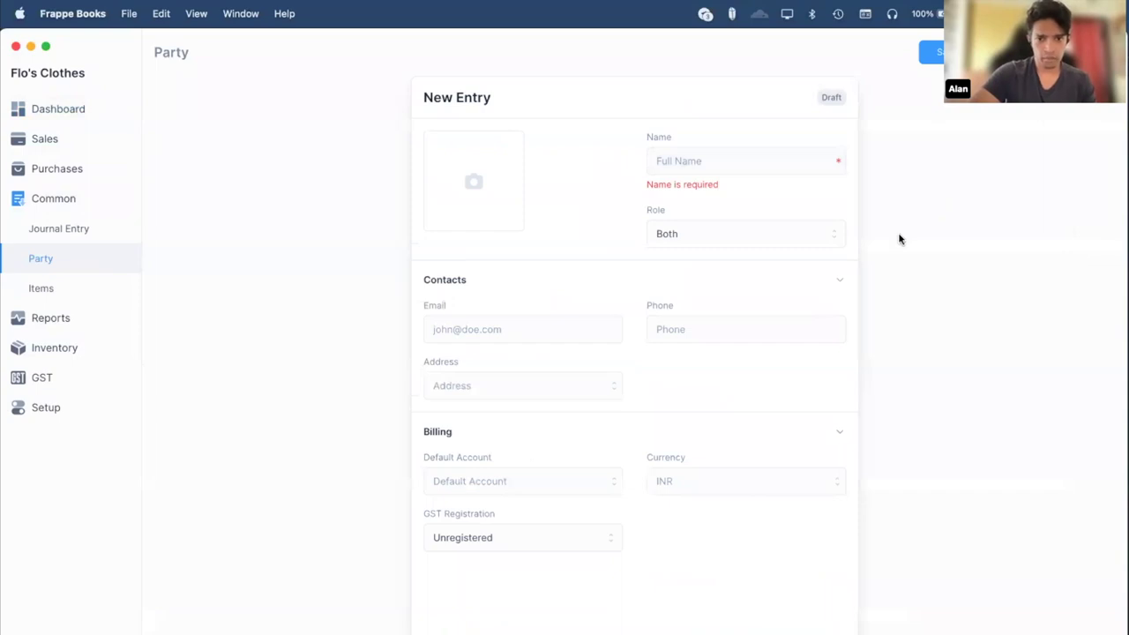
click(477, 473)
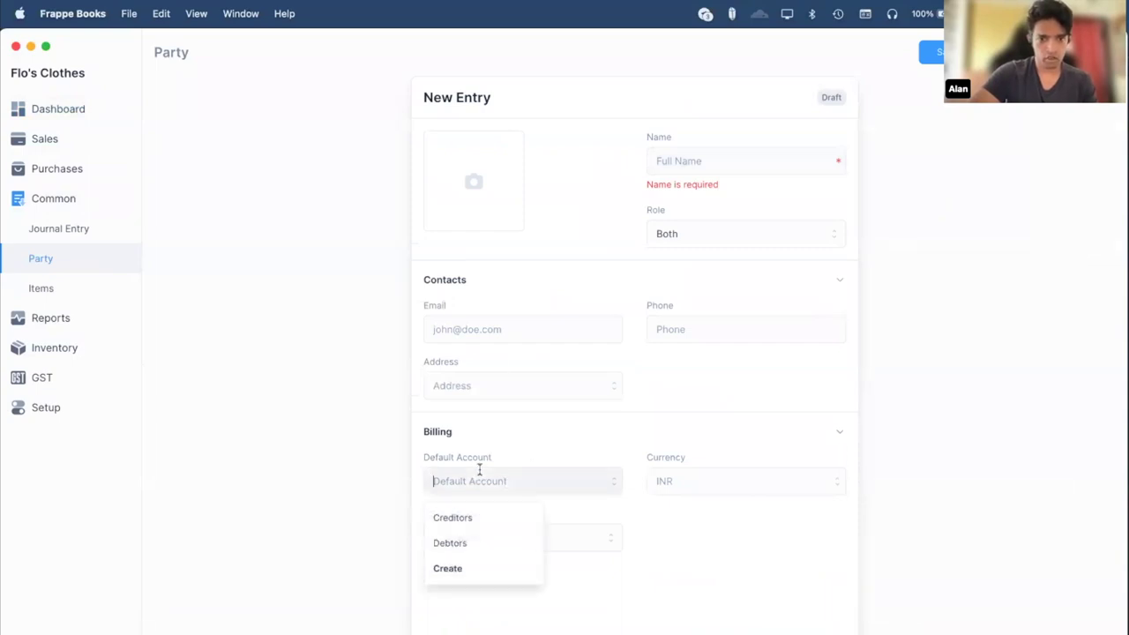
click(61, 140)
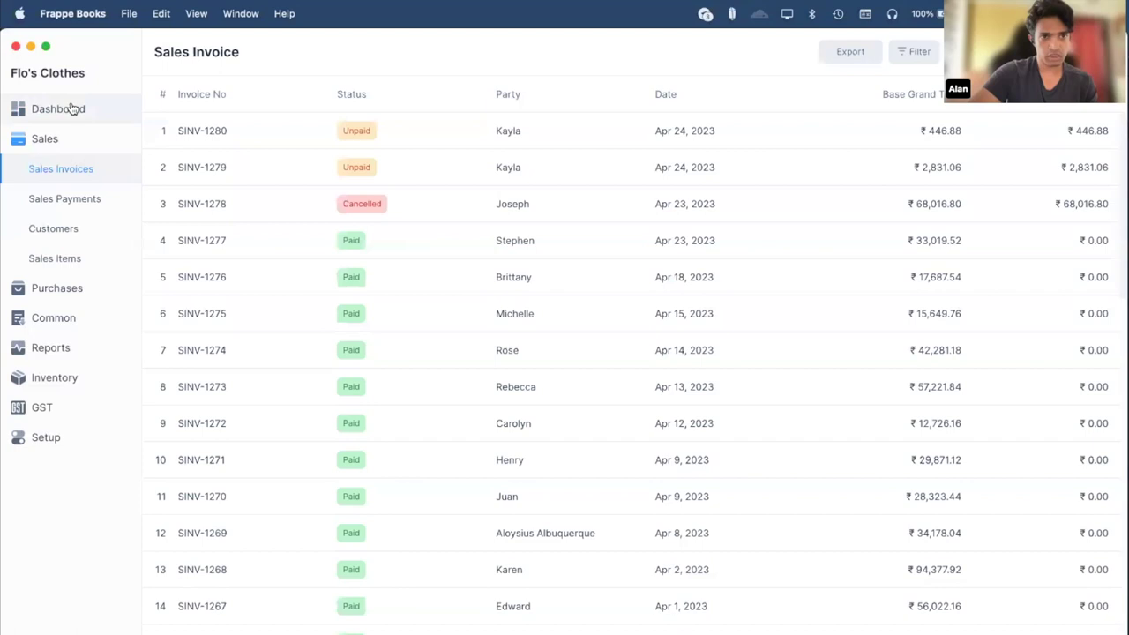
click(72, 107)
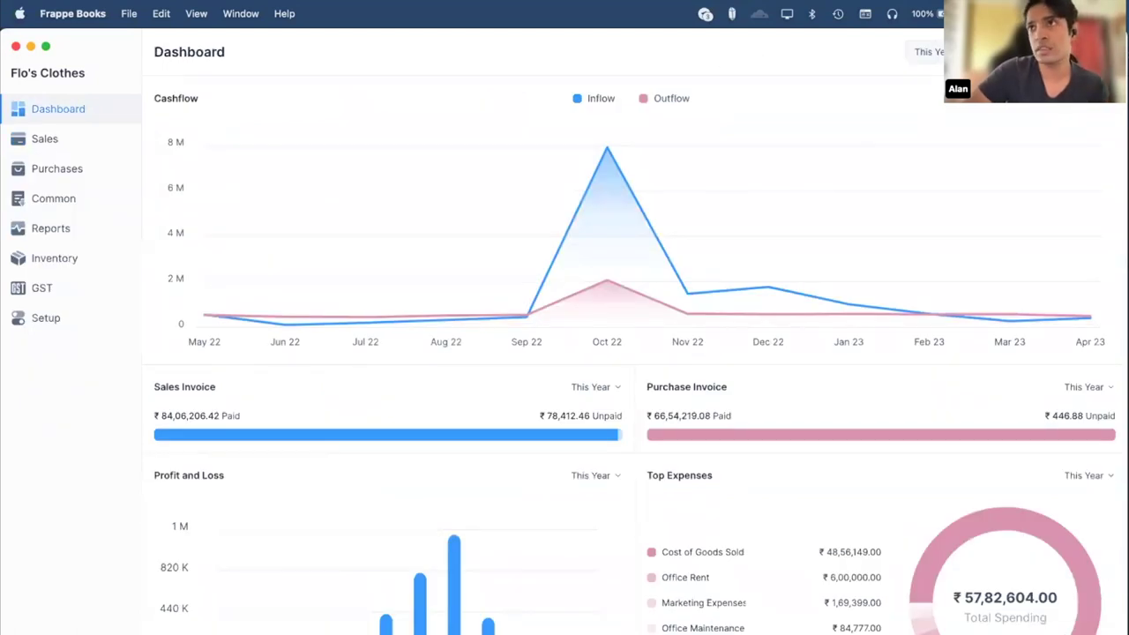